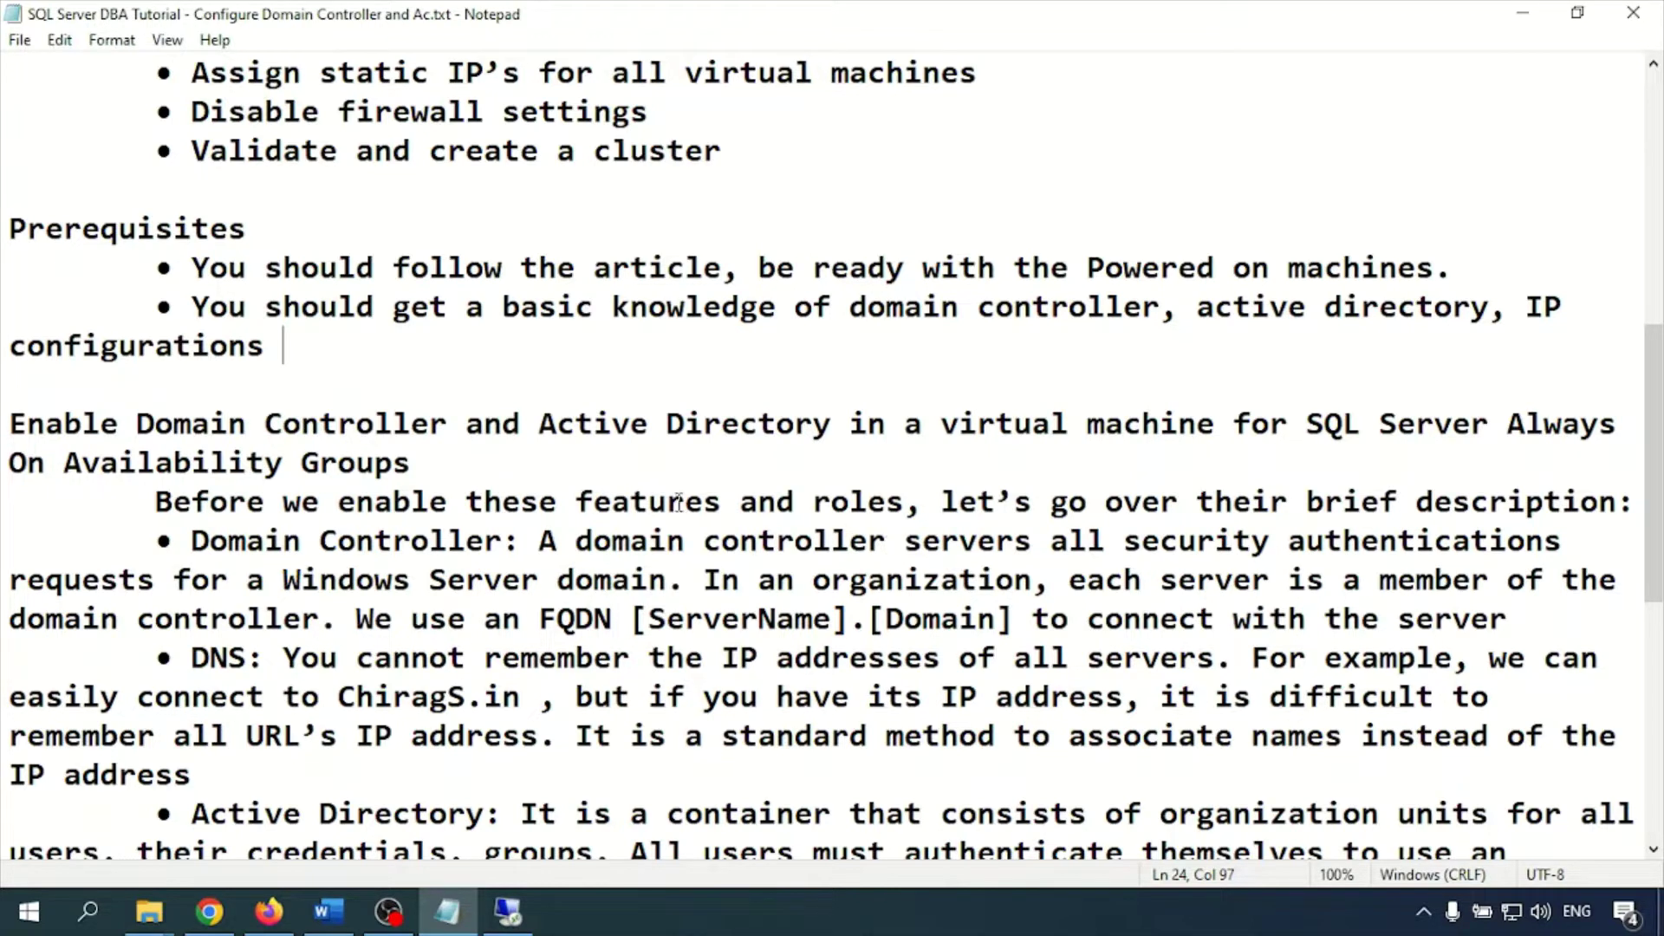
Highlight the DN, DNS and domain-name passages in the domain controller notes
left_click_drag(577, 619, 614, 624)
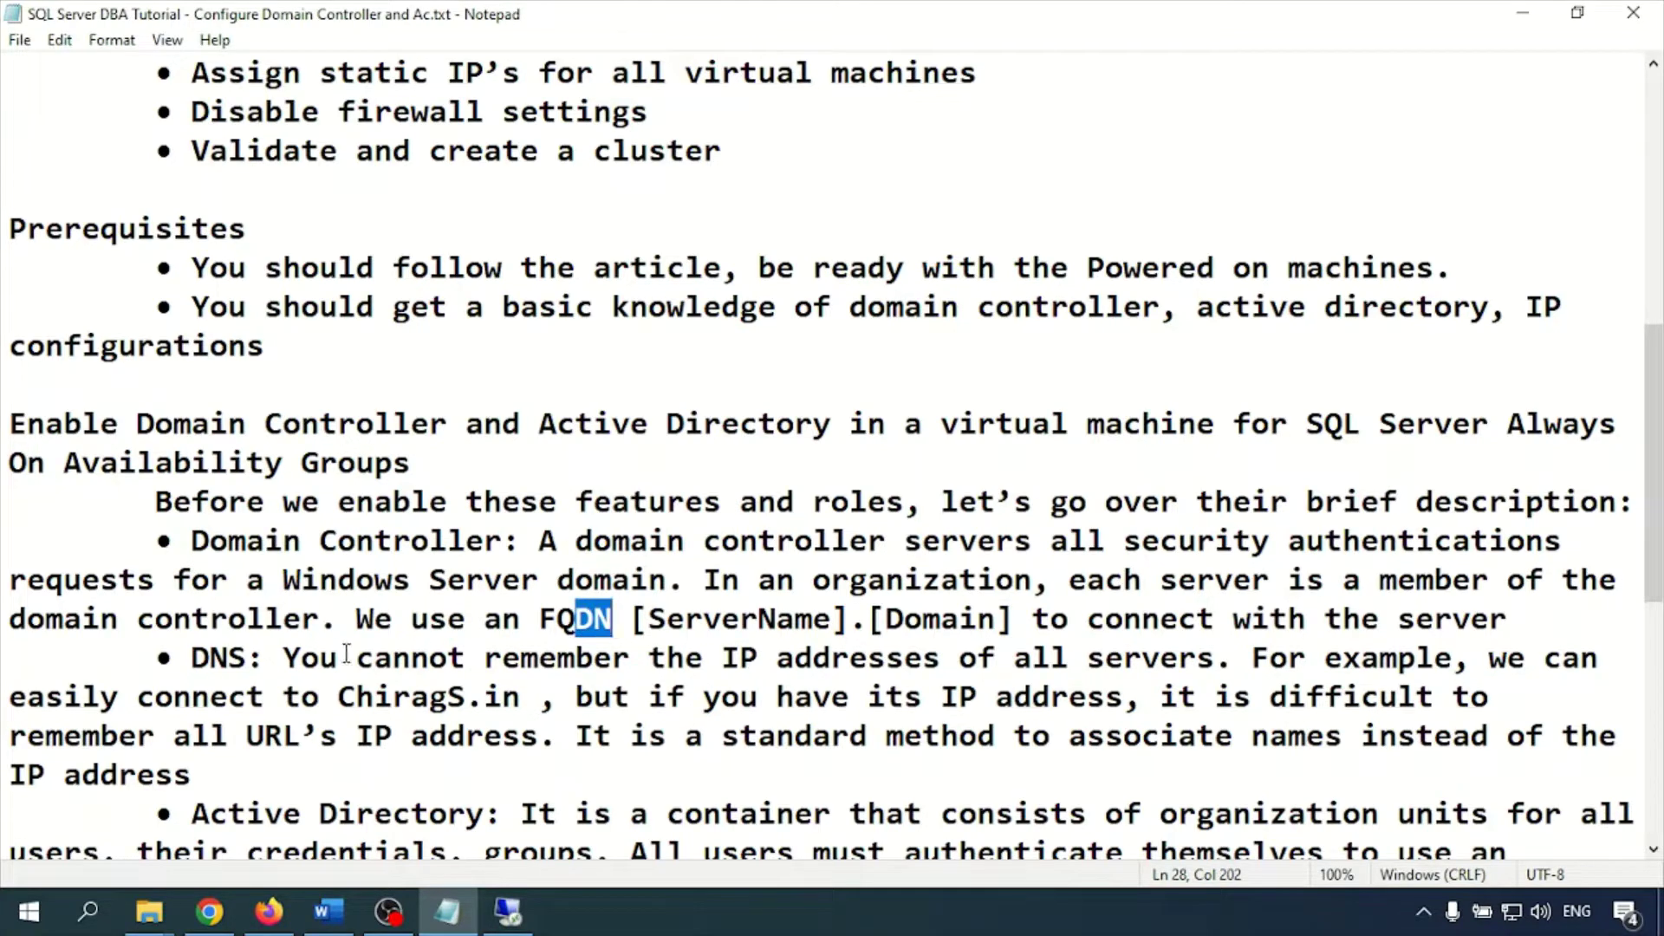
left_click_drag(283, 659, 376, 663)
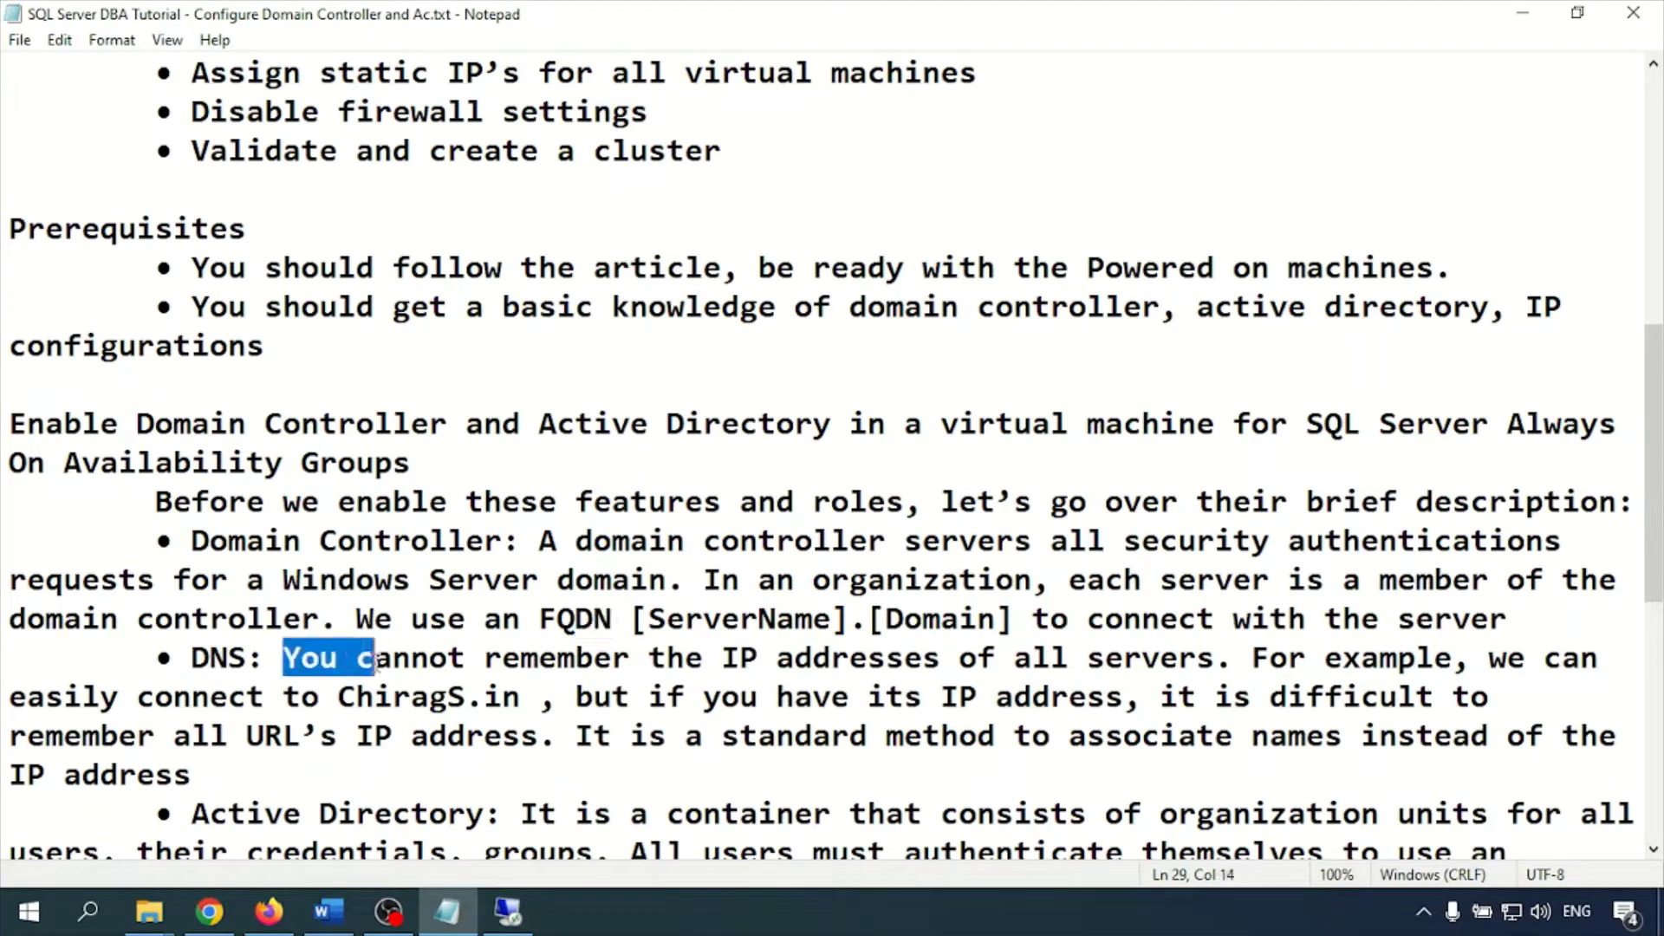
scroll(783, 496, "down", 2)
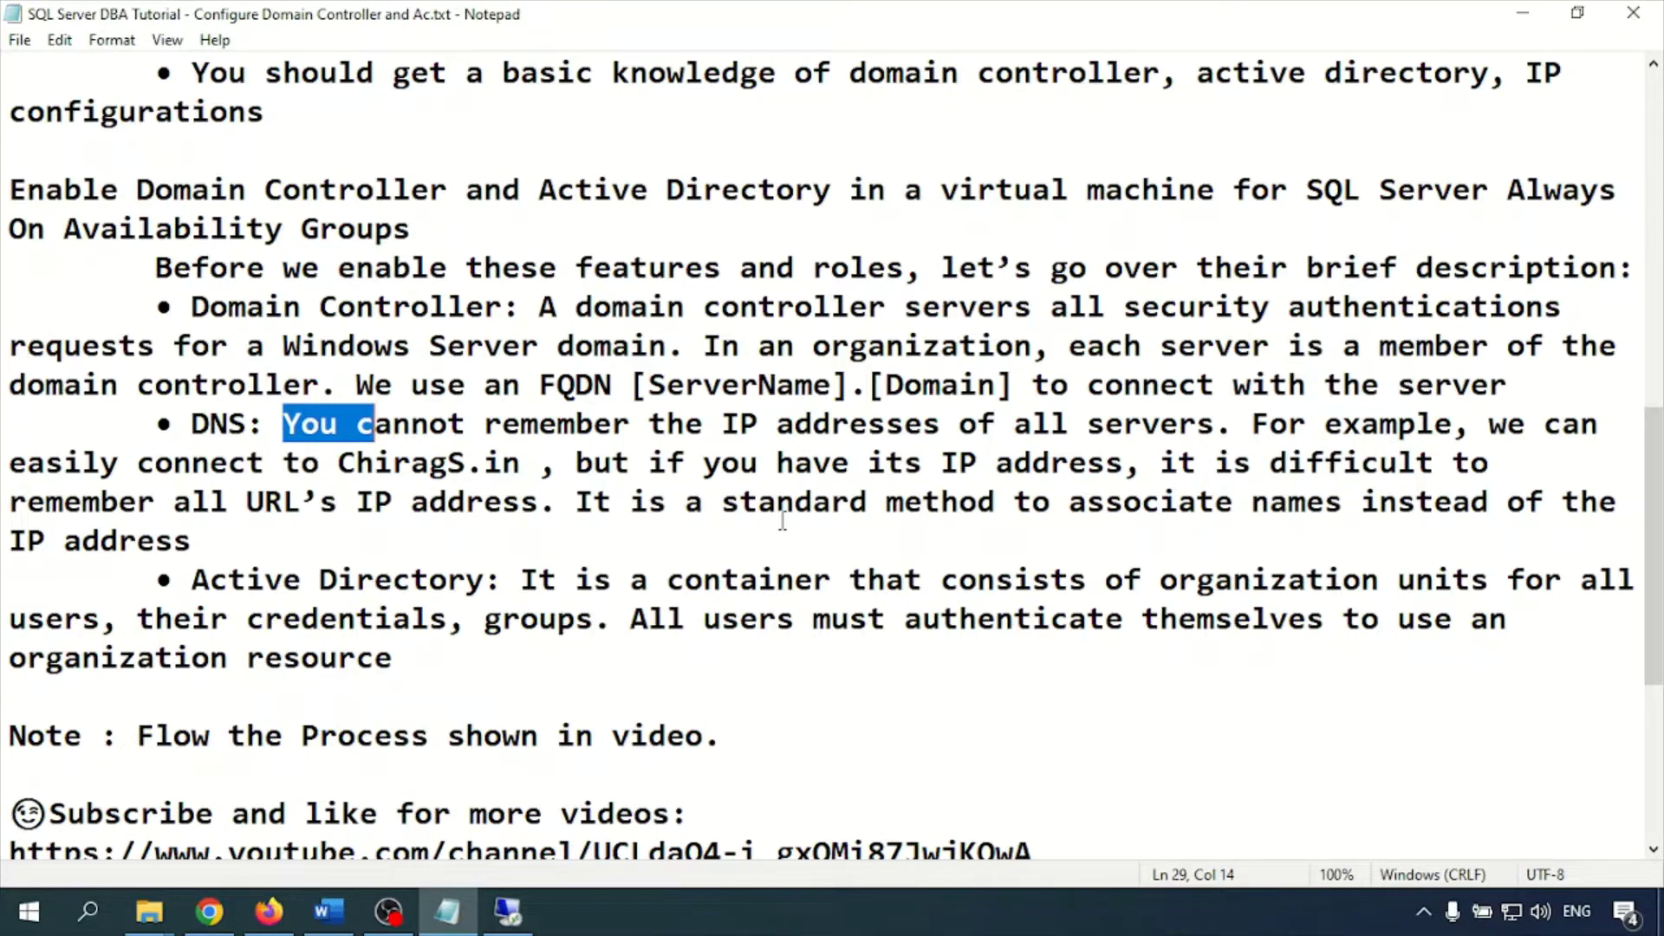
left_click_drag(339, 465, 521, 465)
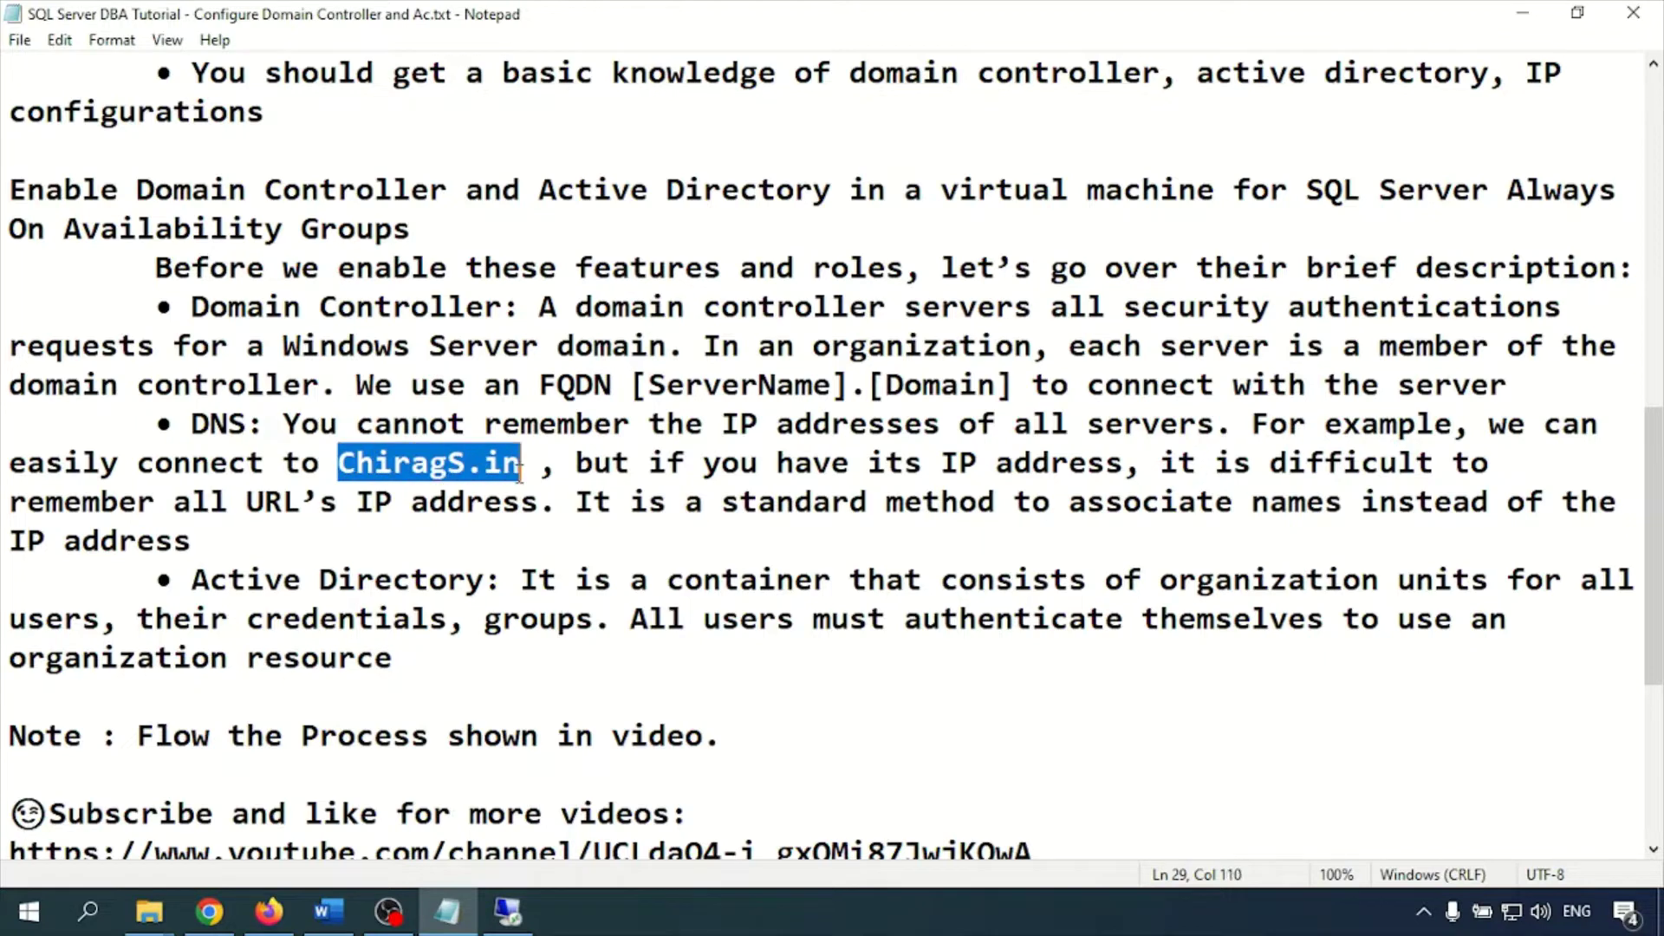
scroll(618, 462, "down", 1)
Clear the selection, return to the top of the notes, and switch to the 10.93.253.7 remote session
left_click(428, 570)
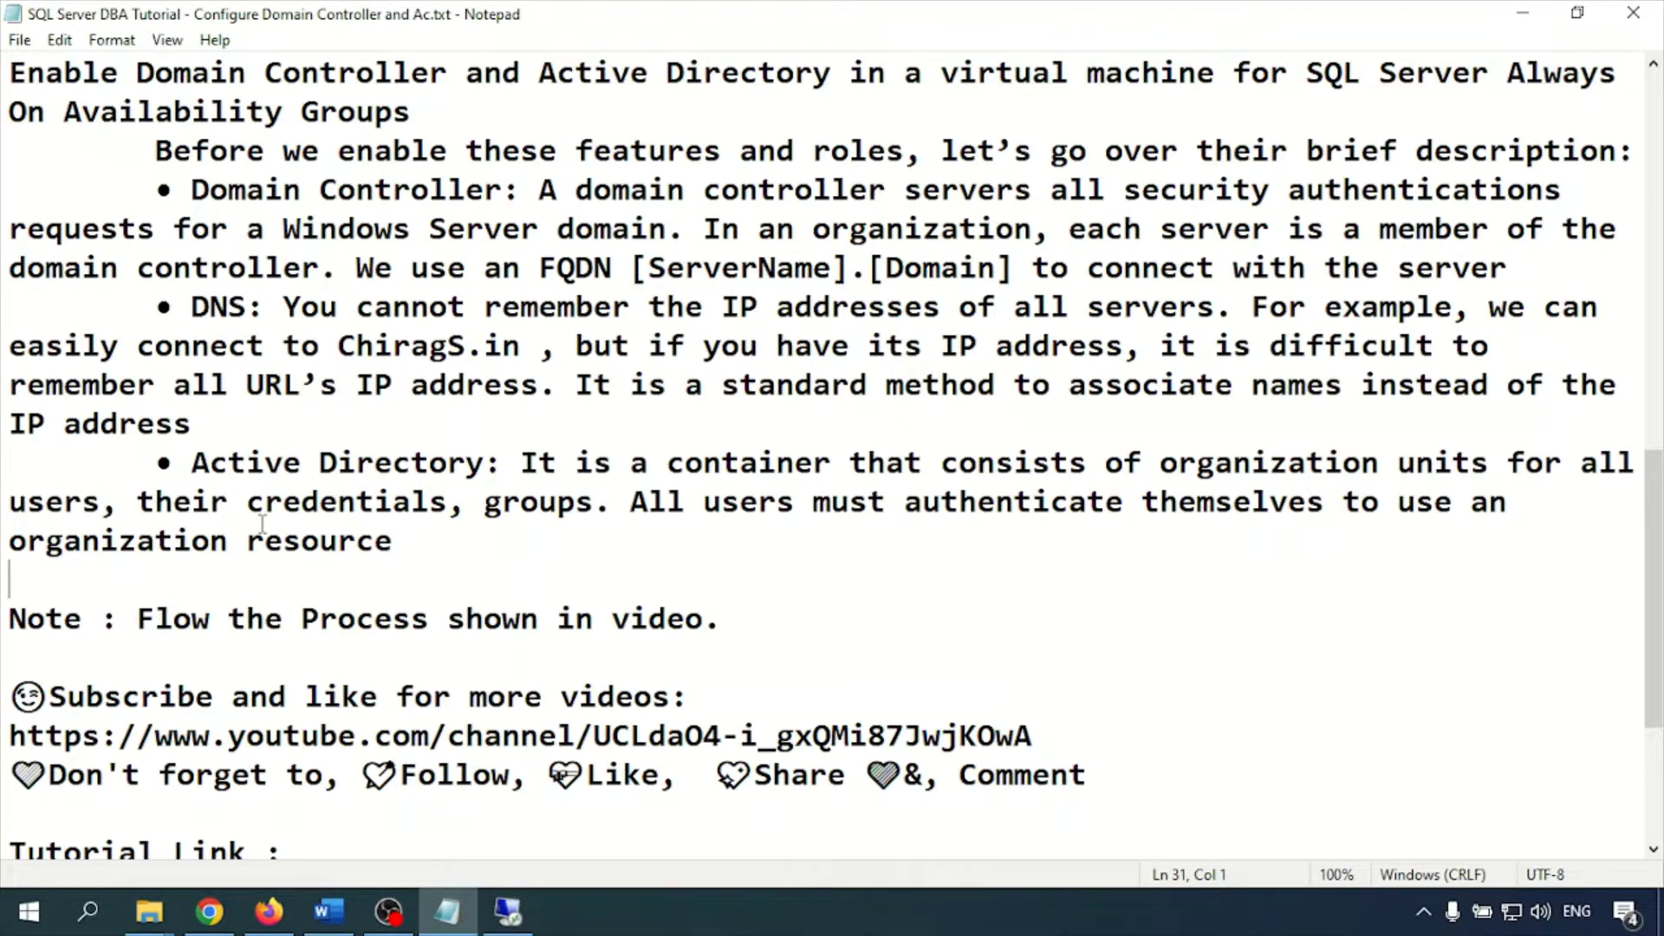
scroll(304, 529, "down", 2)
scroll(304, 529, "up", 10)
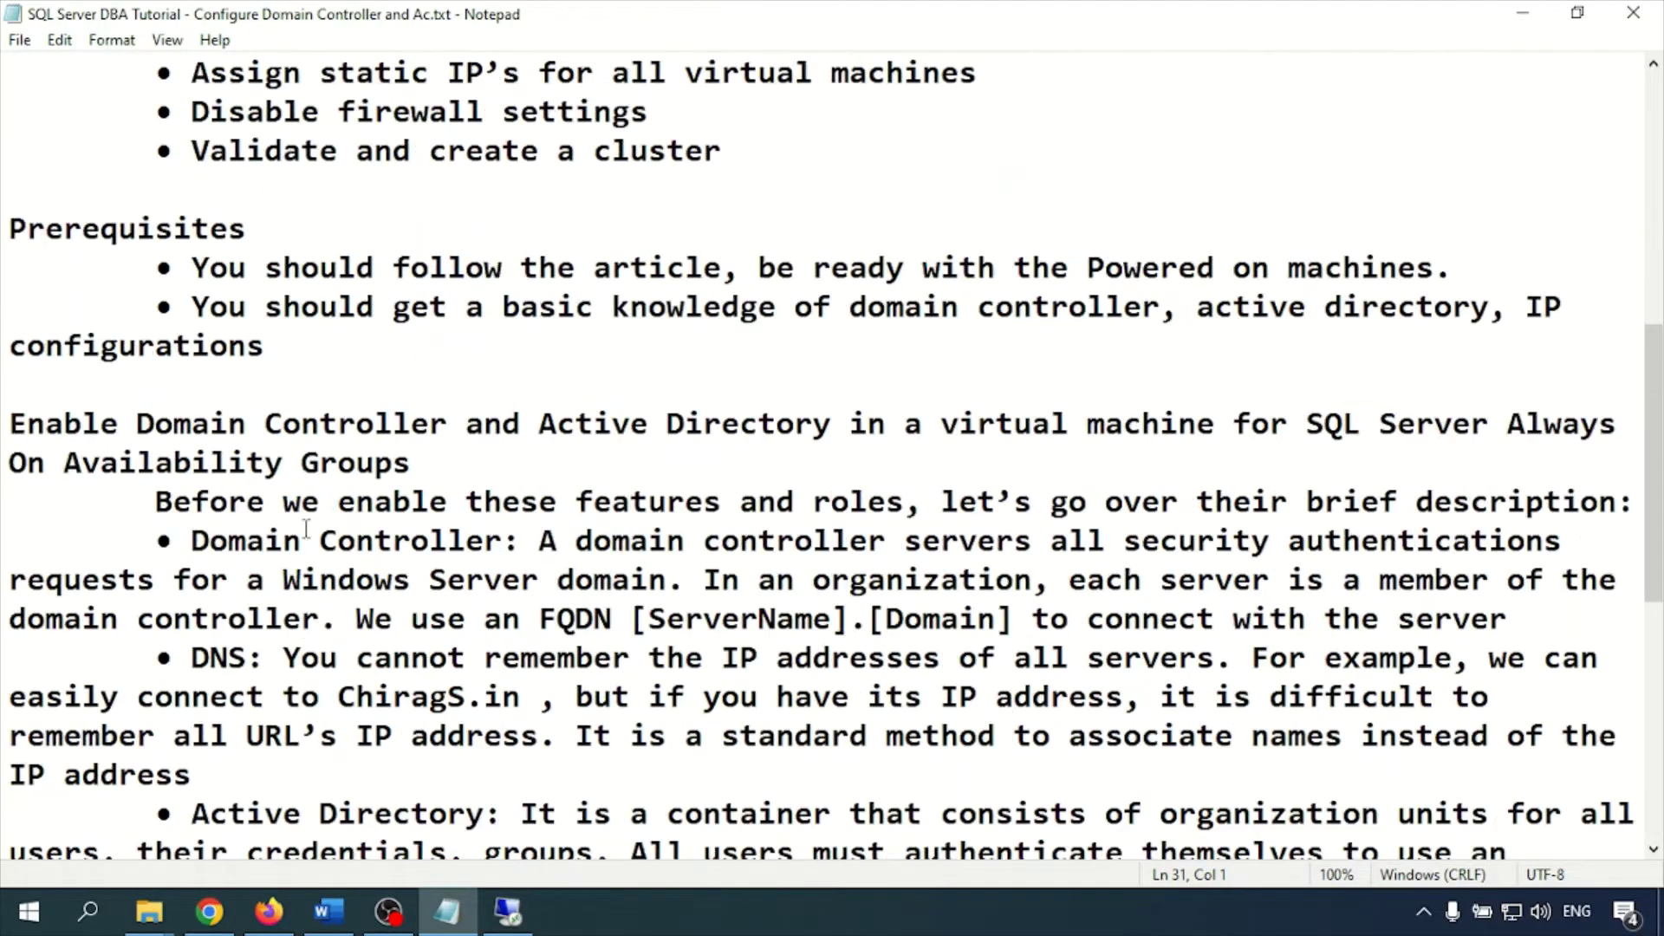
left_click(508, 911)
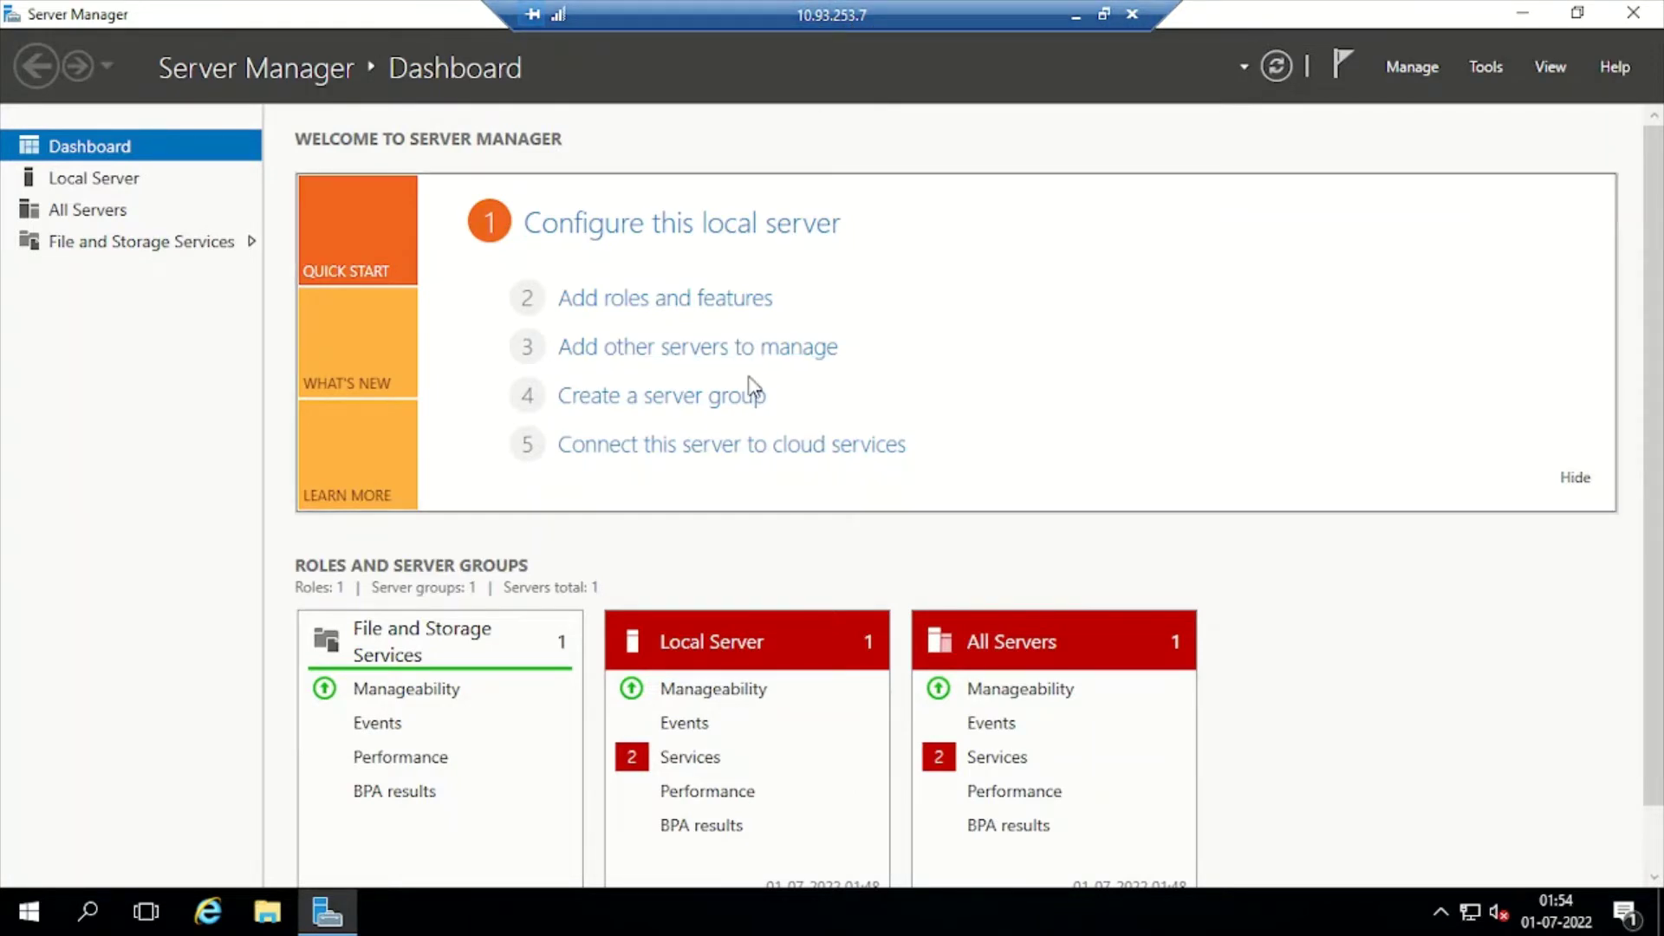
Check Local Disk (C:) and DVD Drive (D:) under This PC, then launch Disk Management
right_click(28, 911)
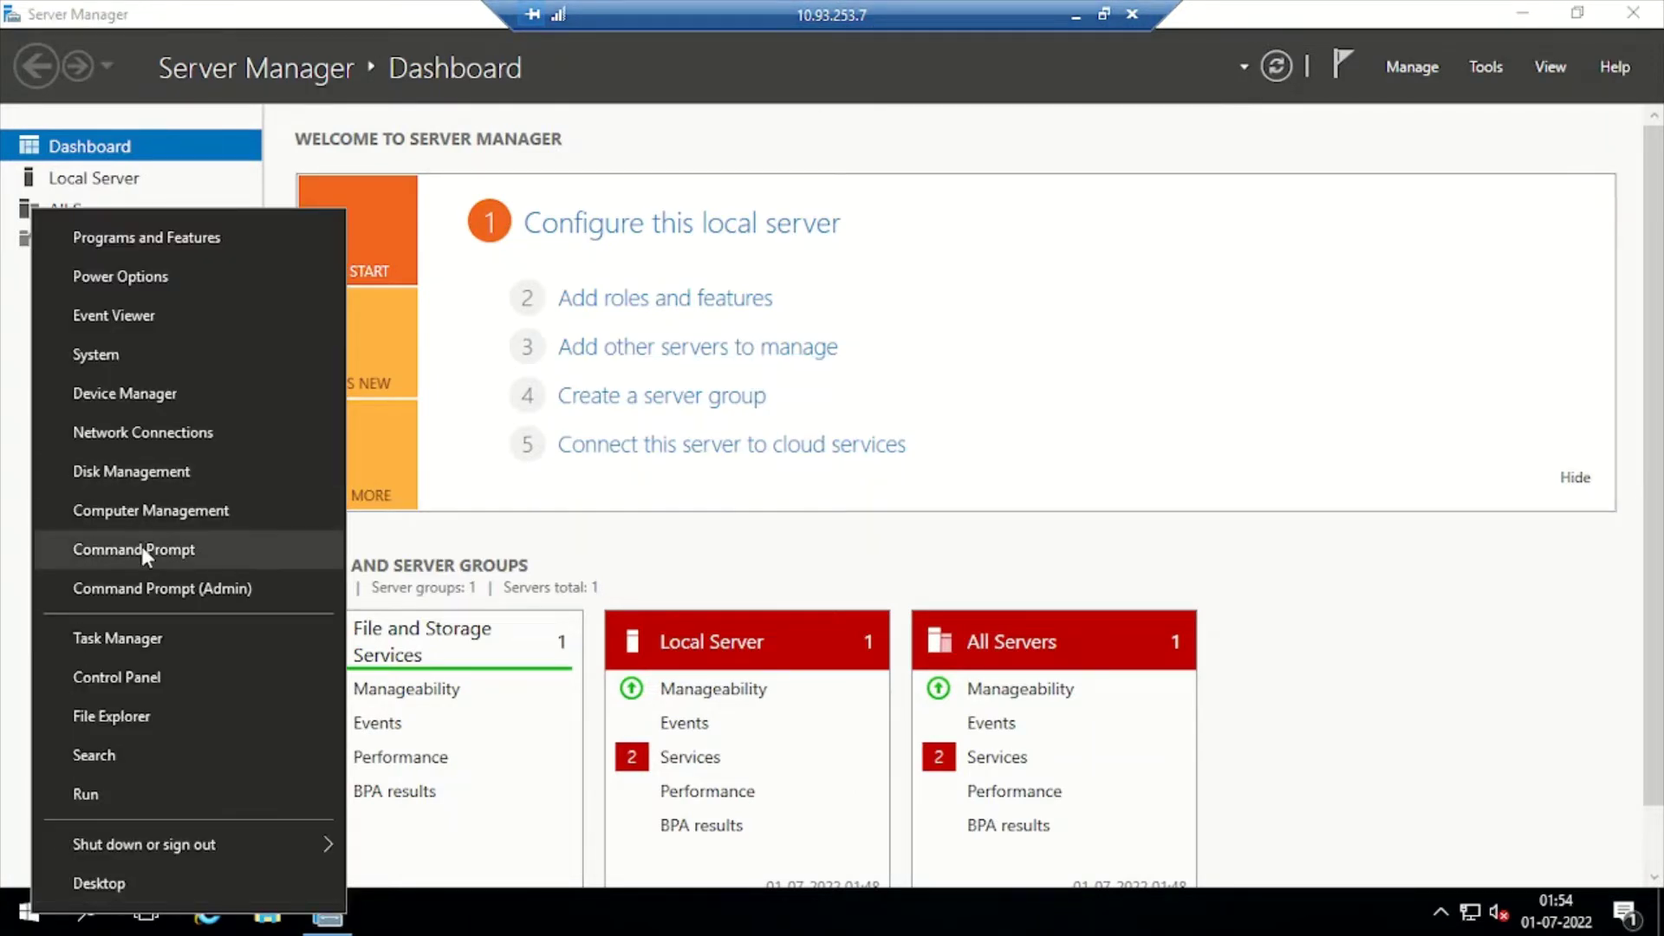
key("e")
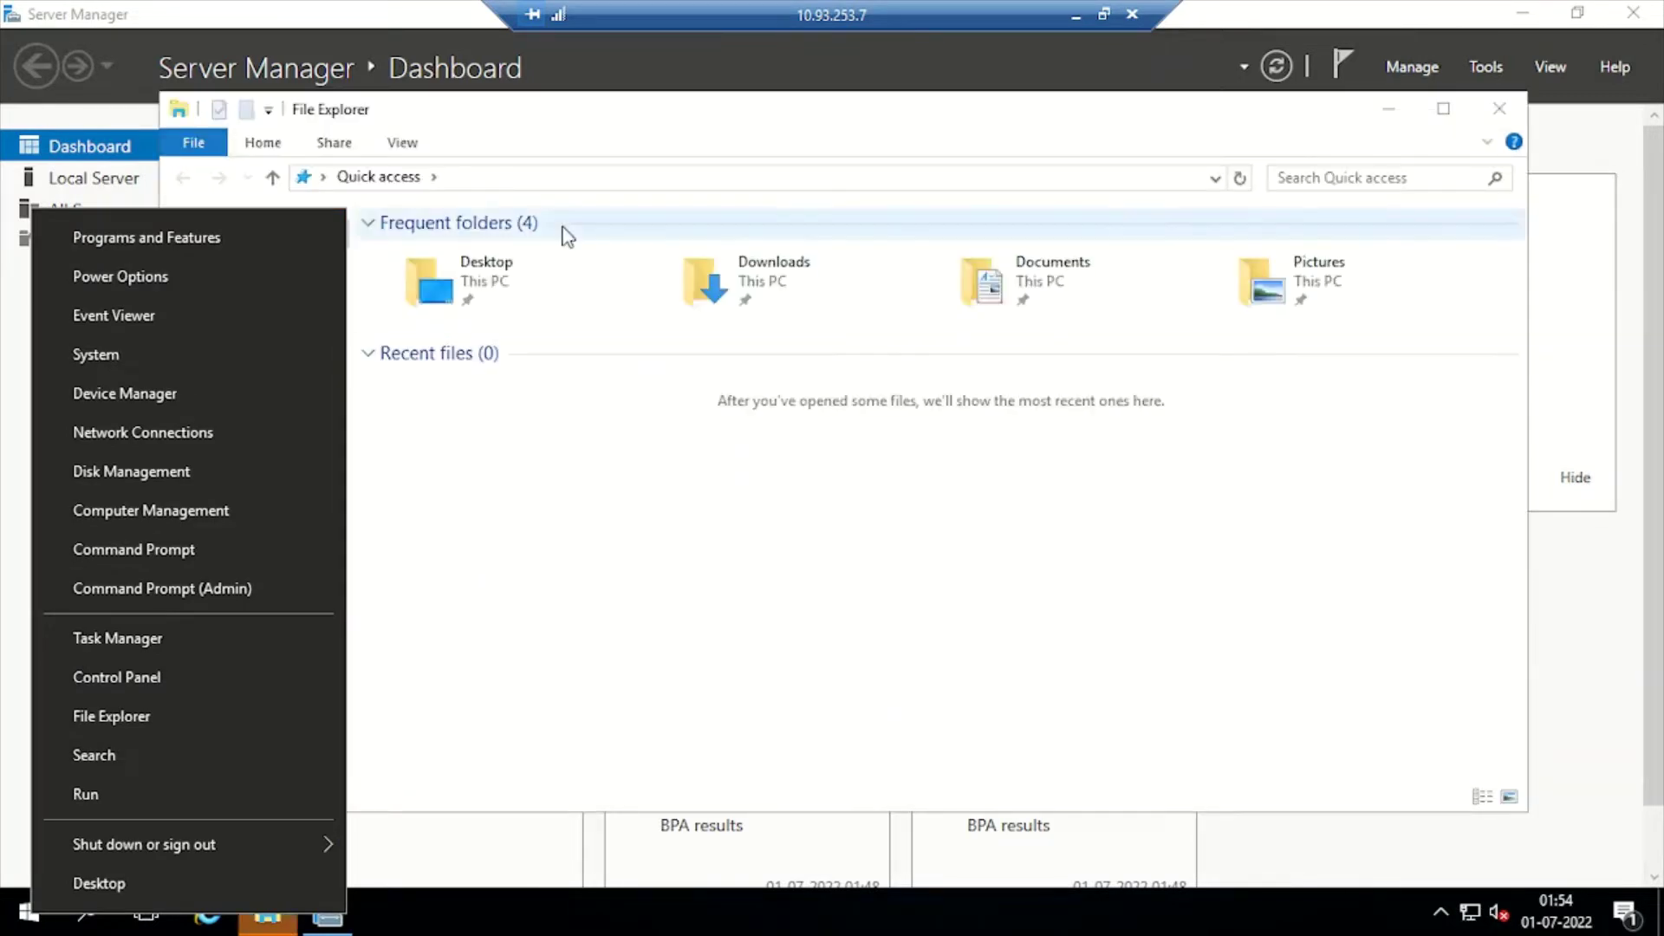
left_click(239, 390)
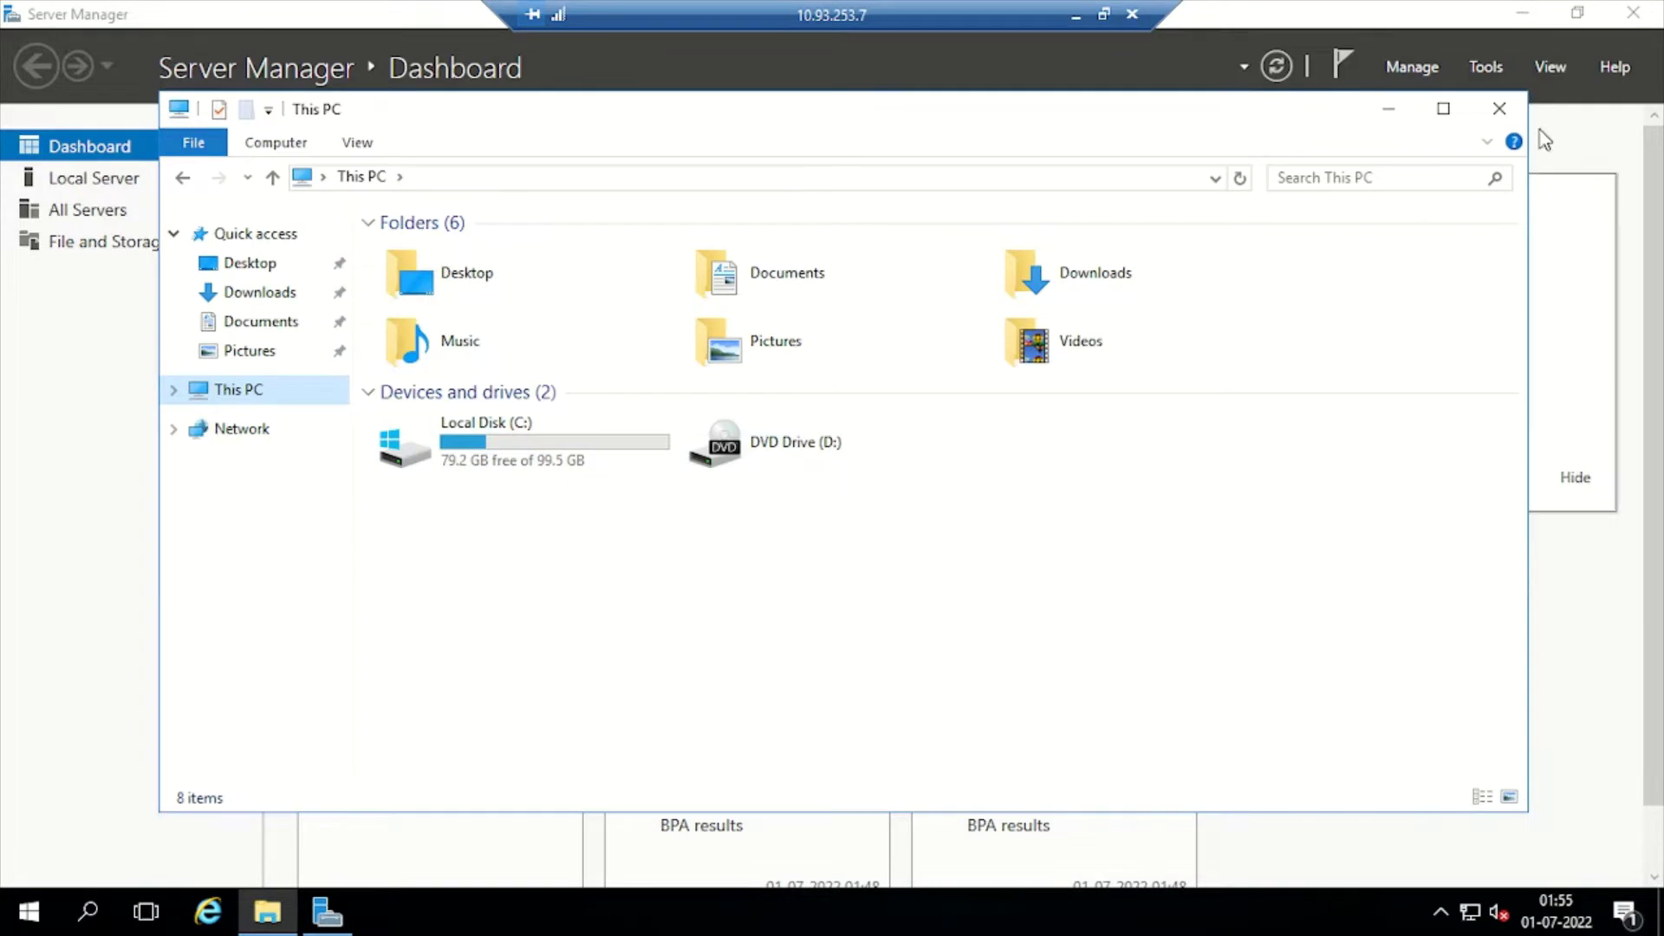
left_click(1443, 109)
right_click(33, 913)
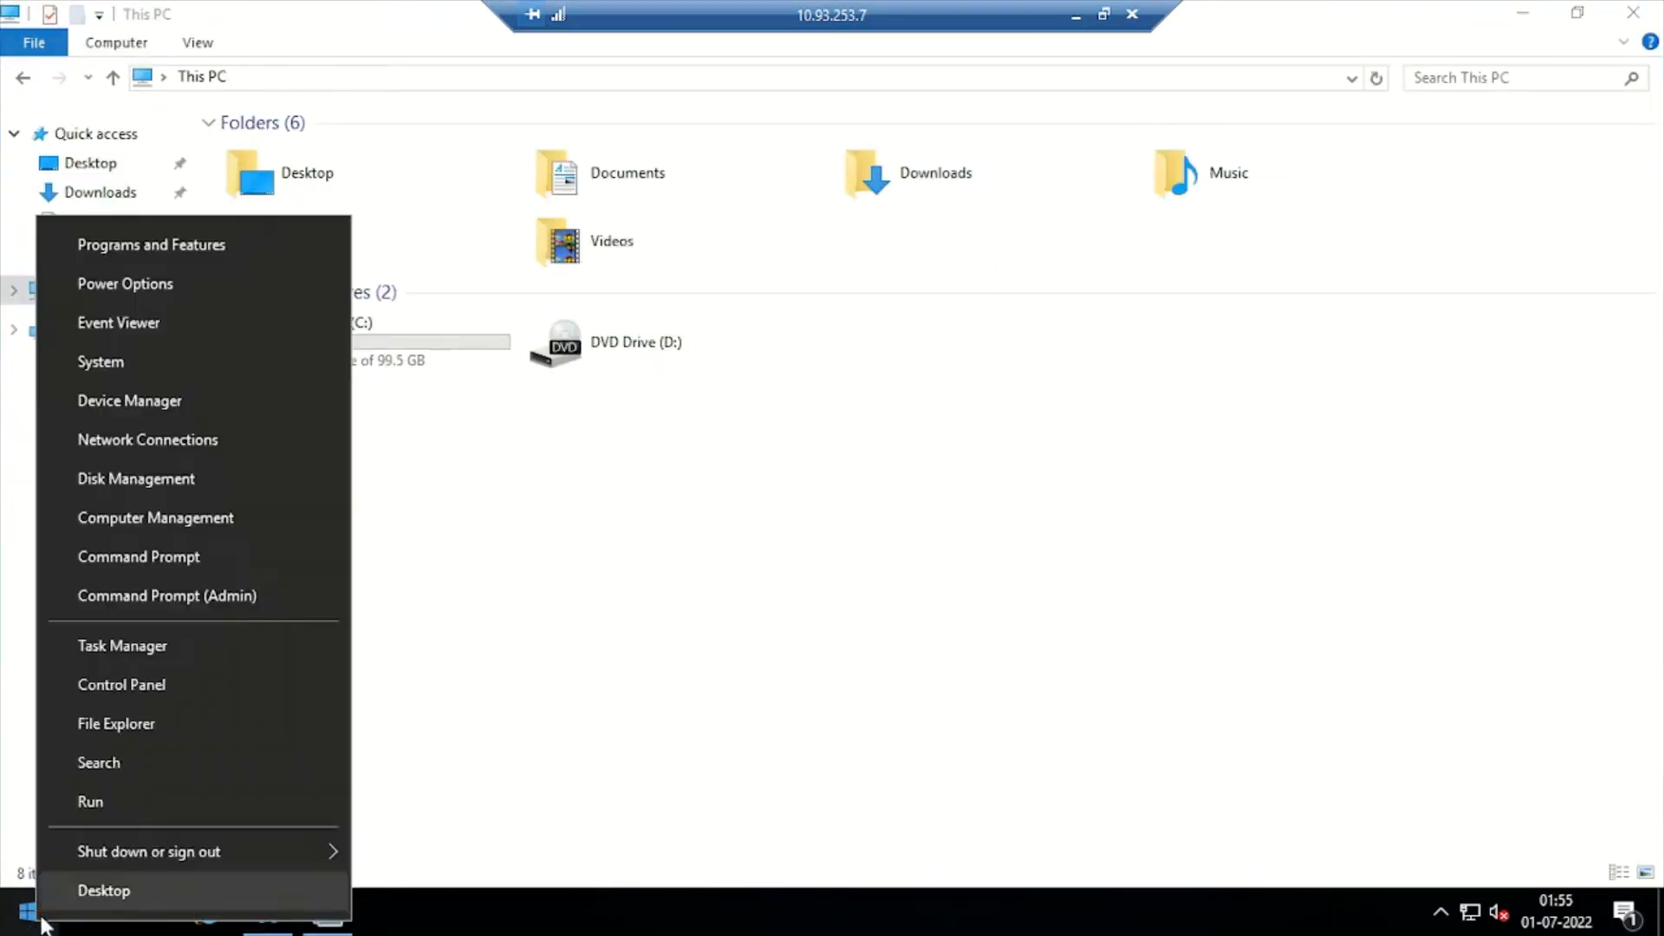
left_click(143, 479)
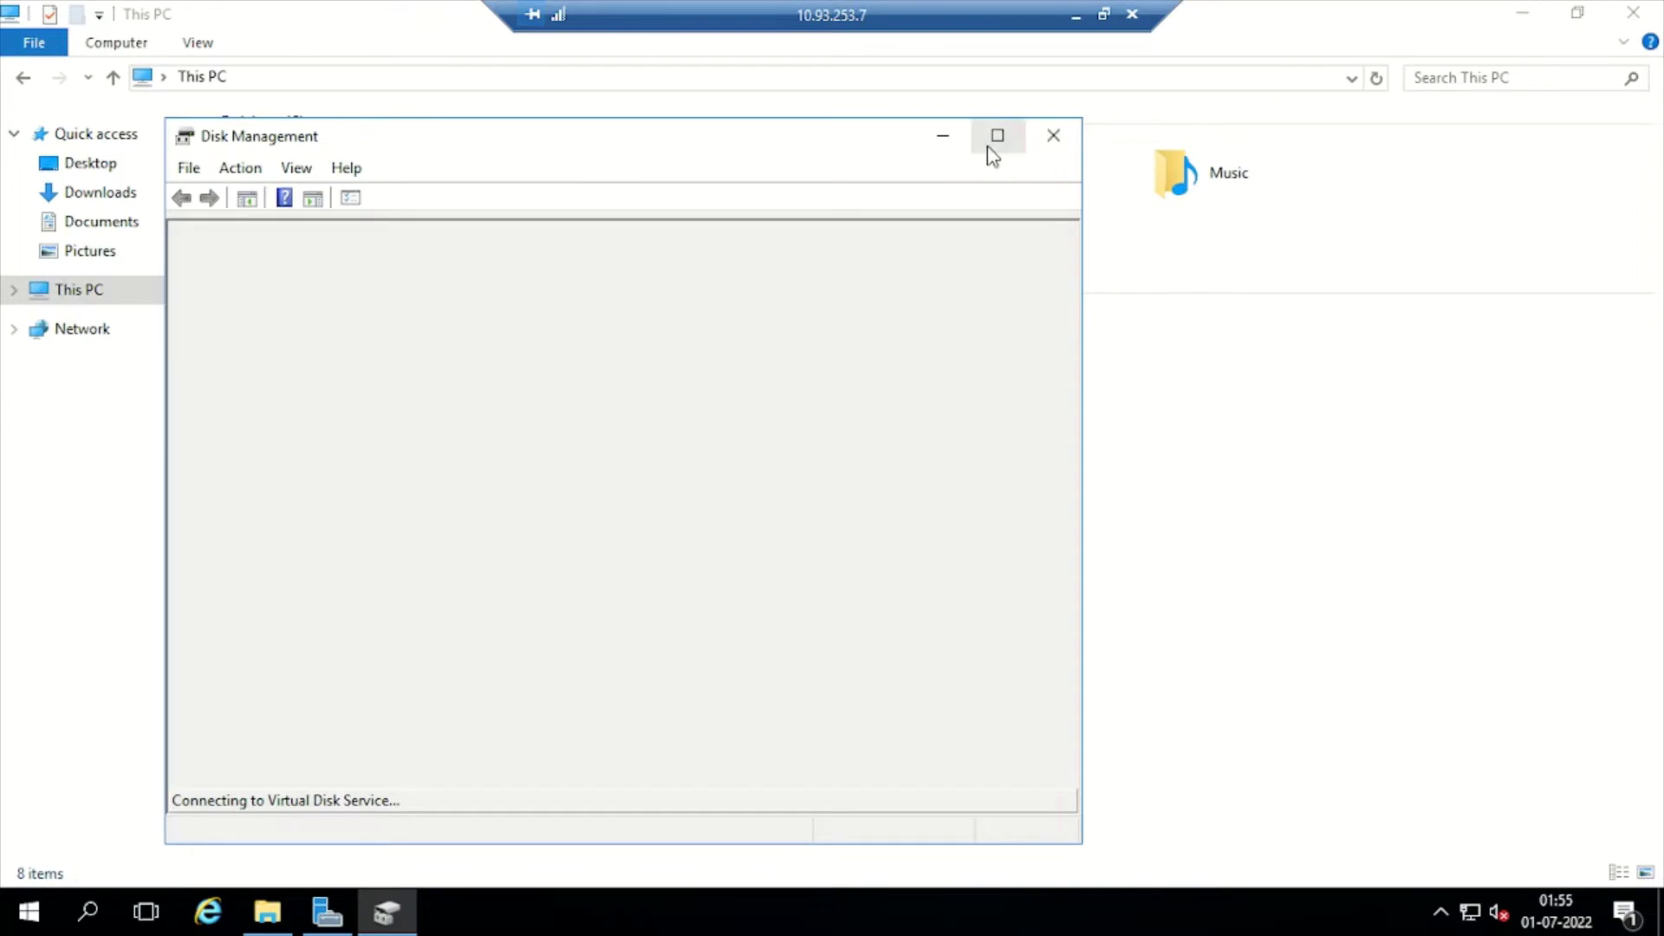
Bring the 40 GB Disk 1 online and initialize it as MBR
left_click(998, 137)
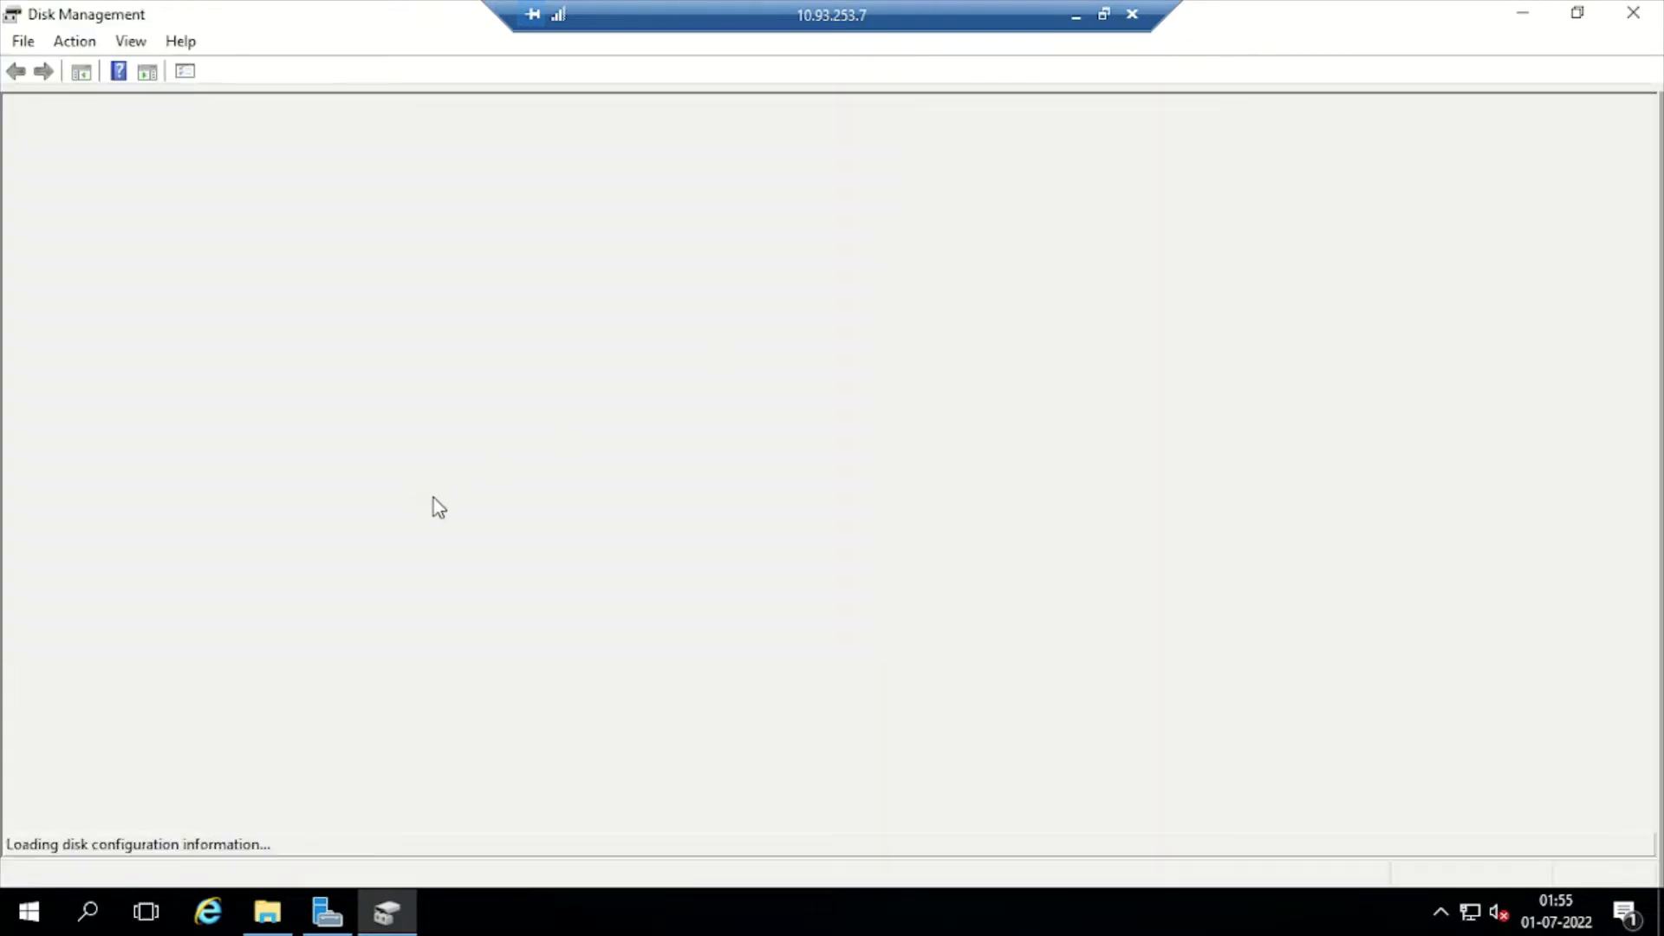
mouse_move(70, 686)
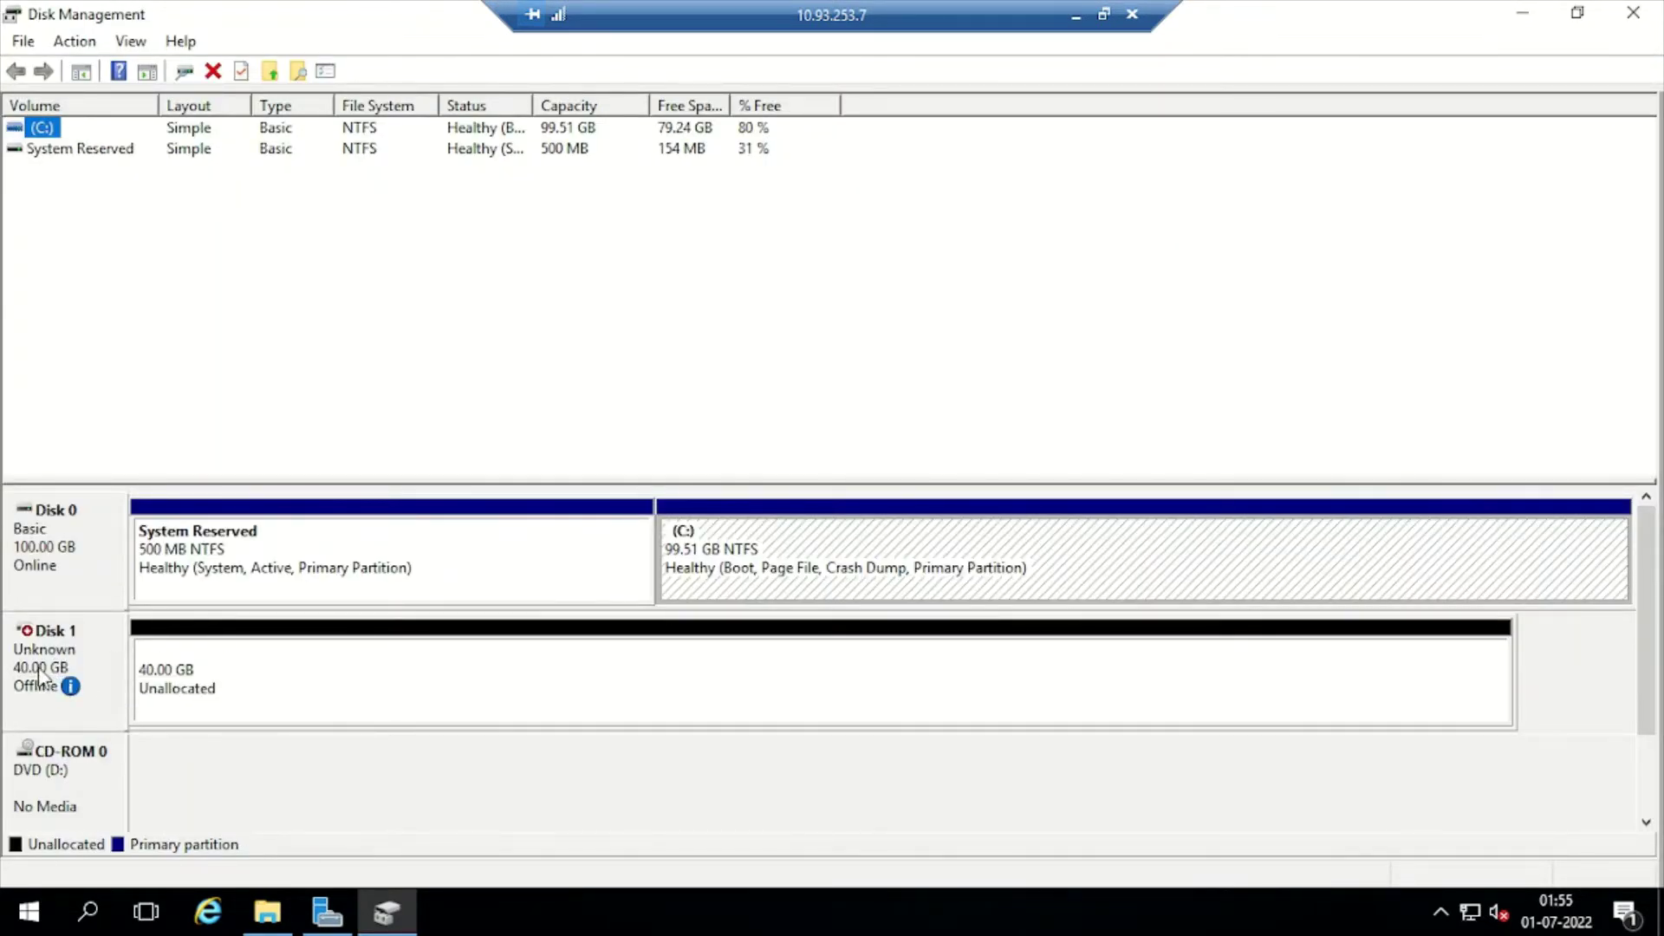
right_click(83, 654)
left_click(146, 669)
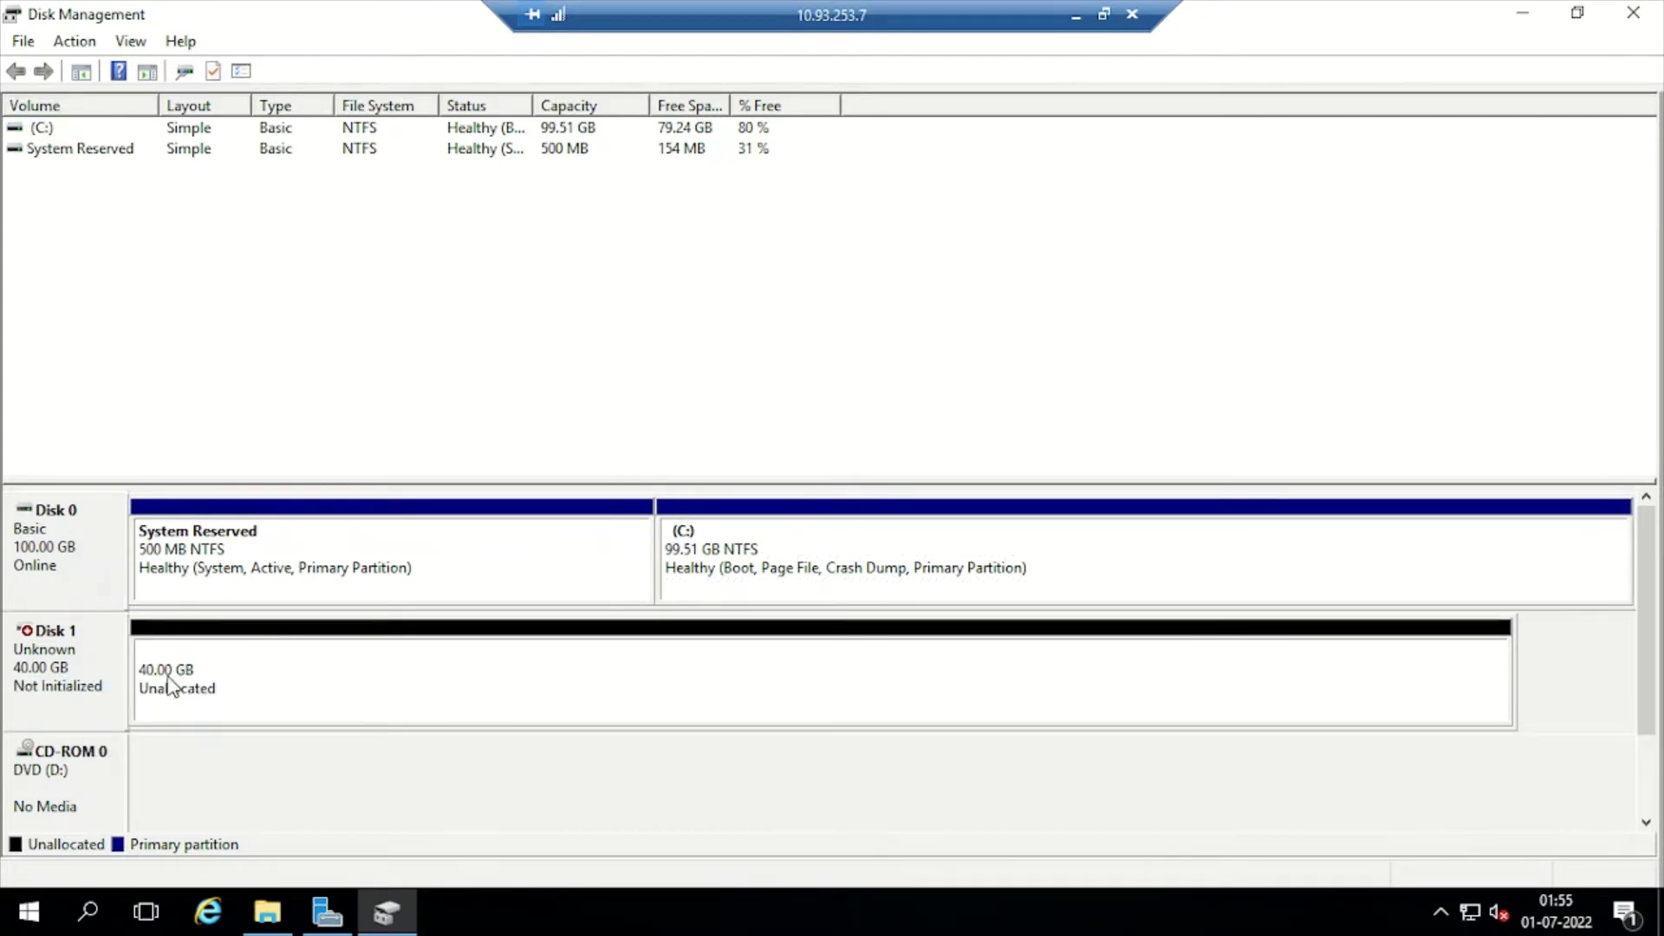
right_click(100, 669)
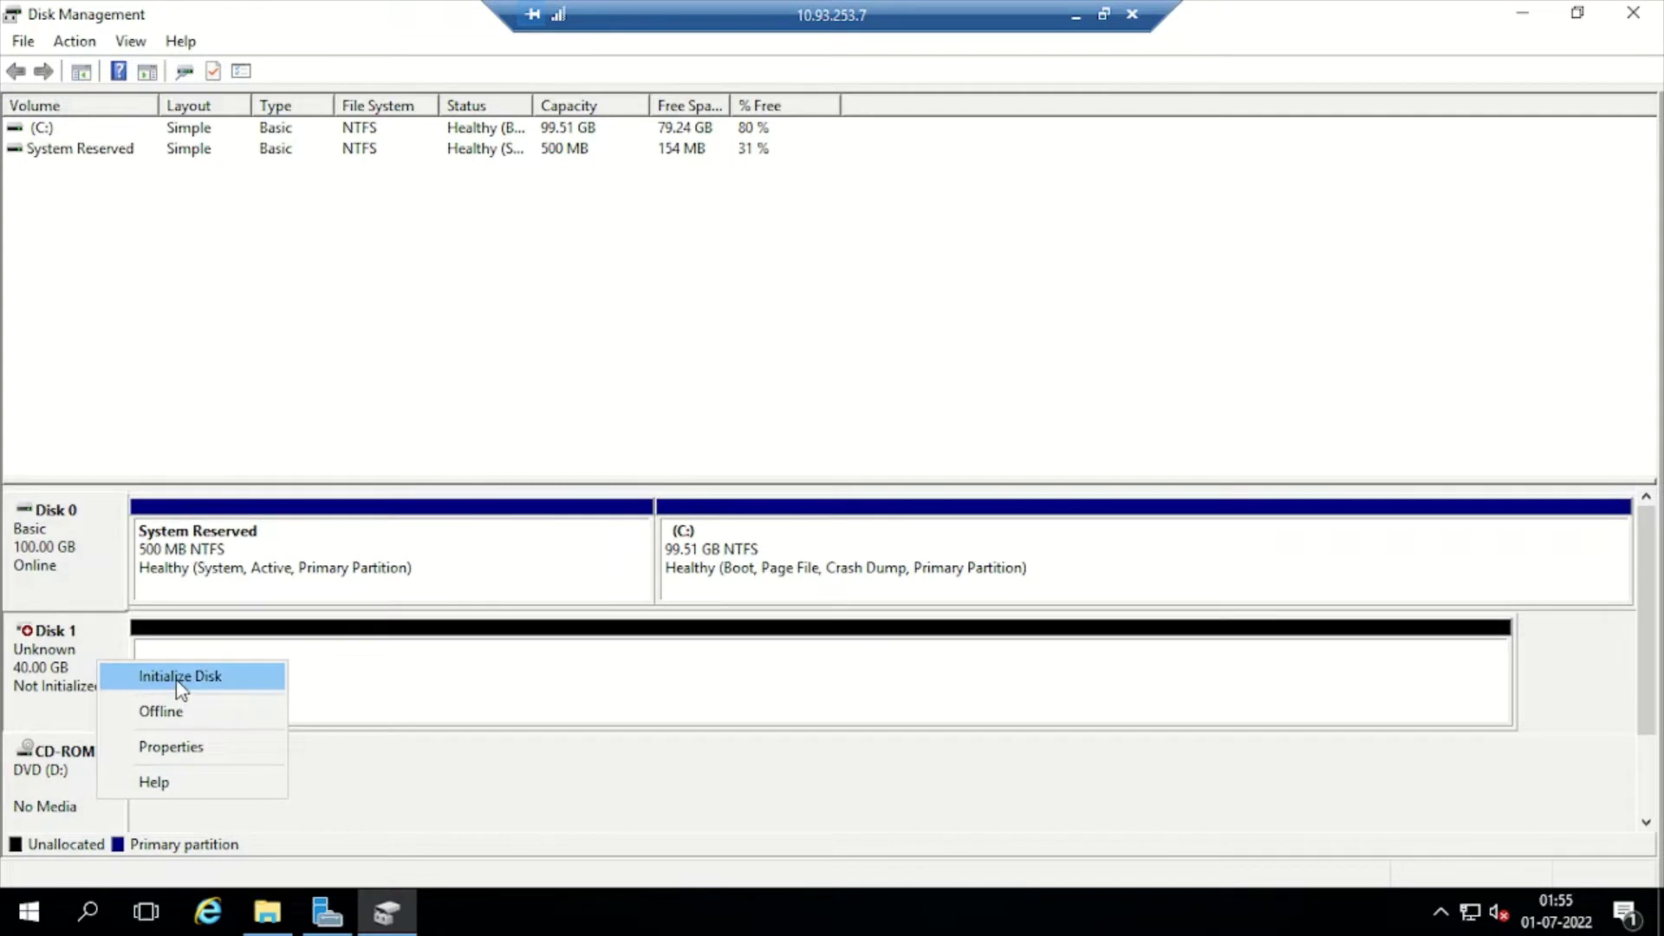
left_click(177, 681)
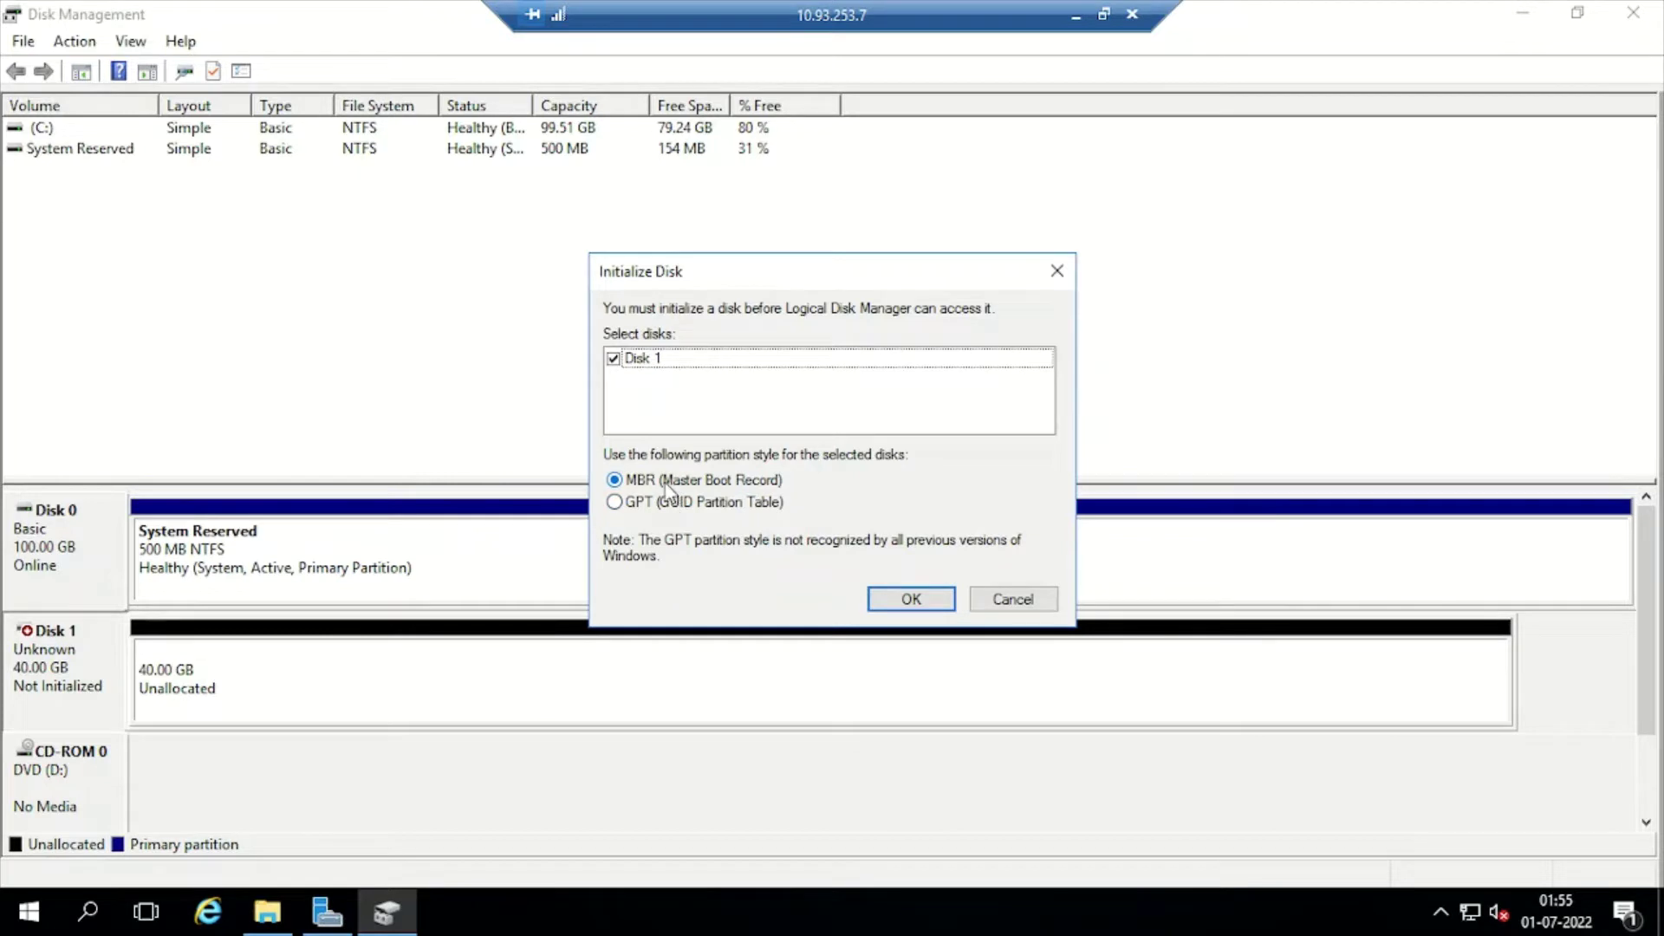
left_click(904, 598)
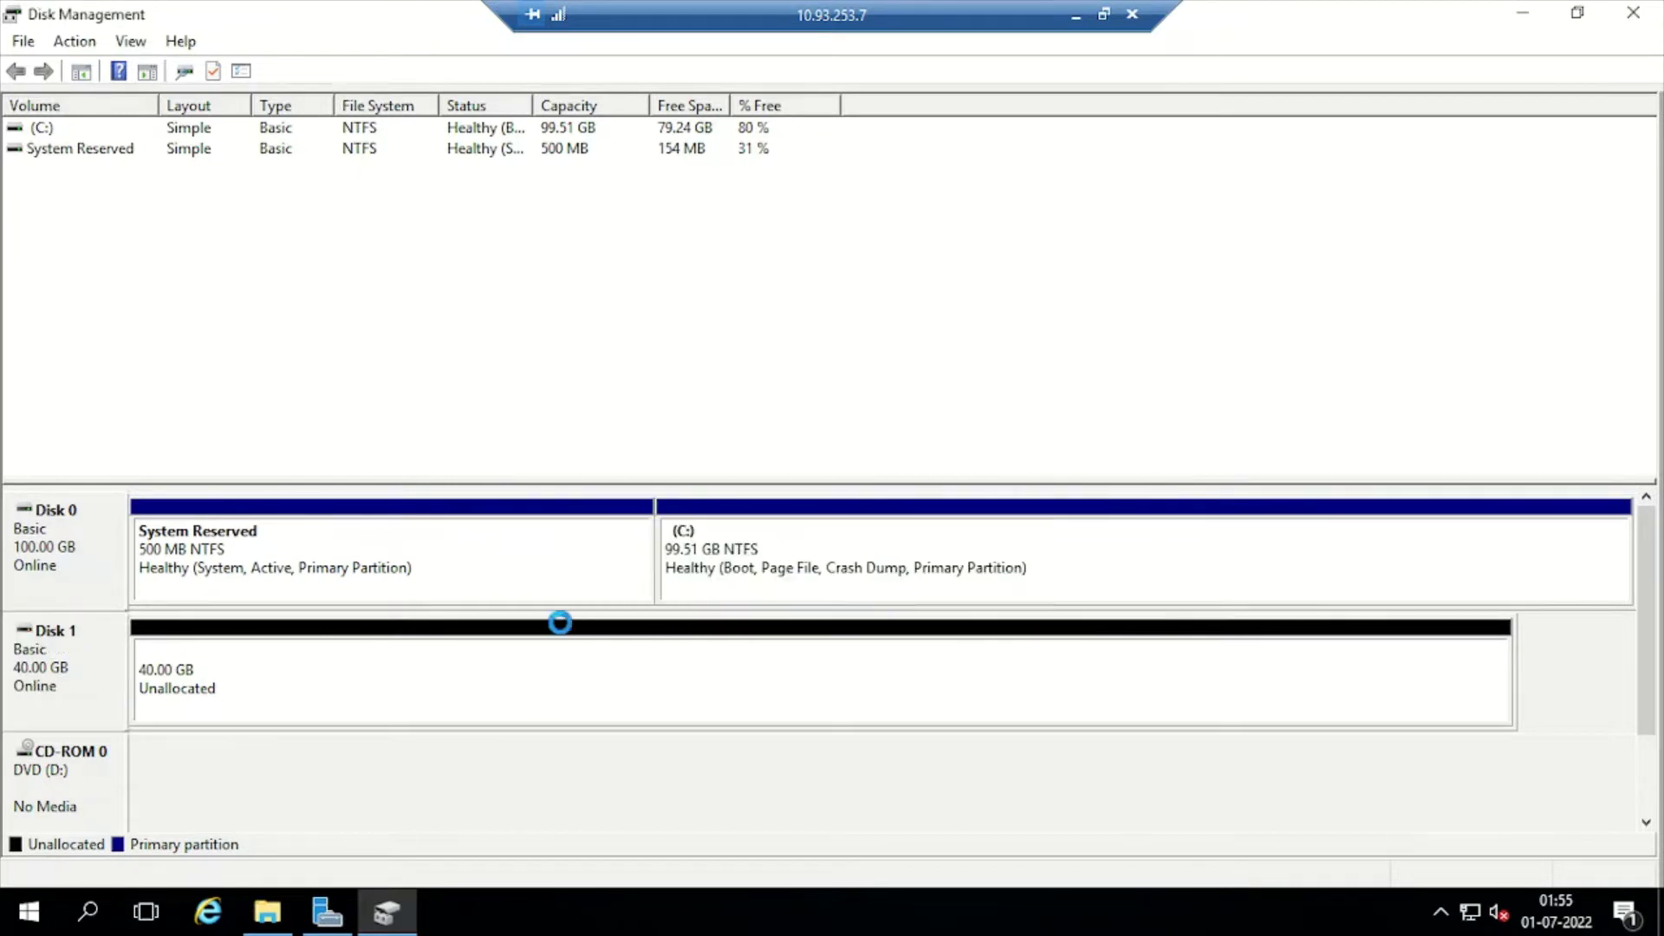
Change the CD-ROM drive's letter from D: to F:, accepting the warning
right_click(63, 785)
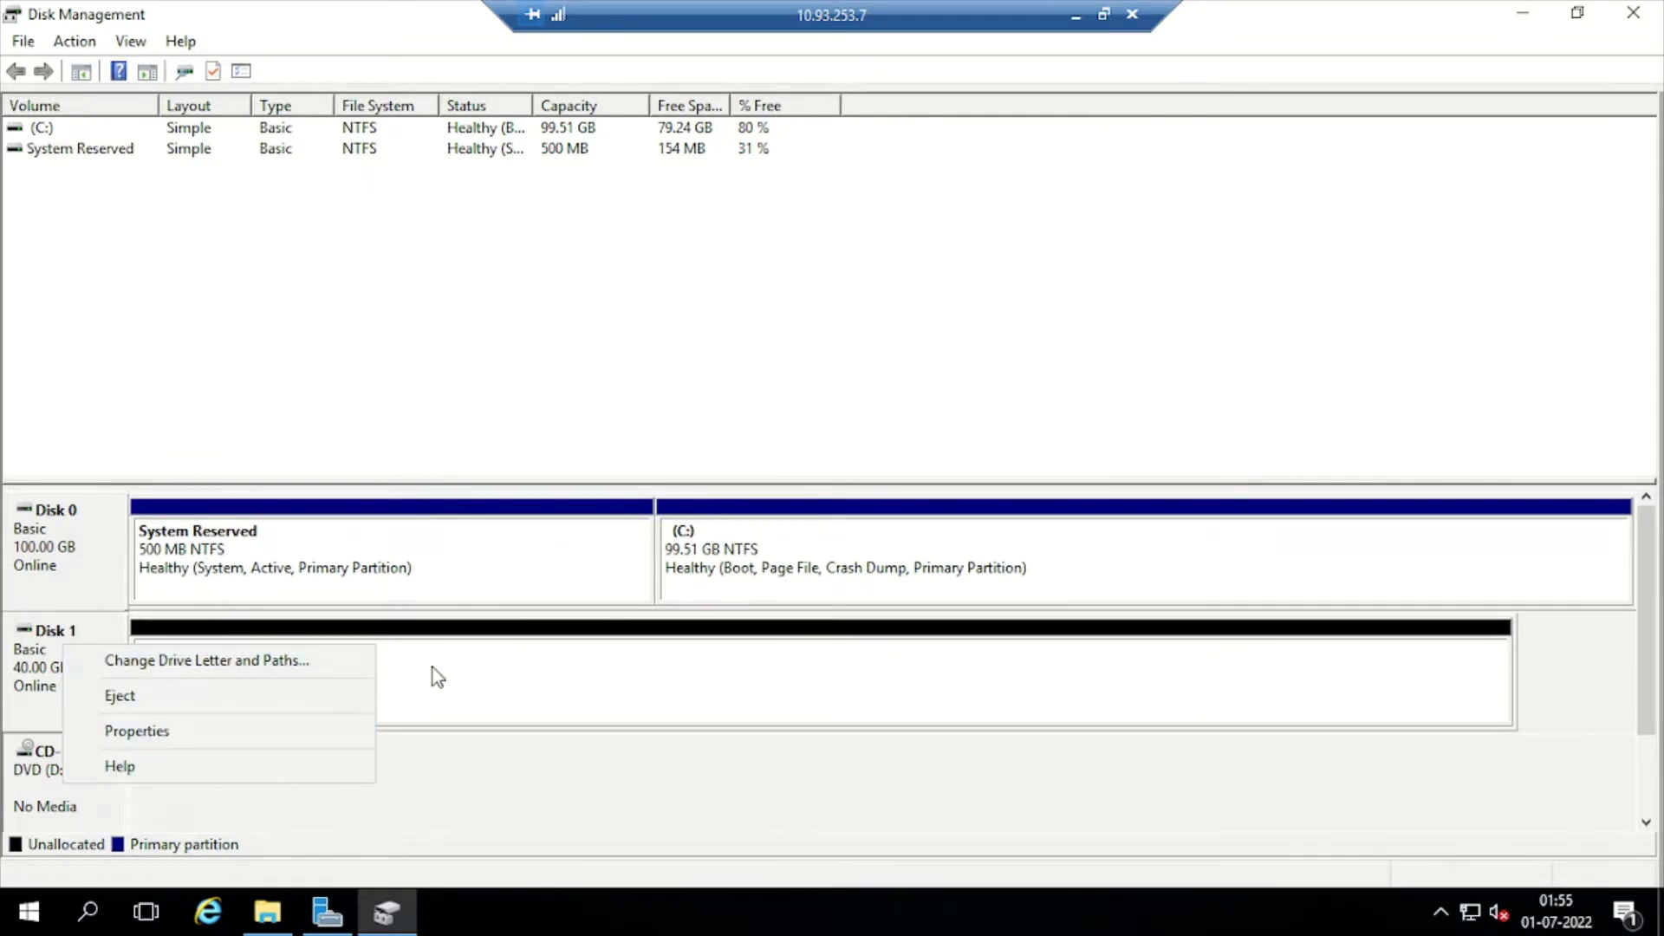
right_click(45, 791)
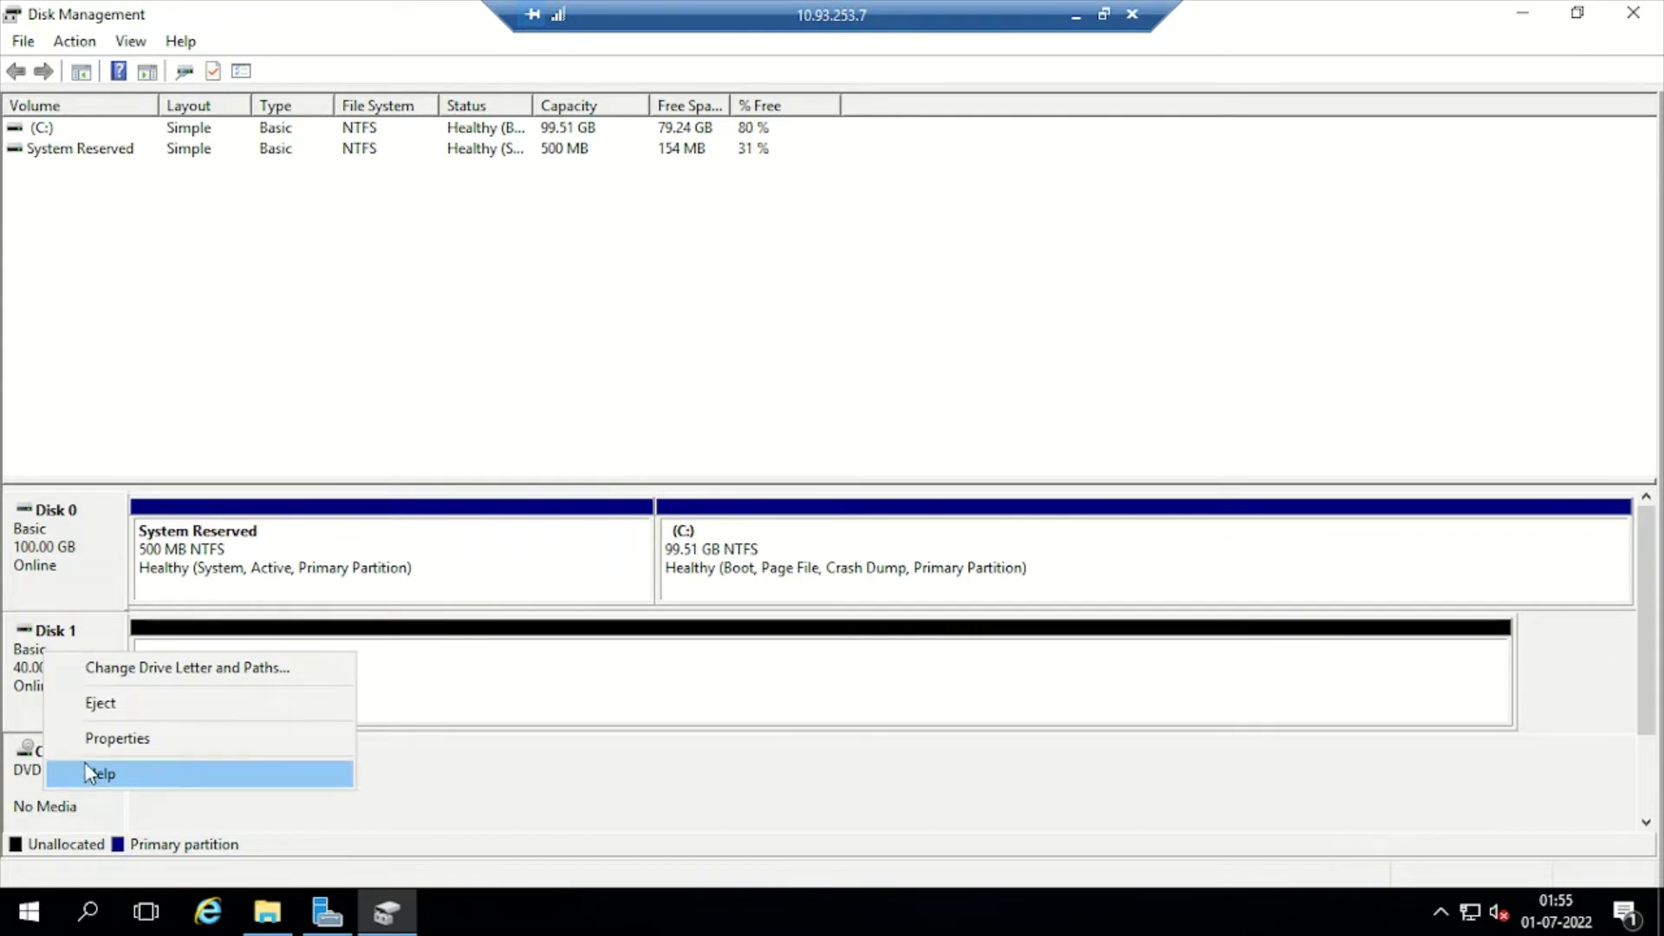
left_click(165, 669)
left_click(759, 522)
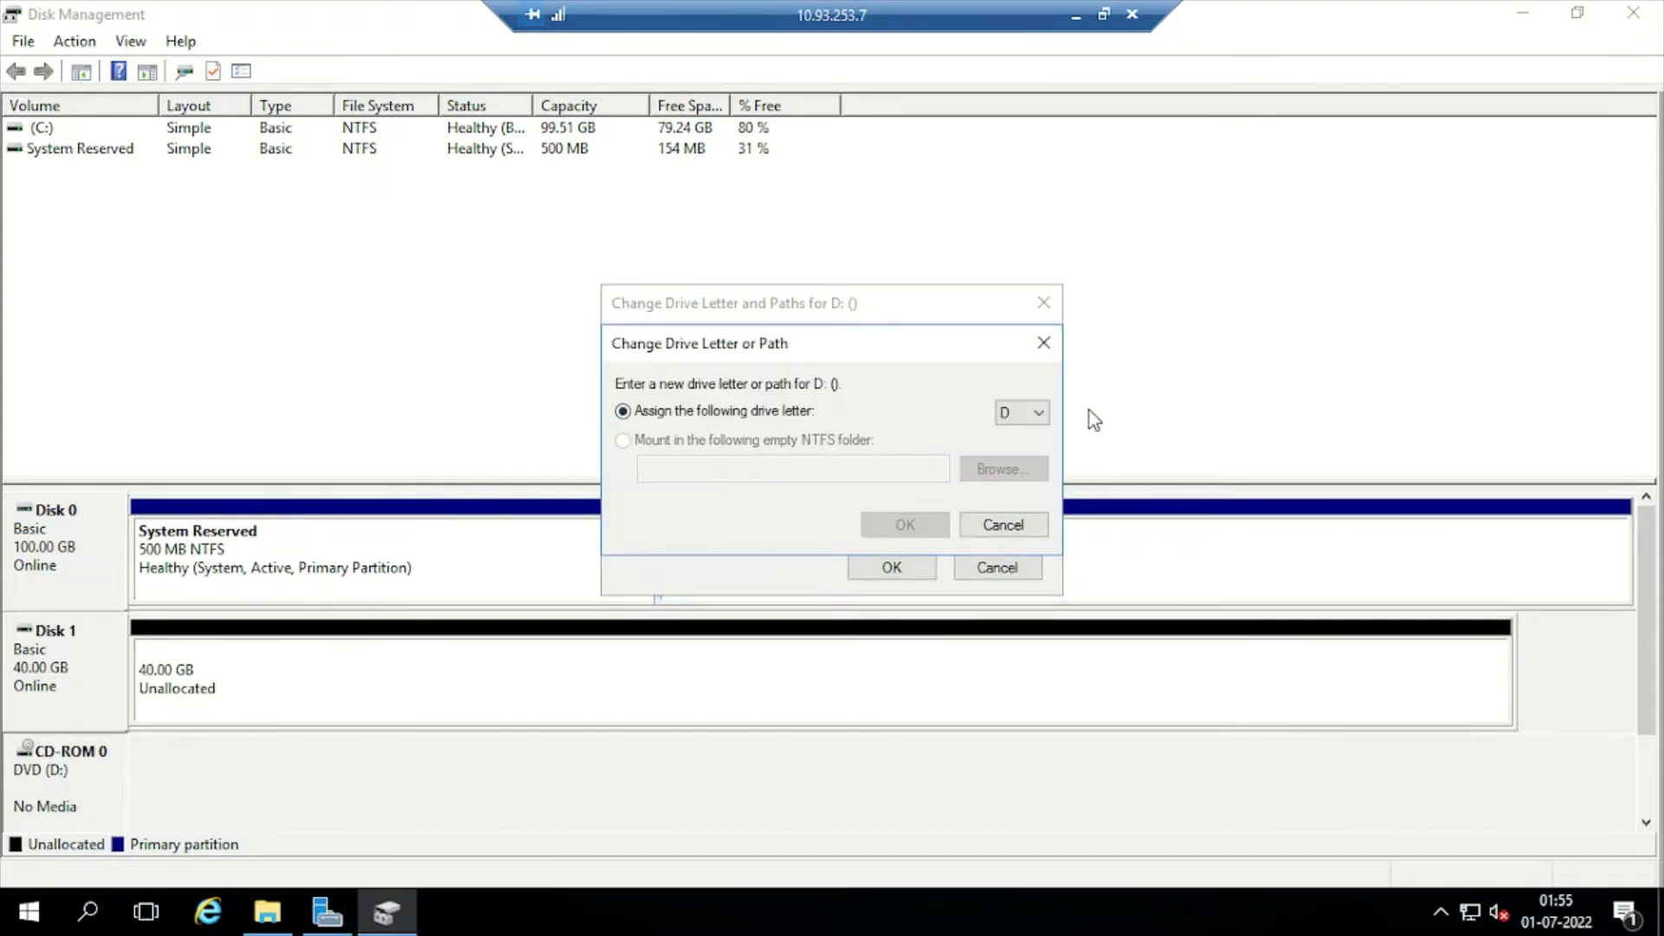
left_click(1031, 413)
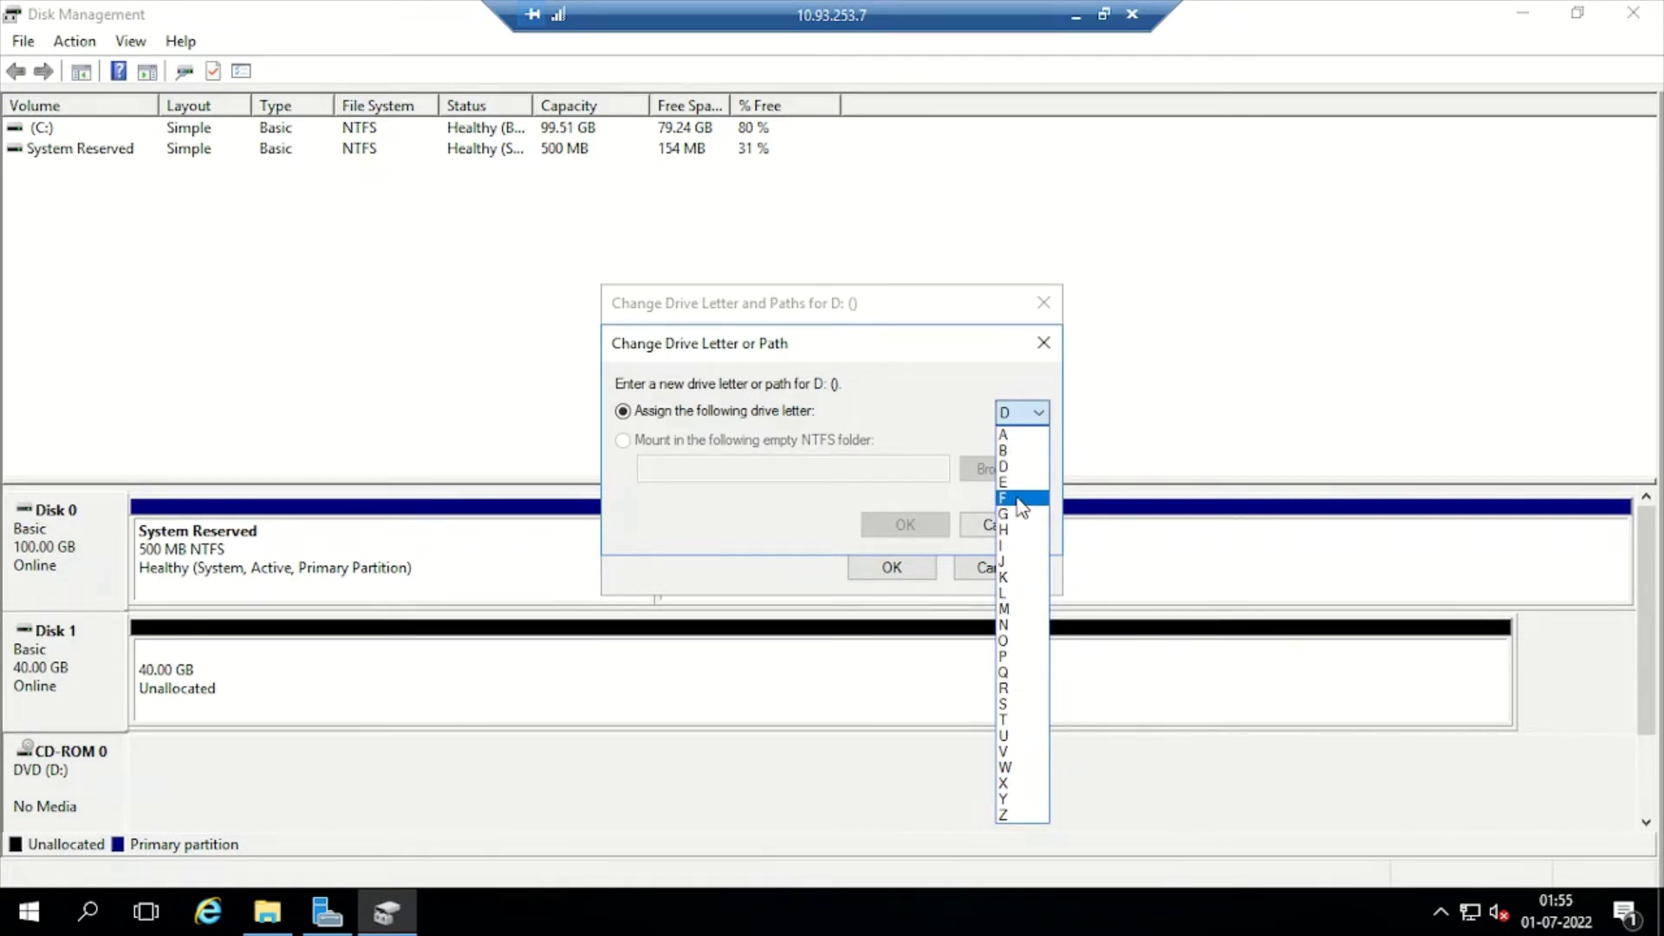
left_click(1020, 500)
left_click(910, 526)
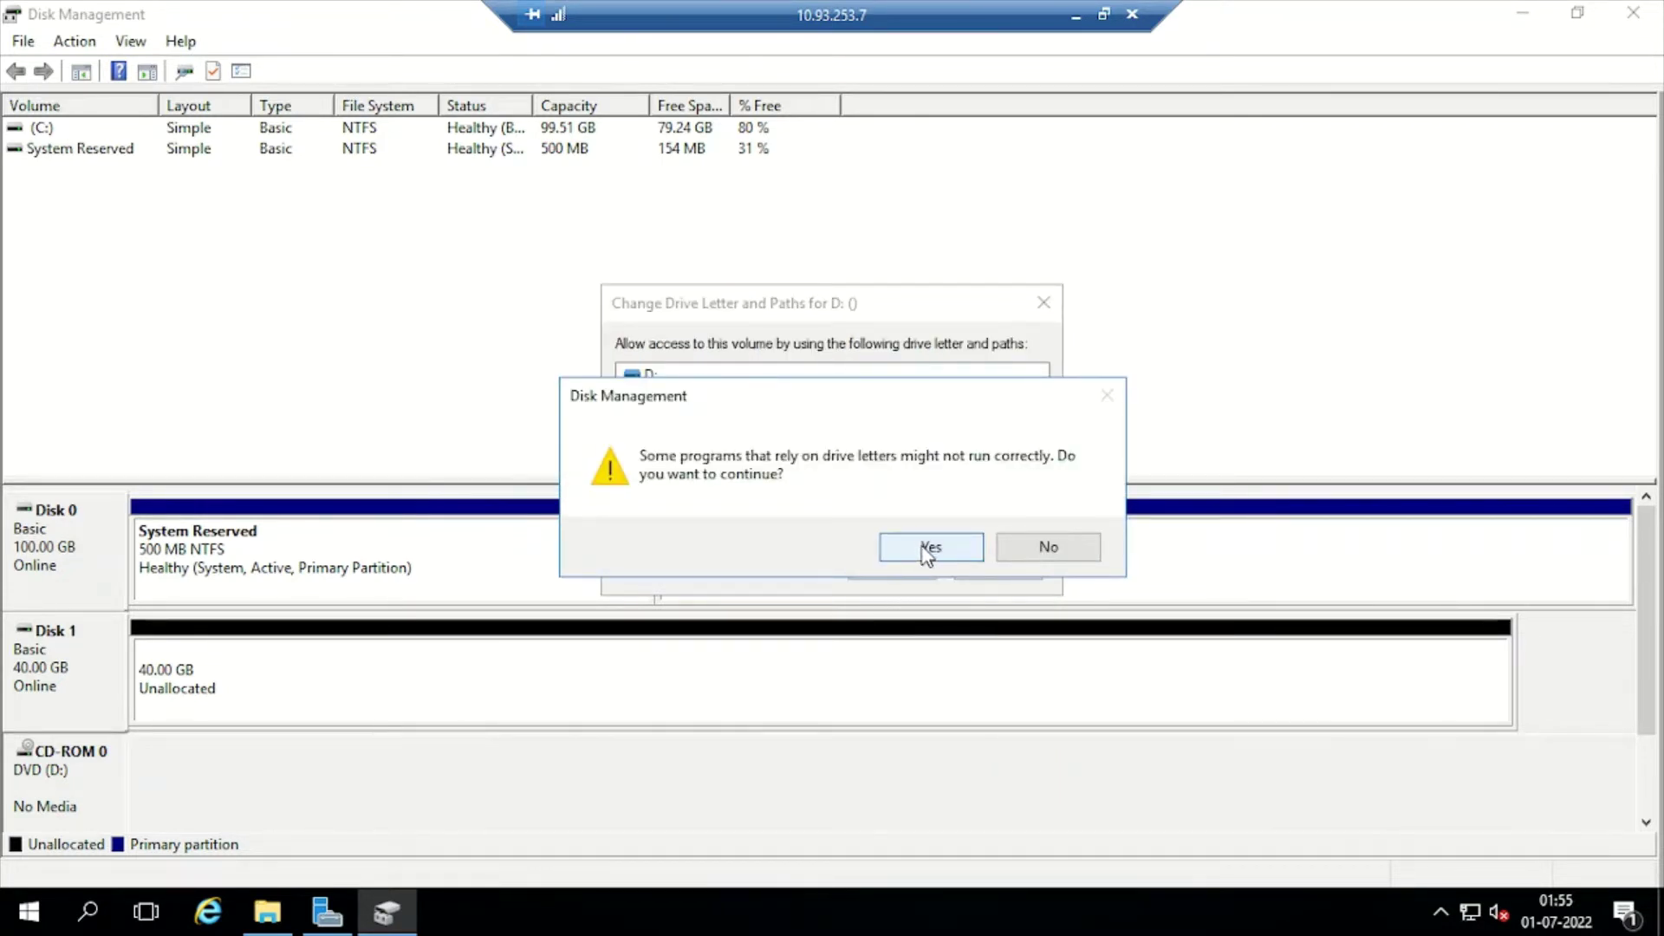
left_click(922, 545)
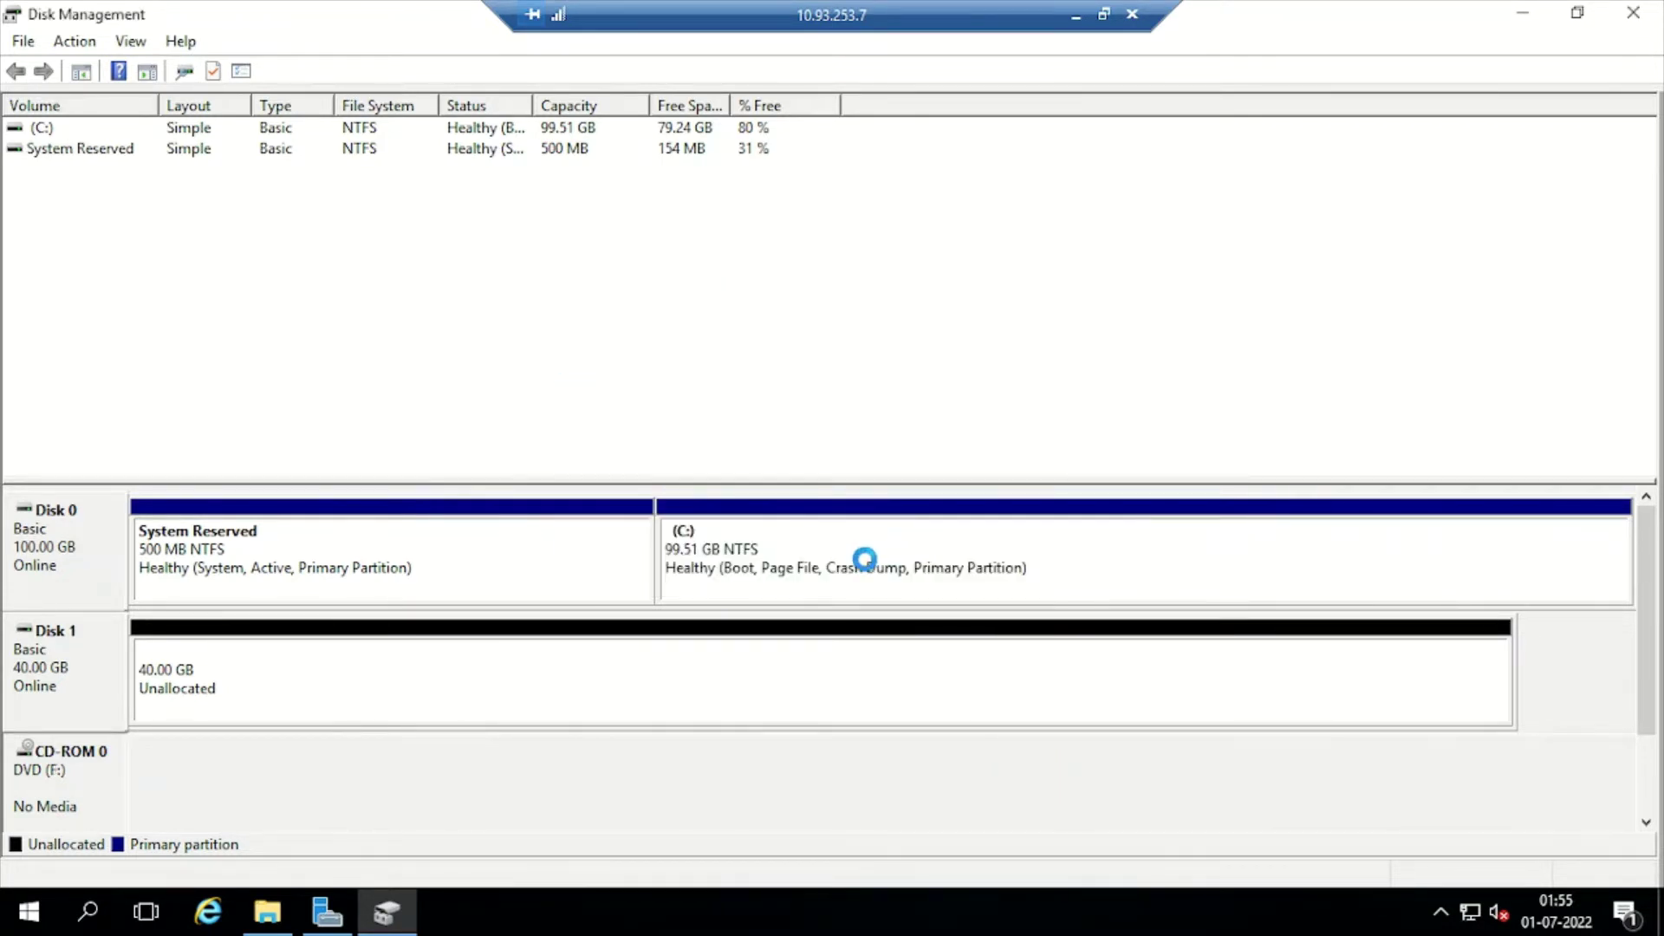
right_click(94, 685)
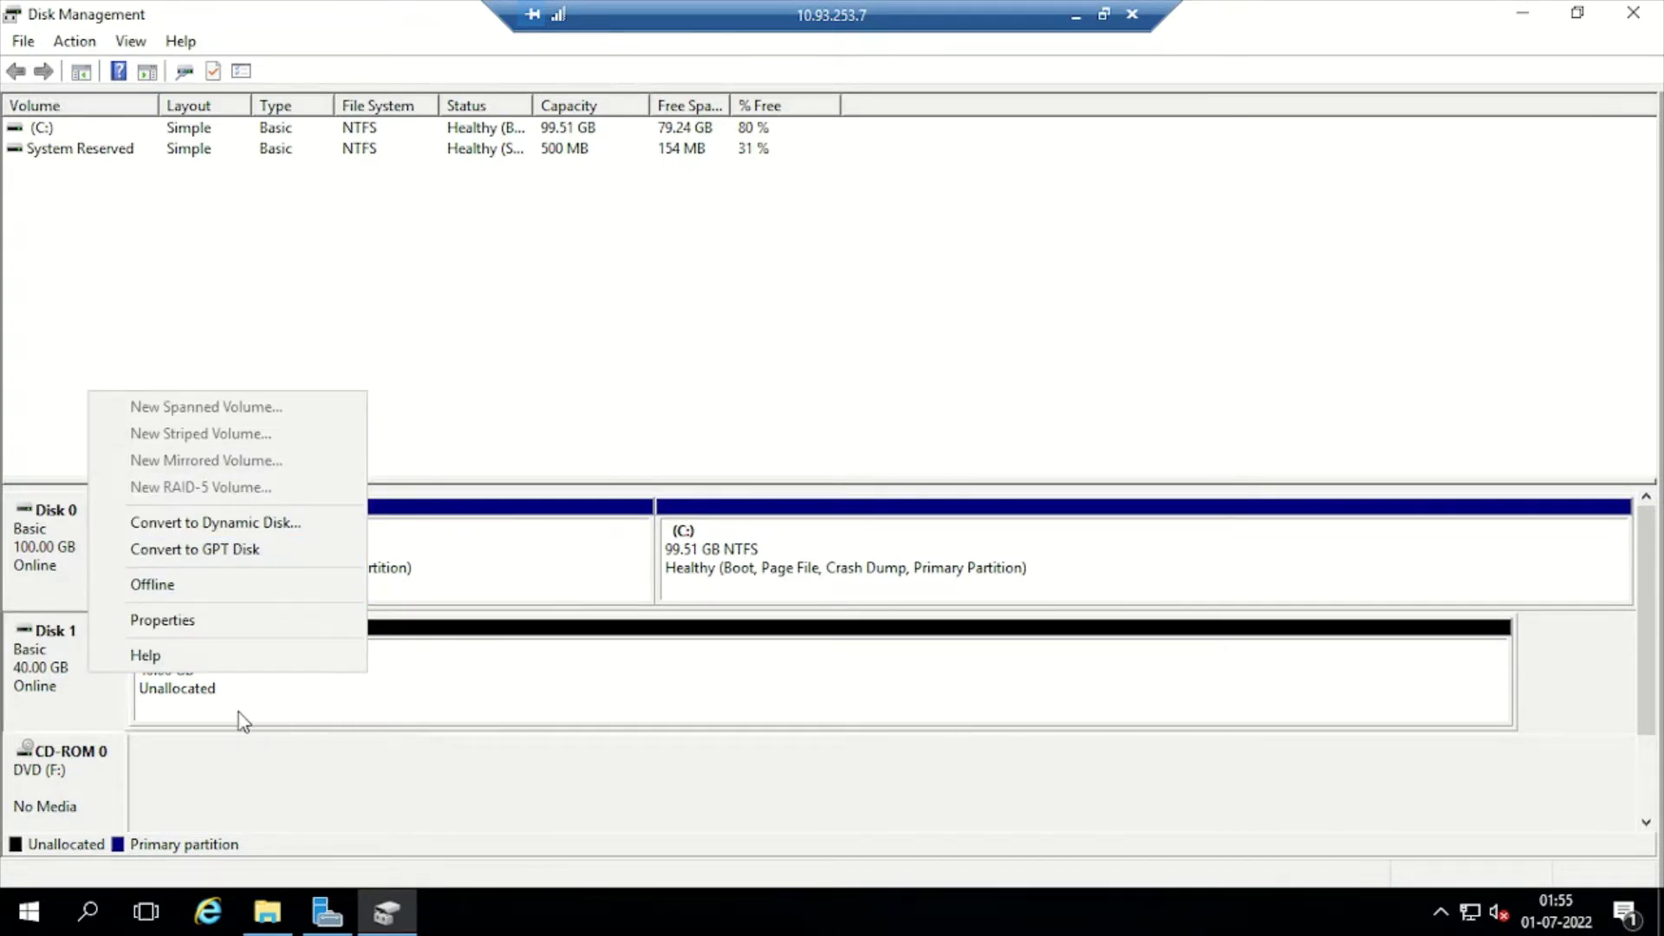
right_click(104, 692)
Create a full-size 40957 MB simple volume on Disk 1 with drive letter D:
right_click(289, 703)
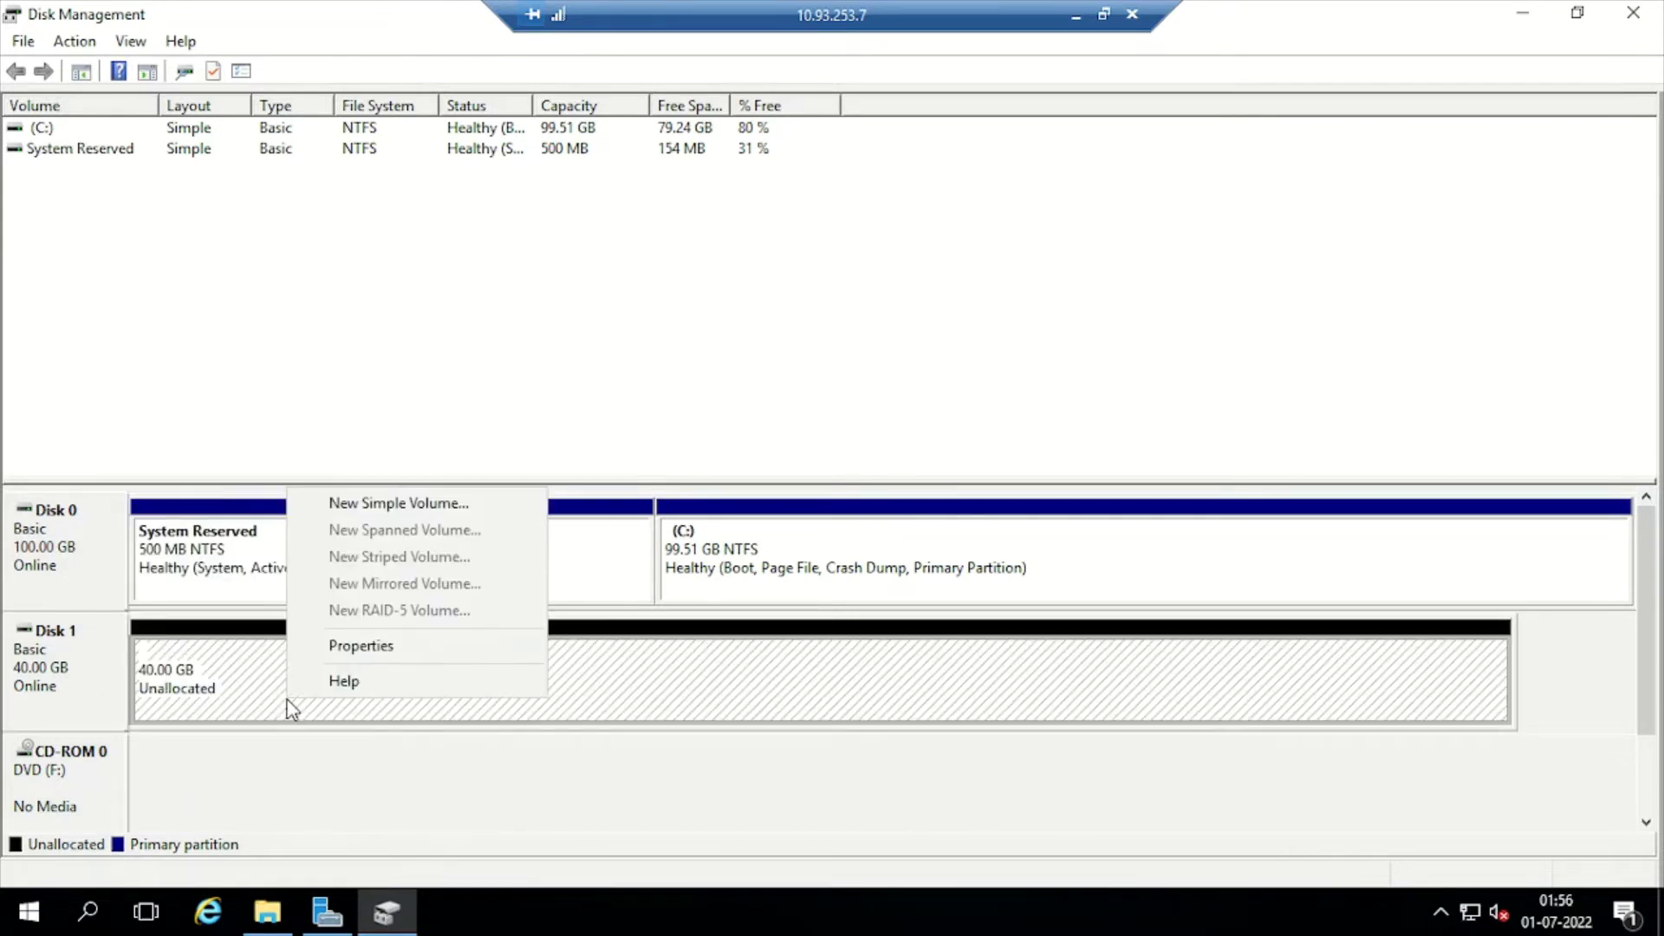
left_click(382, 505)
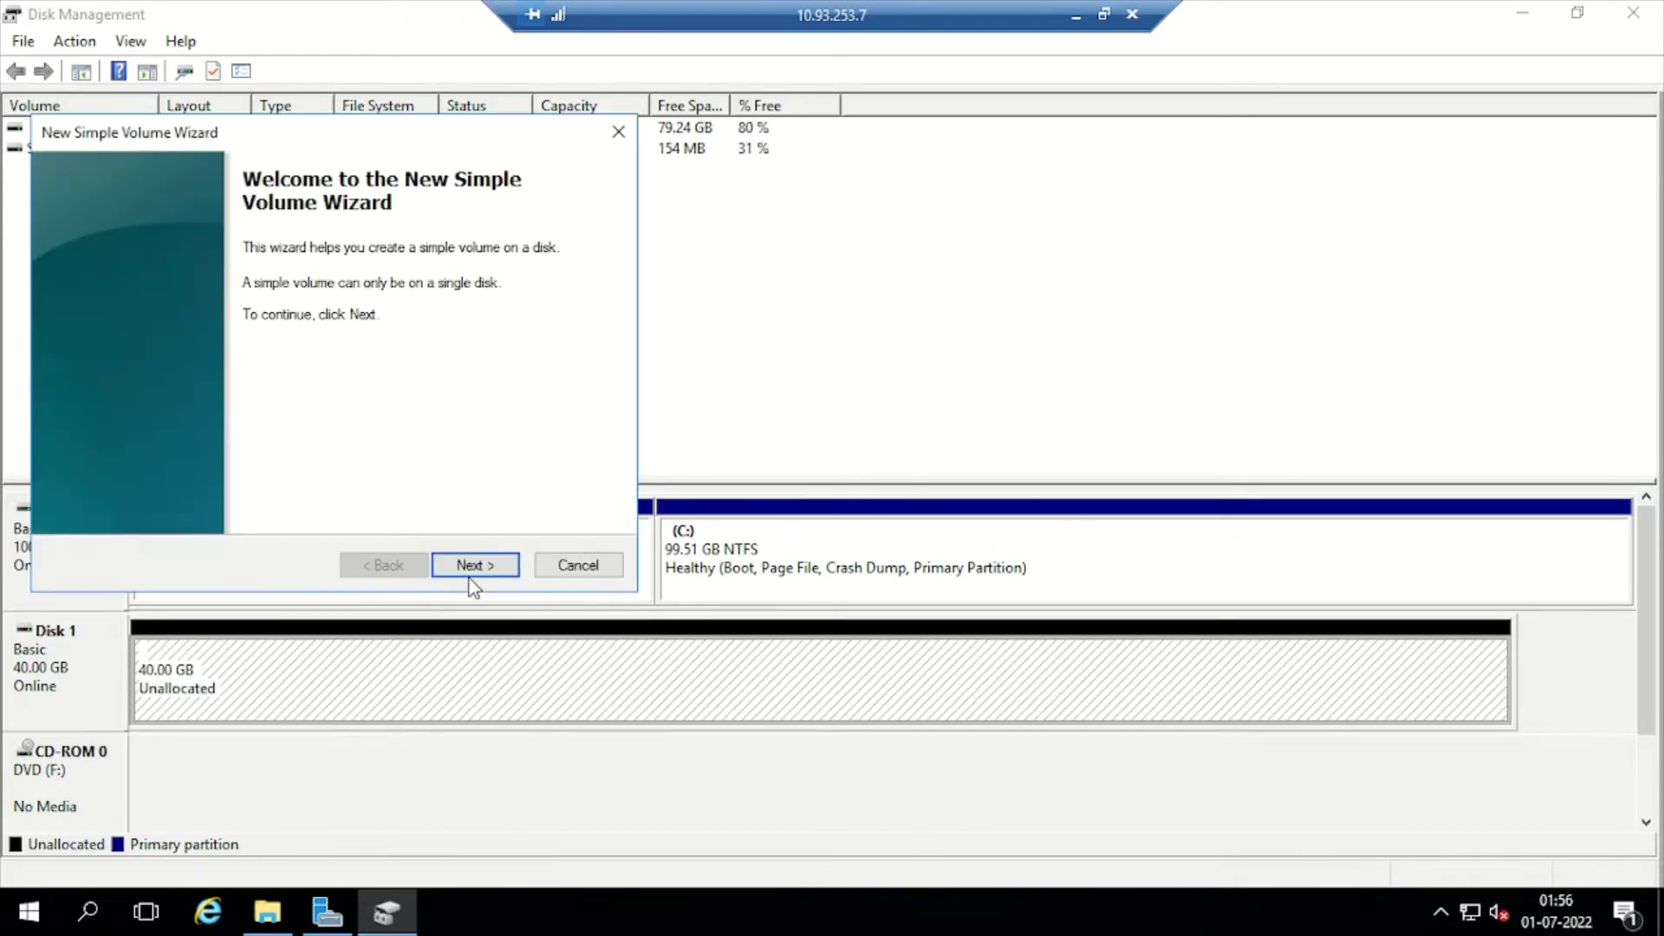
left_click(468, 567)
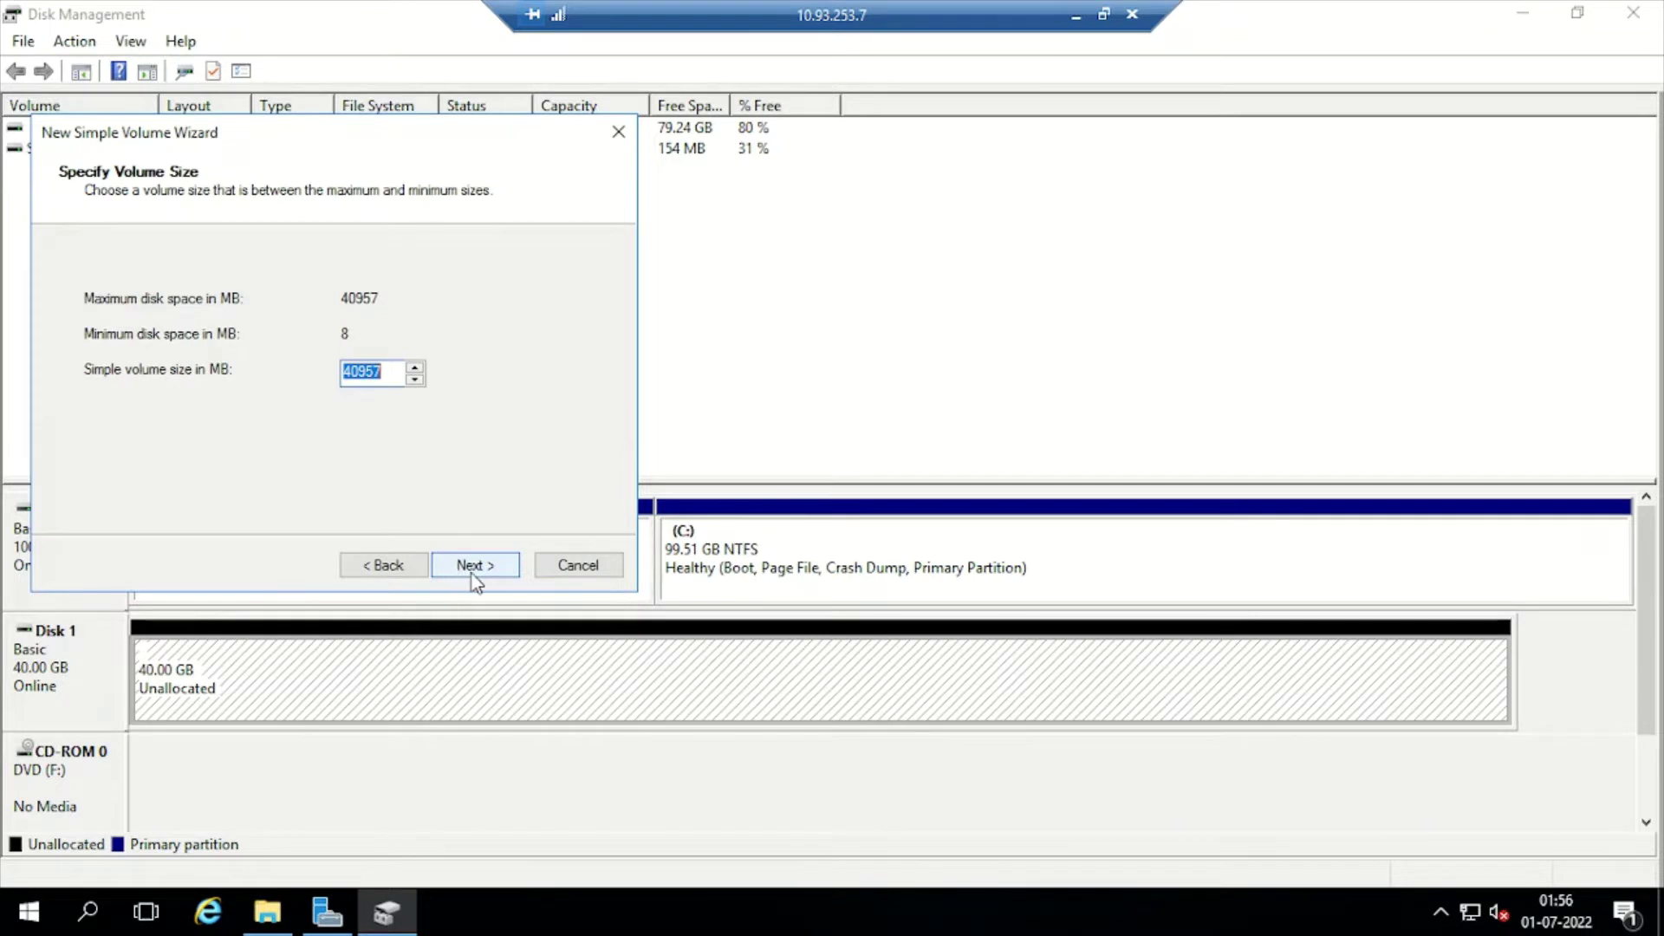
left_click(477, 568)
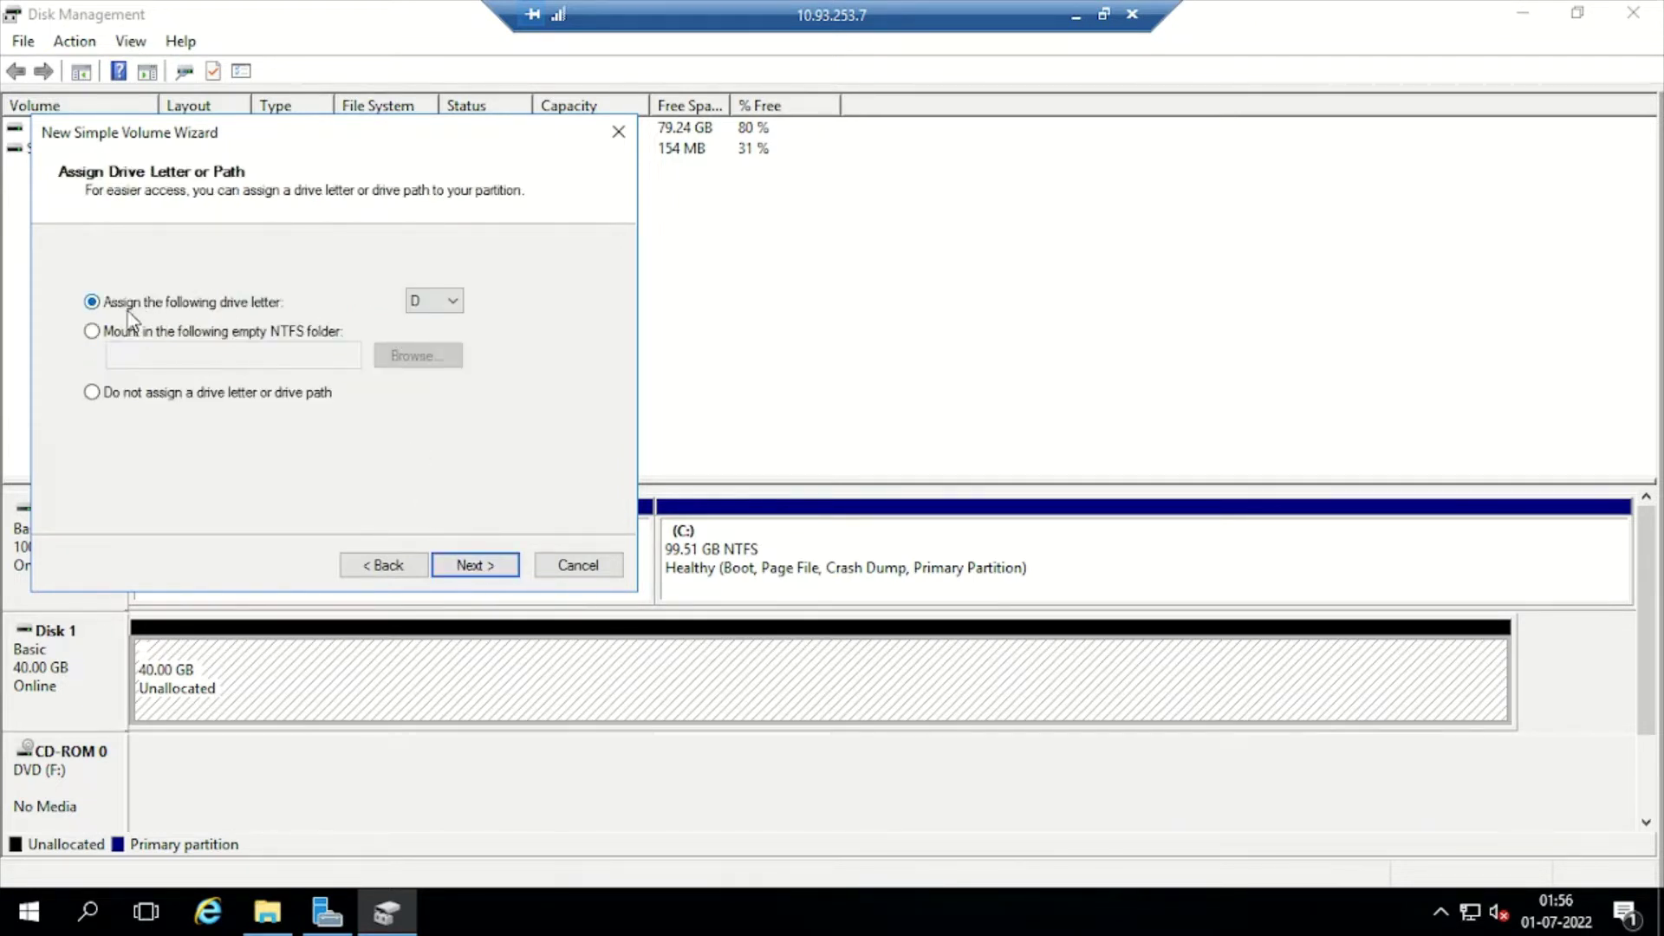
left_click(445, 302)
left_click(425, 340)
left_click(477, 568)
left_click(490, 570)
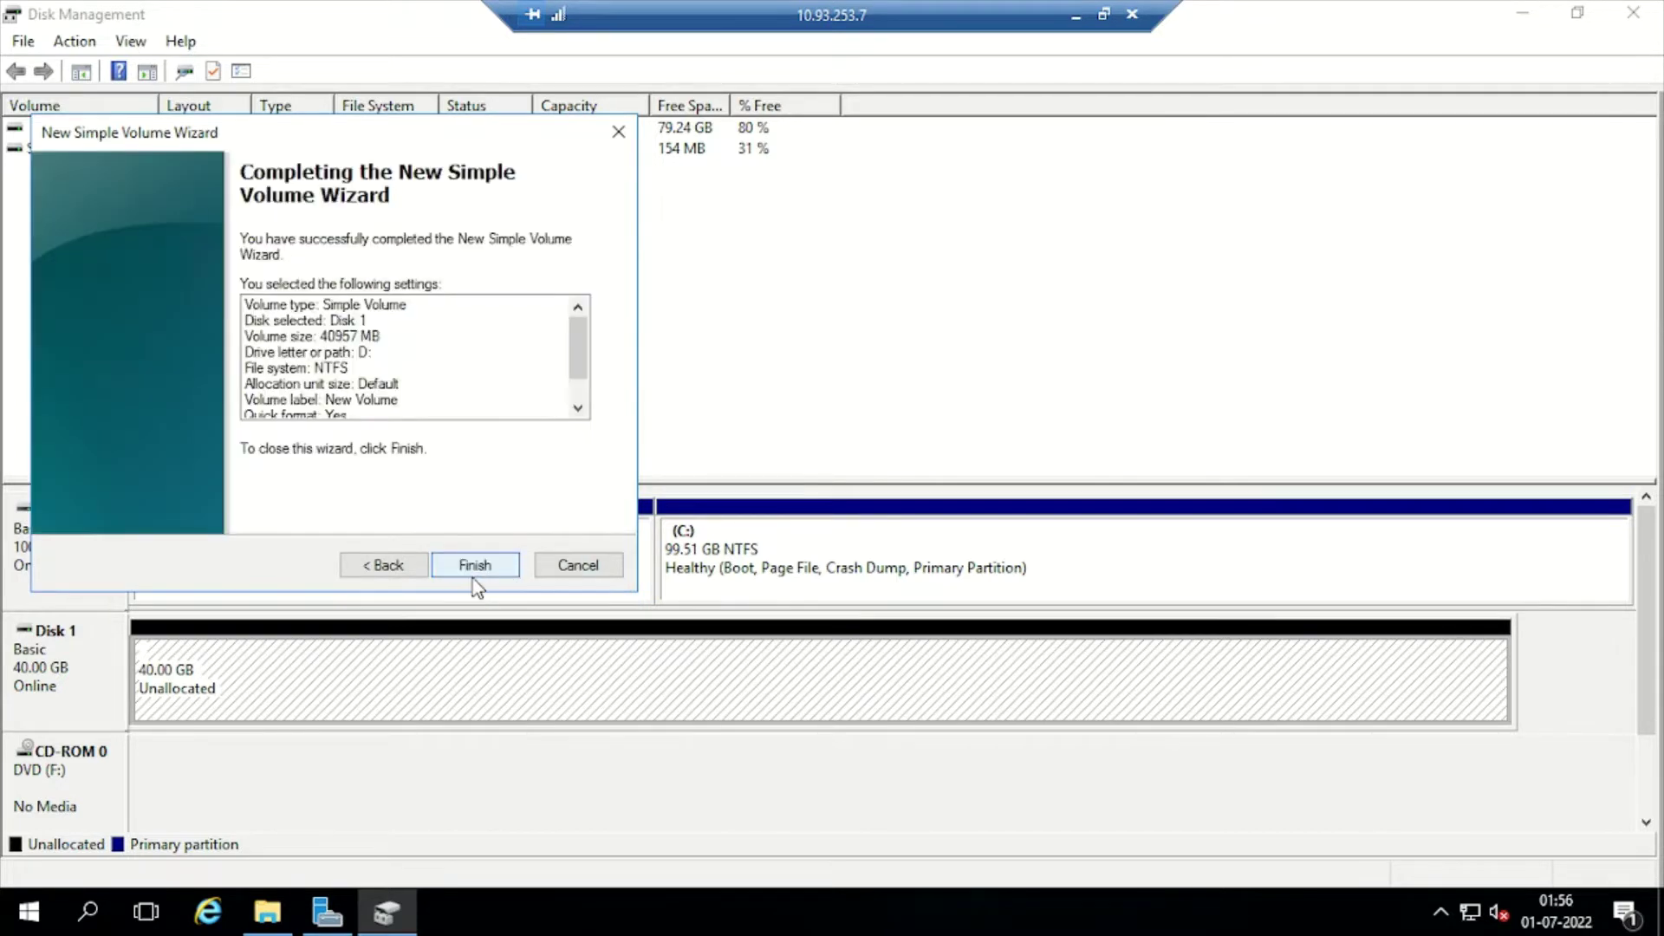
left_click(473, 572)
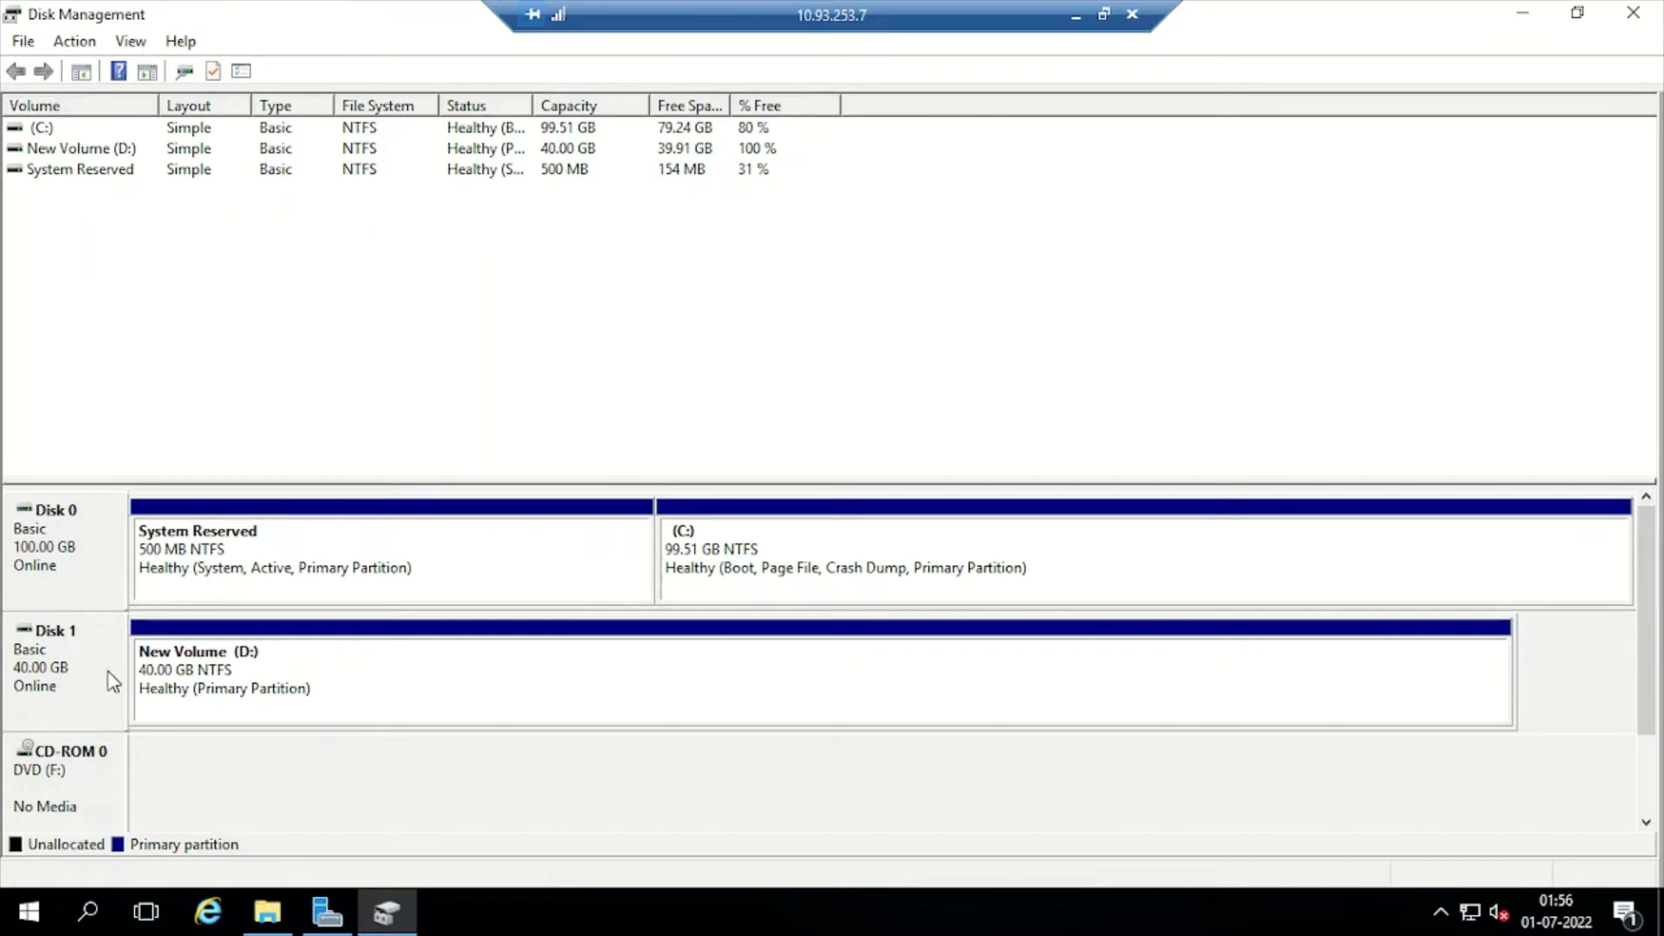
Confirm New Volume (D:) in File Explorer, close Disk Management, and open the Server Manager dashboard
left_click(268, 915)
left_click(645, 360)
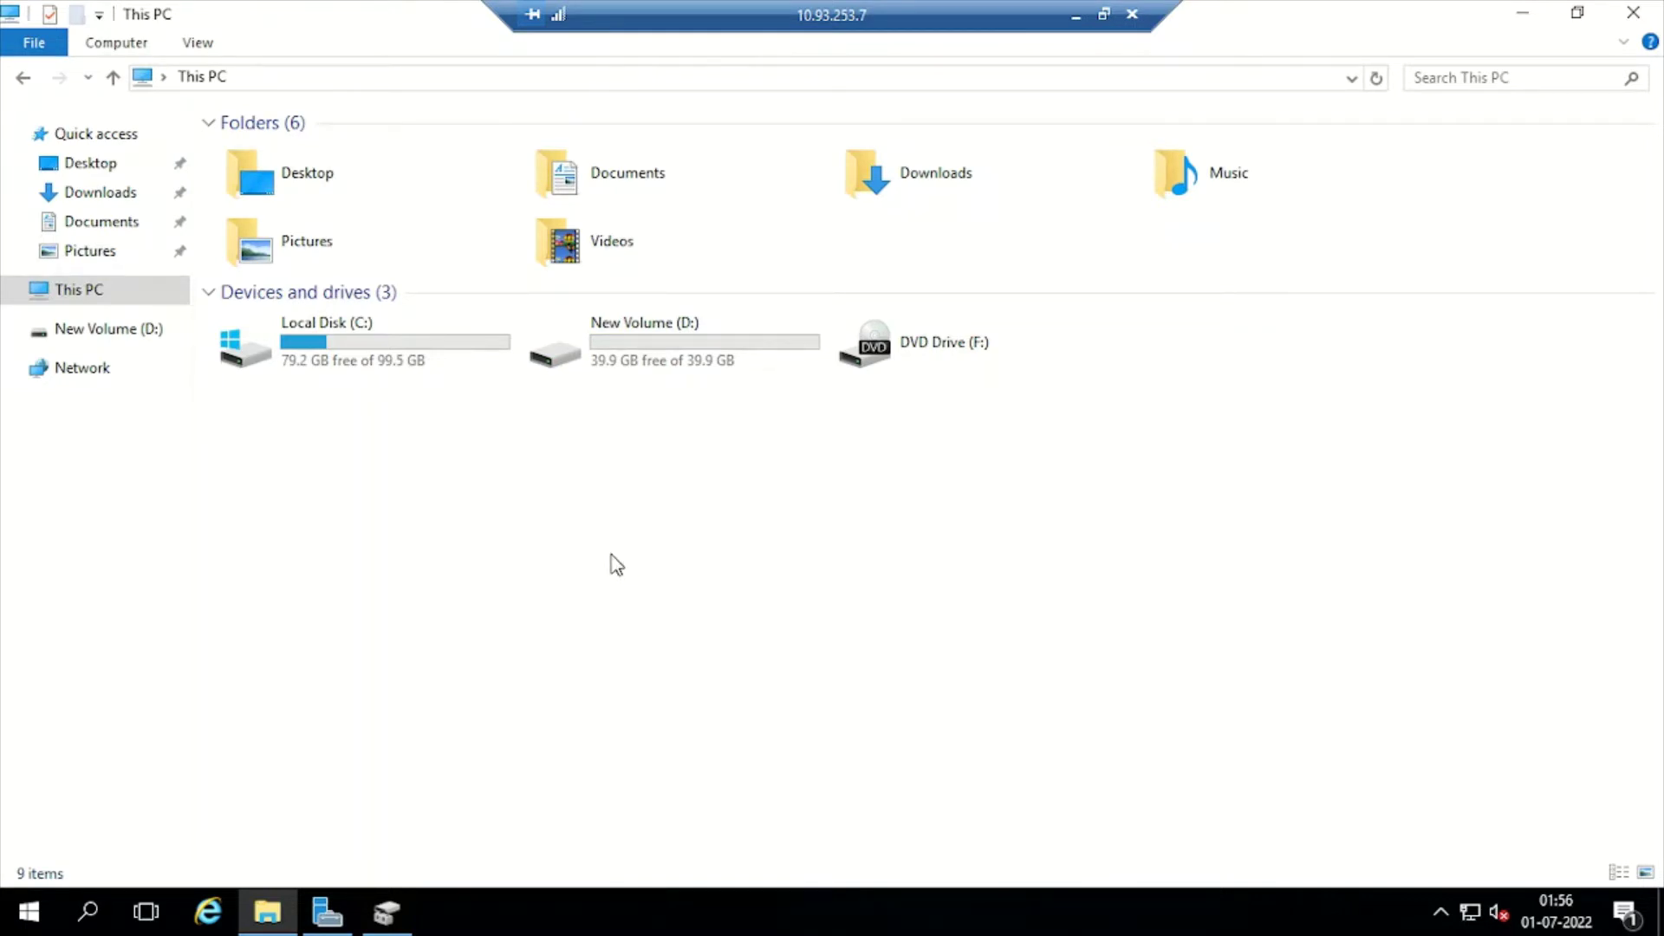
left_click(387, 912)
left_click(1633, 13)
left_click(328, 912)
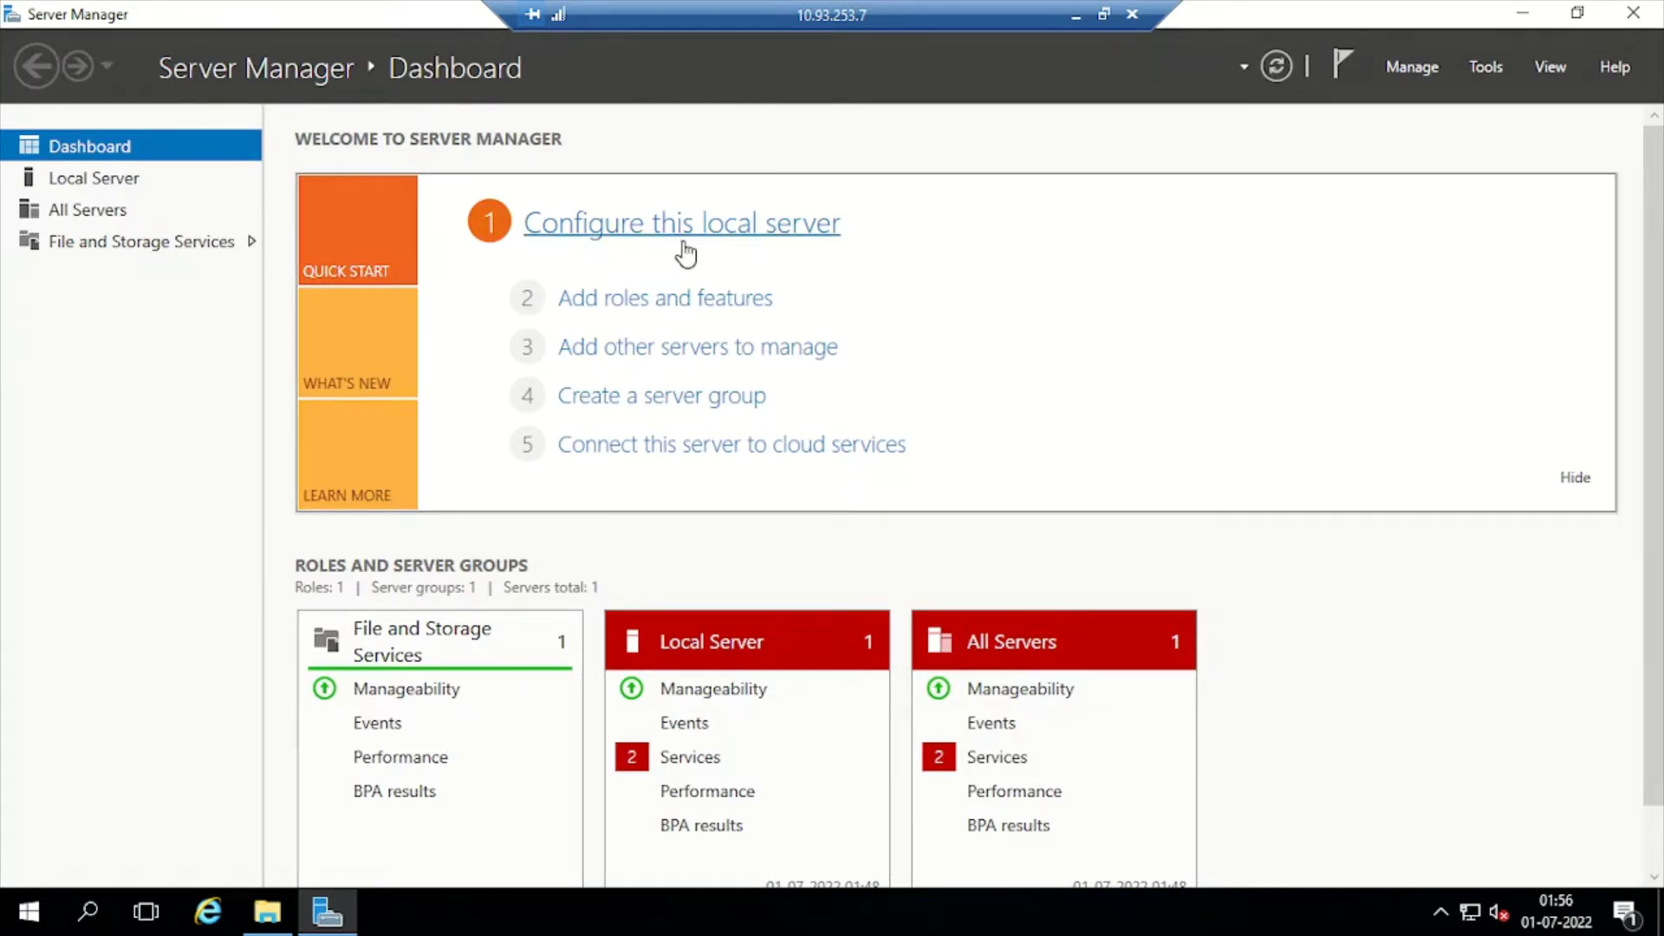
Start a role-based Add Roles and Features installation targeting VDITest3
left_click(652, 303)
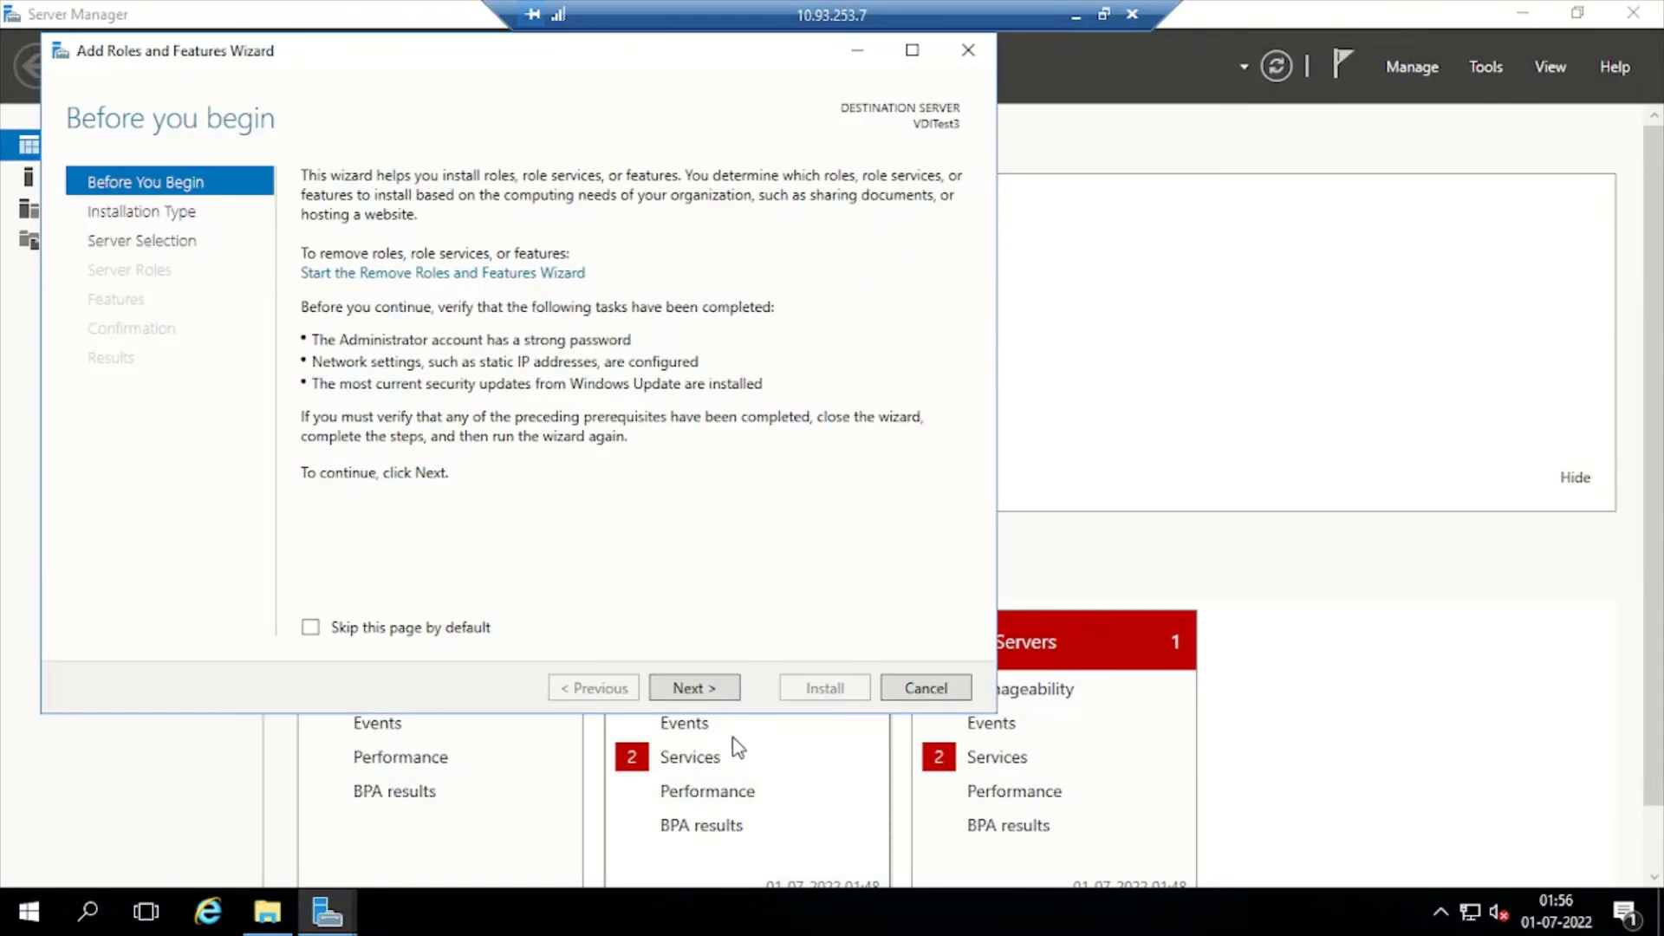
left_click(699, 690)
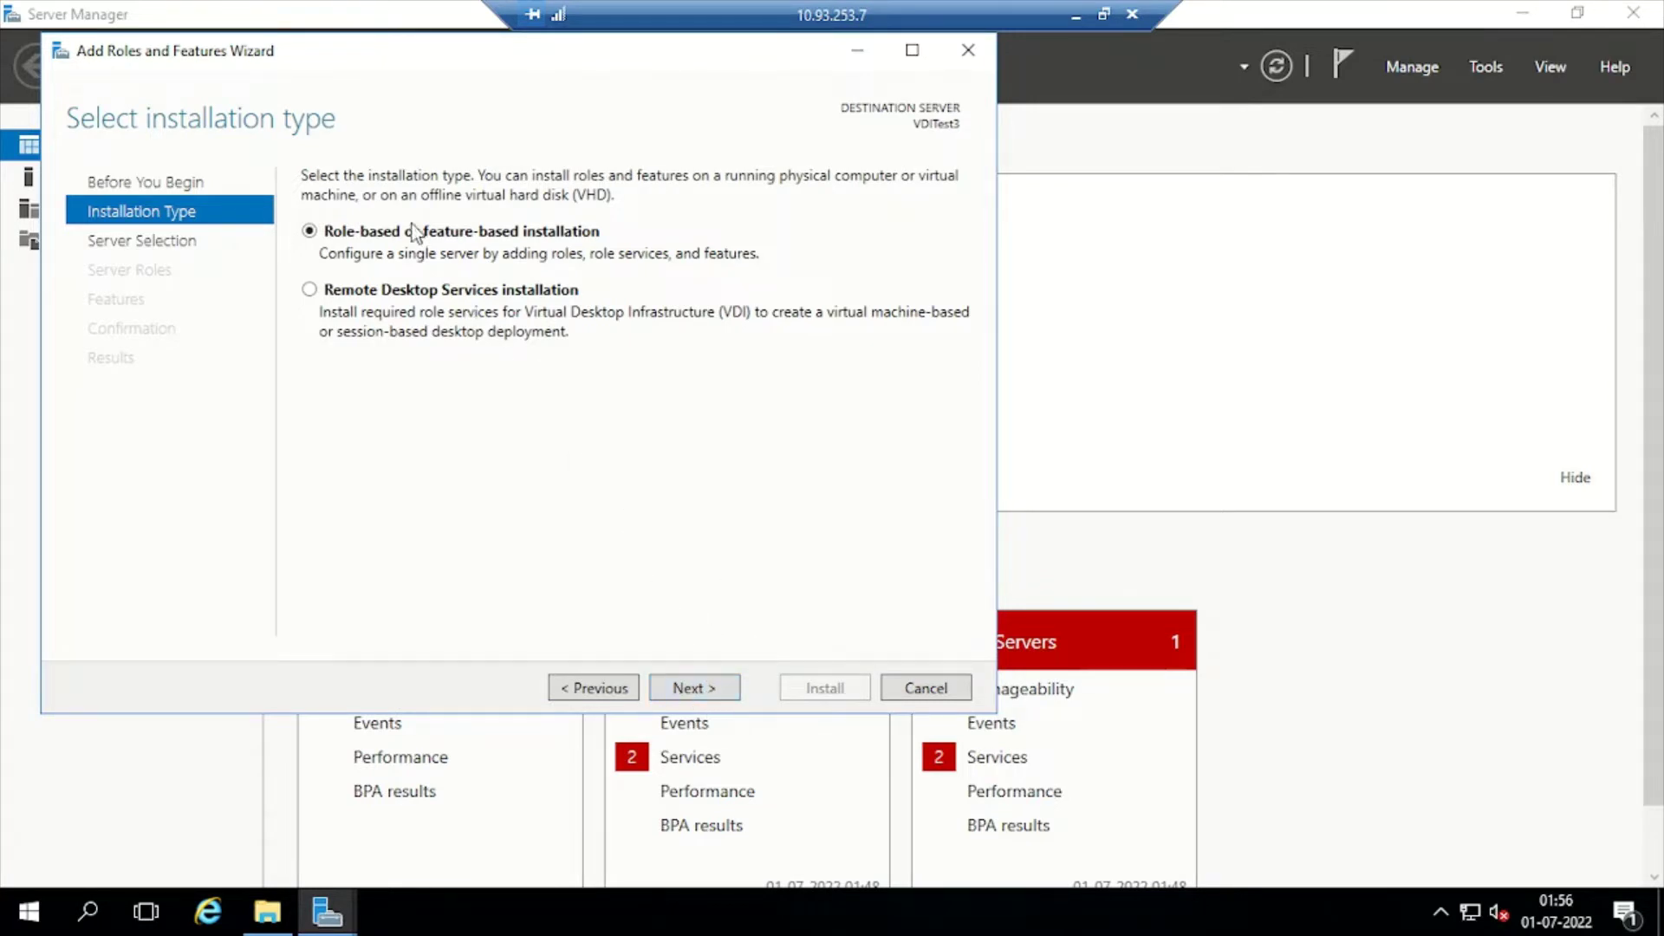
left_click(694, 689)
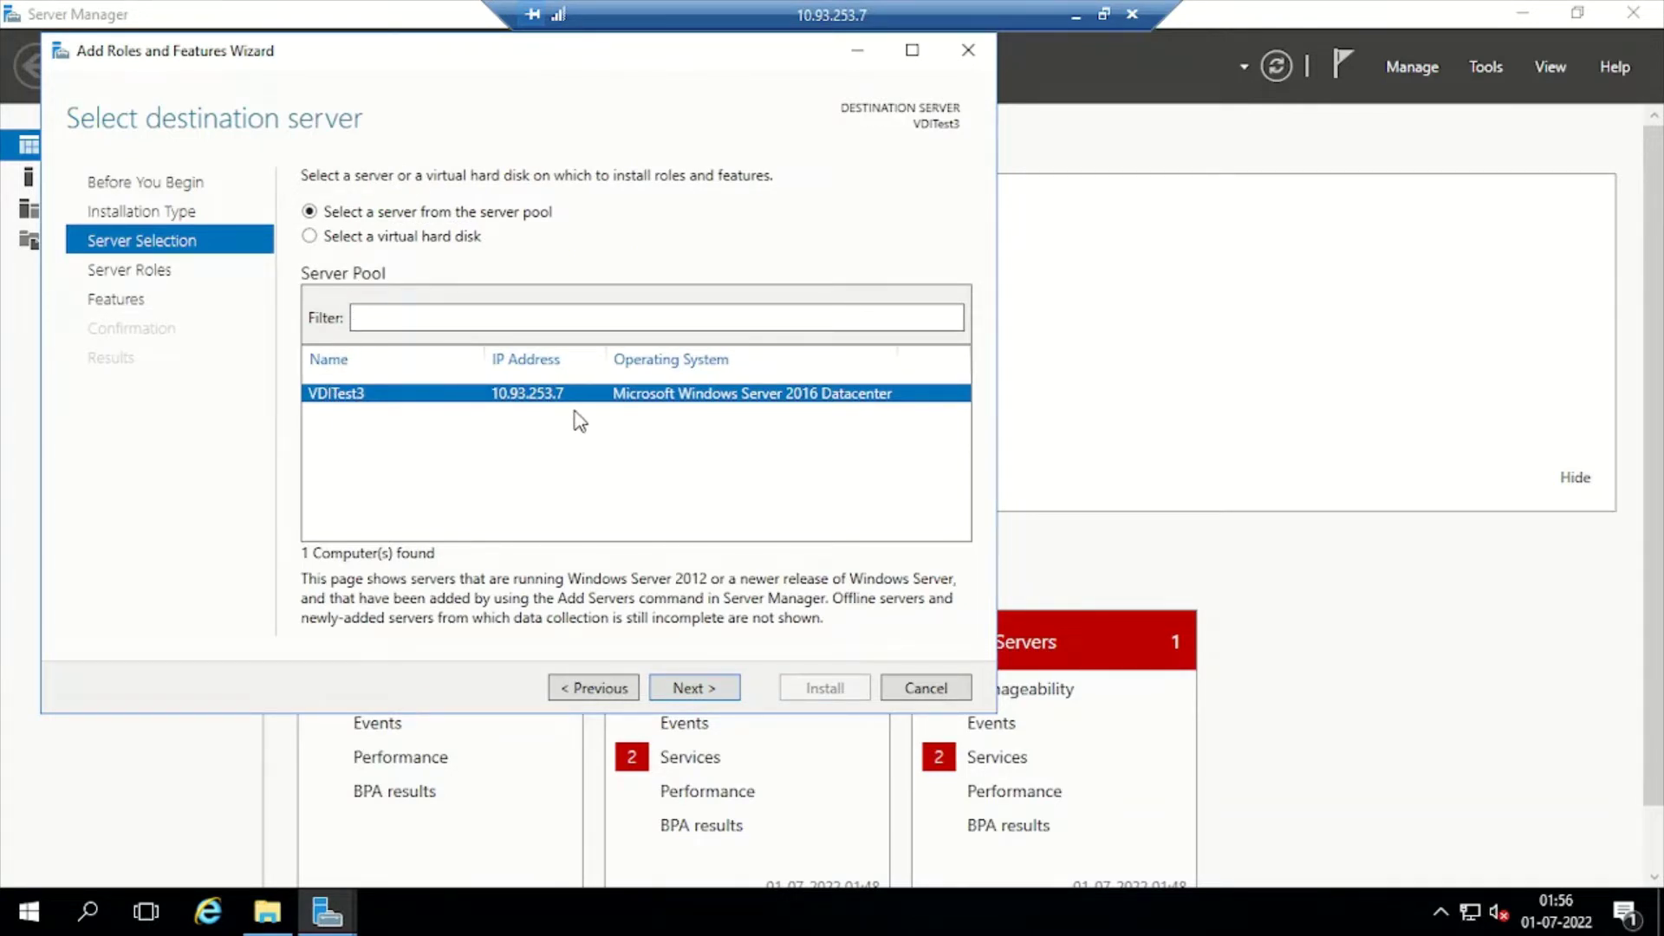
left_click(690, 687)
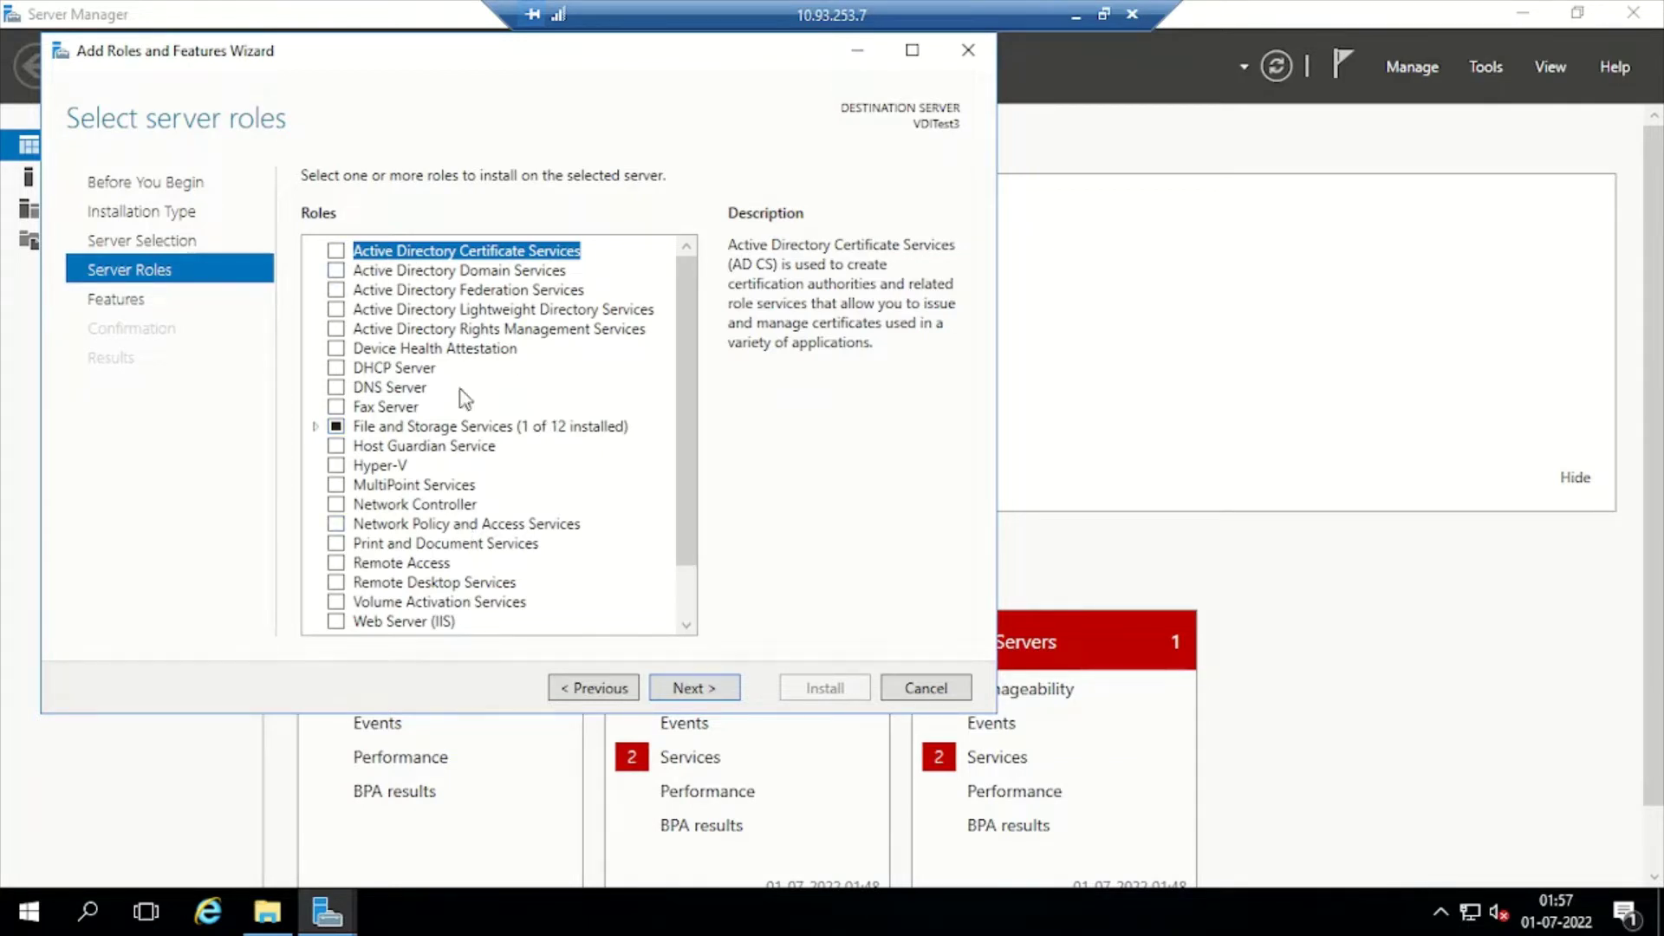
Select the AD DS, DHCP Server and DNS Server roles with their required tools and continue
left_click(336, 271)
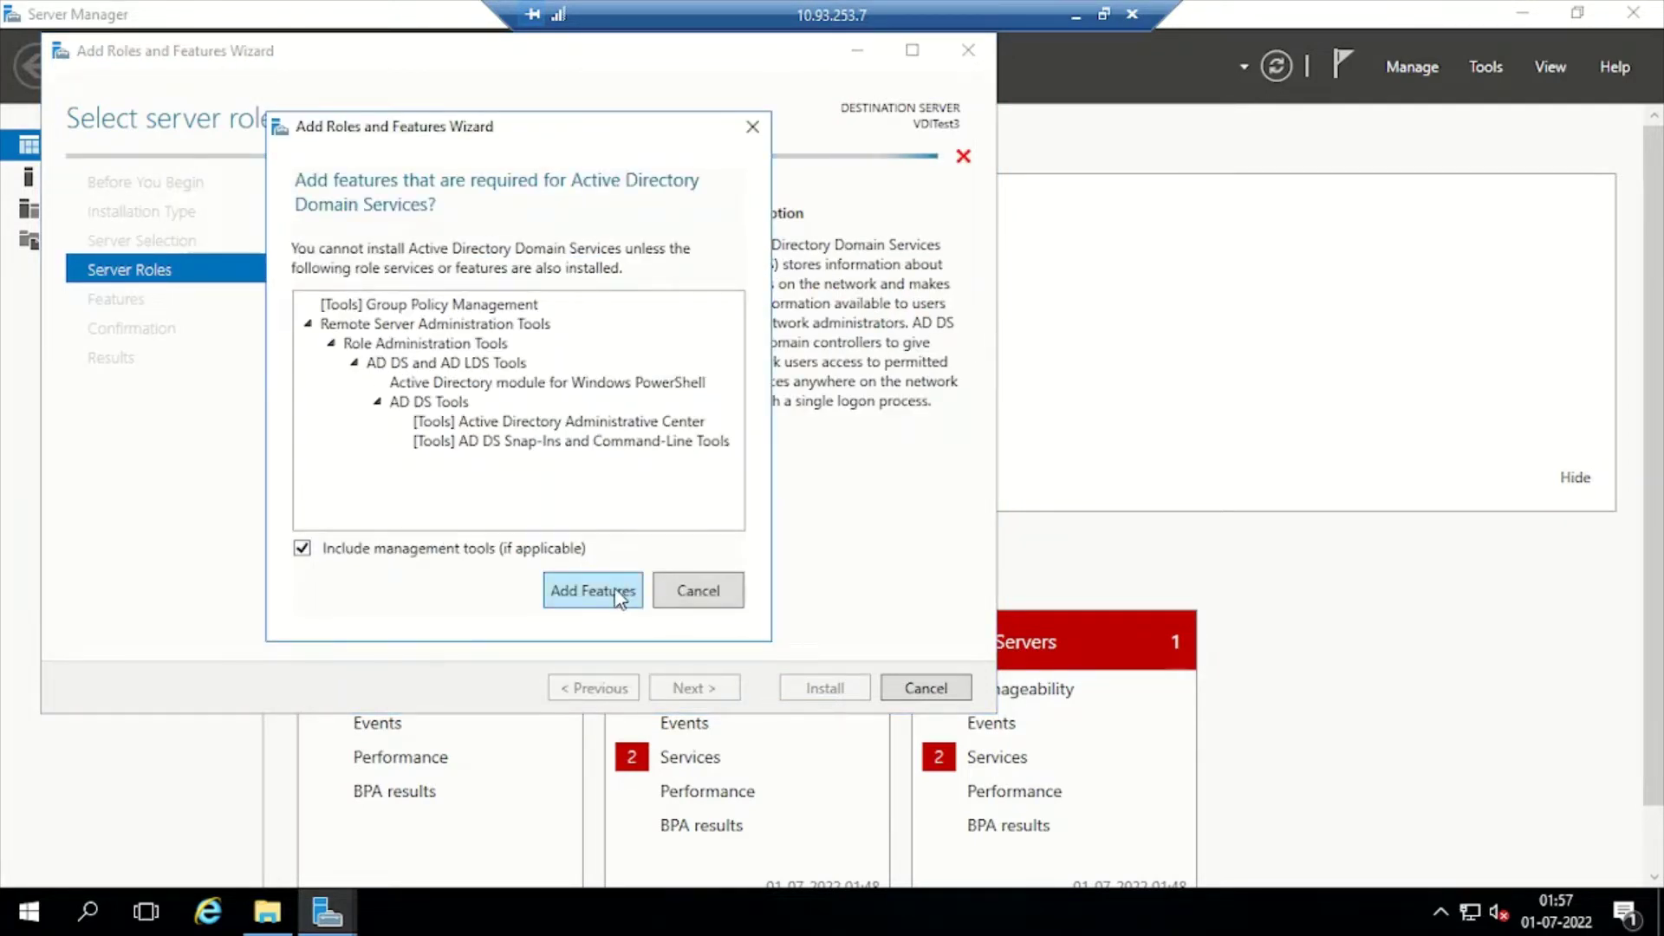
left_click(618, 593)
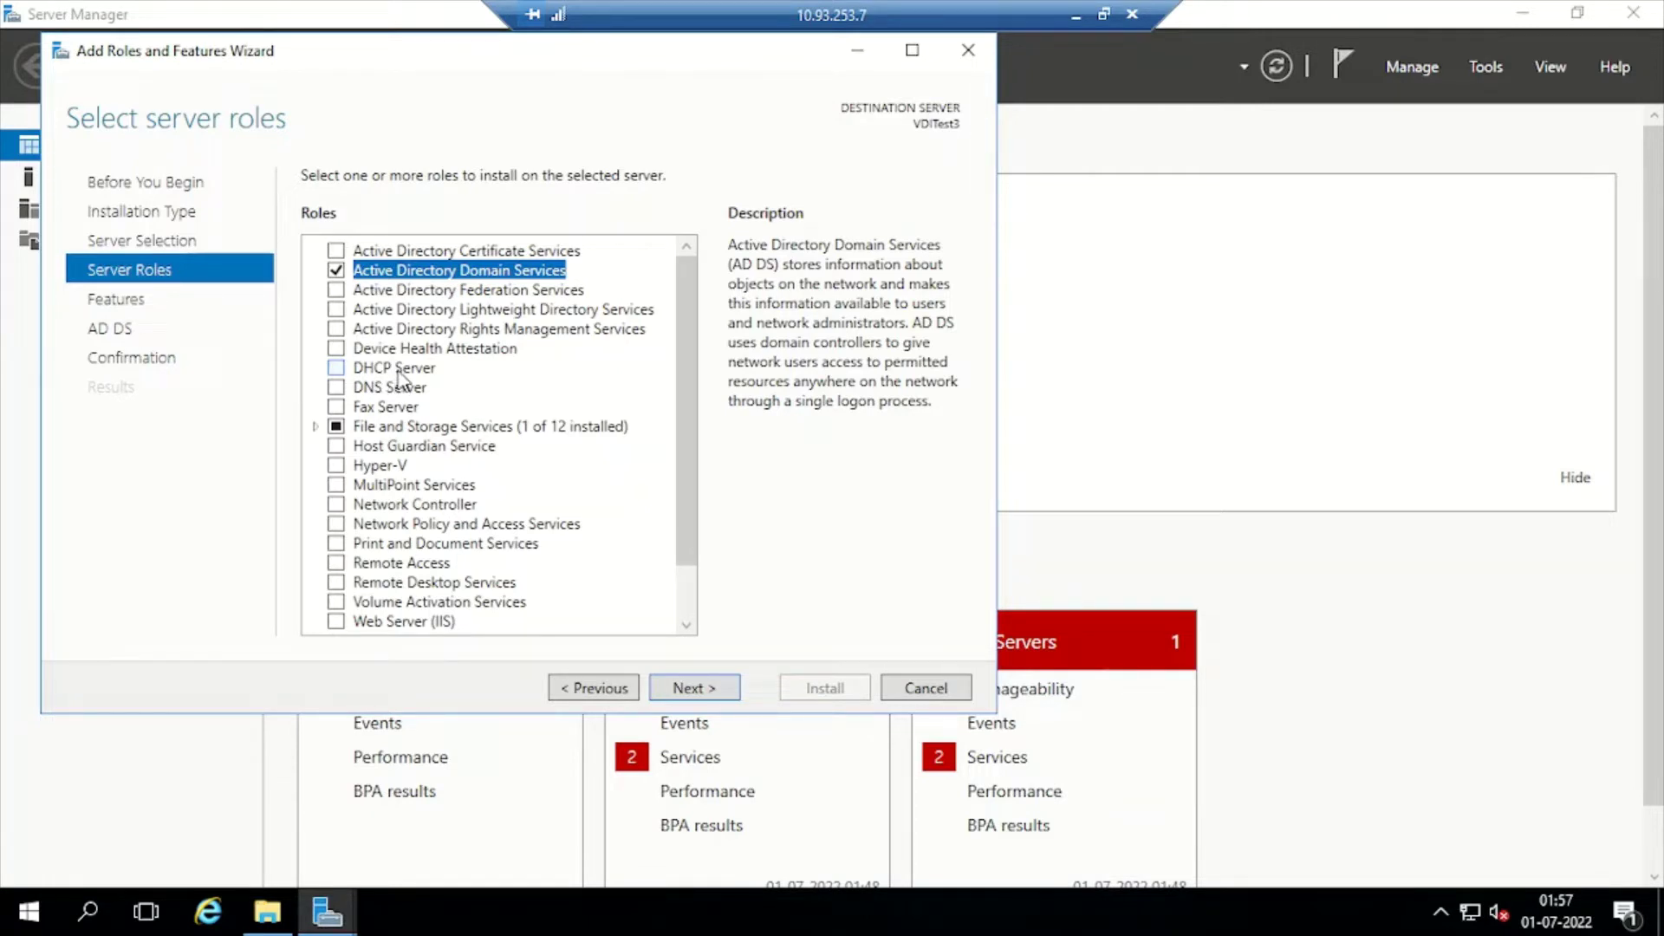
left_click(336, 370)
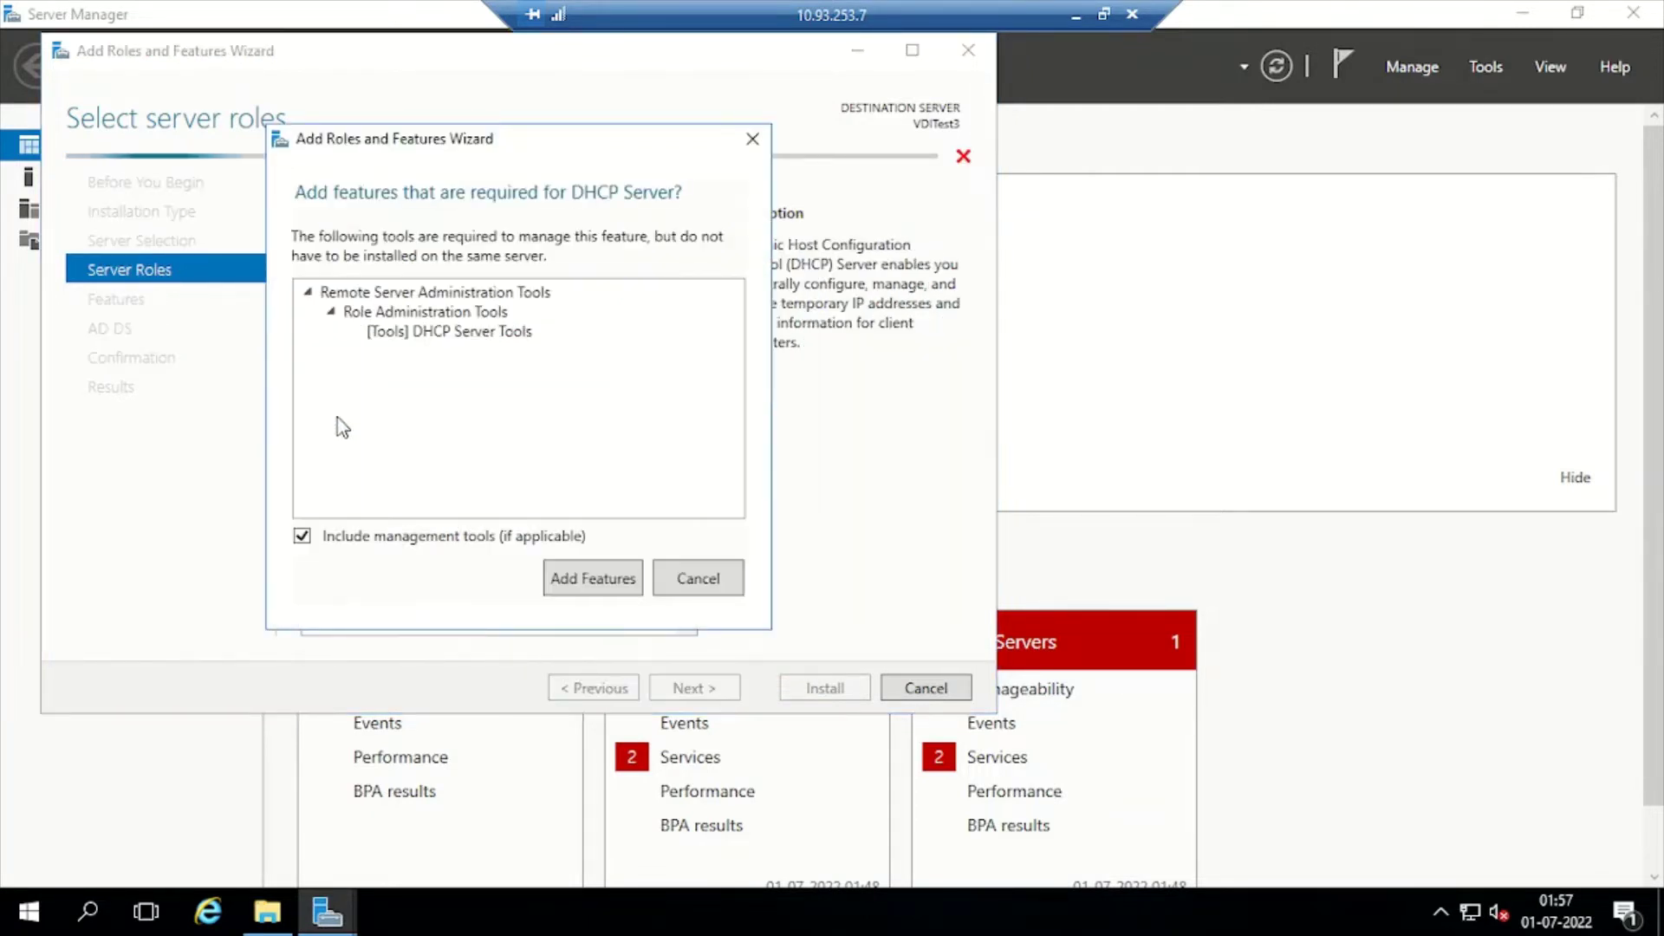
left_click(596, 578)
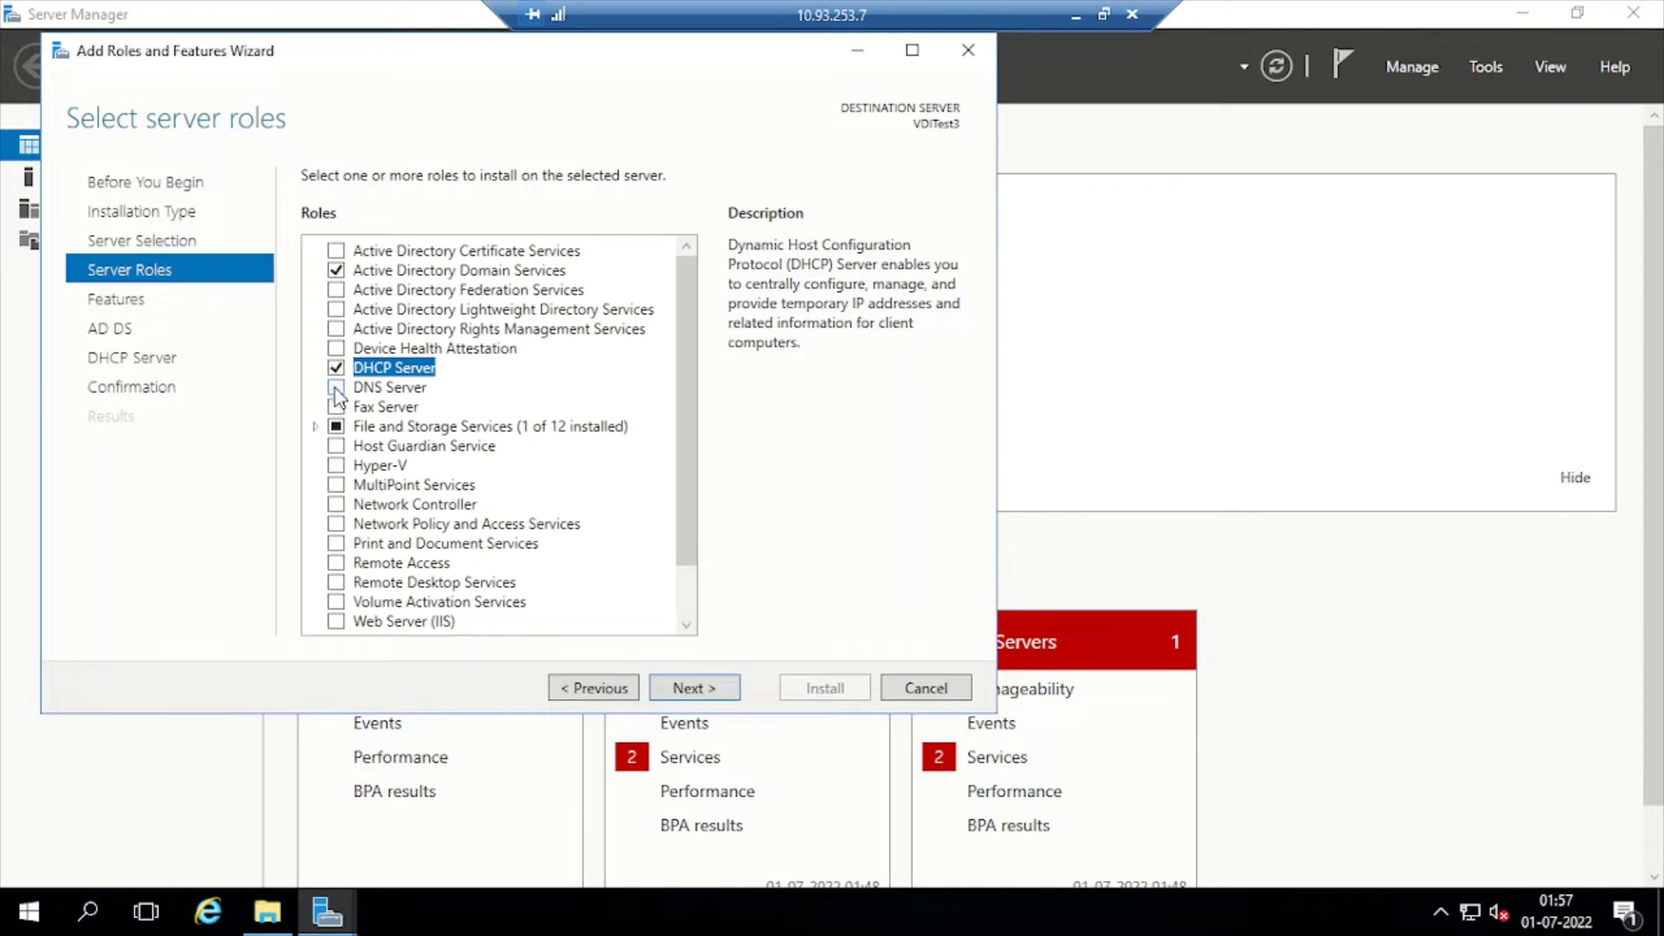
left_click(336, 387)
left_click(601, 581)
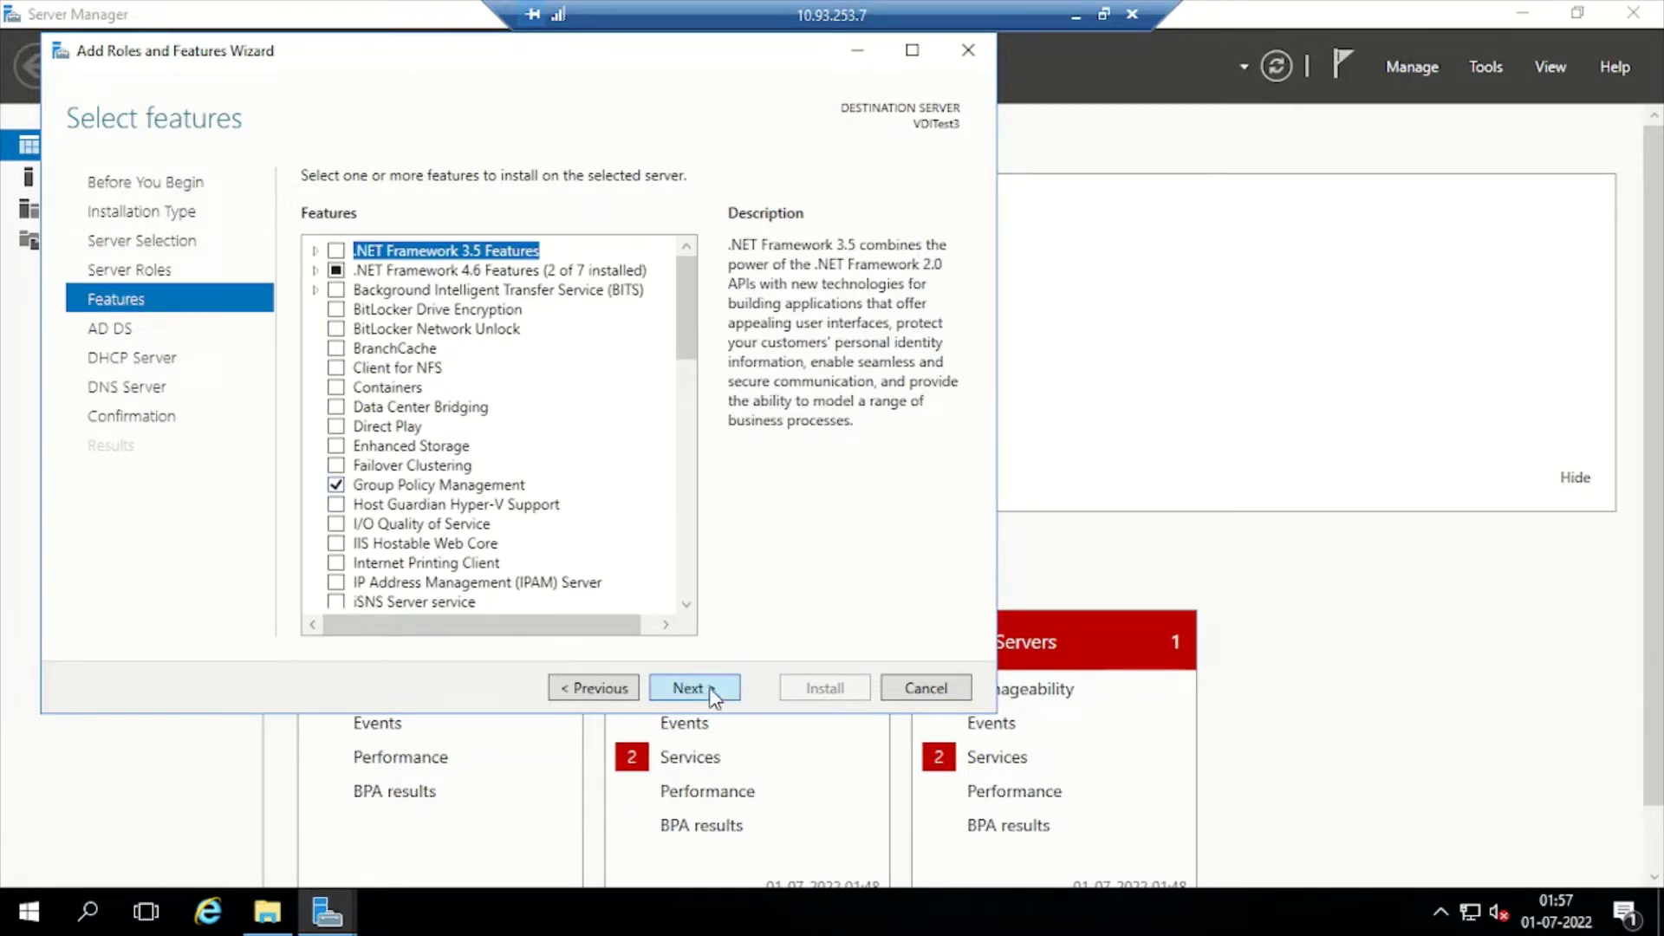
left_click(688, 688)
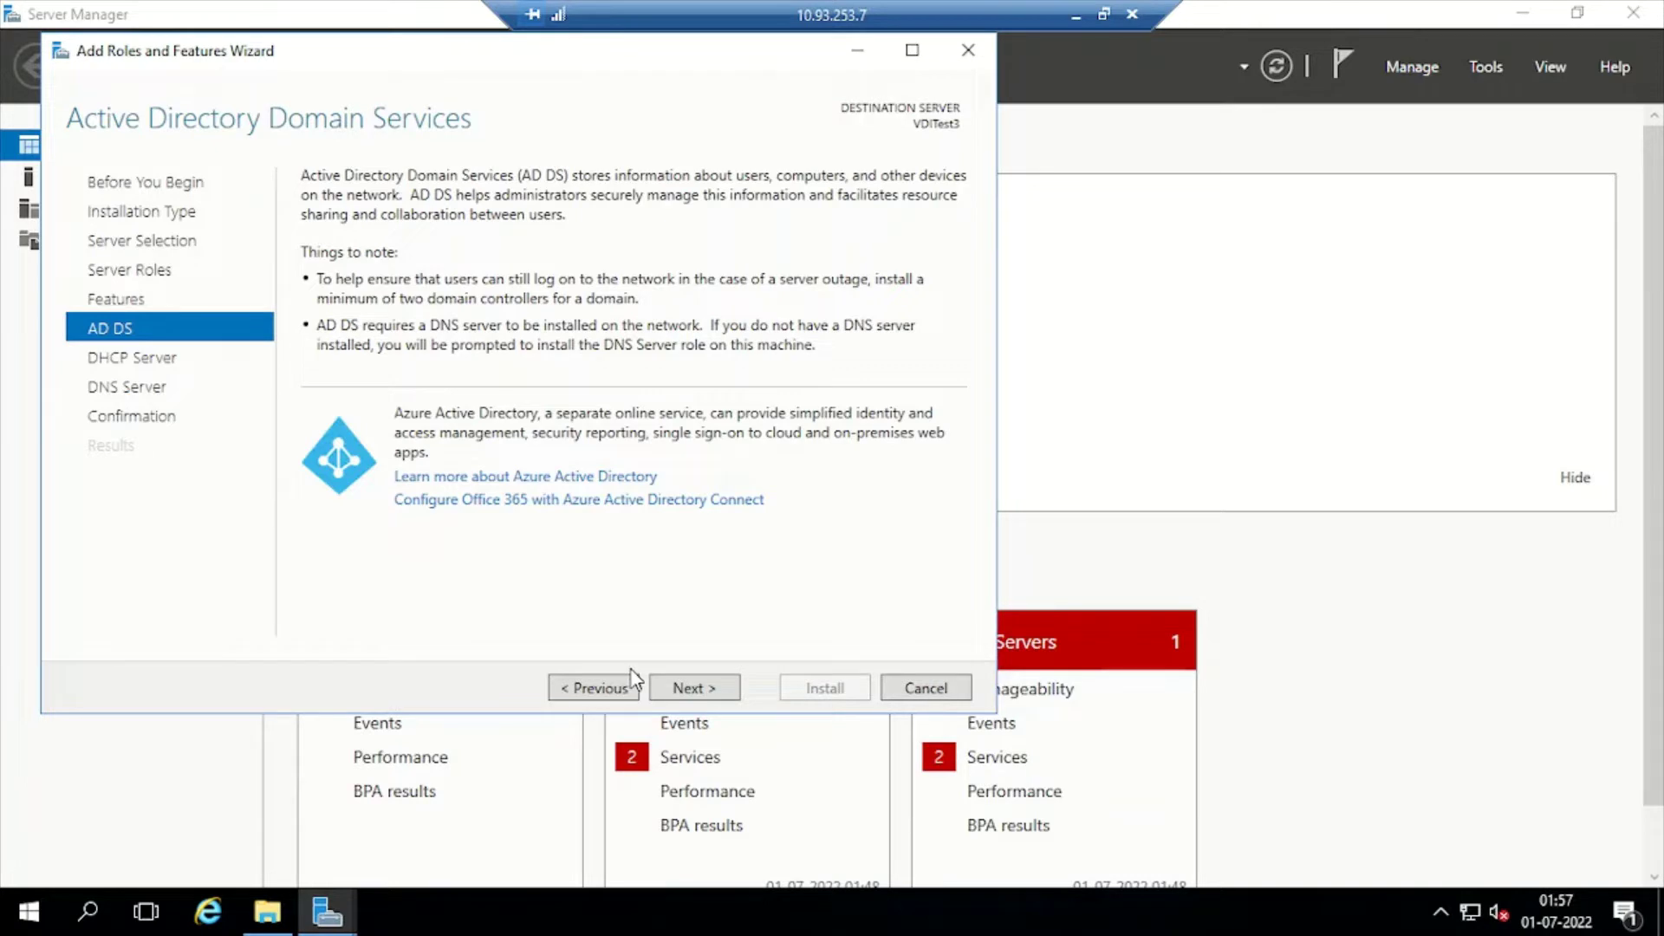
left_click(695, 686)
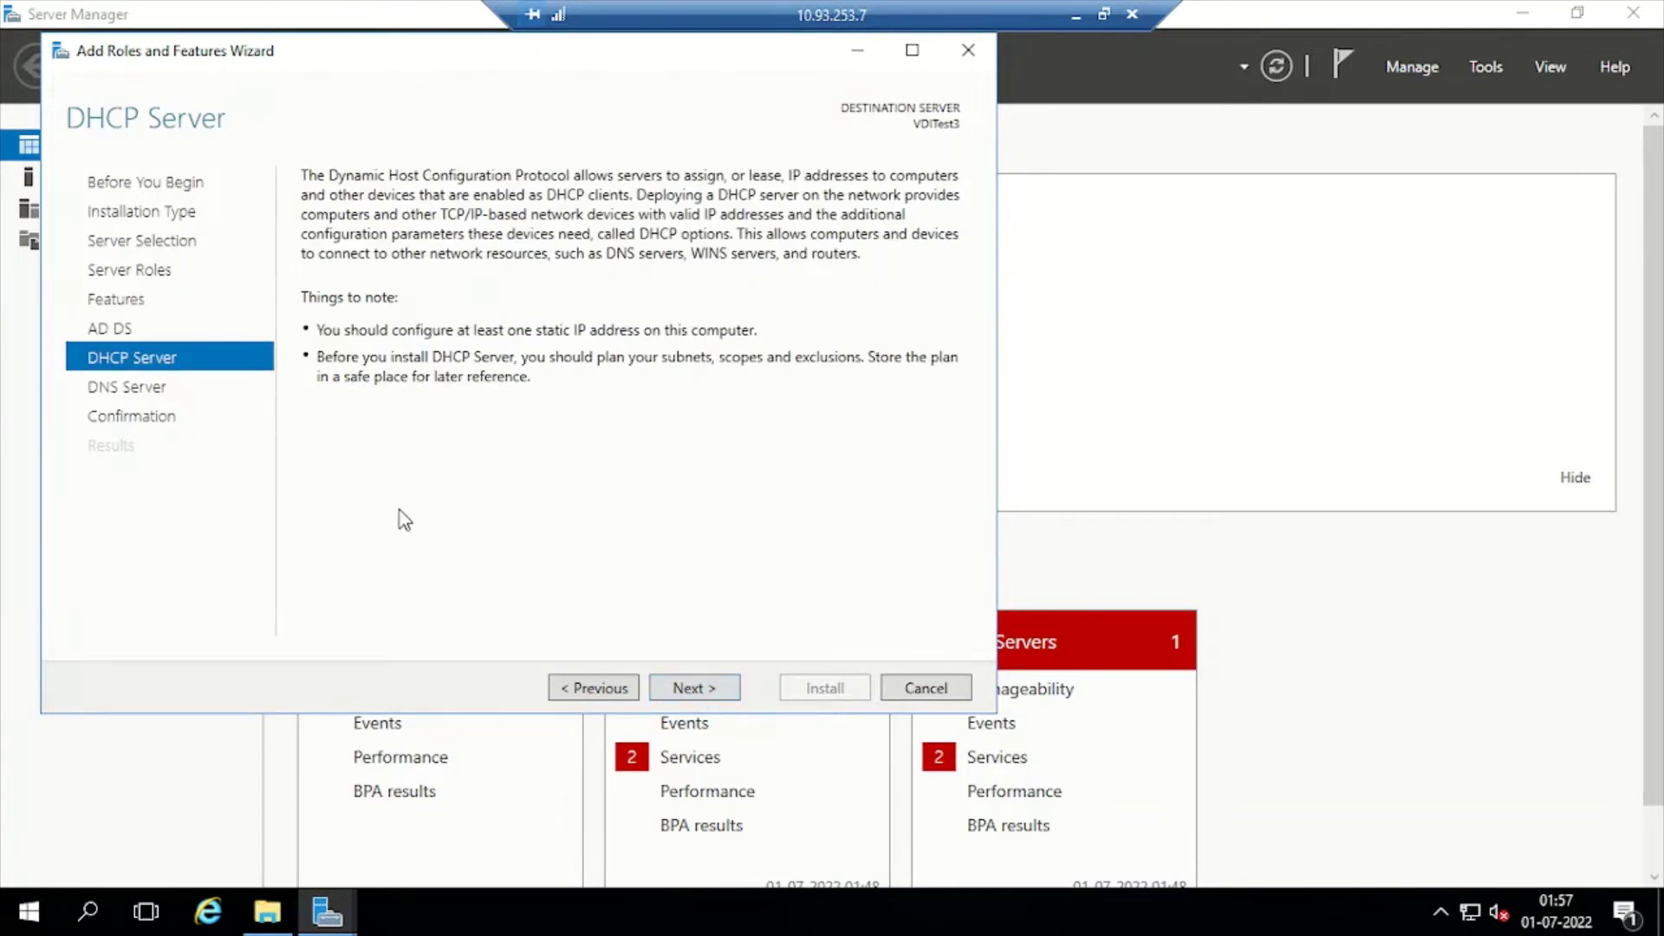
left_click(693, 688)
Allow automatic restarts, install AD DS, DHCP and DNS on VDITest3, and close the succeeded results
left_click(693, 688)
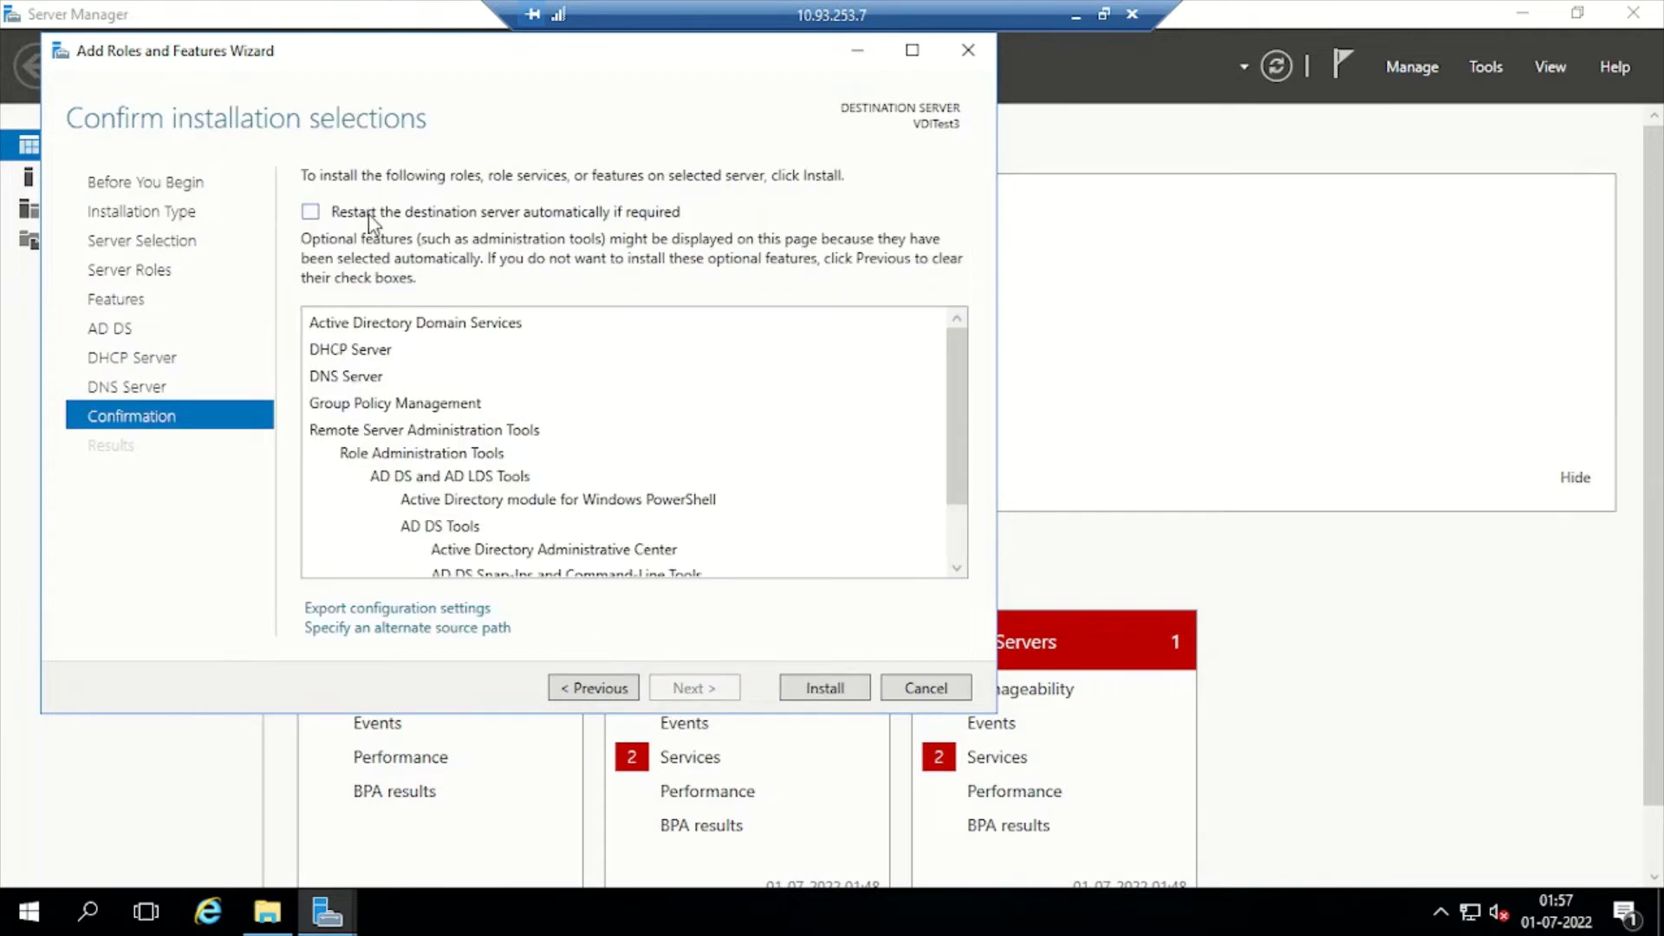
left_click(310, 211)
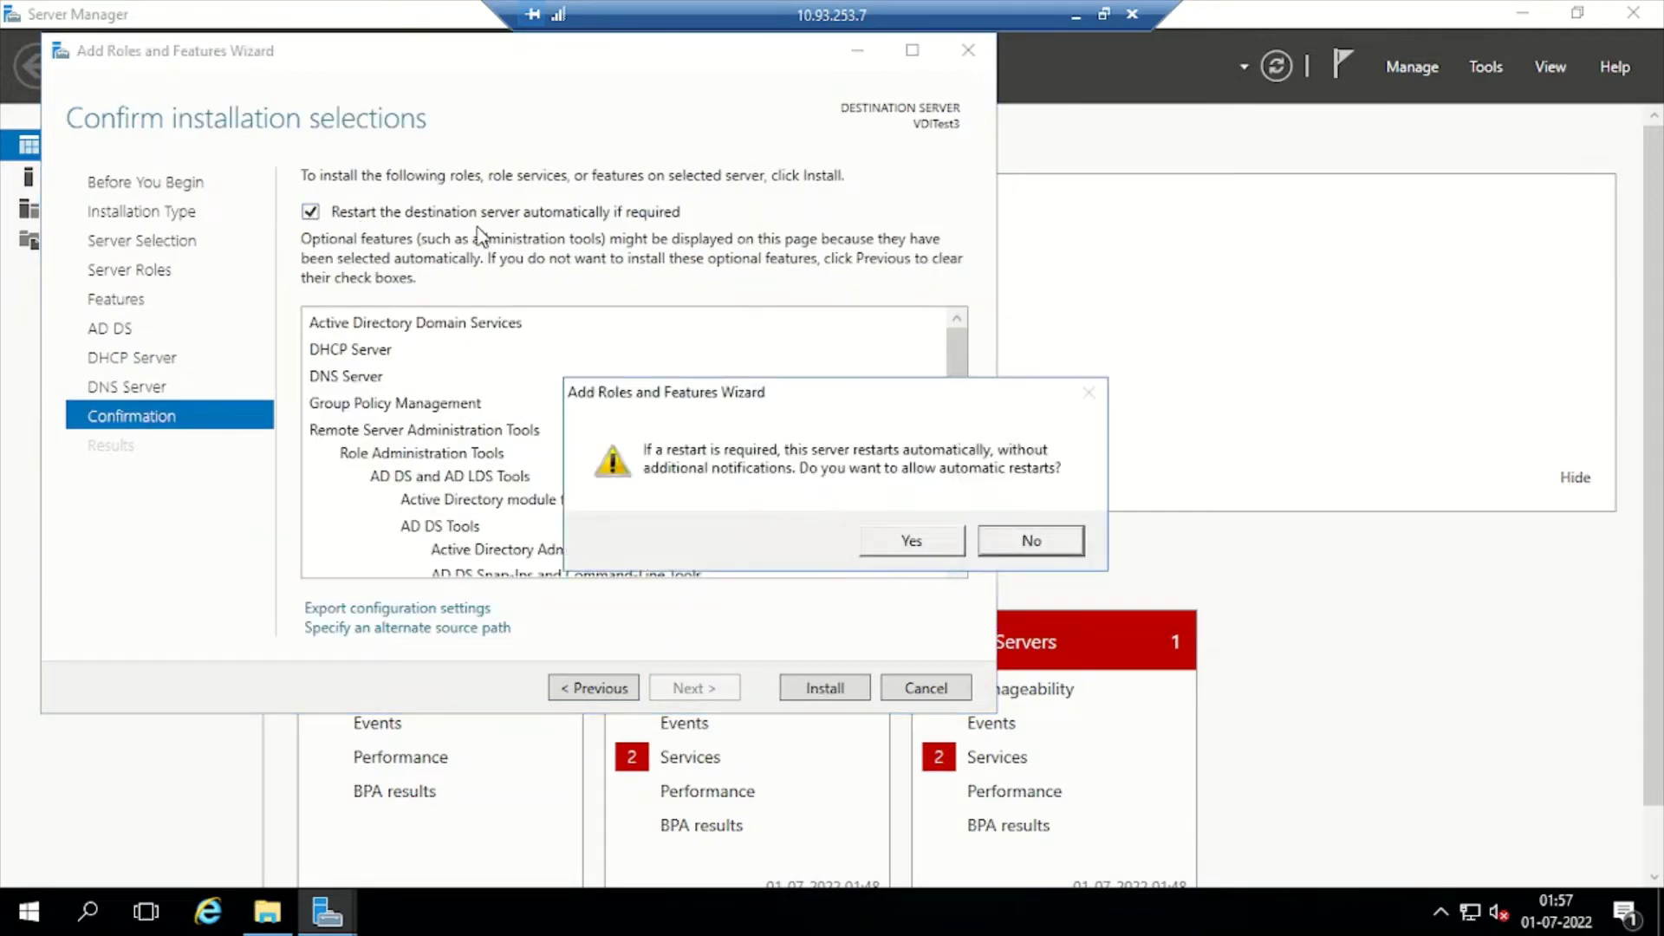
left_click(921, 546)
scroll(406, 431, "down", 1)
scroll(360, 408, "up", 1)
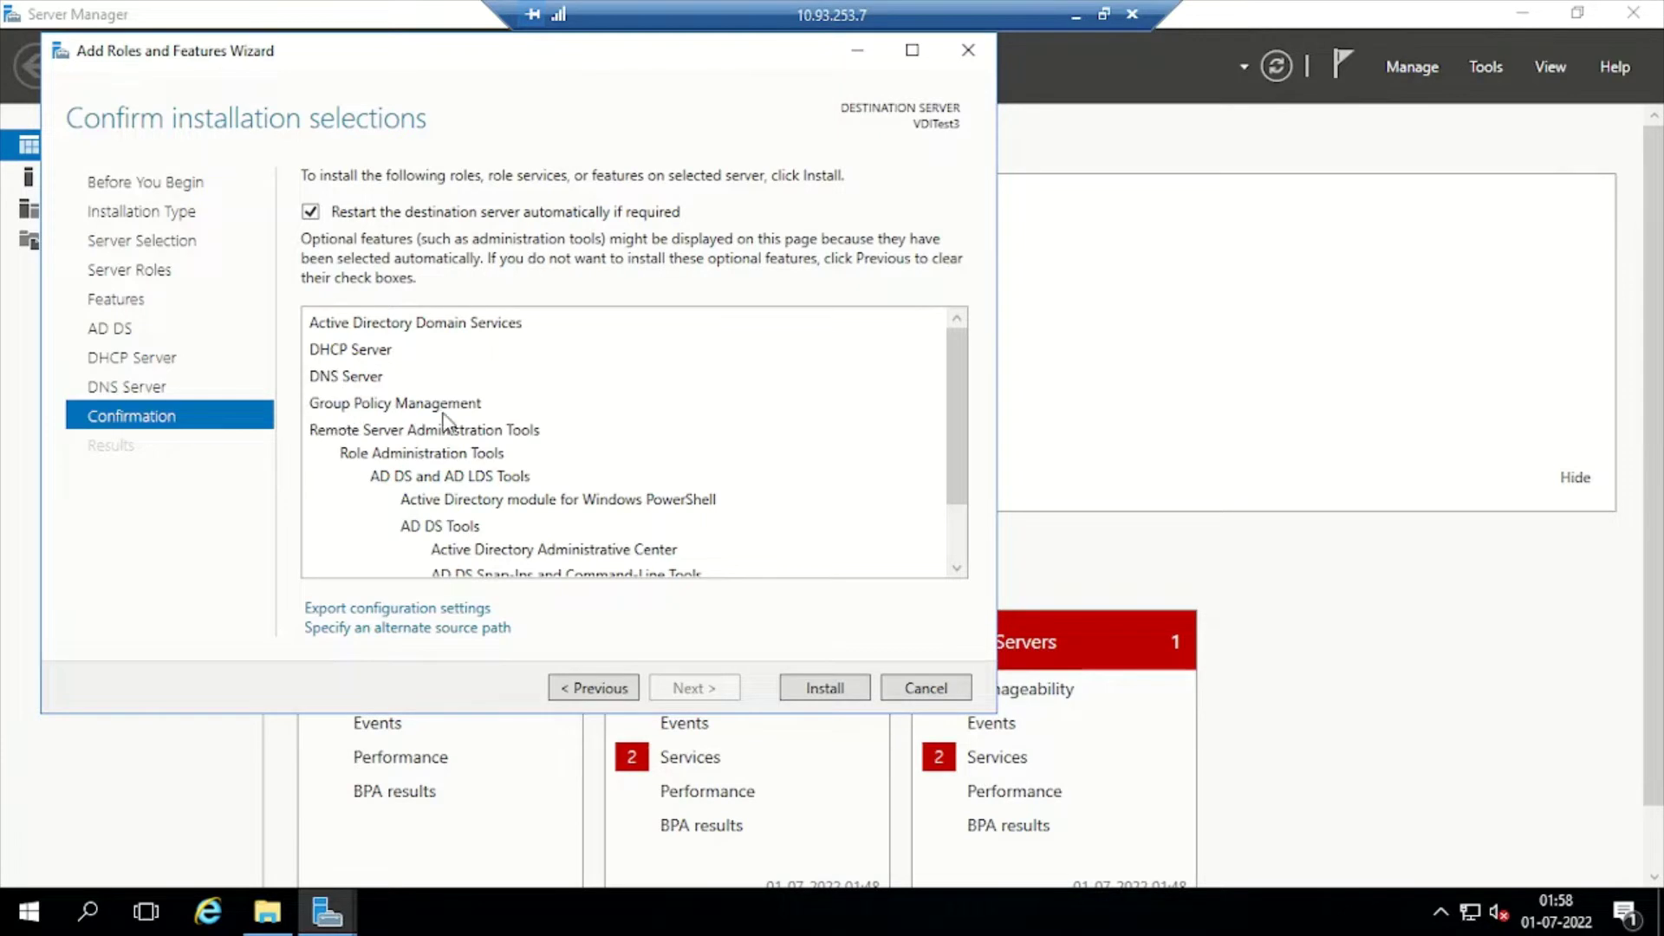
left_click(826, 689)
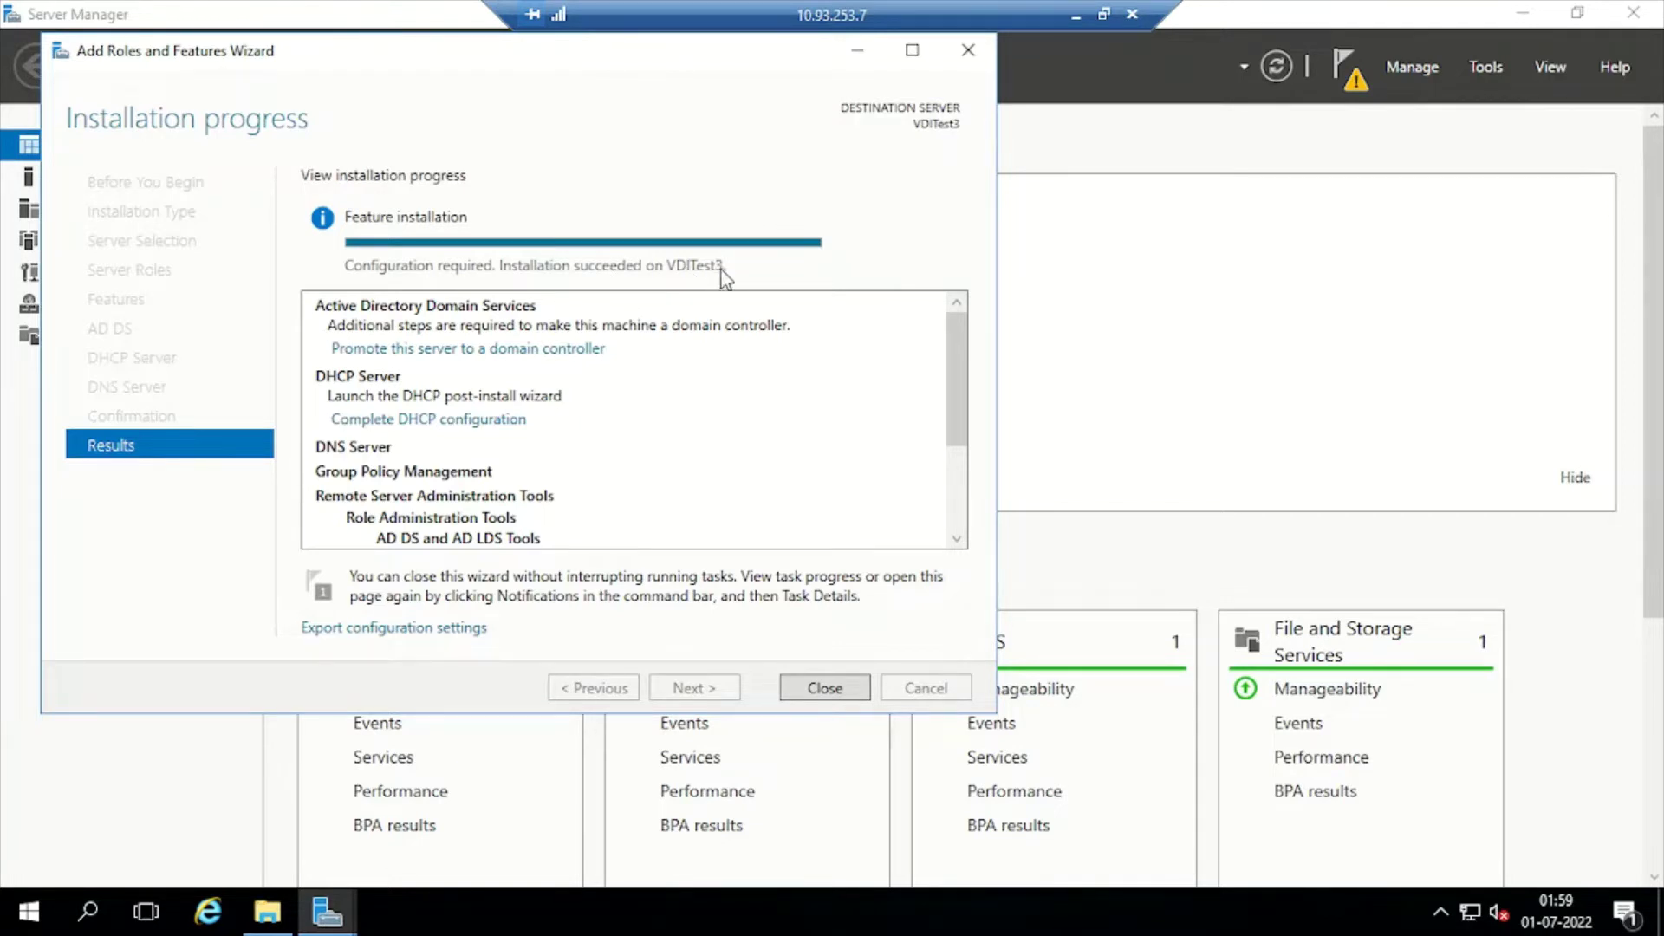
left_click(824, 687)
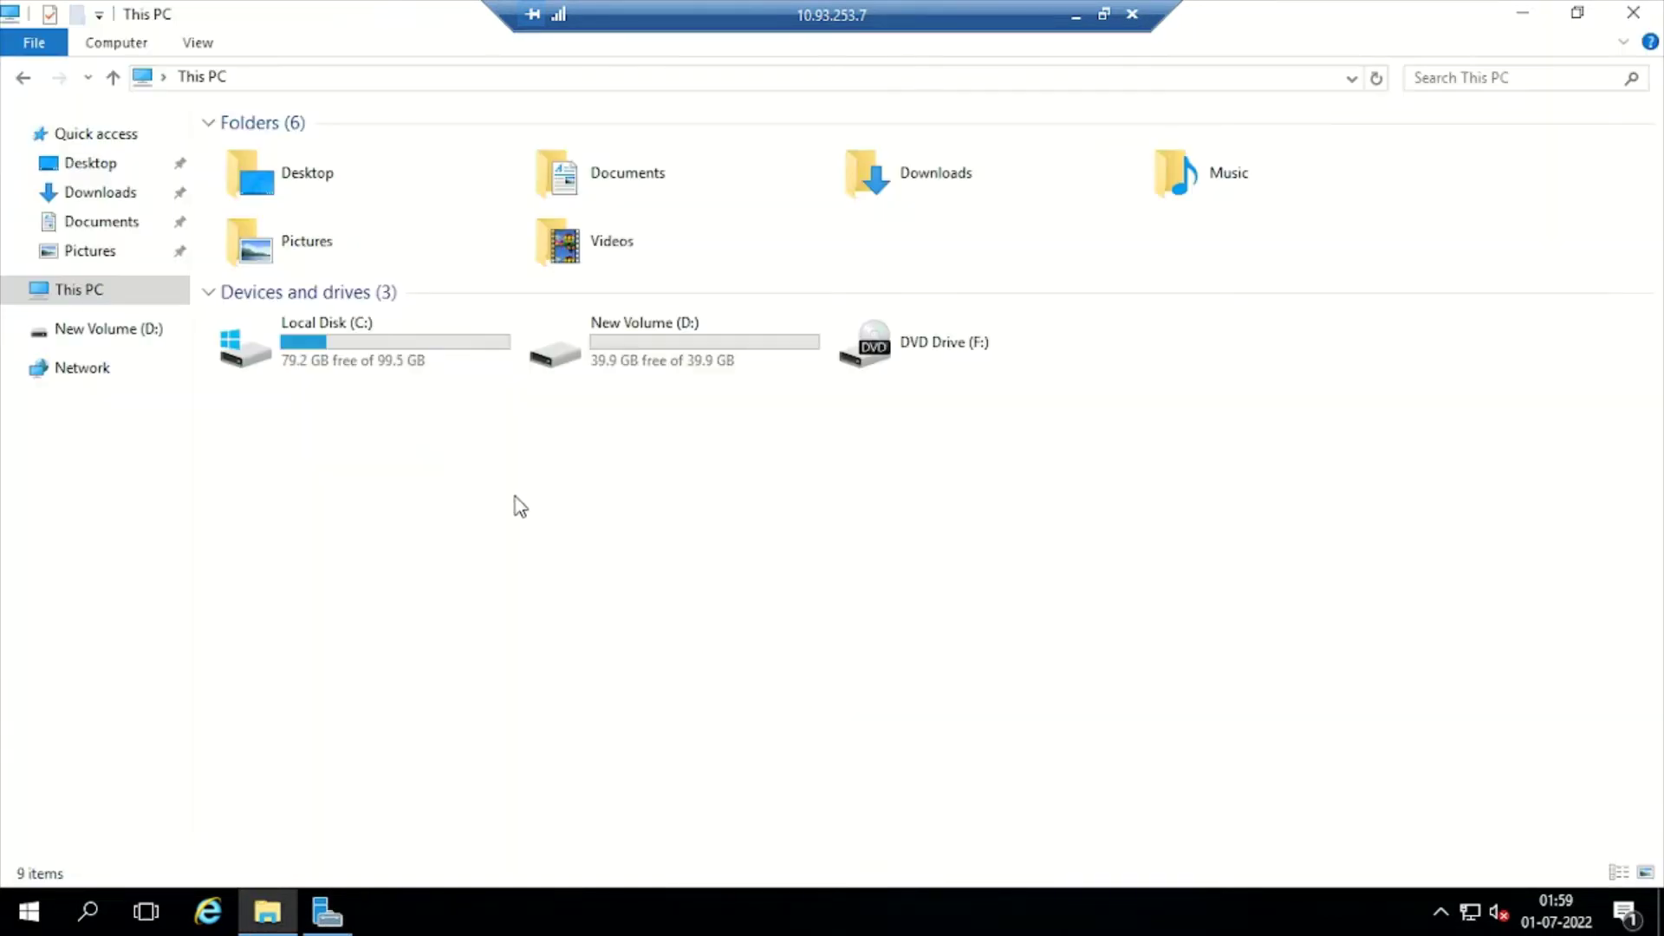
Look at the Local Server and File and Storage Services pages, then return to the dashboard
left_click(1523, 12)
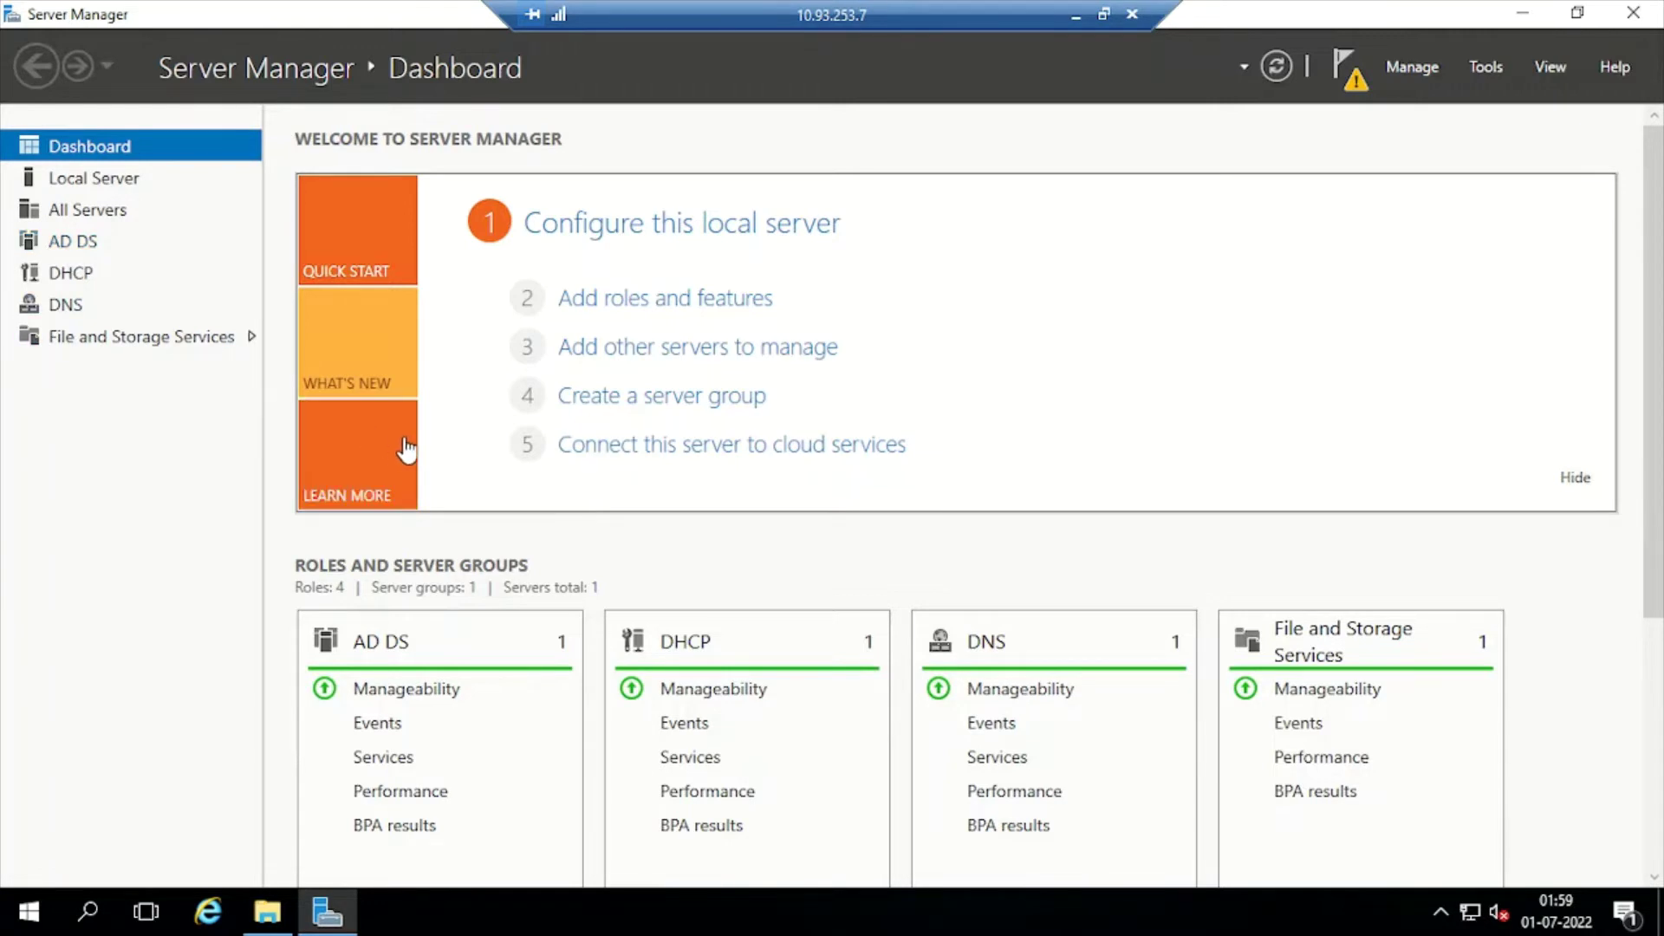
left_click(79, 184)
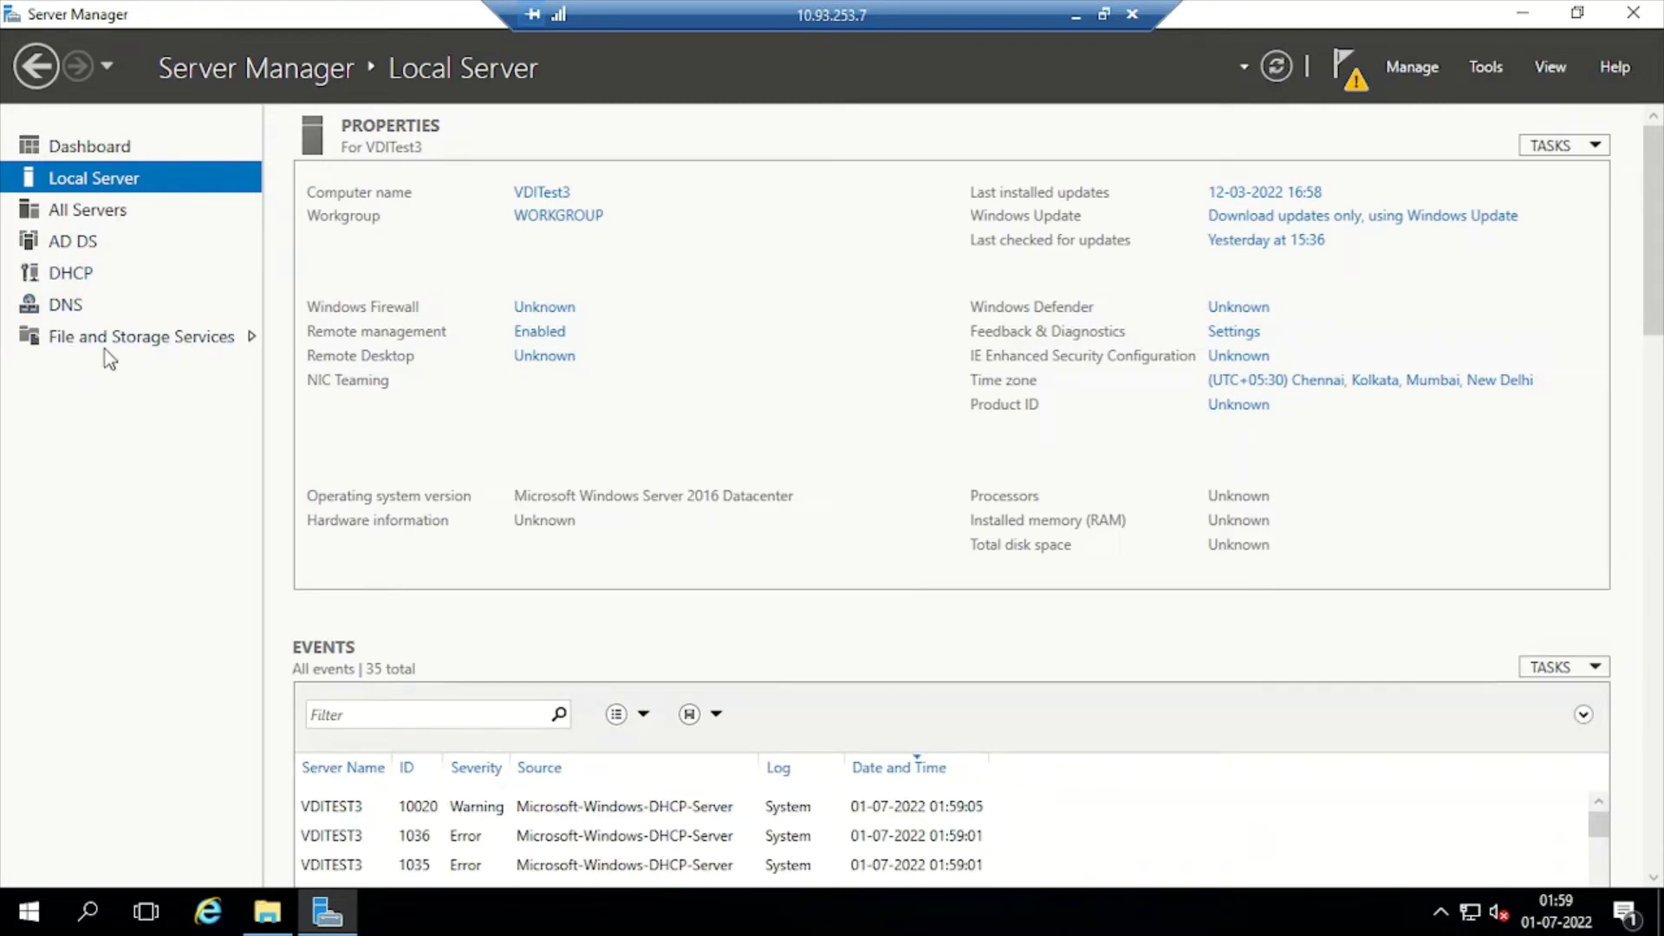
left_click(104, 336)
left_click(29, 145)
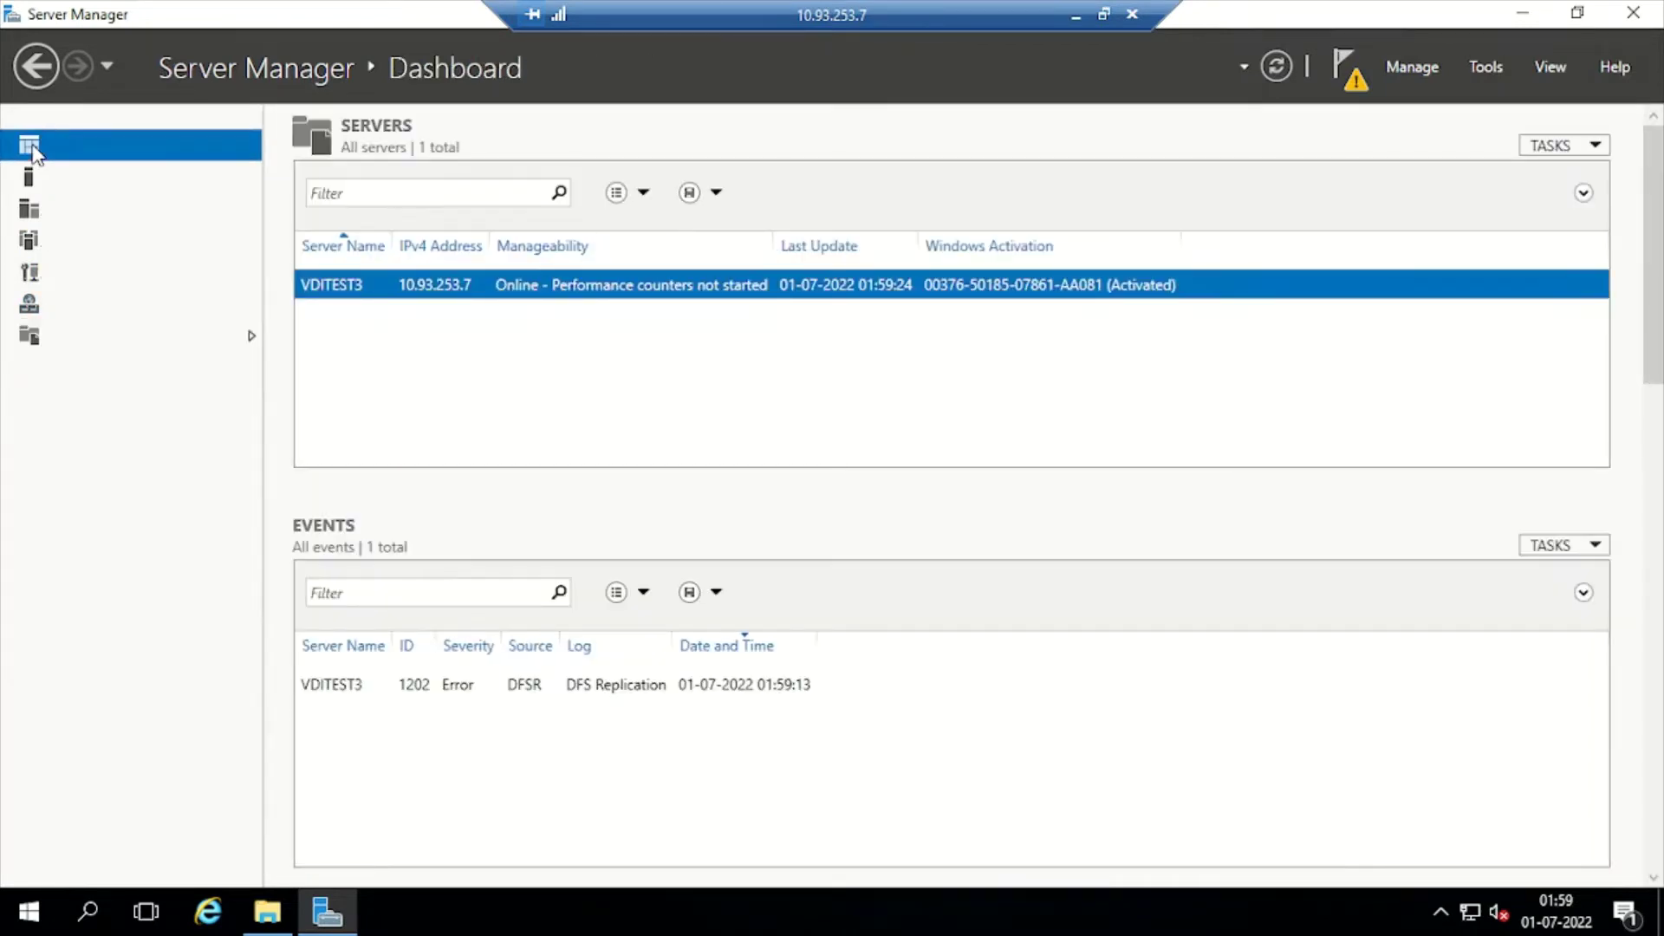
Try the Active Directory Administrative Center, dismiss its error, and view VDITEST3 on the AD DS page
left_click(1489, 68)
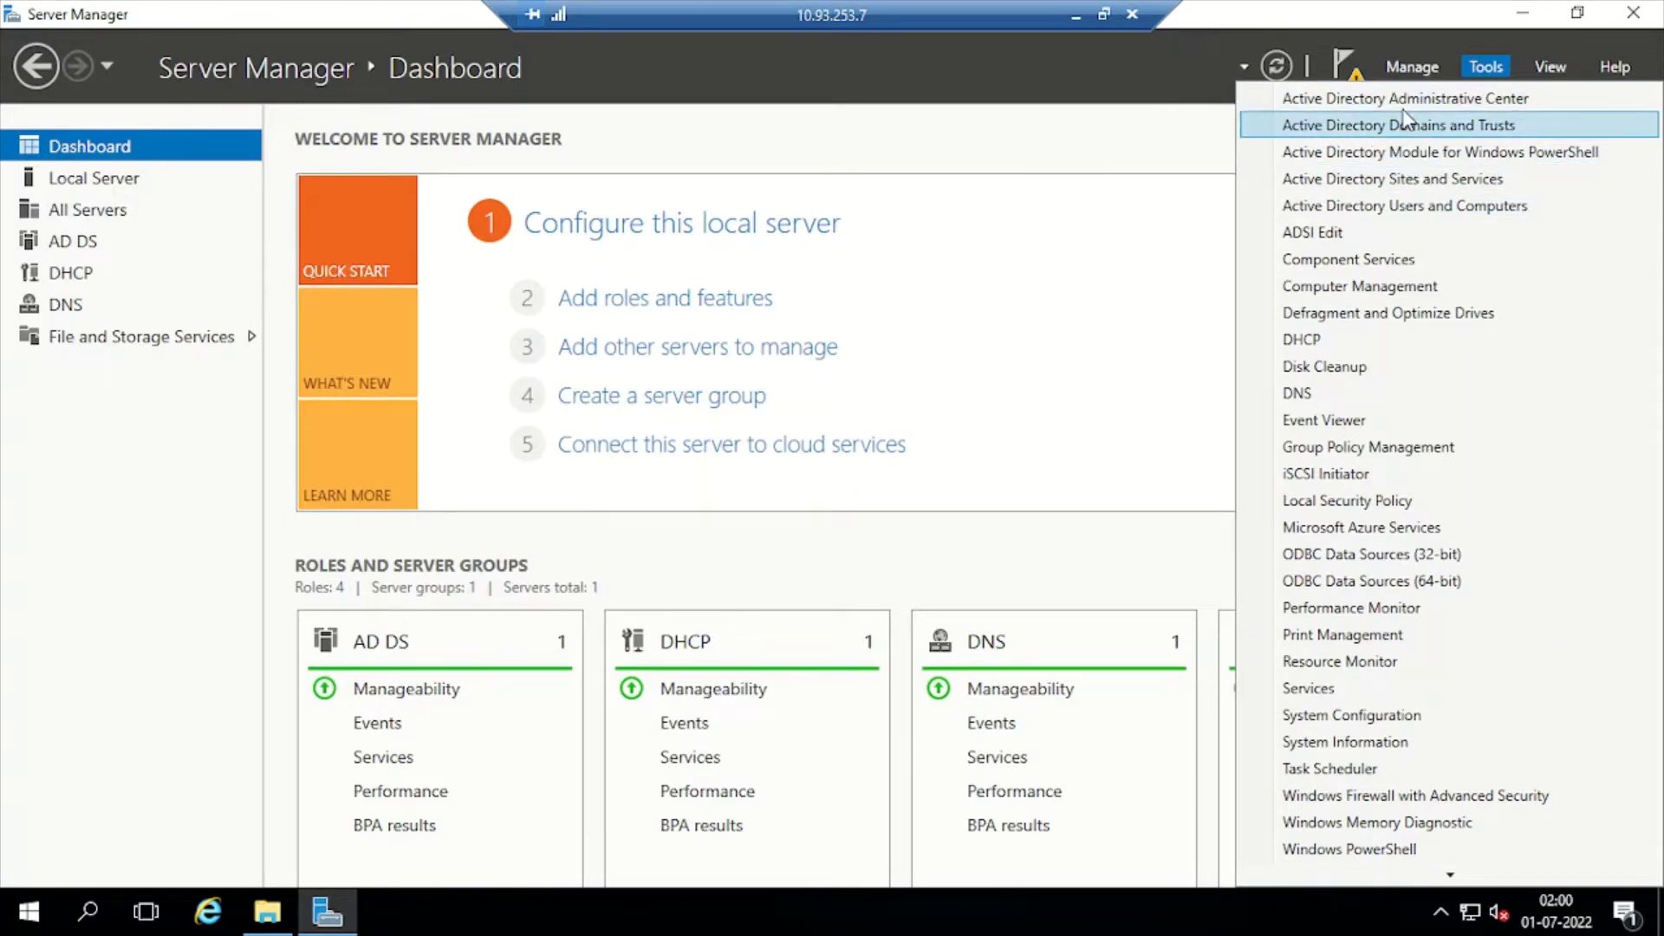
left_click(1326, 127)
left_click(1053, 544)
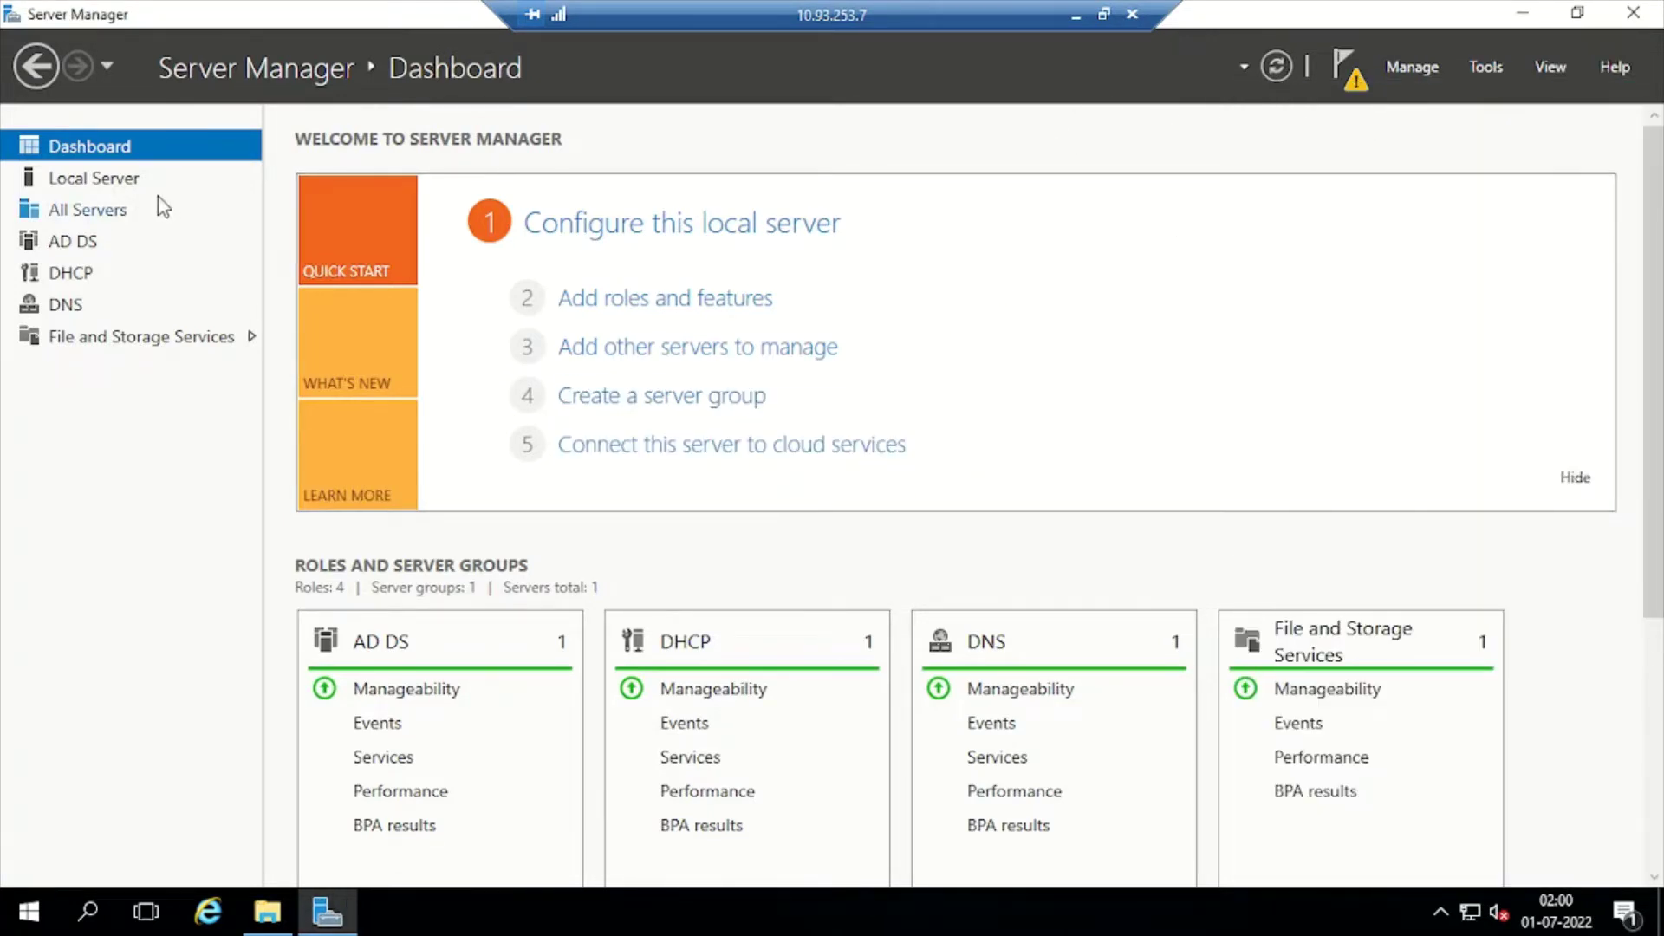
left_click(97, 182)
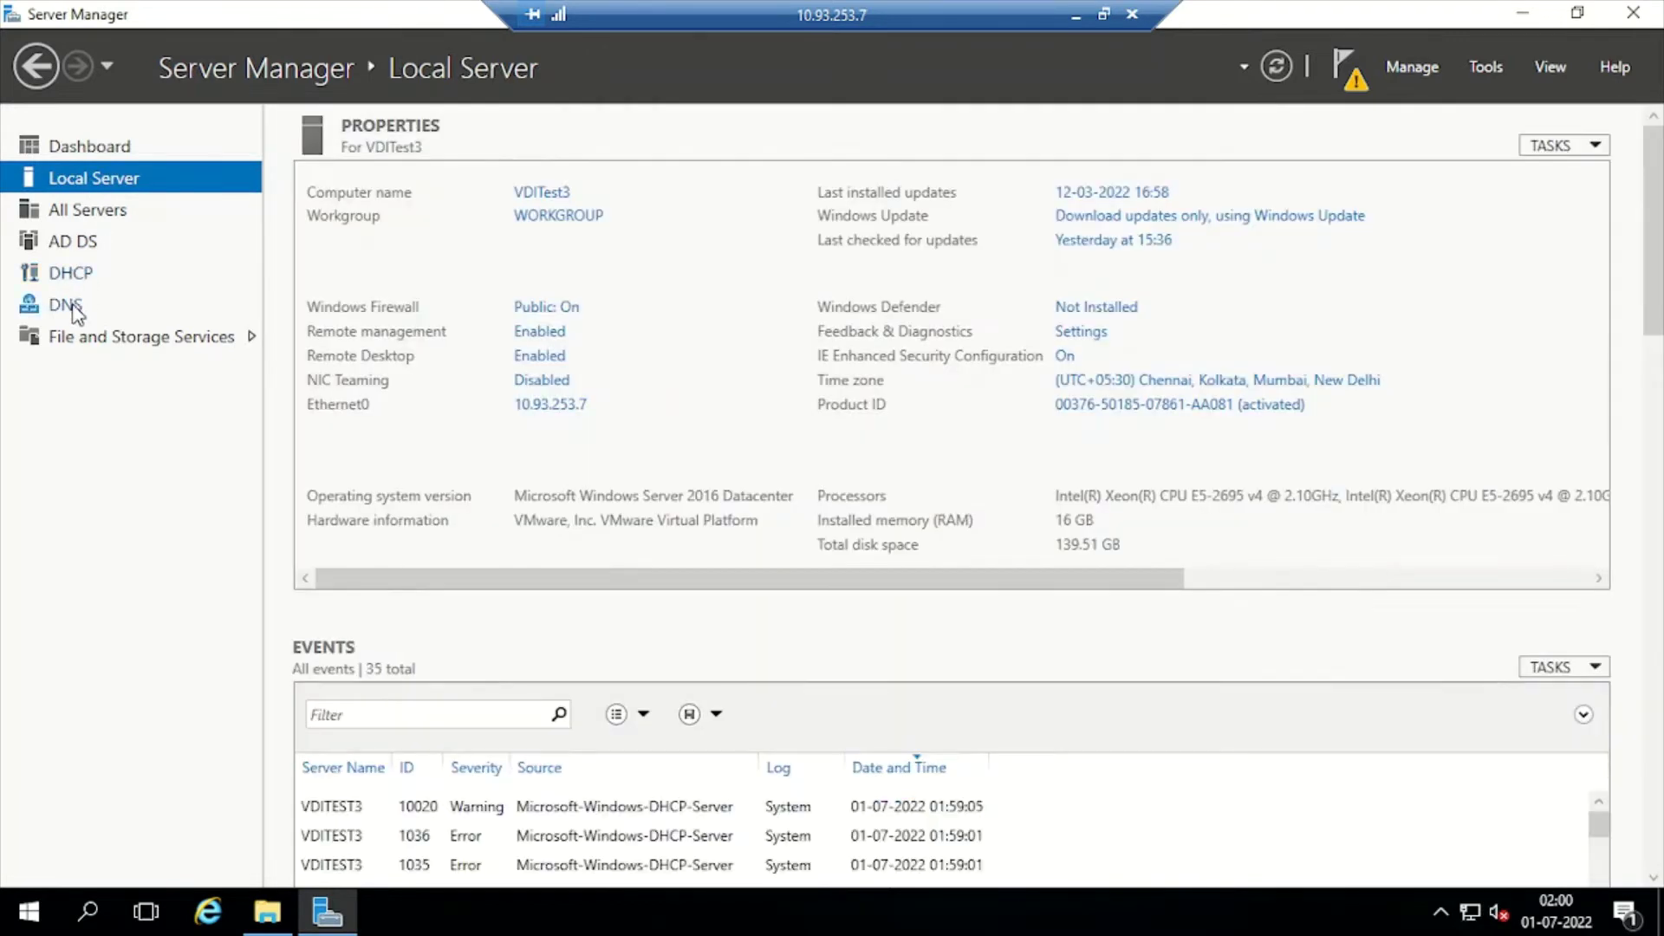
left_click(66, 239)
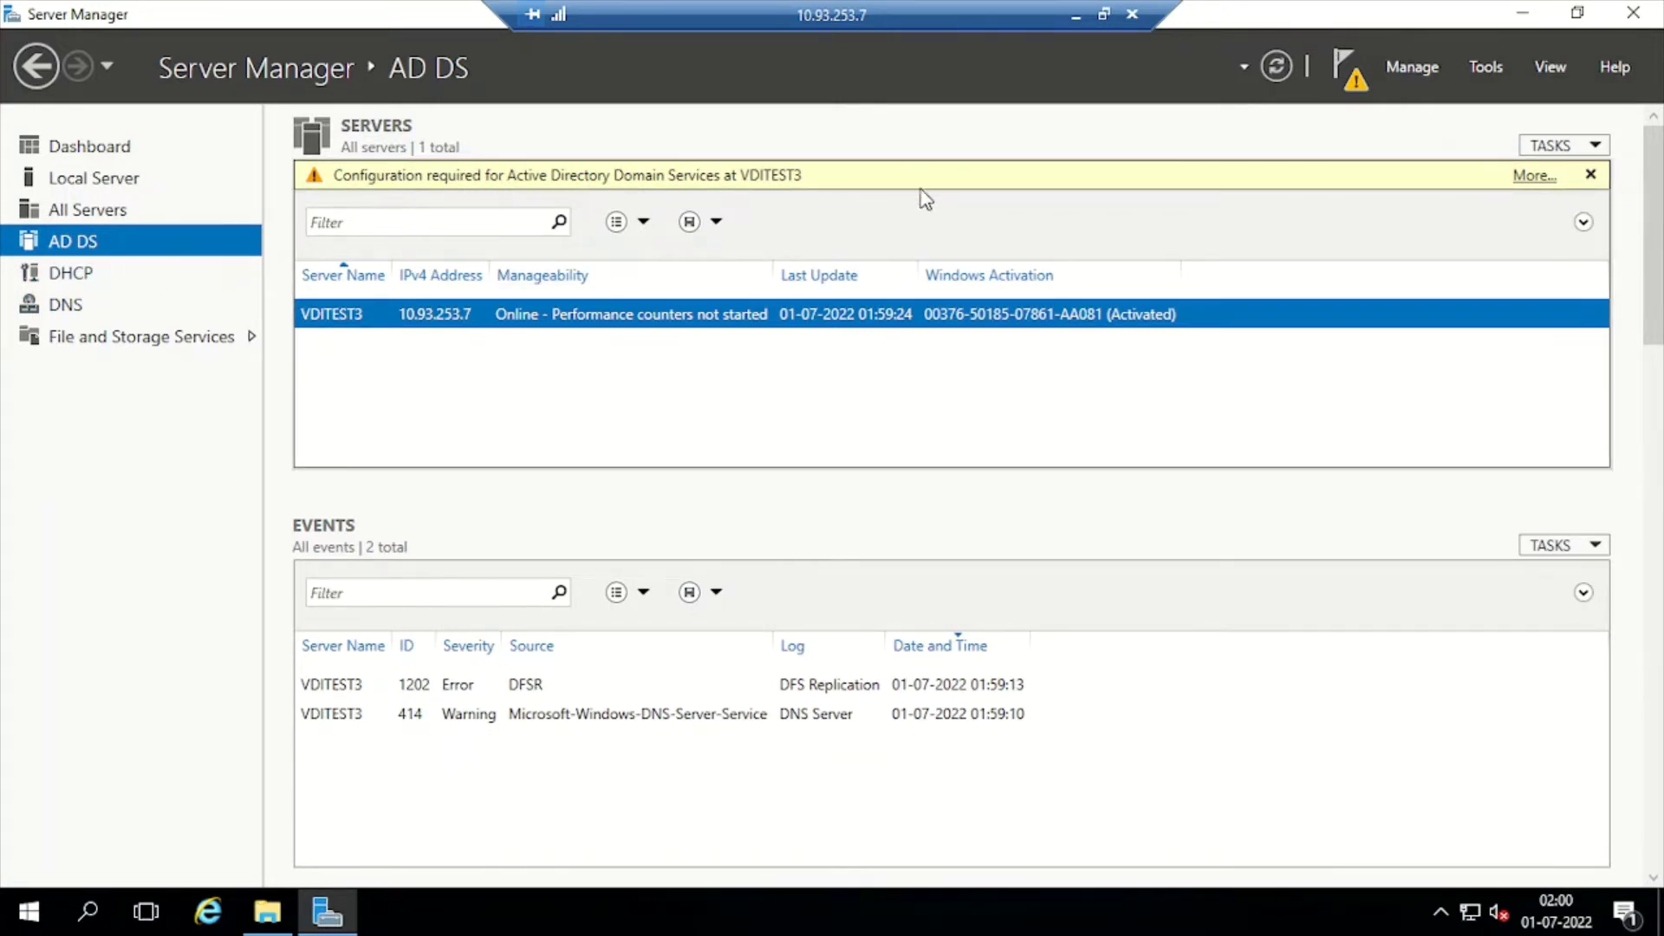
Check the pending AD DS configuration task details, then view the dashboard's AD DS, DHCP, DNS and storage tiles
left_click(1531, 178)
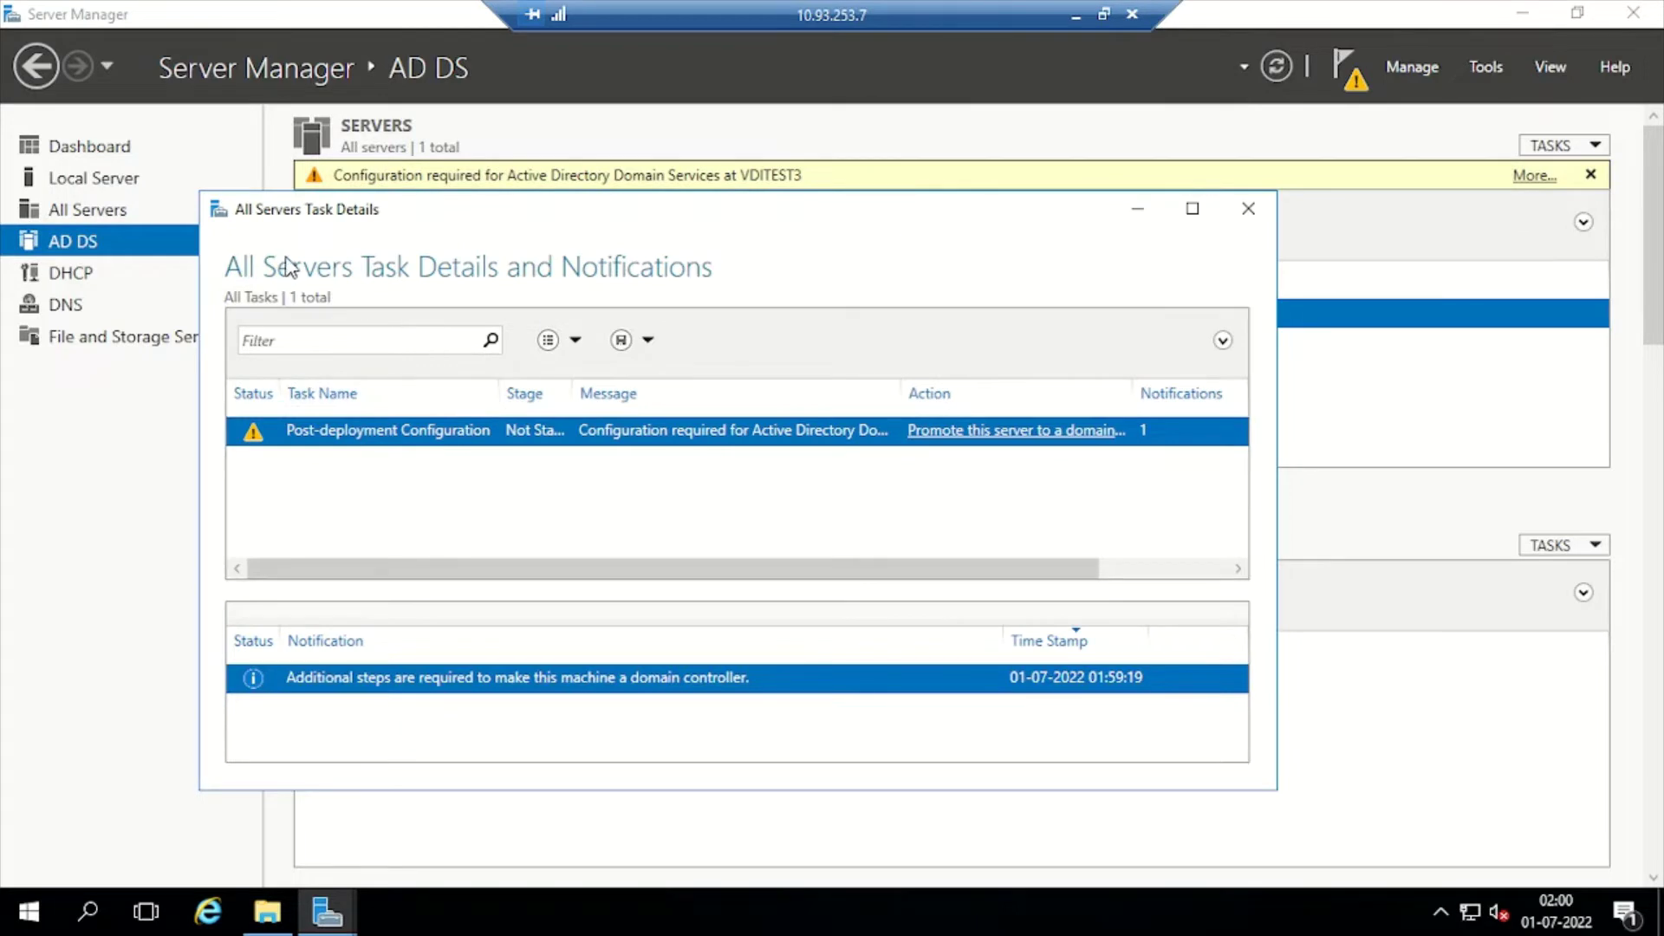
left_click(1248, 209)
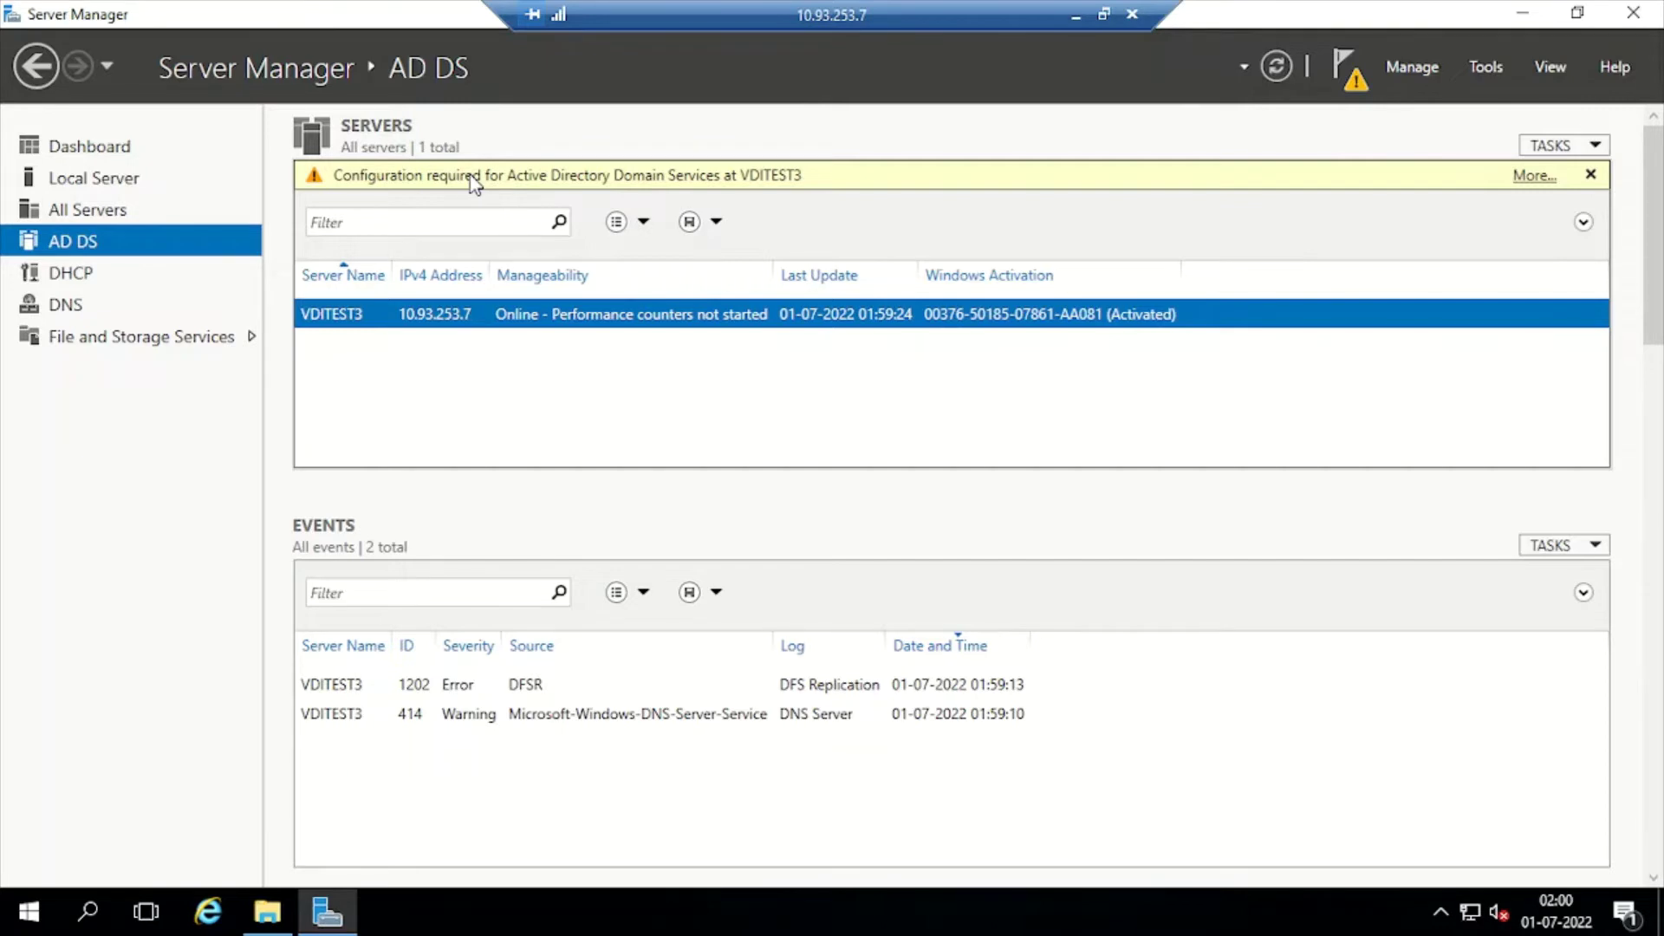
left_click(80, 149)
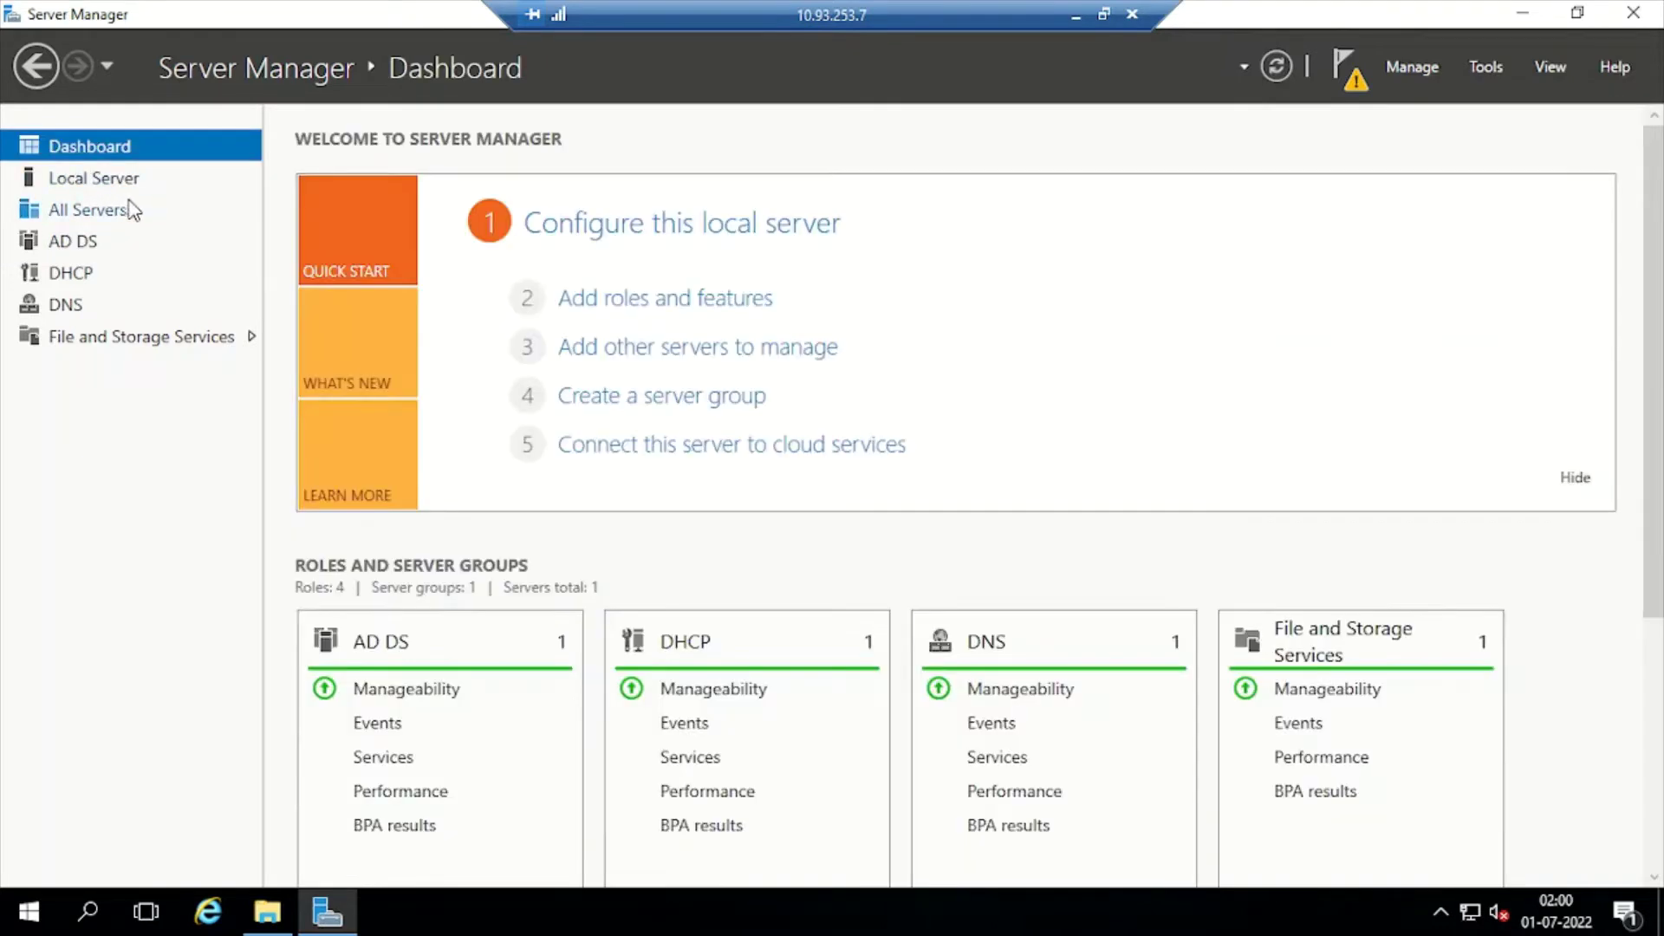
scroll(738, 587, "down", 5)
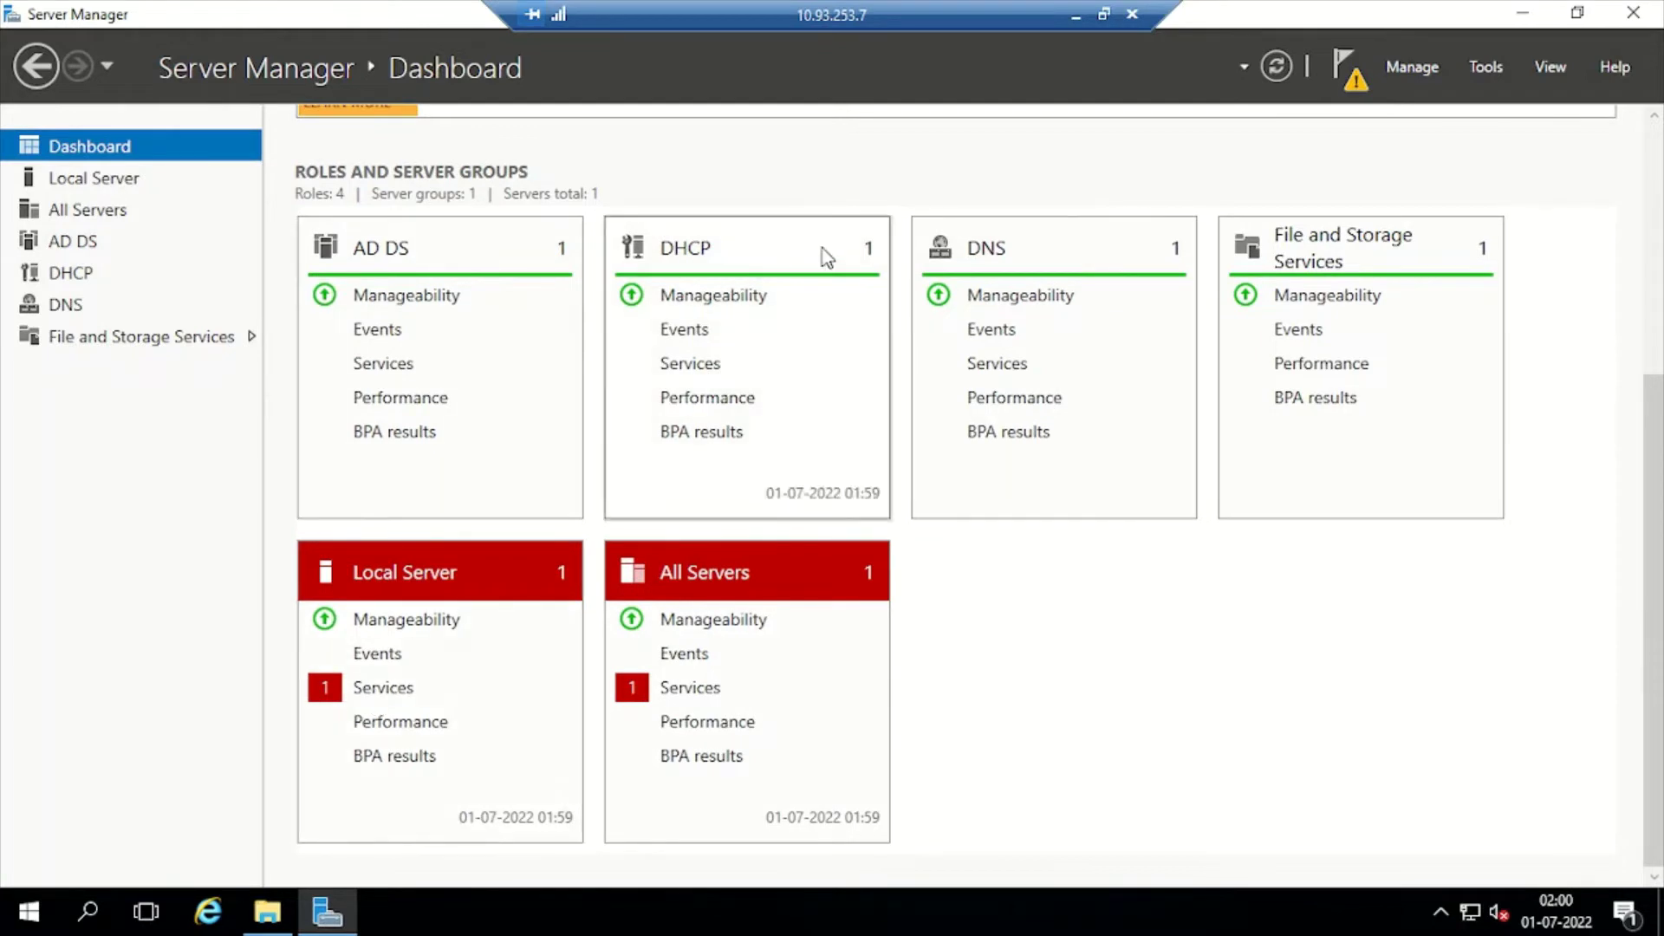
Close the Local Server and All Servers service alert details
left_click(373, 697)
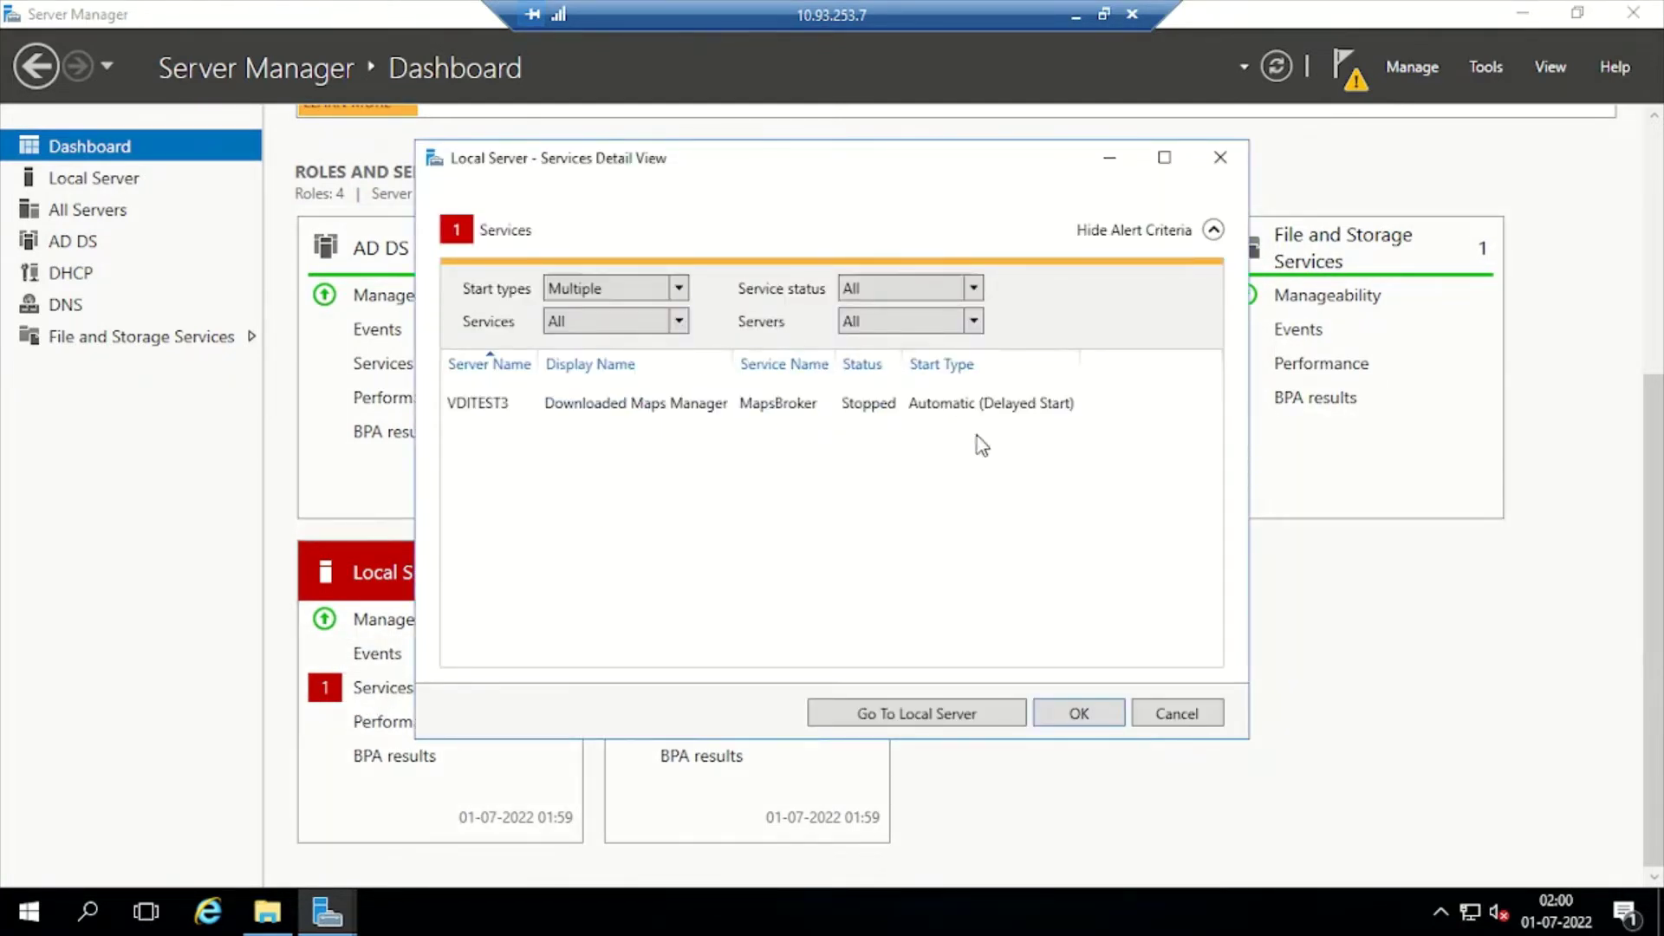
left_click(1166, 717)
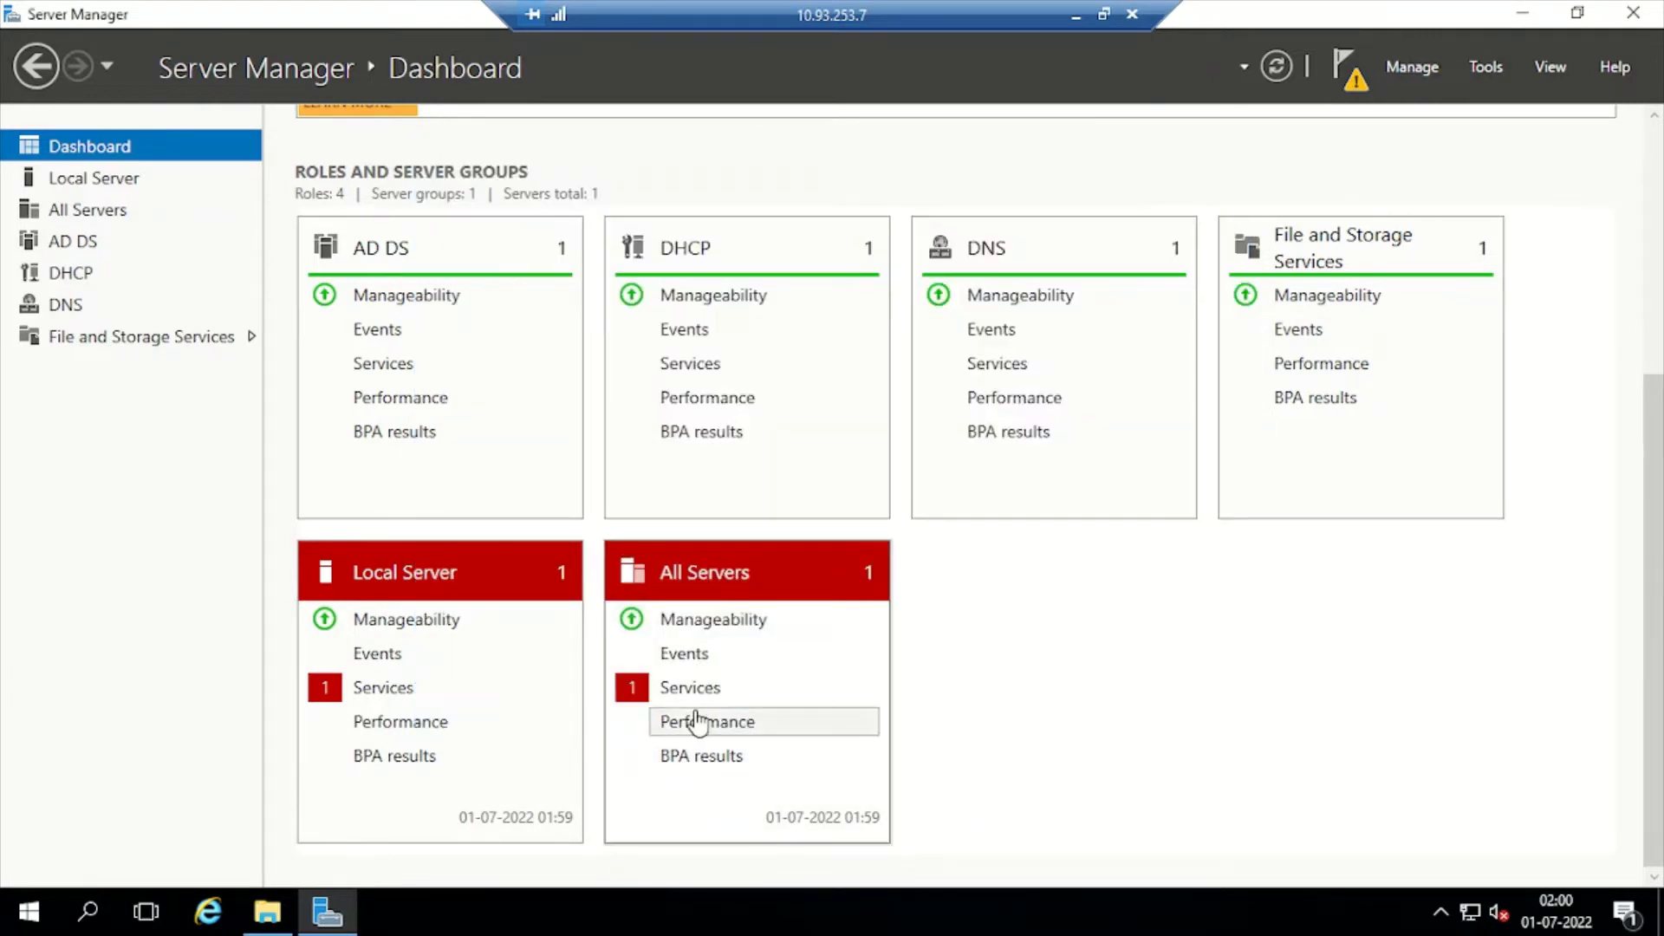
left_click(691, 693)
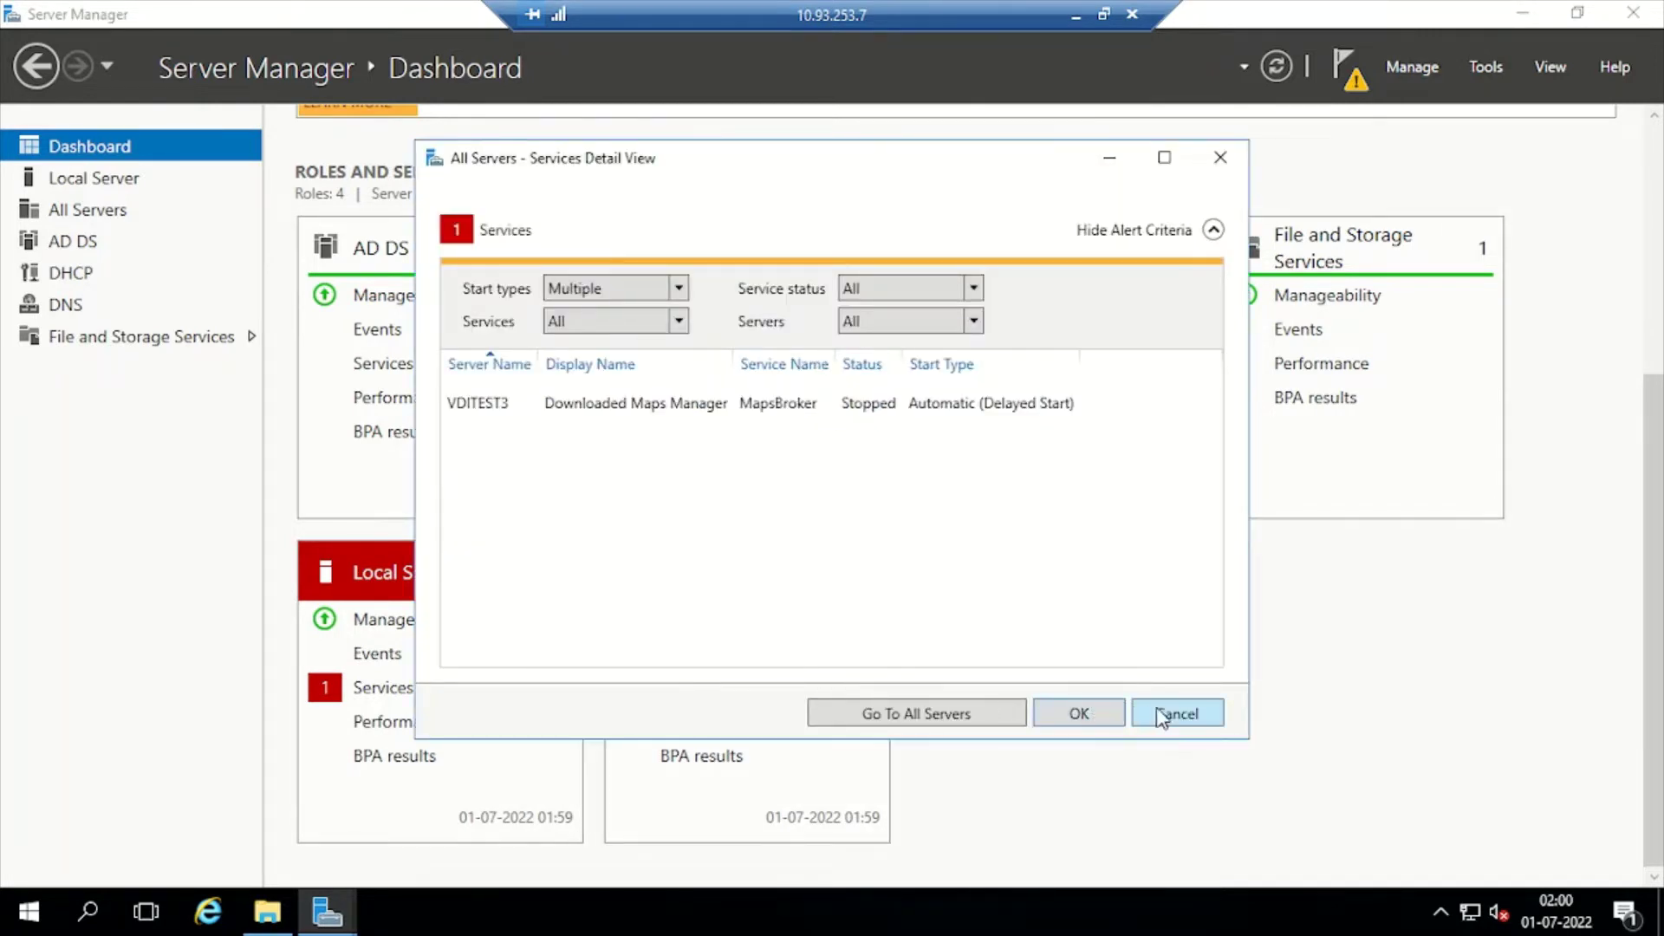
left_click(1171, 716)
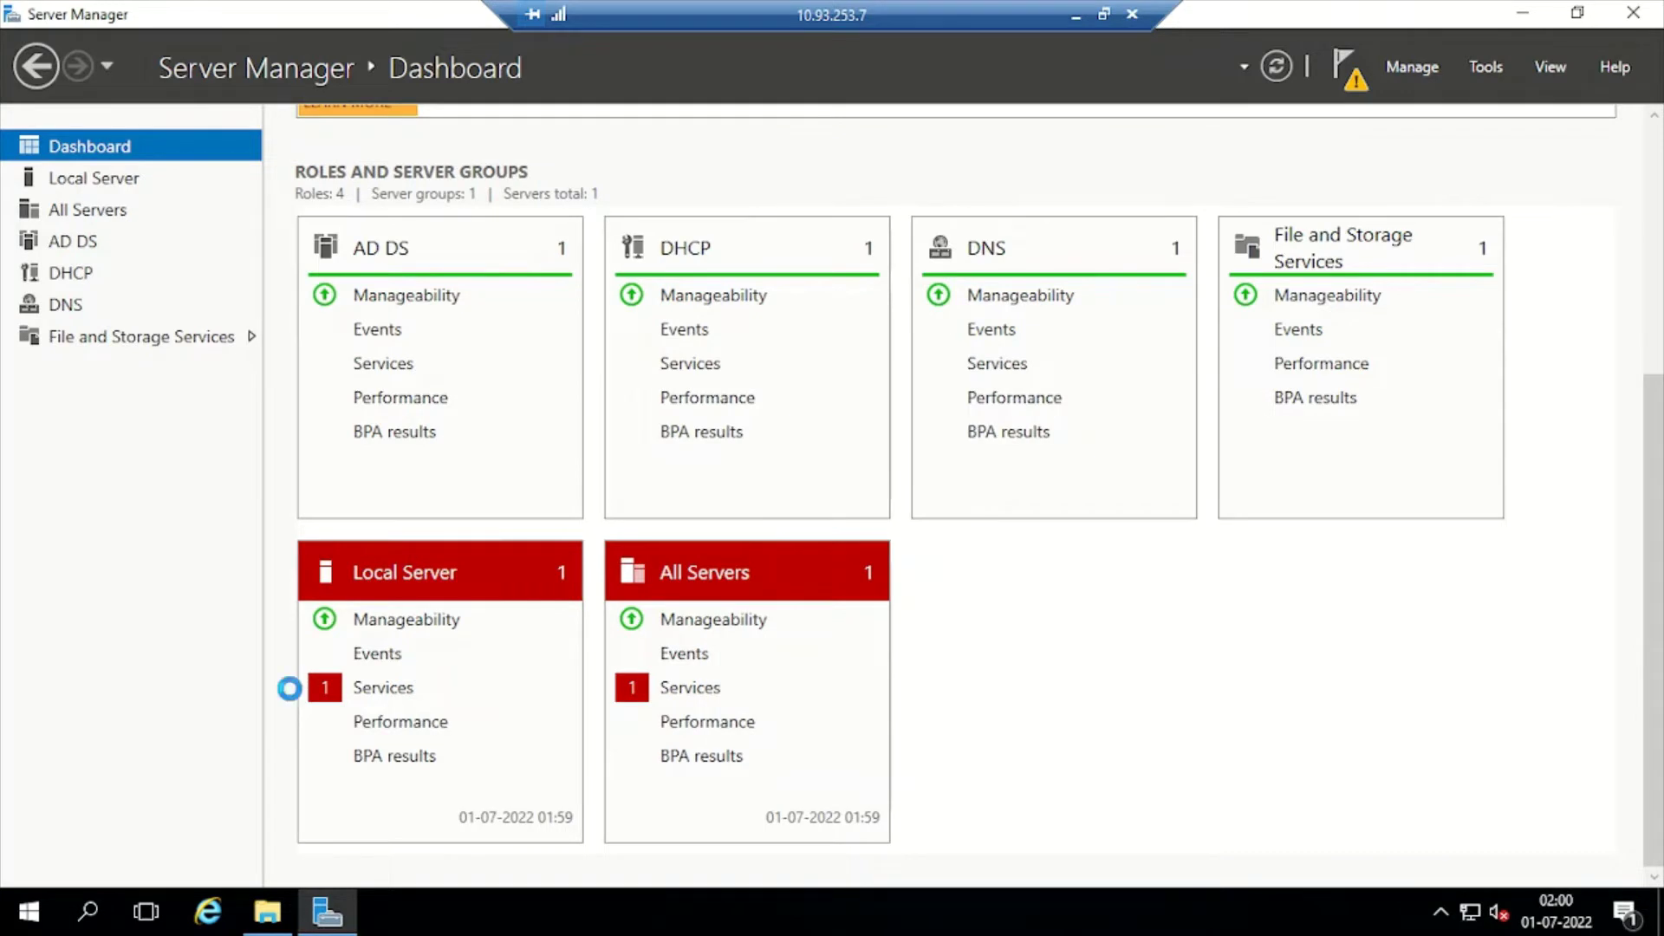
Run dsa.msc, confirm Active Directory Users and Computers shows only Saved Queries, and close it
key("super+r")
type("d")
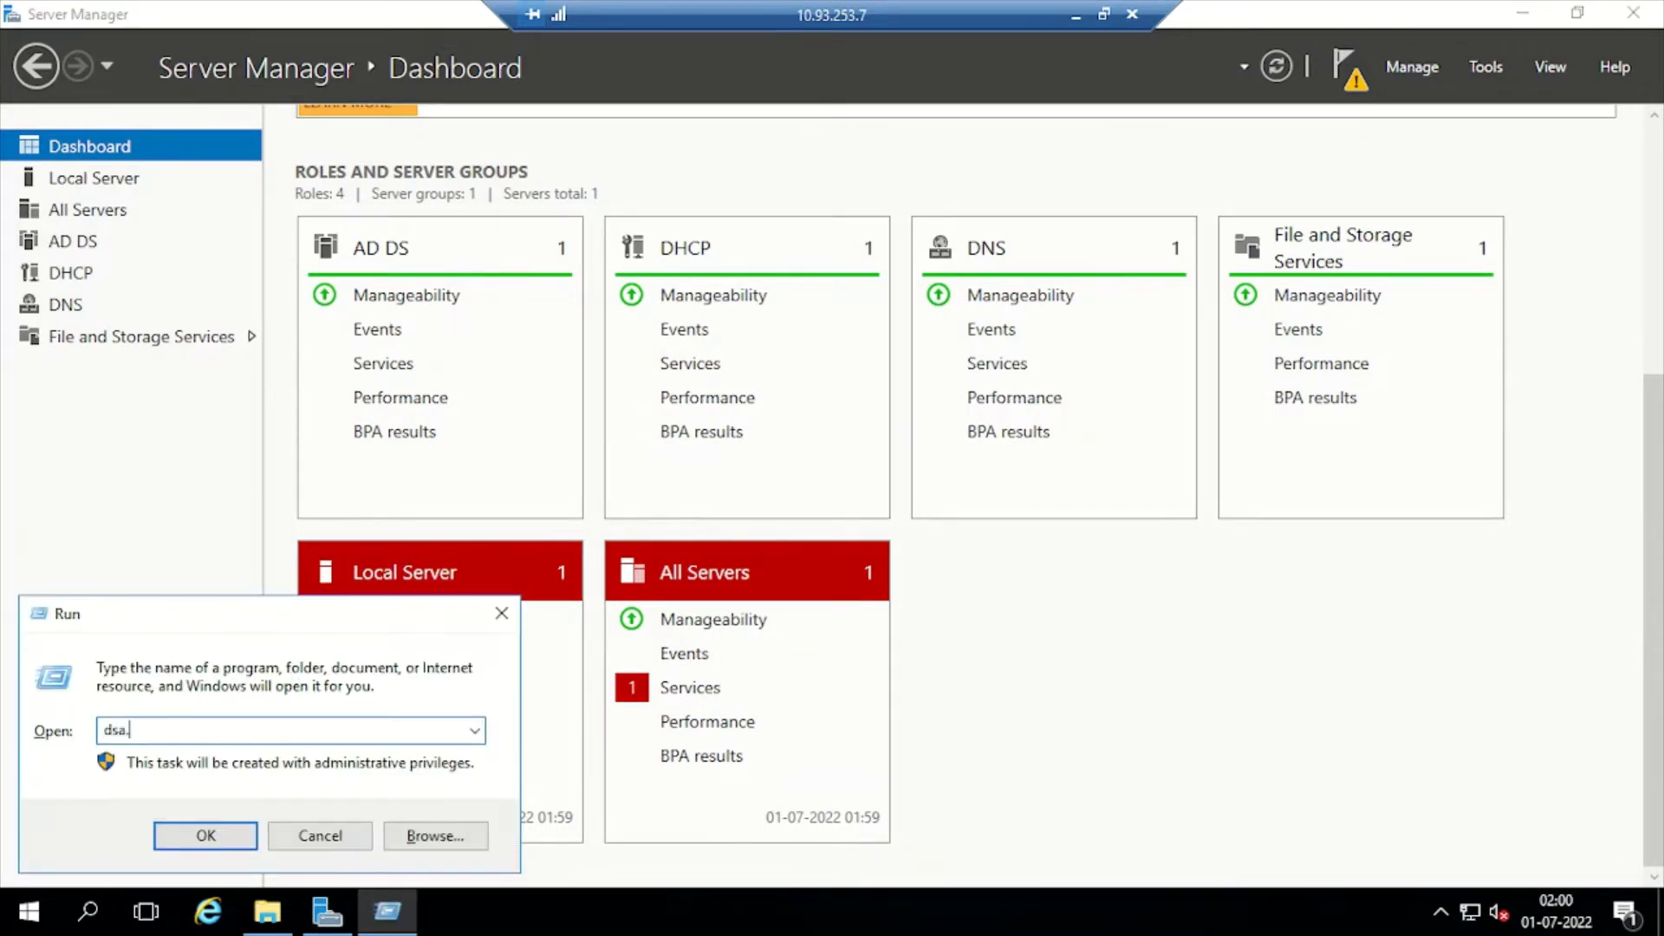
type("sa.smc")
key("BackSpace")
key("BackSpace")
key("BackSpace")
type("m")
key("Return")
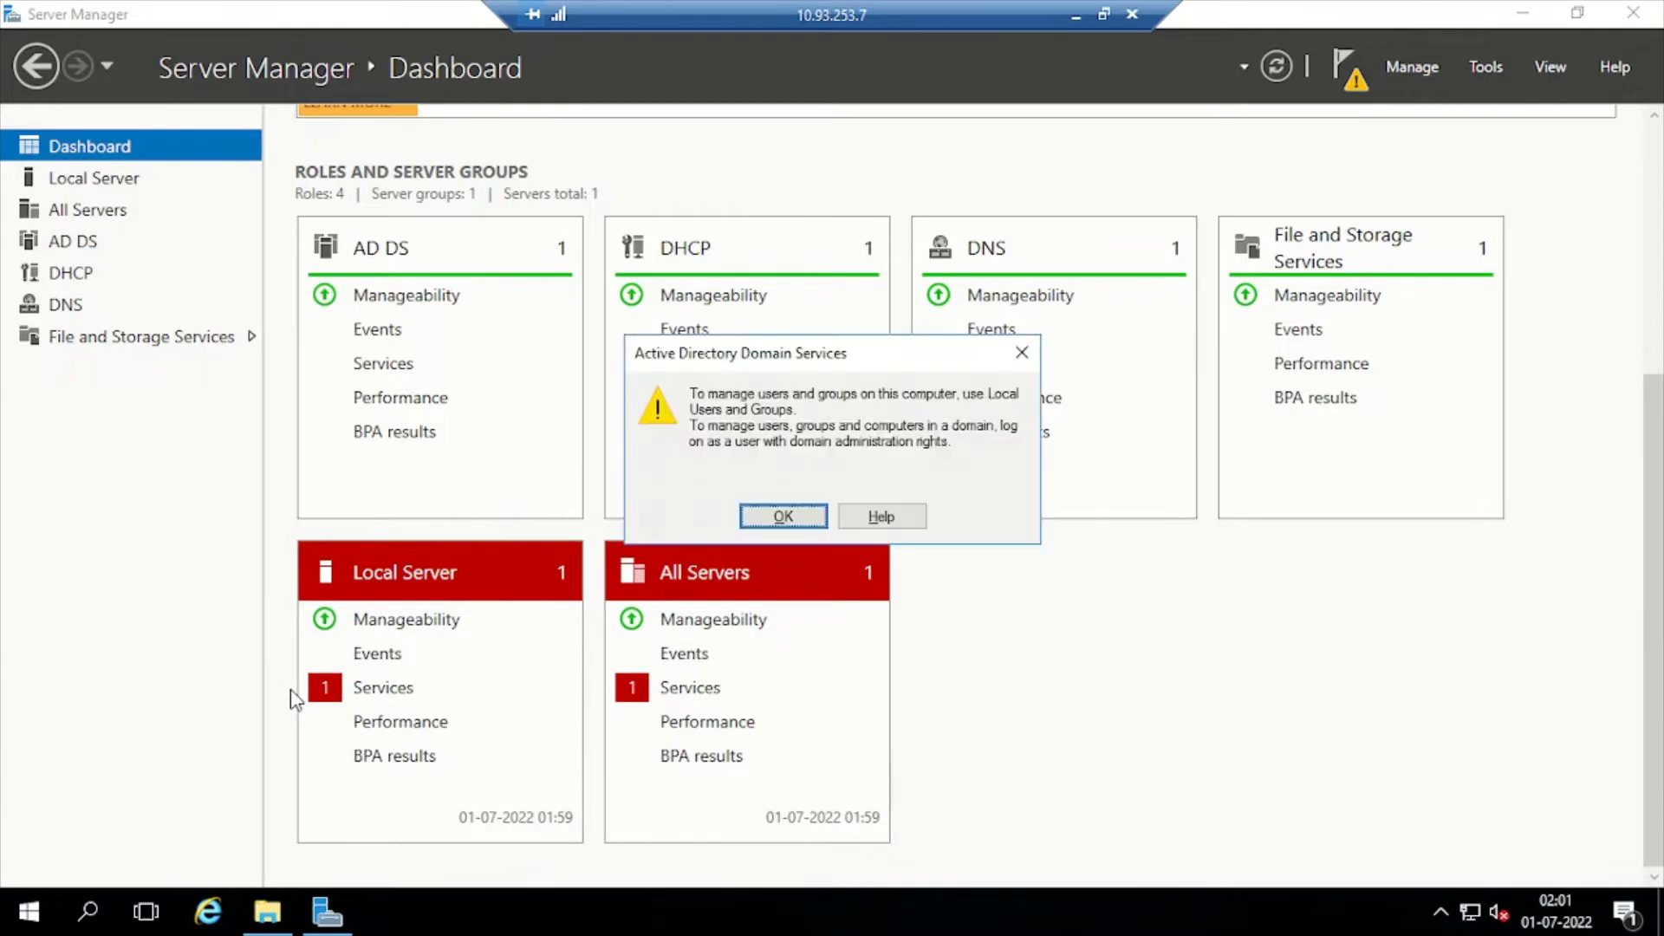
left_click(787, 517)
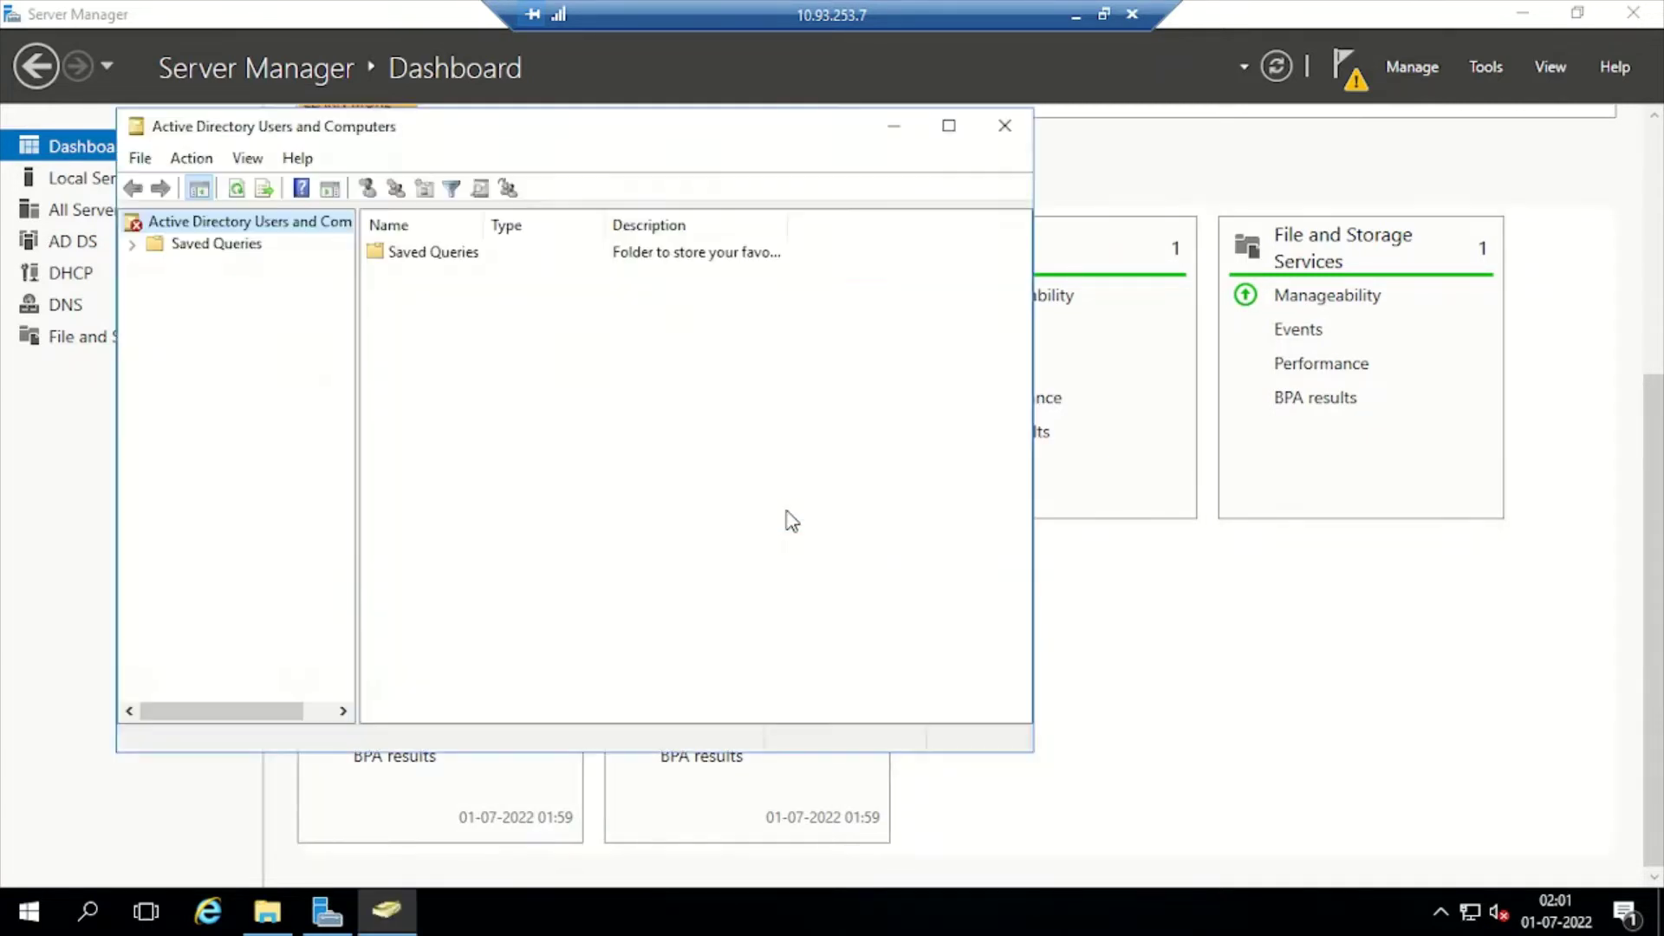
right_click(209, 227)
left_click(173, 425)
left_click(210, 244)
left_click(189, 223)
left_click(1005, 126)
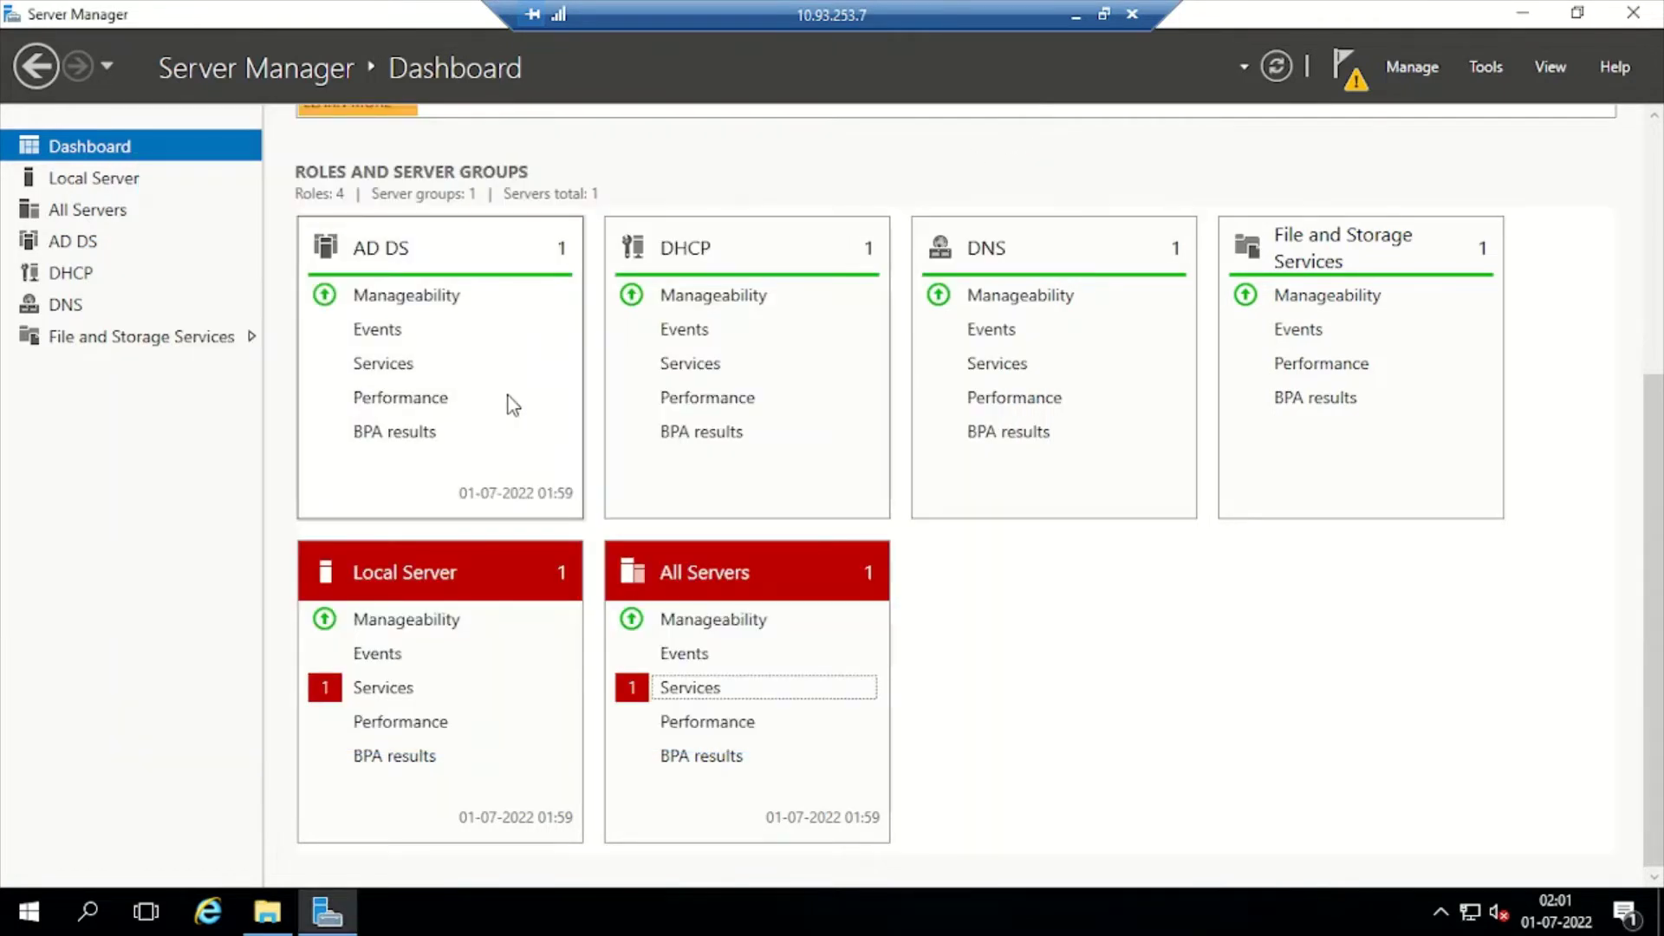
Launch Active Directory Domains and Trusts for VDITEST3 from the All Servers list
left_click(86, 212)
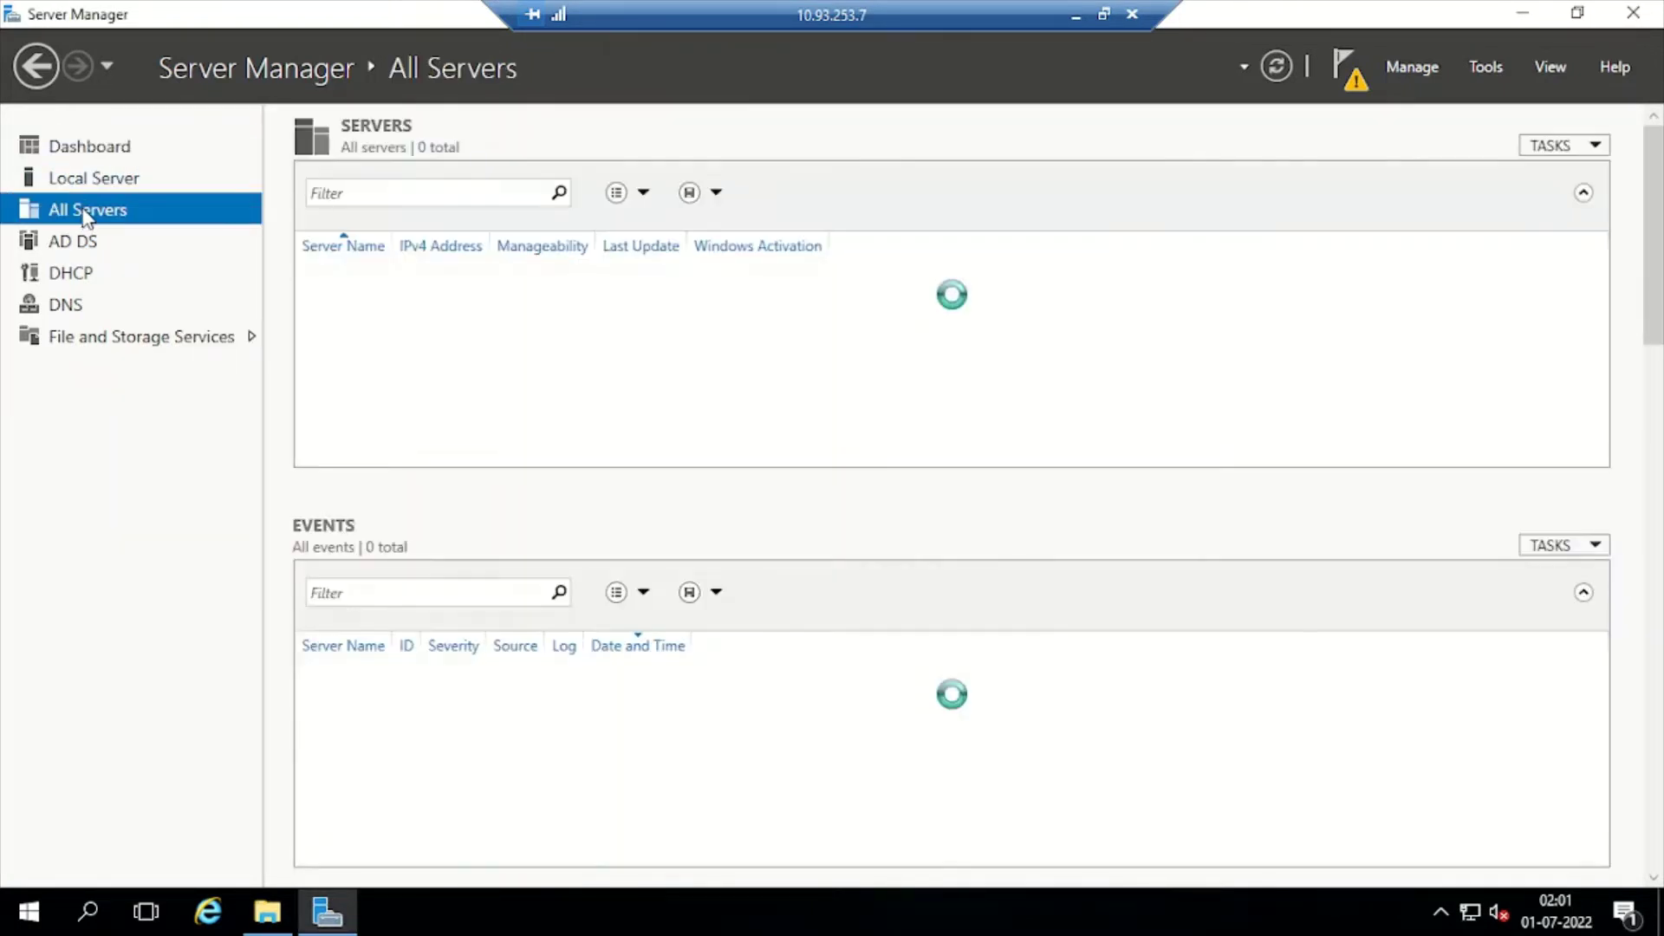
right_click(878, 289)
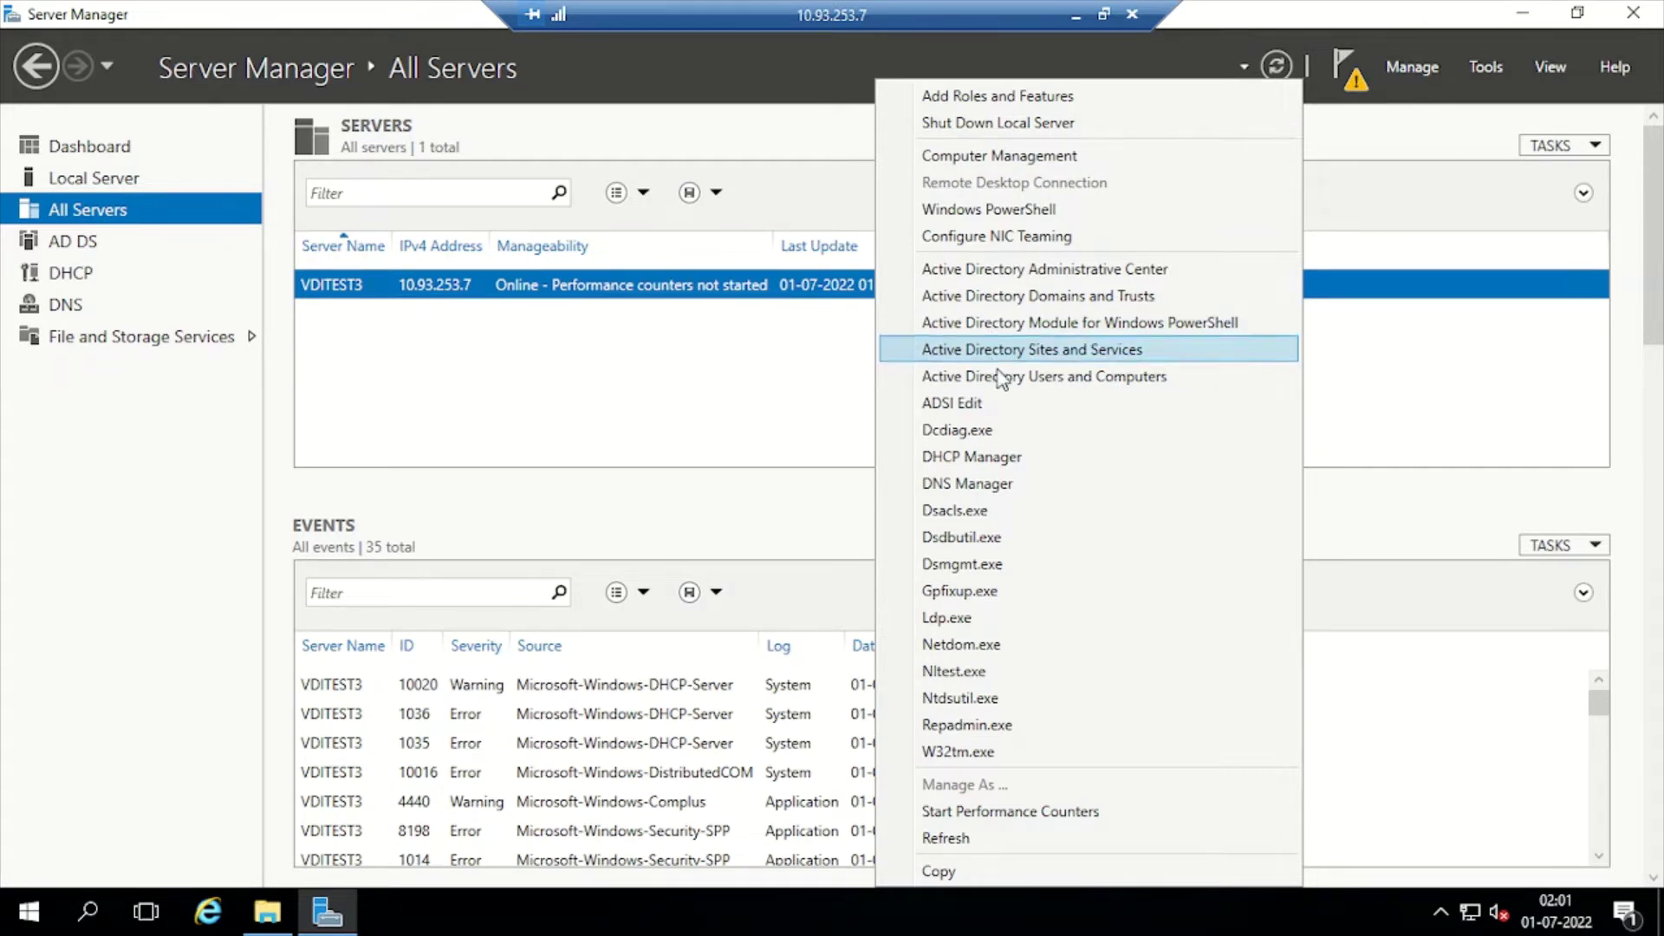
left_click(1006, 298)
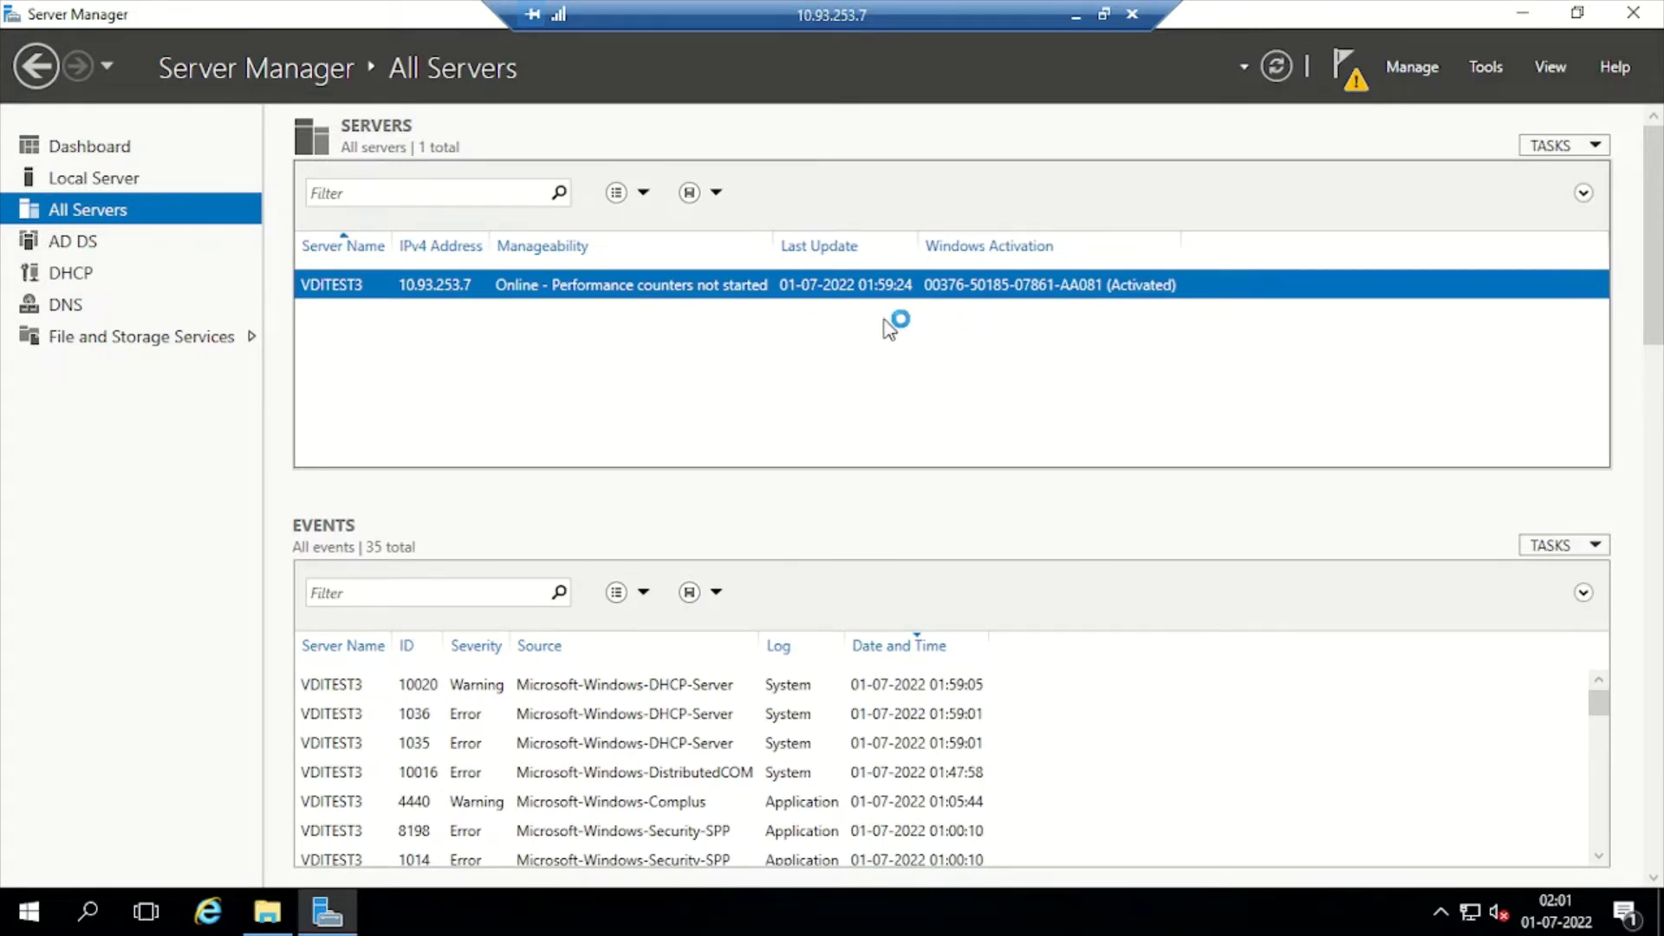
Open 'Promote this server to a domain controller' from the notifications and reposition the wizard
left_click(1355, 75)
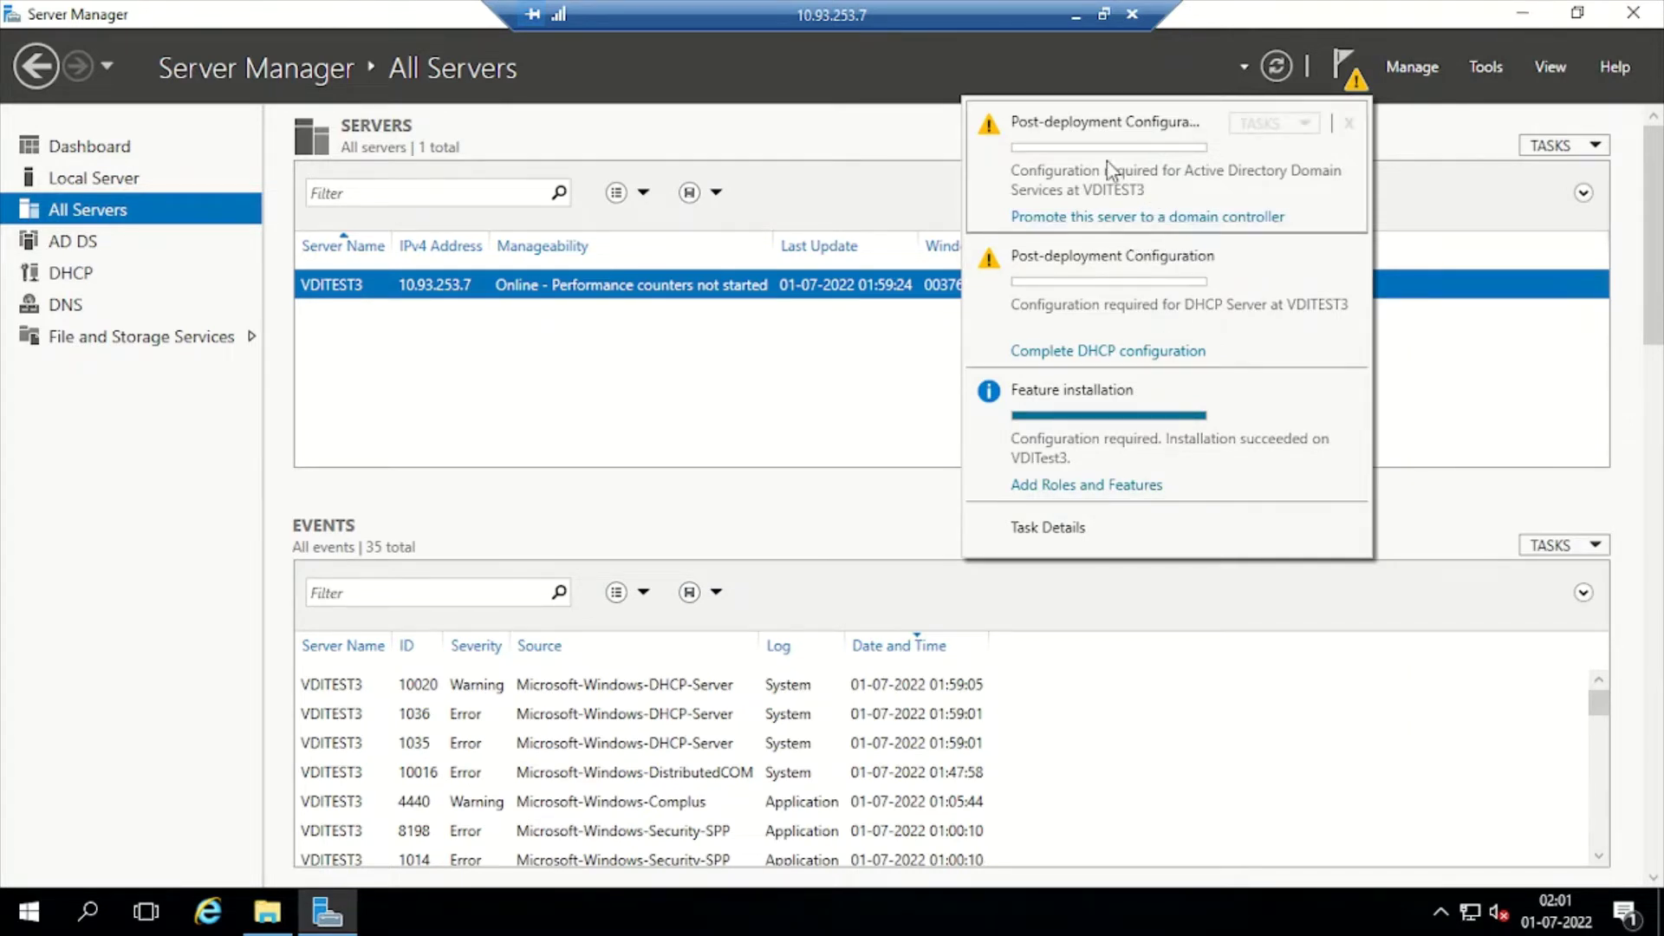
left_click(1201, 227)
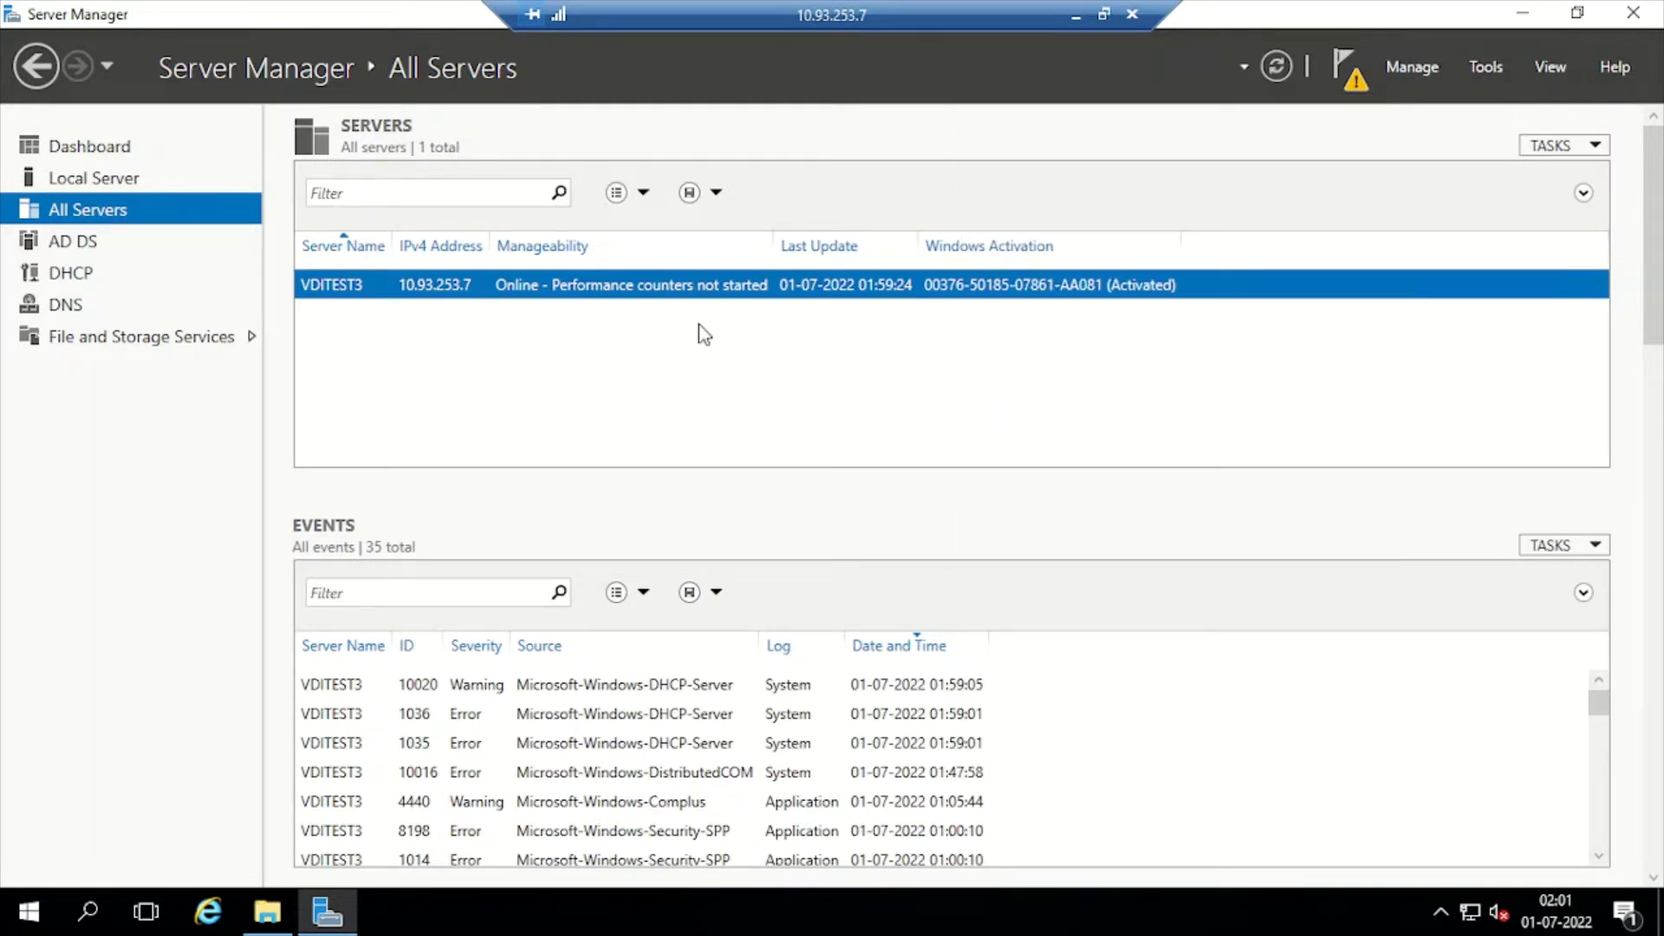
left_click_drag(479, 156, 693, 143)
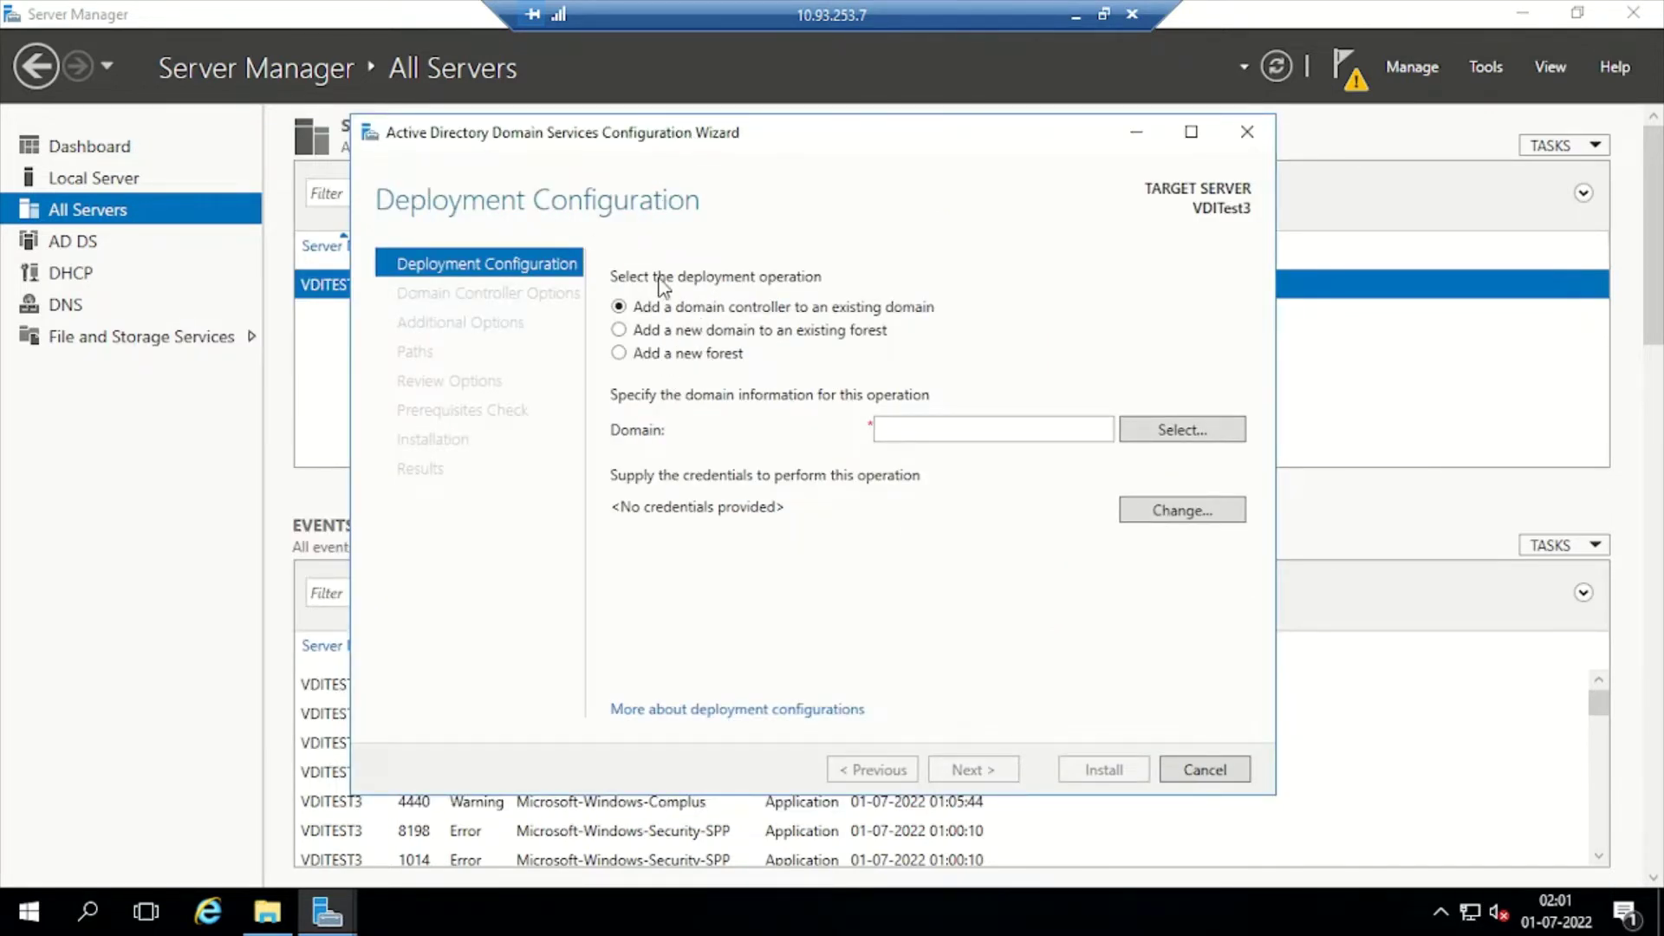
Choose 'Add a new forest' with root domain name chirags.in and continue to Domain Controller Options
left_click(665, 357)
left_click(950, 432)
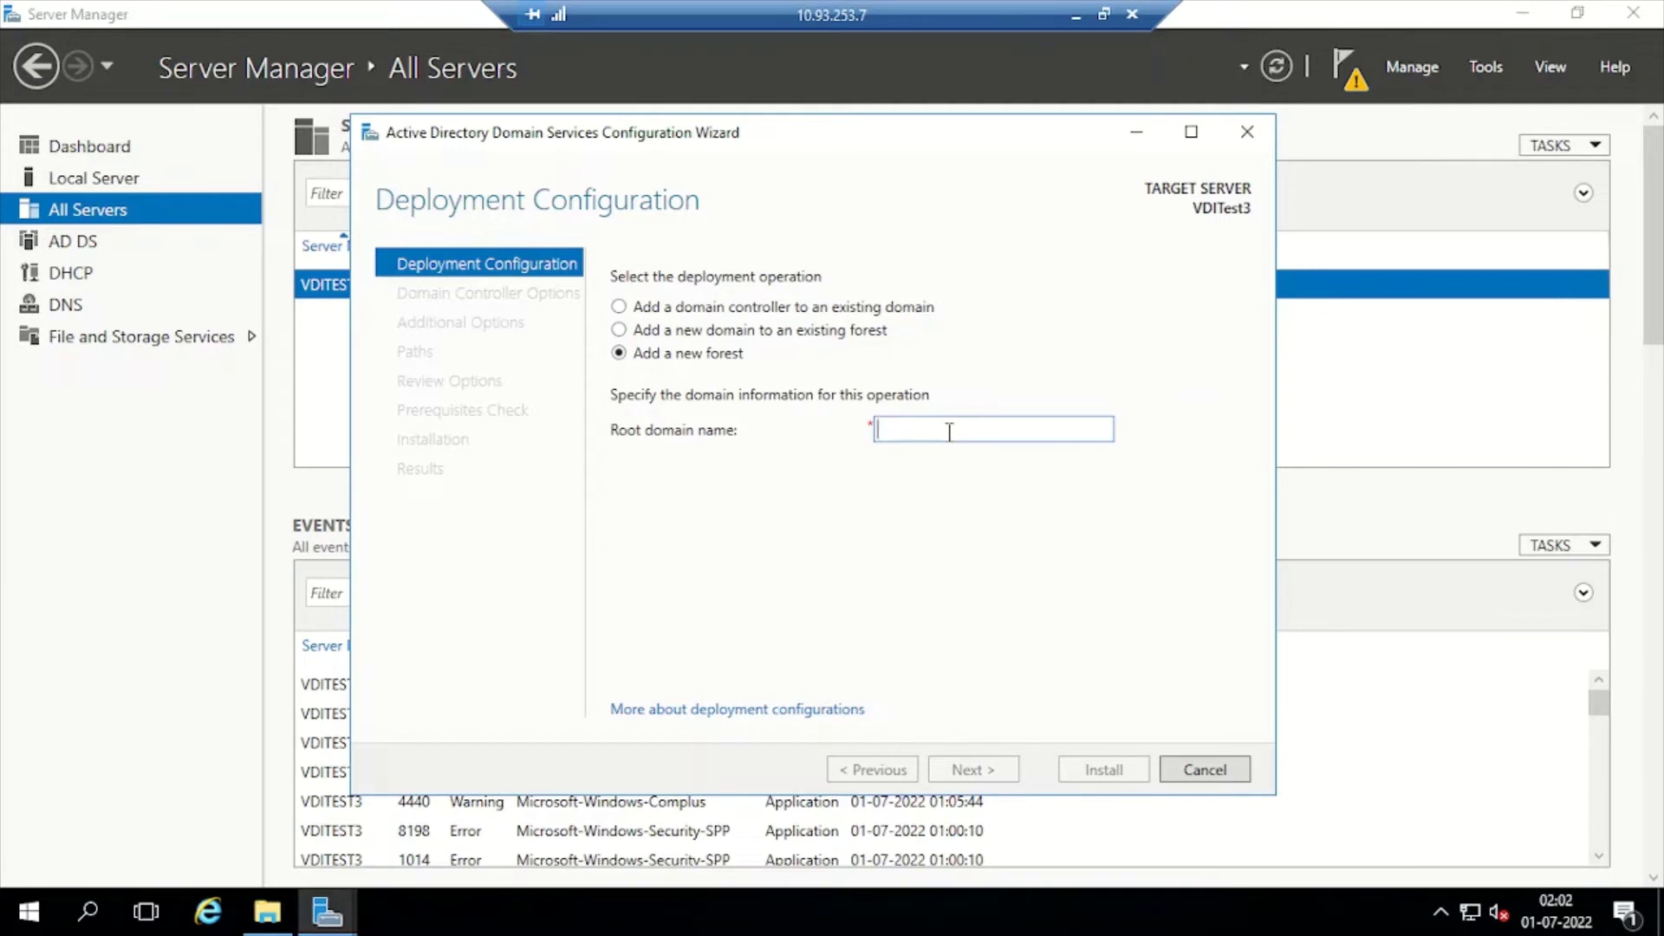
type("chirags.in")
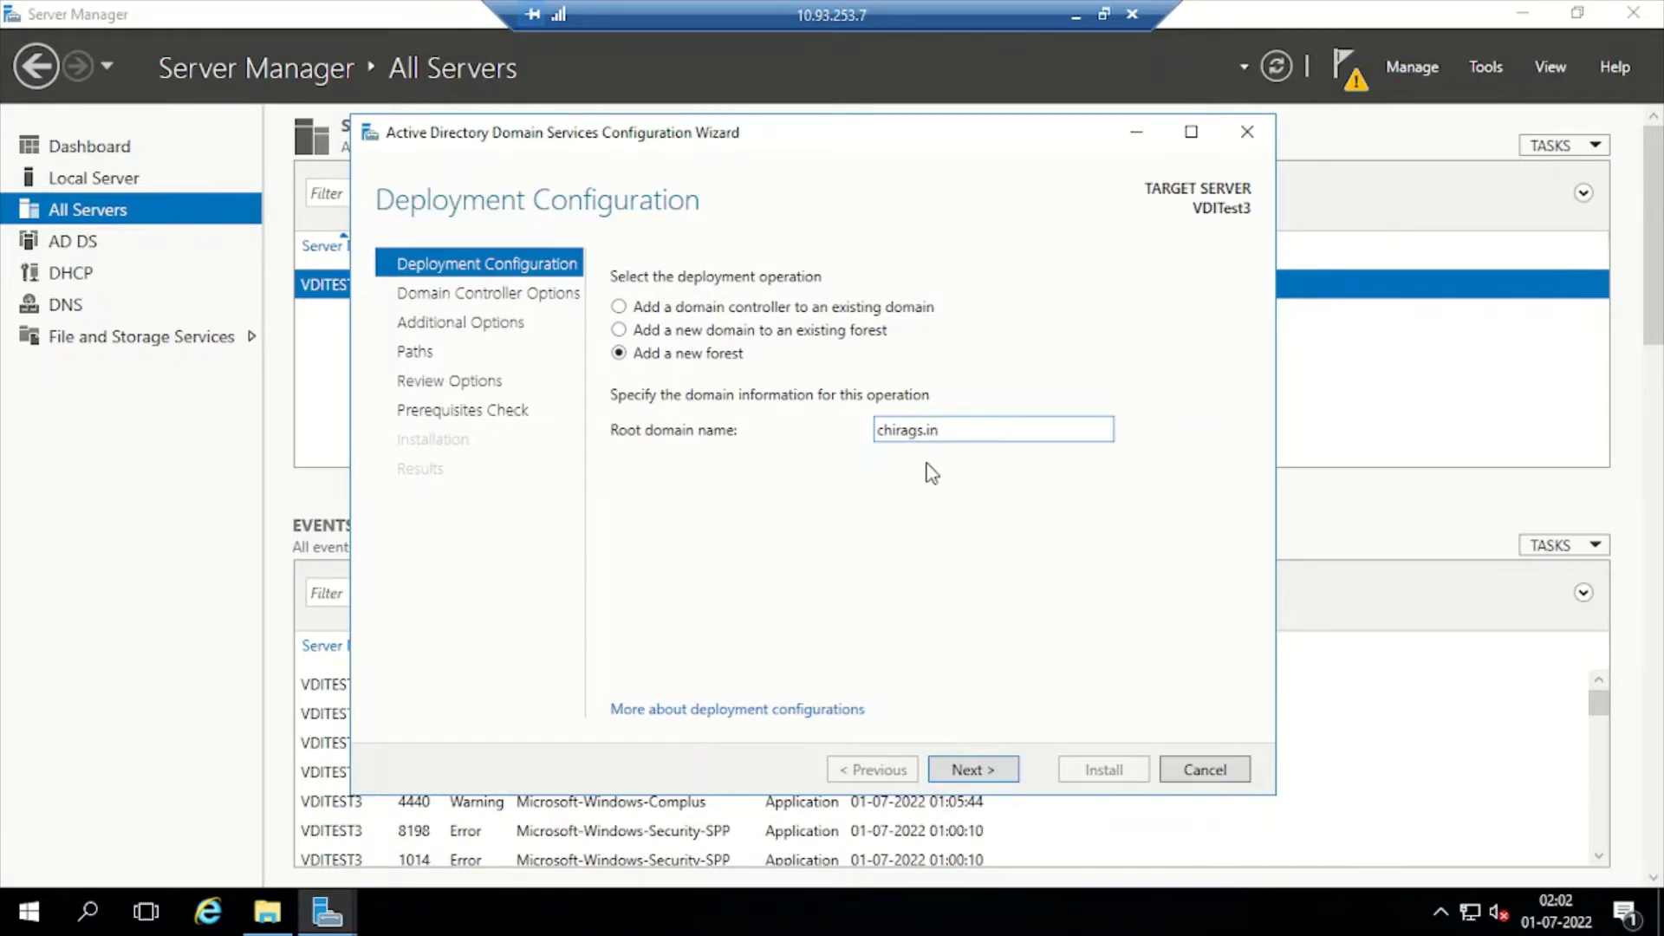
left_click(973, 771)
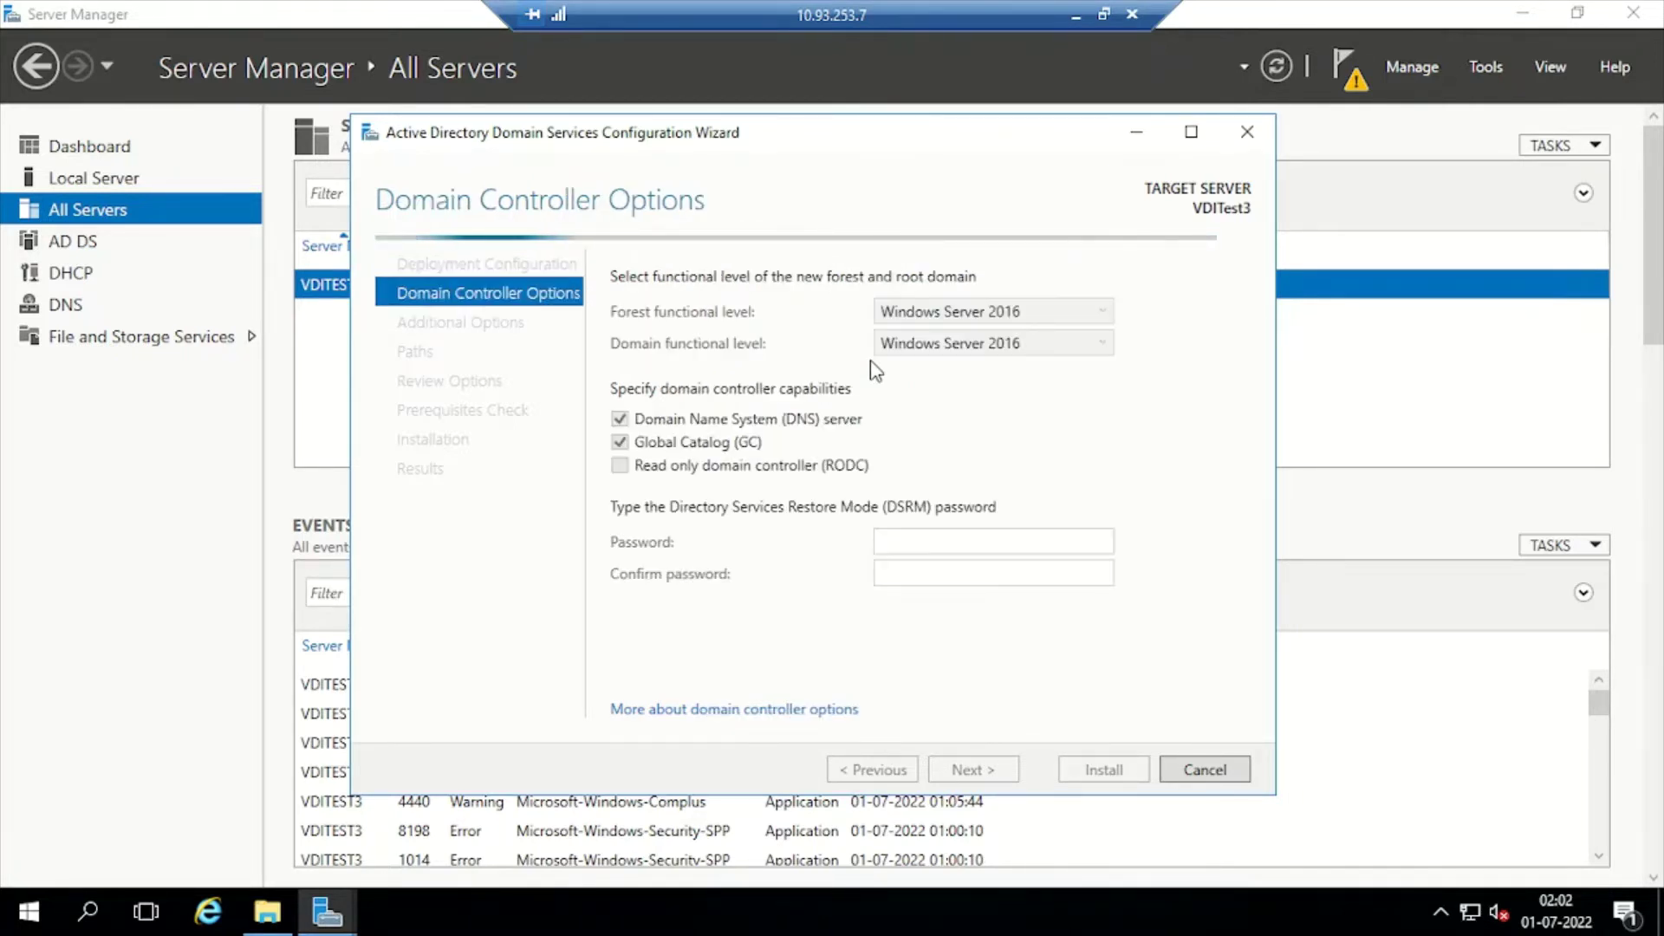
Check the local notes, try the empty DSRM password field, then open Run from the Start menu
left_click(1075, 16)
left_click(511, 915)
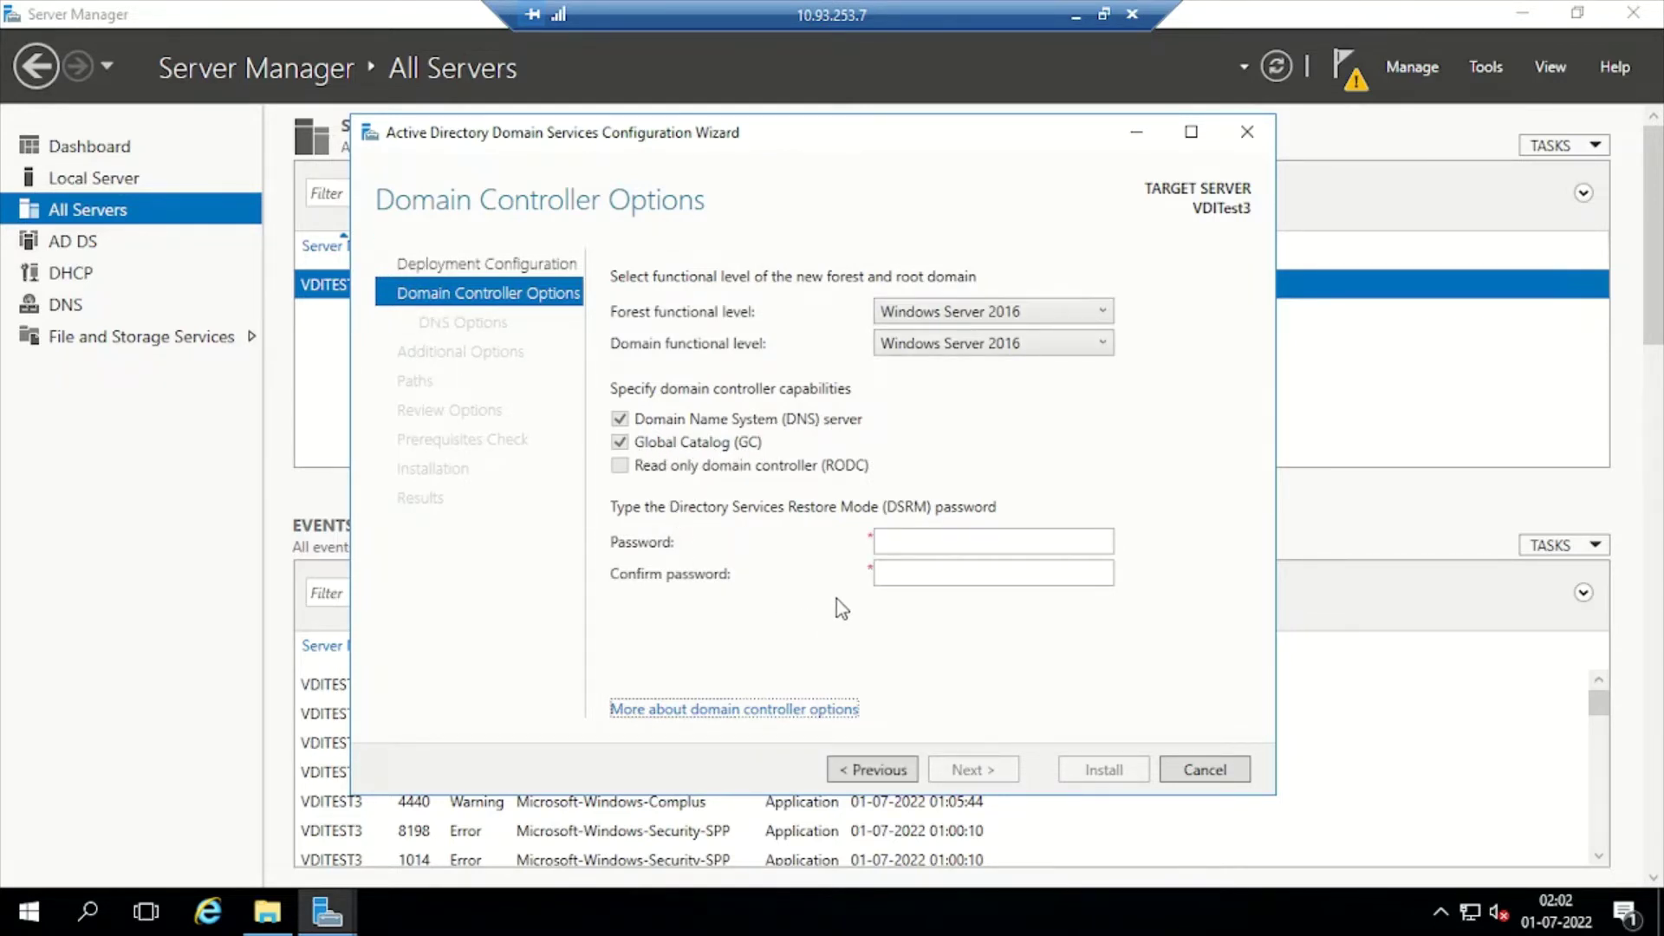
left_click(922, 539)
left_click(899, 544)
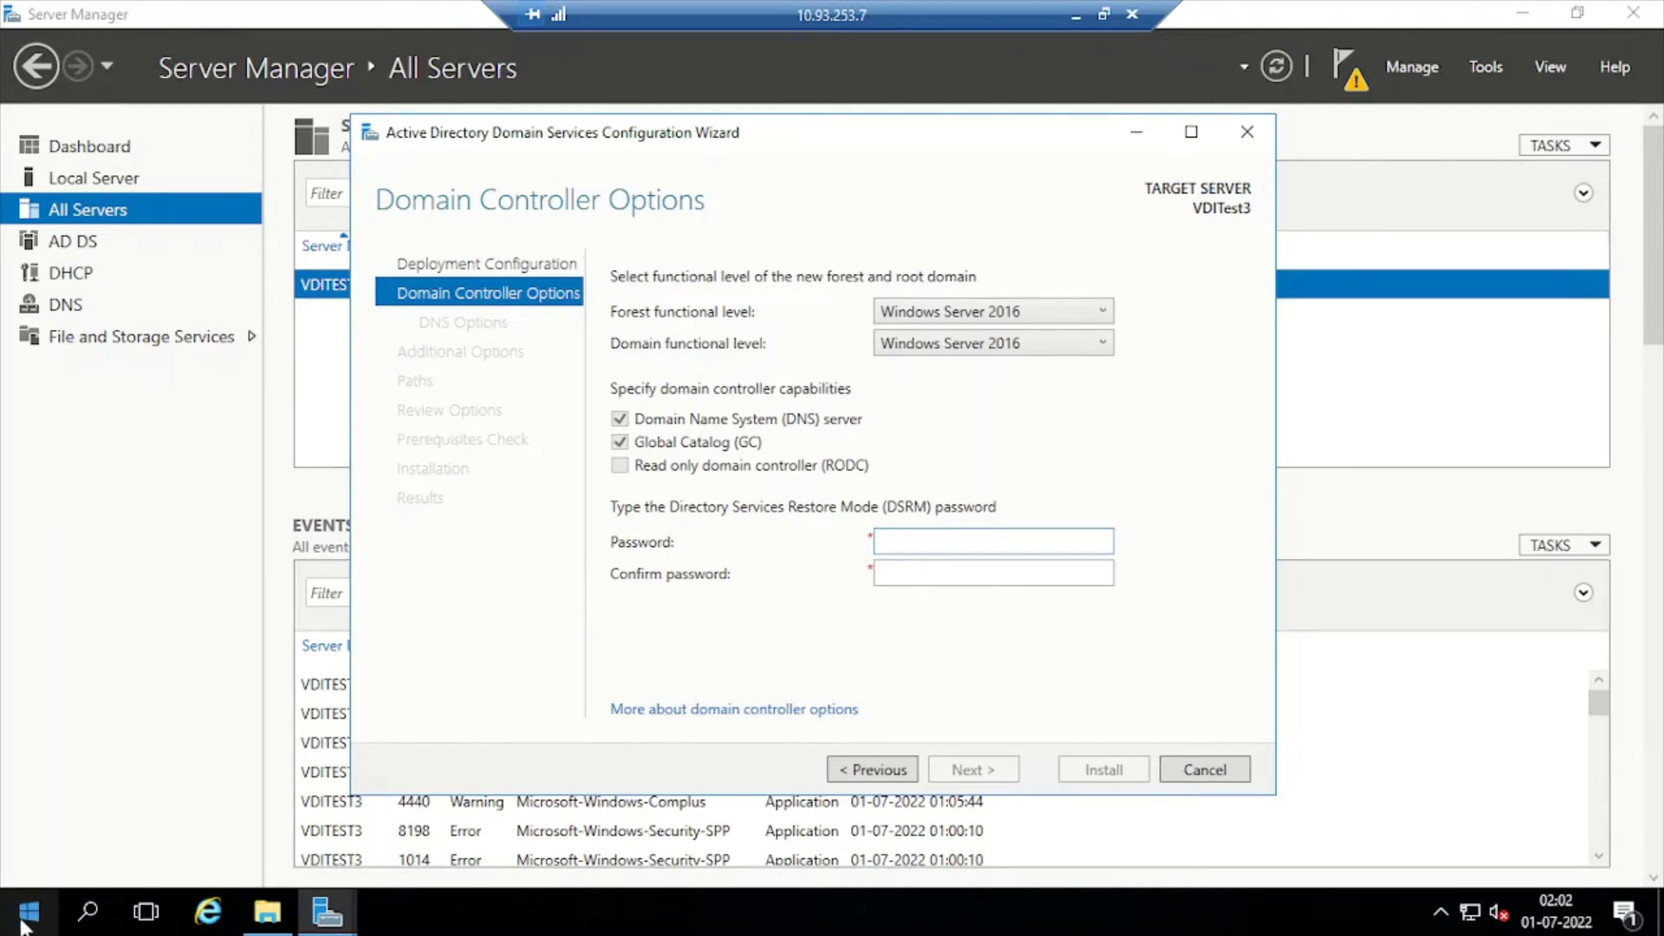
right_click(43, 893)
left_click(115, 796)
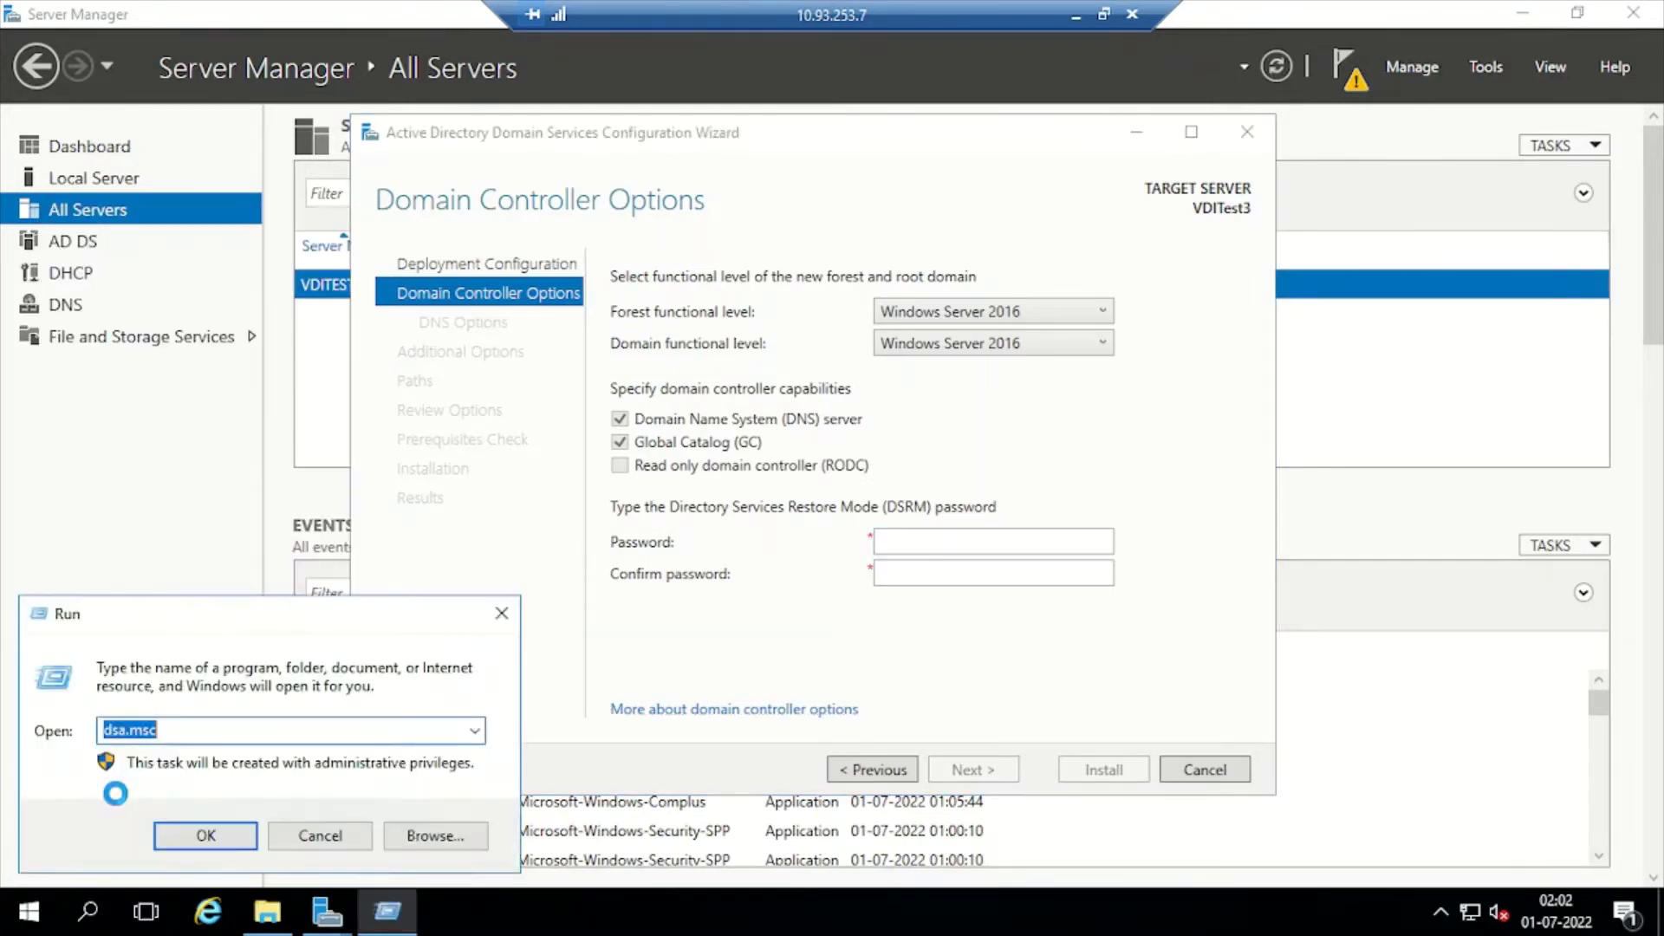
Launch Notepad with the notepad command and place it to the right of the wizard
type("notepad")
key("Return")
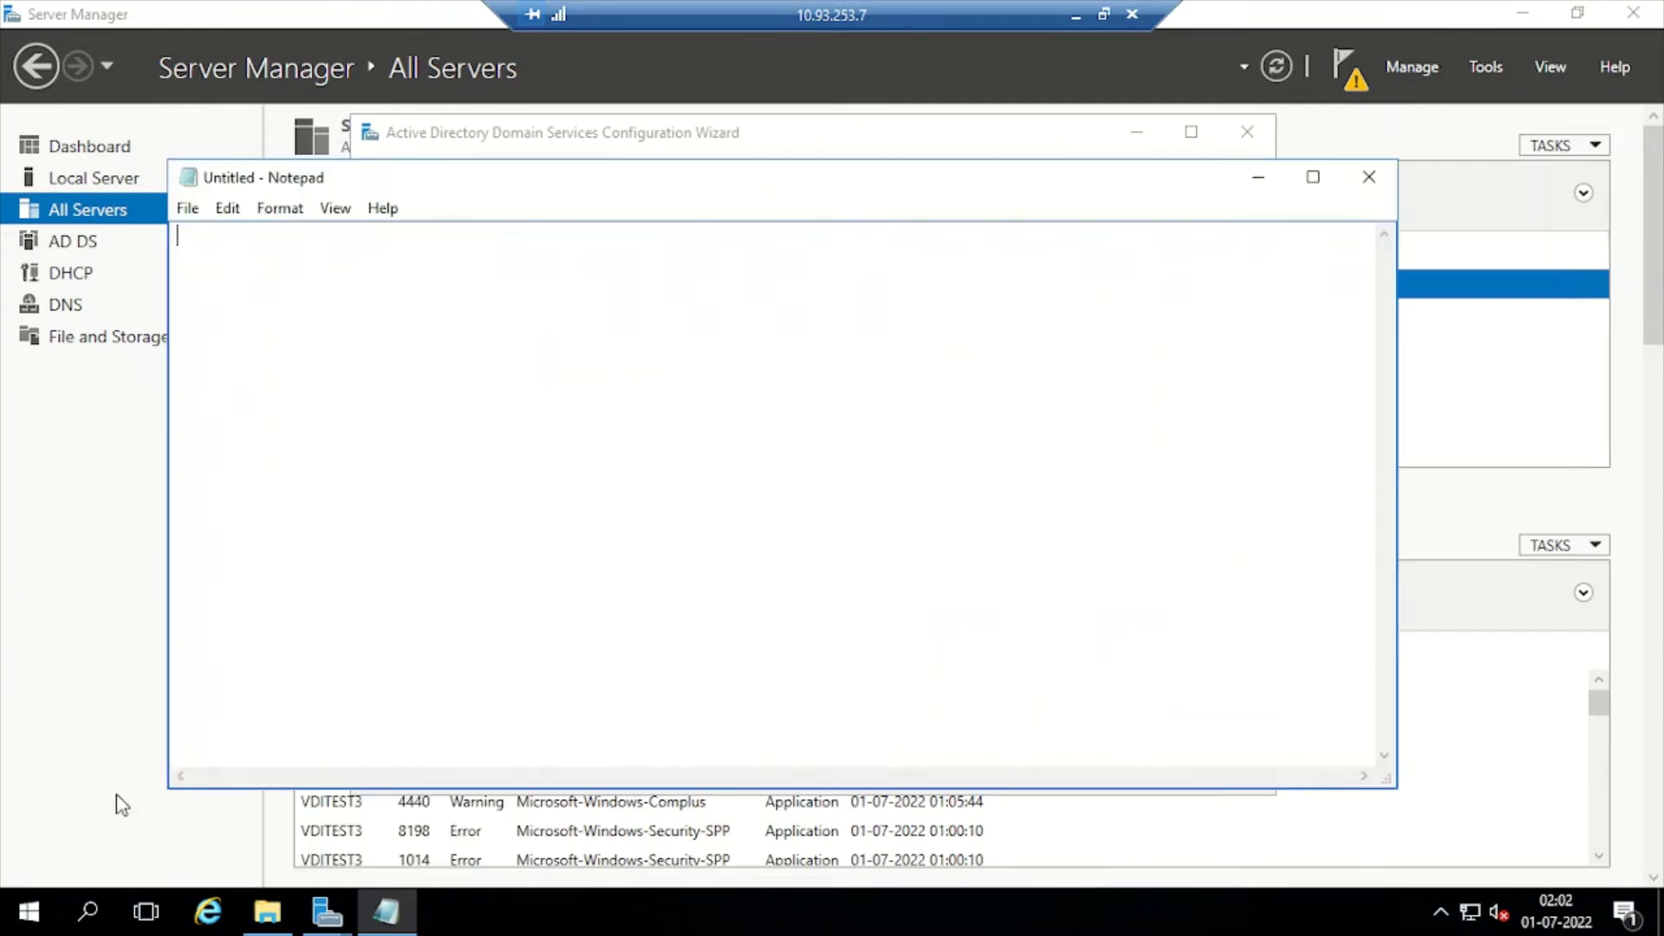
left_click_drag(485, 182, 1323, 298)
left_click_drag(1188, 299, 1301, 271)
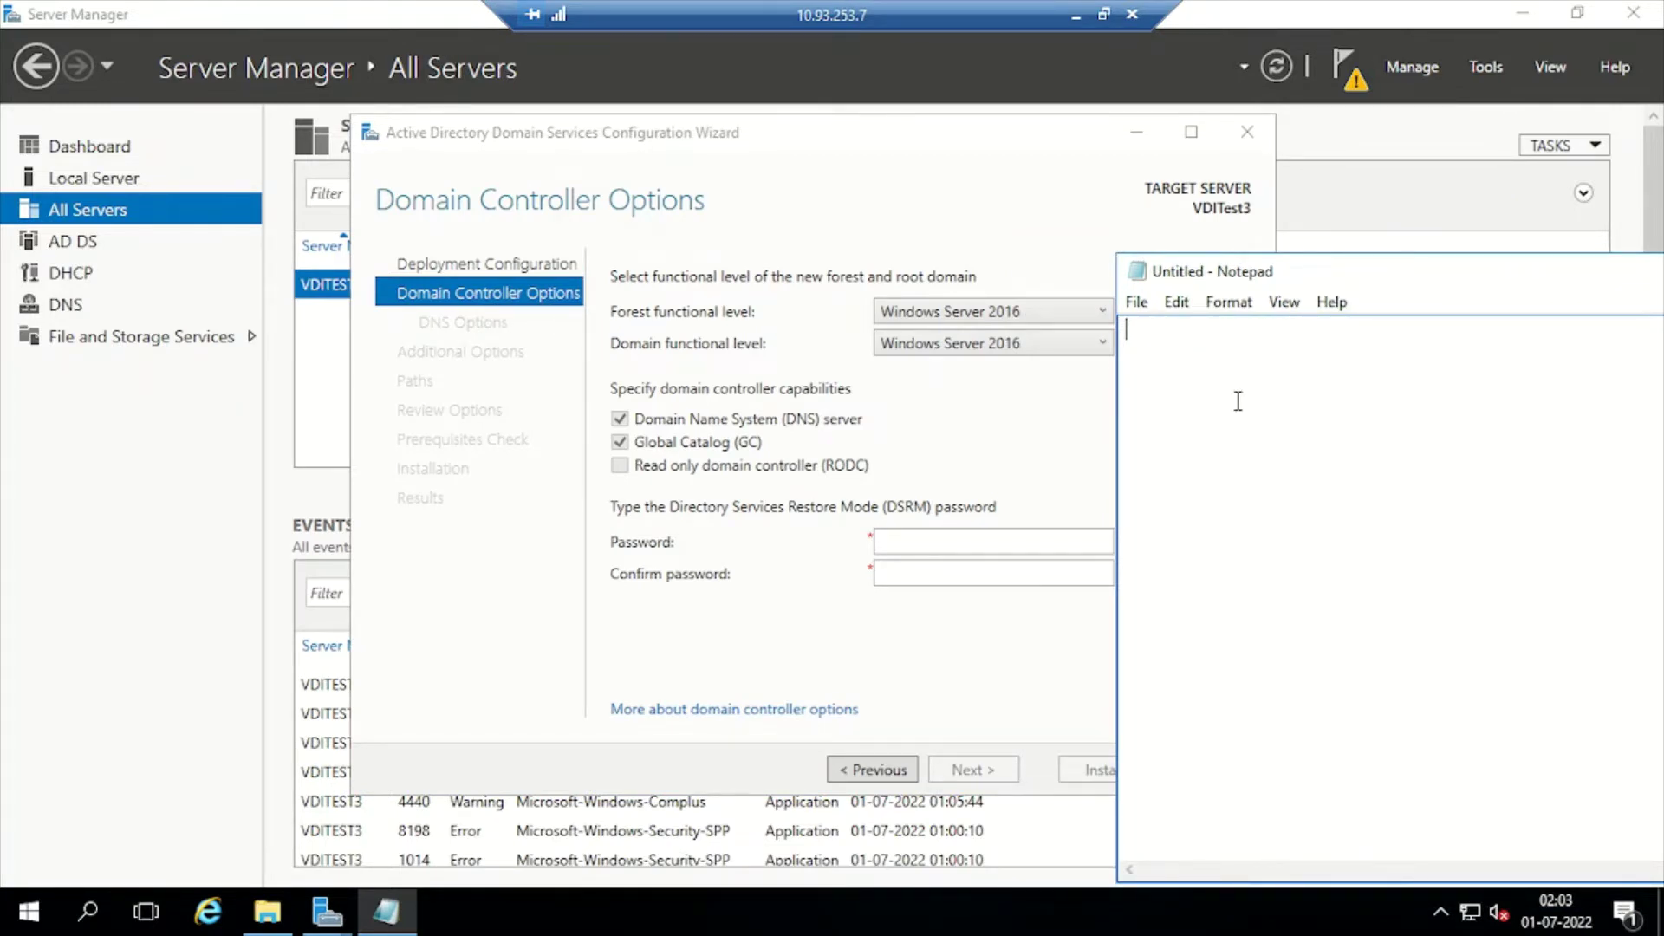
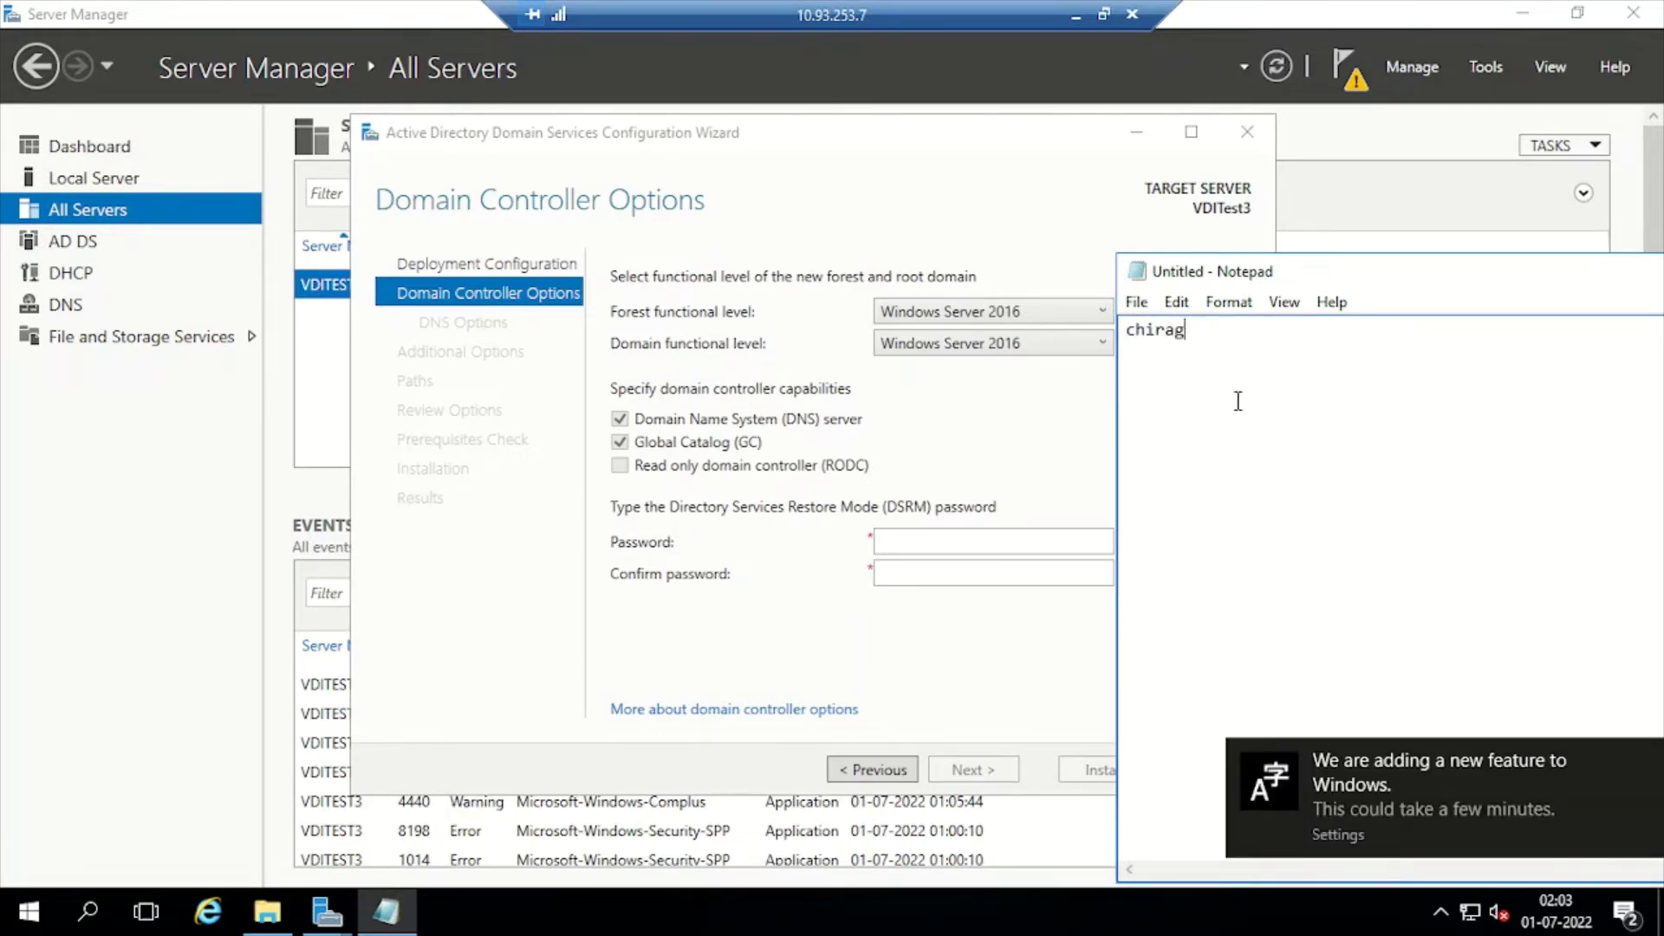
Type the DSRM password with a 'DSRM Password :' heading line above it
key("BackSpace")
key("BackSpace")
key("BackSpace")
key("BackSpace")
key("BackSpace")
key("BackSpace")
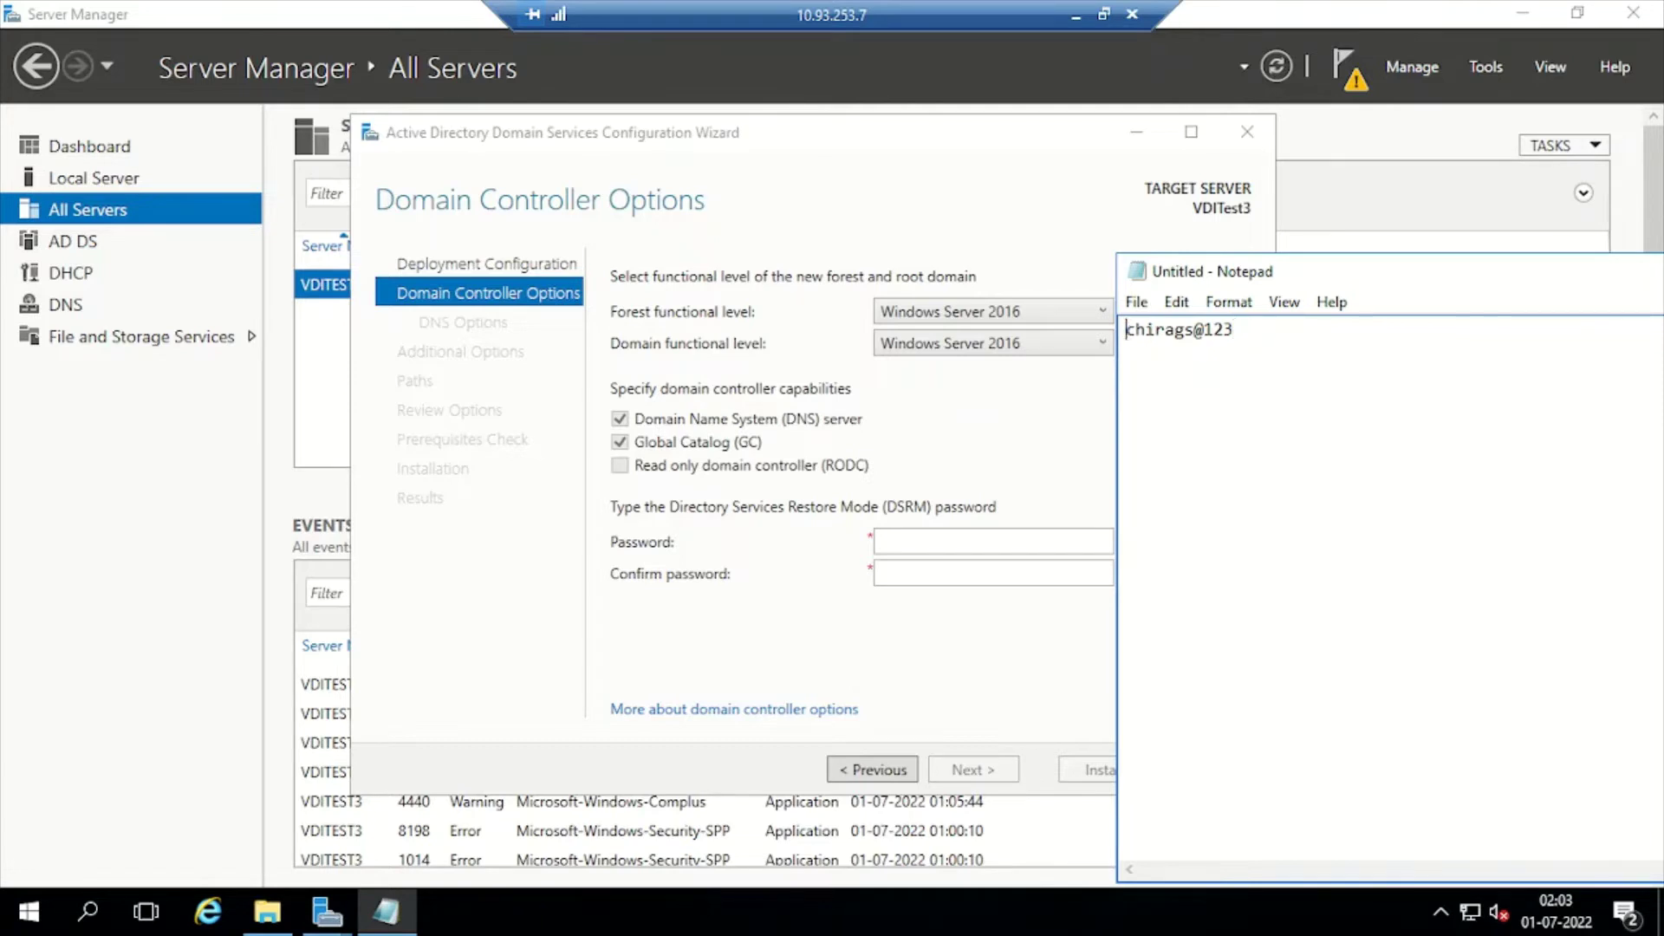
left_click(1126, 329)
key("Return")
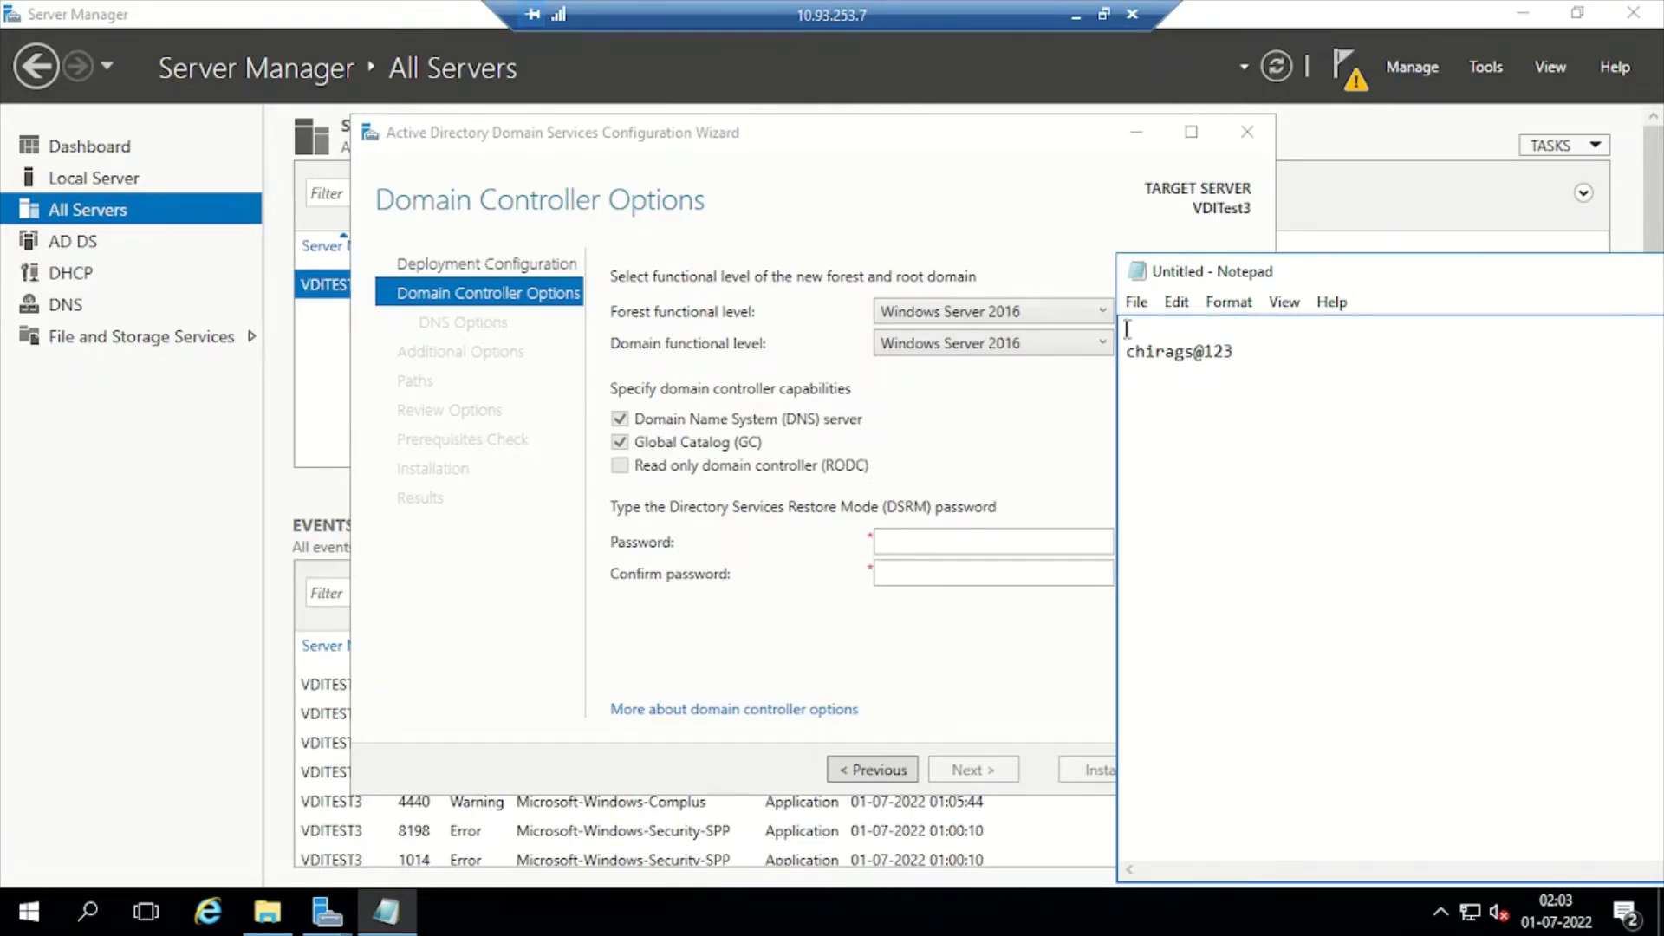
type("DSRM Password")
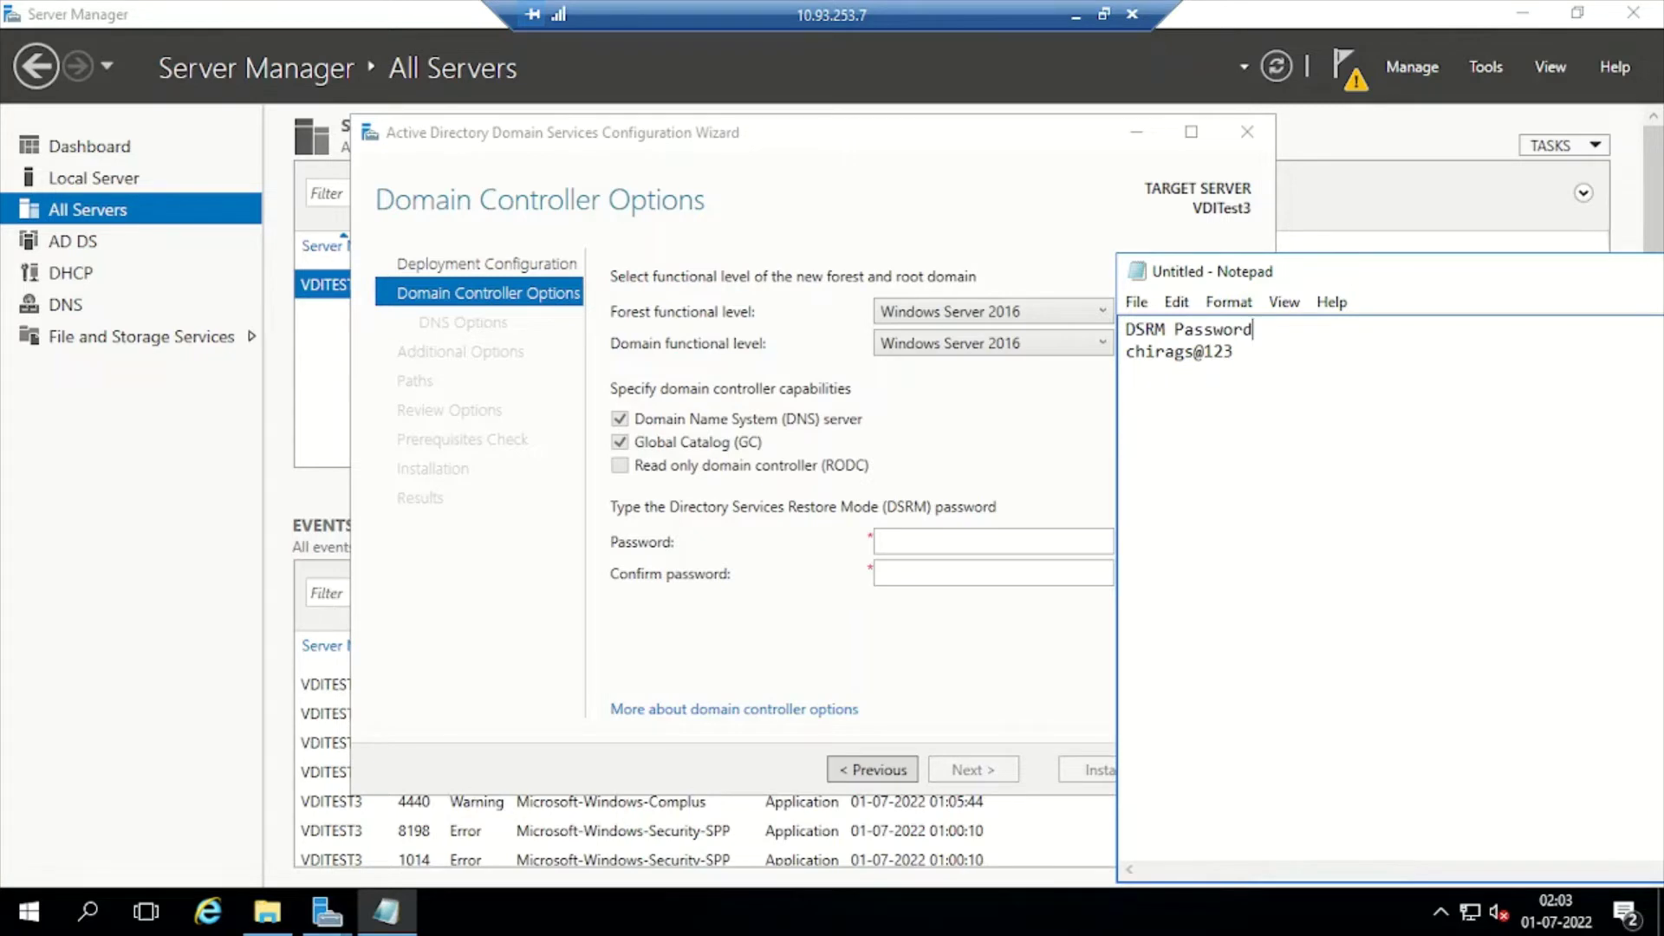
type(" :")
Save the note as Password.txt on the Desktop and select the password text
key("ctrl+s")
left_click(932, 442)
left_click(1022, 719)
key("BackSpace")
type("Passwor")
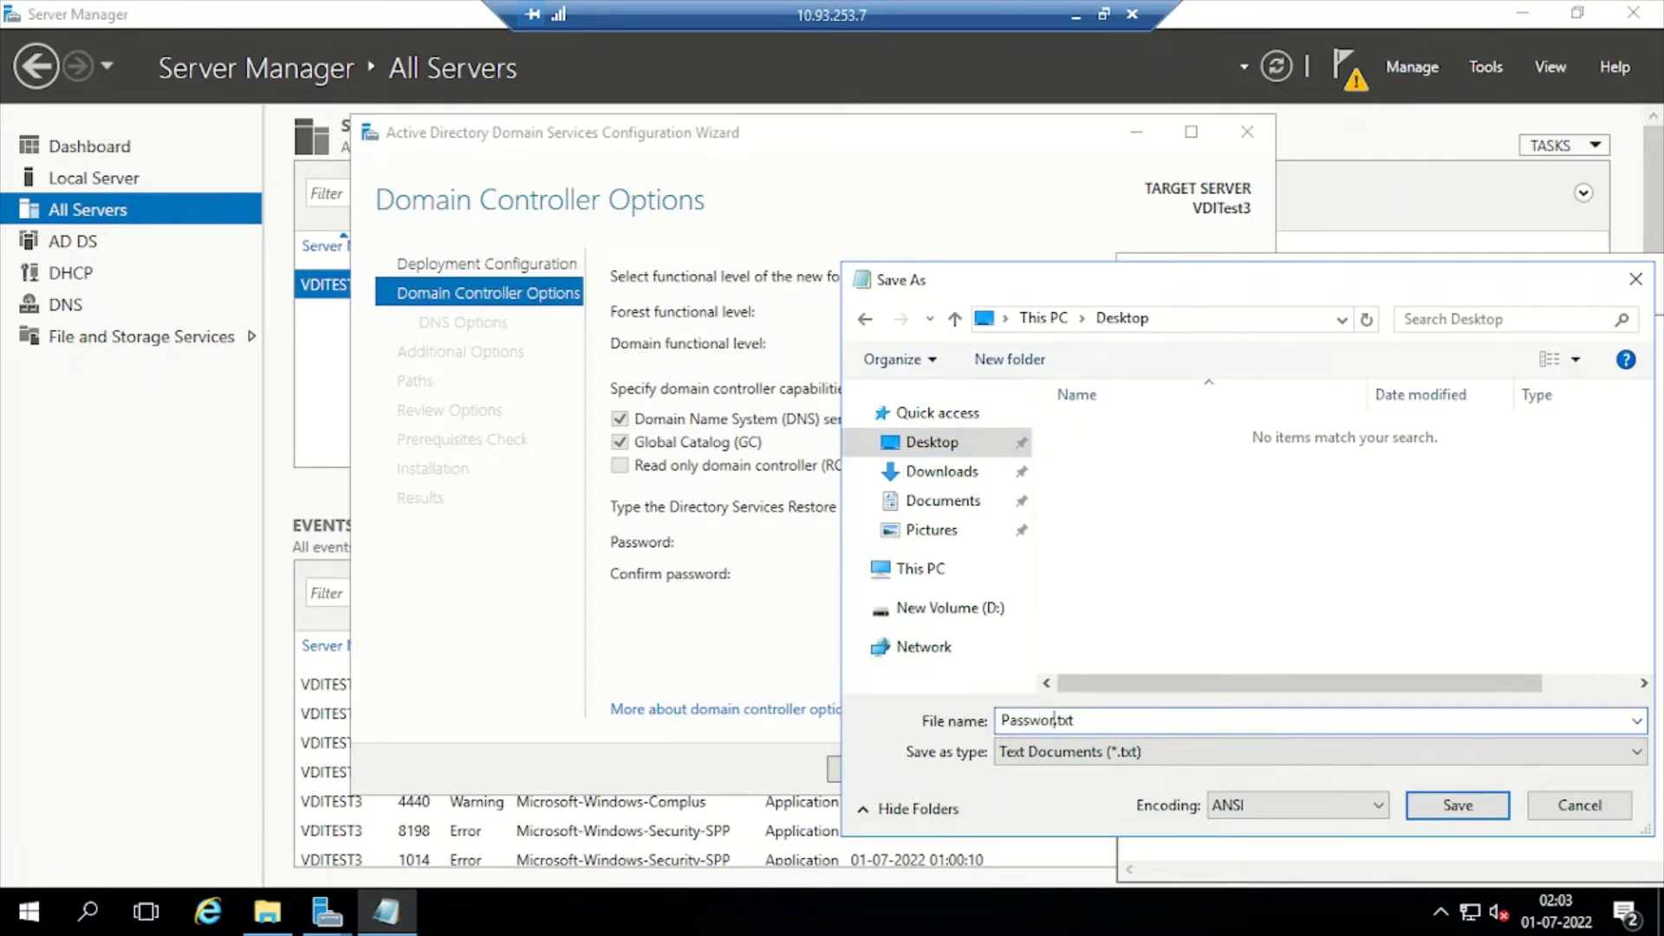
type("d")
key("Return")
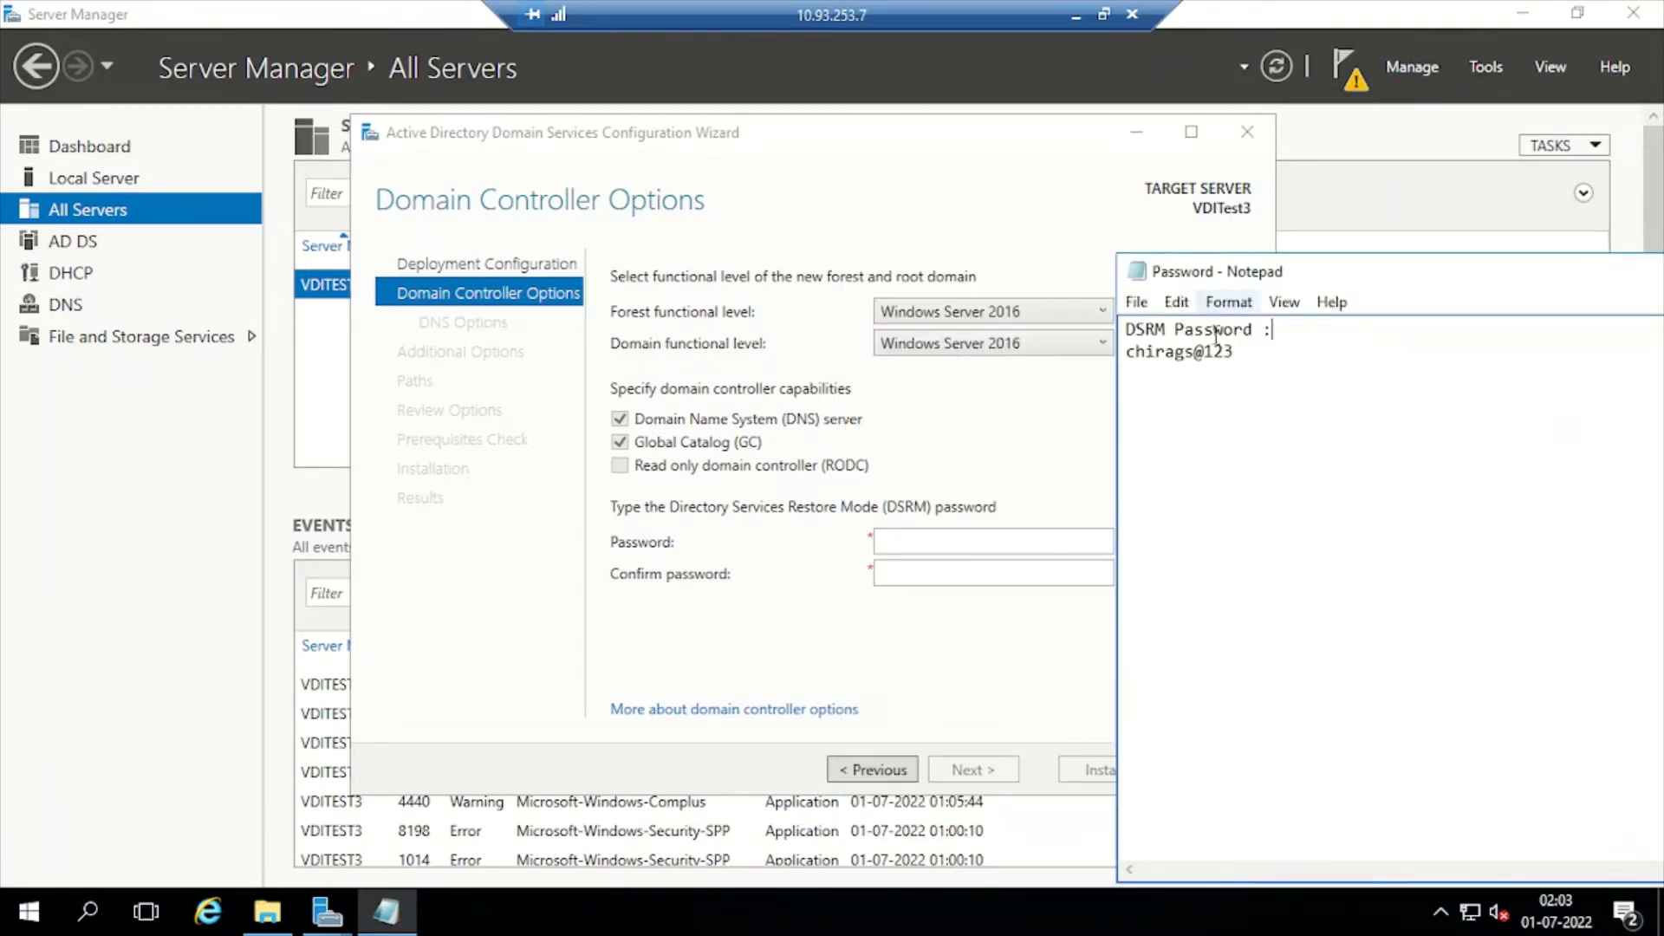
left_click_drag(1241, 354, 1032, 396)
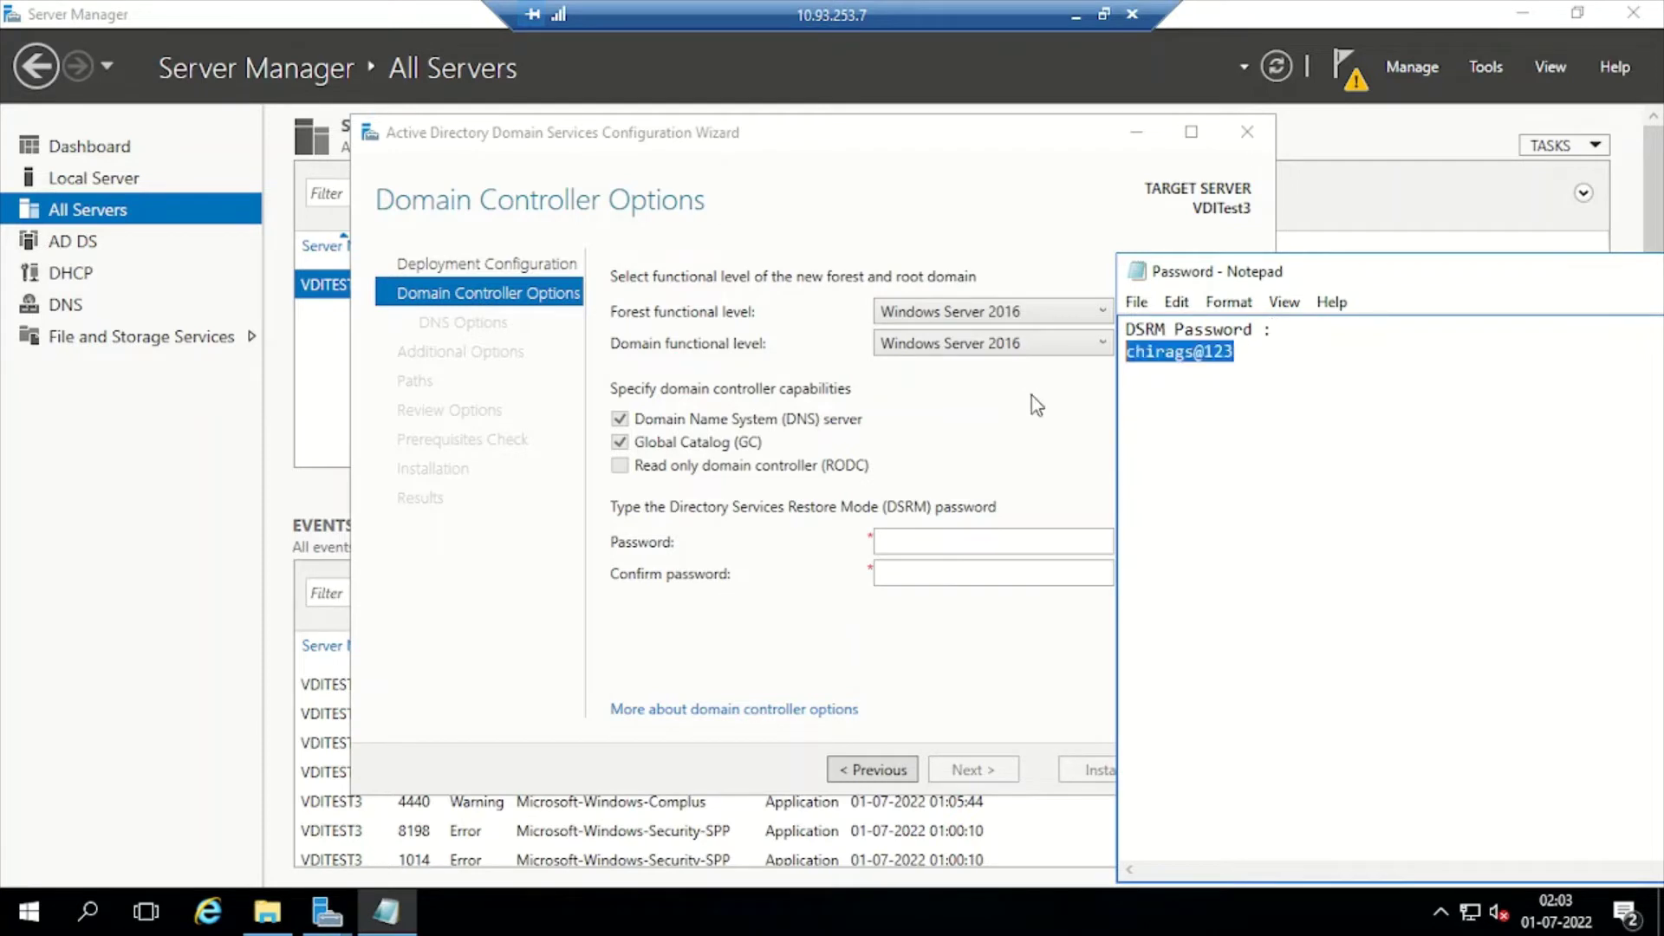
Paste the saved DSRM password into Password and Confirm password, then advance to DNS Options
left_click(955, 534)
key("ctrl+v")
left_click(951, 575)
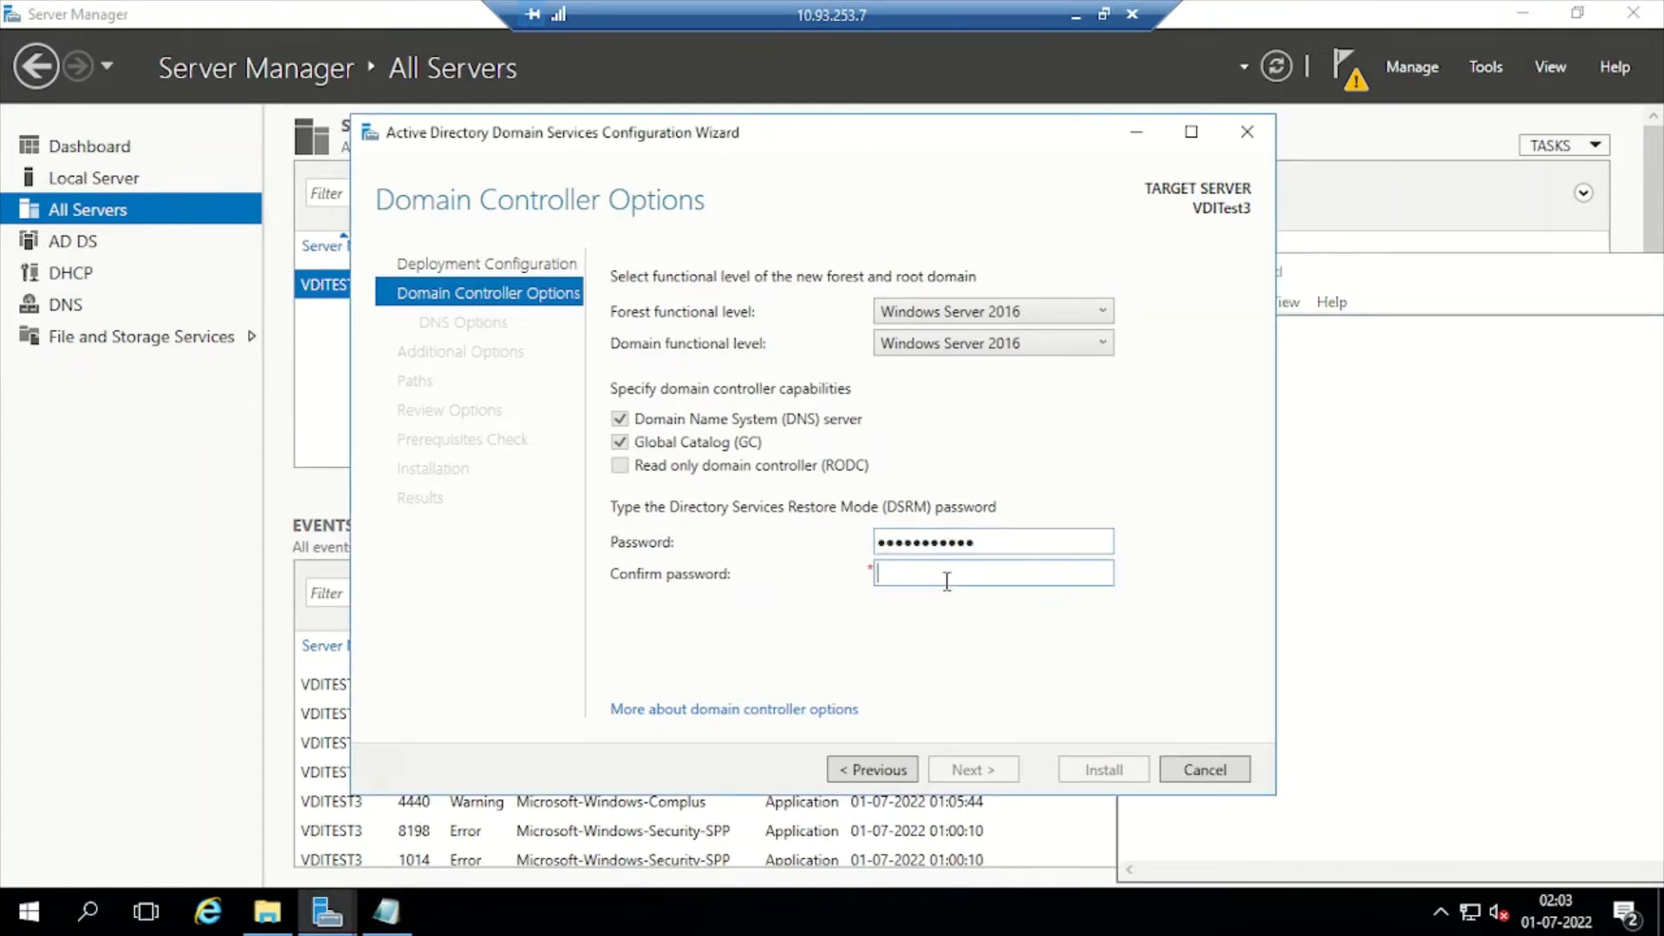
key("ctrl+v")
left_click(987, 774)
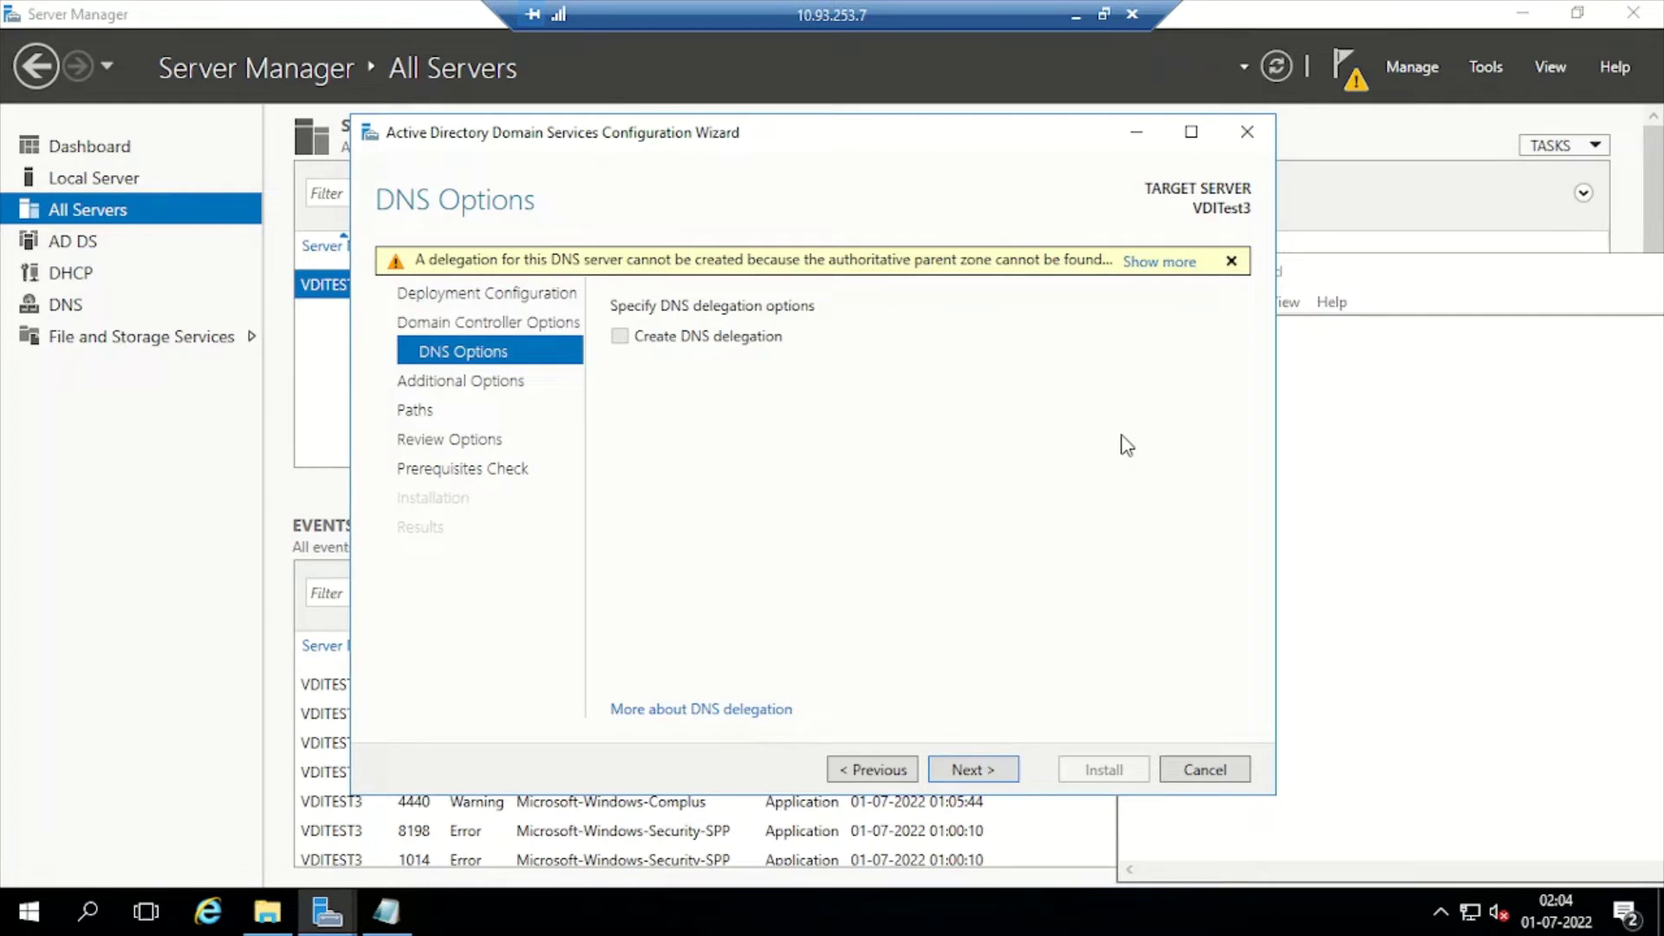
Pass DNS Options, keep NetBIOS name CHIRAGS and the default NTDS/SYSVOL paths, reaching Review Options
left_click(962, 769)
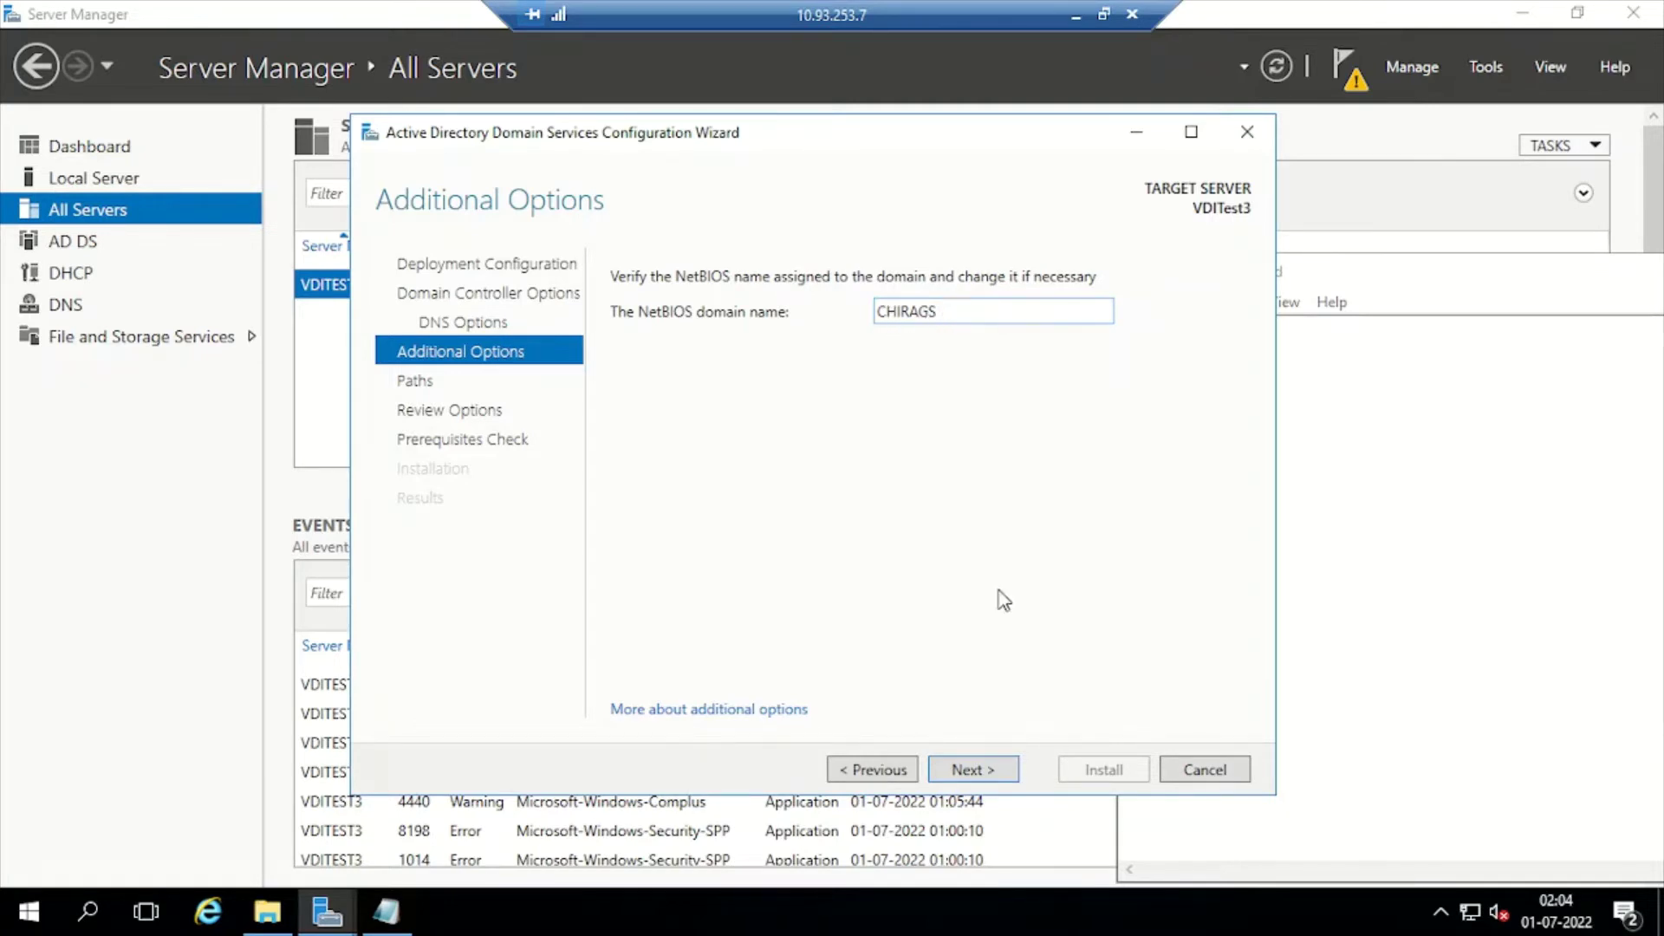
left_click(964, 771)
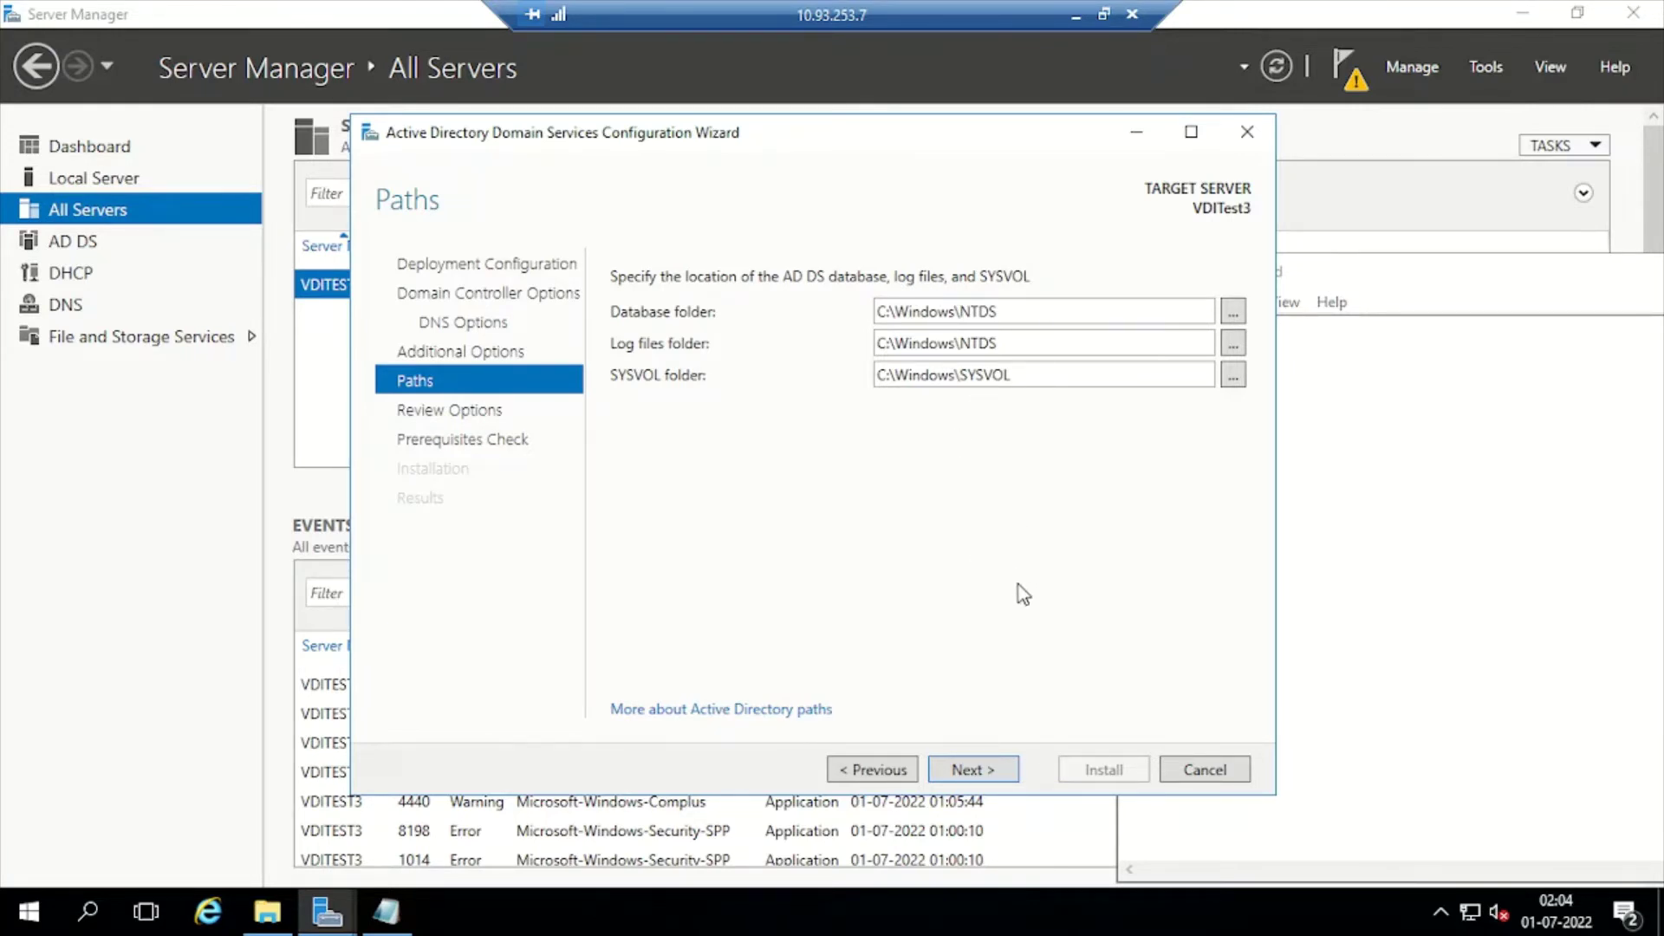
left_click(983, 771)
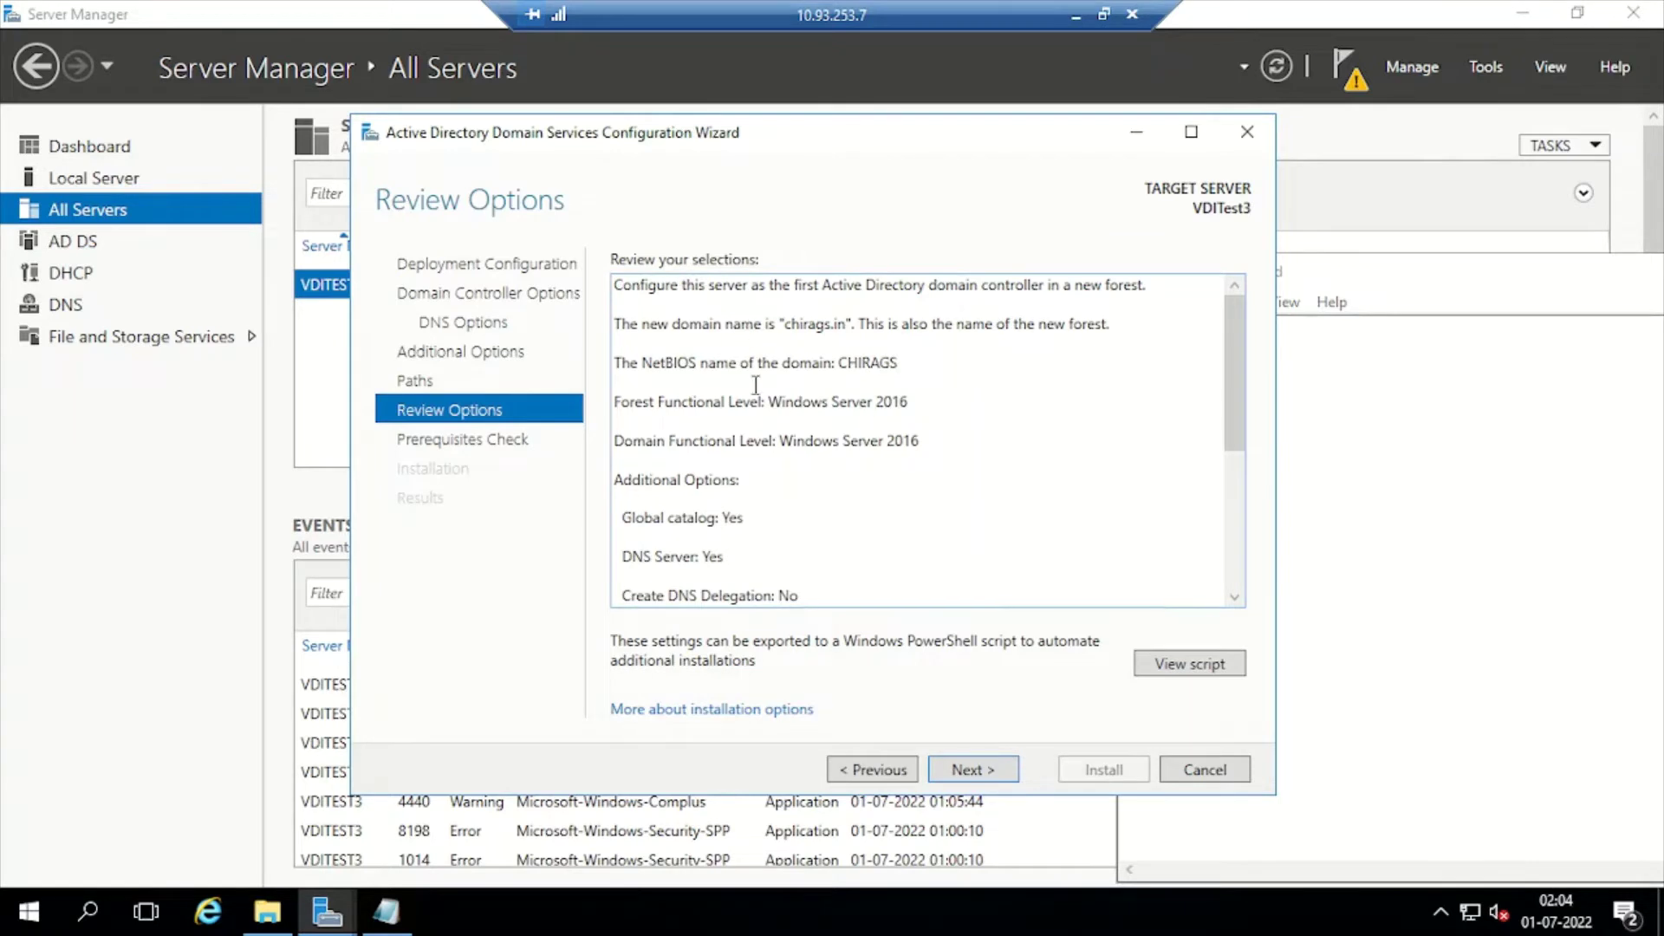
Scroll through the chirags.in review summary and run the prerequisites check until it passes
scroll(754, 375, "down", 5)
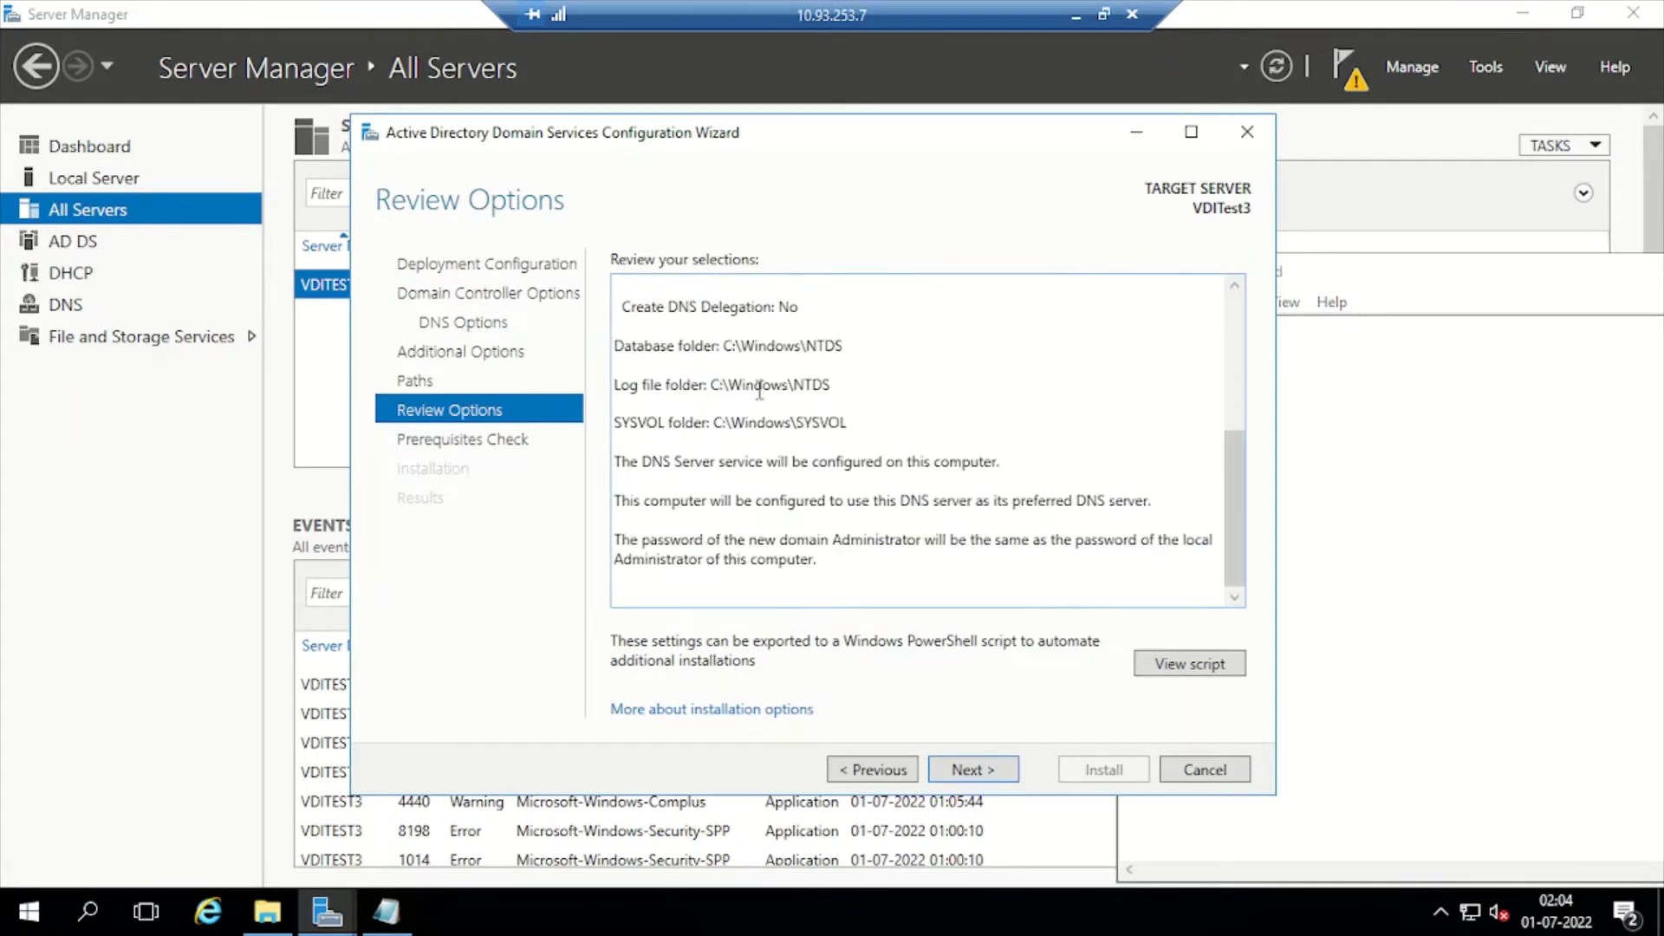
scroll(757, 390, "up", 5)
scroll(753, 434, "down", 2)
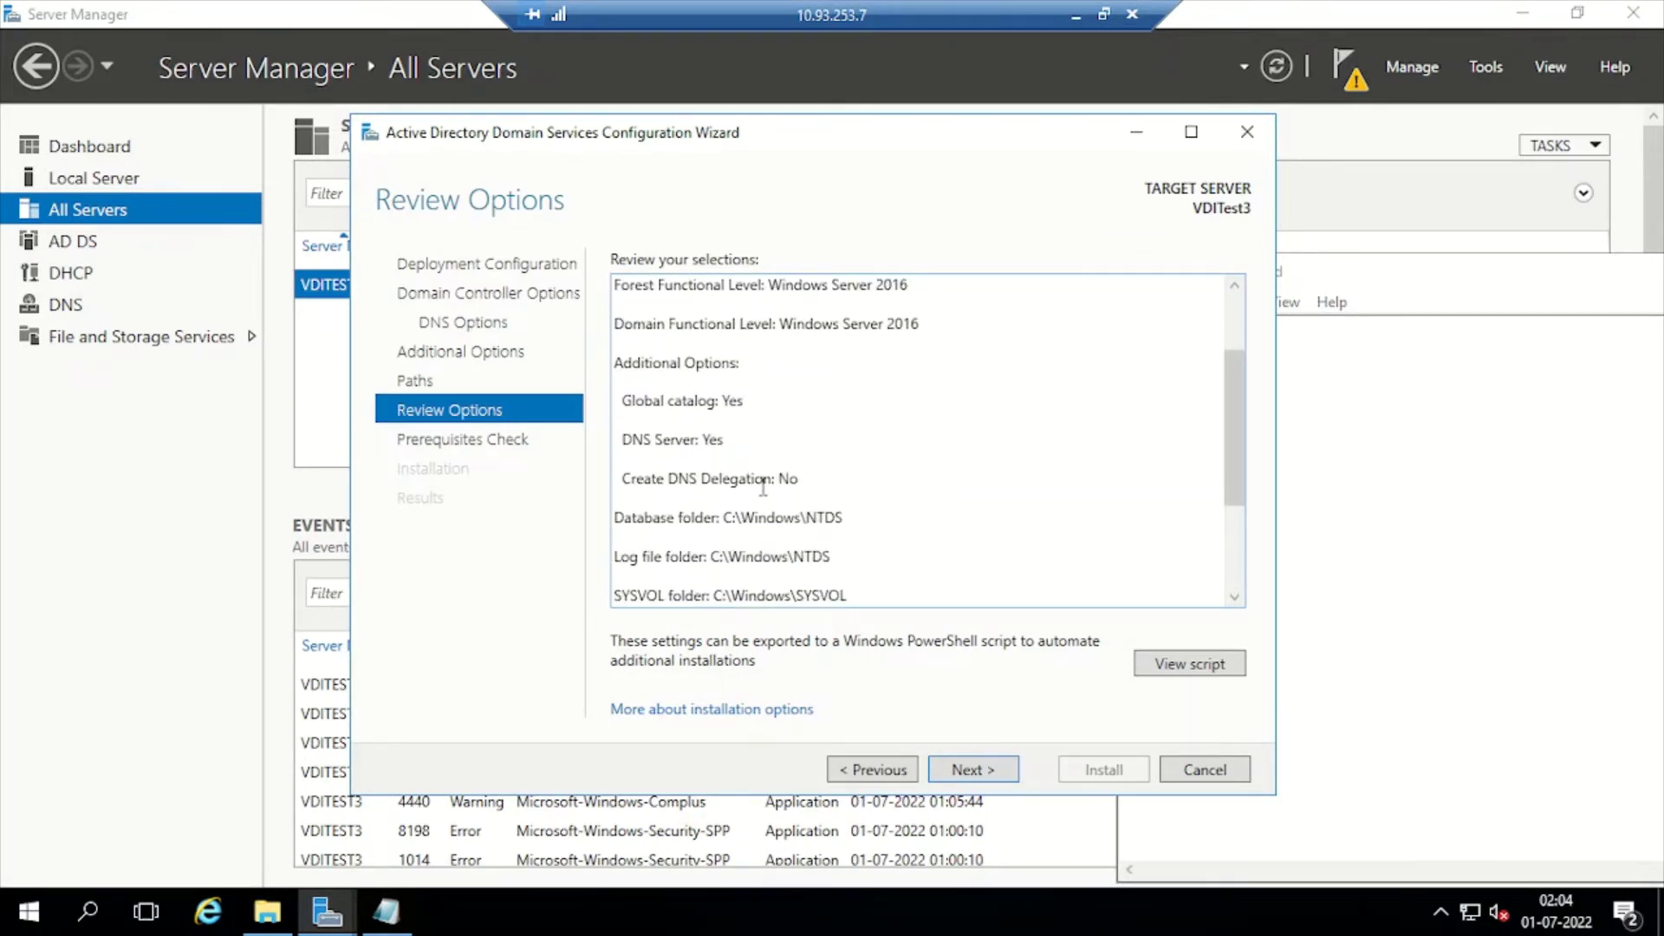
scroll(923, 512, "down", 3)
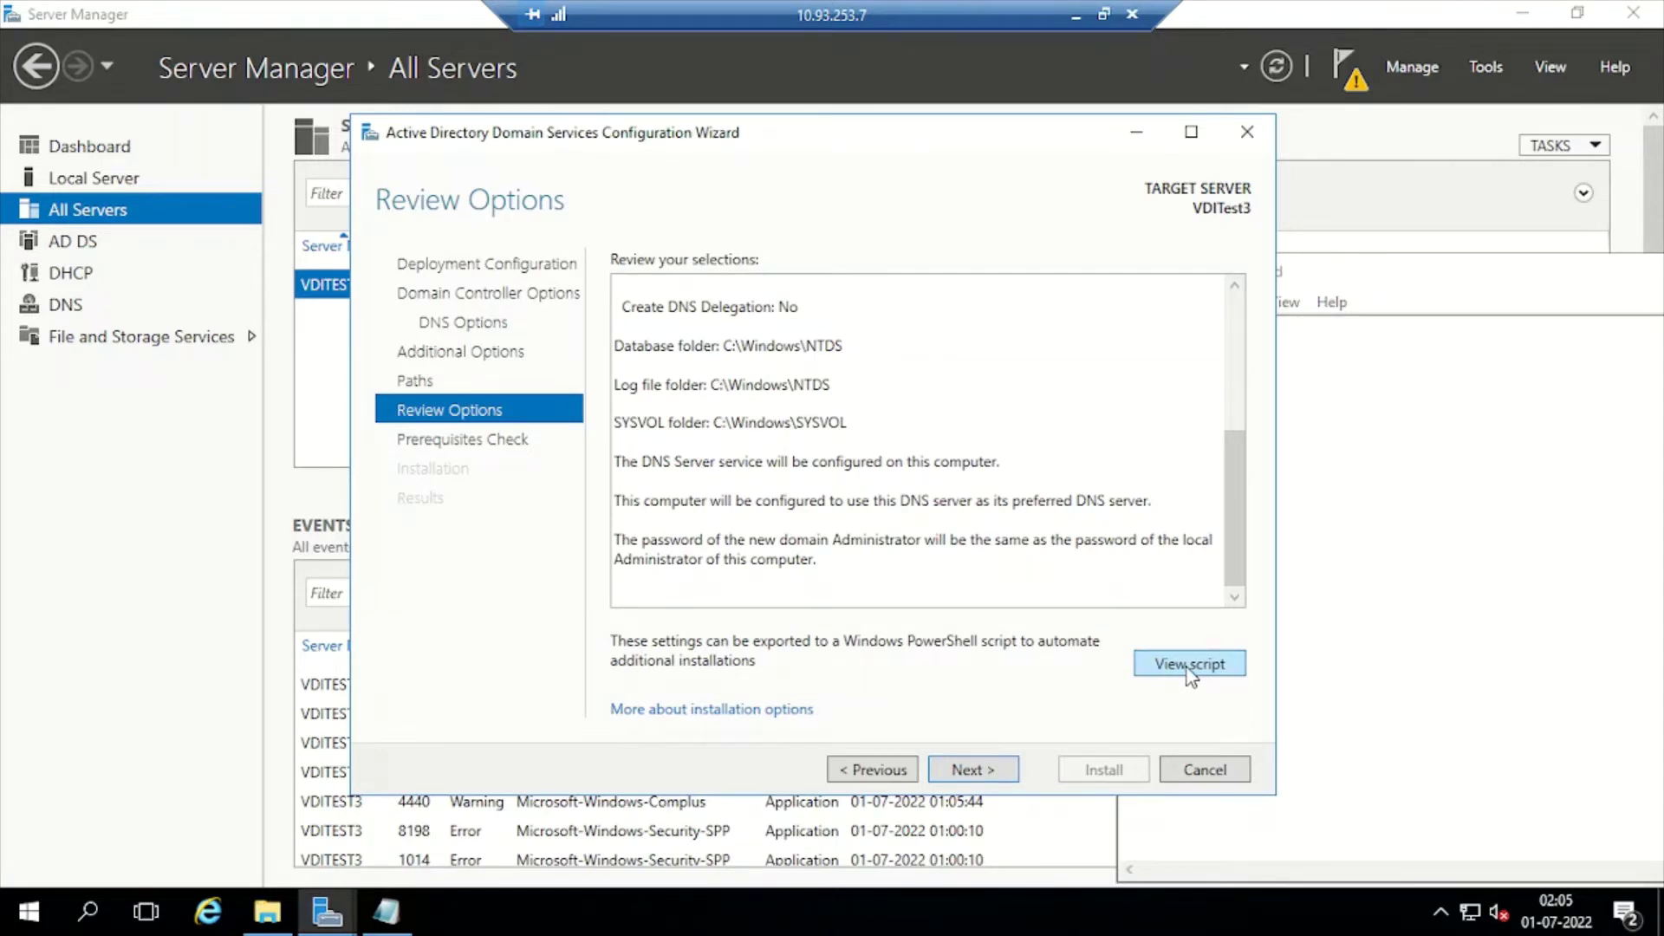
left_click(973, 769)
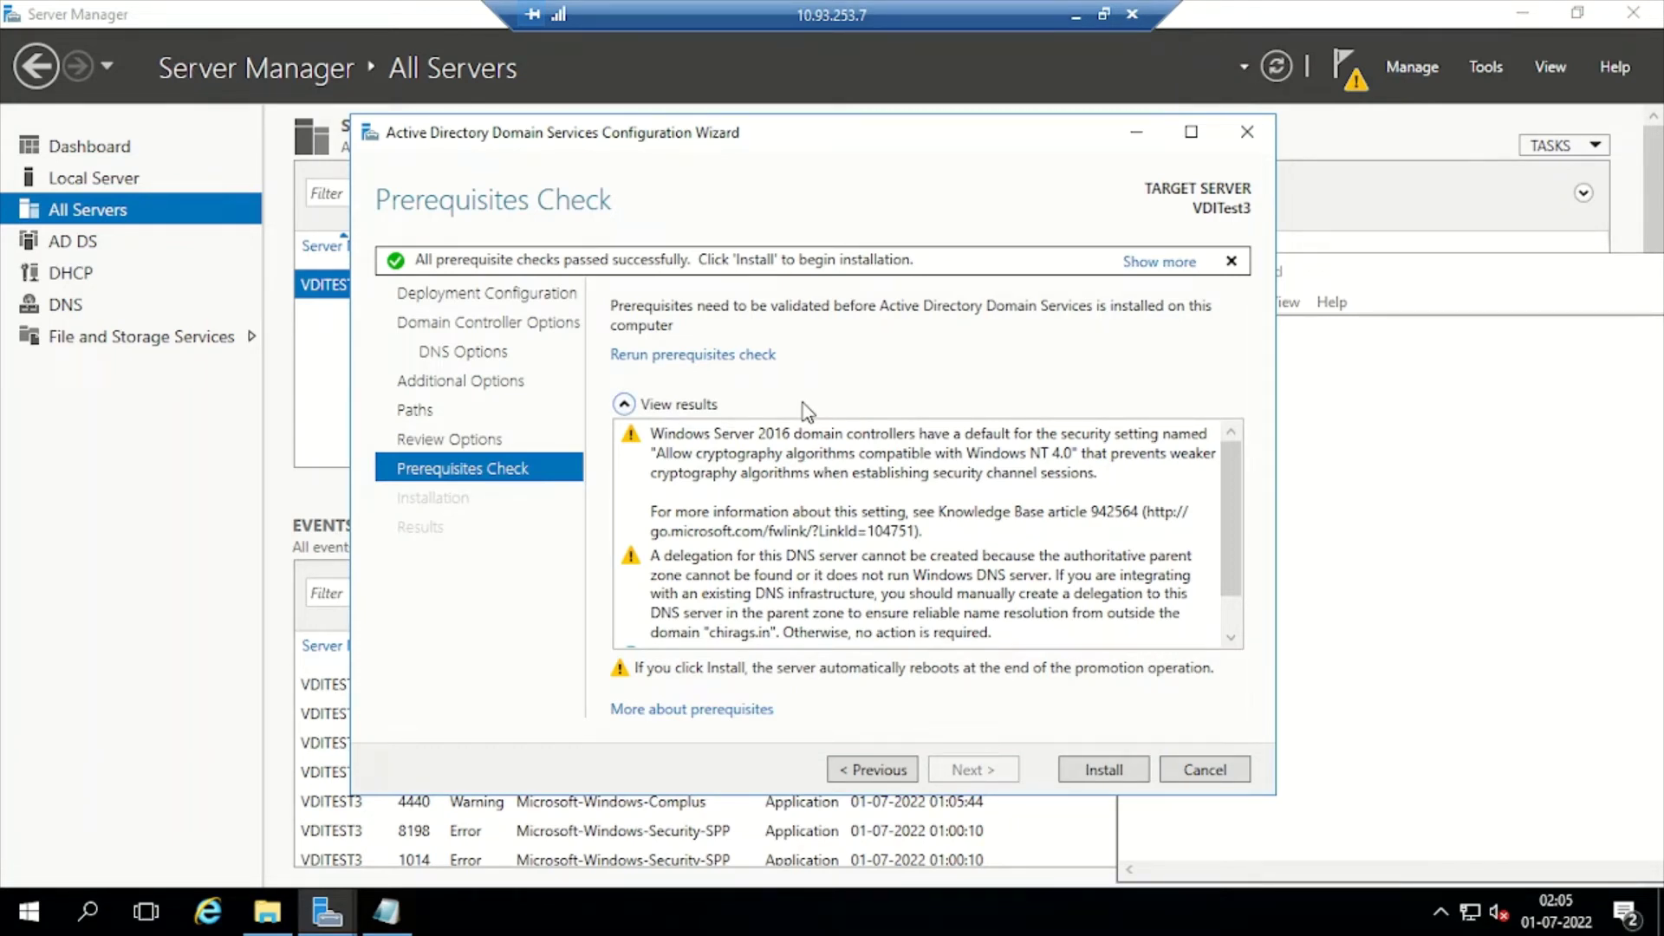
Review the passed prerequisites and click Install to begin promoting the server to domain controller
scroll(755, 520, "down", 1)
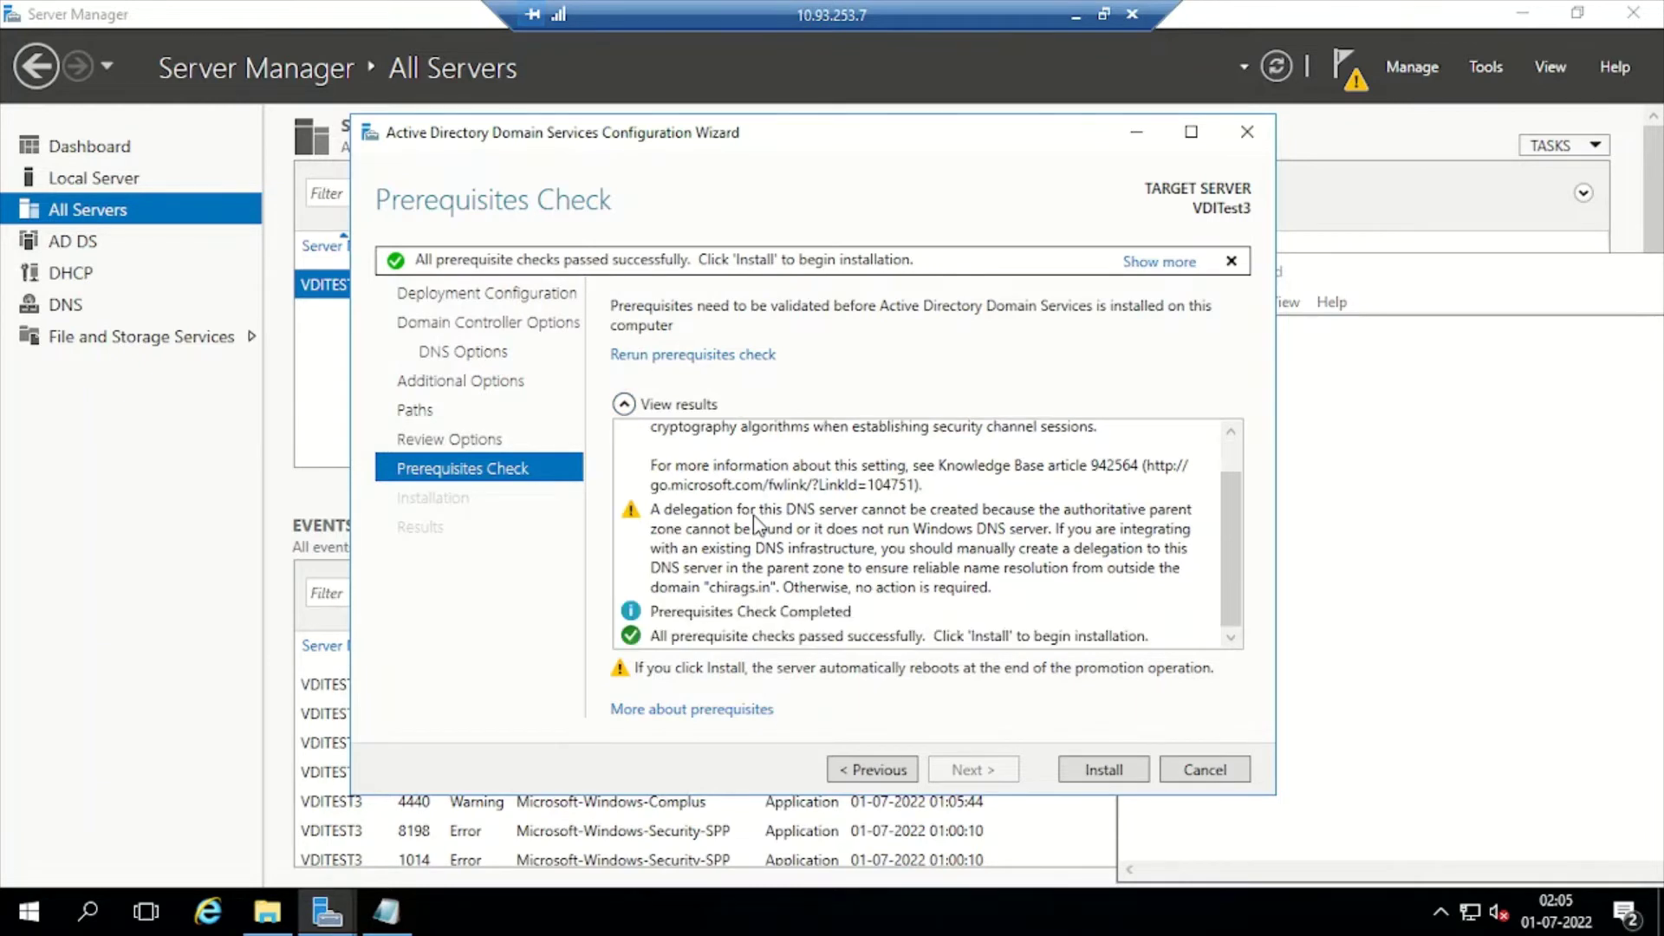
scroll(761, 544, "up", 1)
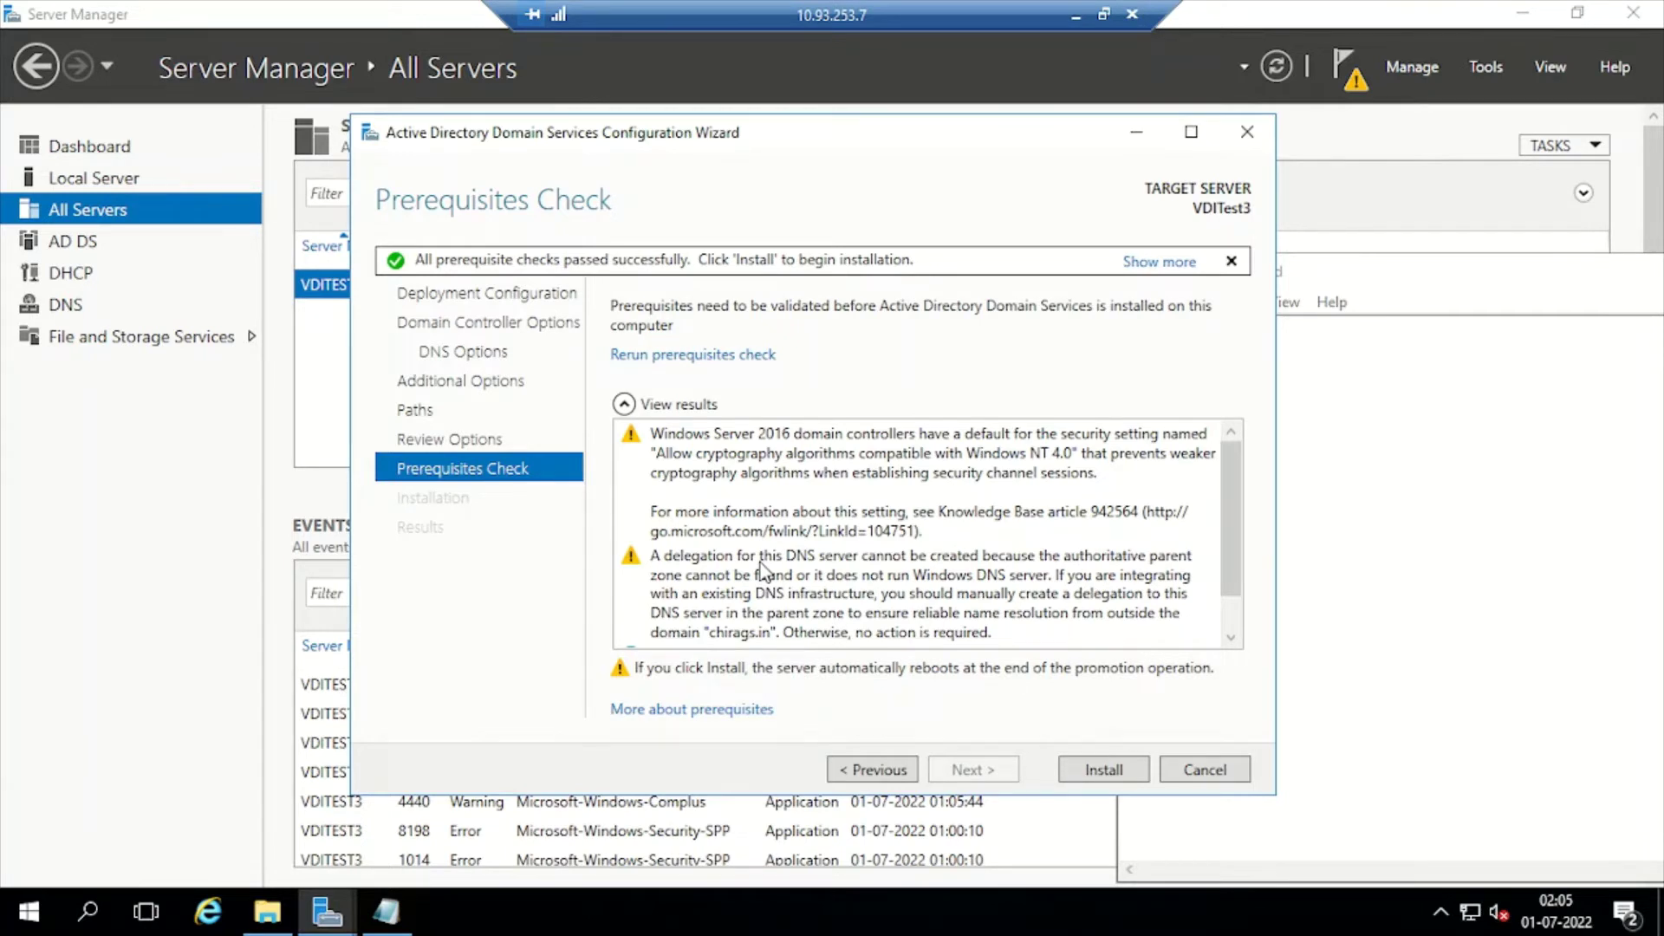
left_click(1117, 777)
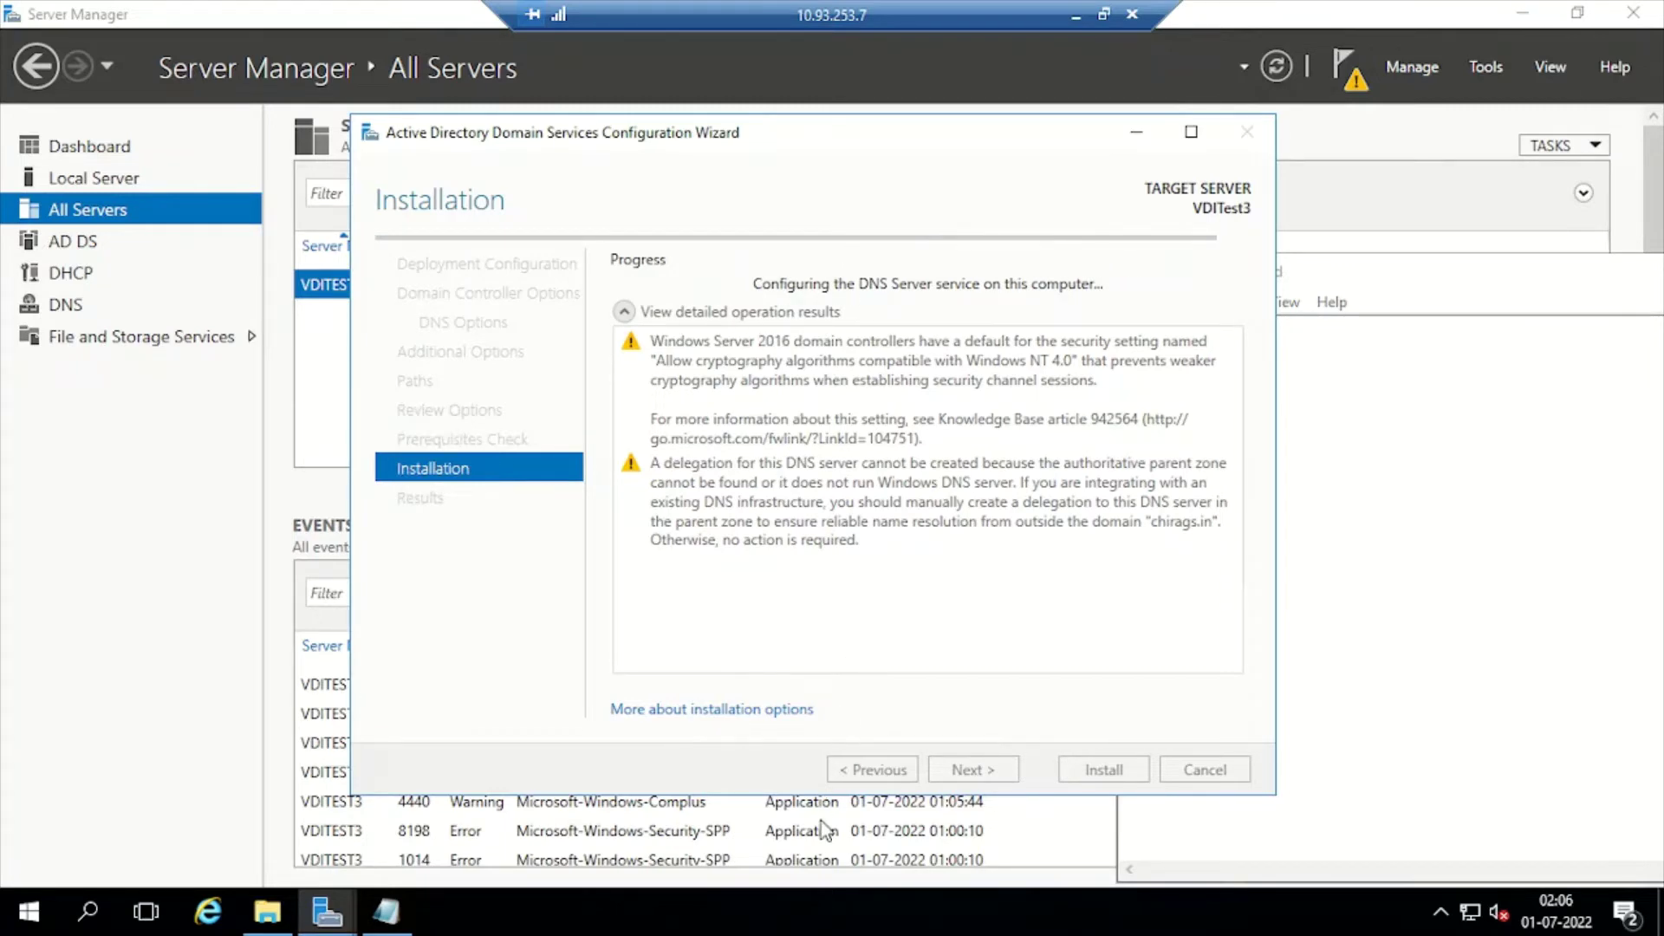
Switch the taskbar Clock system icon off, close Settings, and minimize the remote session
right_click(802, 924)
left_click(855, 892)
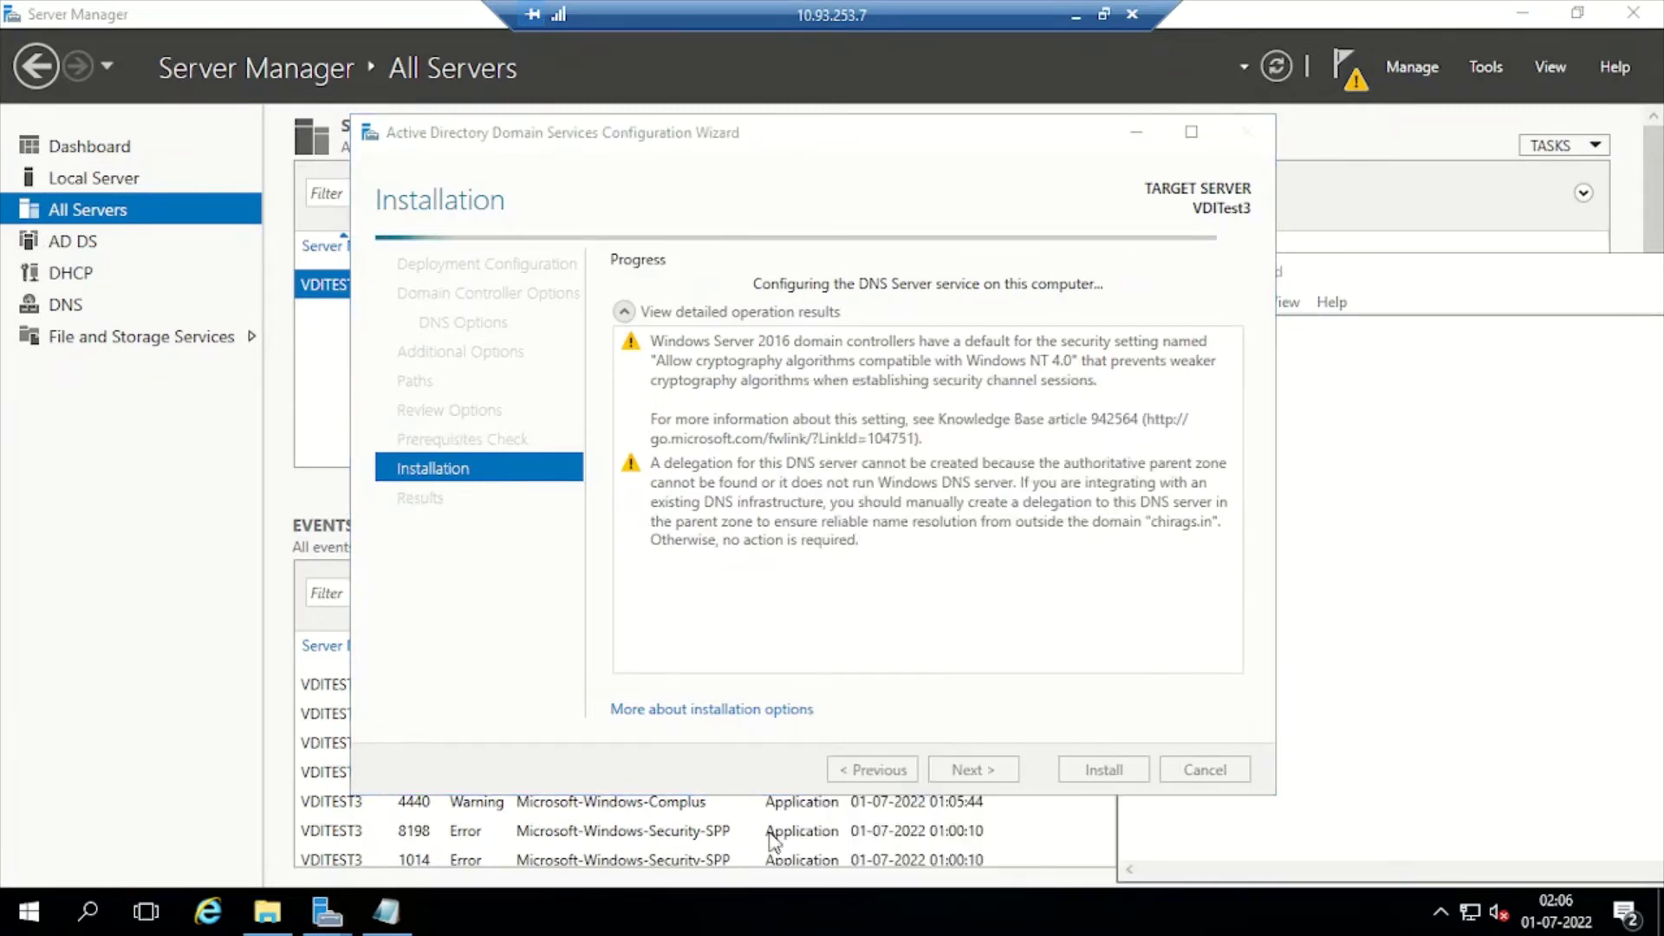
scroll(579, 638, "down", 5)
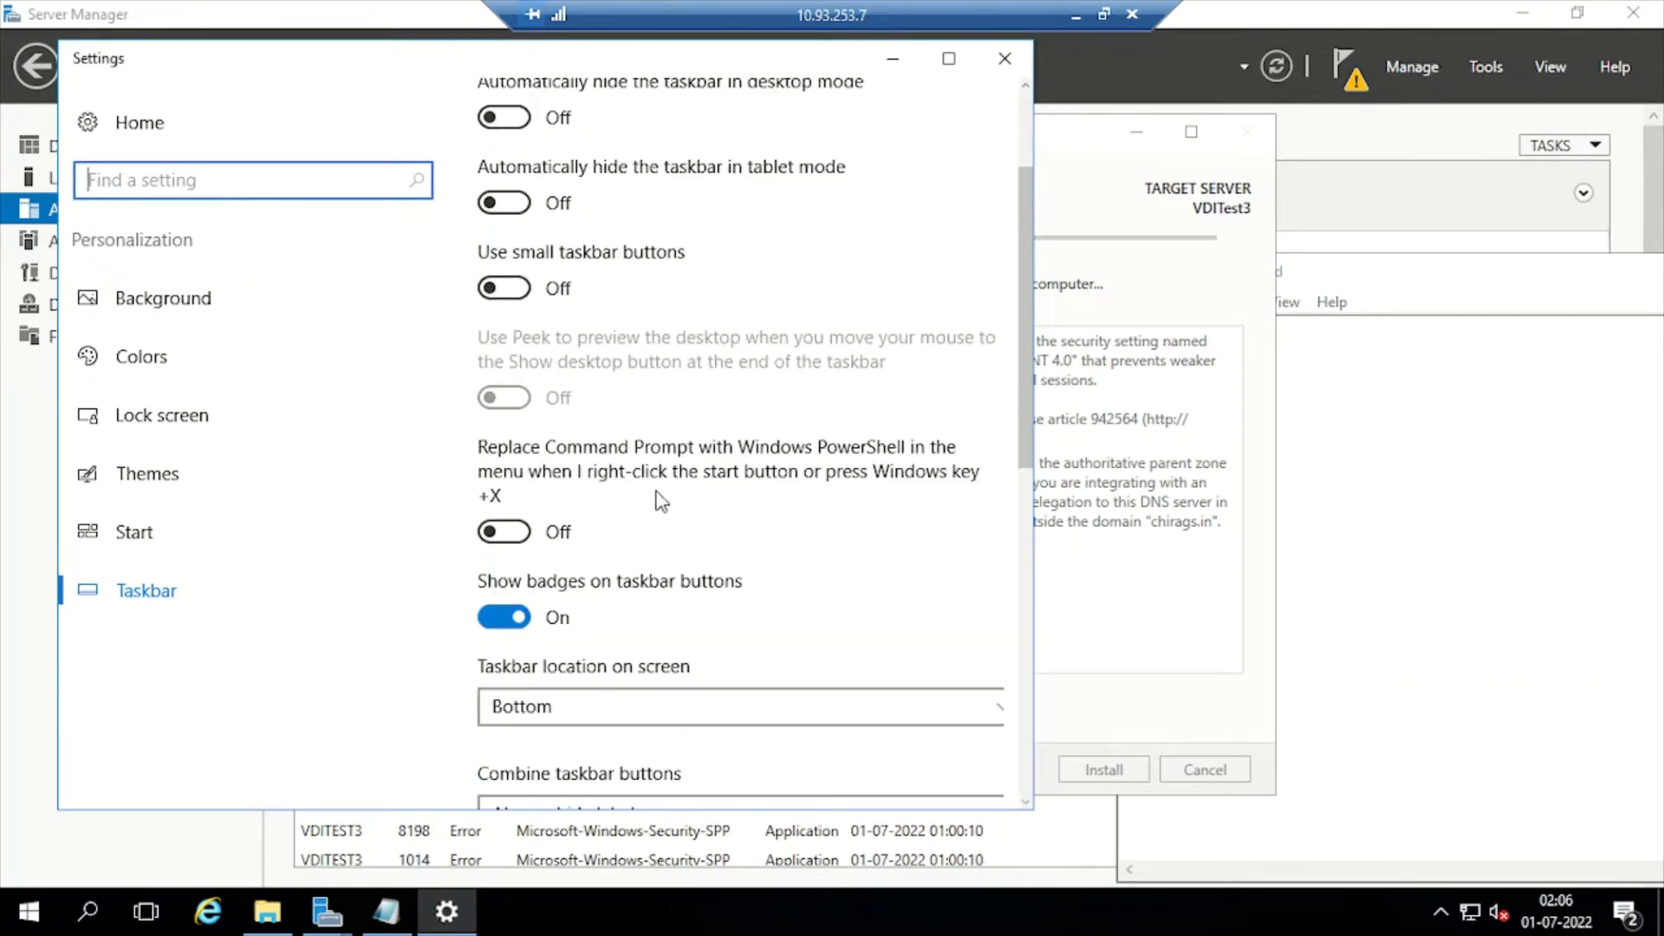
left_click(585, 646)
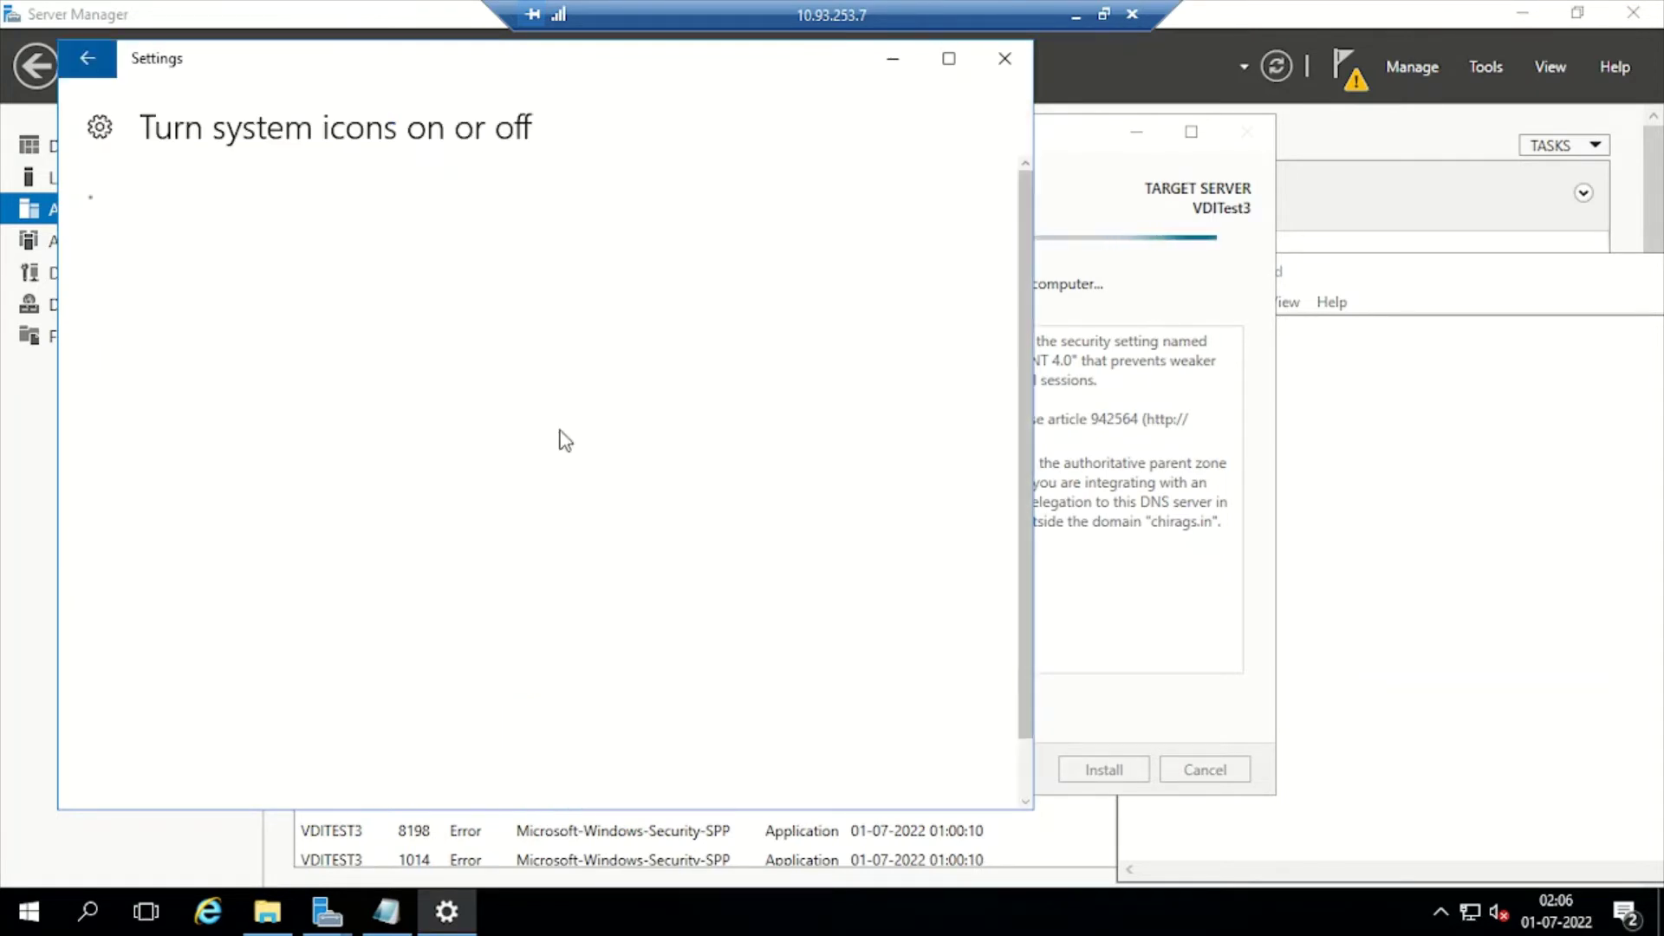
left_click(563, 212)
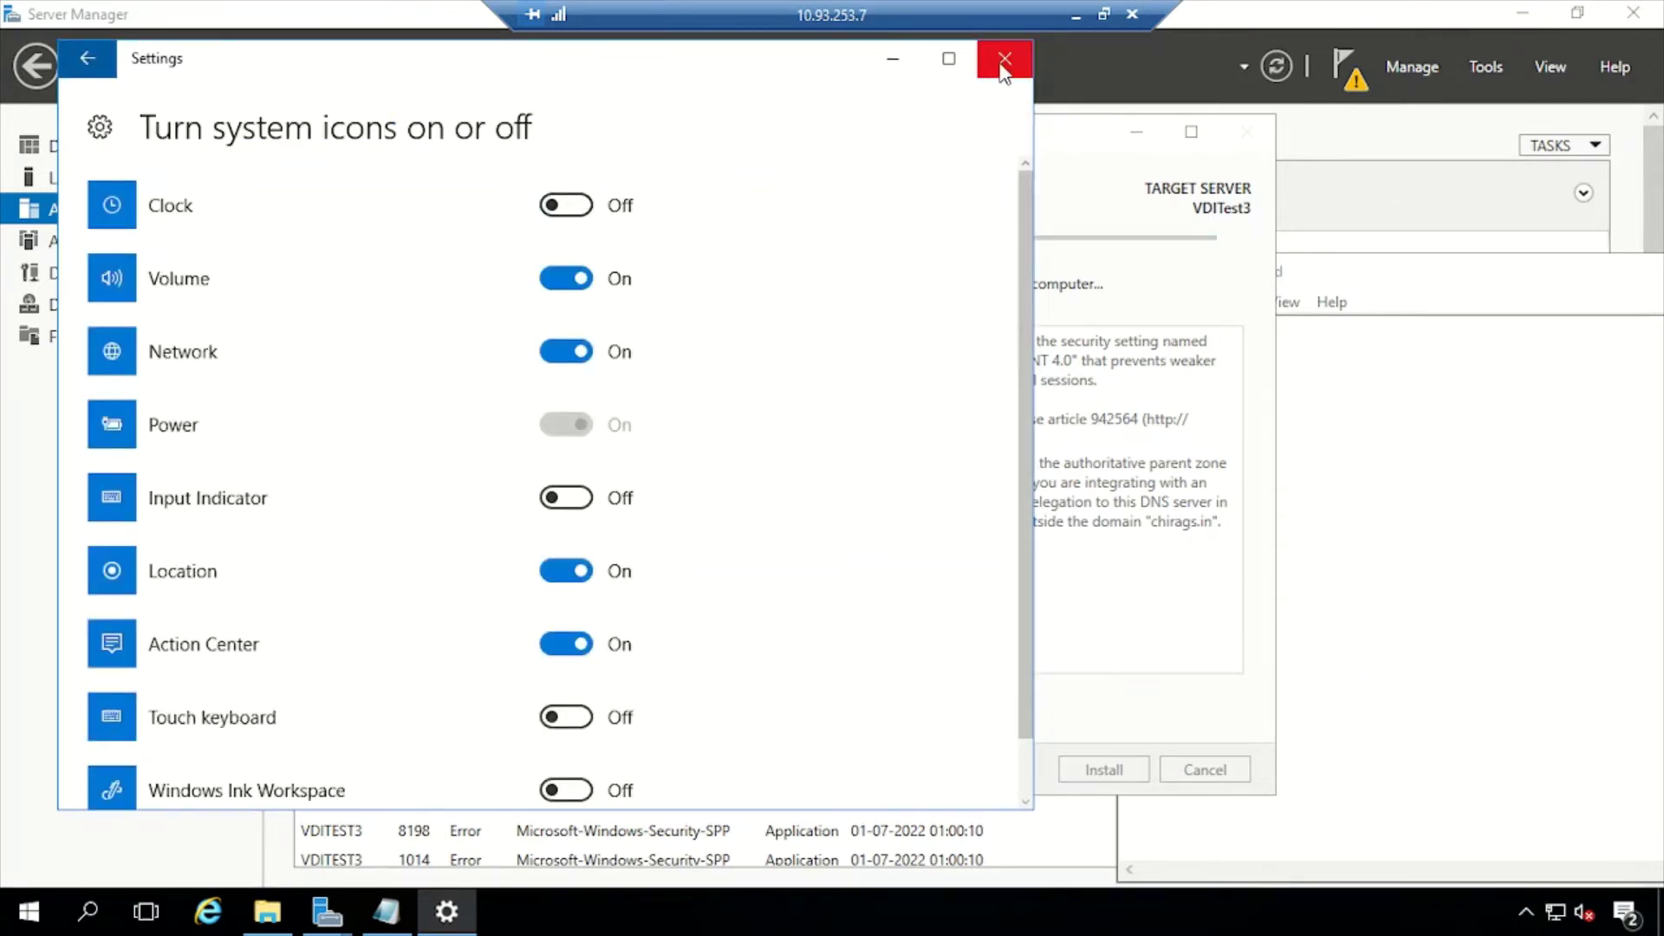
left_click(1005, 58)
left_click(1075, 14)
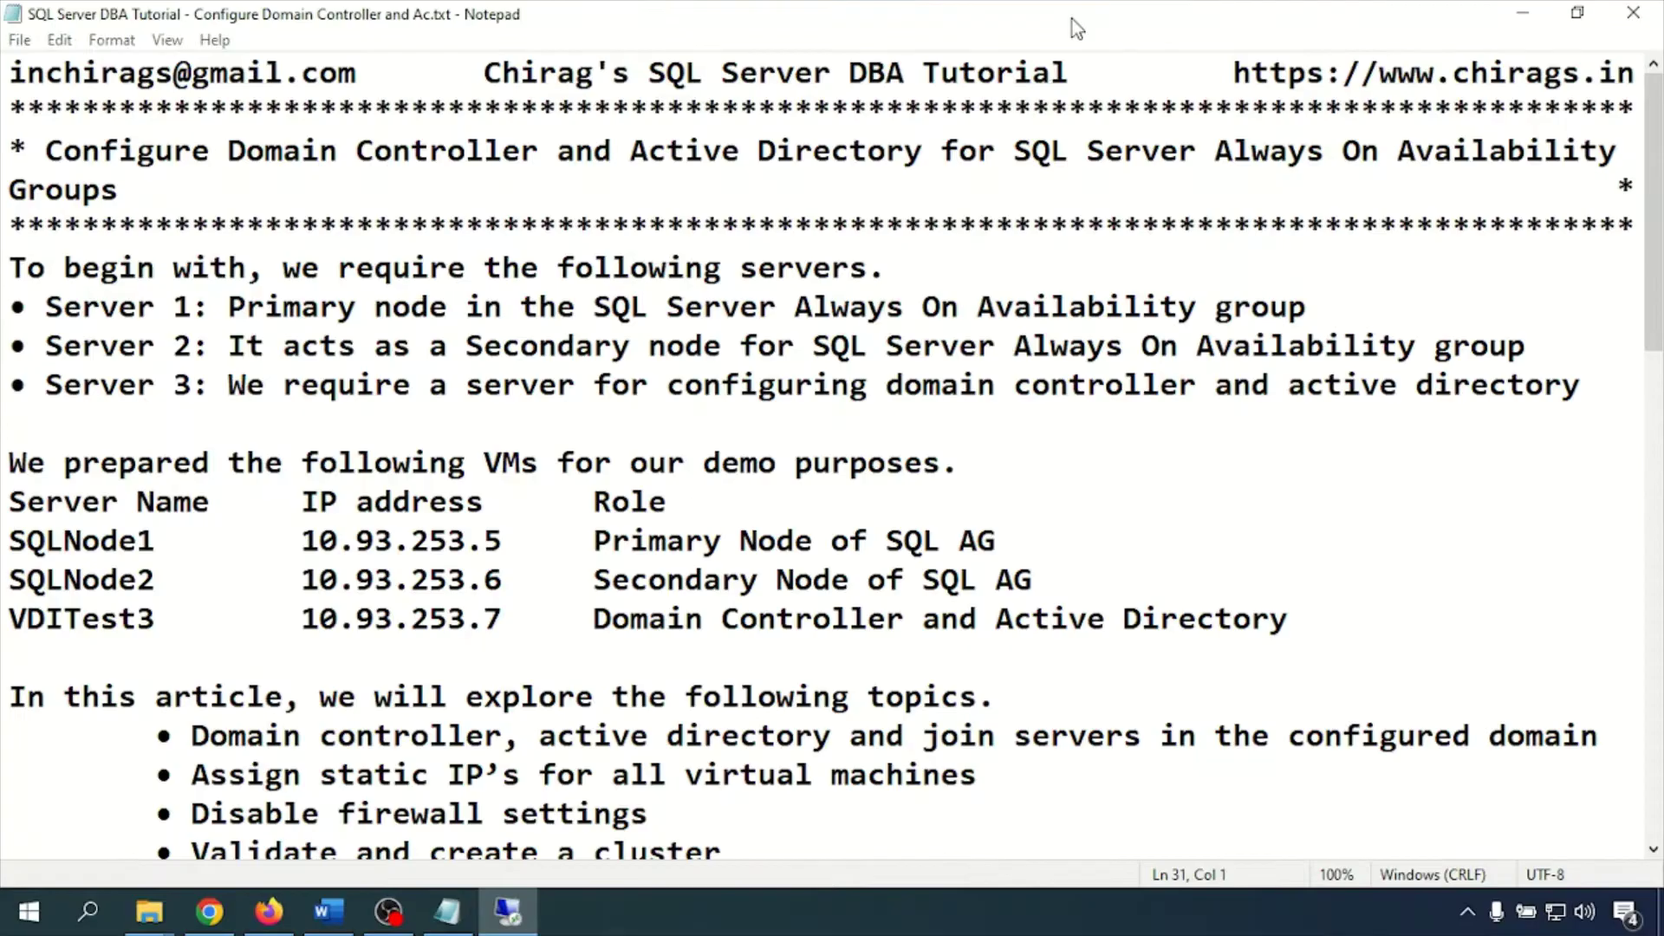
Highlight the Server 3 entry, its domain controller role, and VDITest3's IP 10.93.253.7 in the notes
left_click(509, 912)
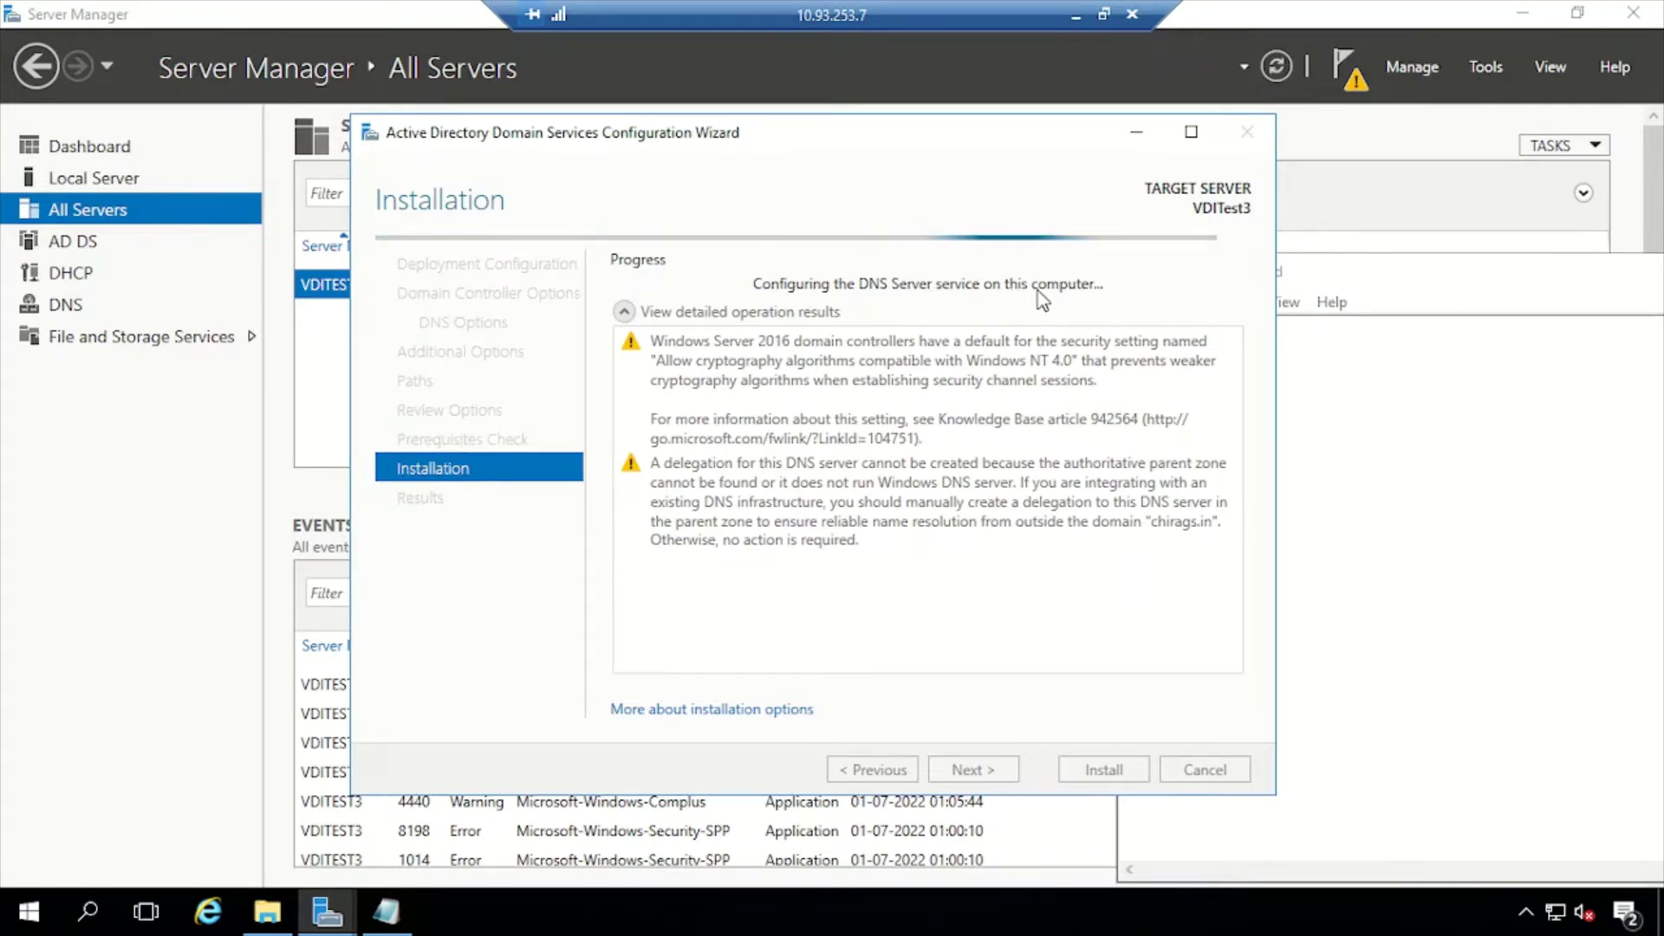
left_click(1076, 14)
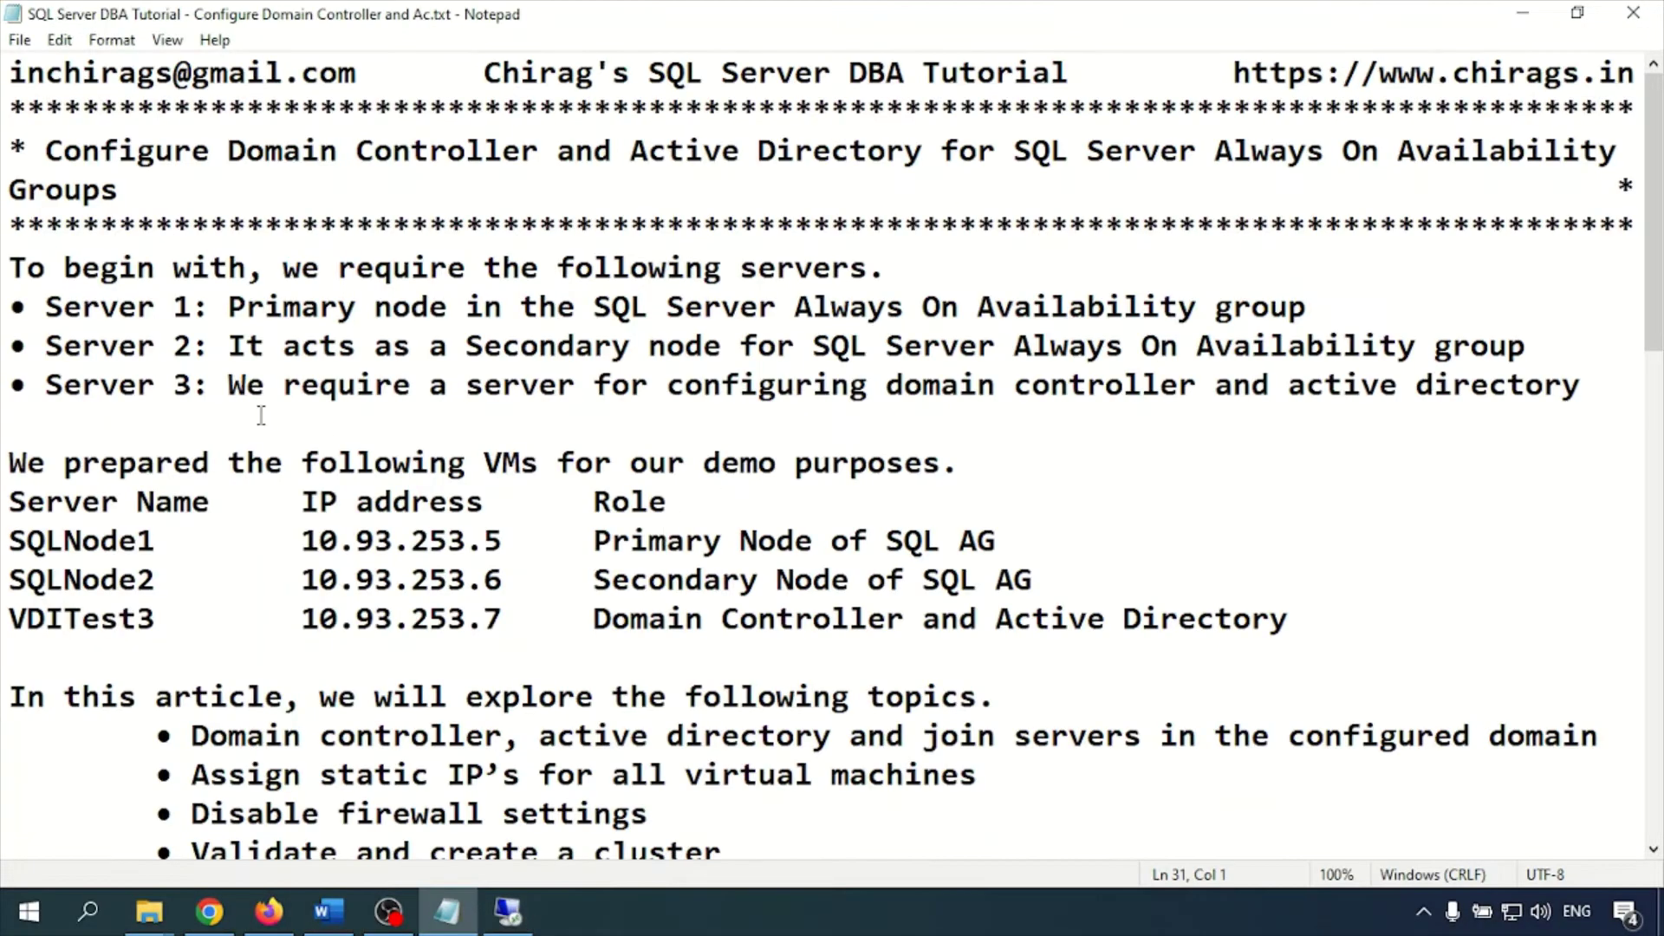
left_click_drag(53, 385, 265, 385)
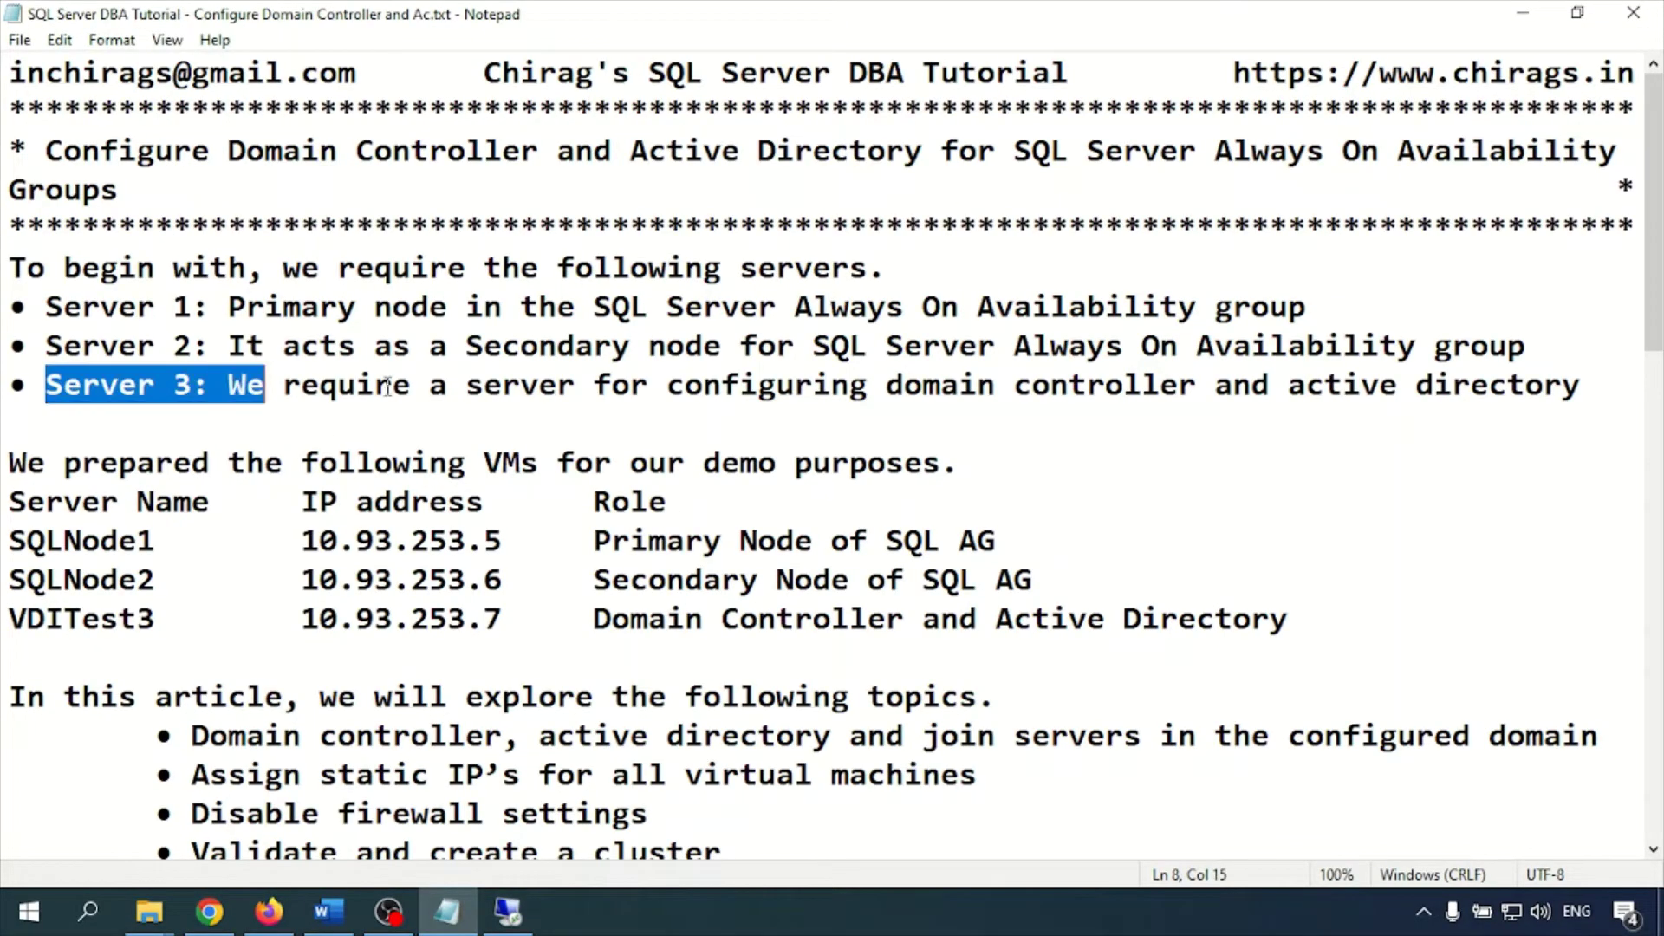
left_click_drag(679, 384, 1584, 392)
left_click(880, 390)
left_click_drag(668, 385, 1088, 387)
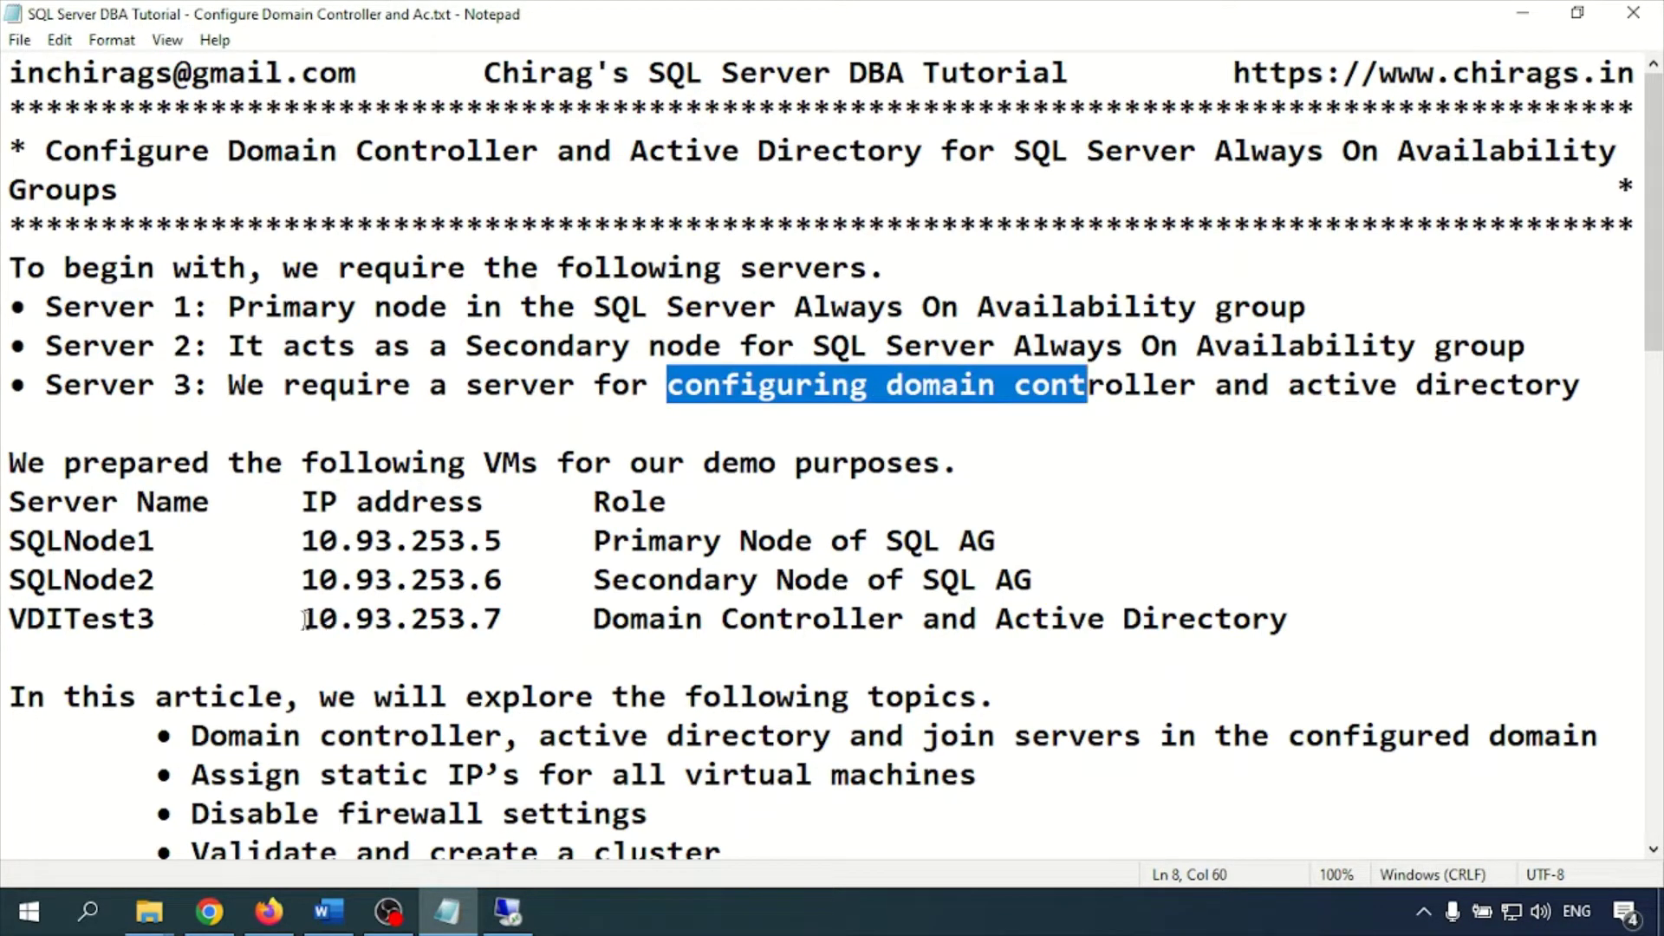
left_click_drag(303, 618, 518, 619)
Scroll through the rest of the notes highlighting further lines, then return to the remote installation
scroll(444, 624, "down", 3)
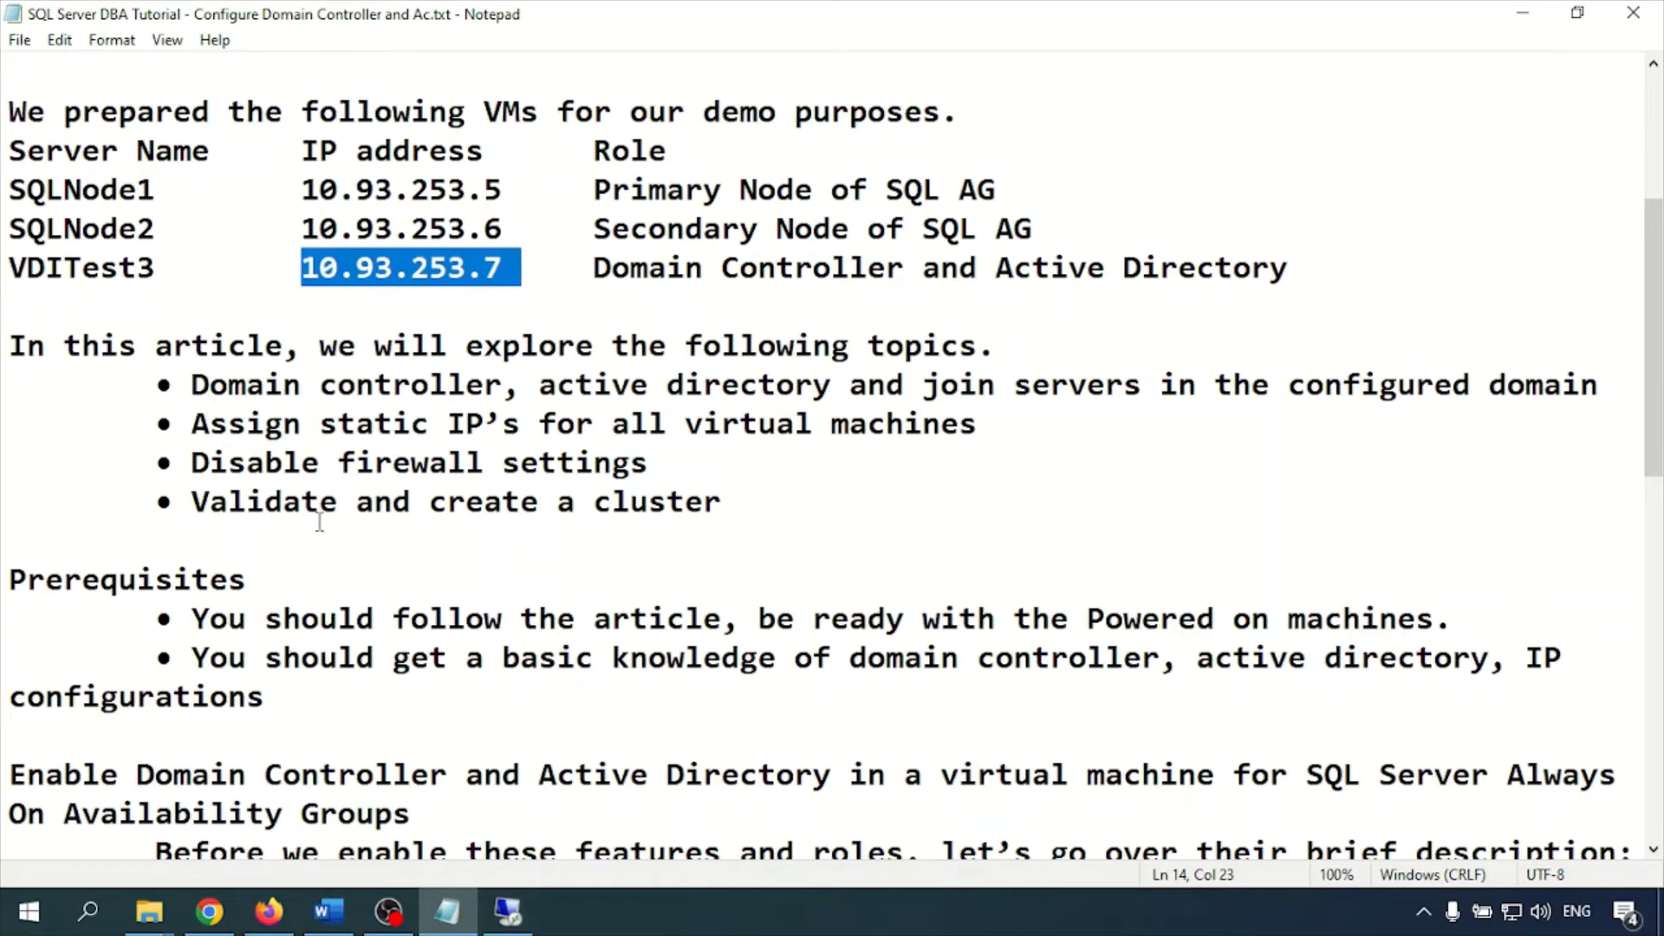
scroll(217, 616, "down", 2)
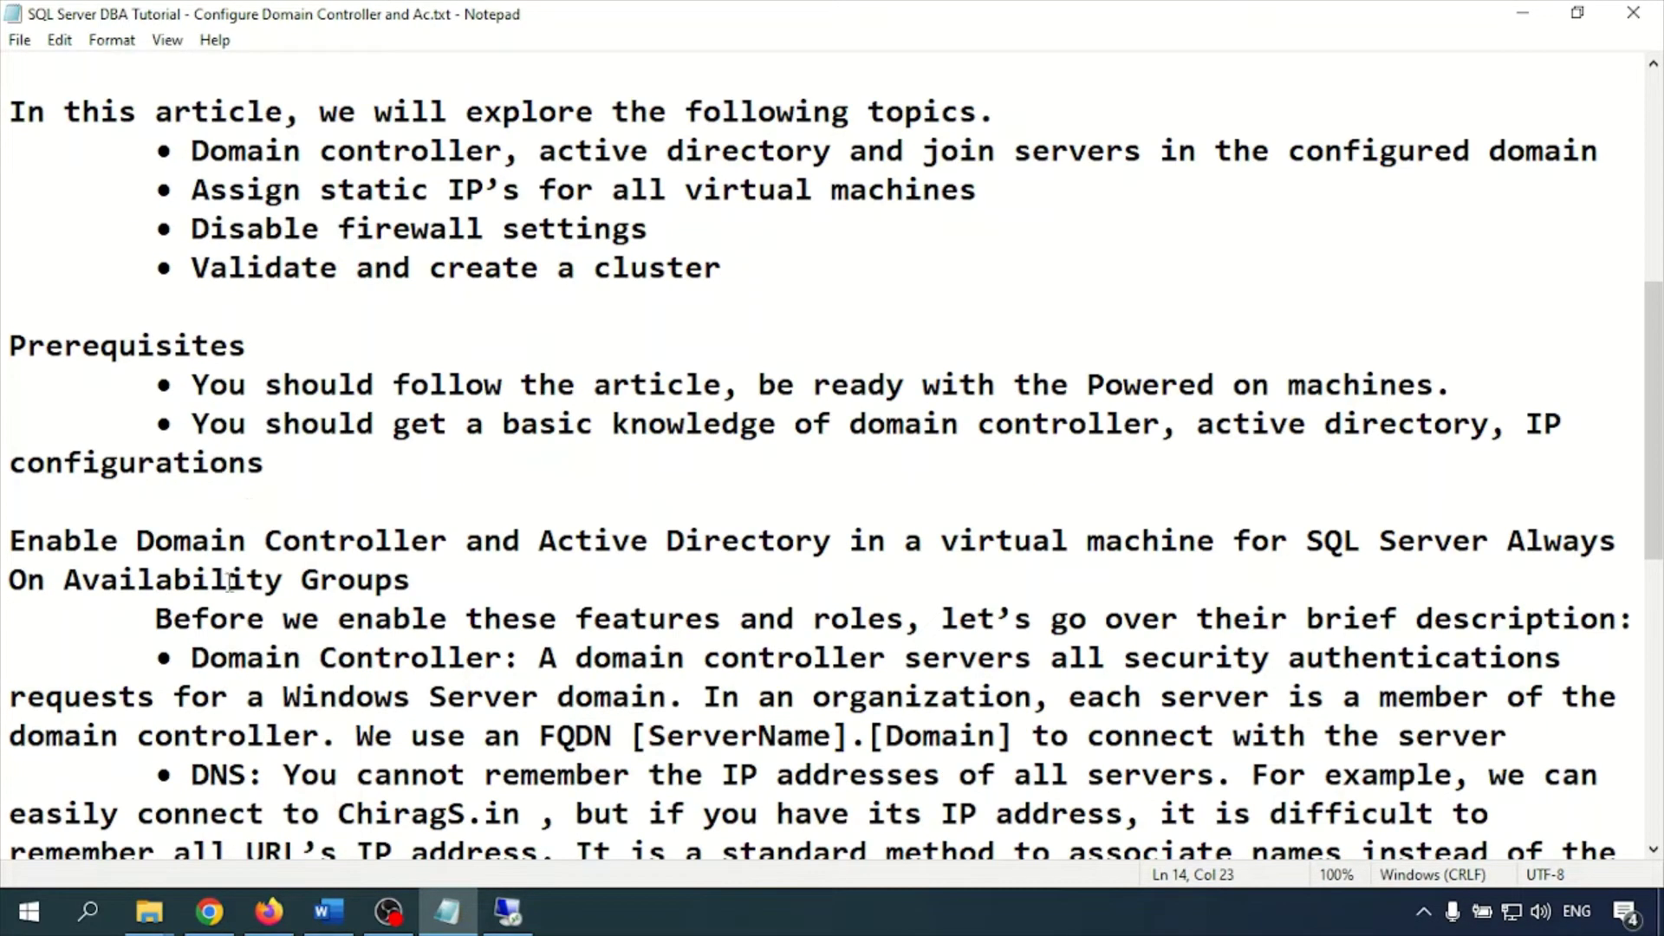
left_click_drag(192, 657, 431, 659)
scroll(203, 572, "down", 2)
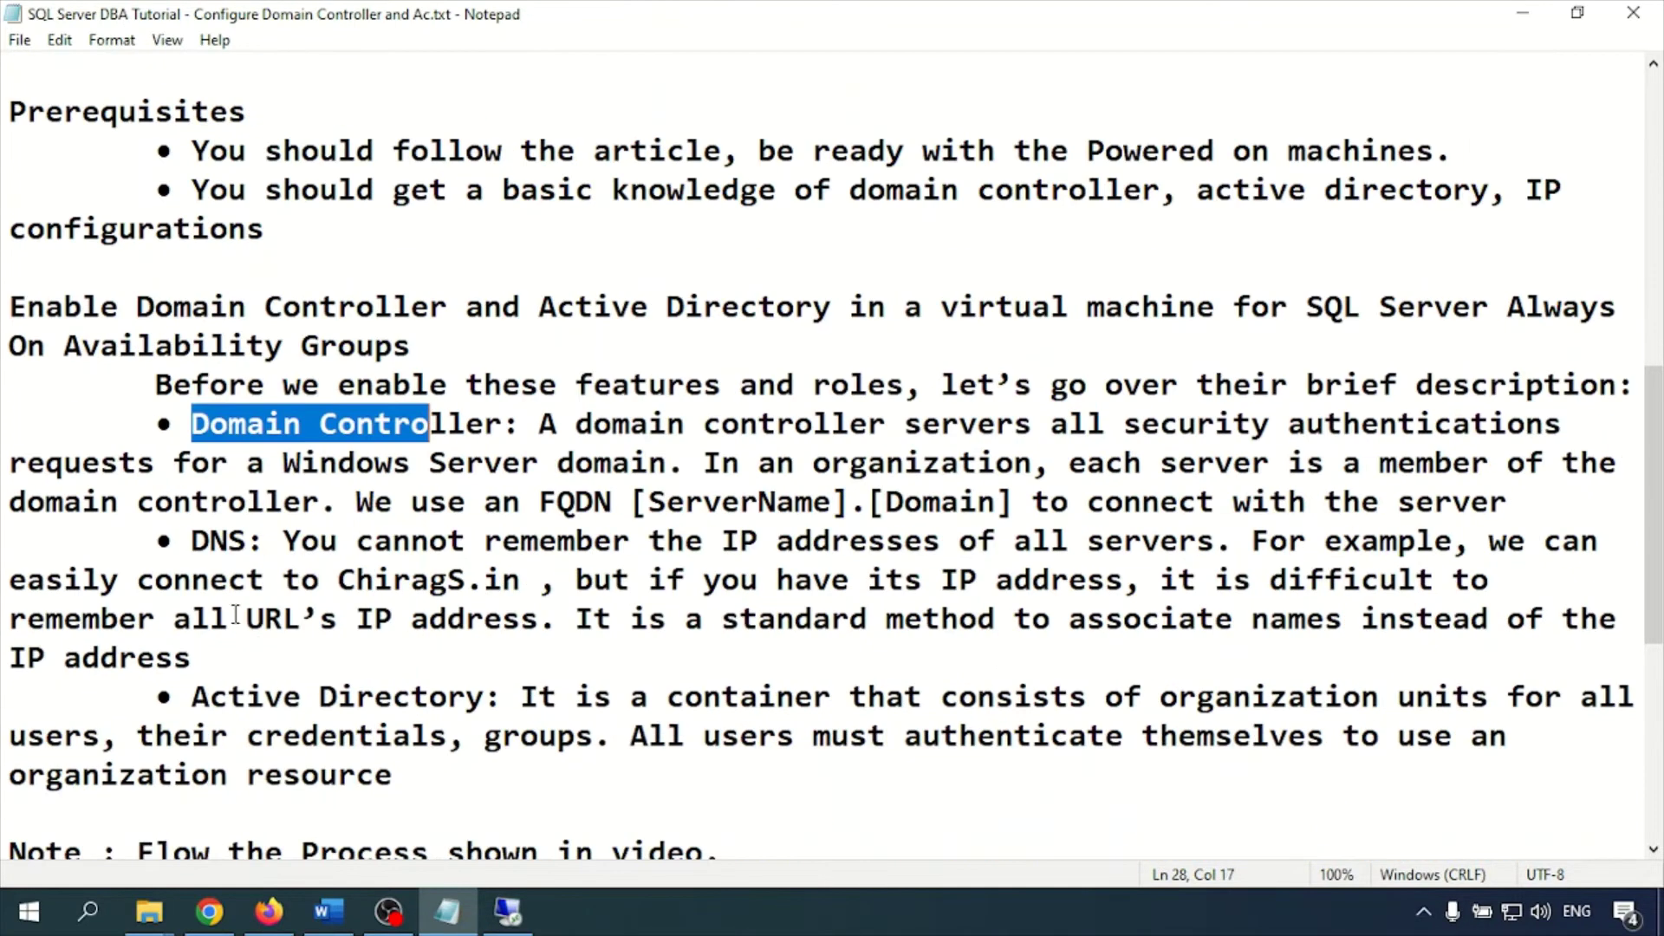
left_click_drag(192, 545, 487, 579)
scroll(261, 558, "down", 1)
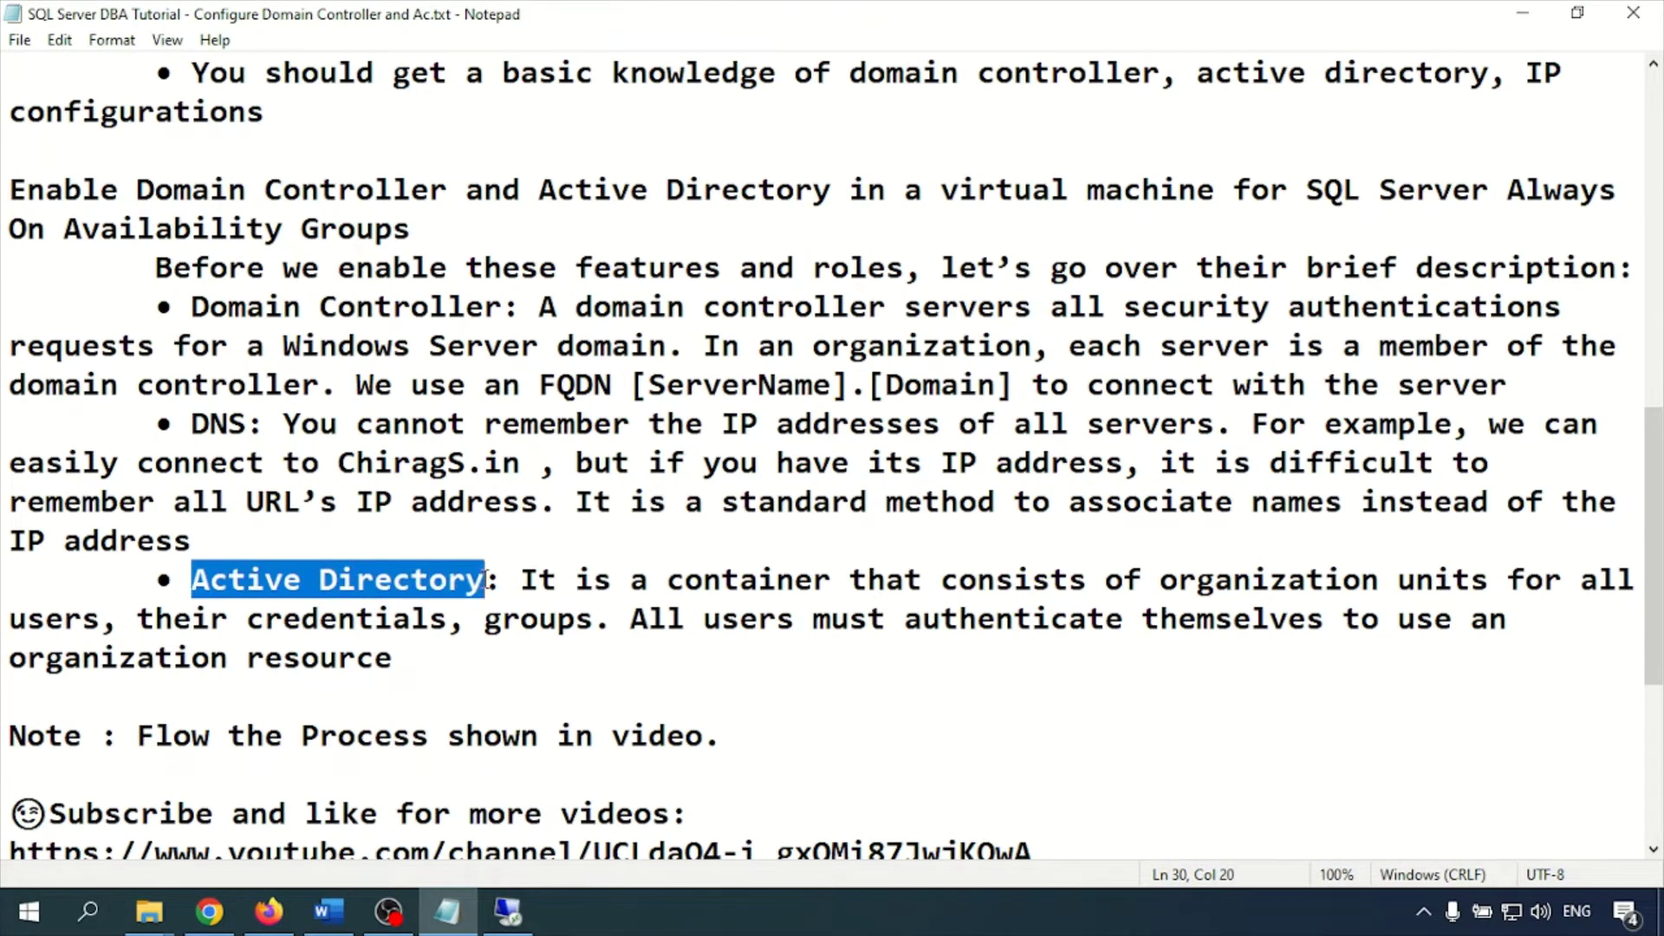
scroll(434, 598, "down", 2)
scroll(460, 606, "up", 2)
left_click(510, 911)
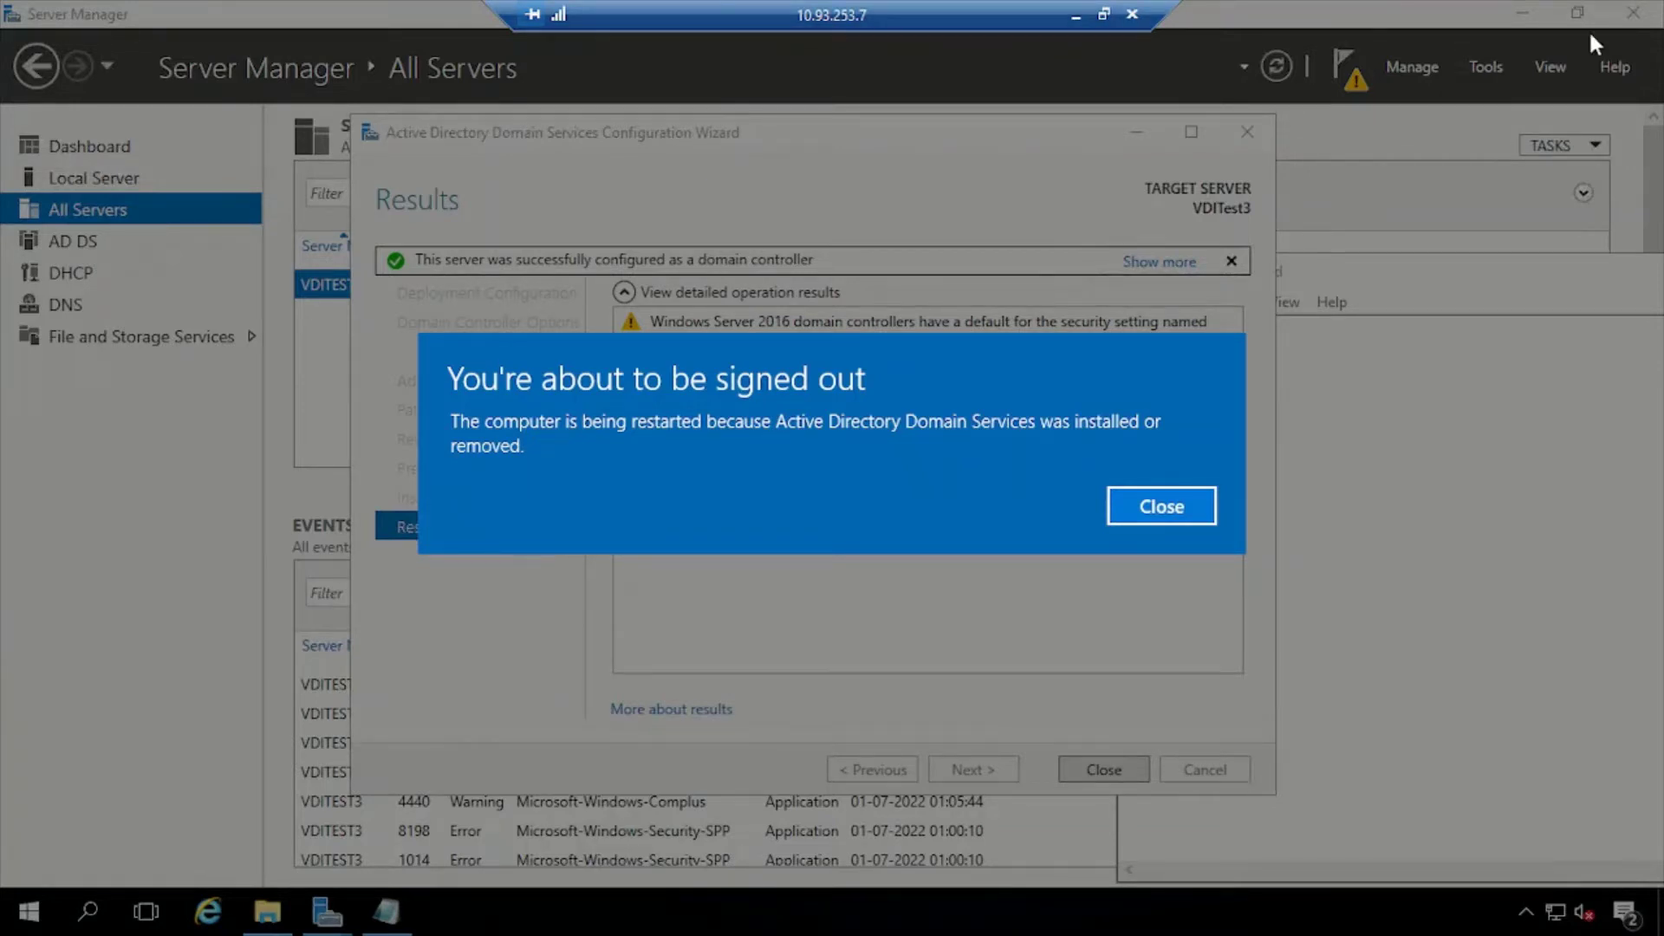
Close the 'You're about to be signed out' notice and the finished AD DS Configuration Wizard
left_click(1179, 506)
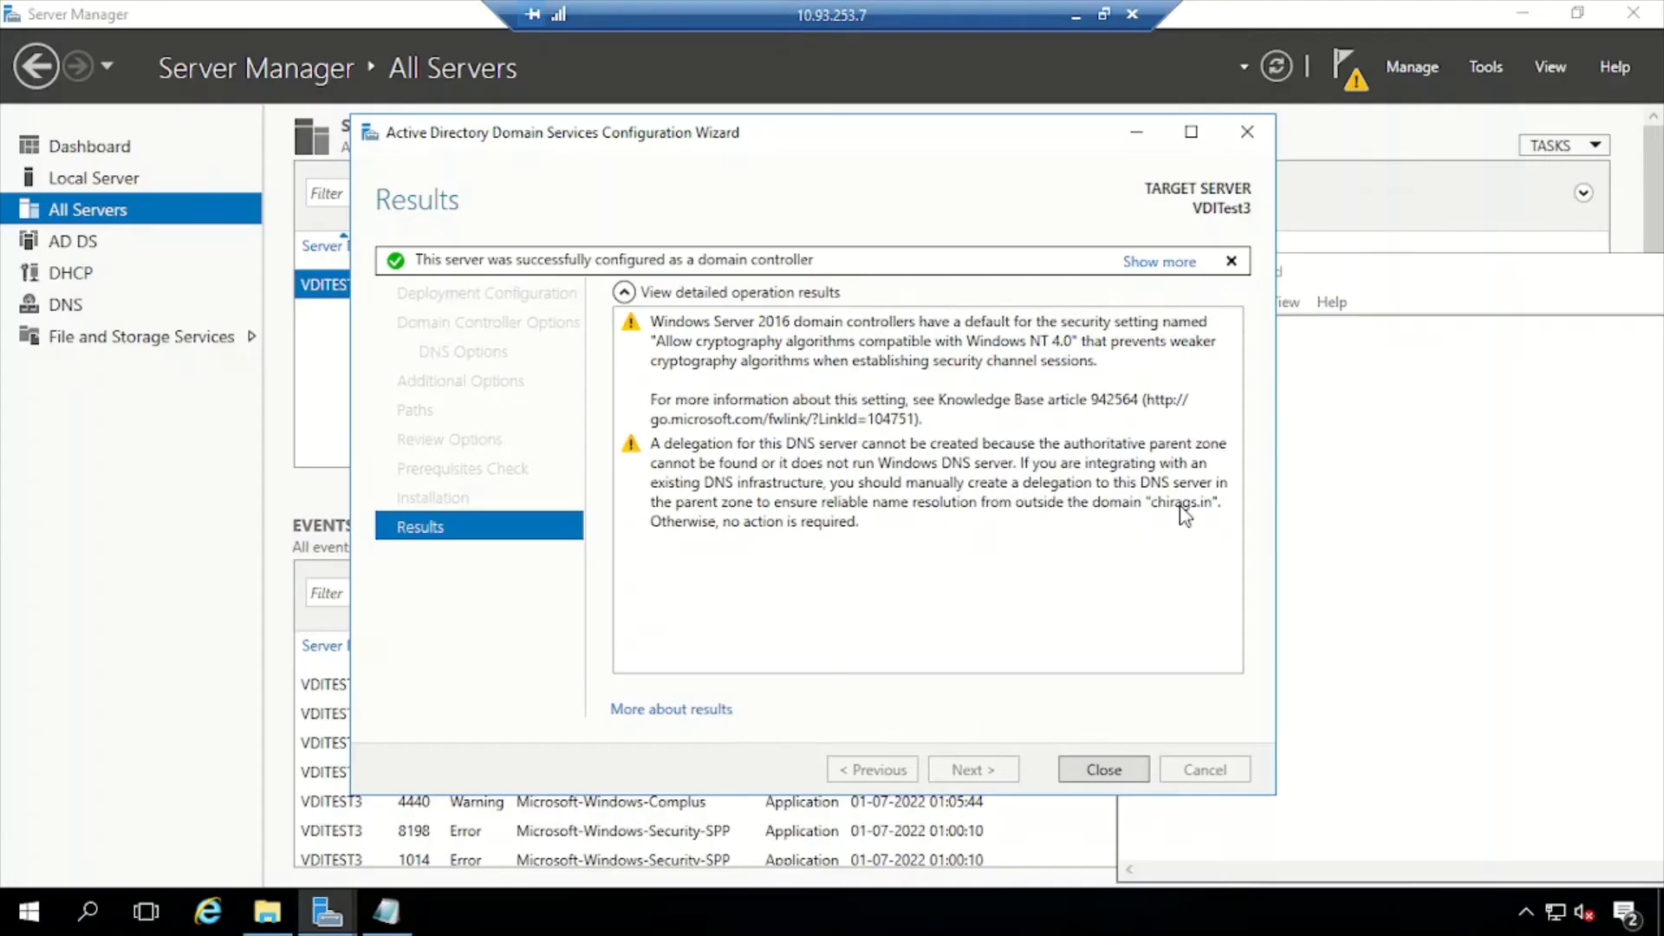
left_click(1104, 770)
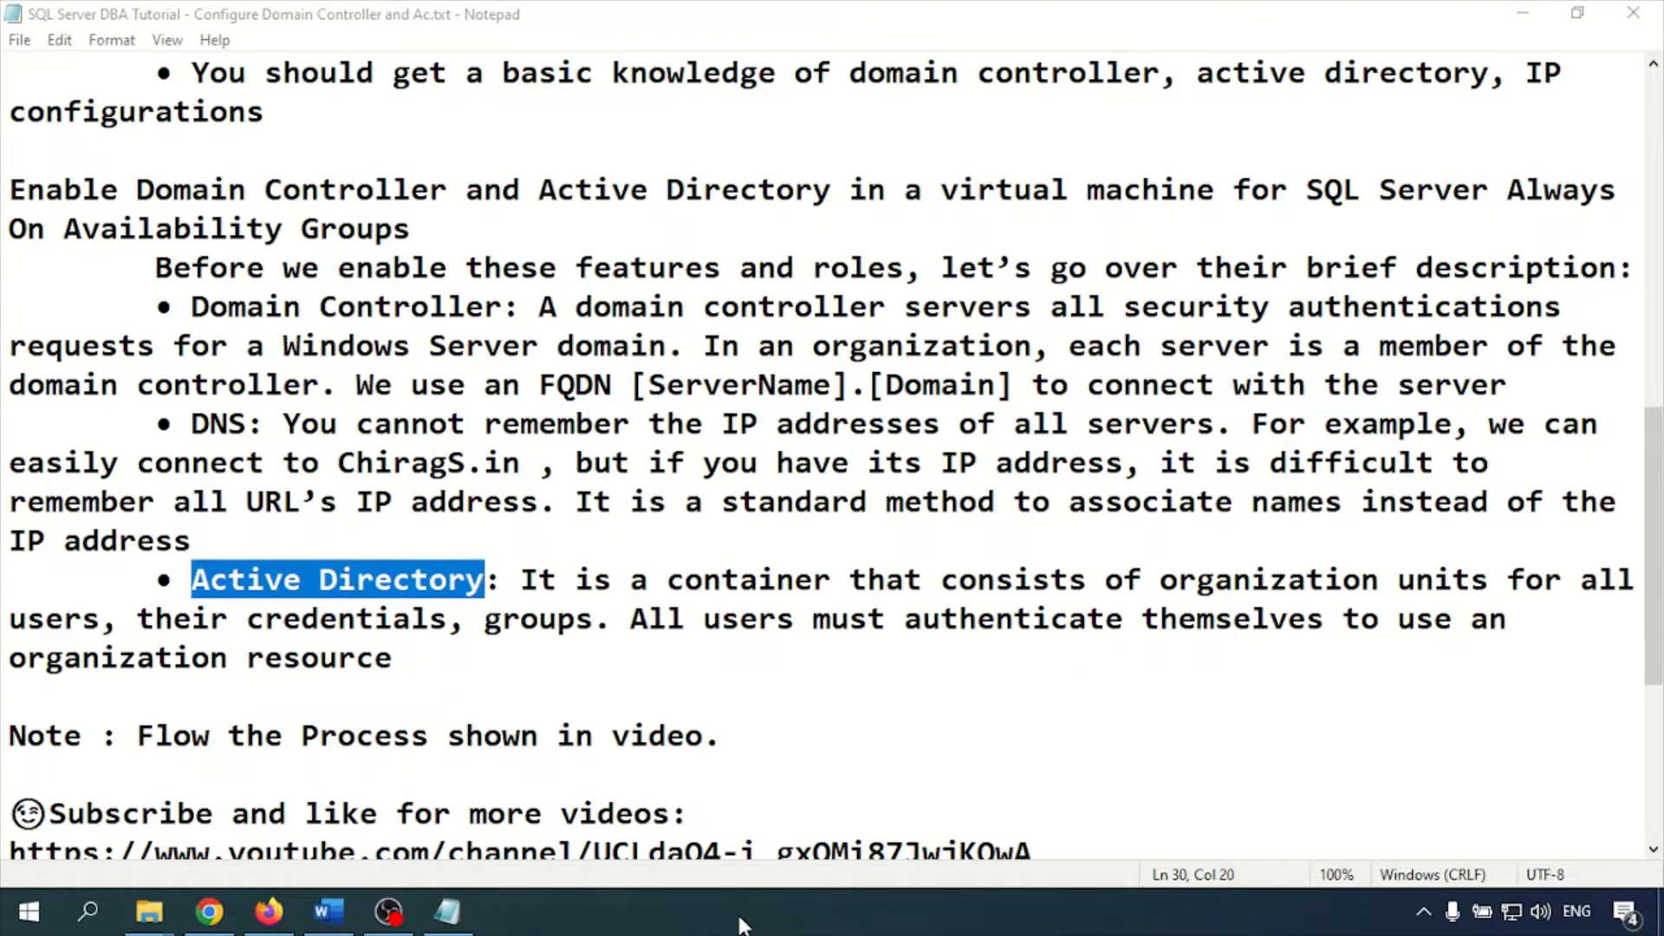
Launch Remote Desktop Connection and cancel its pending connection attempt
key("super+r")
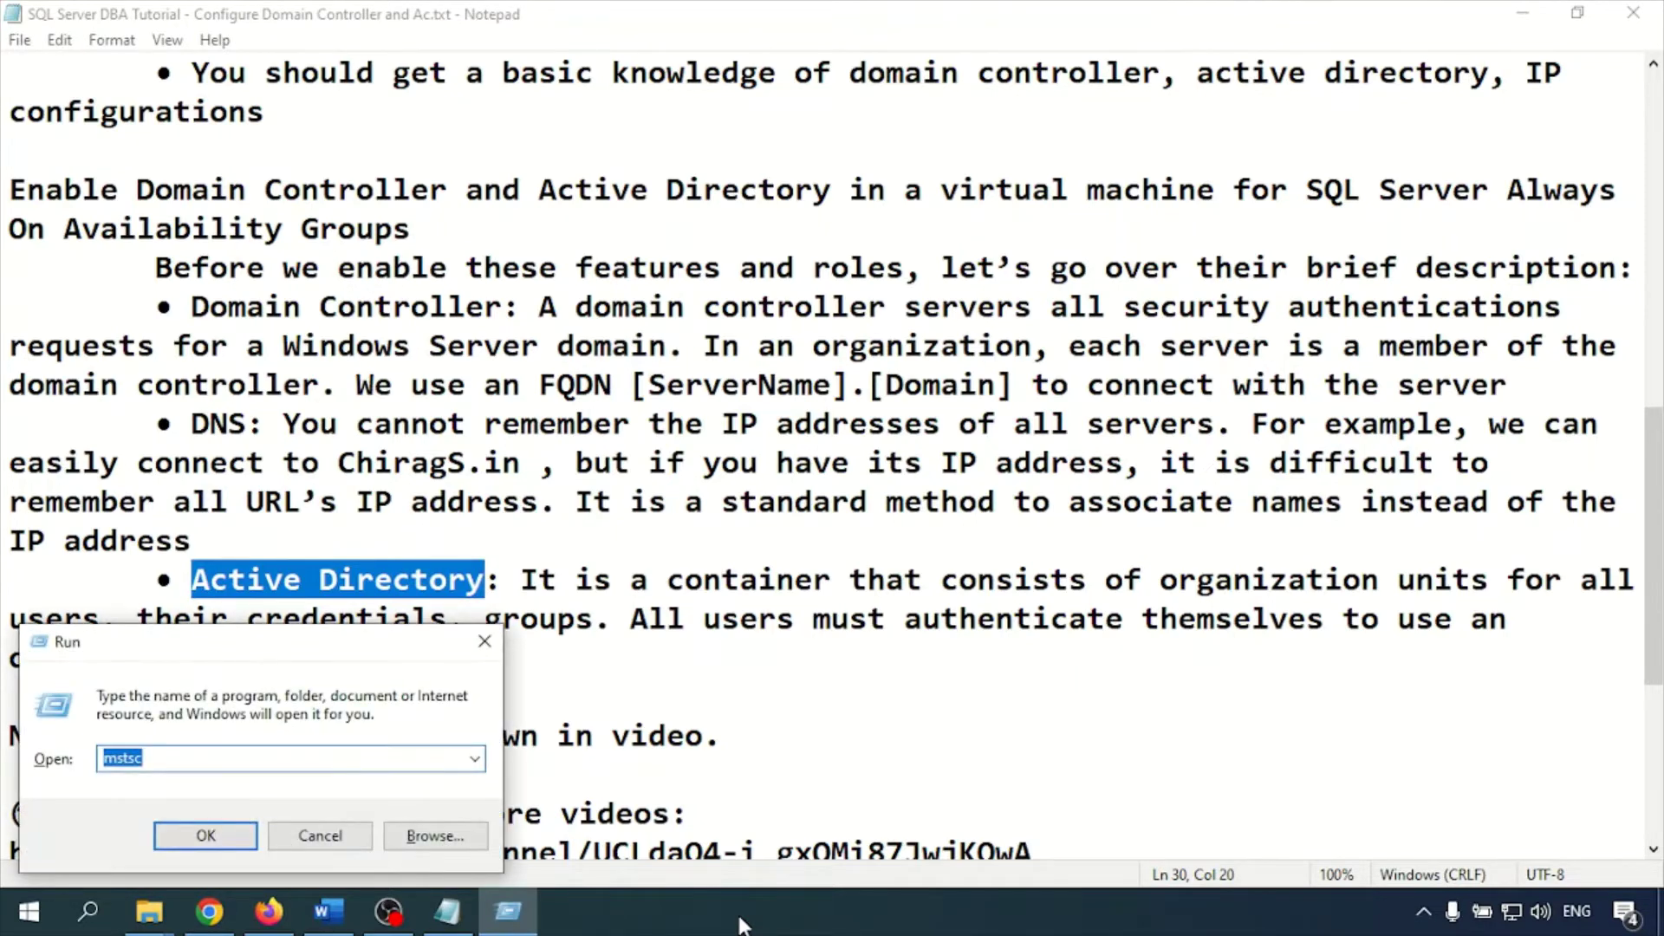
key("Return")
key("Return")
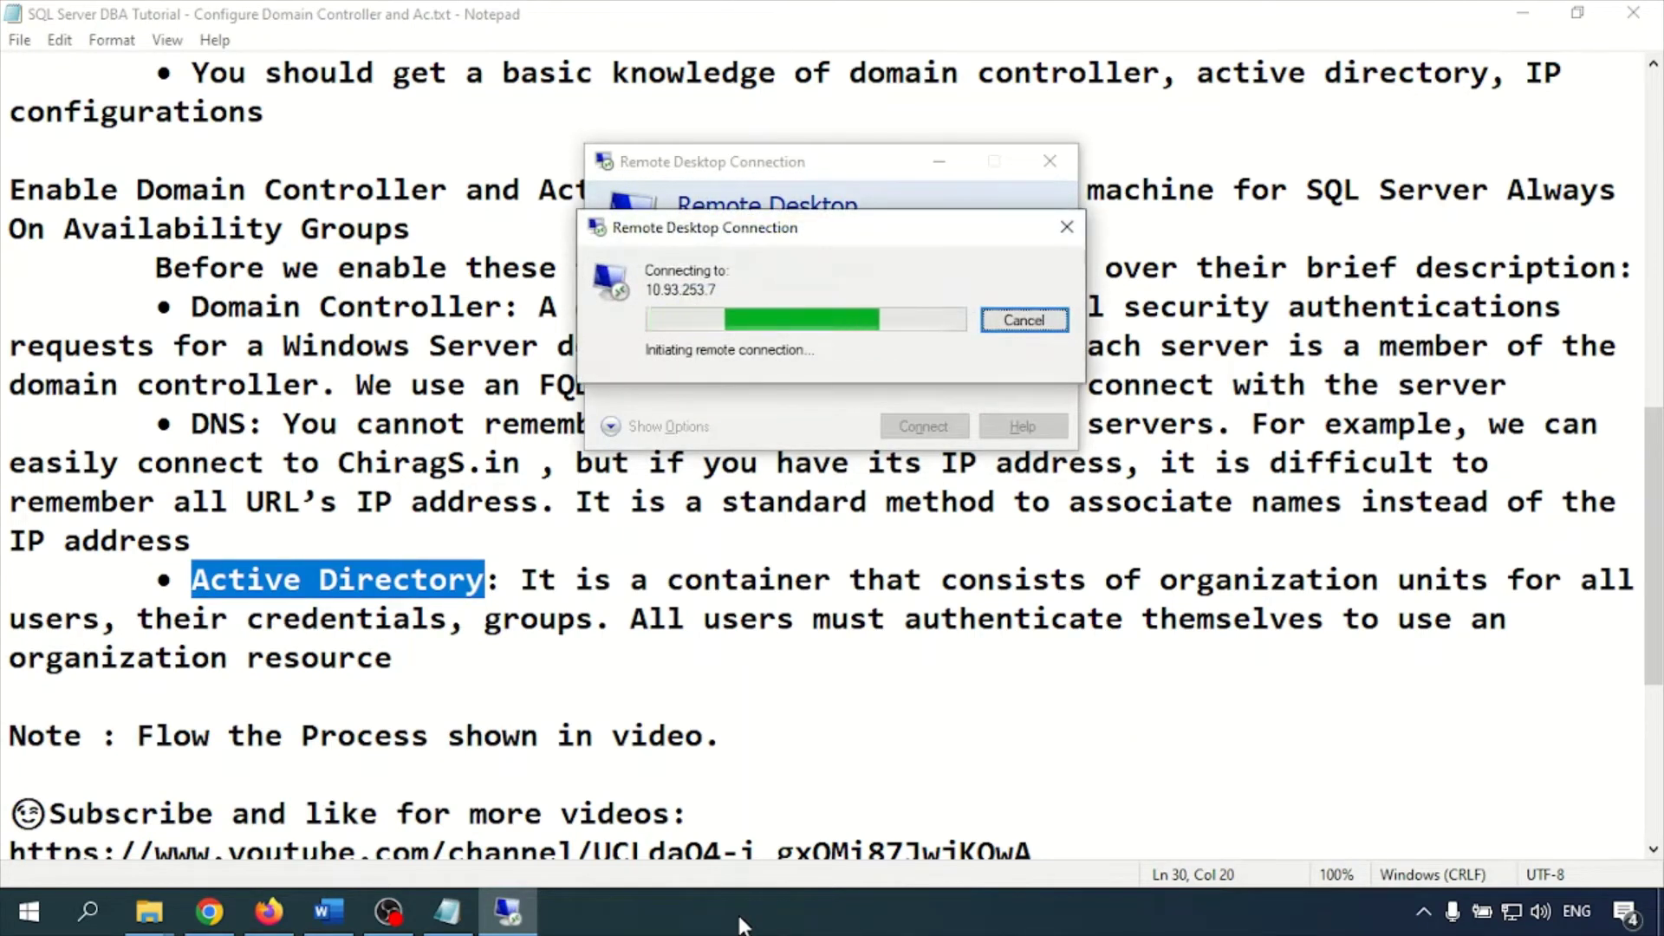
left_click(1044, 319)
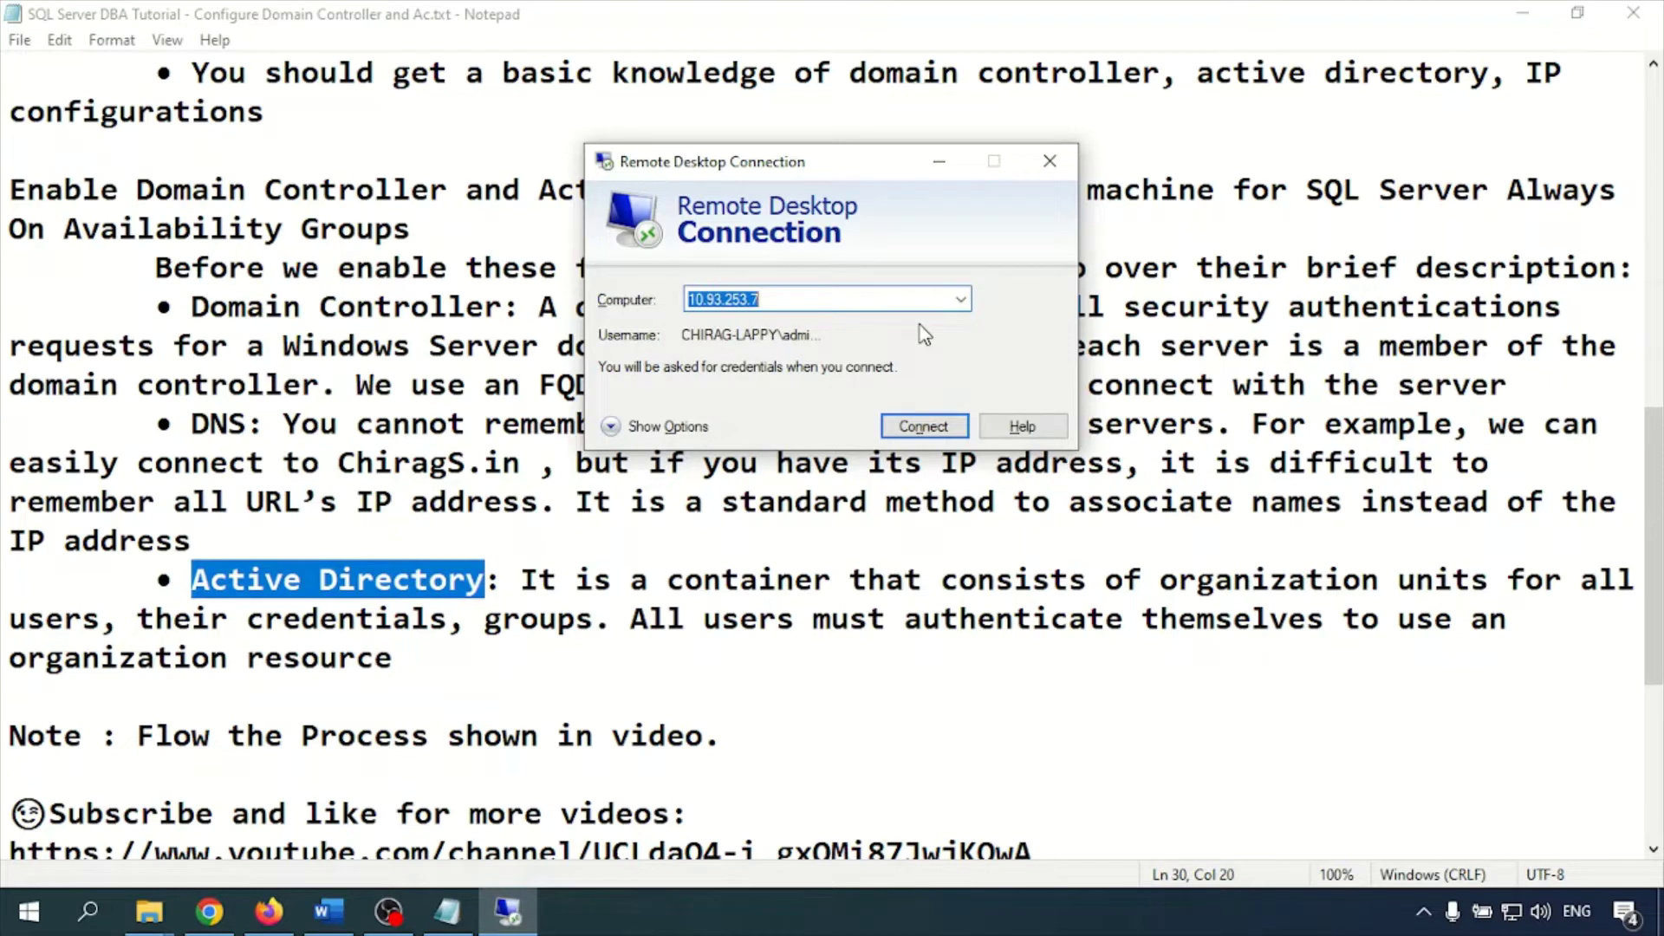
Run a continuous 'ping 10.93.253.7 -t' in Command Prompt to watch for the server
key("super+r")
type("cmd")
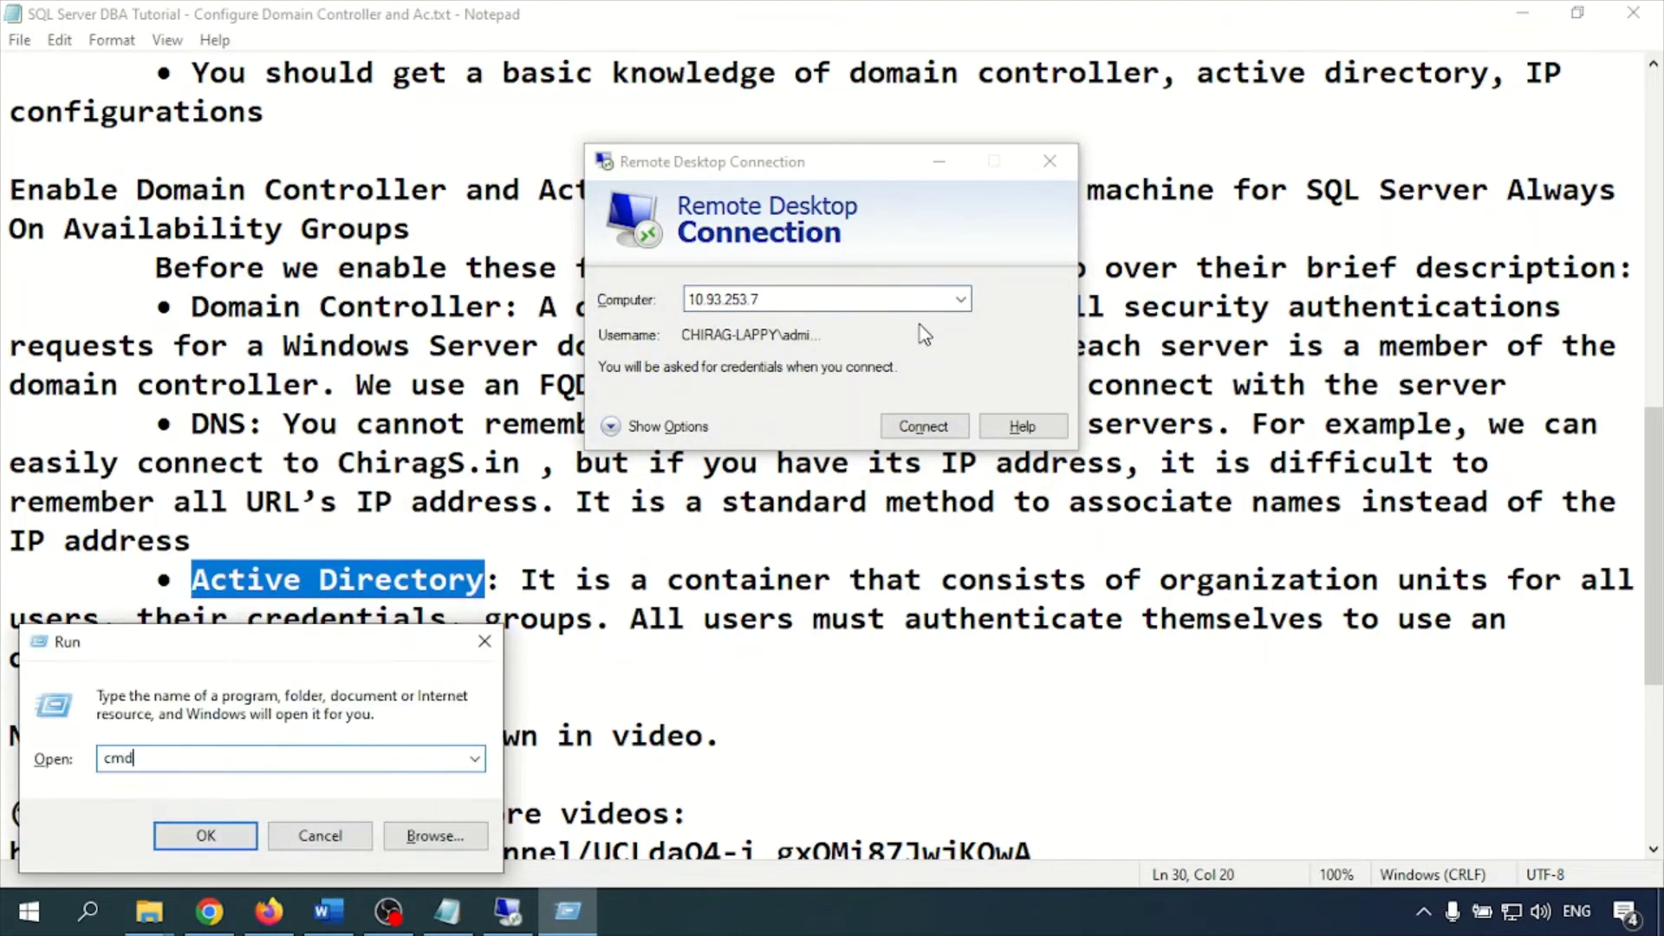
key("Return")
type("ping 10.")
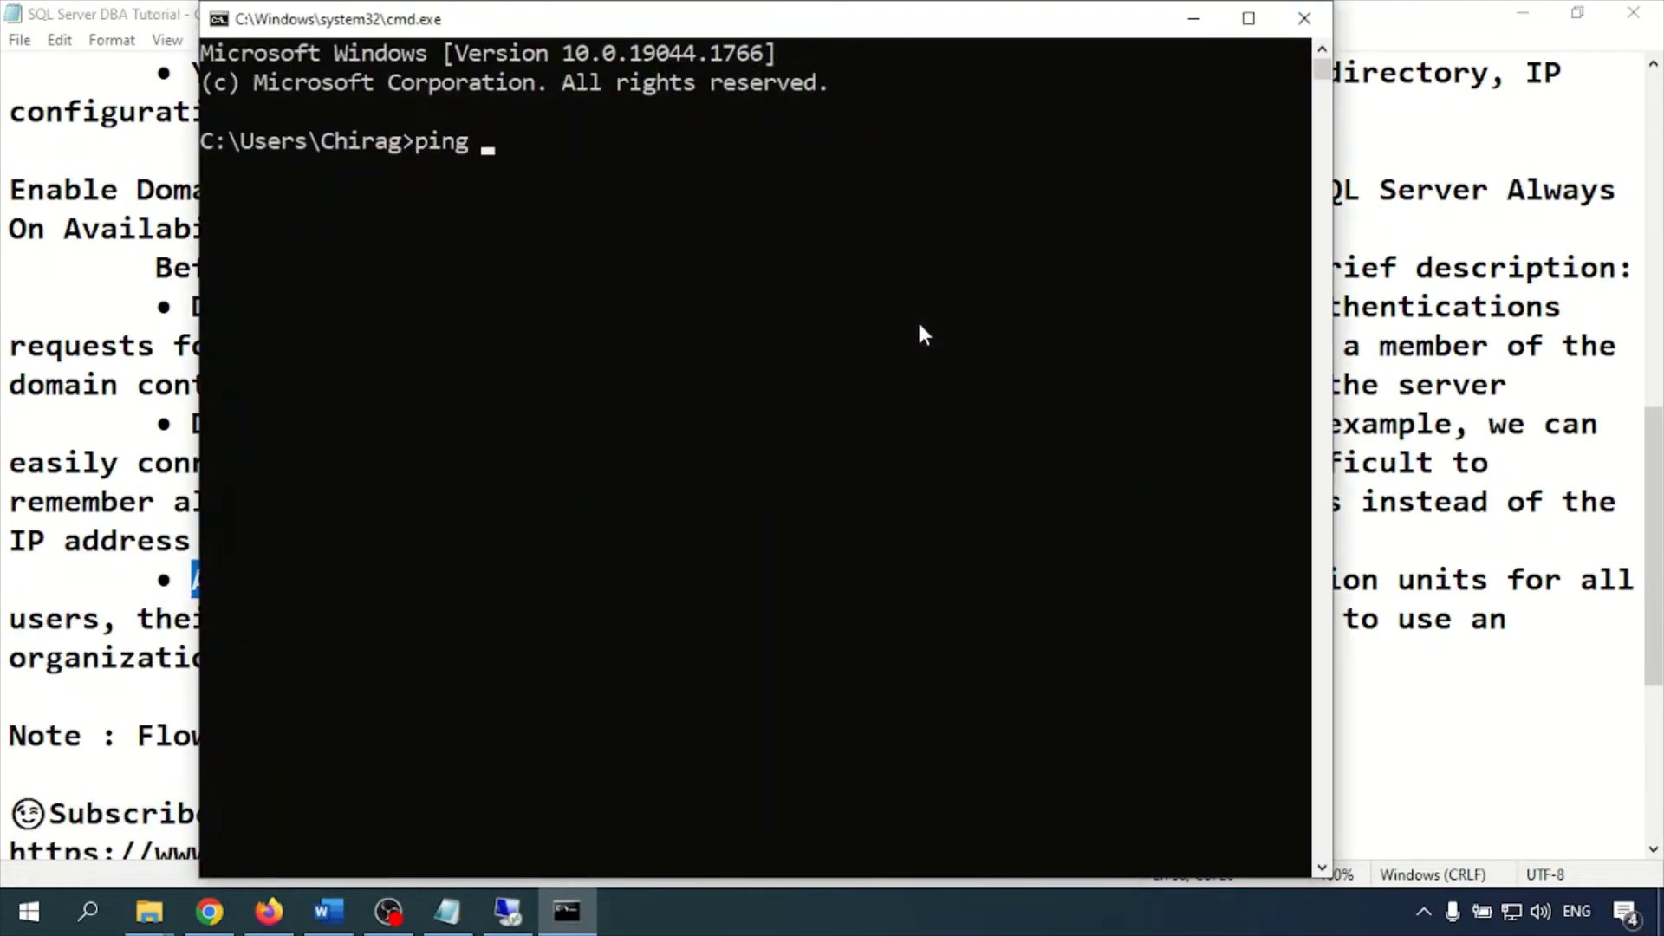
type("93.253.7 -t")
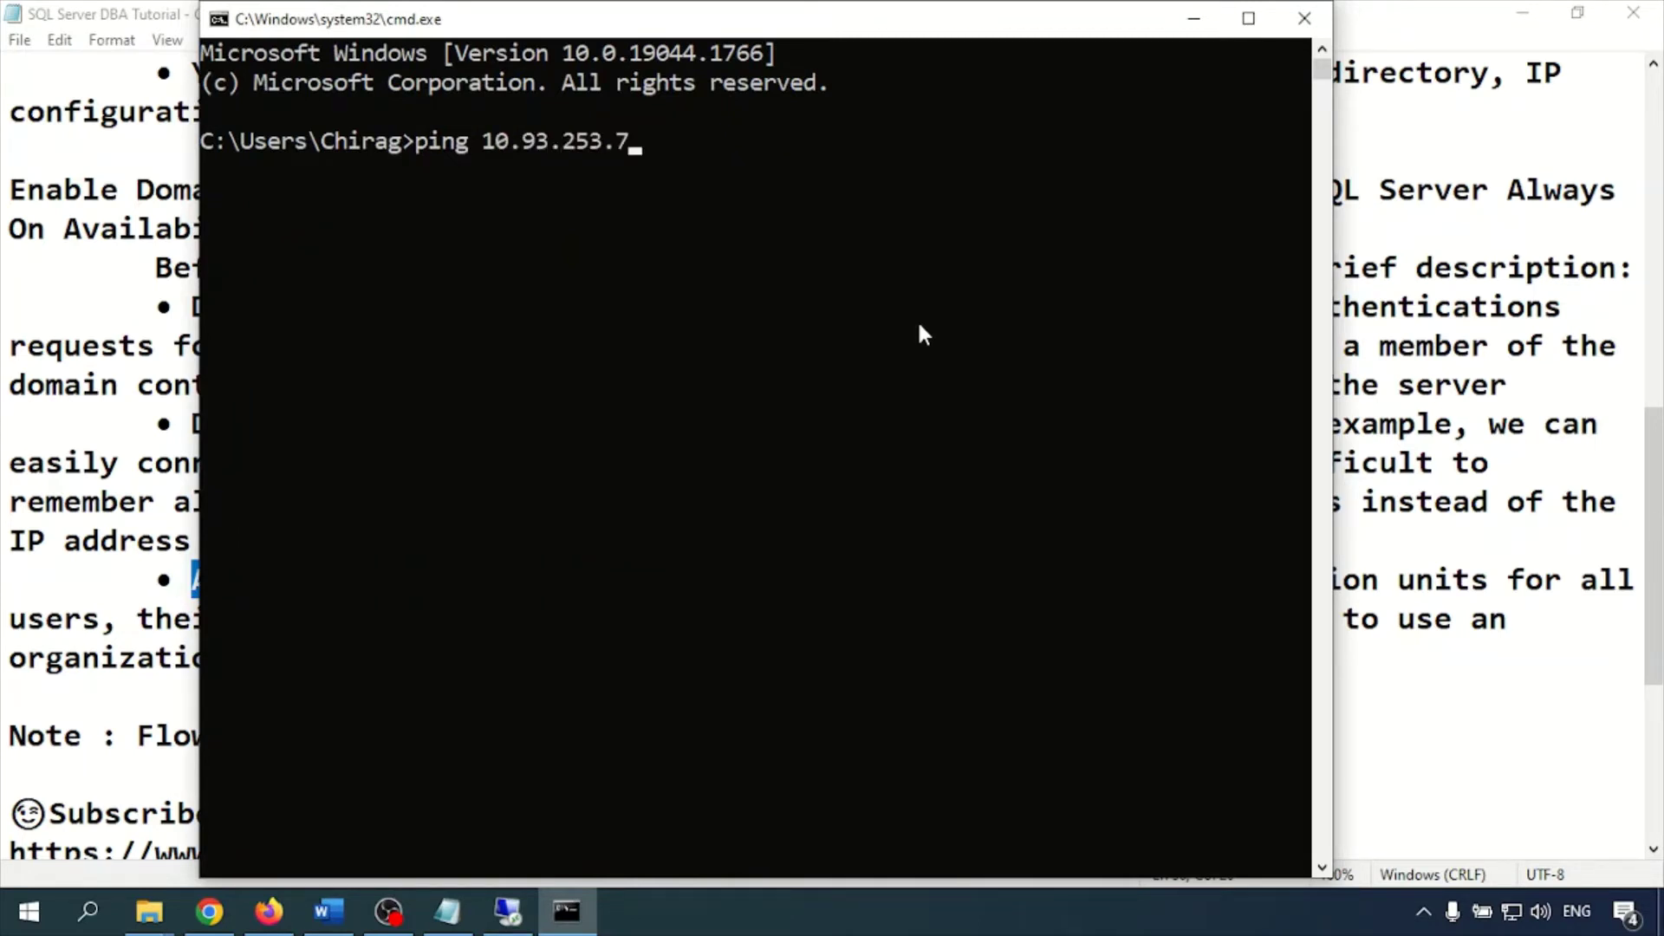
key("Return")
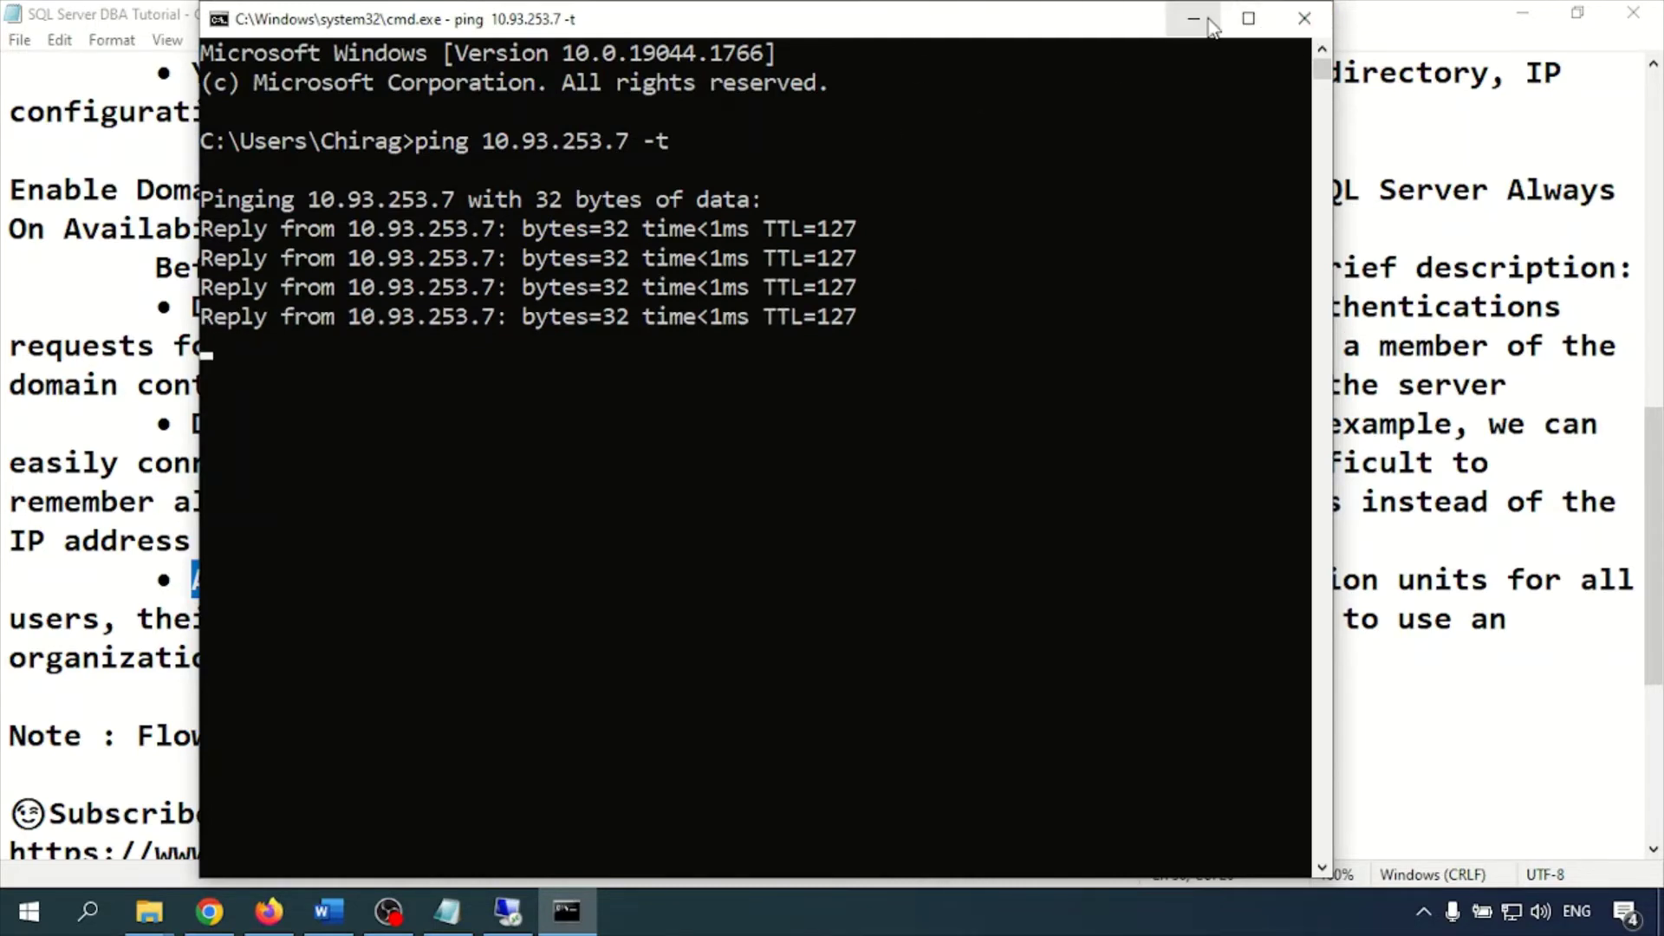
left_click(1304, 26)
Connect to 10.93.253.7 with the account password, accept the certificate warning, and restore the full-screen session
left_click(928, 430)
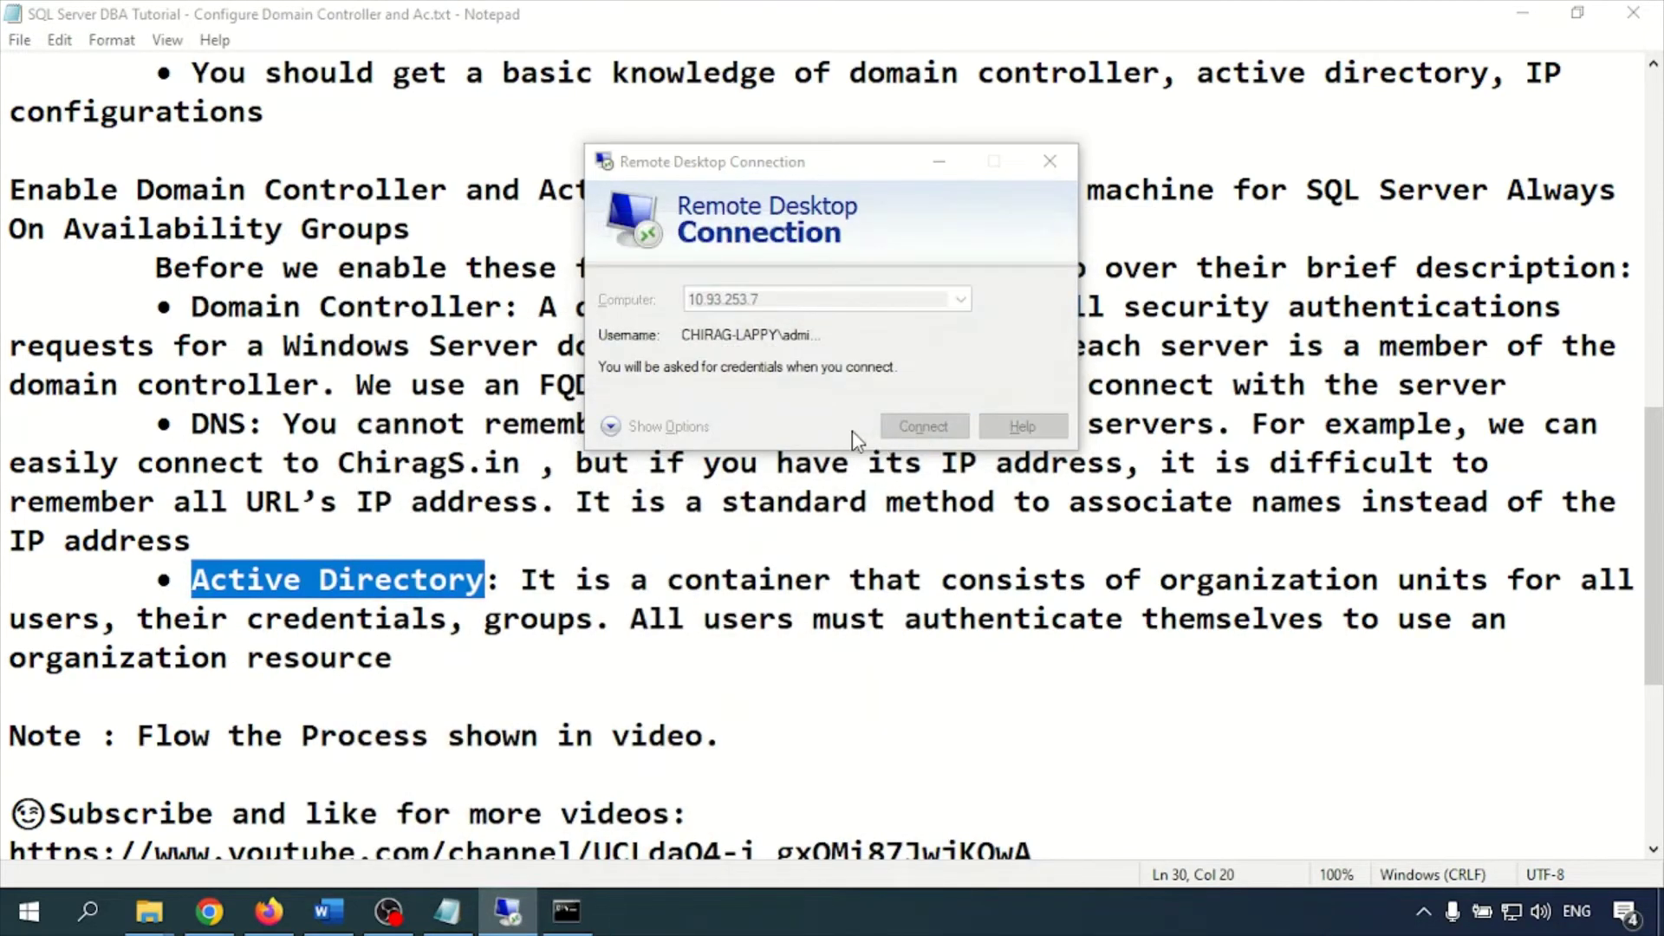
type("••••••••••")
key("Return")
key("Left")
key("Return")
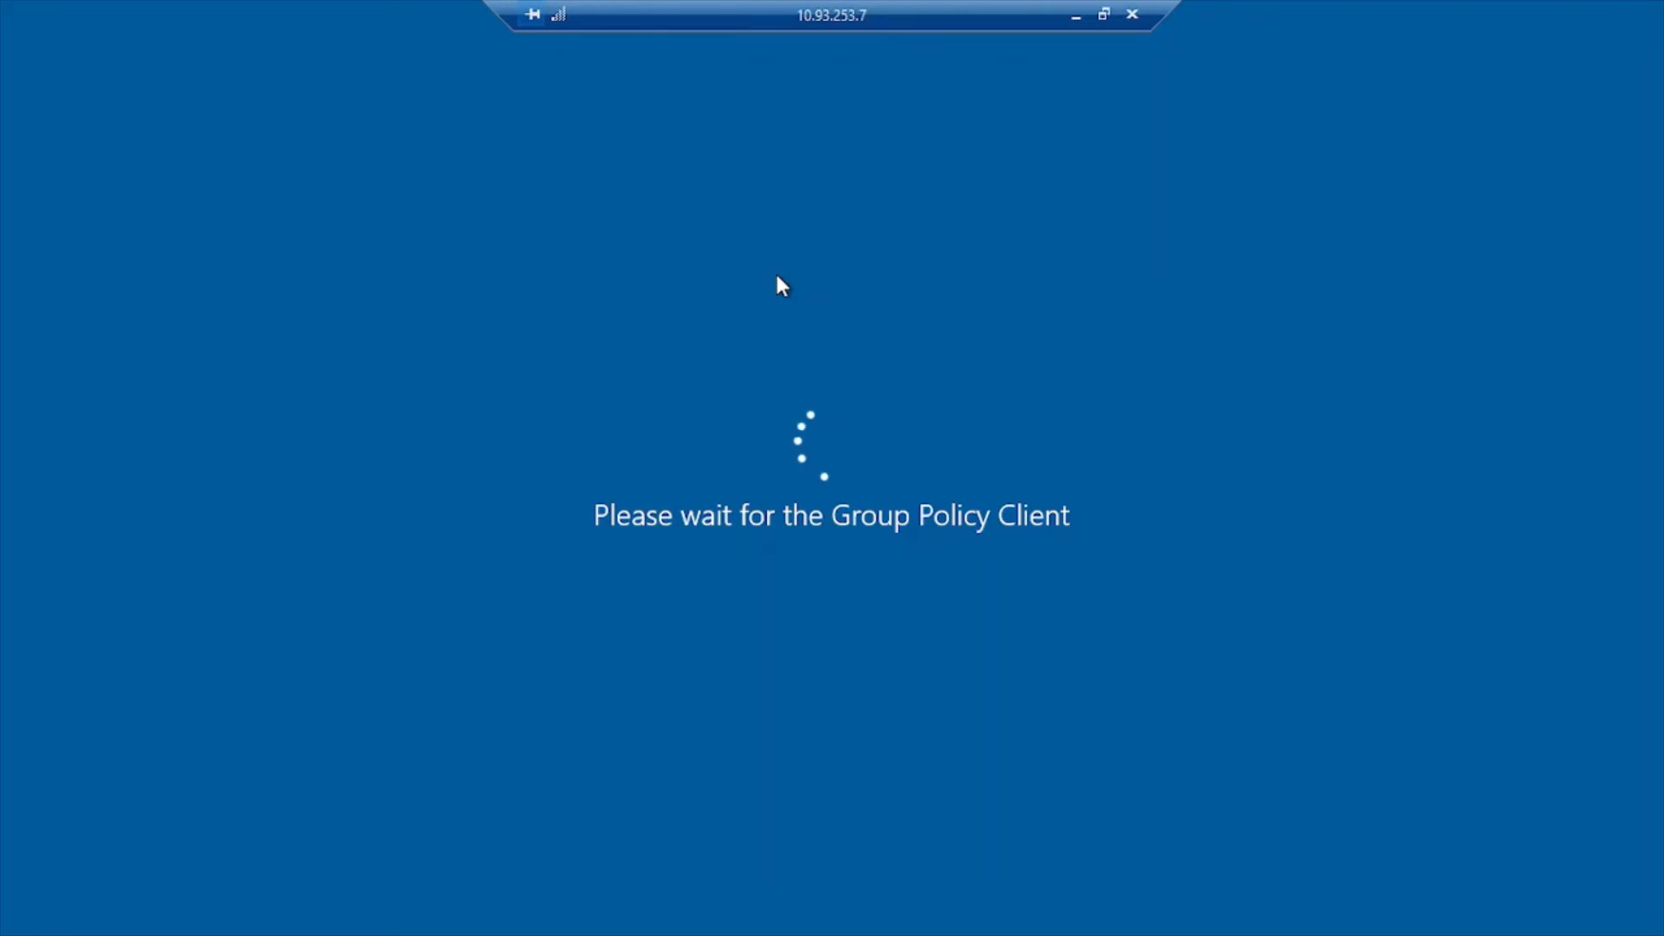
left_click(1103, 14)
left_click(735, 927)
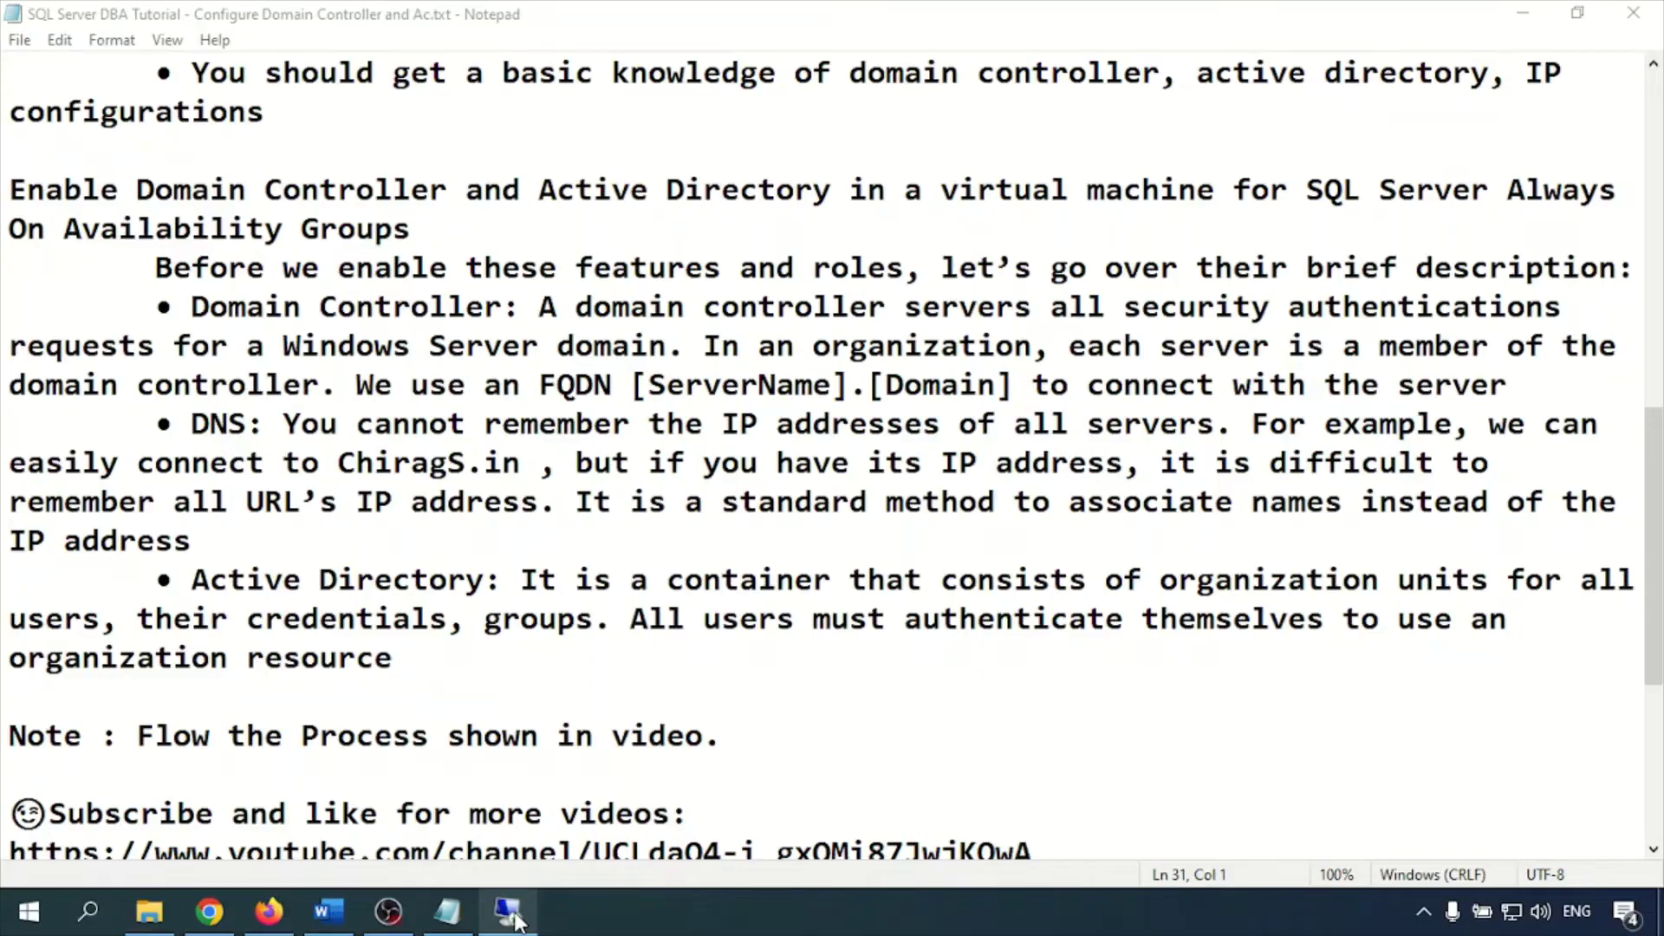
left_click(514, 919)
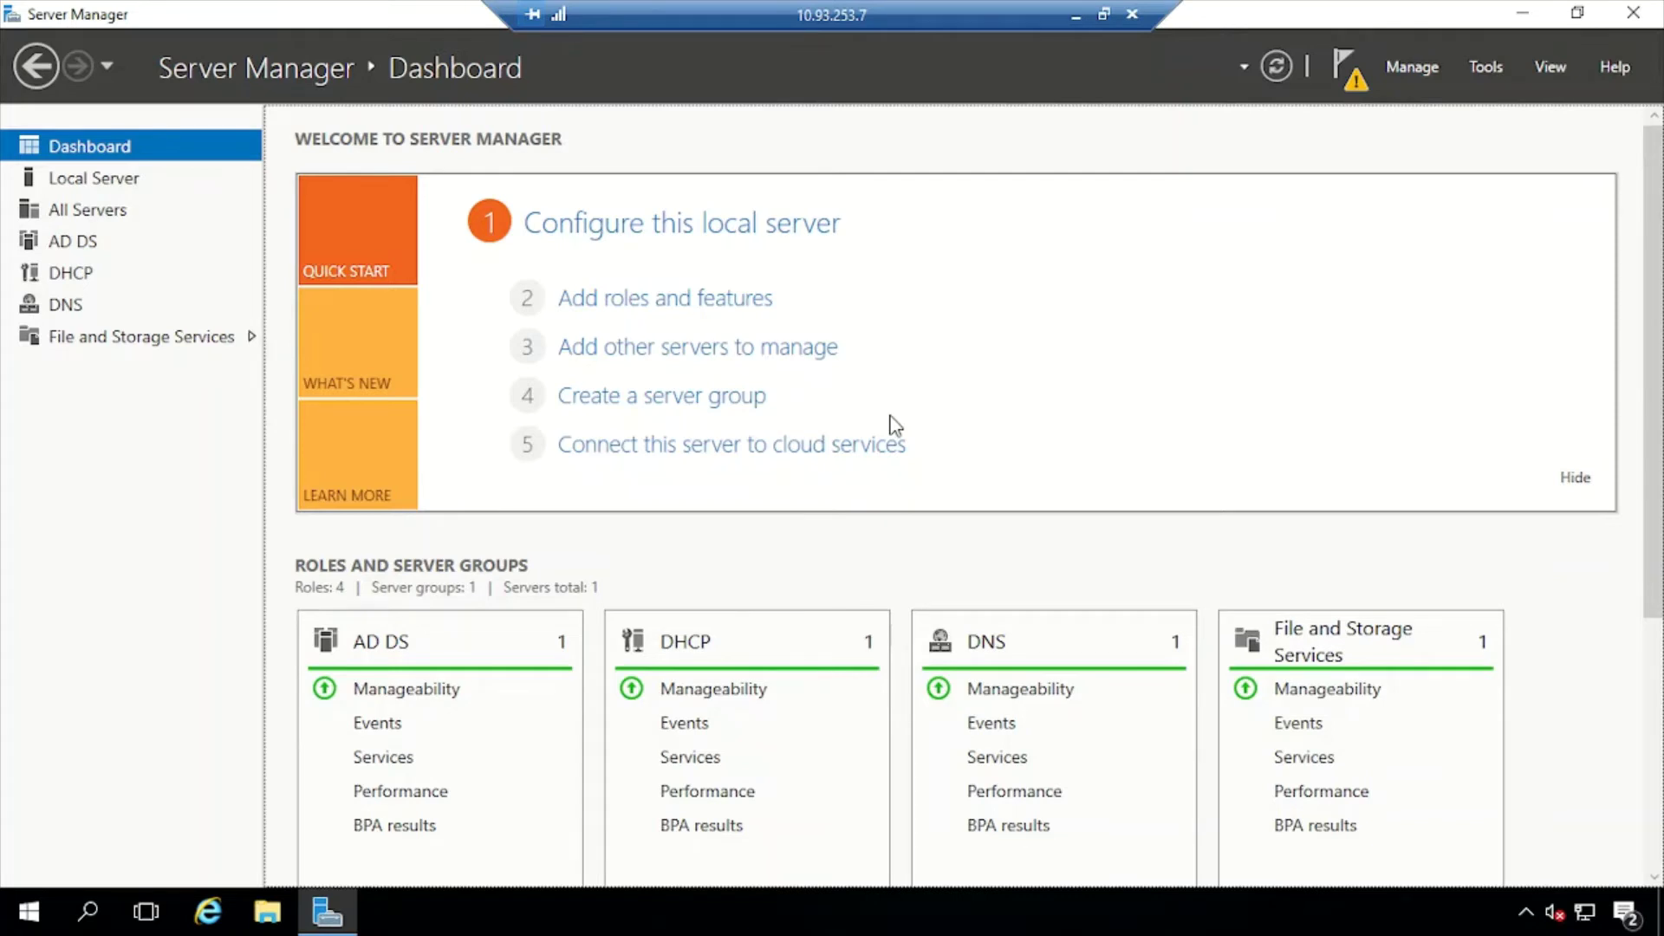
Open the Local Server page and run ipconfig, confirming 10.93.253.7 with gateway 10.93.253.1
left_click(92, 185)
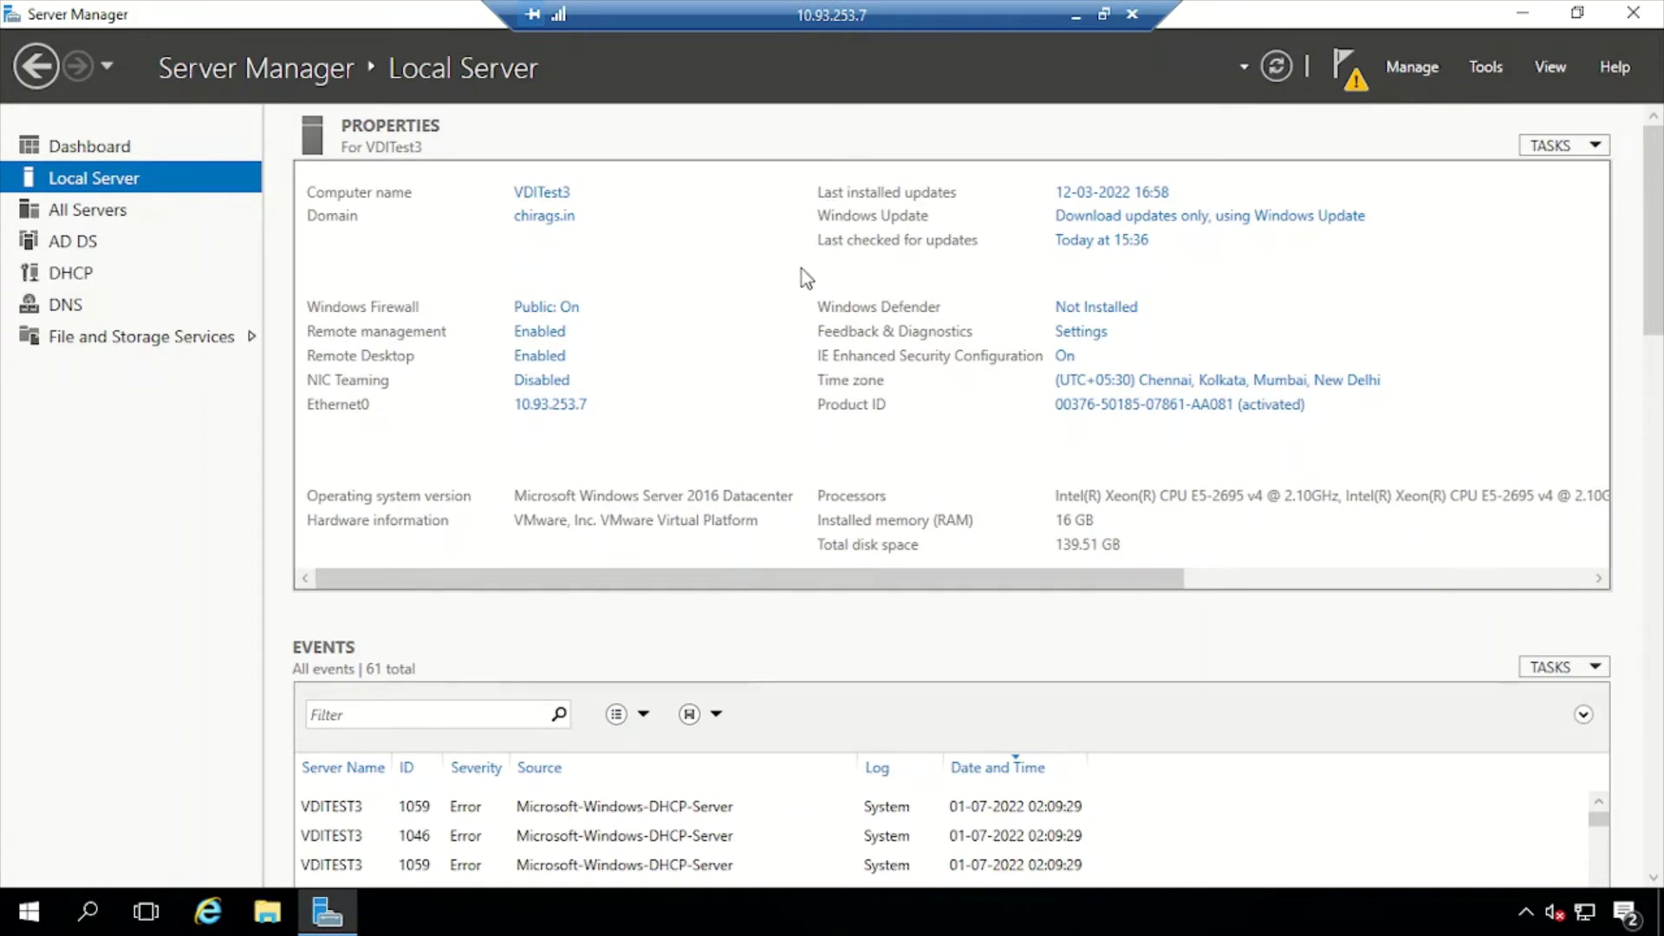
key("super+r")
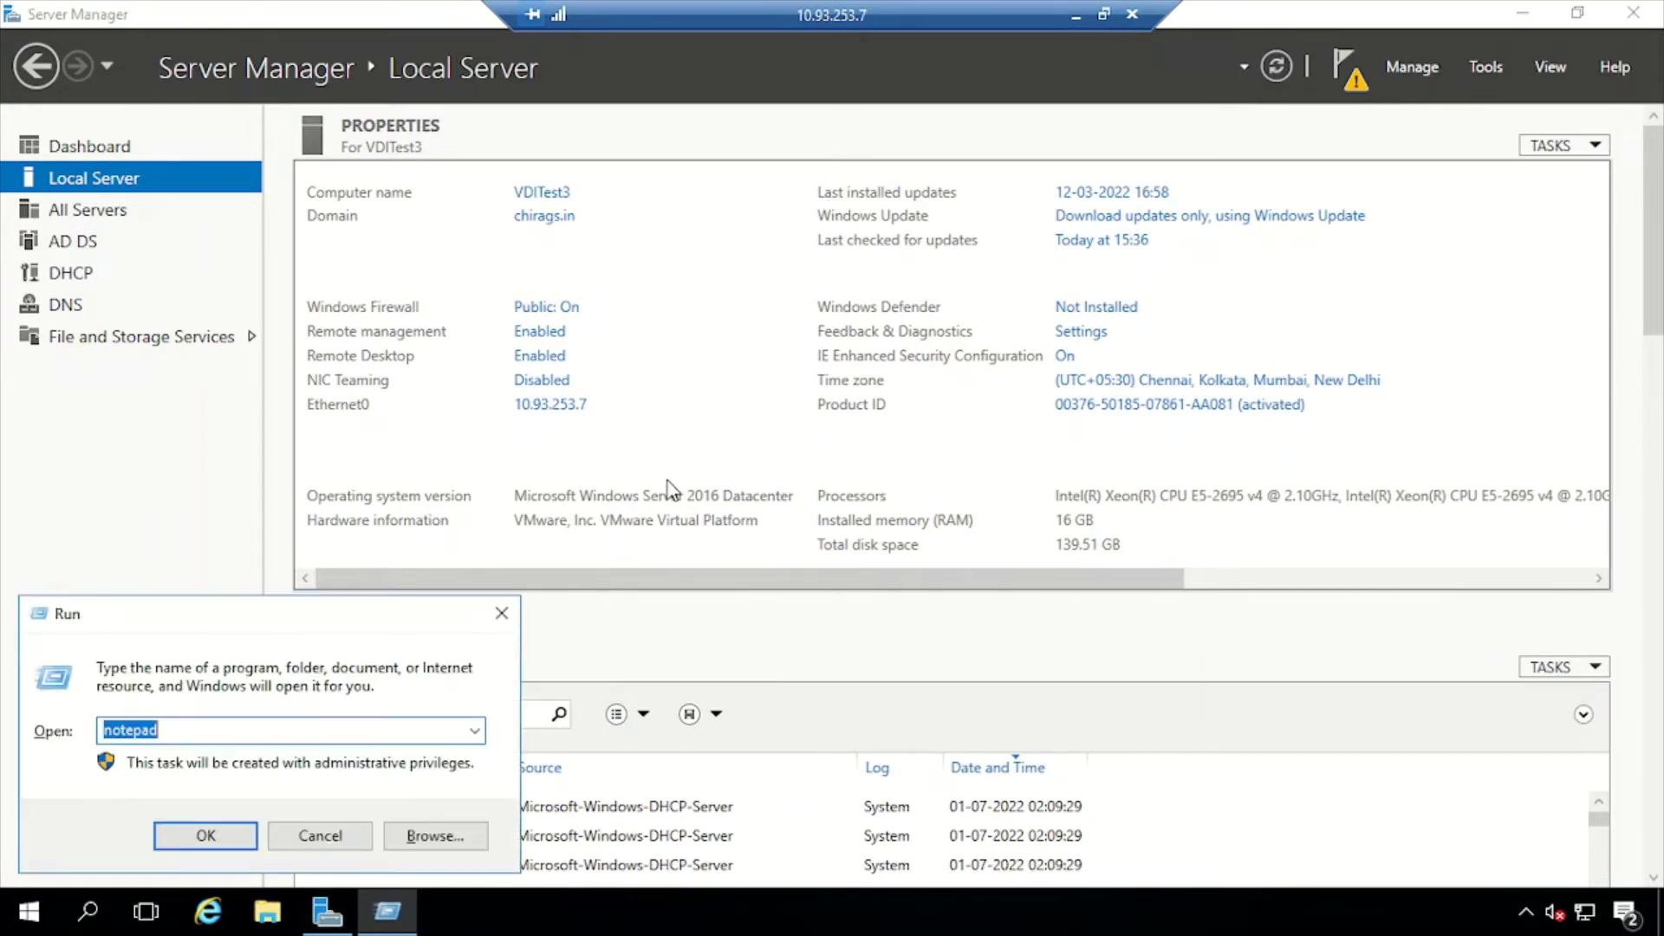
type("cmd")
key("Return")
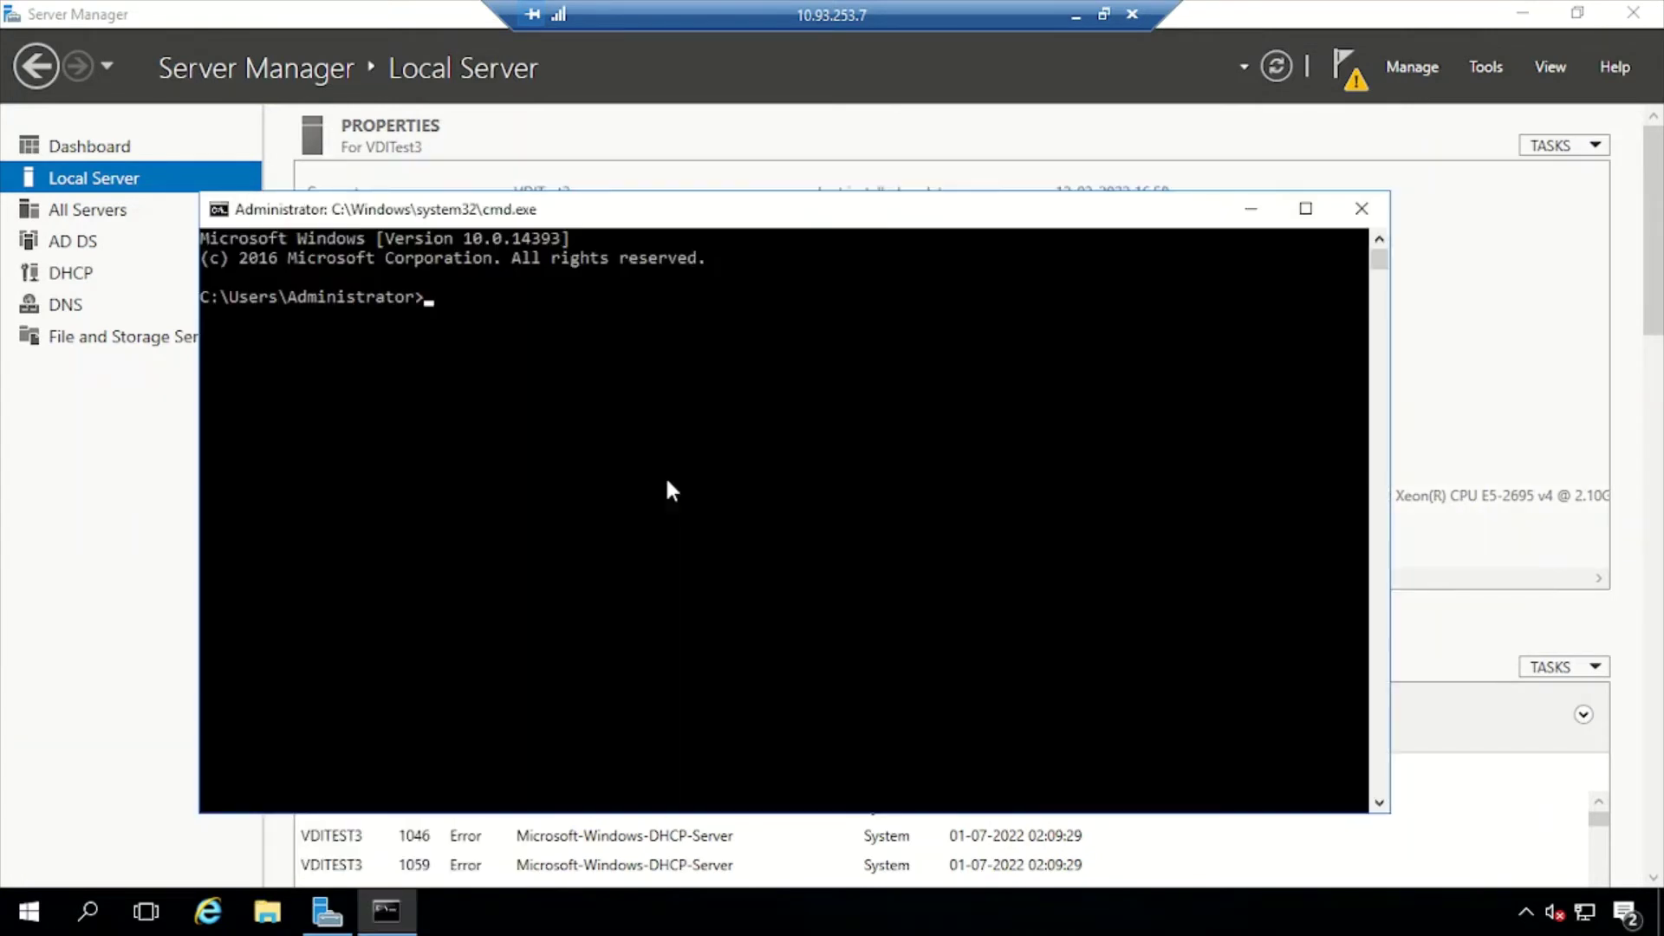
type("ipconfig")
key("Return")
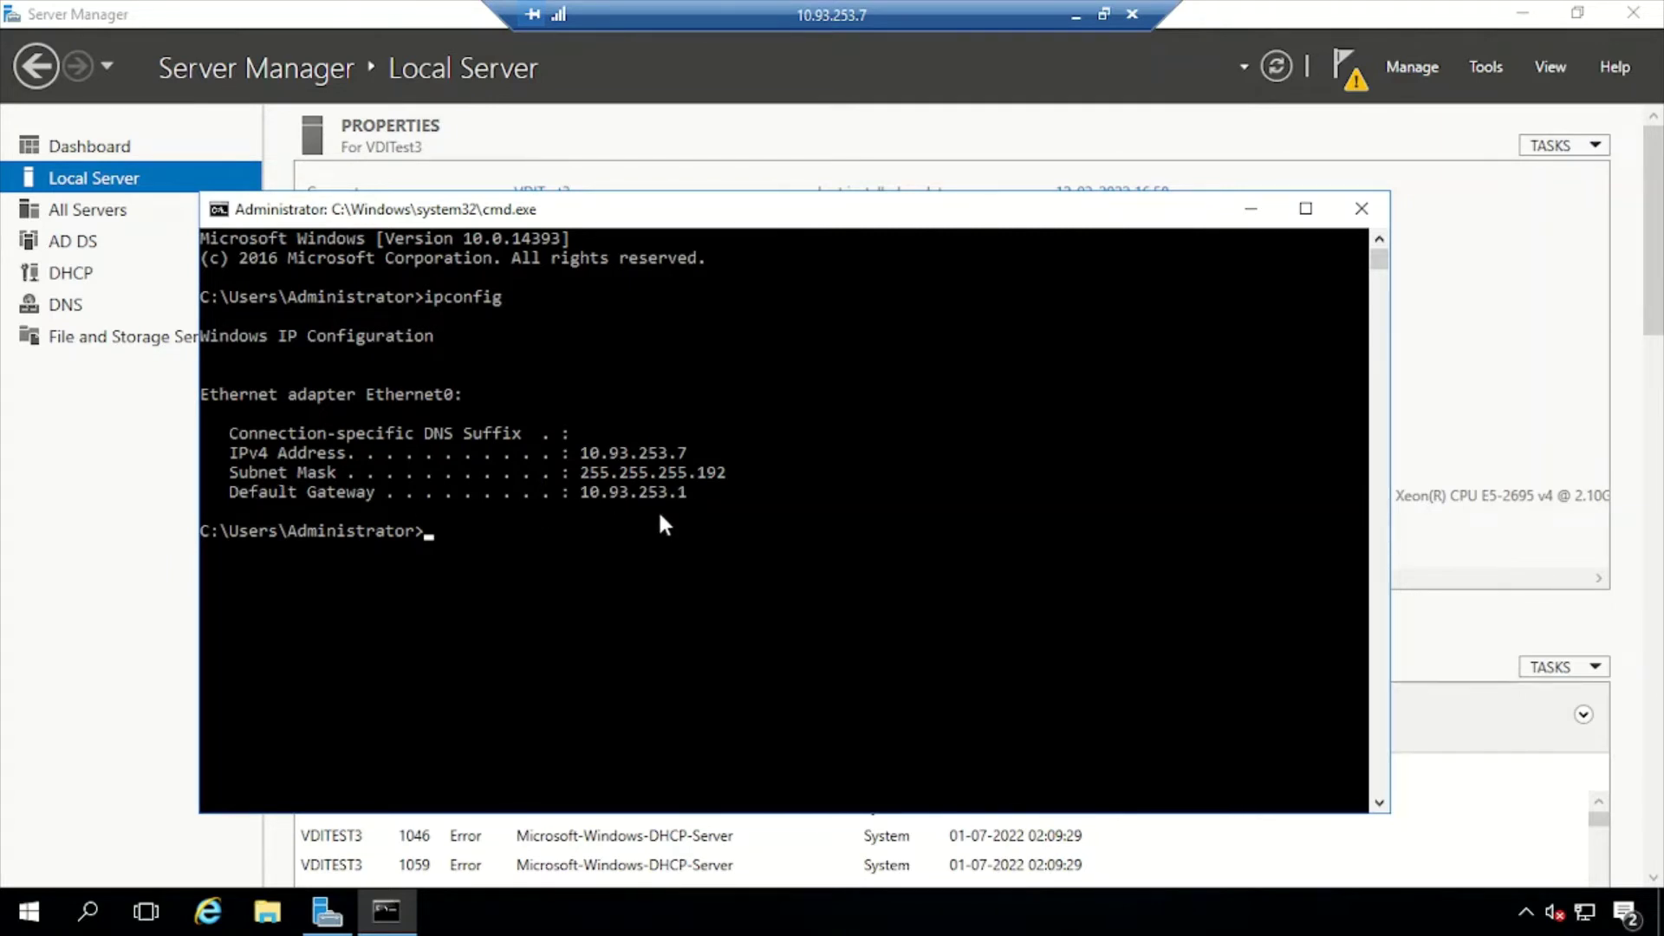
left_click(1363, 210)
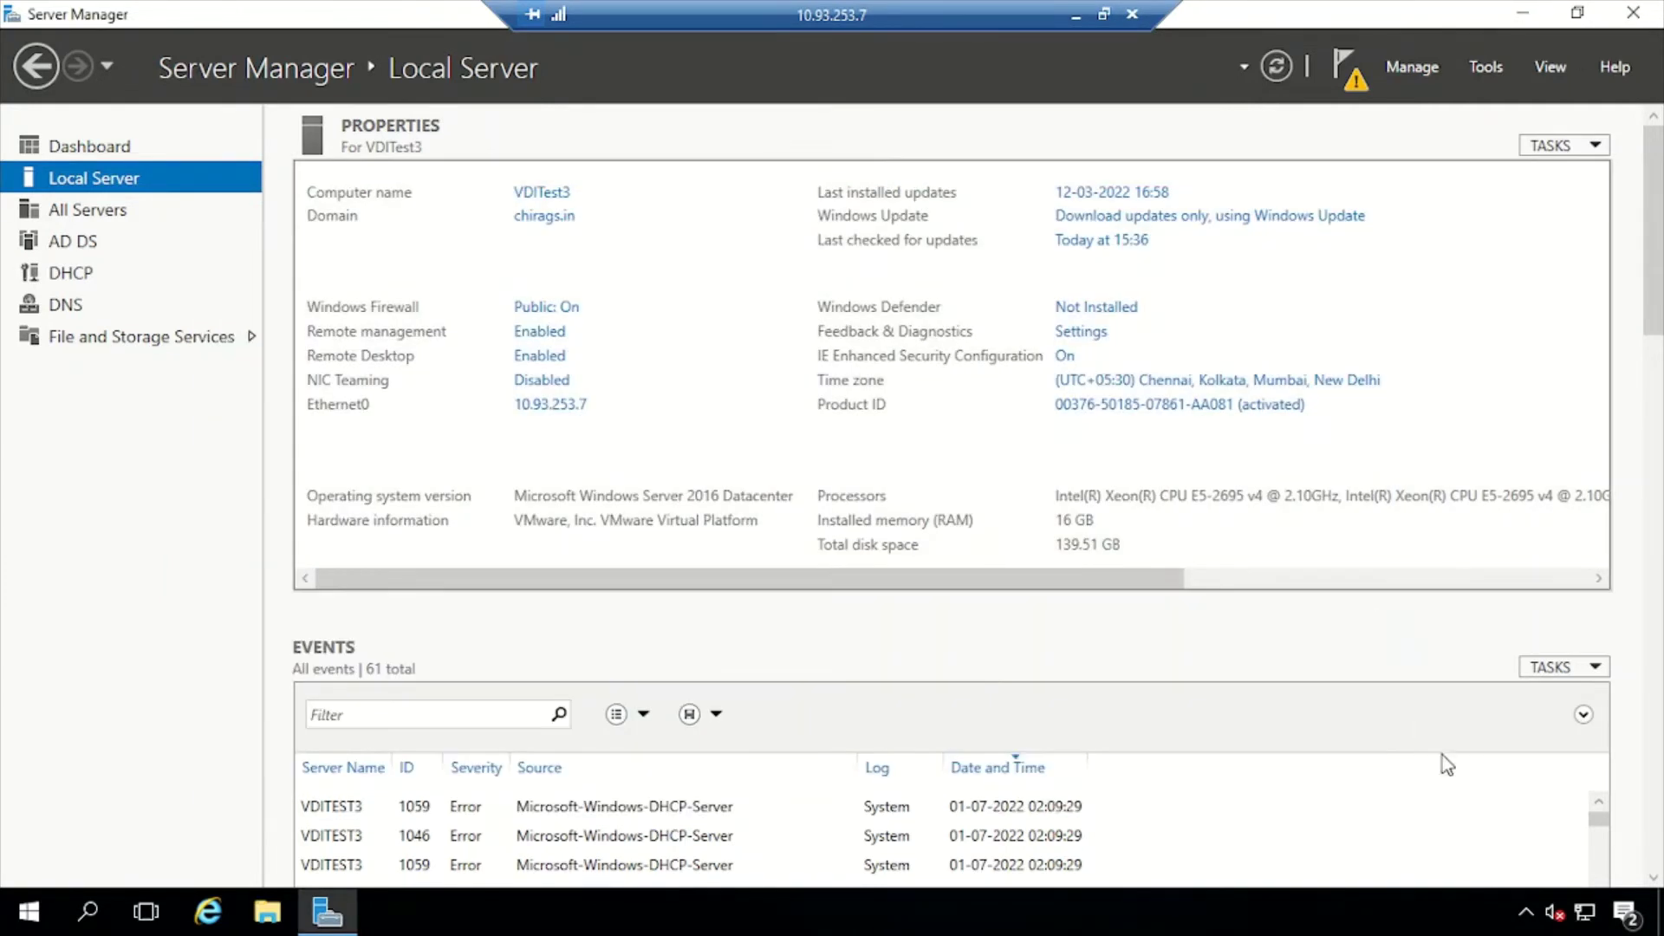
right_click(1580, 917)
Open Control Panel with the 'control' command
left_click(1456, 898)
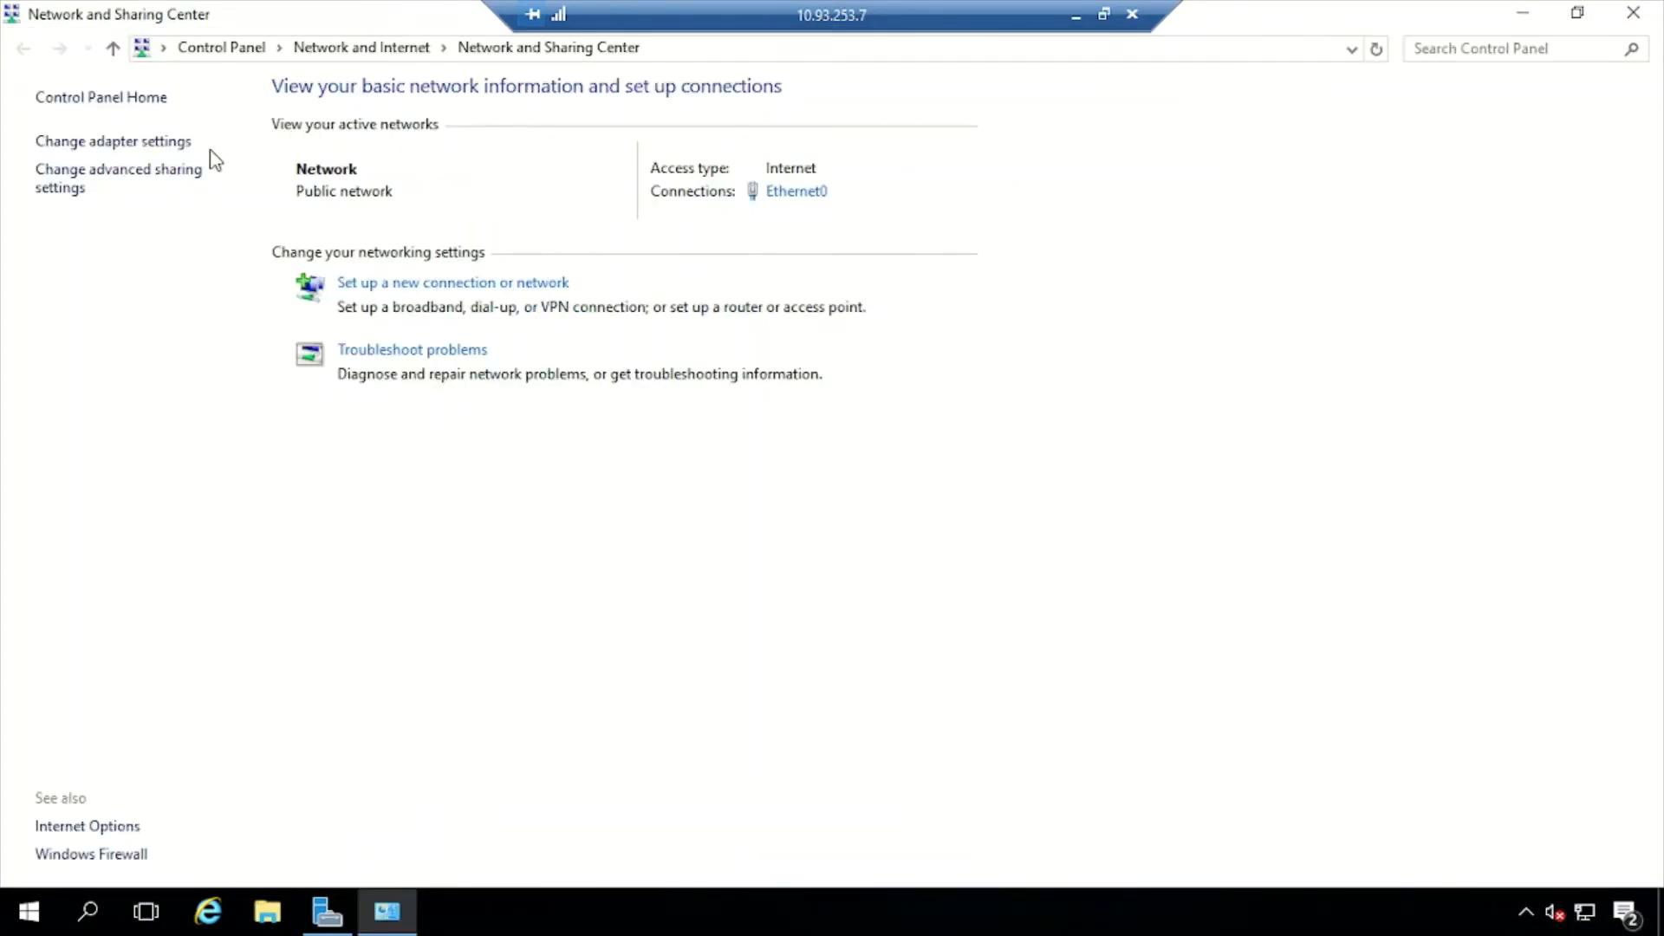
left_click(1633, 12)
key("super+r")
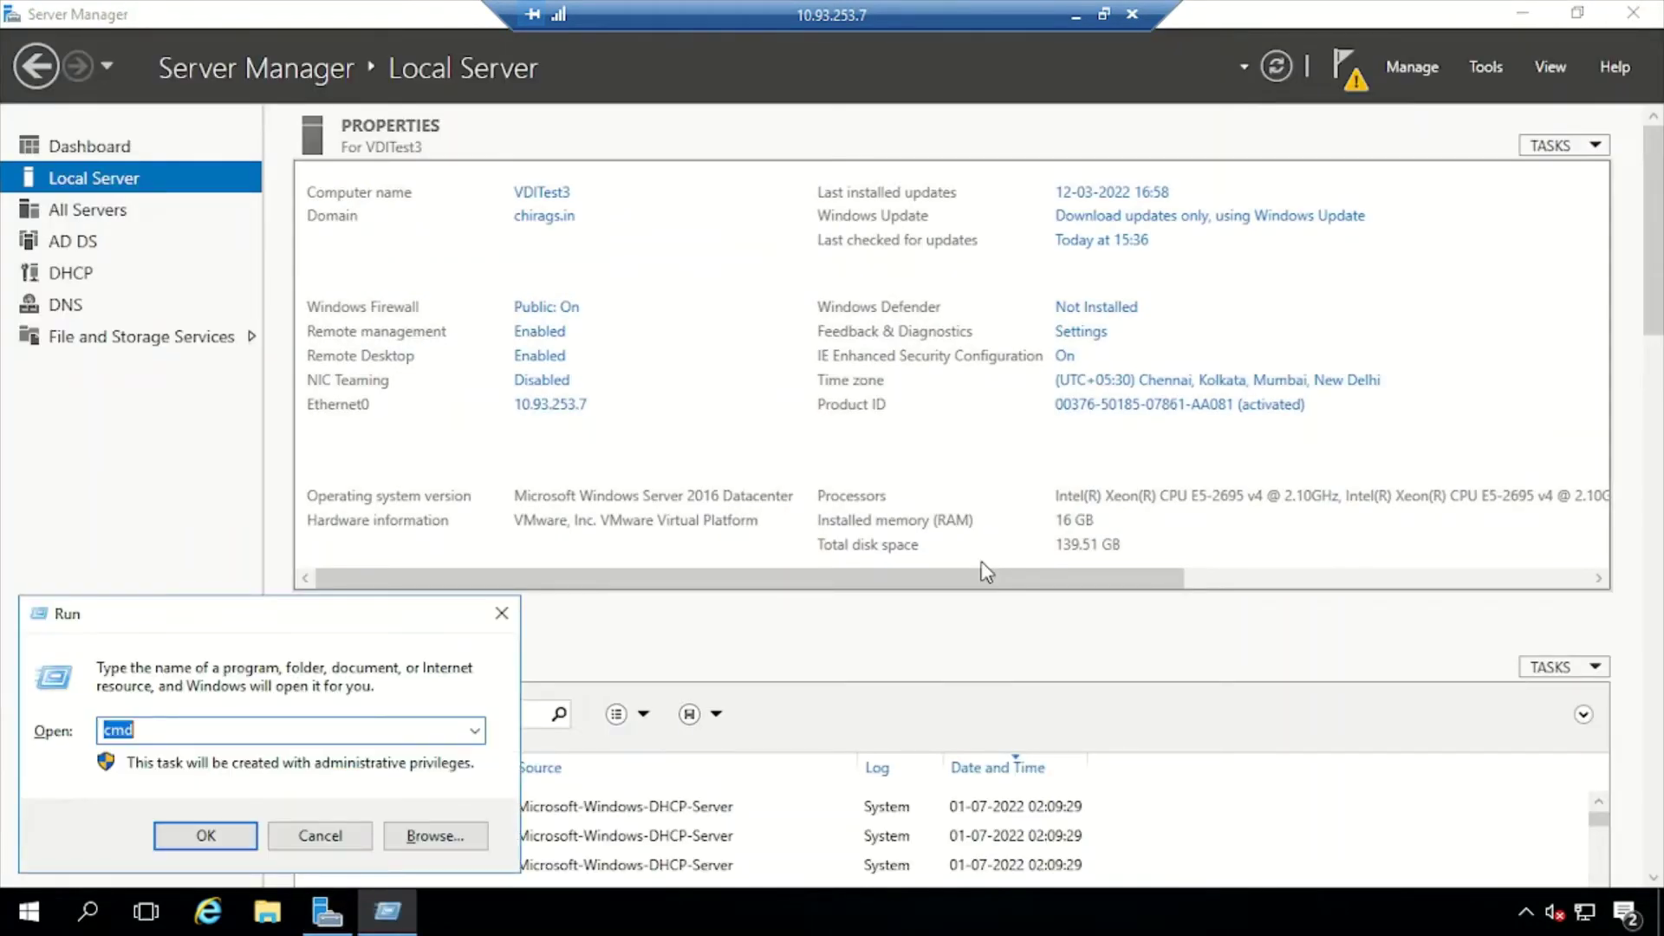
type("ntr")
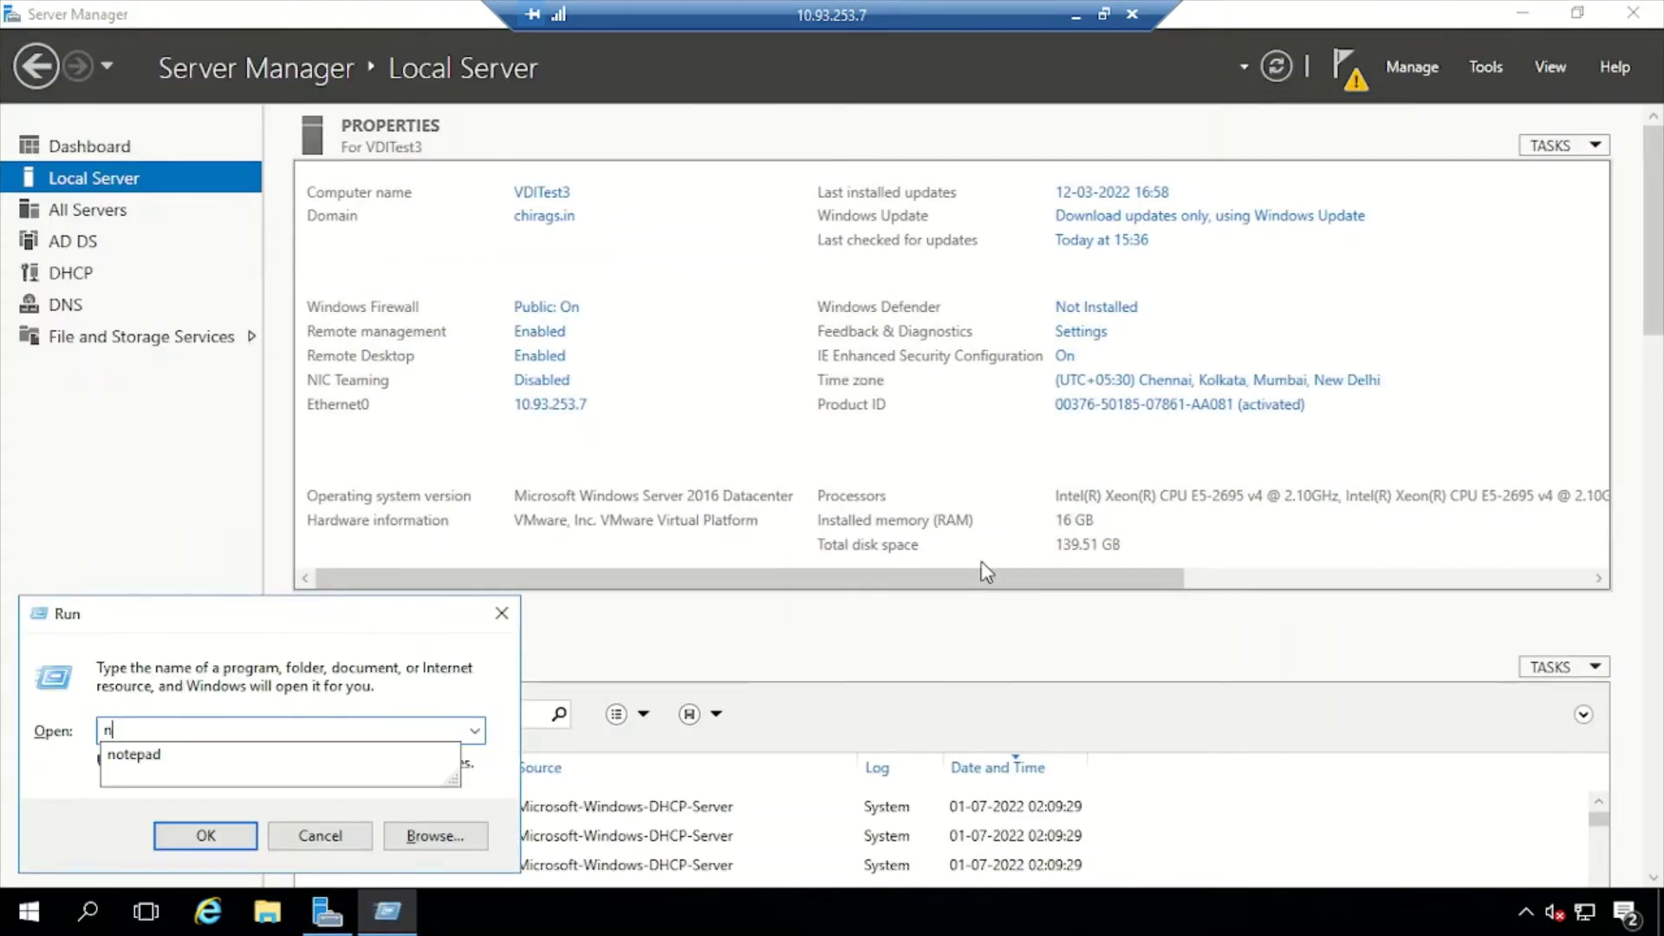
key("BackSpace")
type("contr")
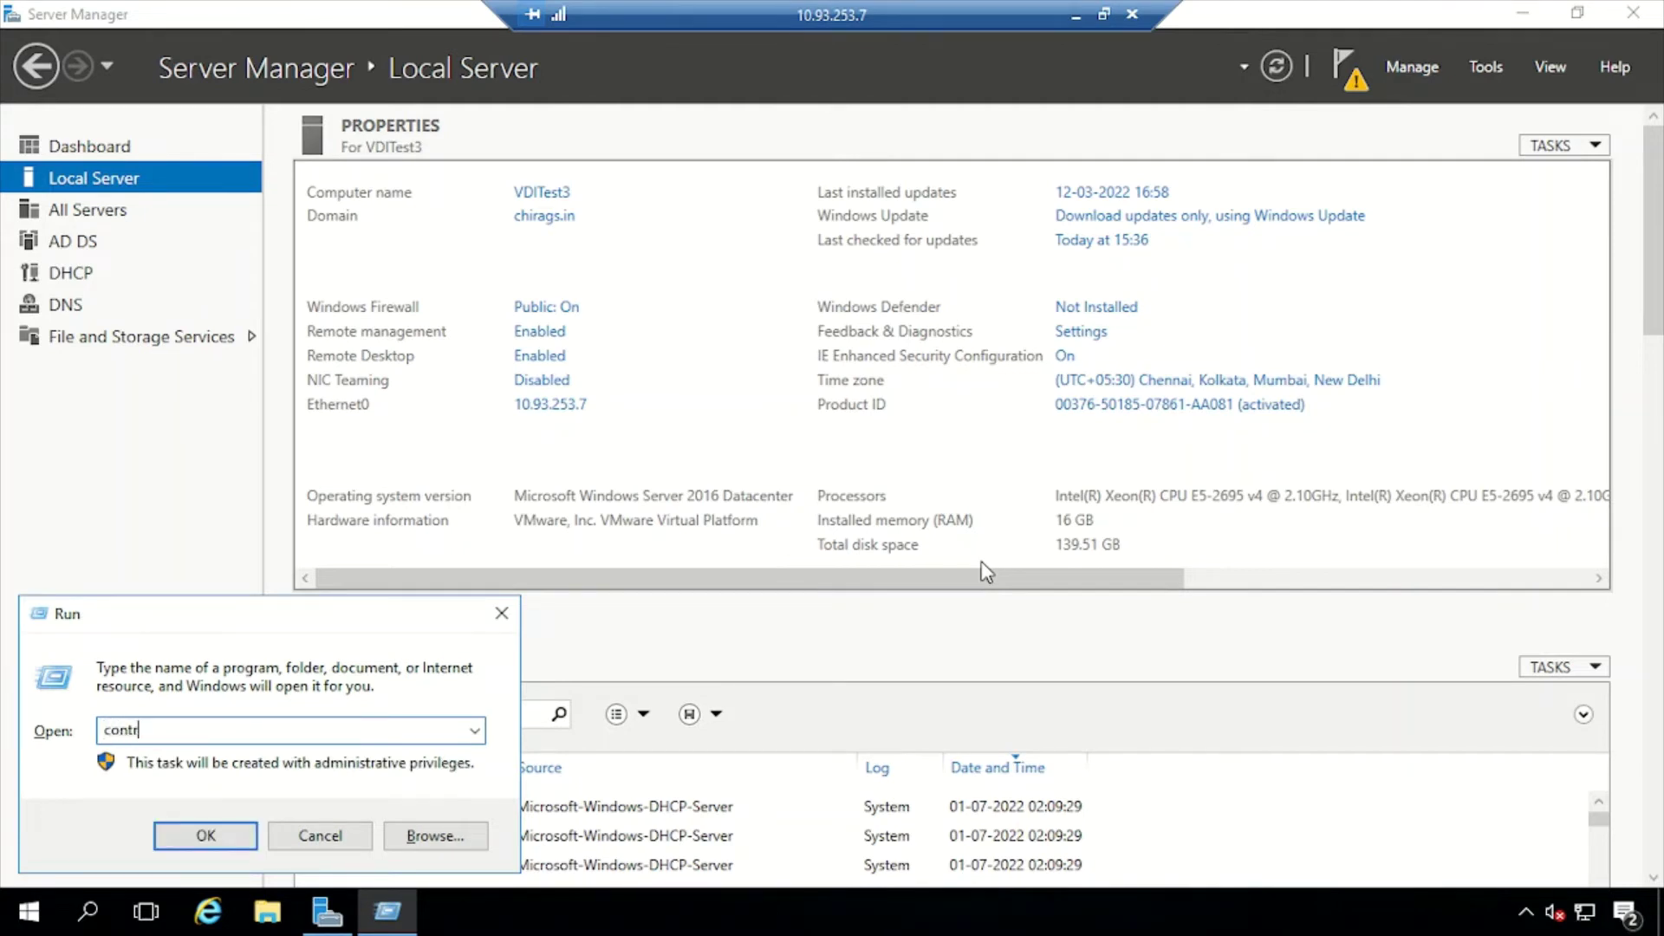
type("ol")
key("Return")
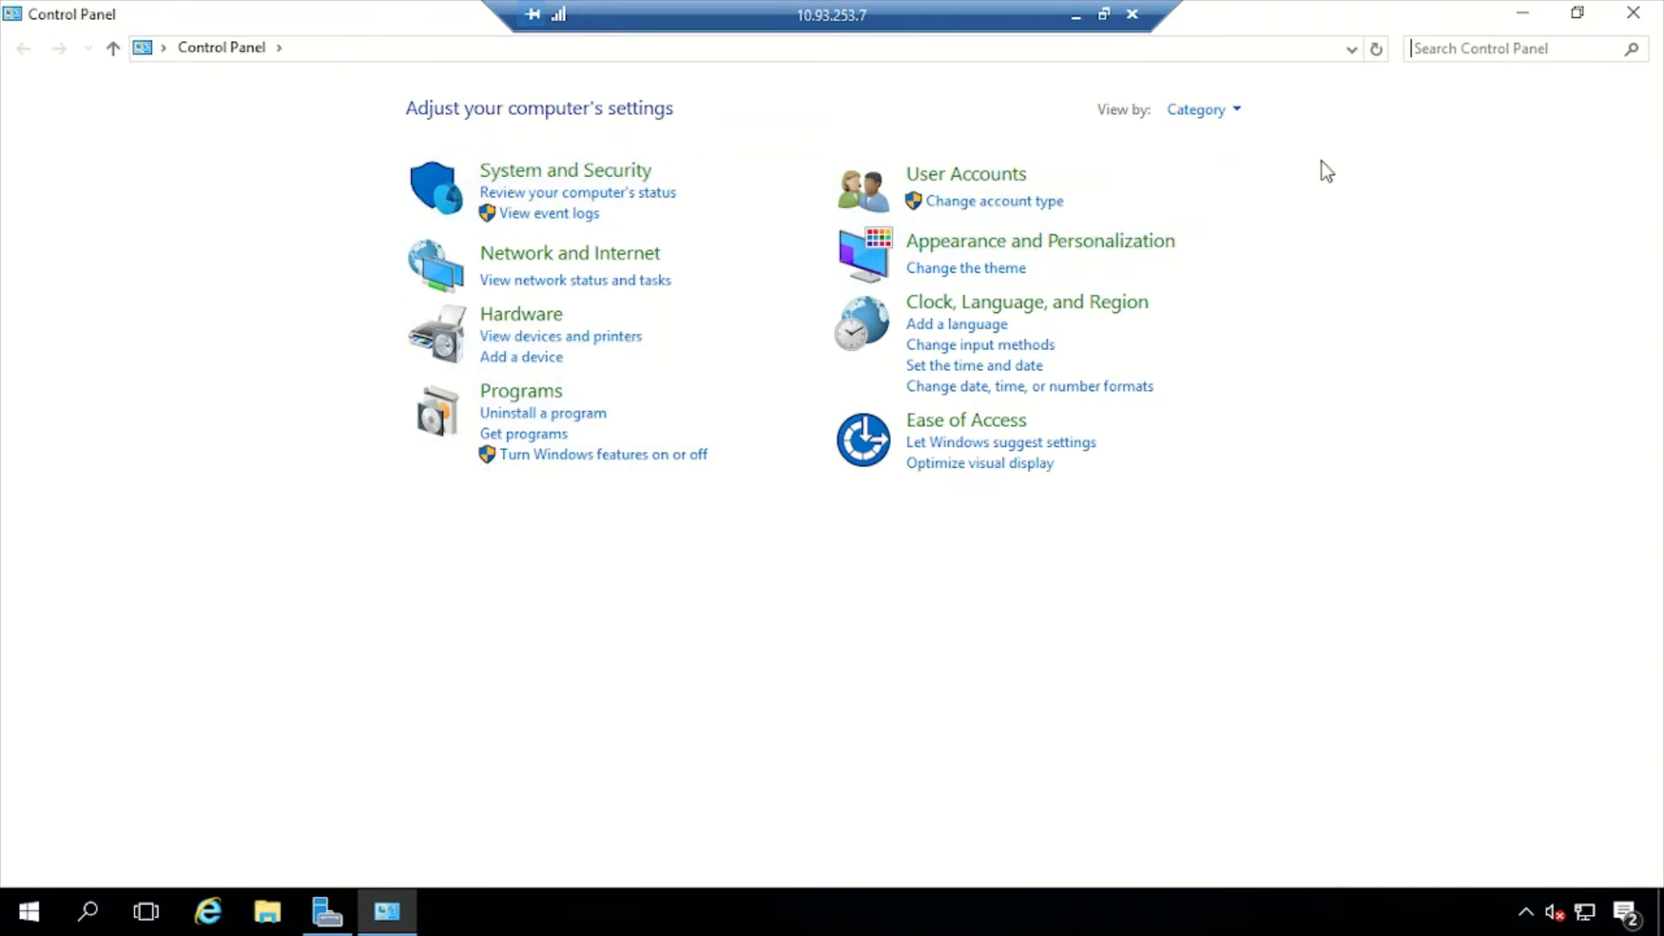
Open Ethernet0's IPv4 properties through Network and Sharing Center's adapter settings
left_click(558, 256)
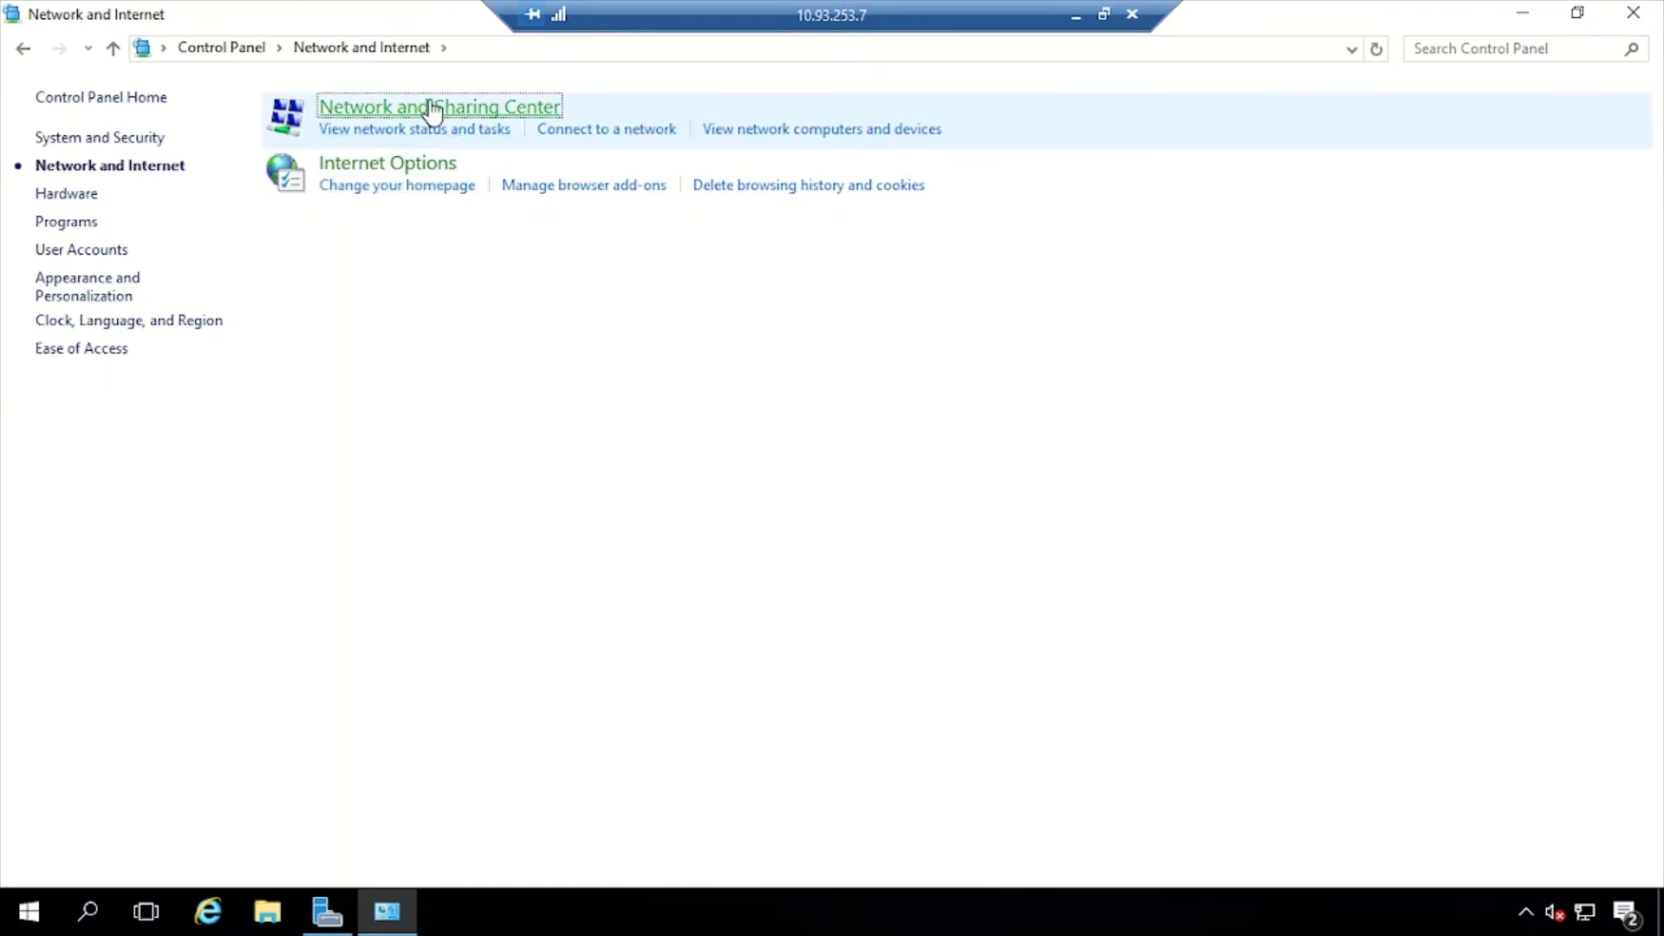
left_click(433, 111)
left_click(111, 143)
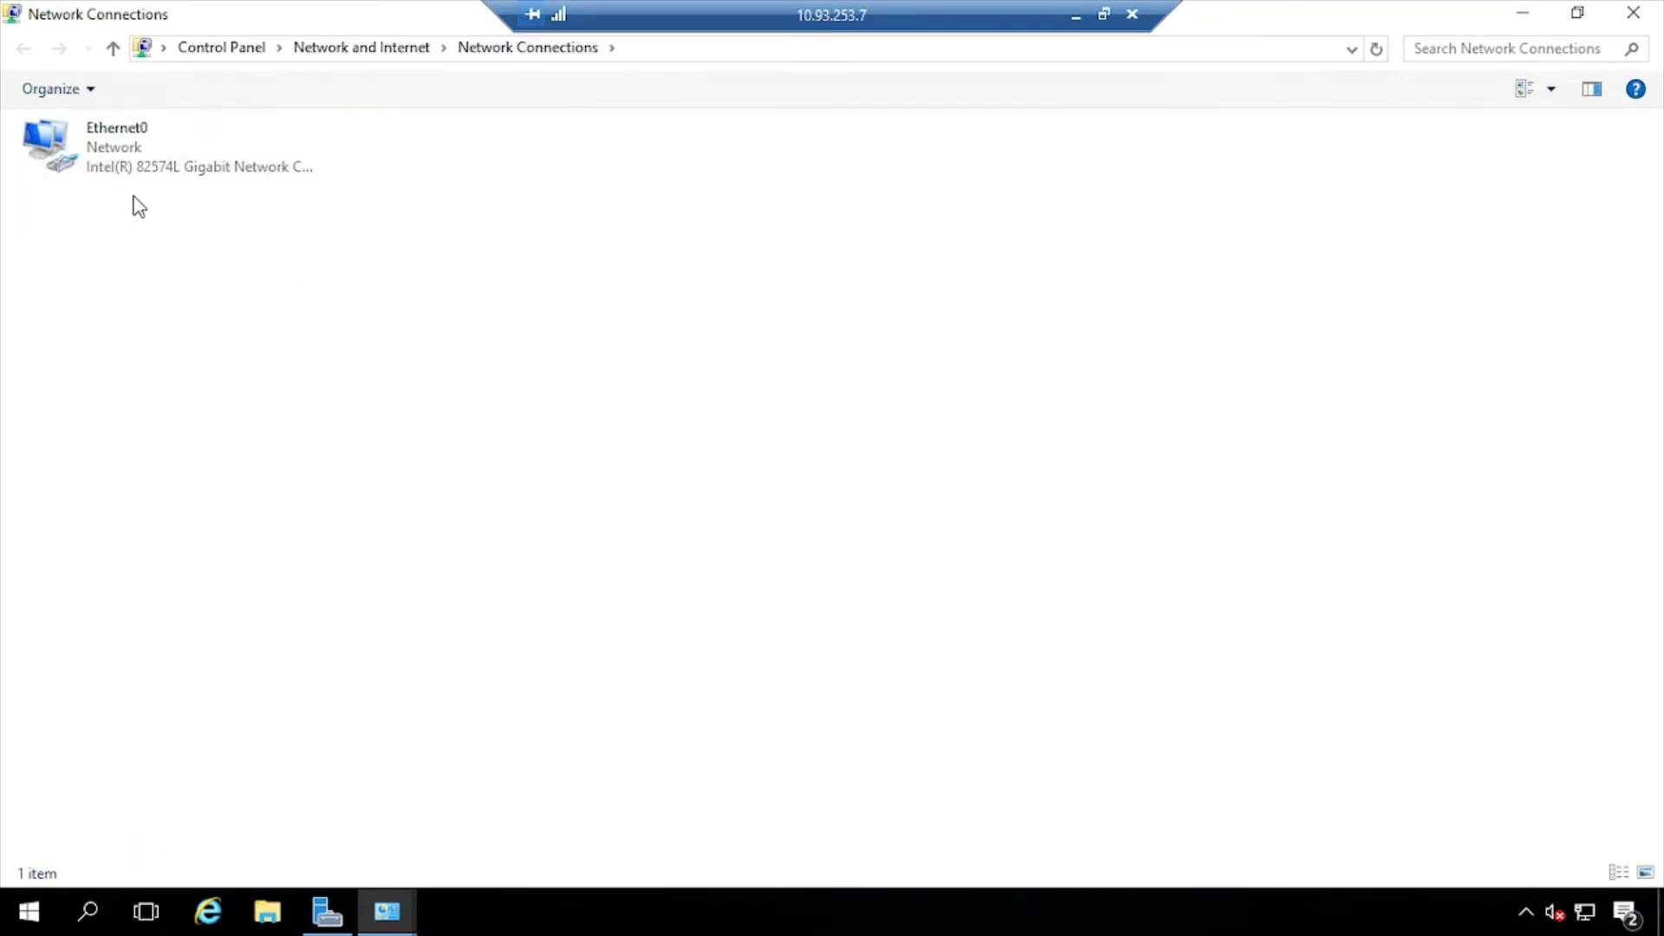
right_click(130, 144)
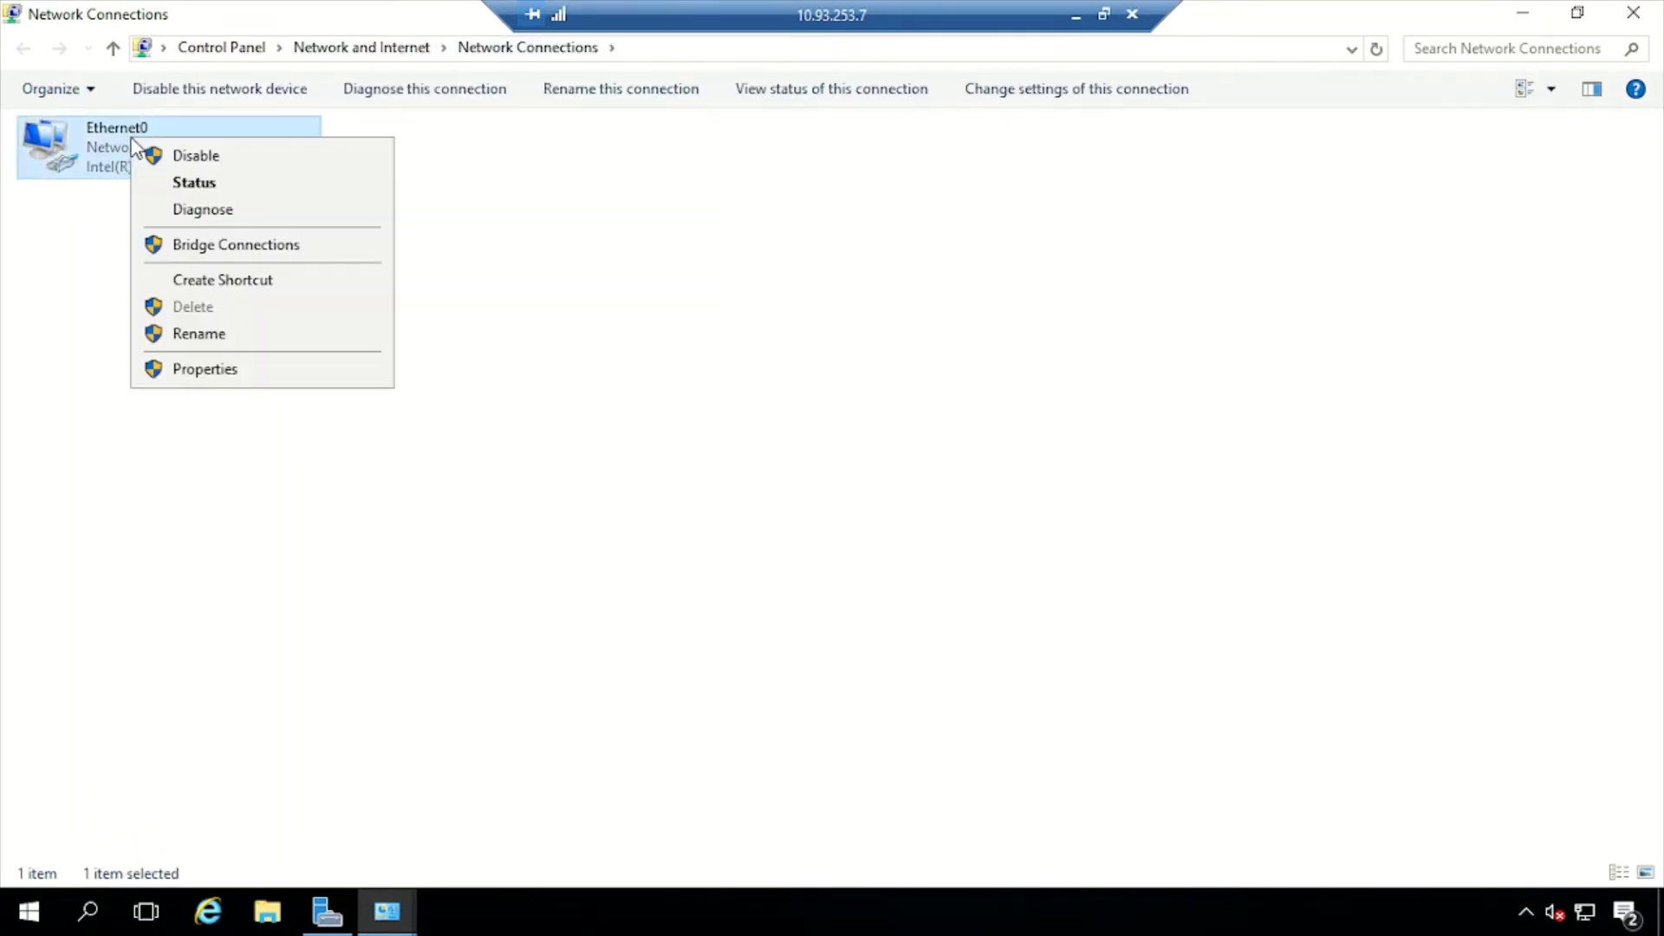
left_click(198, 374)
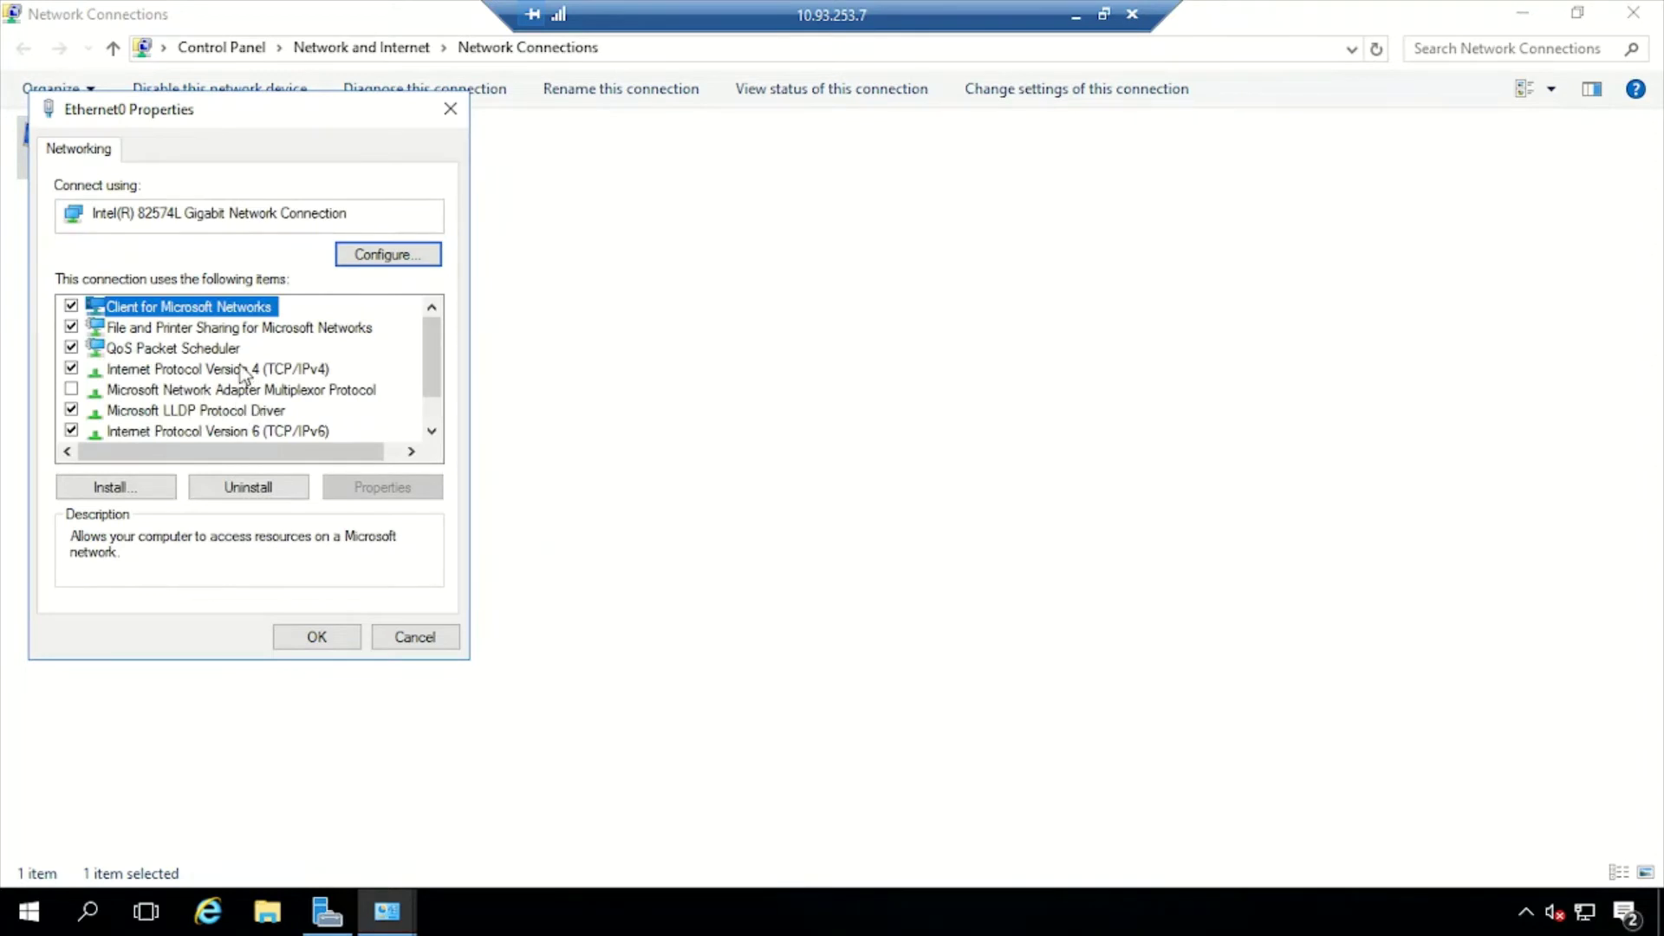
left_click(245, 371)
left_click(382, 489)
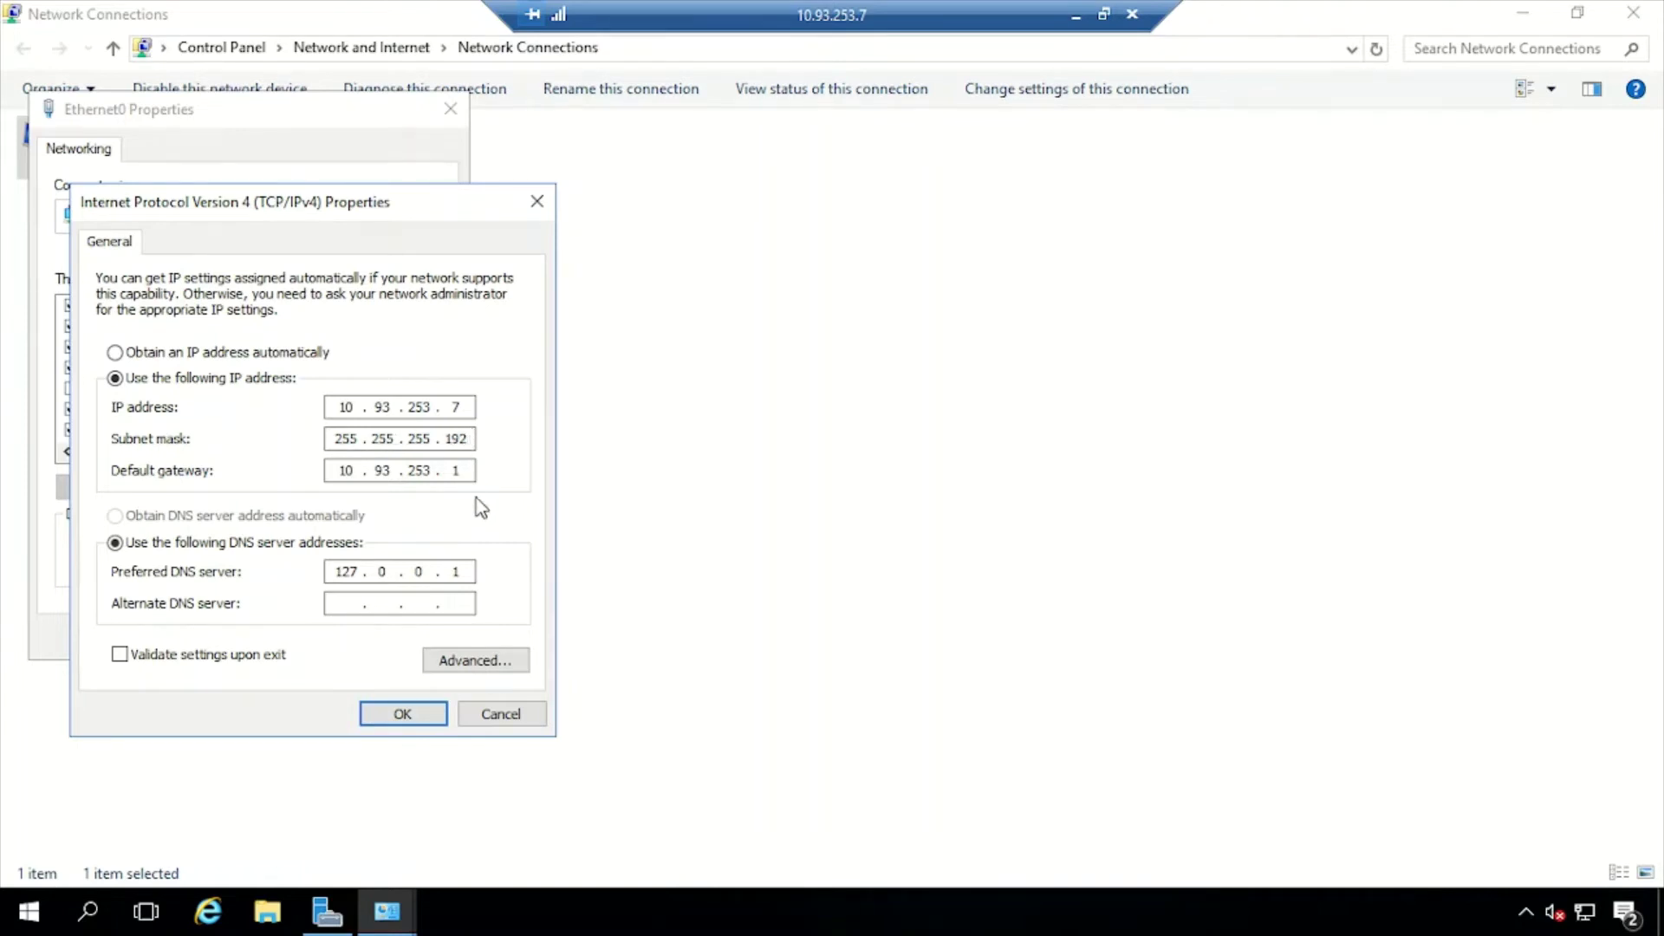
Clear Ethernet0's IPv4 default gateway, keeping 10.93.253.7 and DNS 127.0.0.1, and save
left_click(468, 467)
key("BackSpace")
key("BackSpace")
key("BackSpace")
key("BackSpace")
key("BackSpace")
key("BackSpace")
key("BackSpace")
key("BackSpace")
left_click(404, 713)
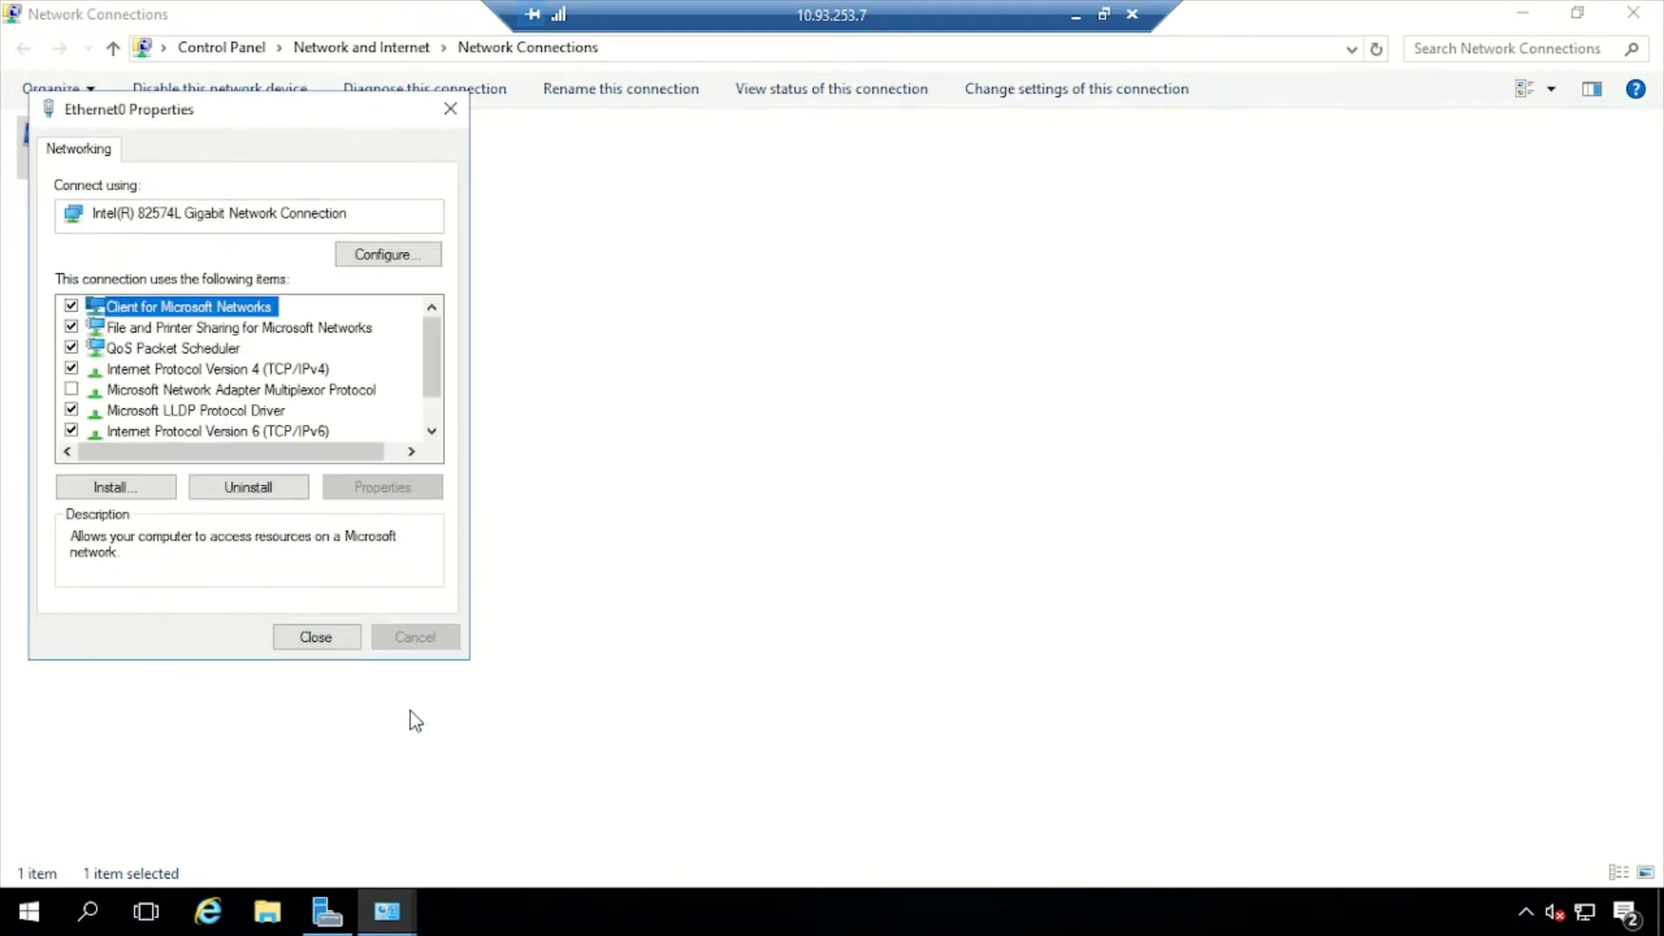
left_click(330, 637)
key("super+r")
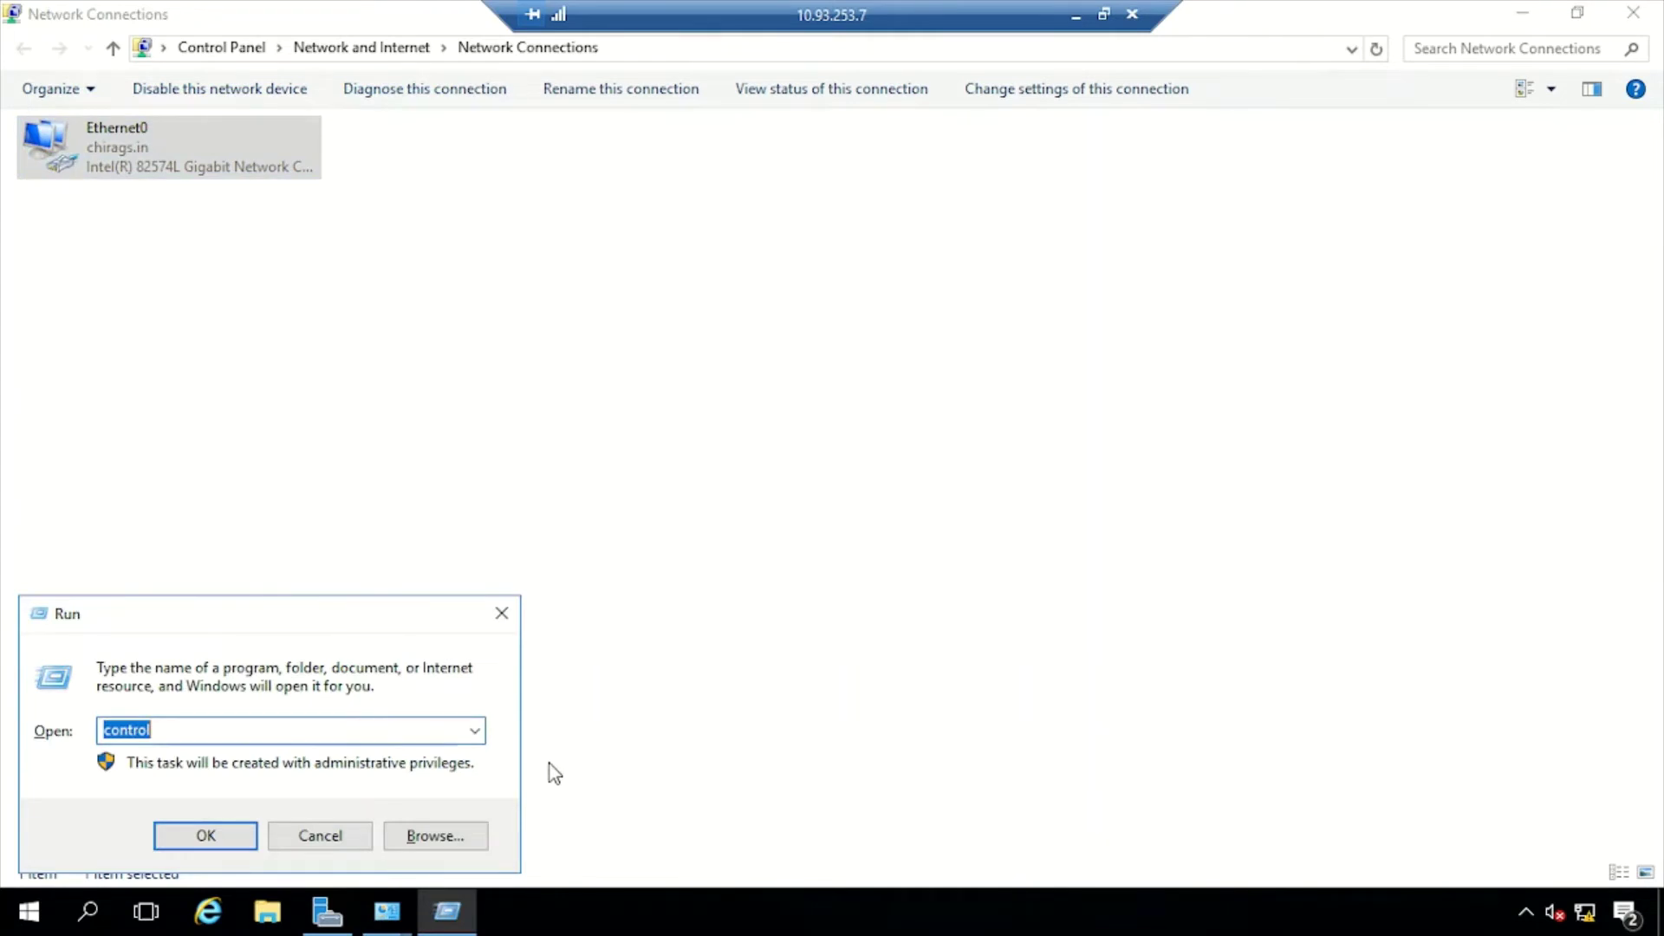
Run ipconfig to verify no default gateway, then close cmd, Network Connections and Network and Sharing Center
key("Return")
type("ipconfig")
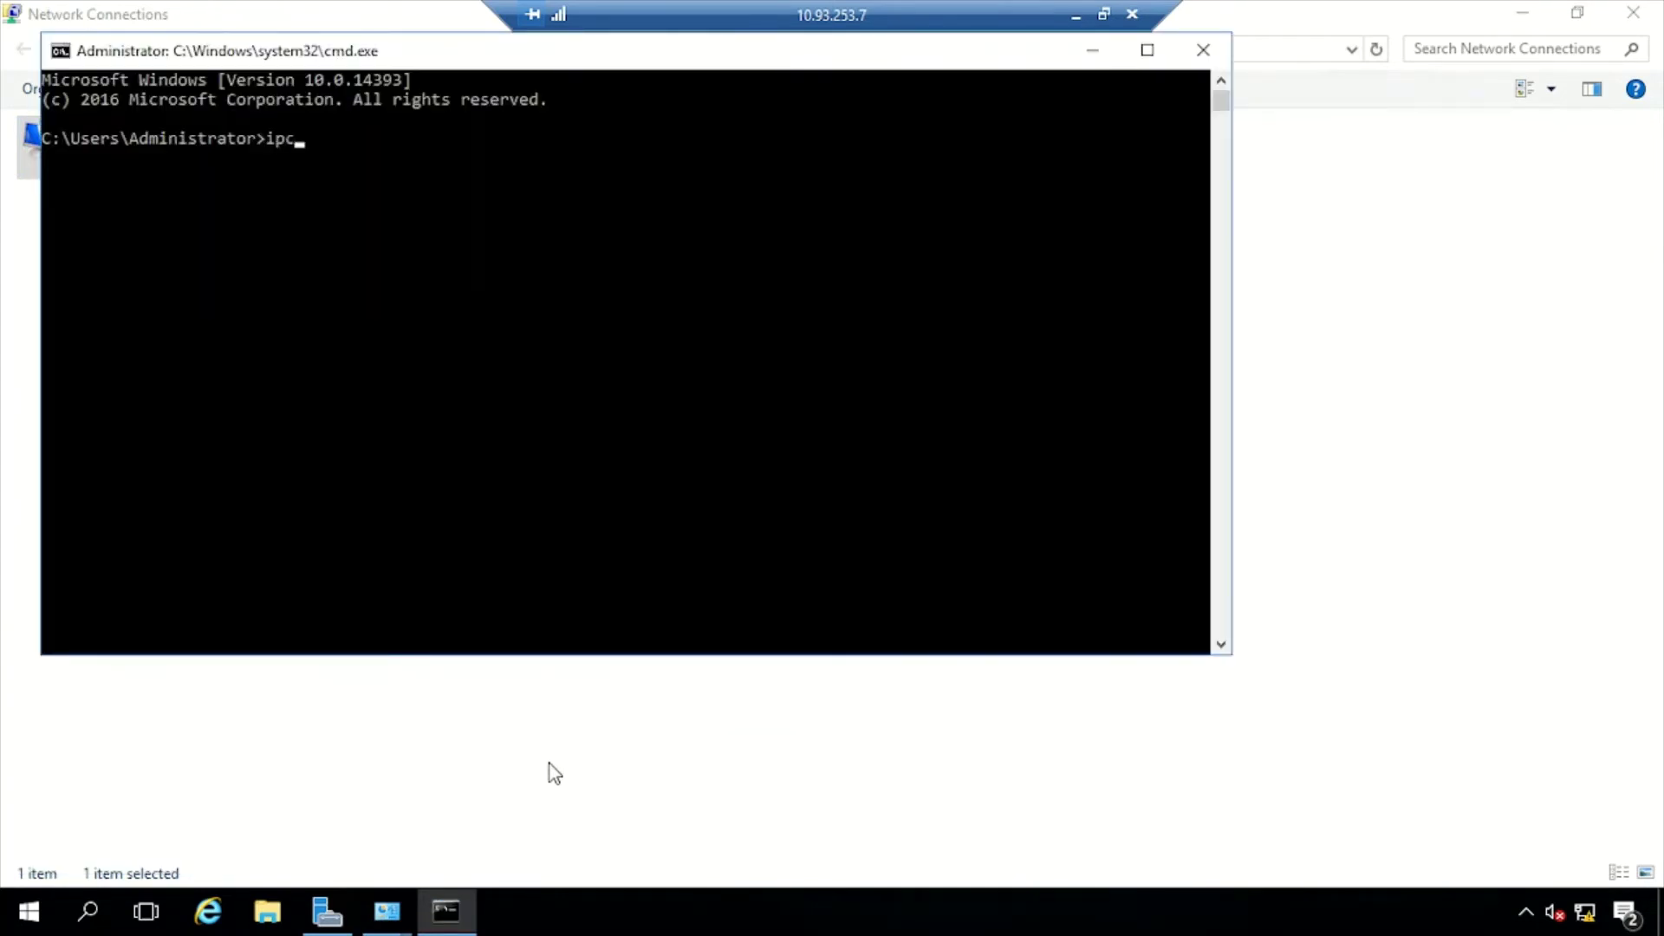
key("Return")
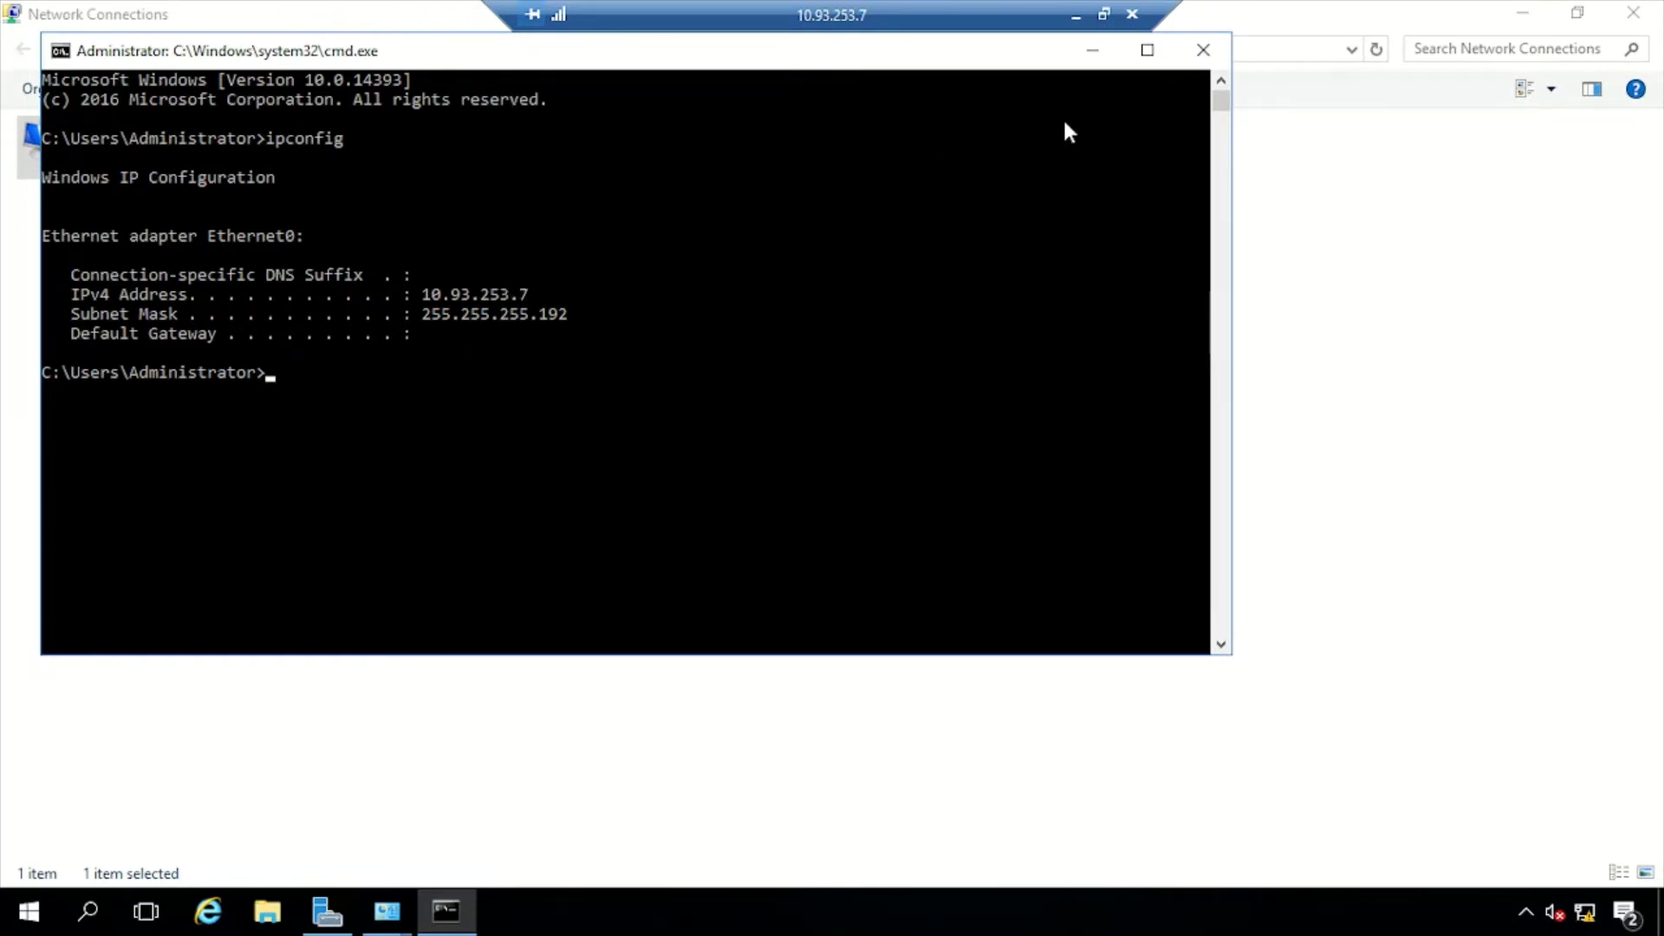
left_click(1204, 50)
left_click(654, 371)
left_click(1633, 12)
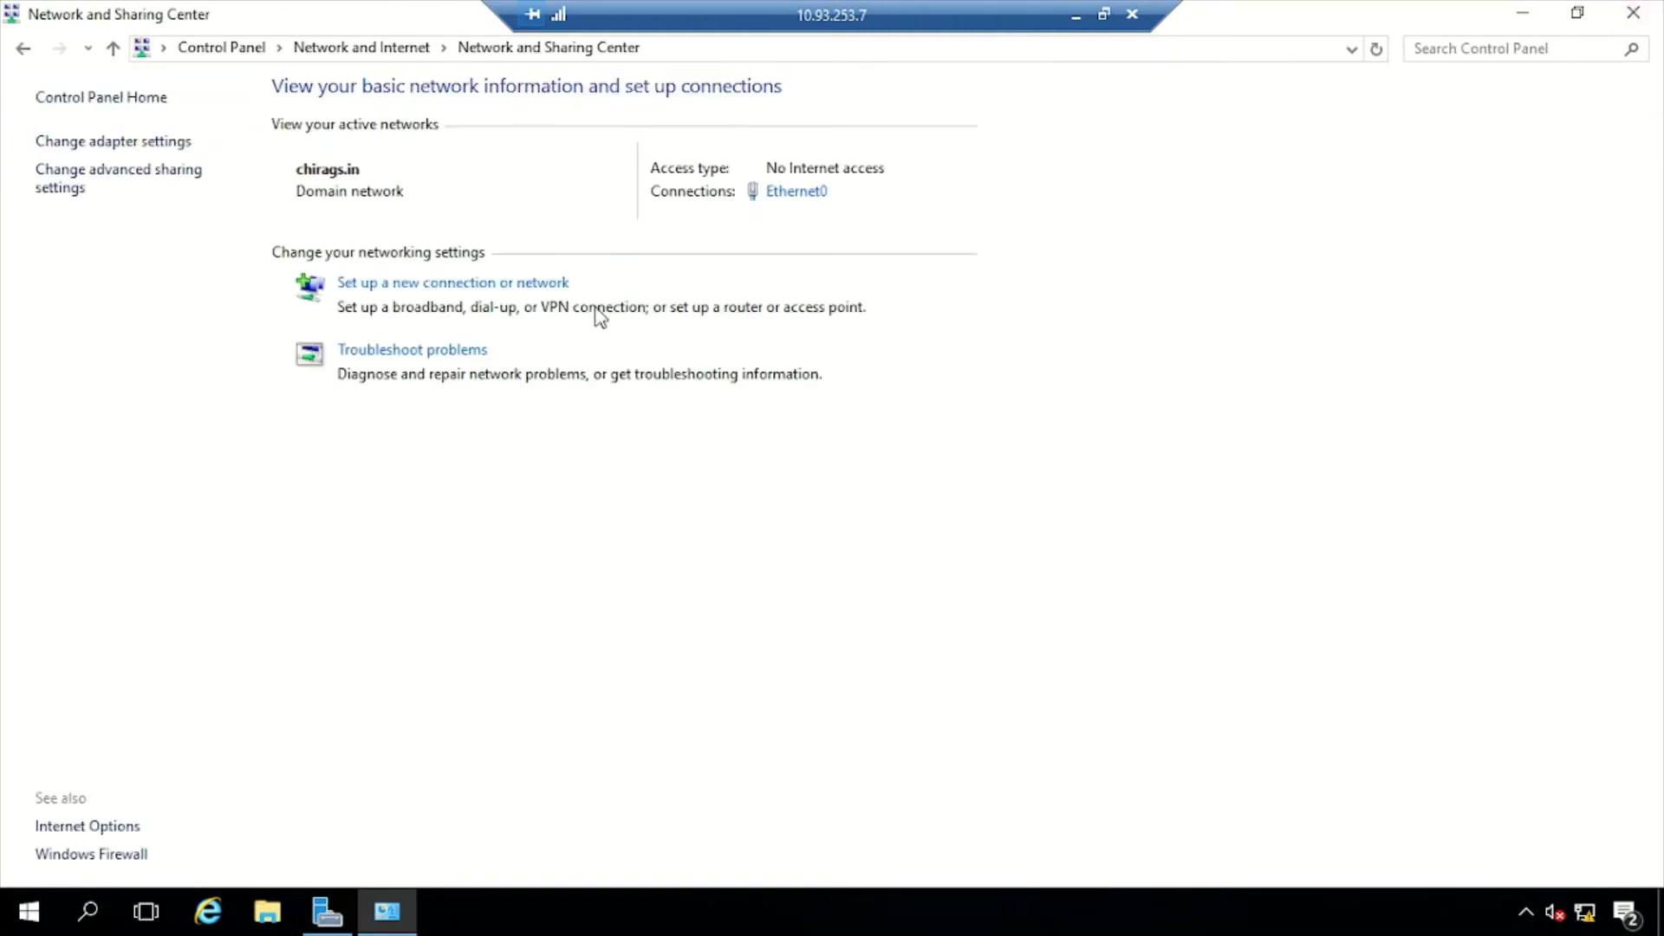
left_click(1633, 12)
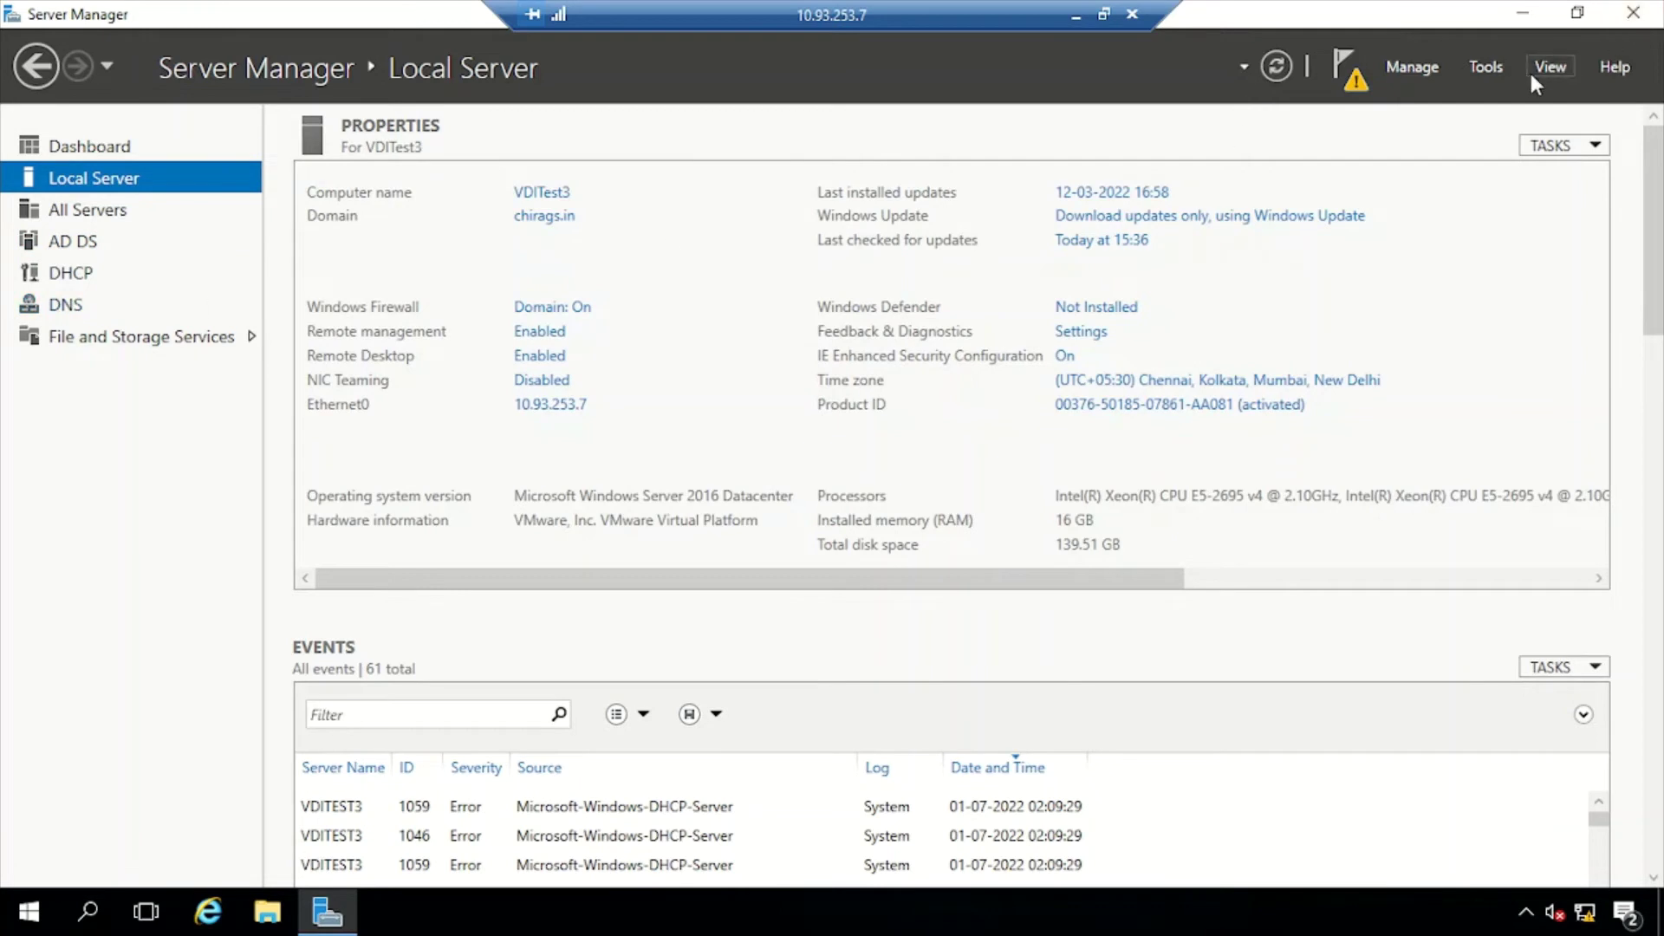
Open DNS Manager, expand VDITEST3 and start New Zone on Reverse Lookup Zones
left_click(1492, 66)
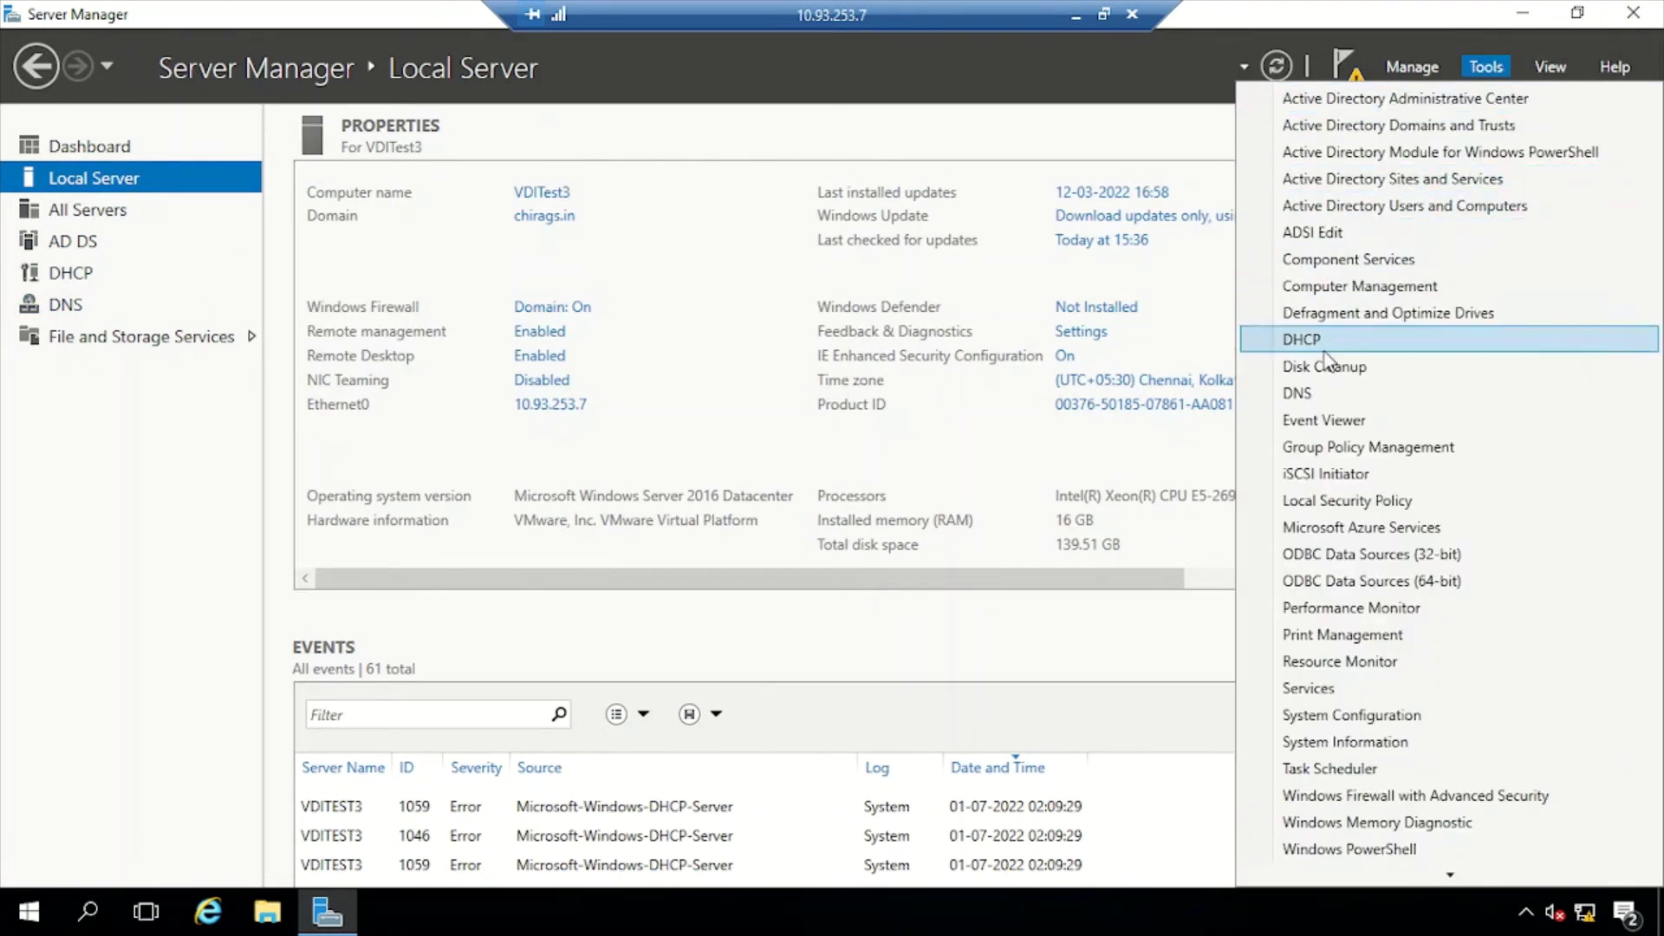
left_click(1321, 401)
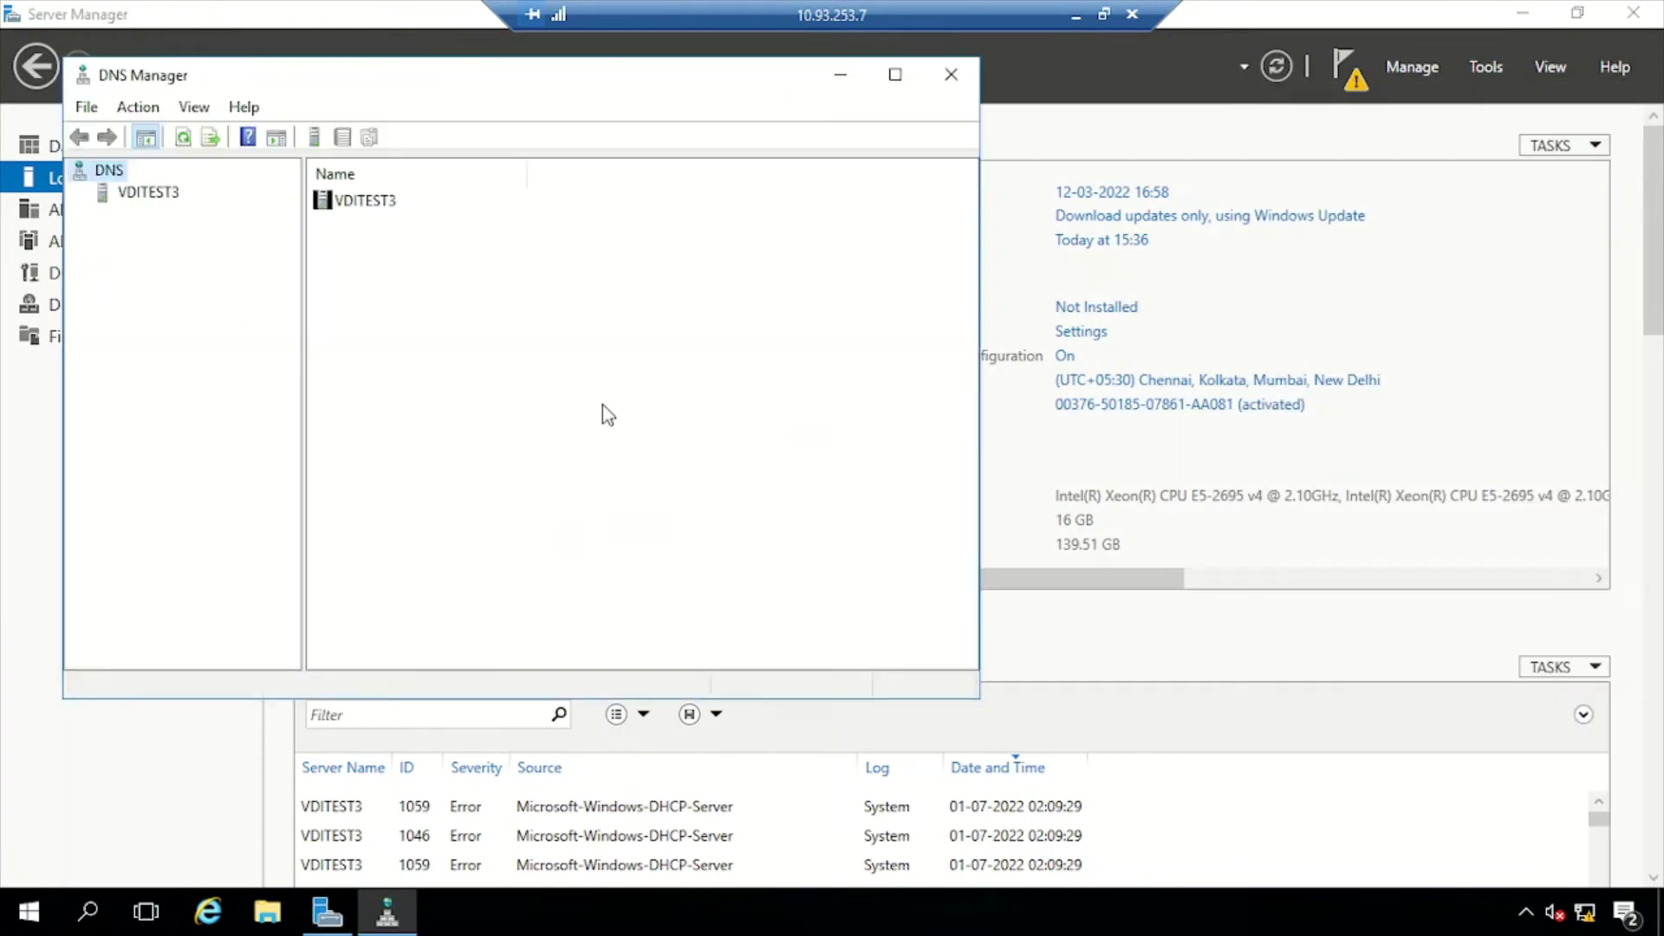
left_click(143, 196)
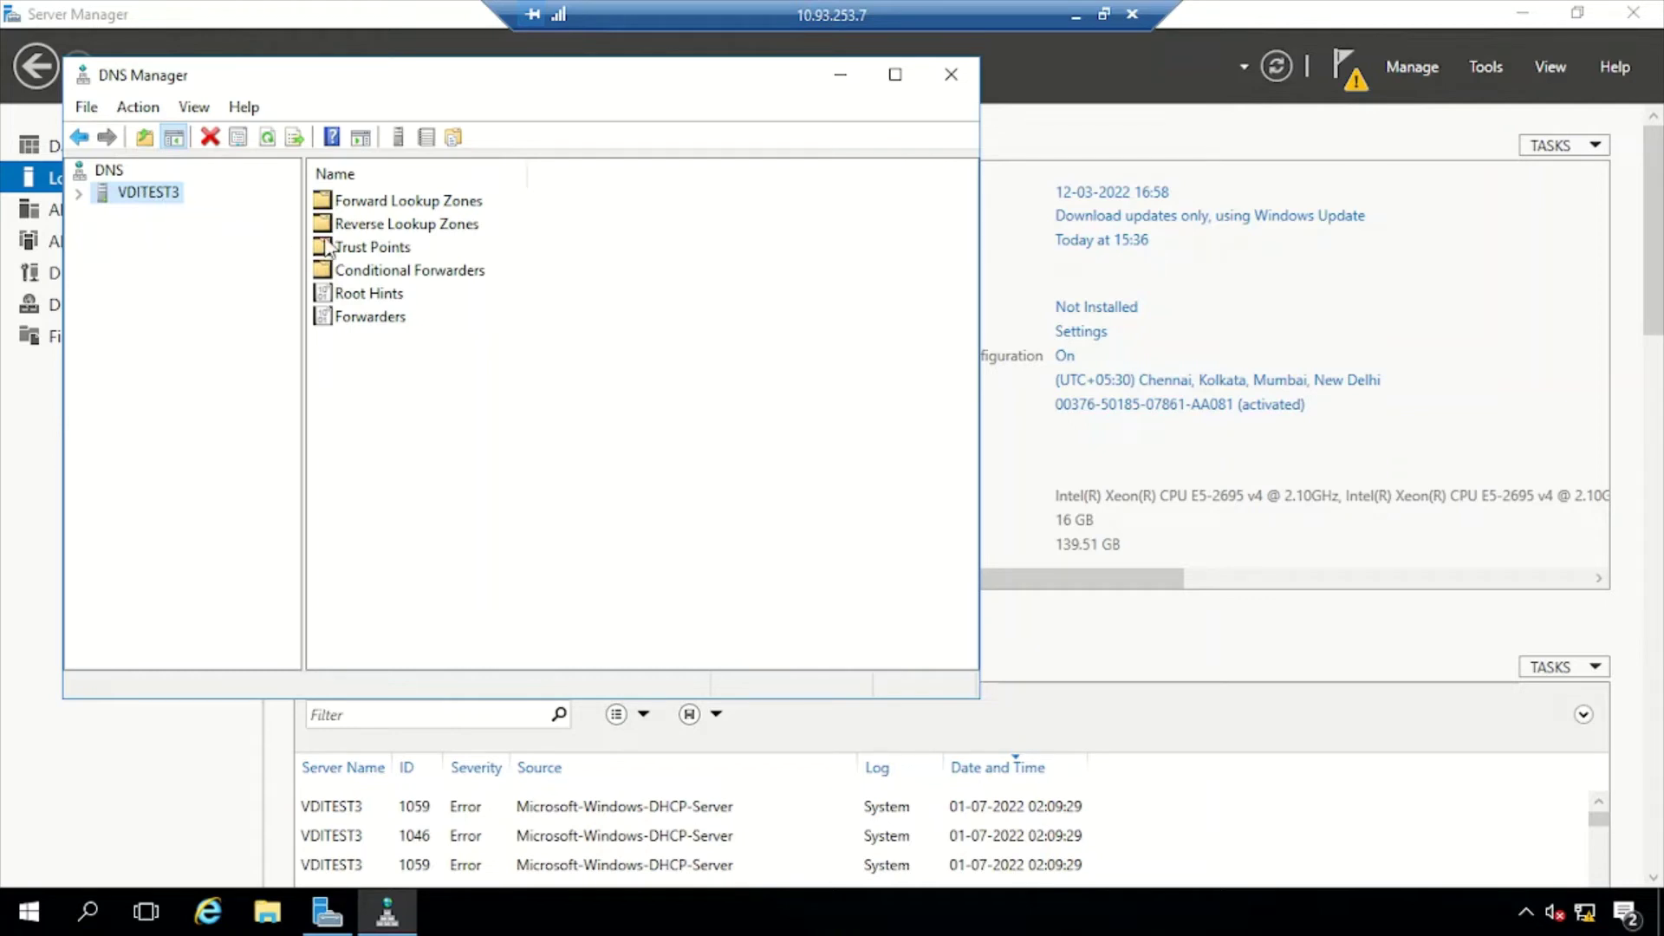
right_click(366, 224)
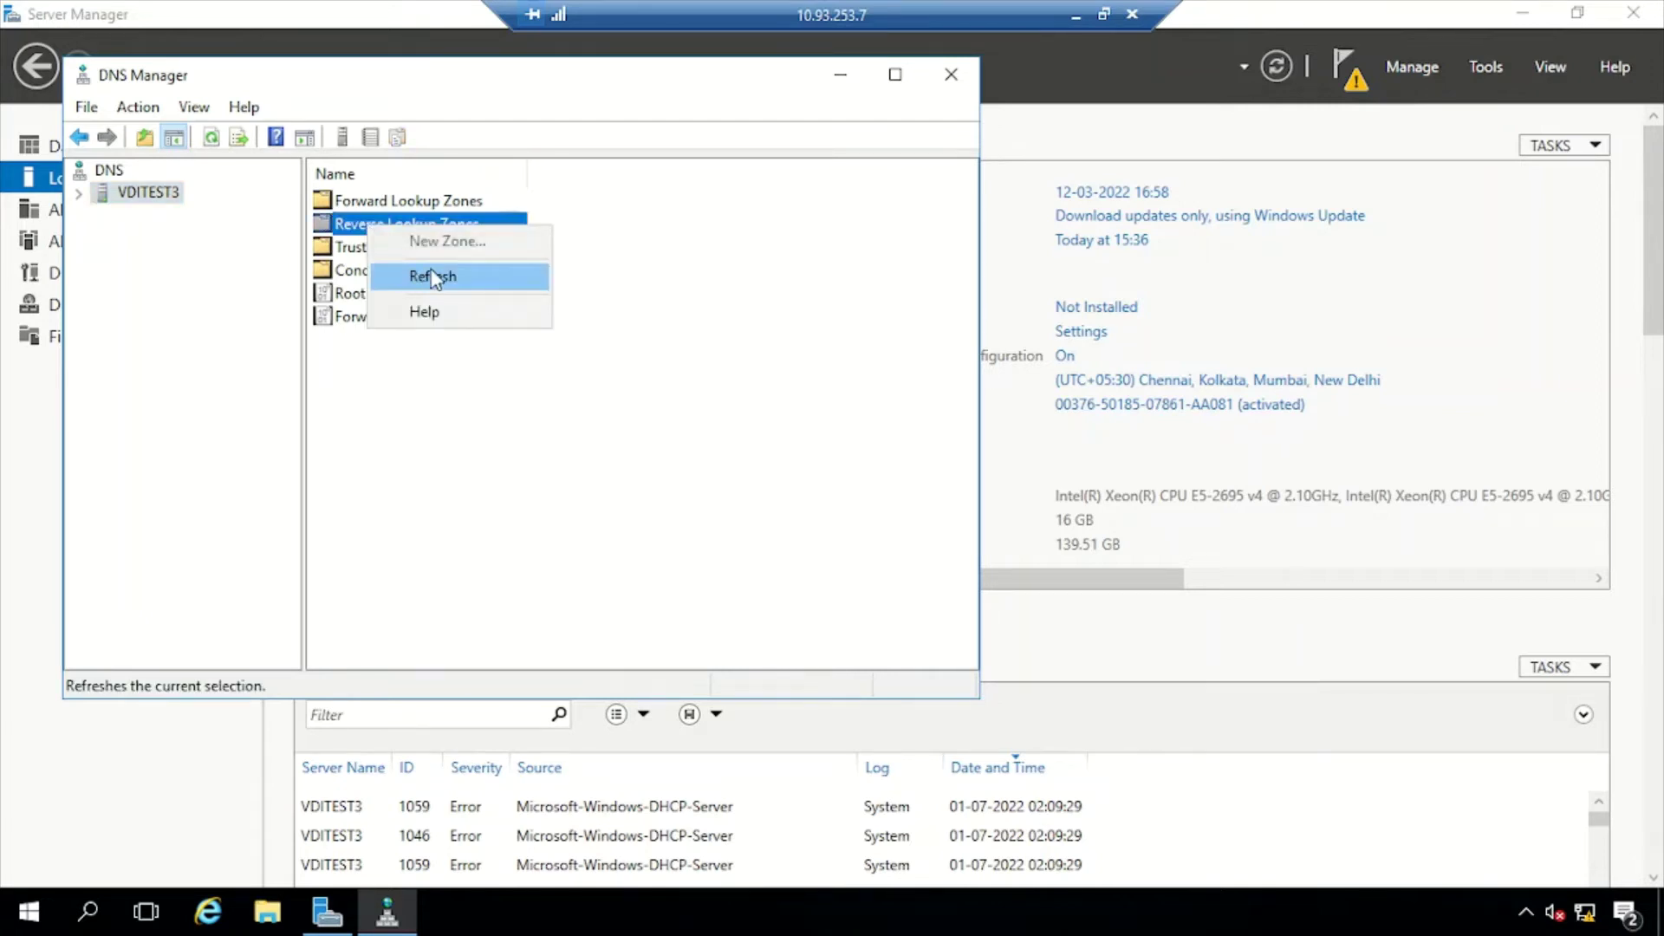
left_click(366, 409)
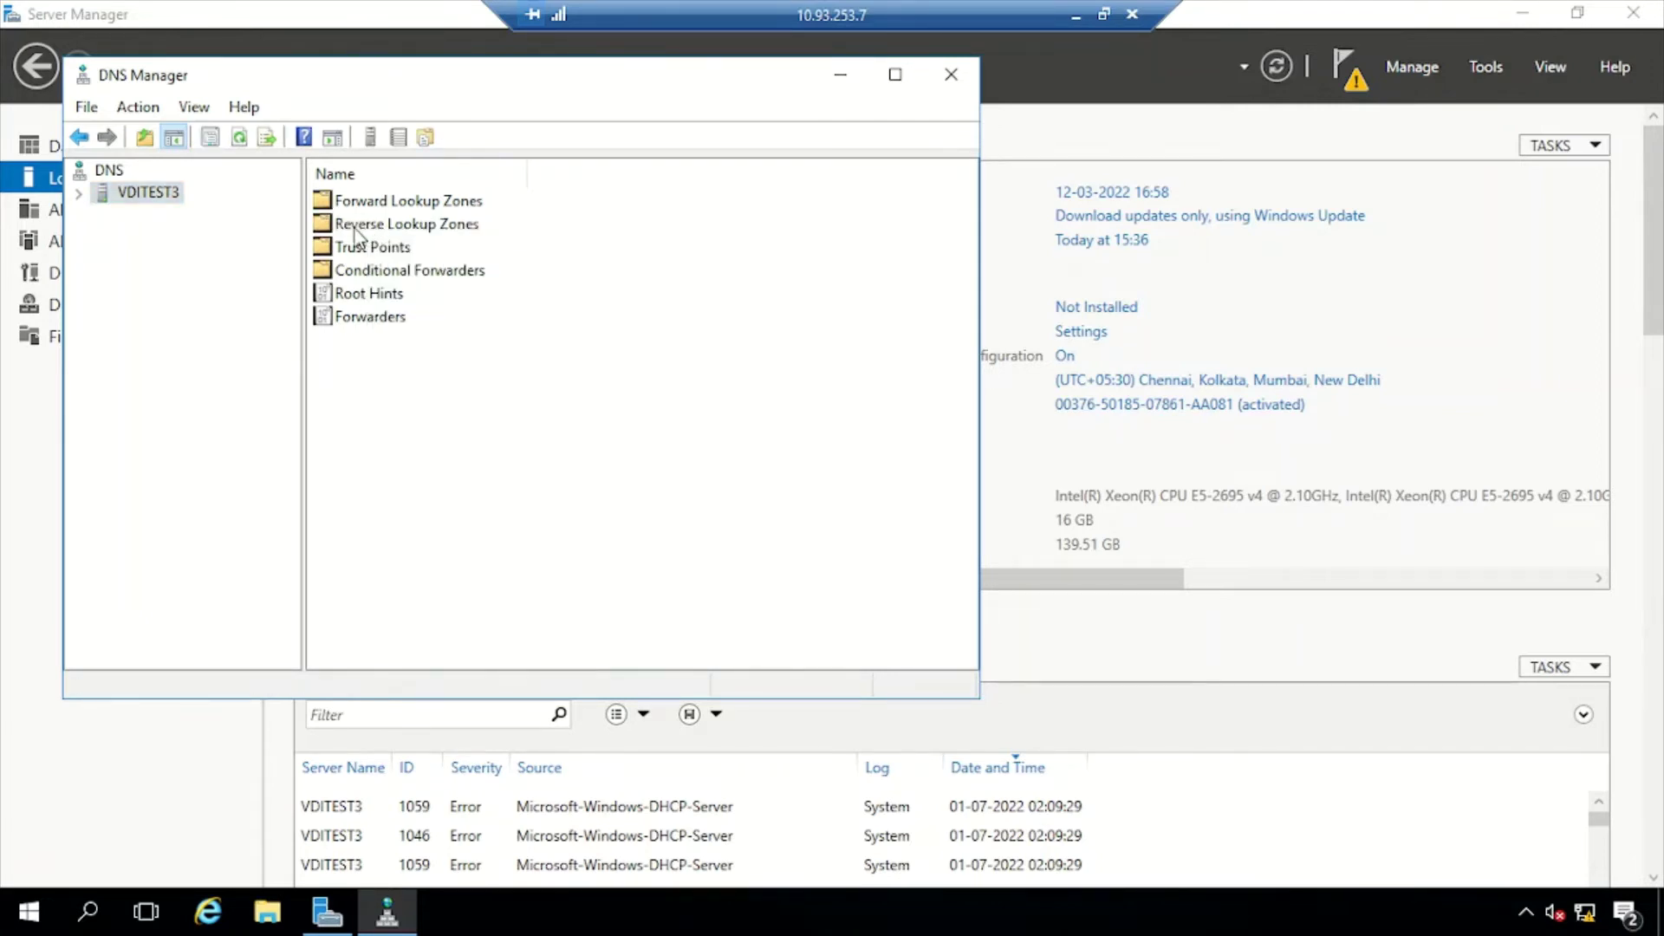
double_click(121, 196)
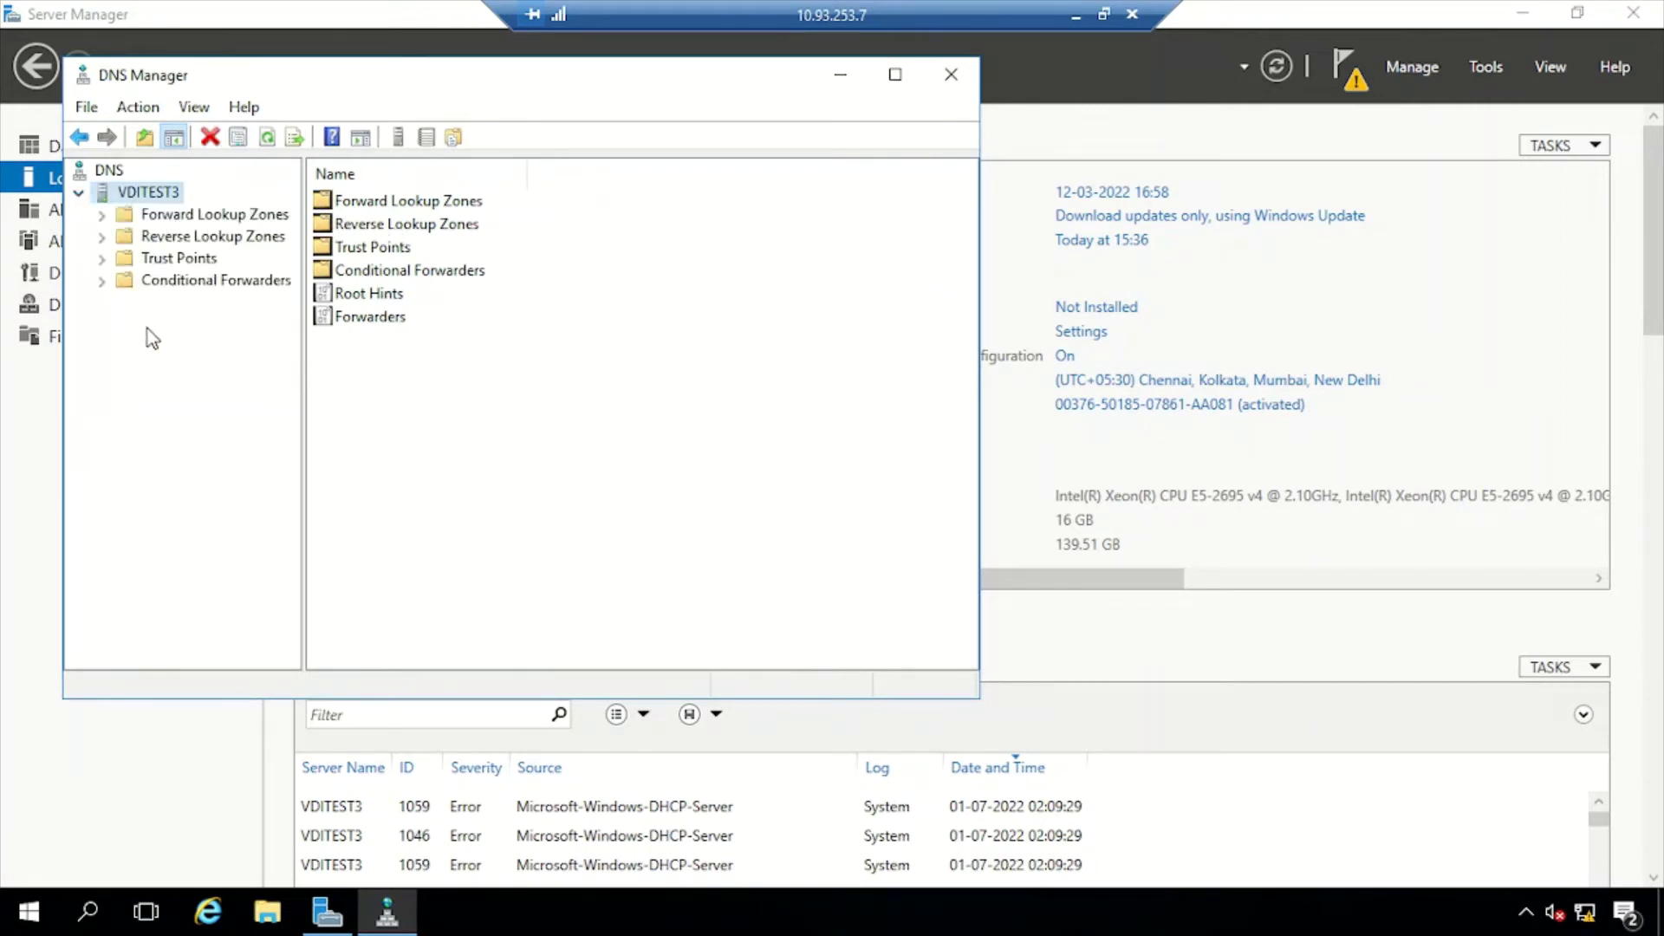
left_click(166, 241)
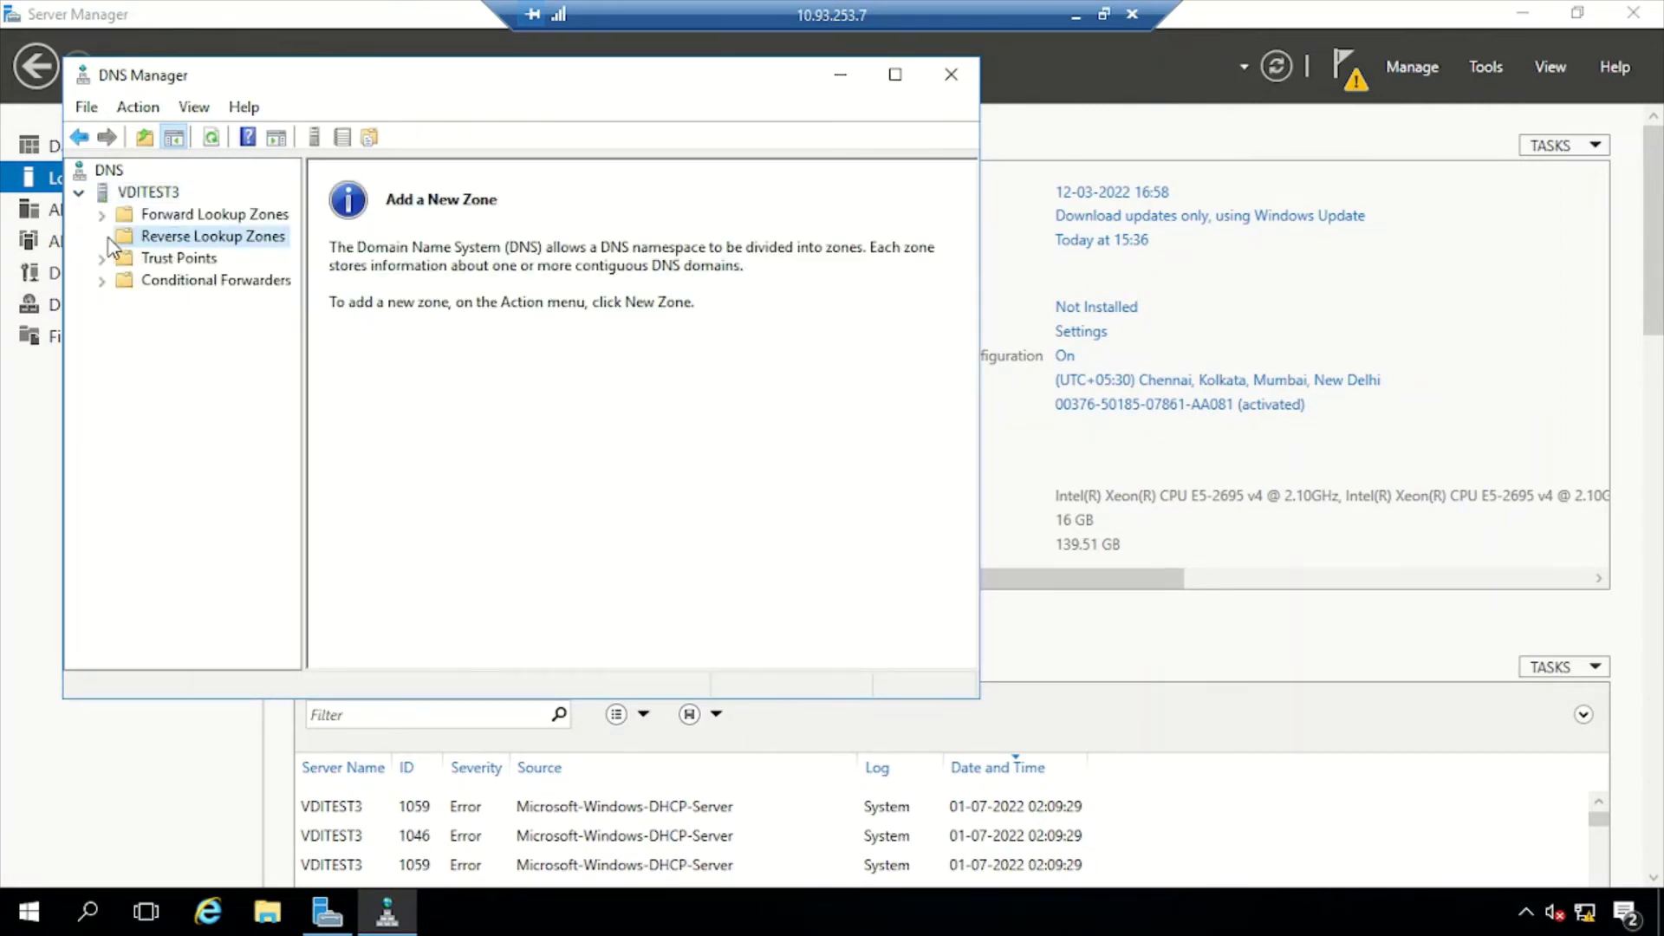
right_click(207, 240)
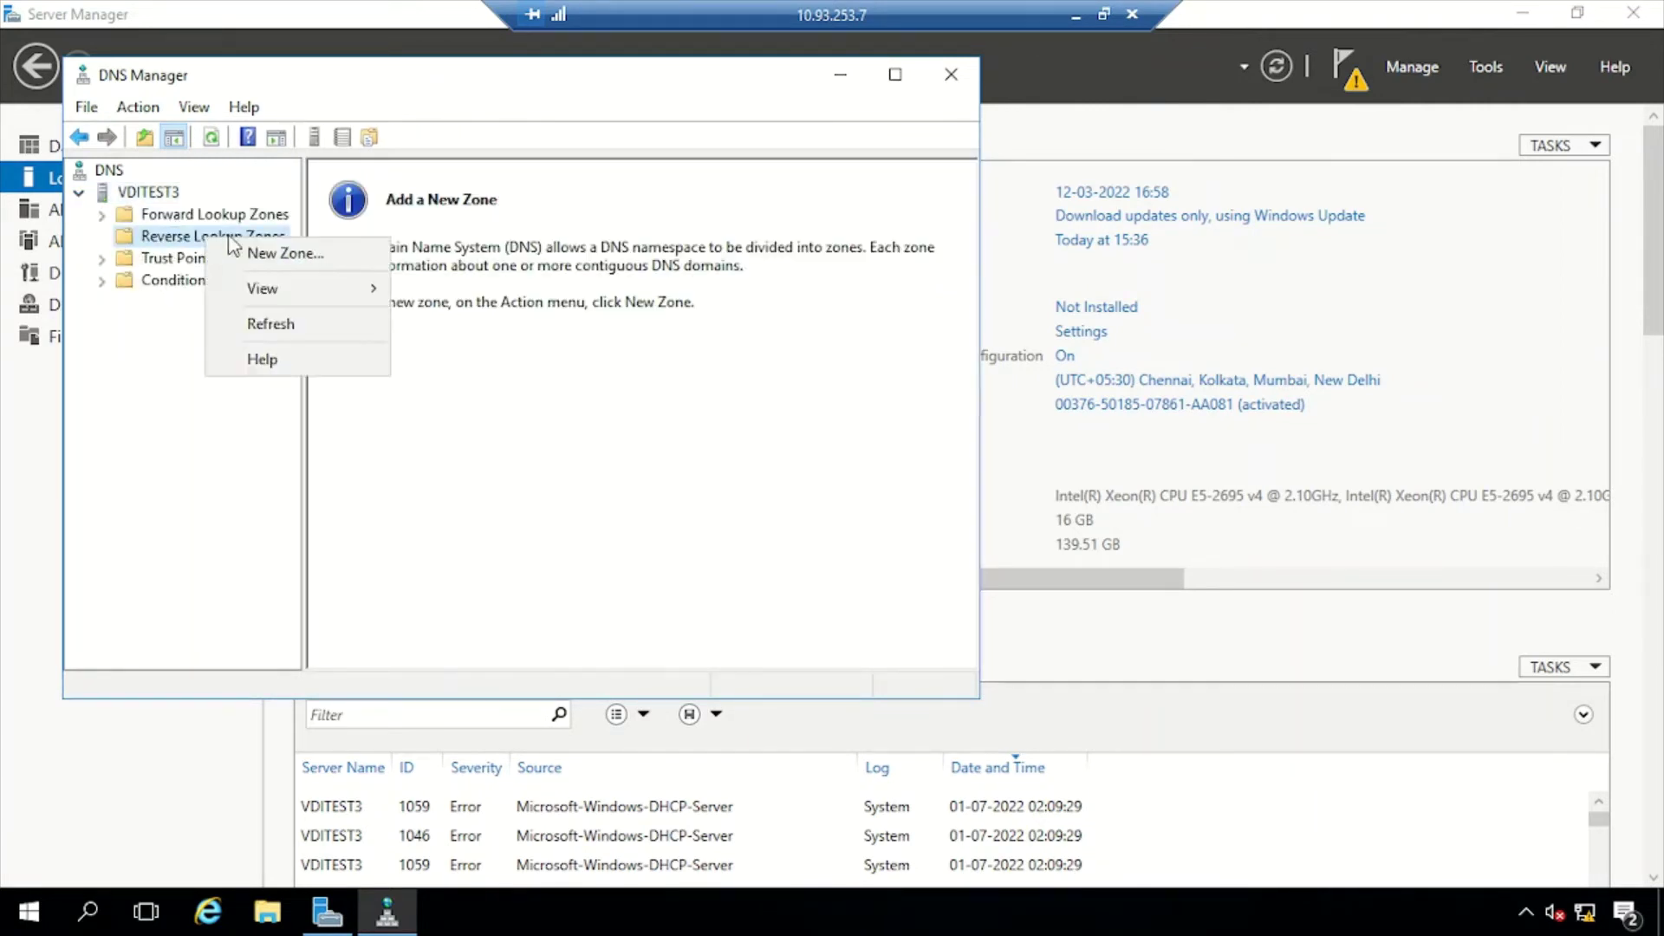
left_click(302, 262)
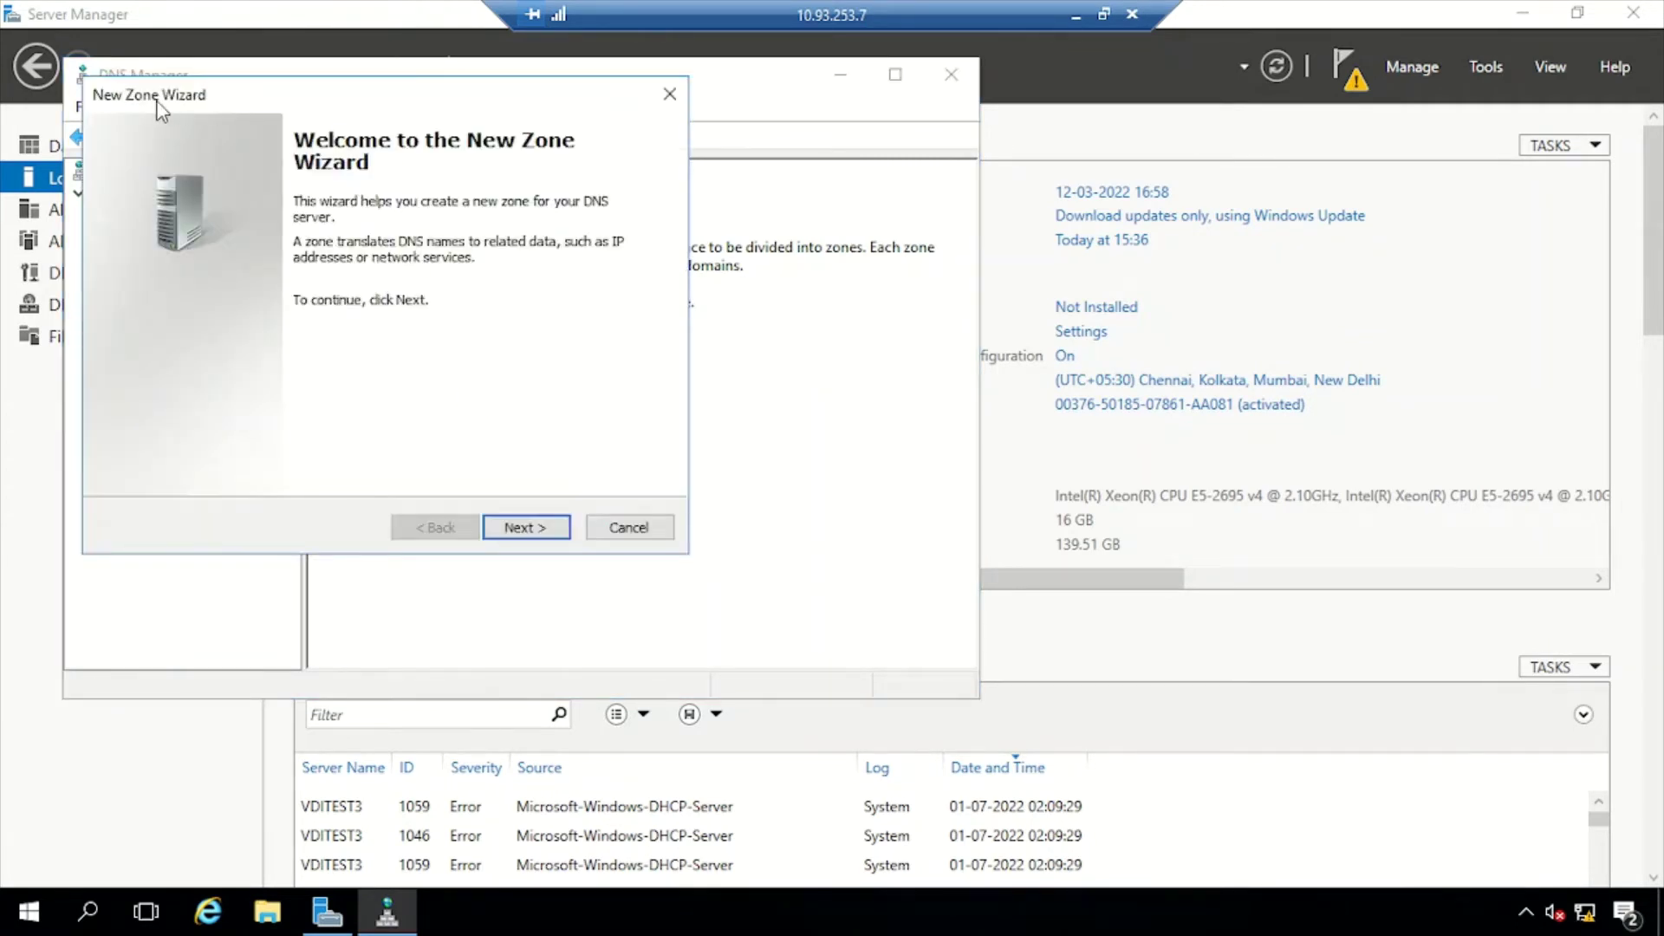
Create an AD-integrated primary IPv4 reverse zone for network 10.93.253, allowing only secure updates
left_click(540, 530)
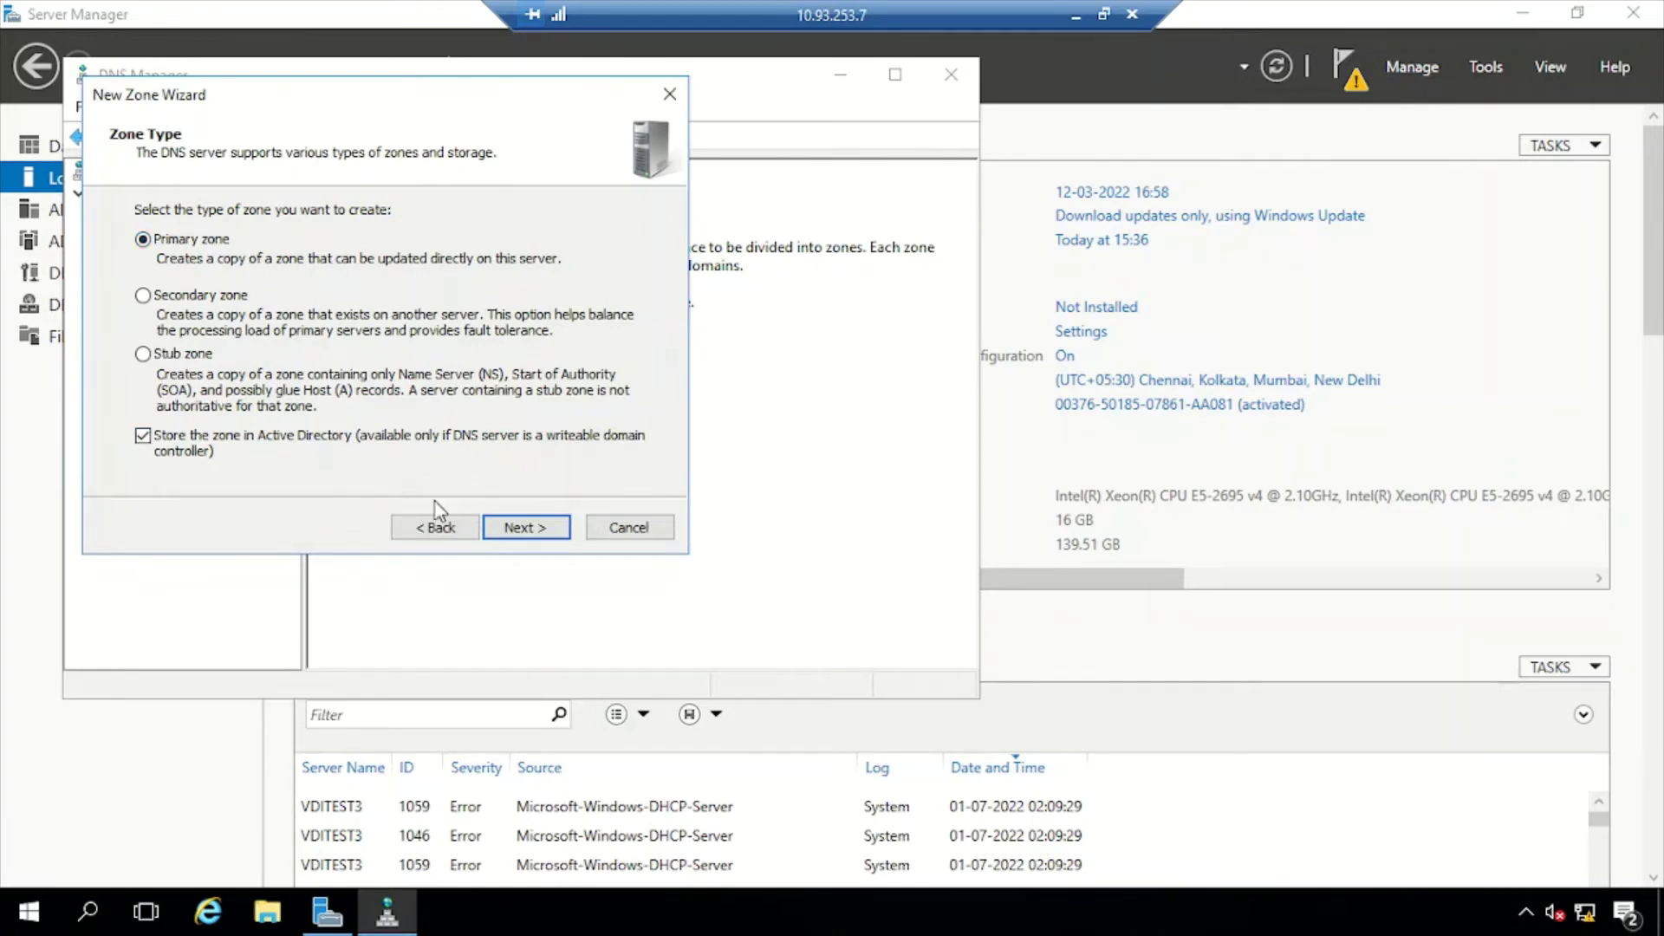
left_click(514, 531)
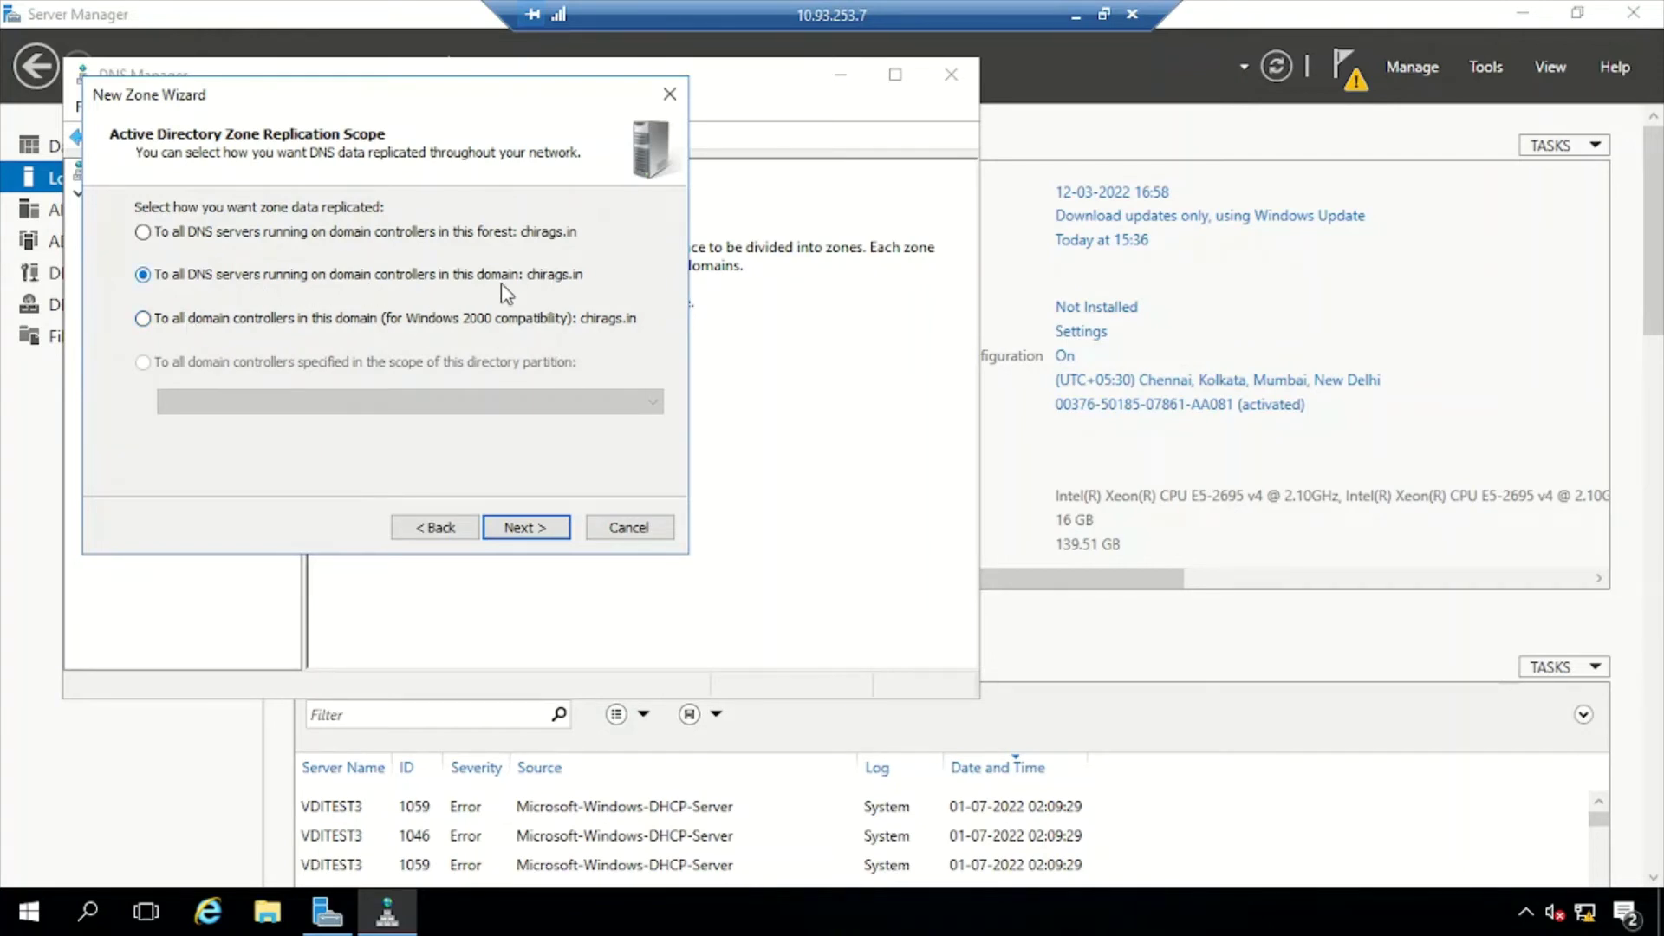
left_click(539, 531)
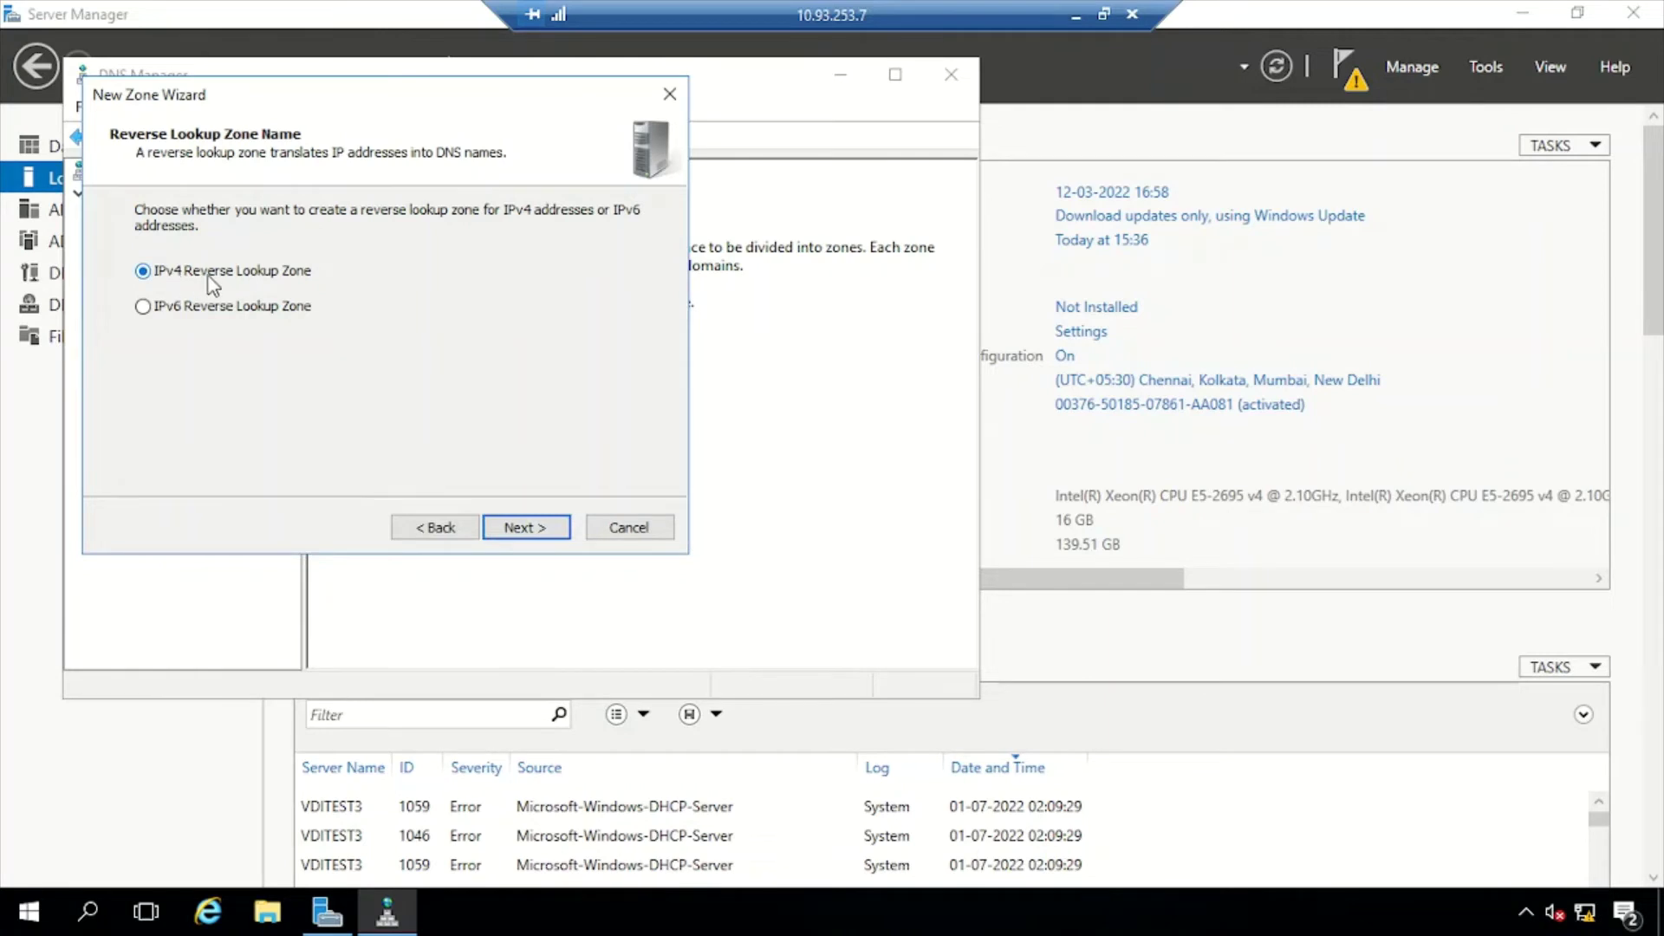
left_click(539, 530)
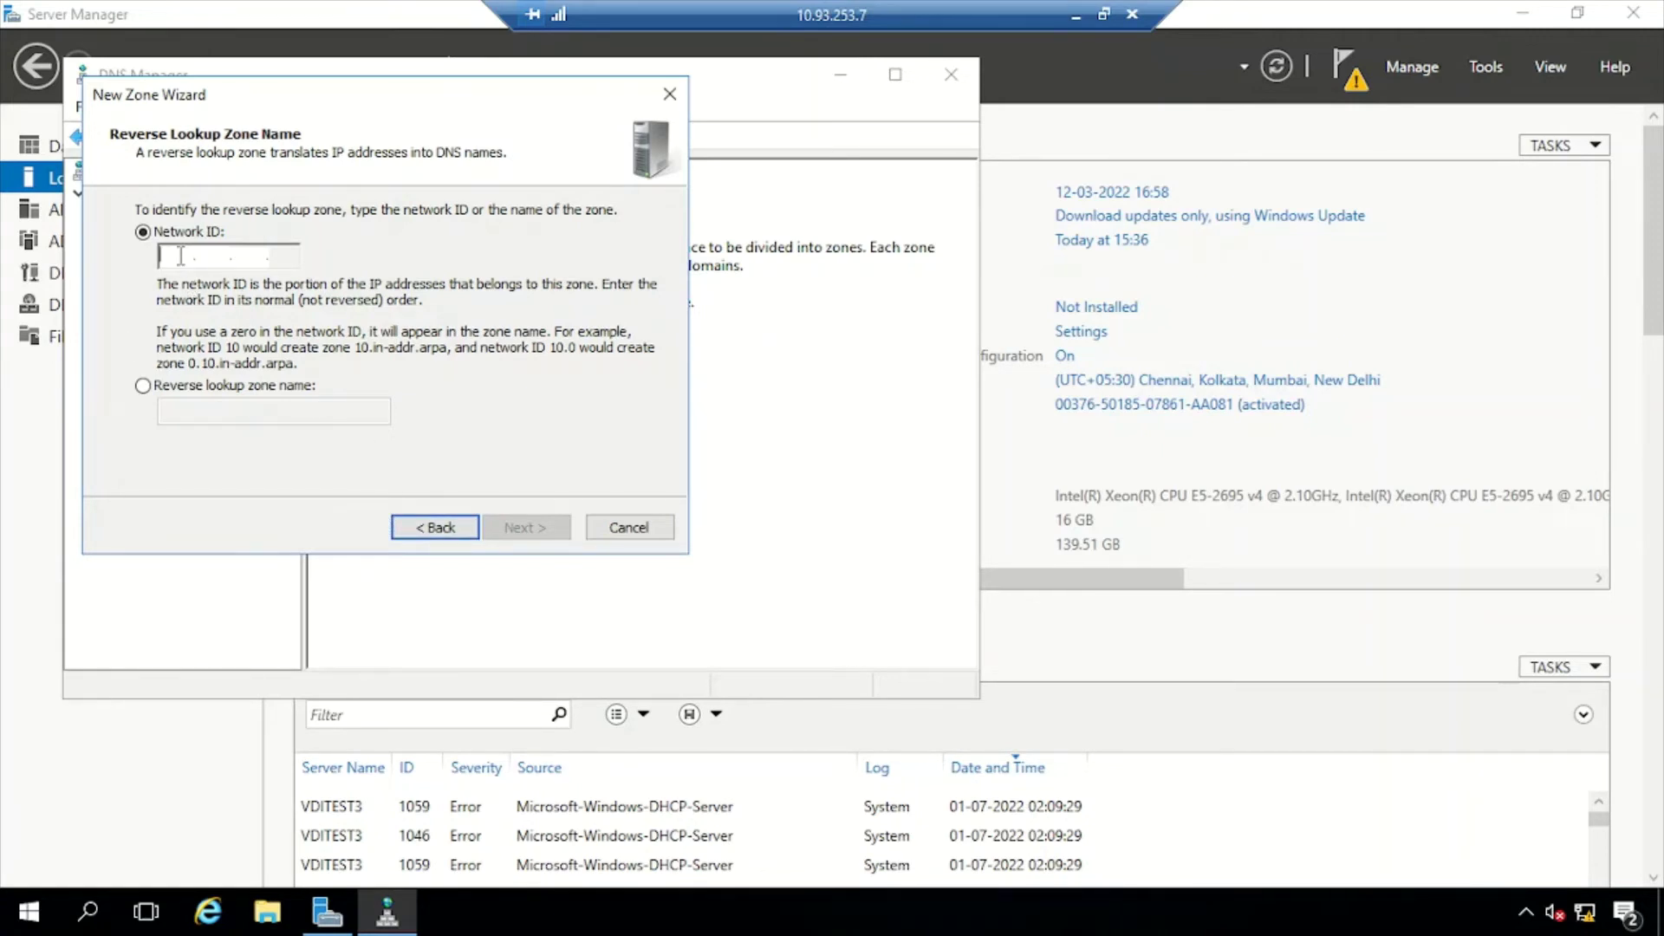
type("10.")
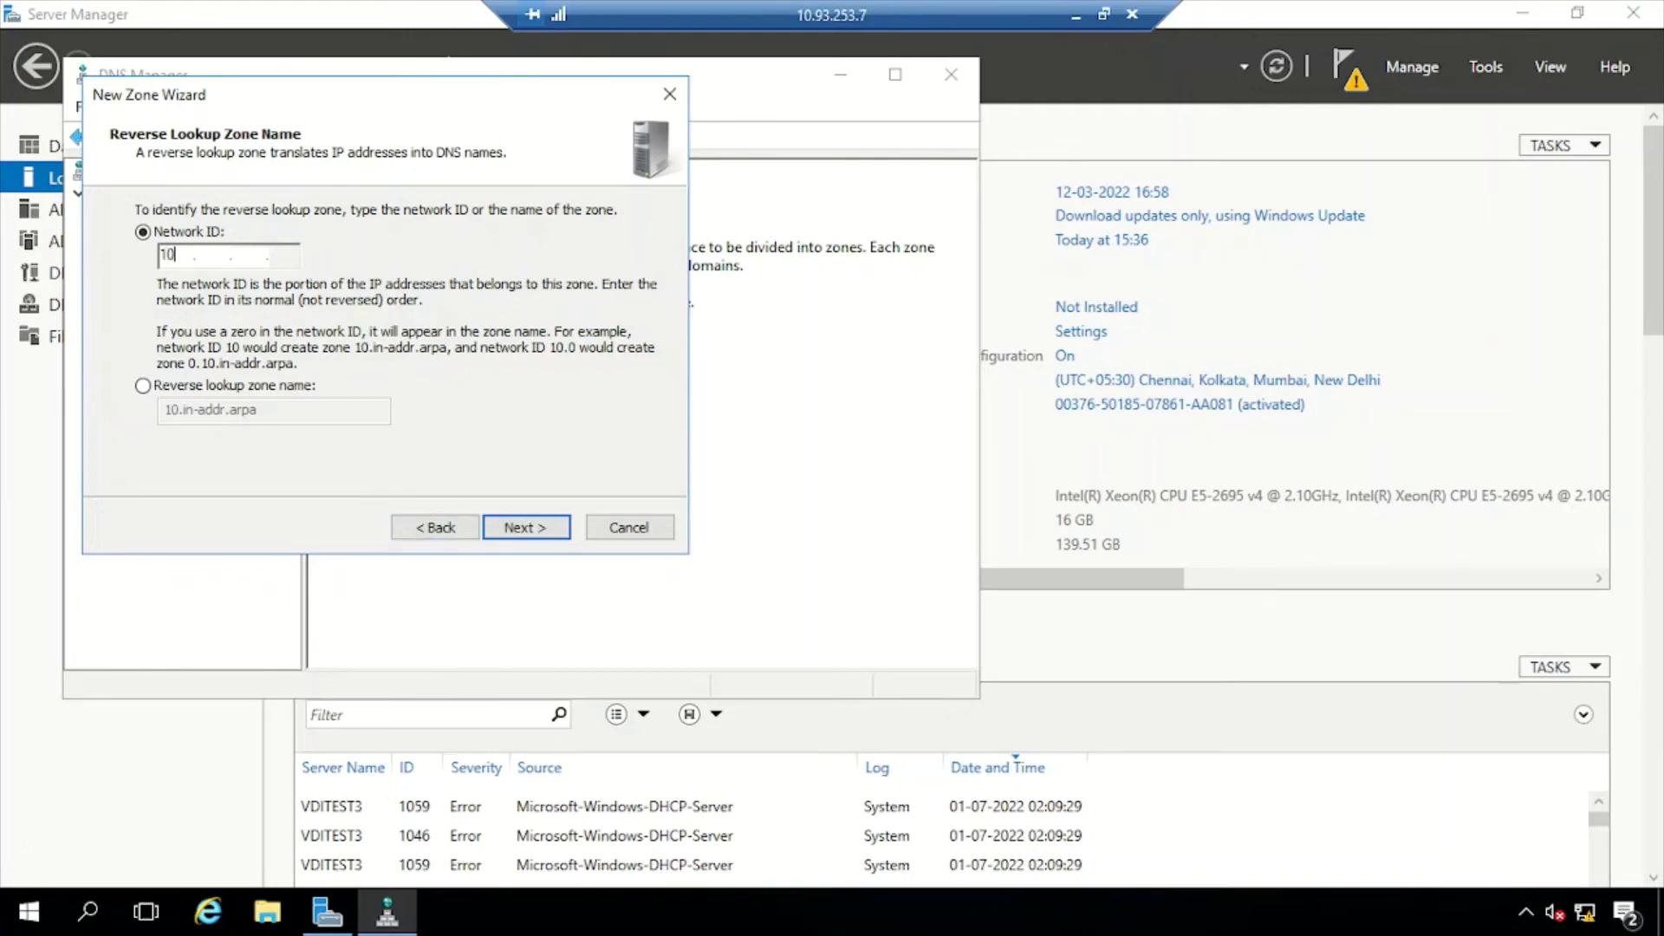
type("93.253")
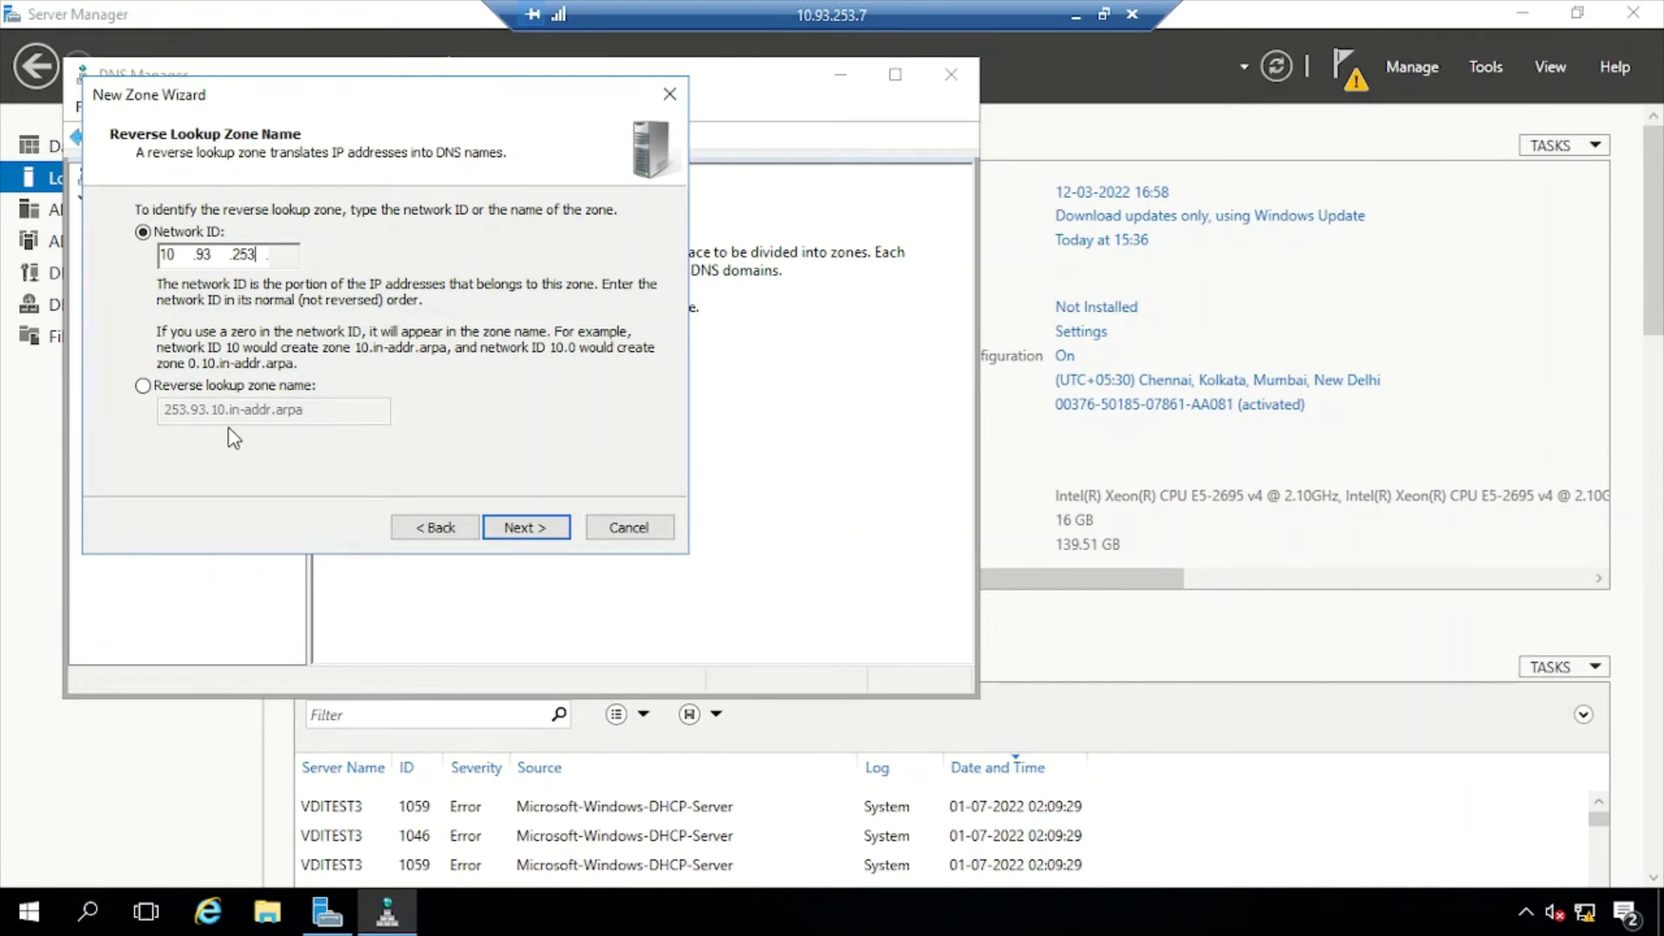
left_click(525, 528)
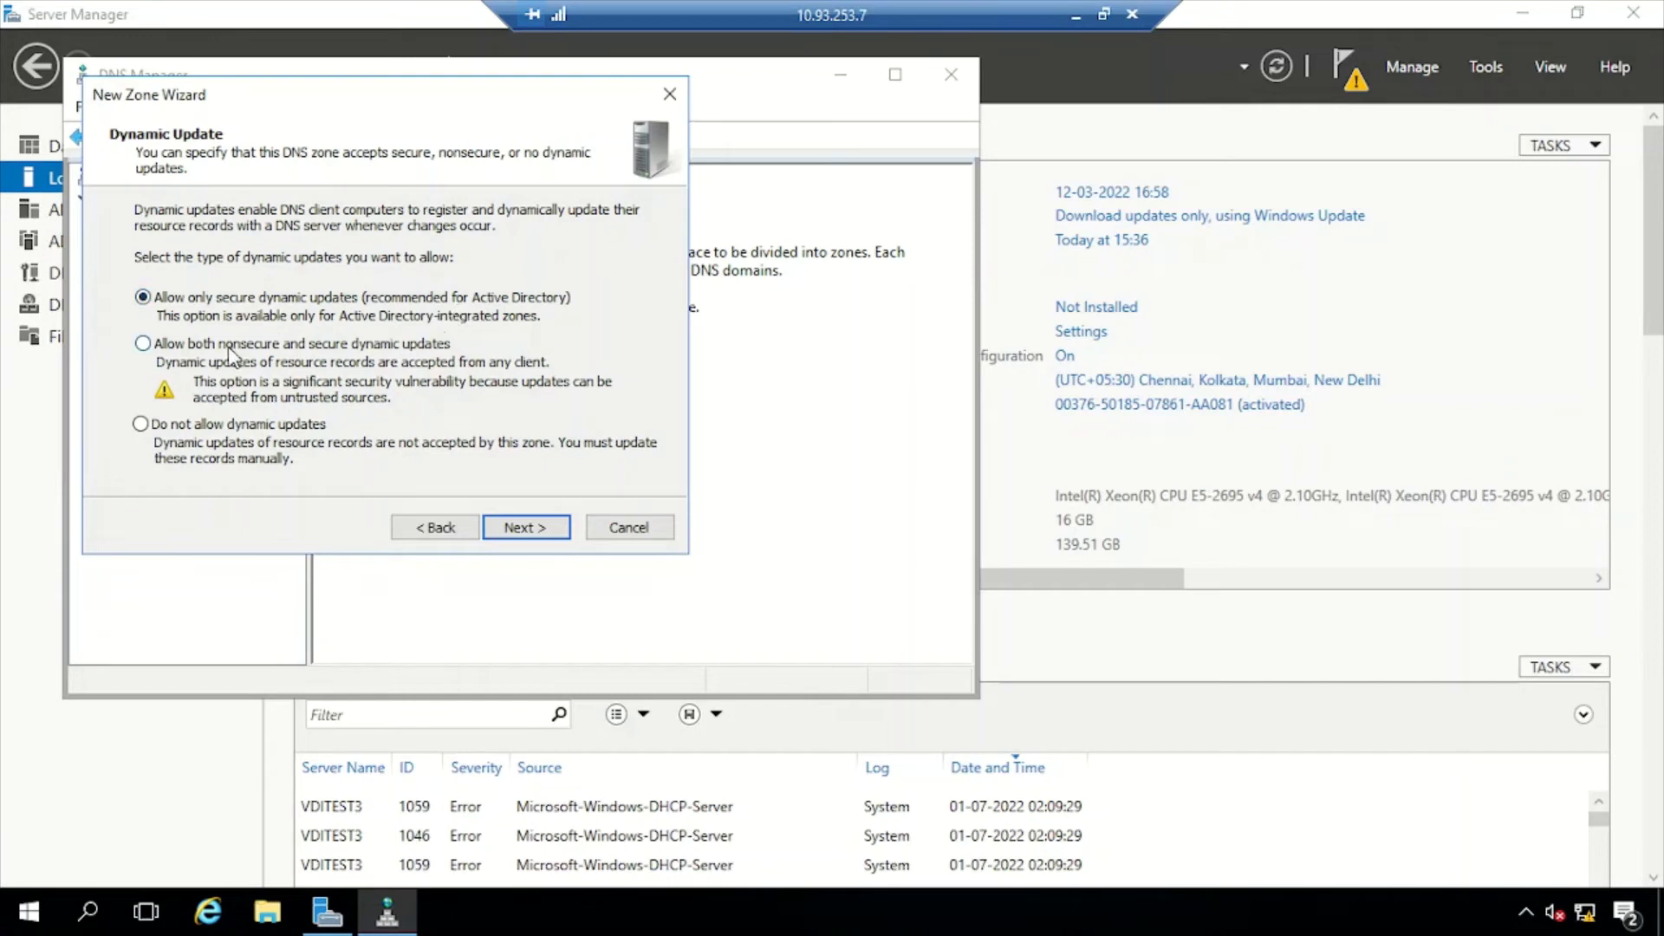
left_click(523, 535)
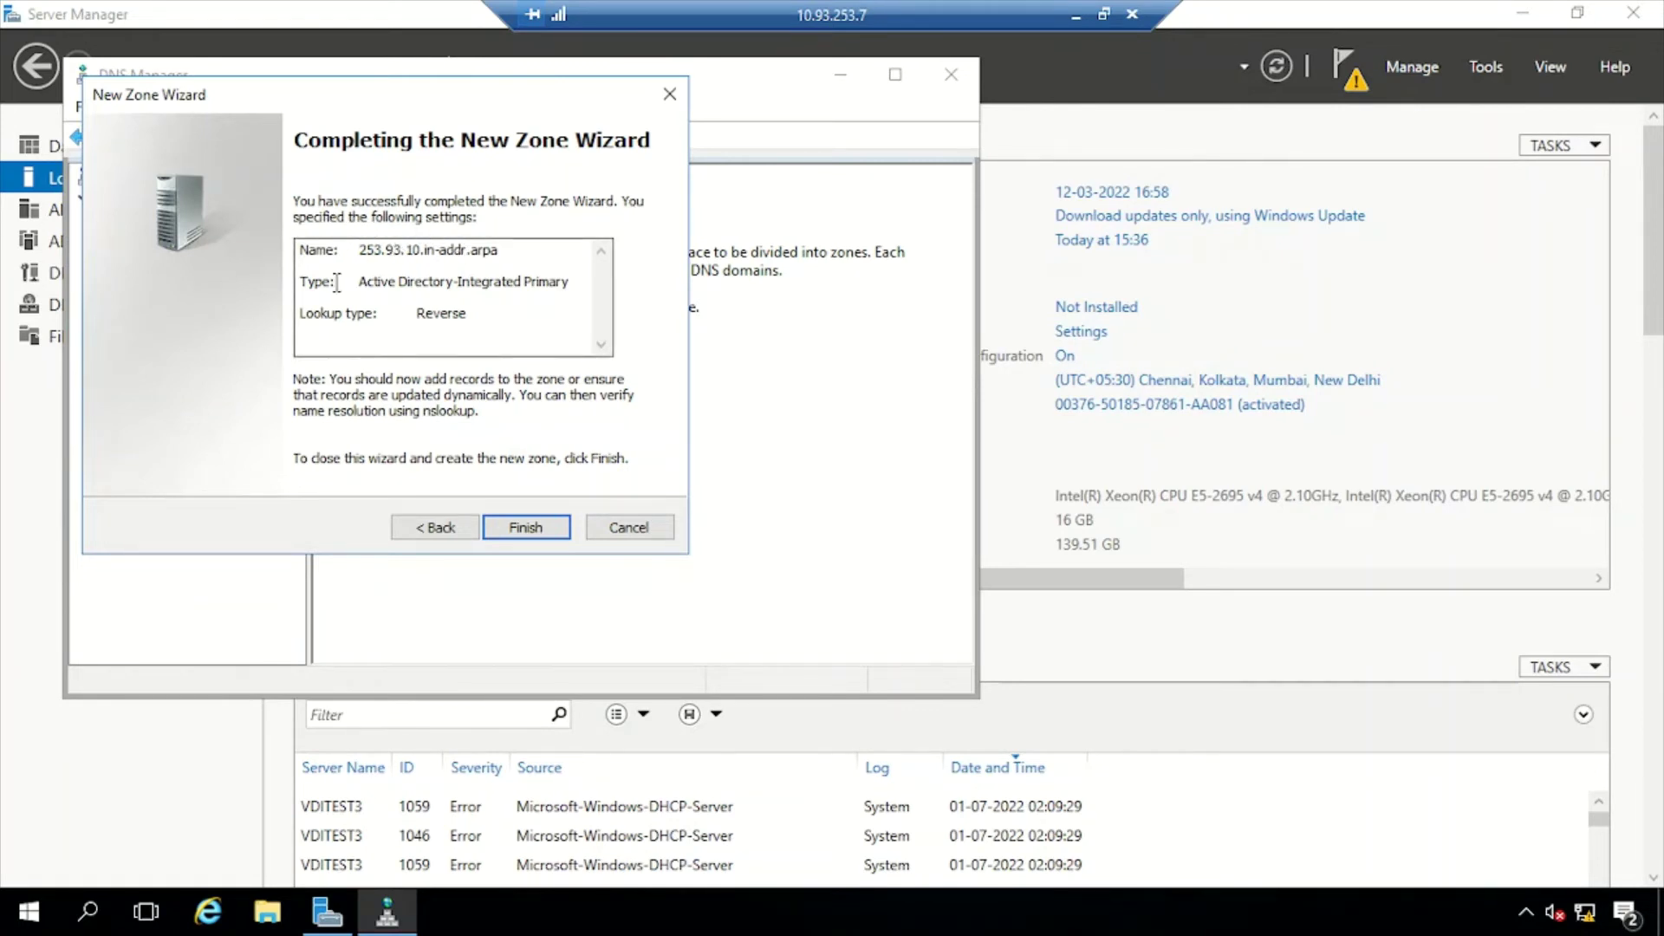
left_click_drag(367, 250, 508, 252)
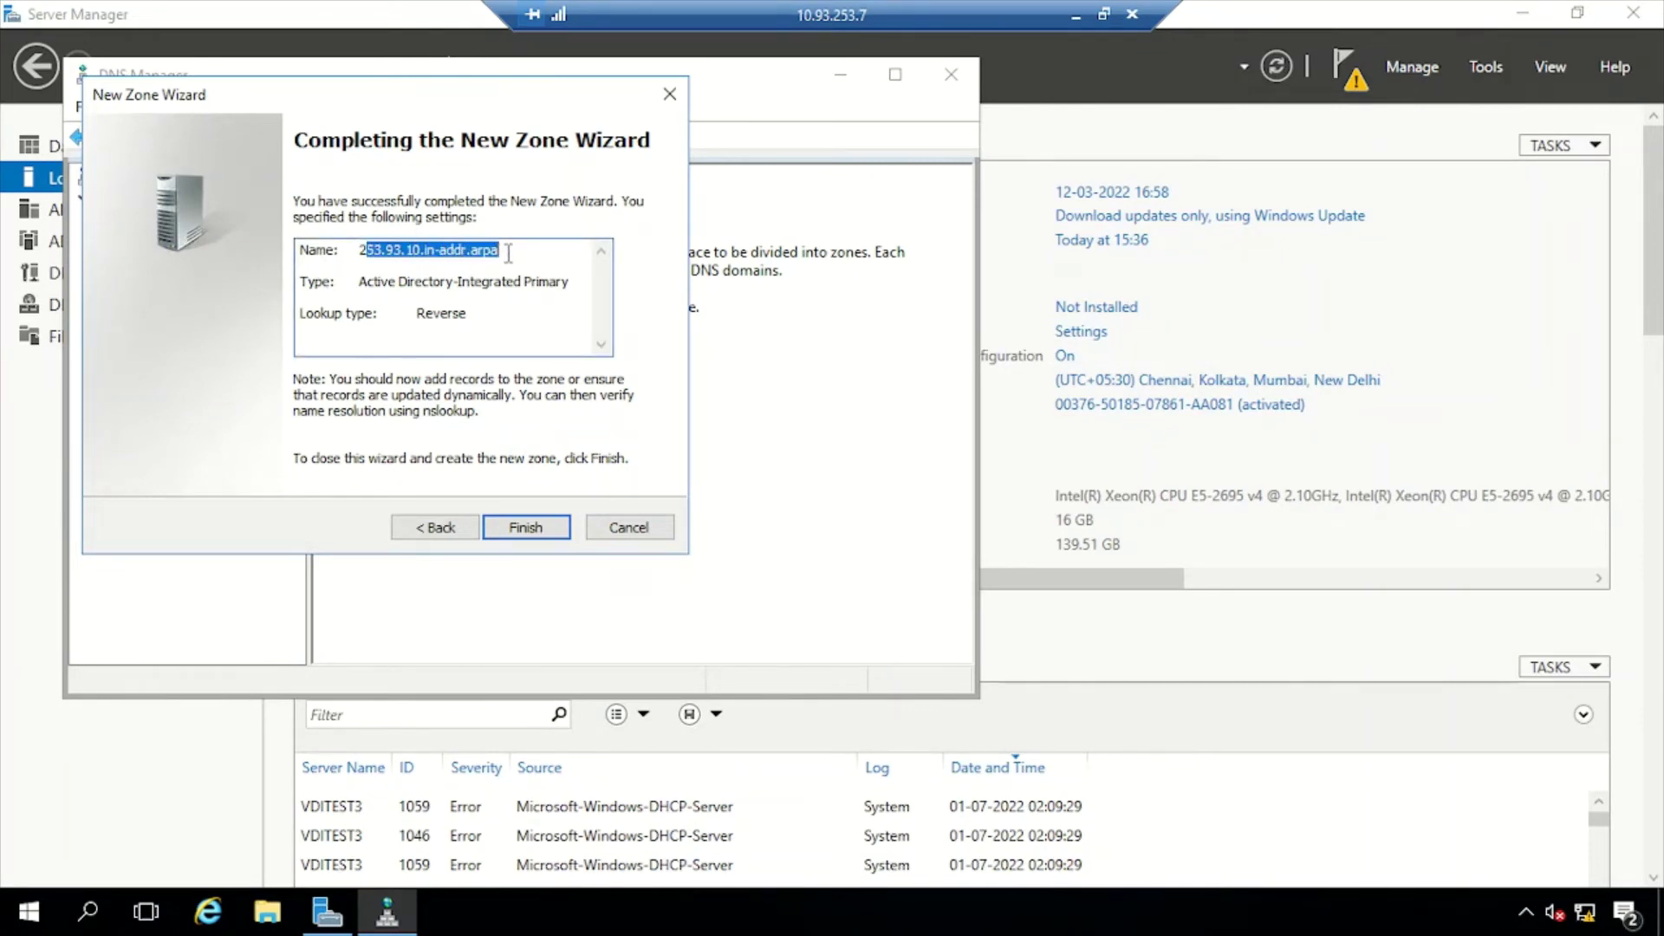
left_click_drag(360, 281, 576, 280)
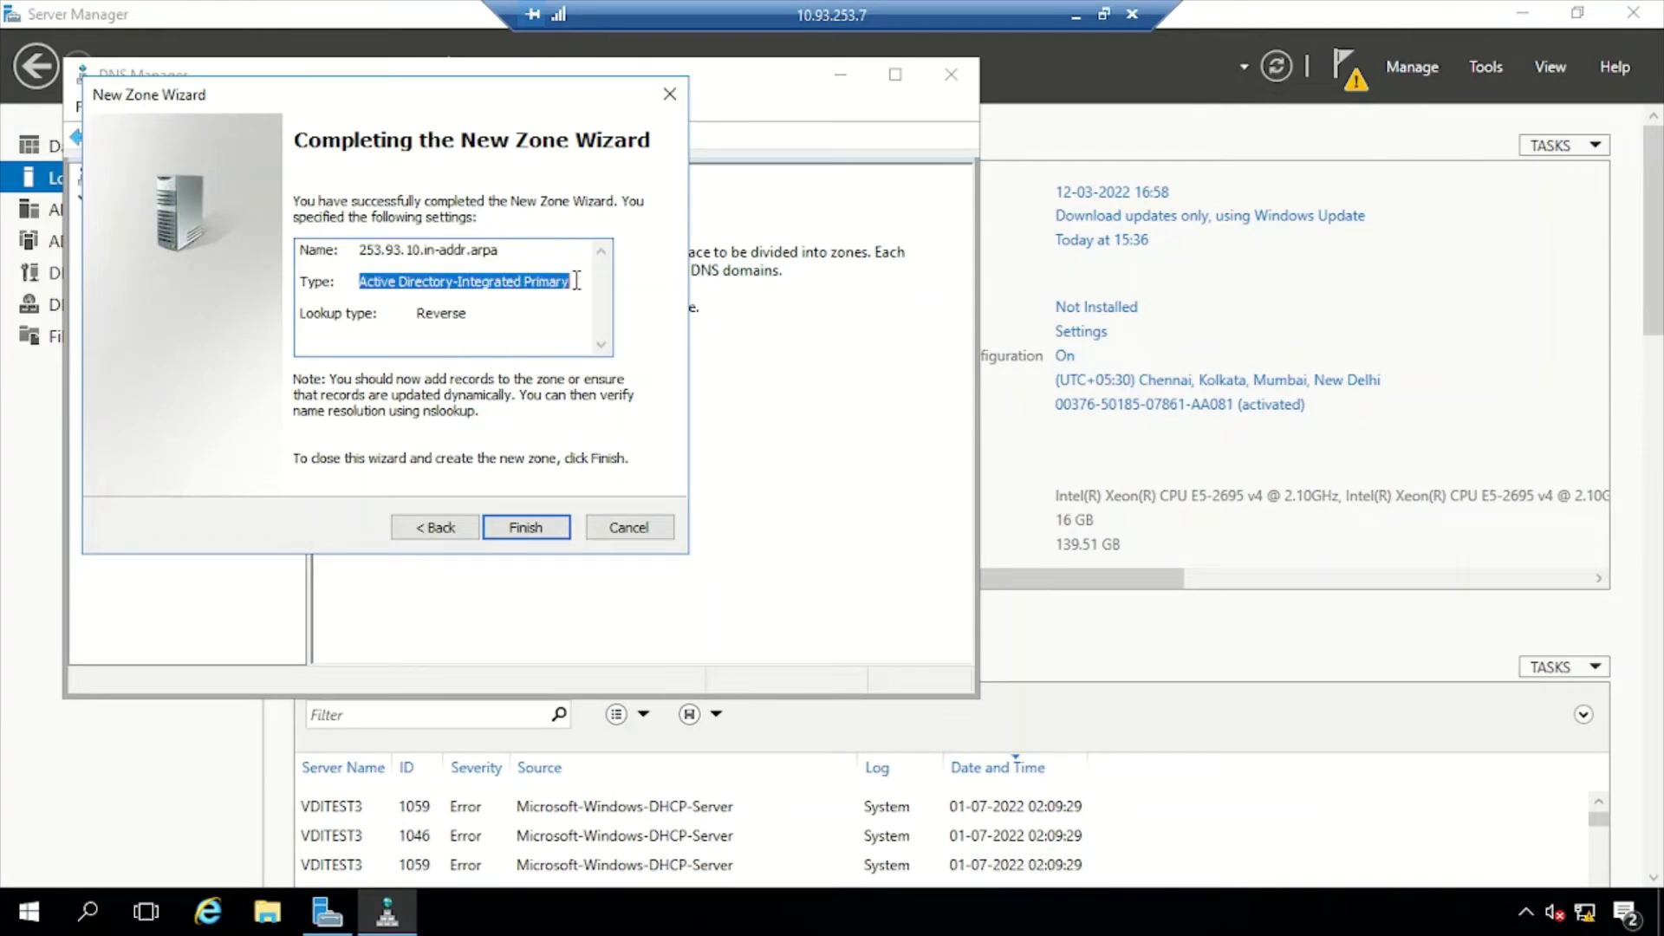
double_click(440, 313)
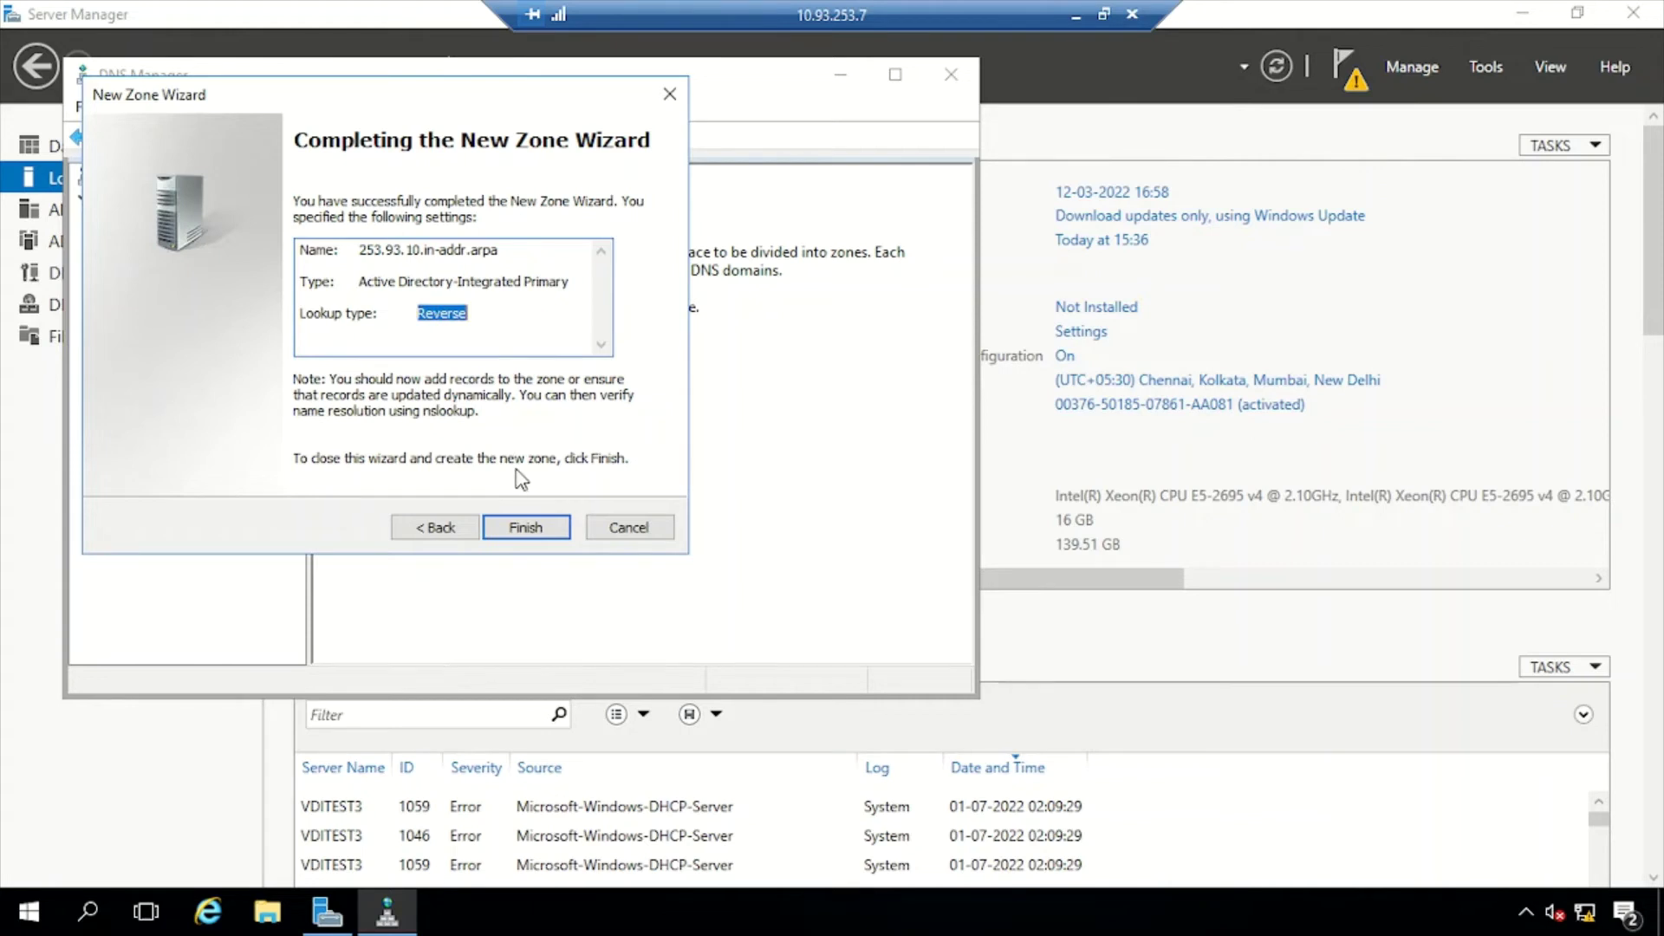
left_click(530, 530)
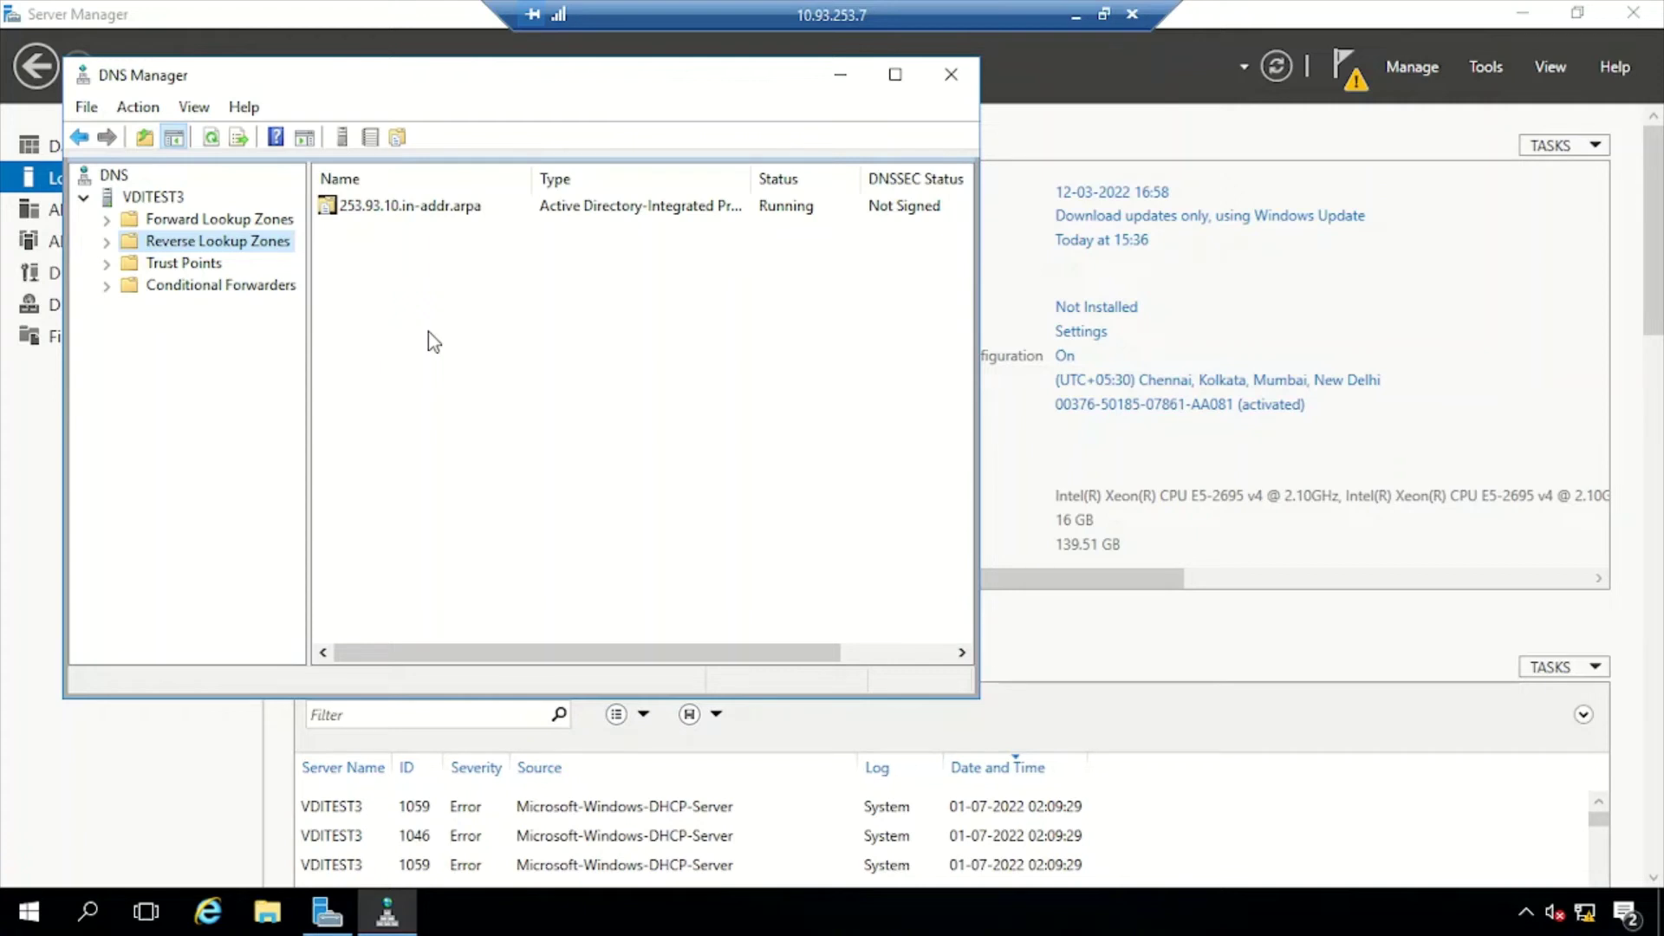
Close DNS Manager, launch dsa.msc and expand the chirags.in domain's containers
left_click(955, 74)
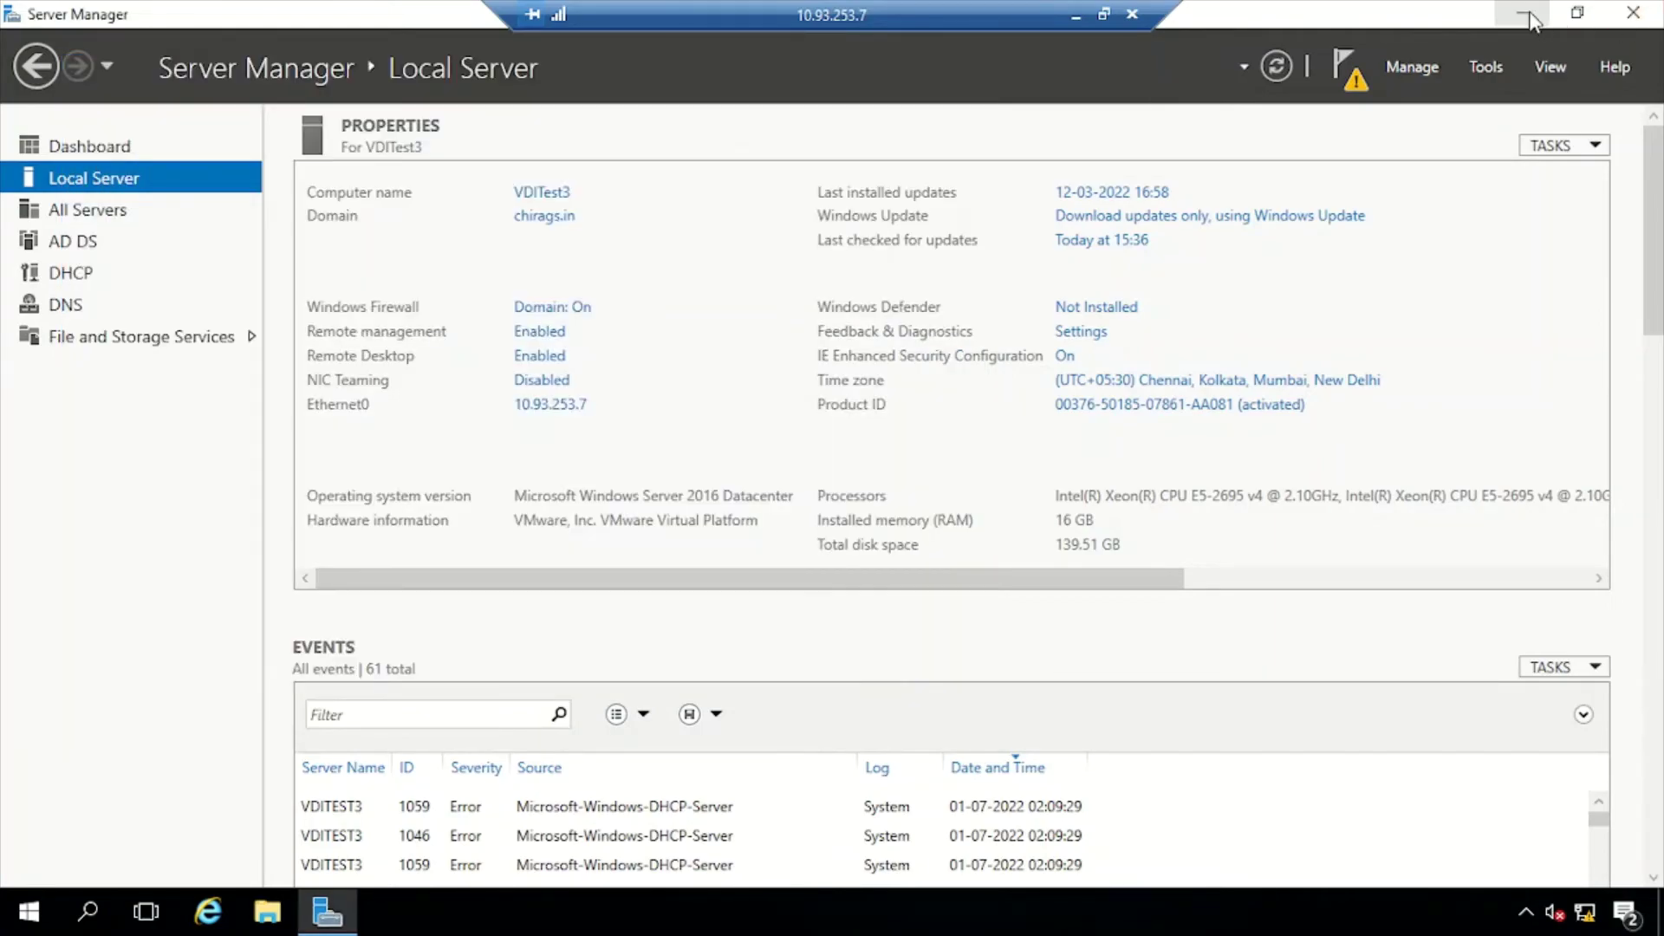
left_click(1522, 13)
key("super+r")
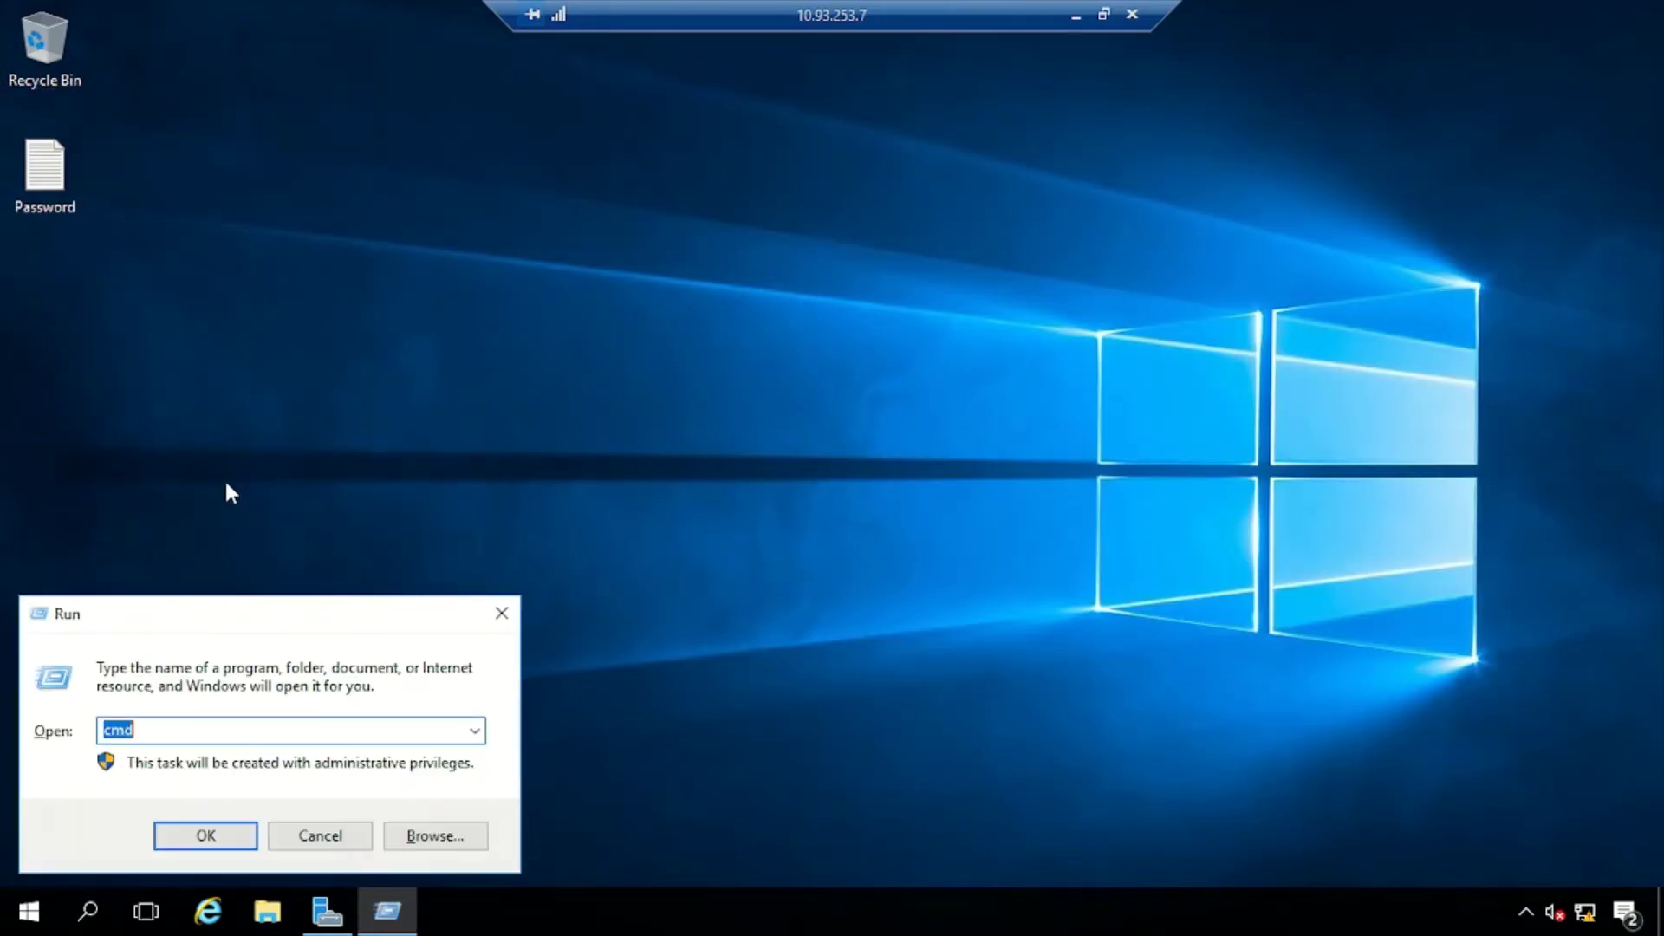
type("ds")
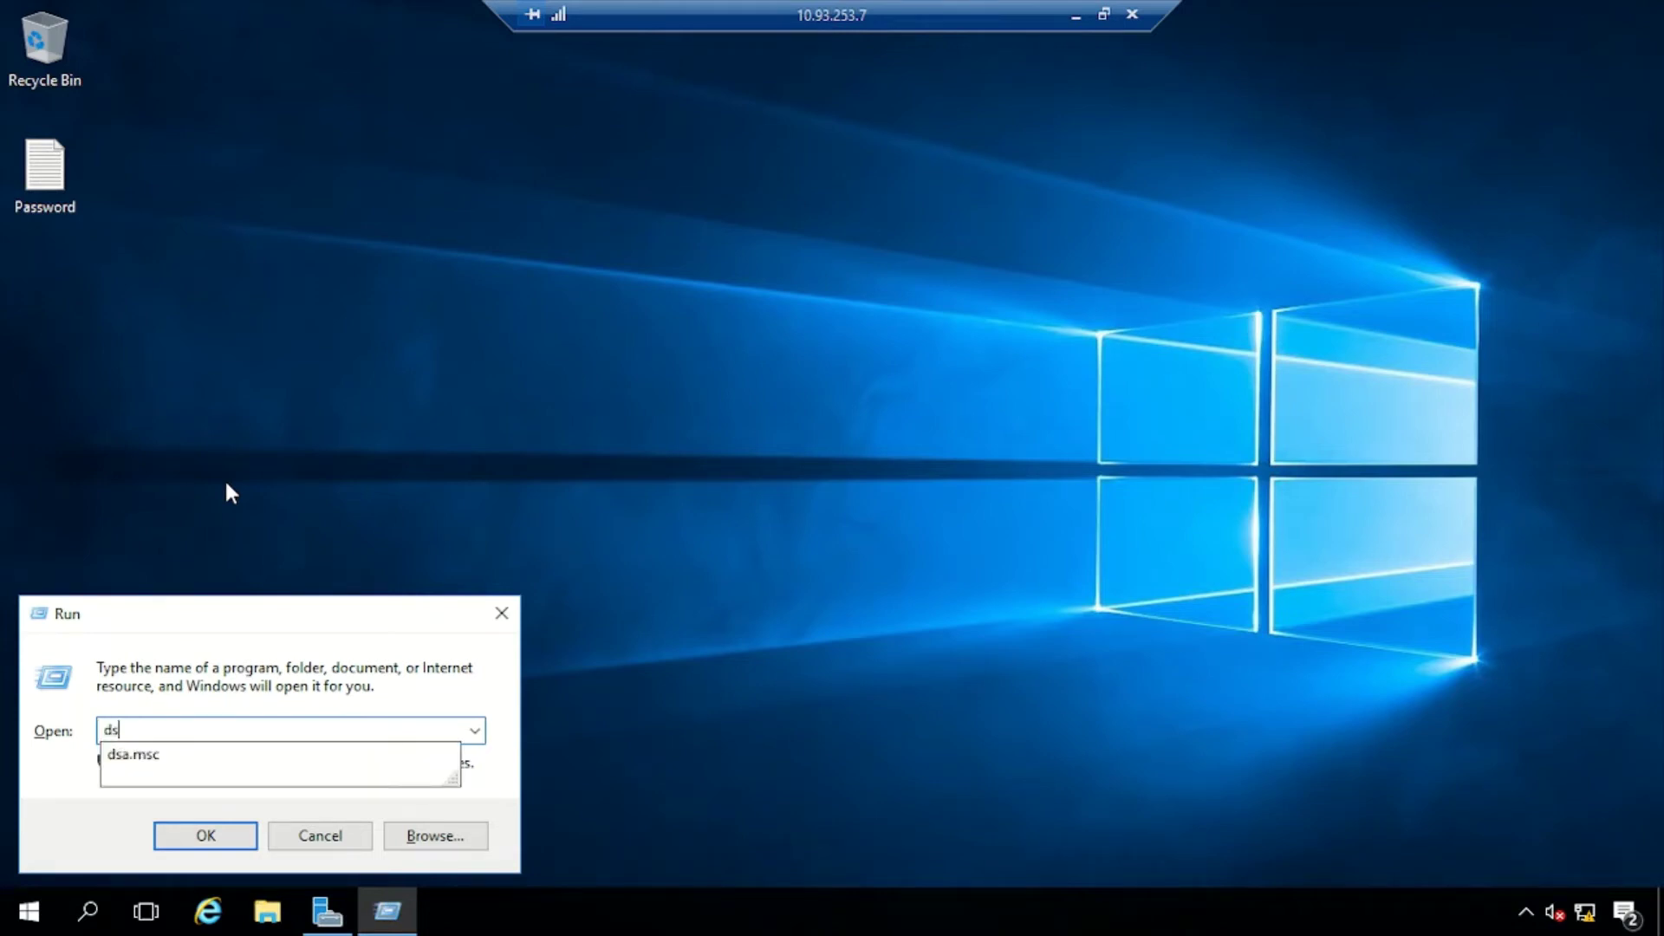
type("a.msc")
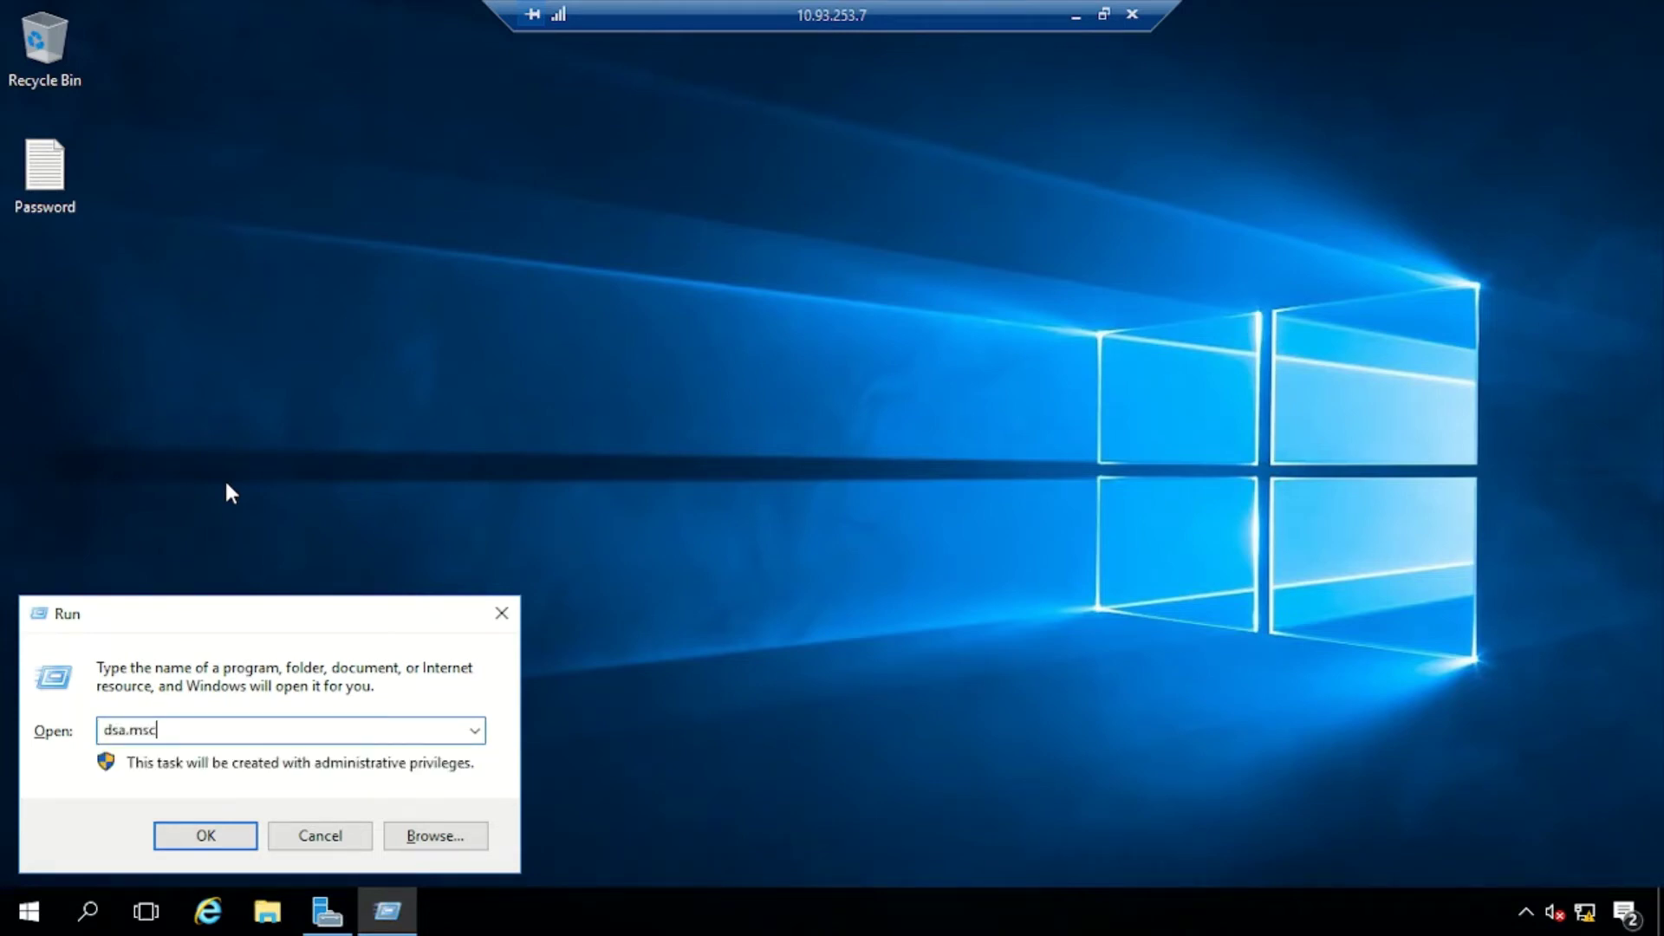
key("Return")
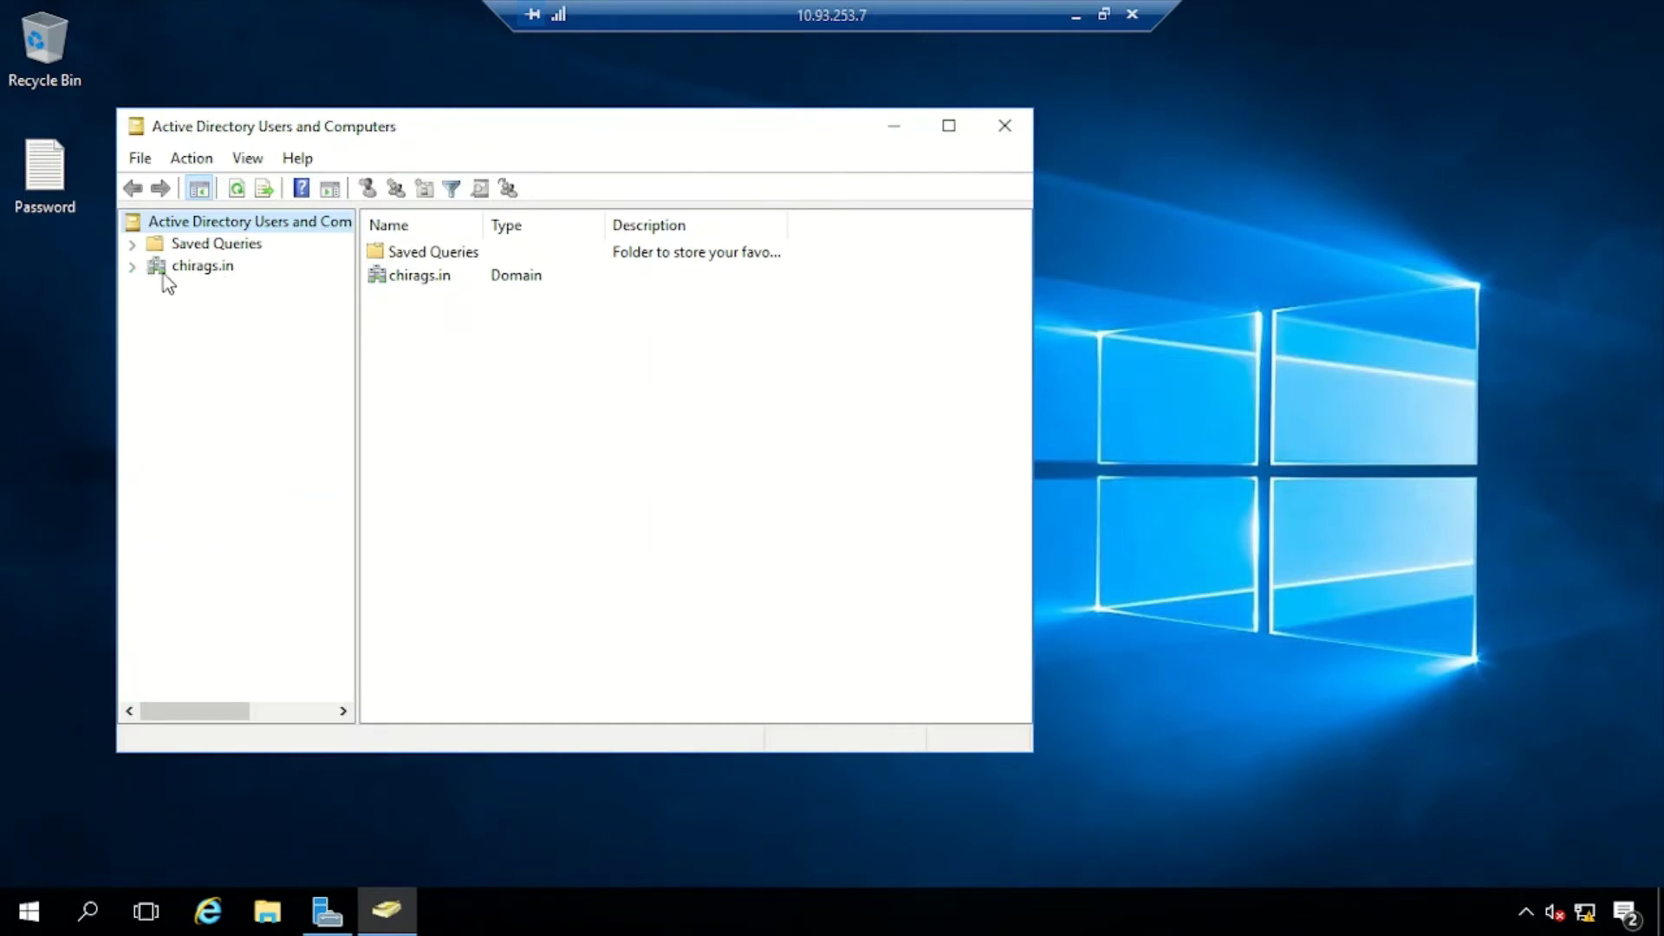
left_click(201, 272)
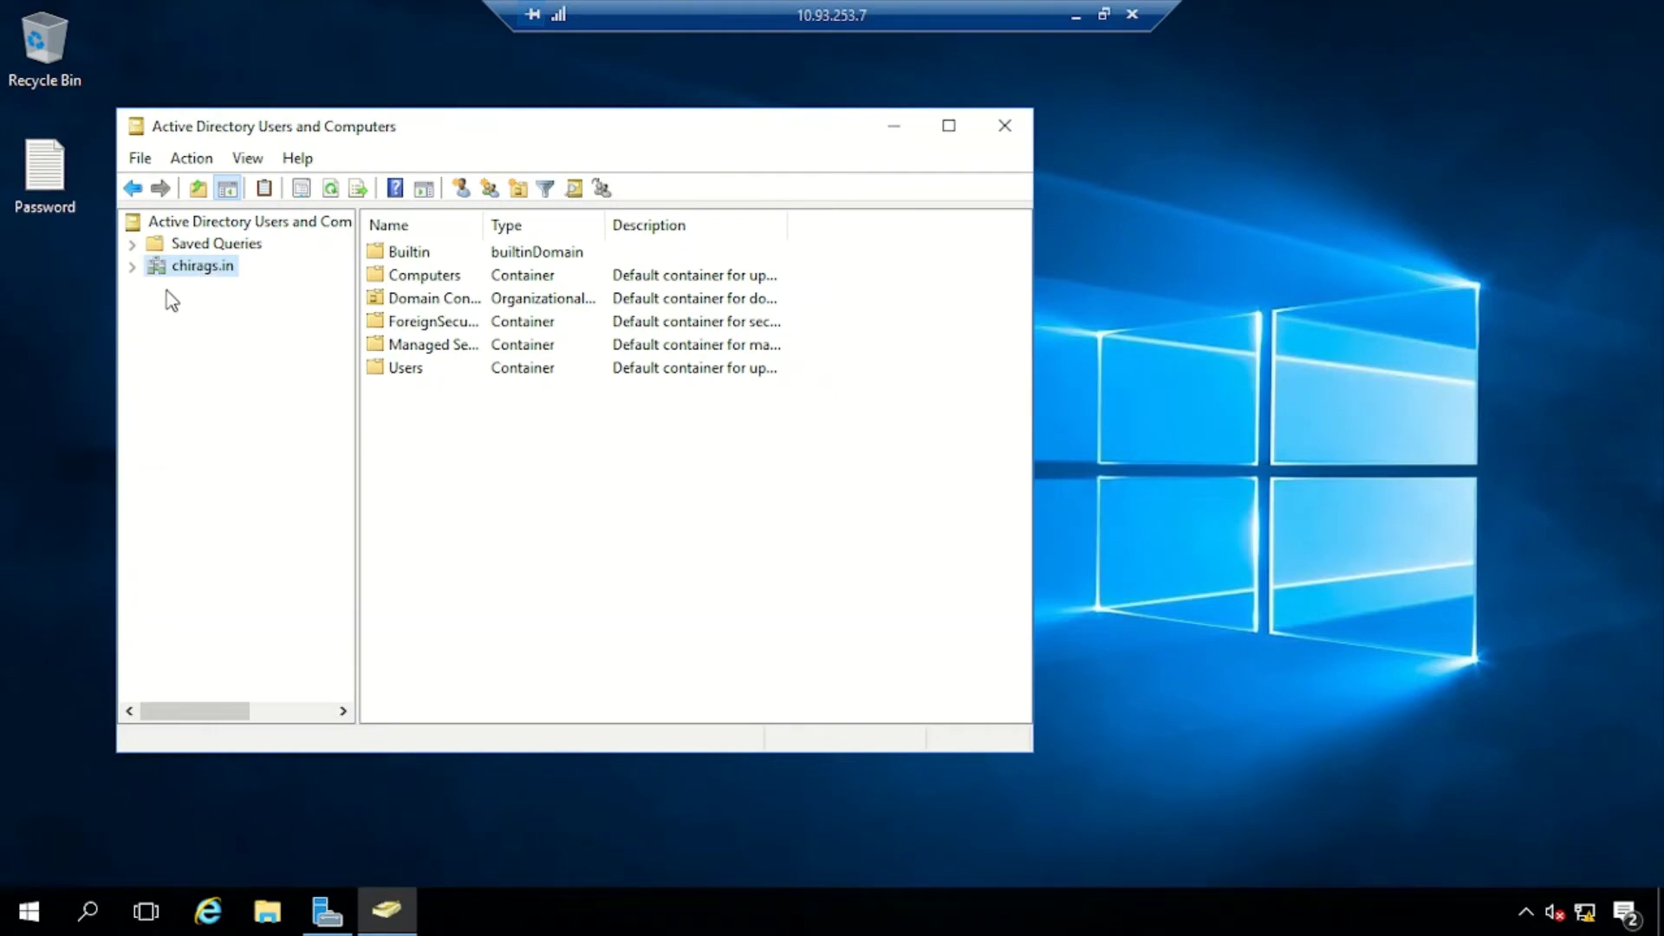
left_click(132, 266)
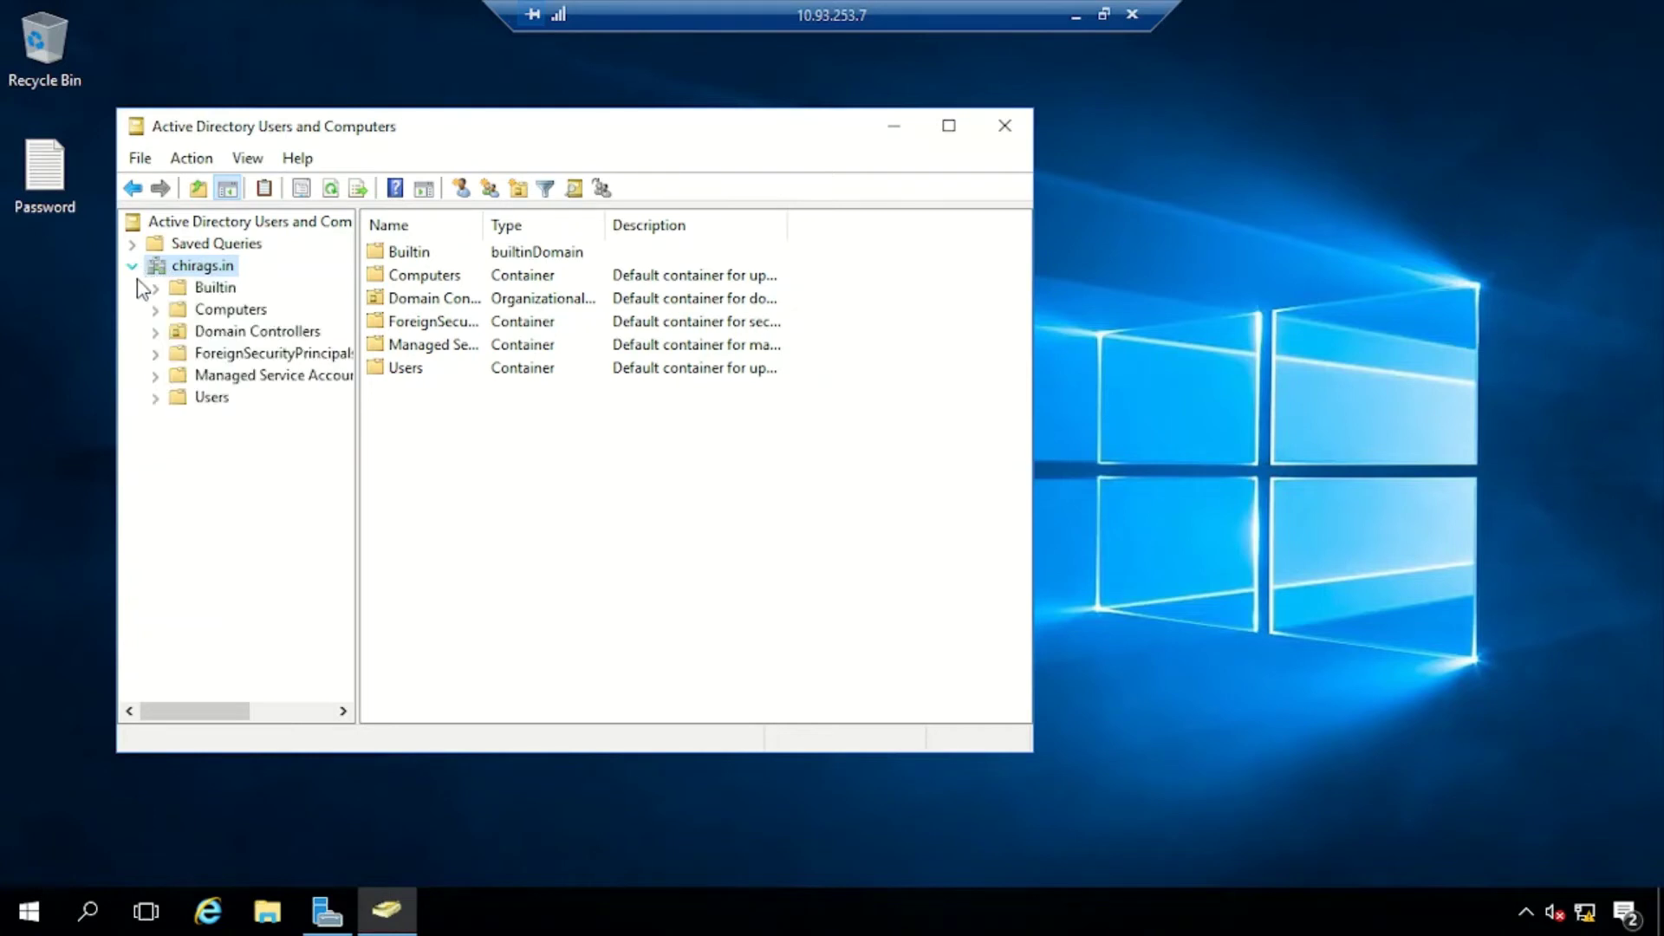
Start a new user in chirags.in/Users with first name ADAdmin and logon name adadmin
right_click(218, 399)
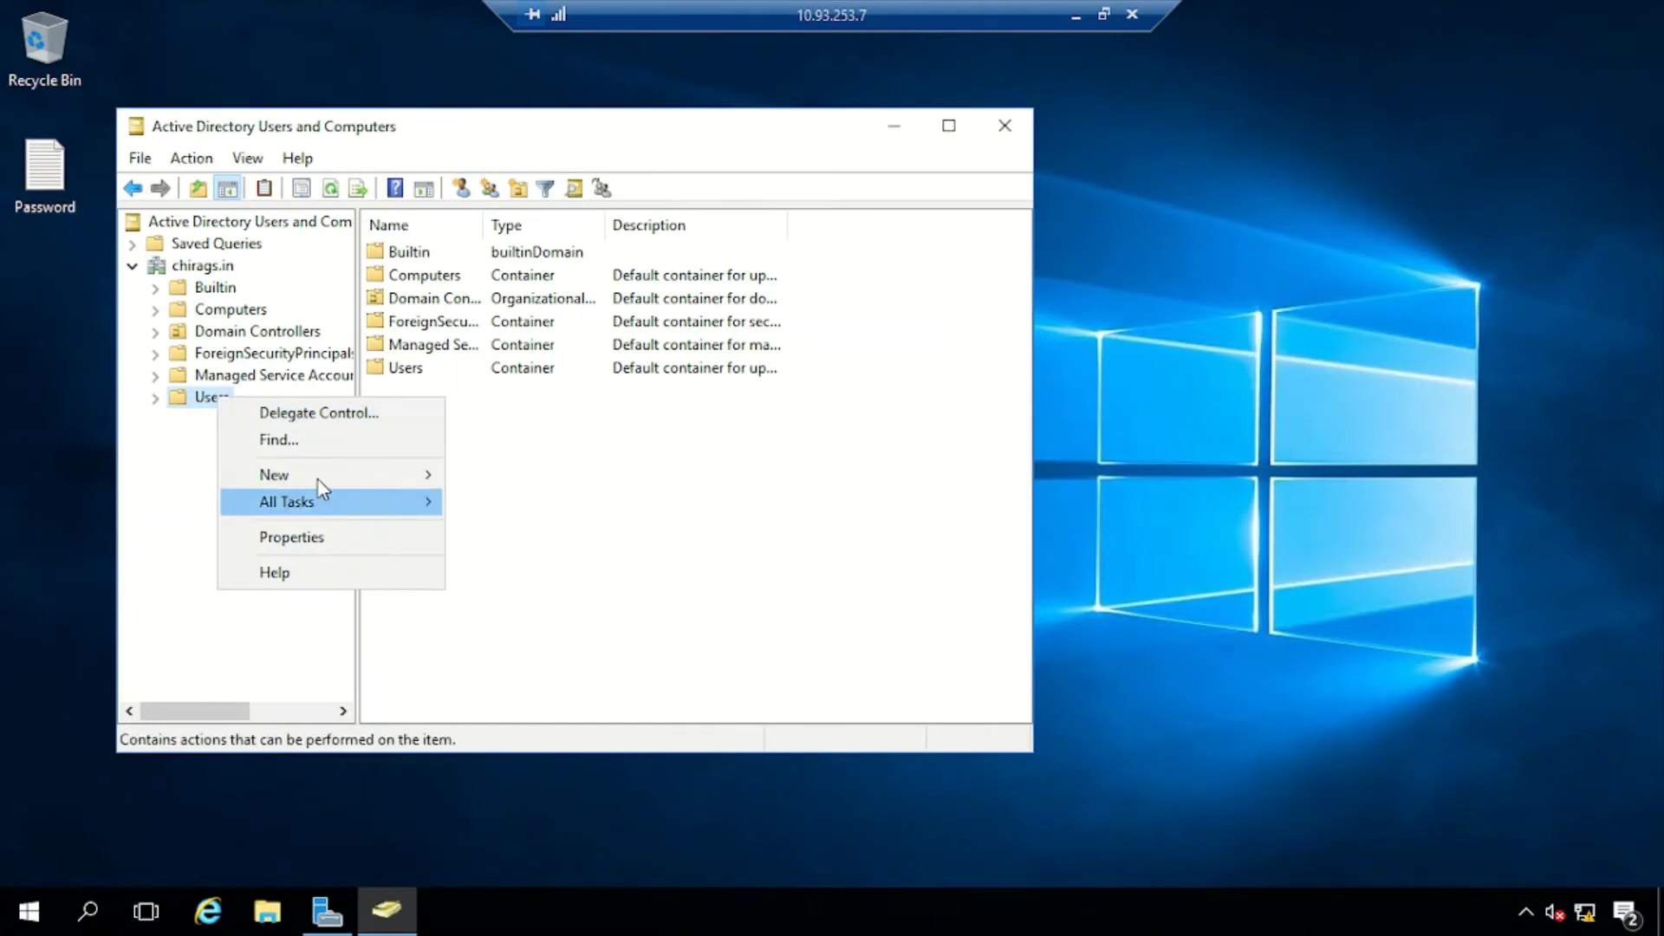
mouse_move(324, 477)
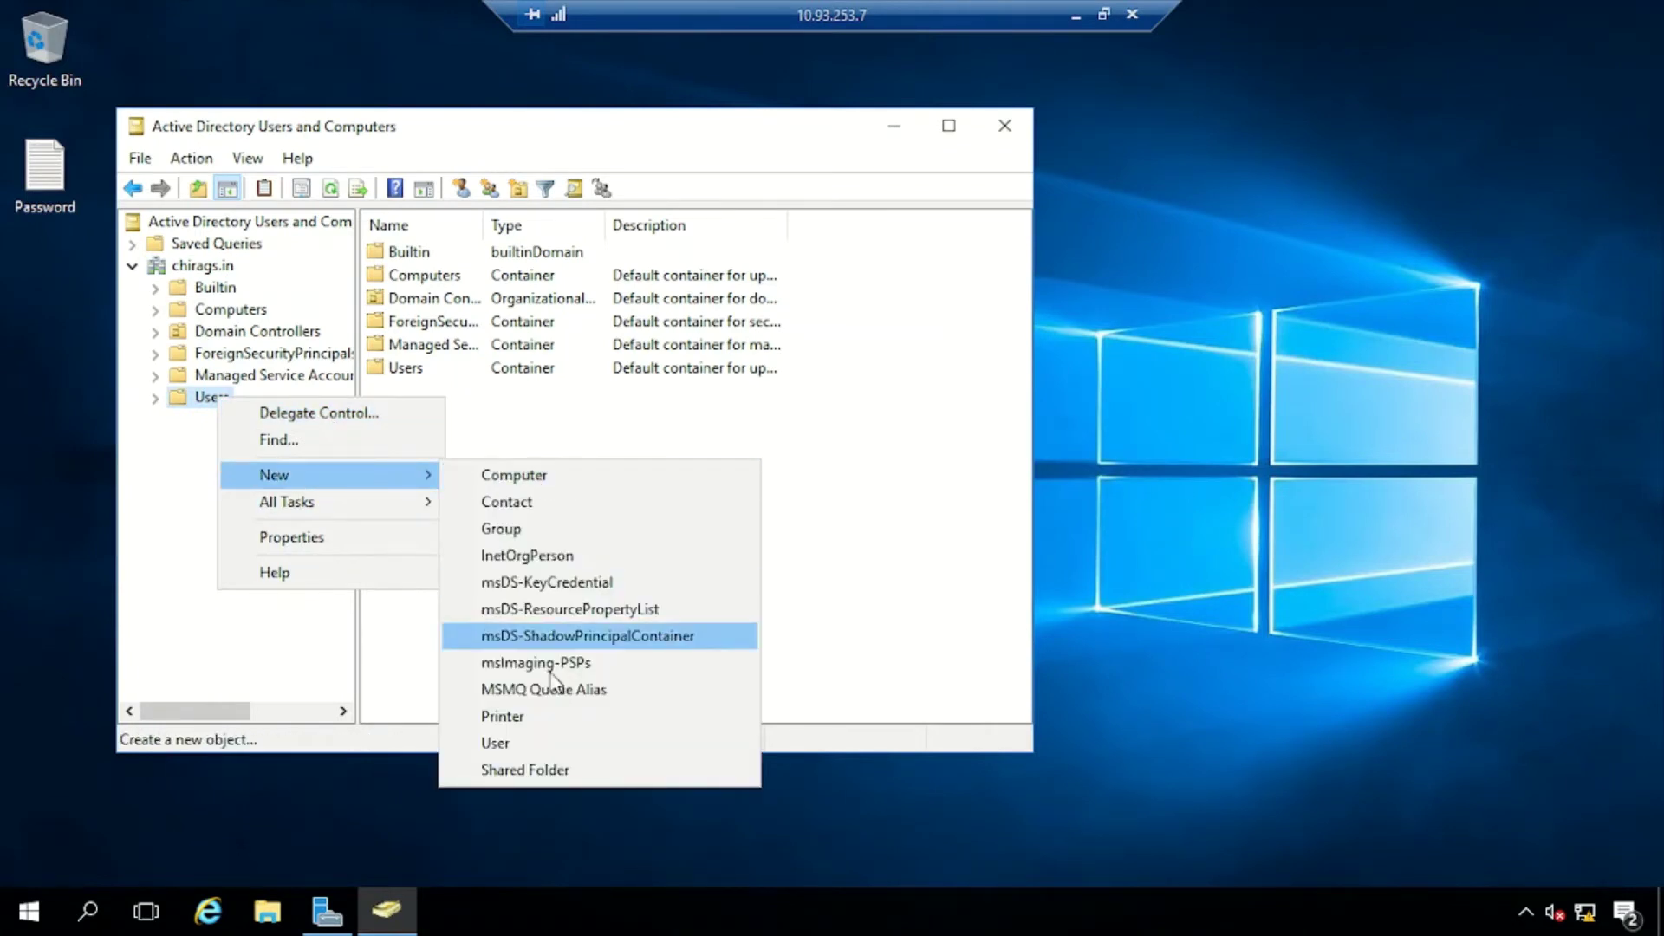
left_click(539, 751)
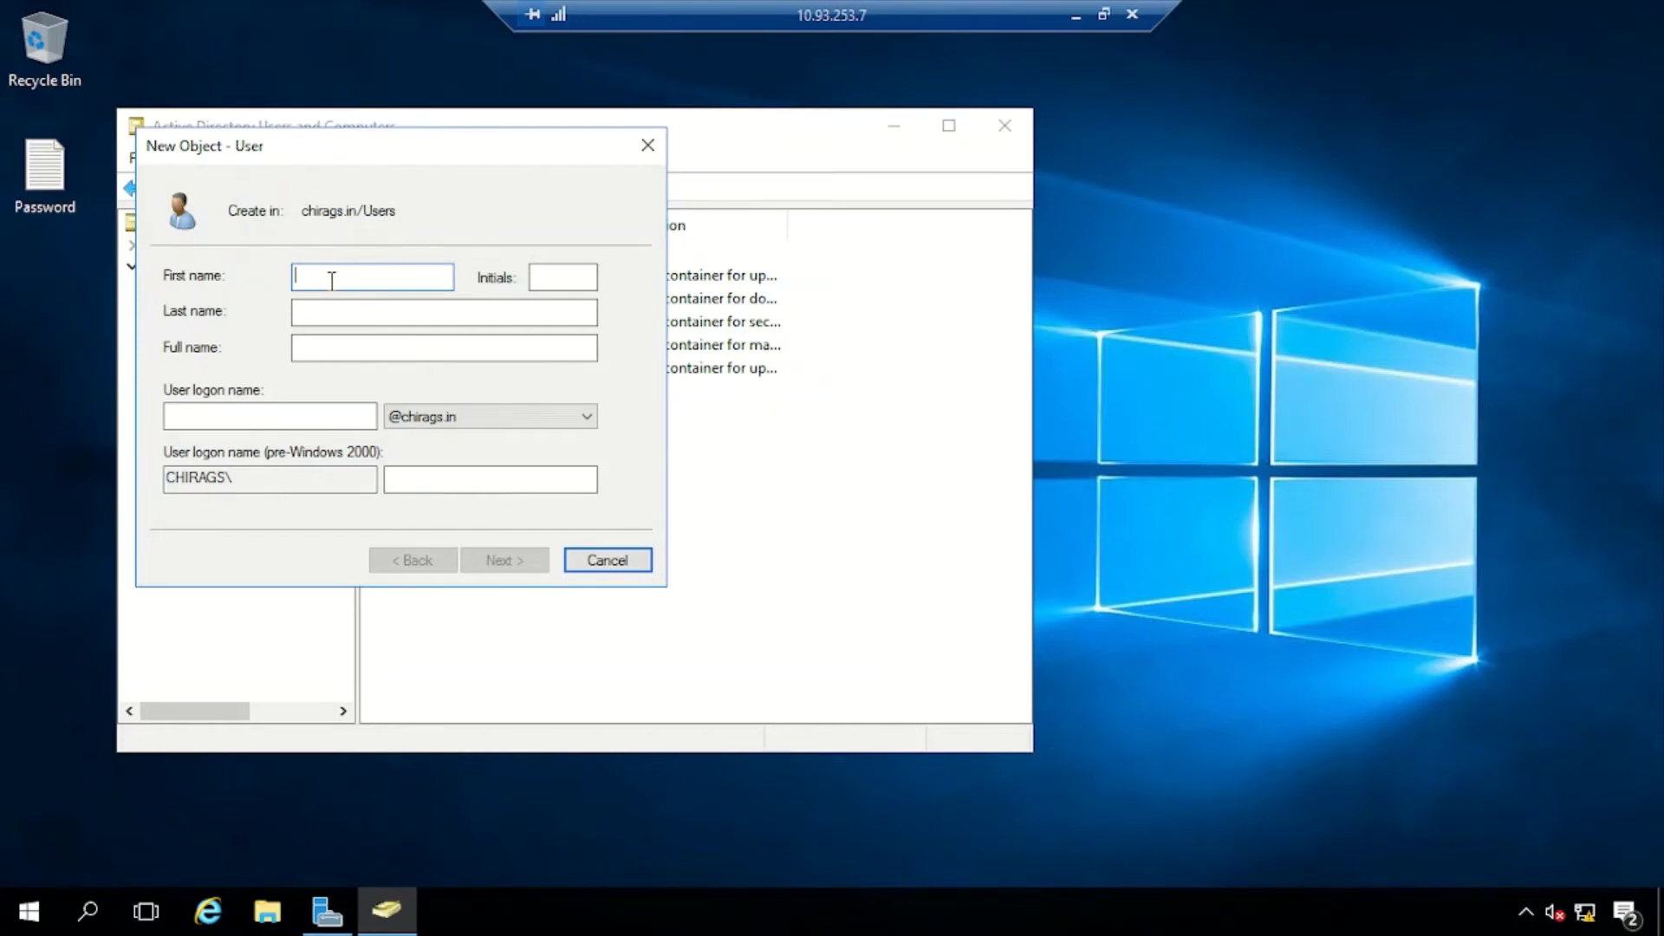
type("ADAdmin")
key("Tab")
key("Tab")
key("Tab")
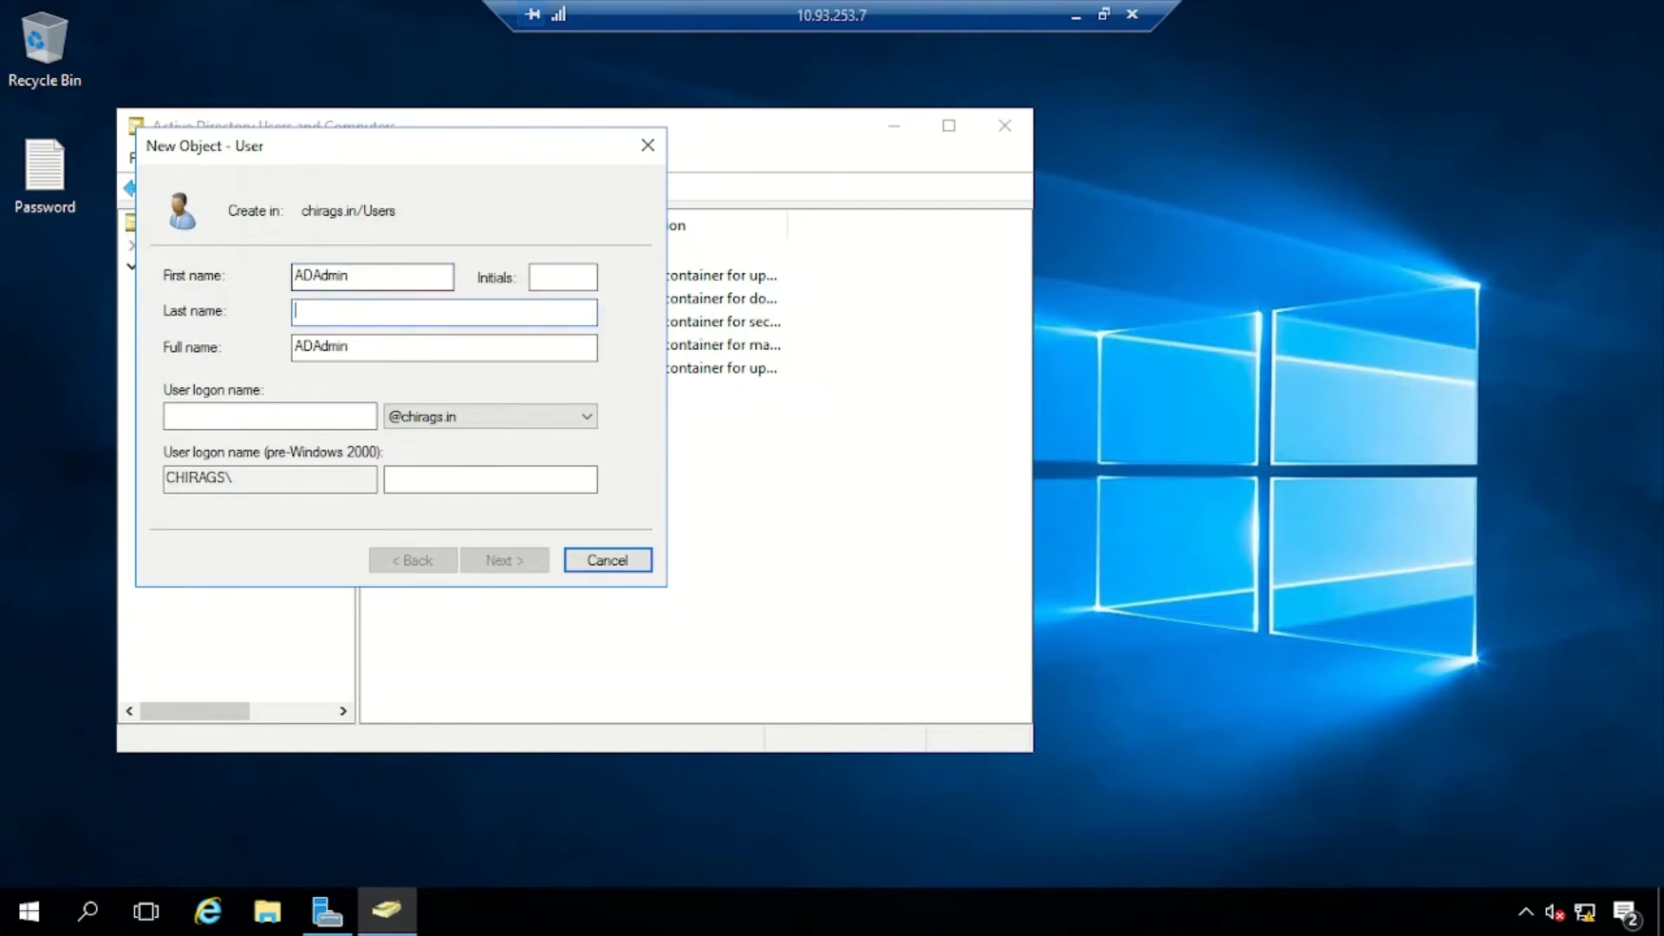
left_click(168, 416)
type("adadm")
type("in")
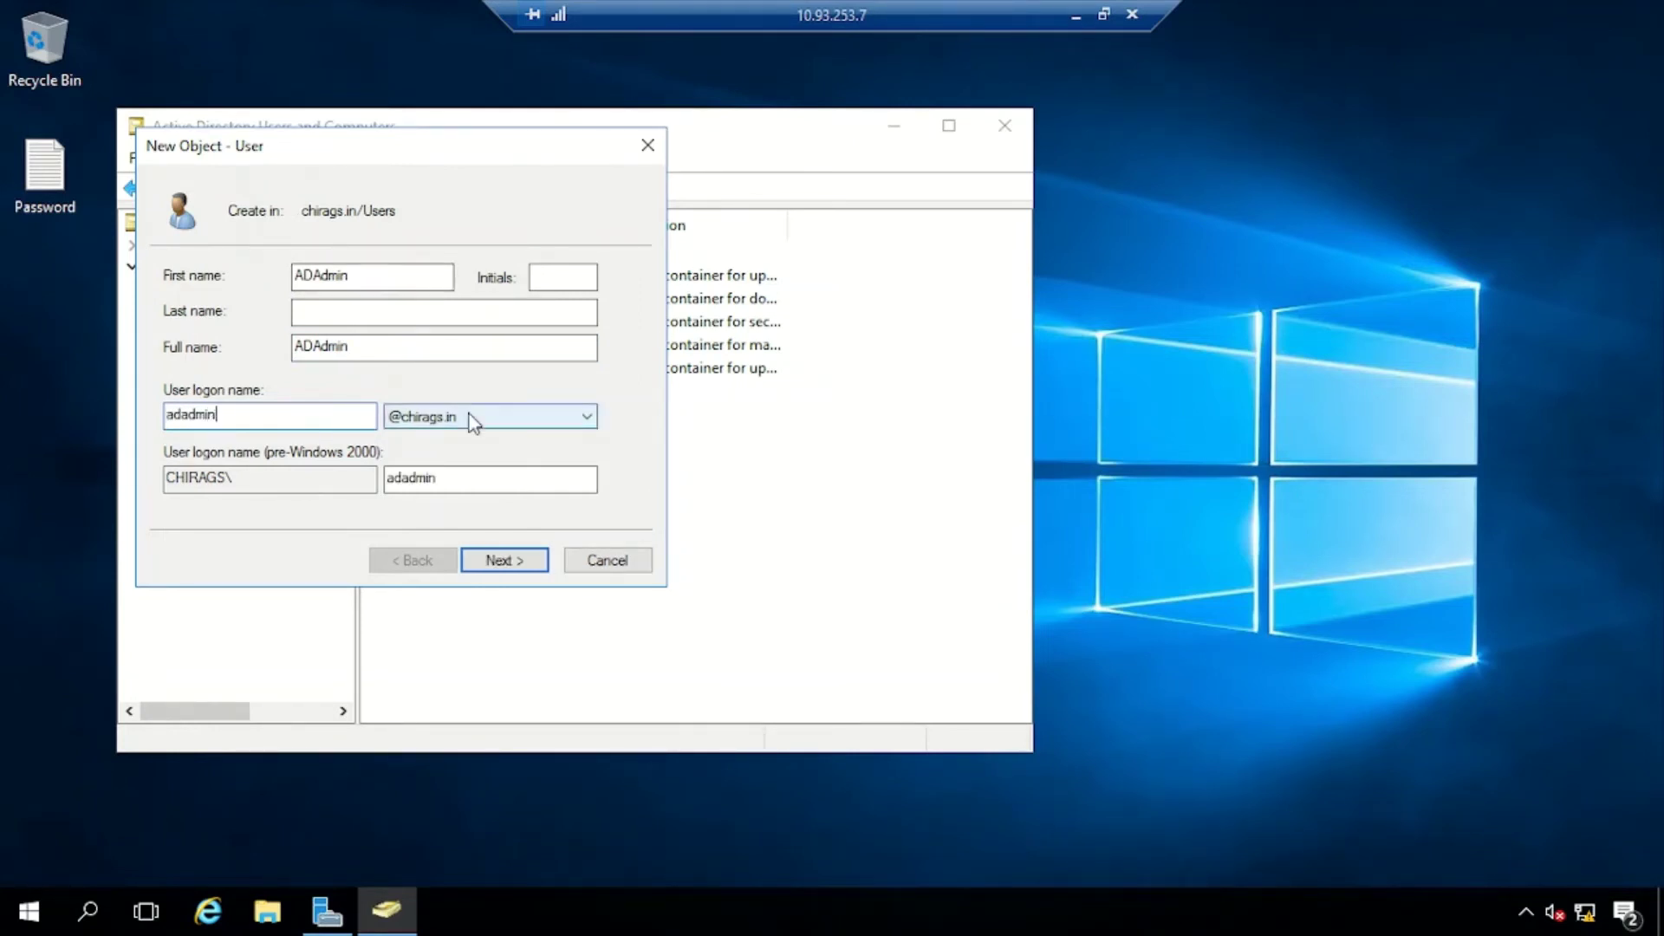
left_click(500, 560)
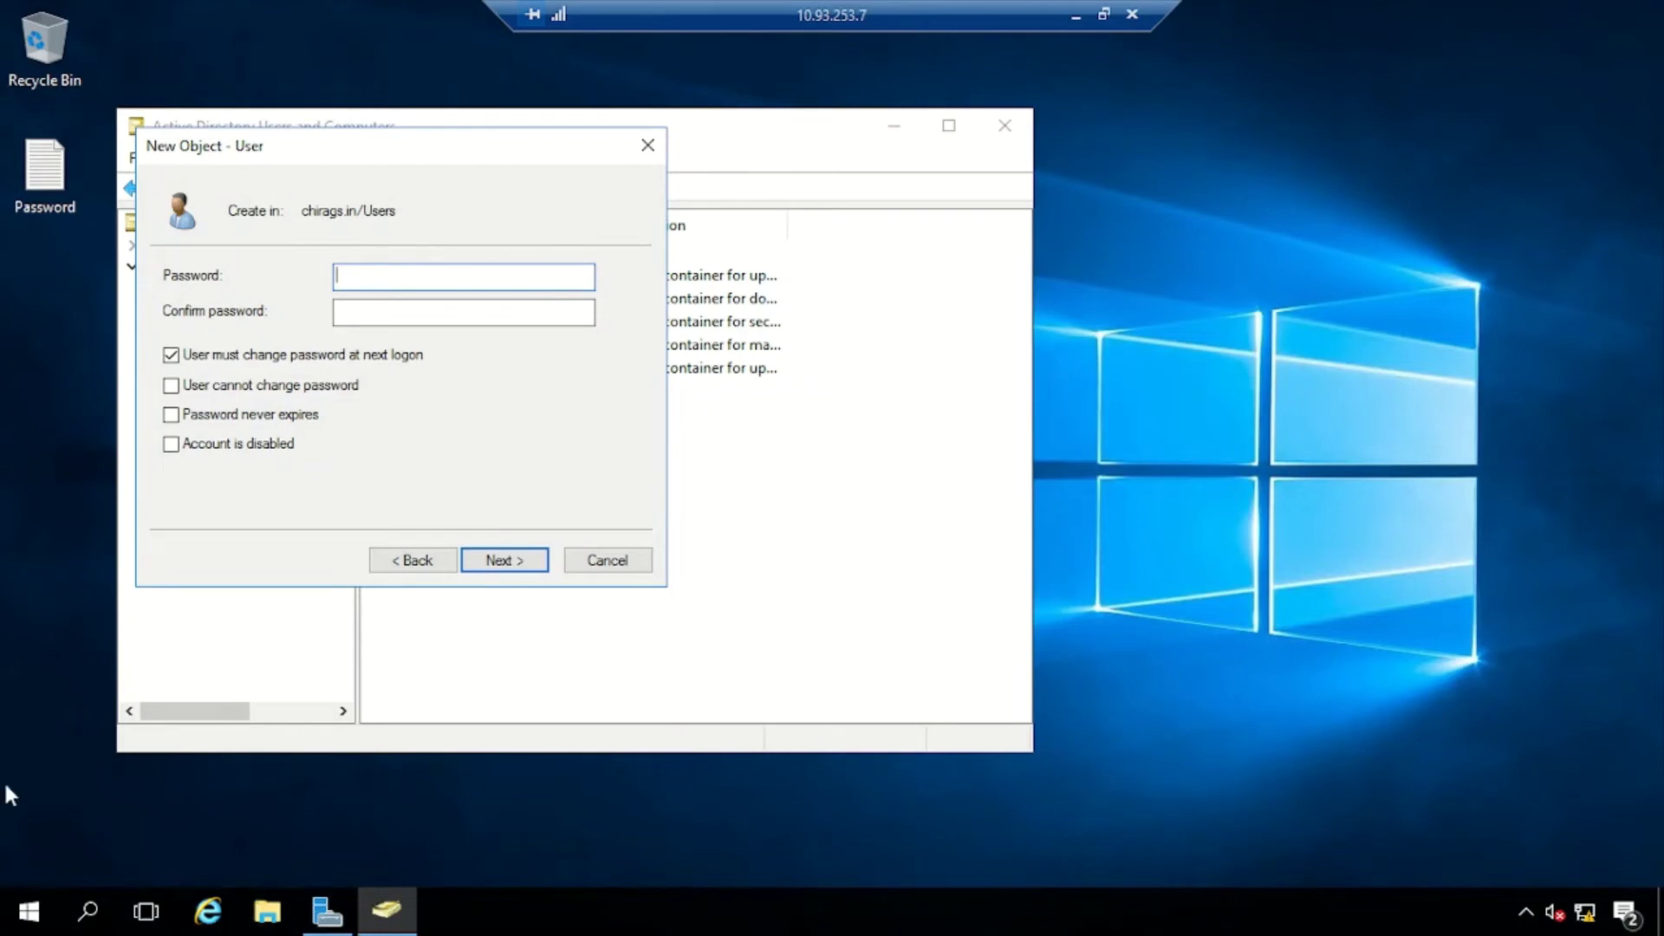
Add an 'ADAdmin password :' line with the new password to the Password note in Notepad
double_click(42, 178)
left_click_drag(771, 171, 1343, 274)
left_click(842, 333)
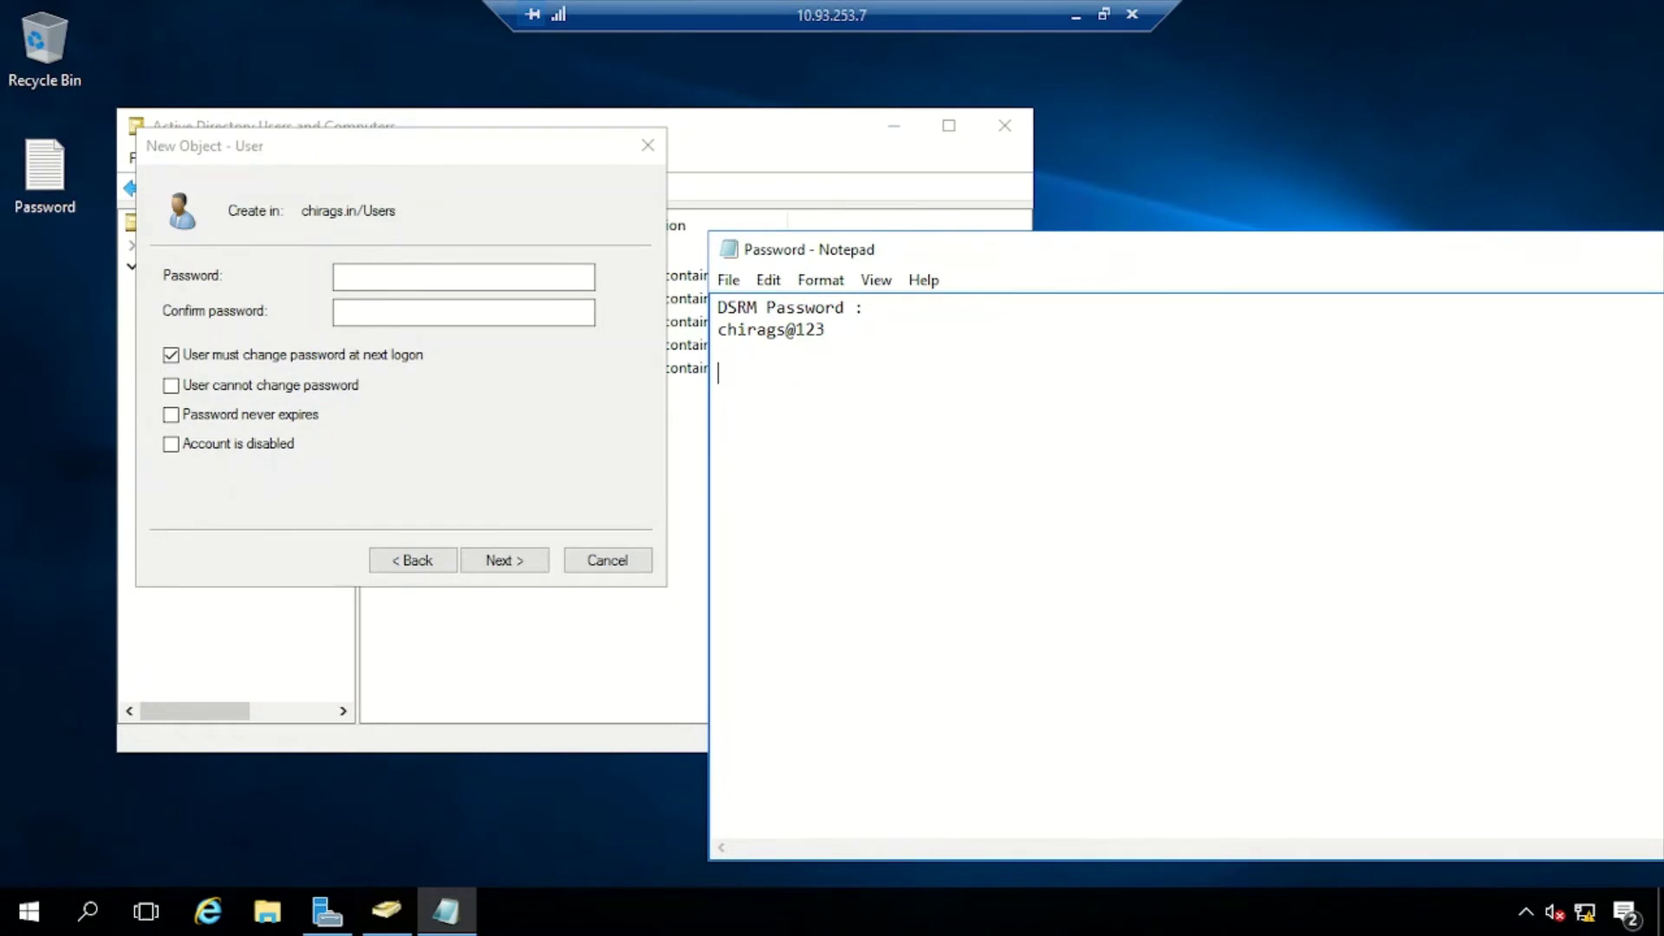
type("a")
key("BackSpace")
type("ADAdmin password :")
key("Return")
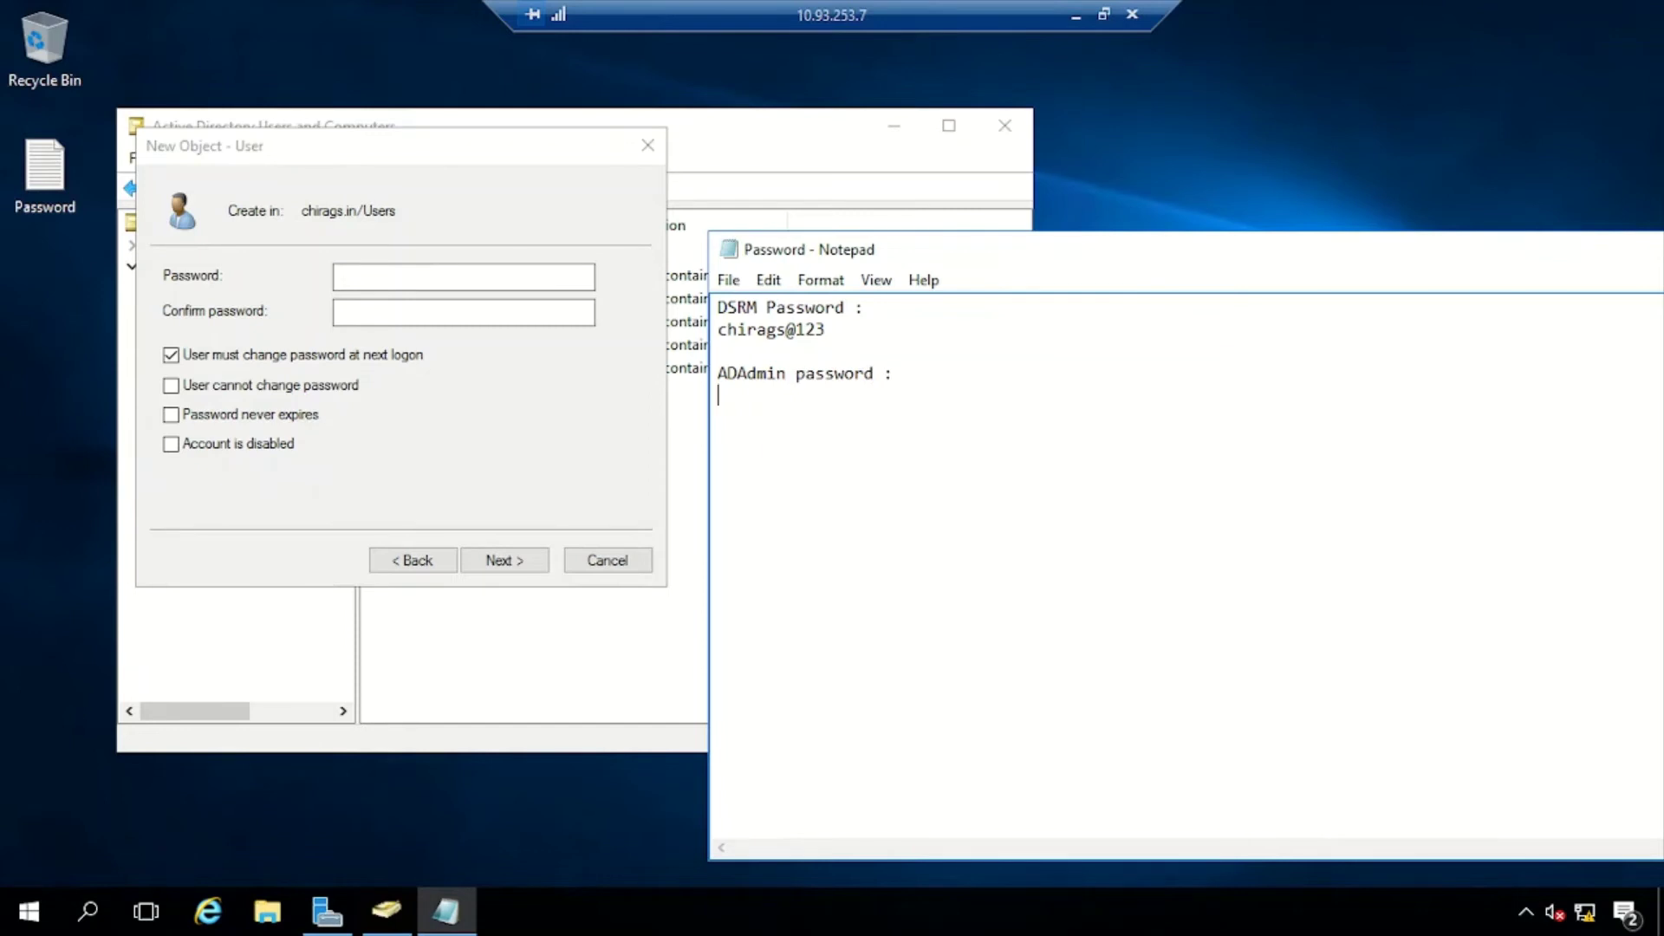
Copy the ADAdmin password from the note into the Password and Confirm password fields
left_click_drag(777, 330, 877, 329)
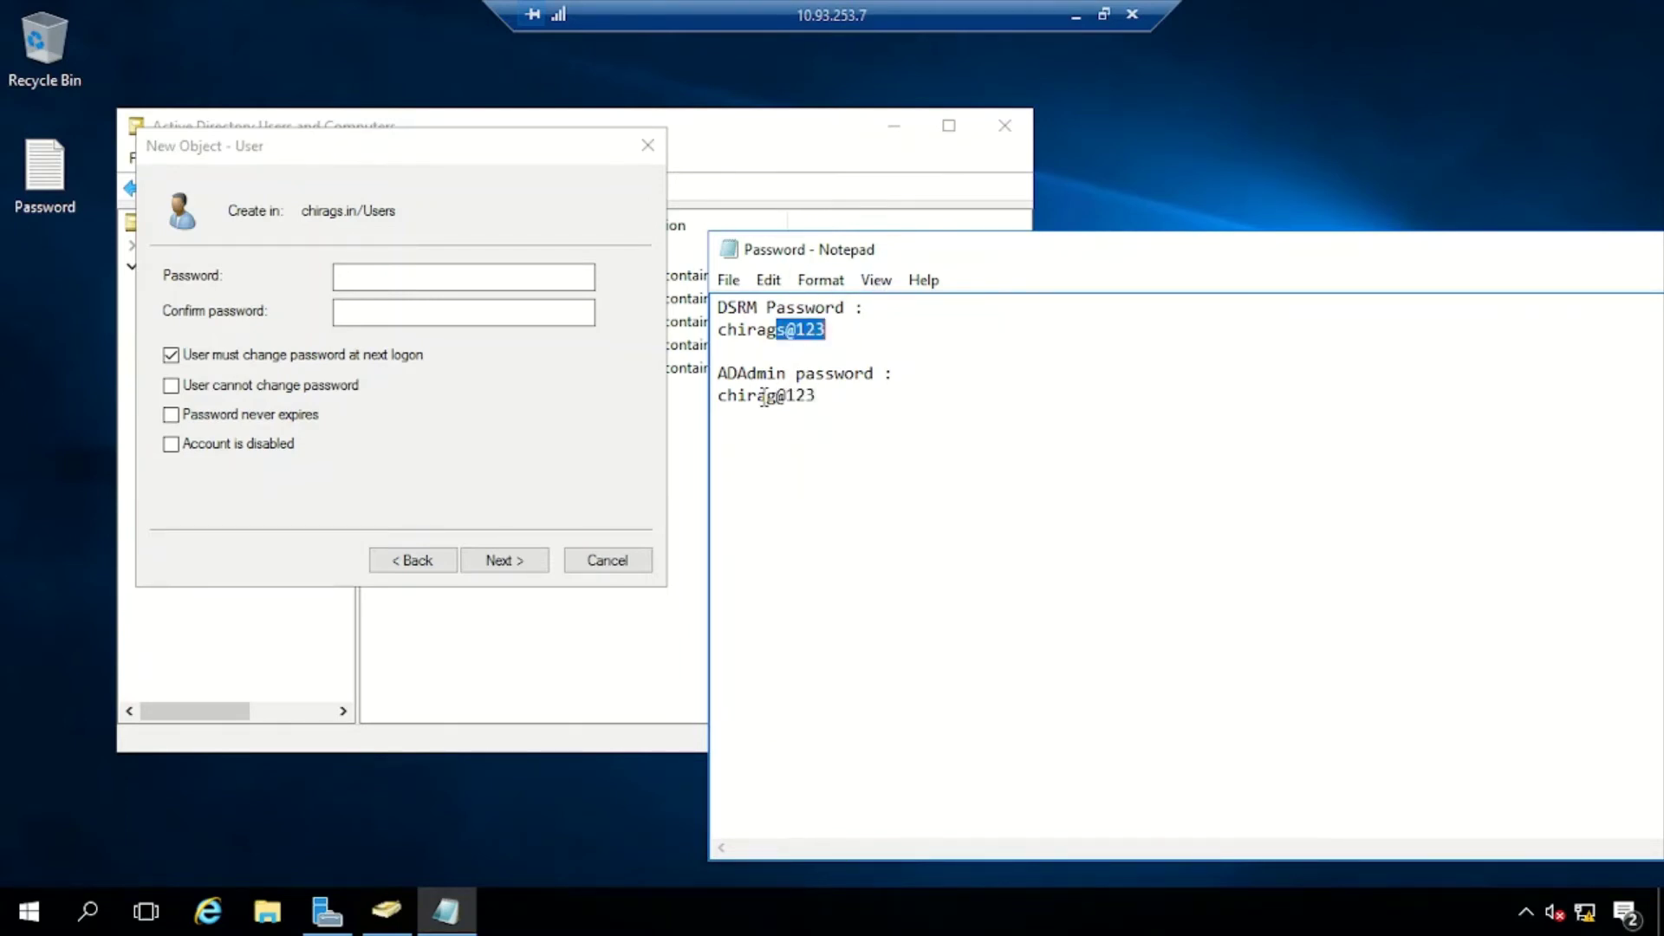
left_click(772, 404)
left_click_drag(747, 396, 621, 395)
left_click(830, 397)
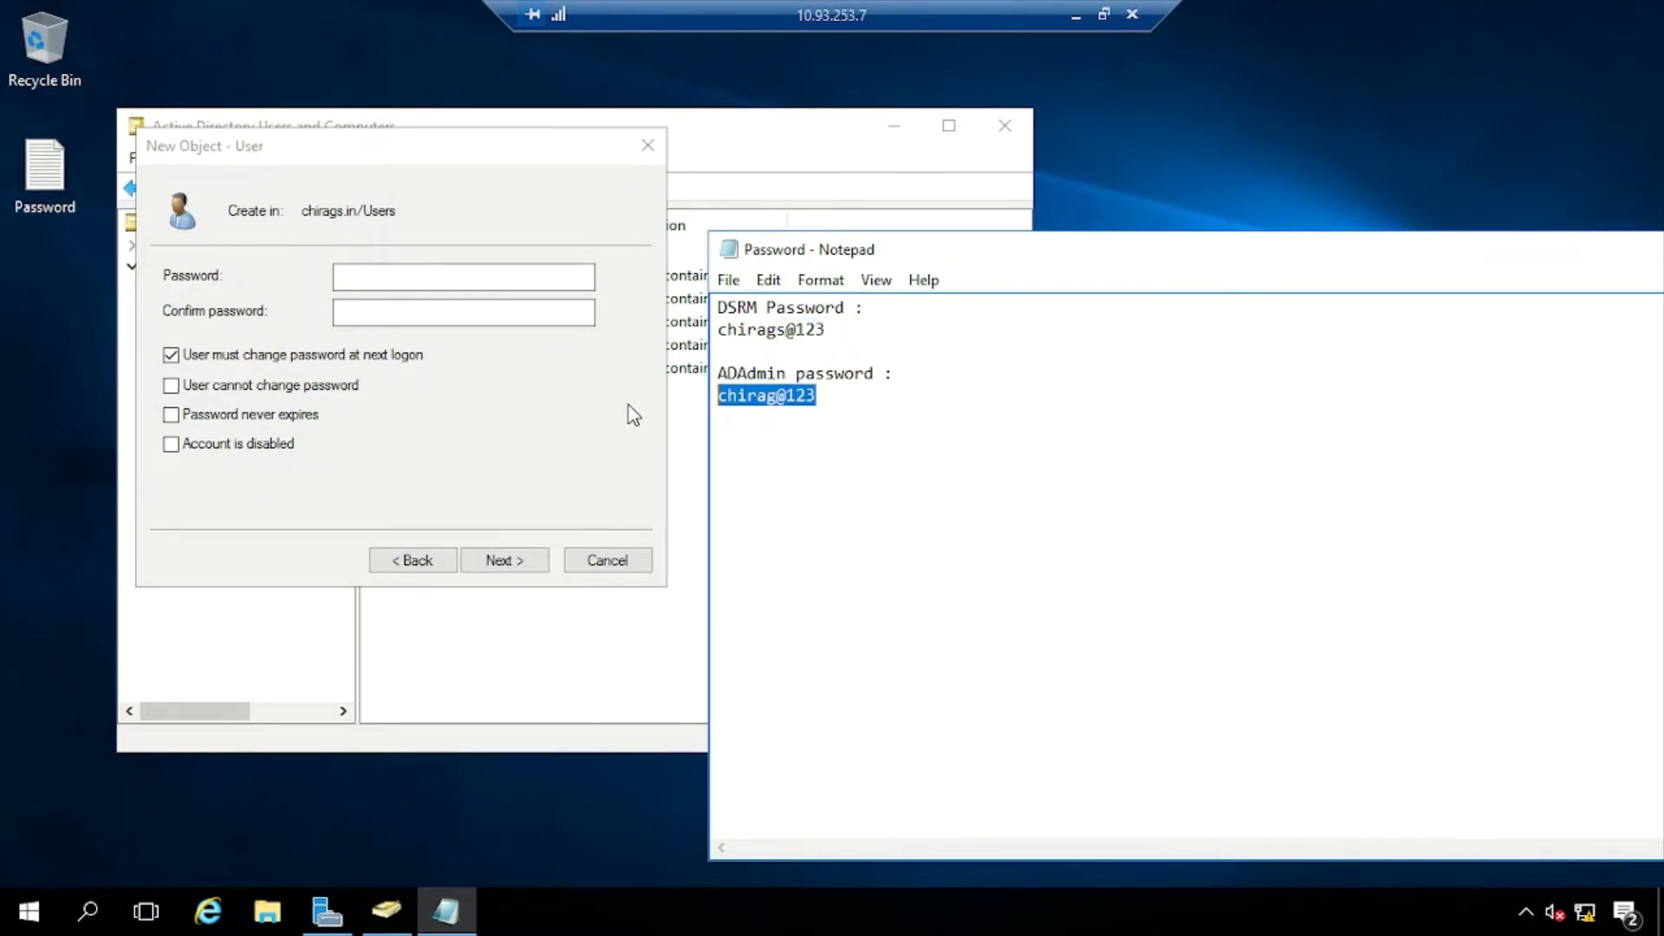
left_click(488, 287)
key("ctrl+v")
left_click(481, 313)
key("ctrl+v")
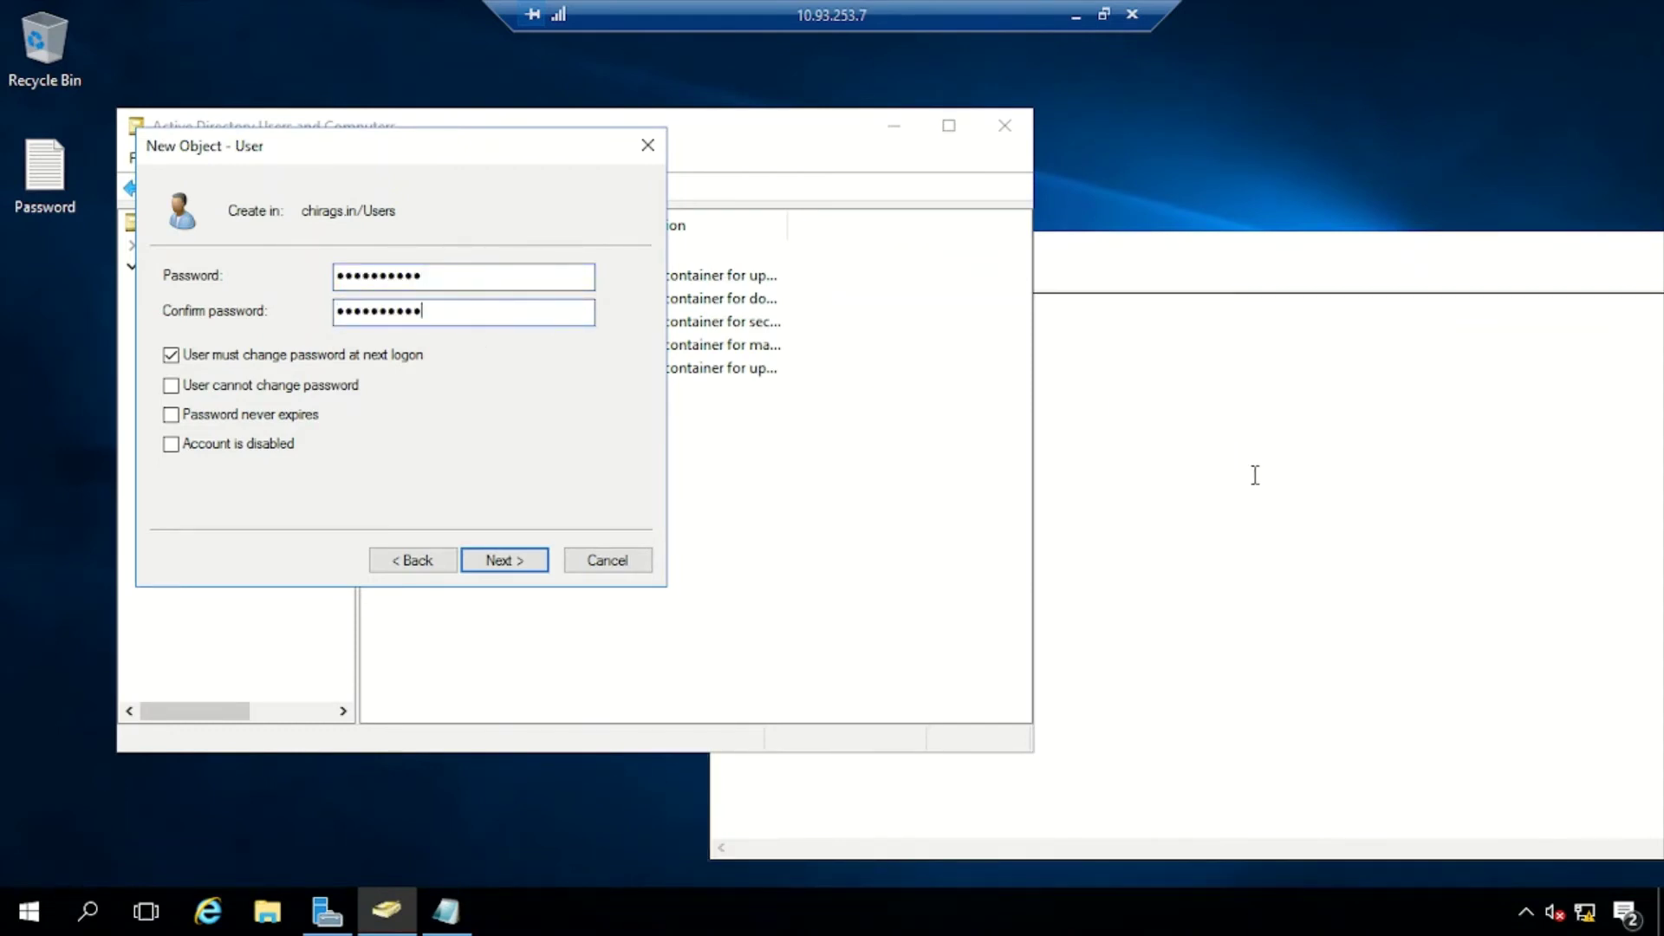
Uncheck 'User must change password at next logon', leaving never-expires off, and continue to the summary
left_click(1226, 468)
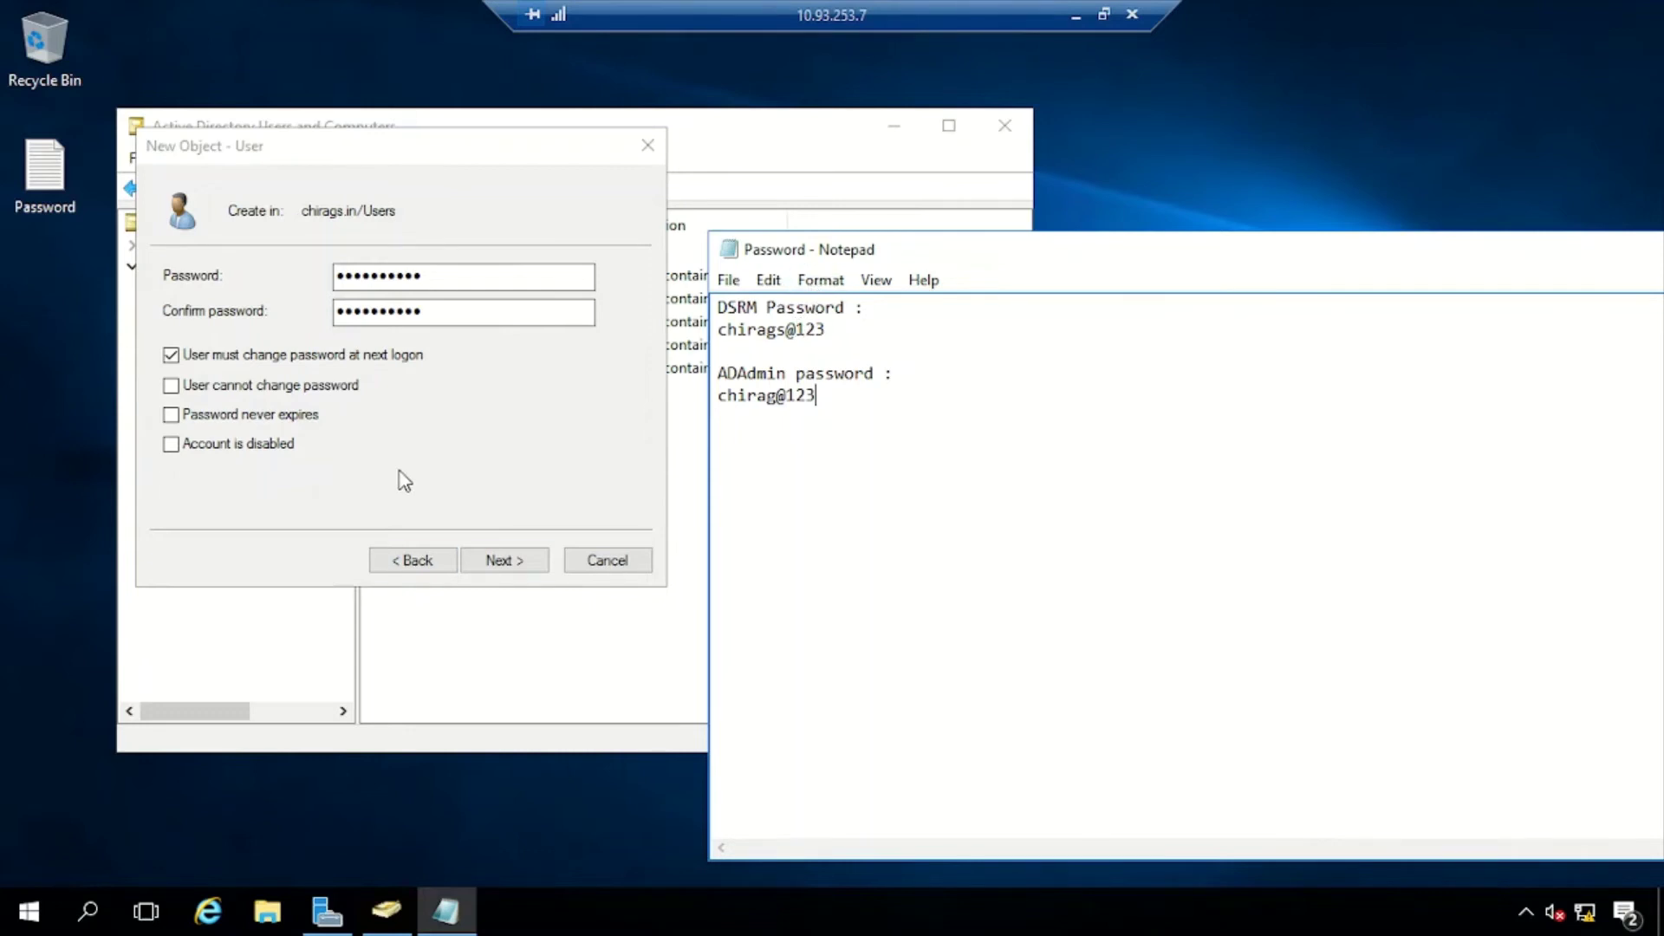
left_click(244, 357)
left_click(198, 417)
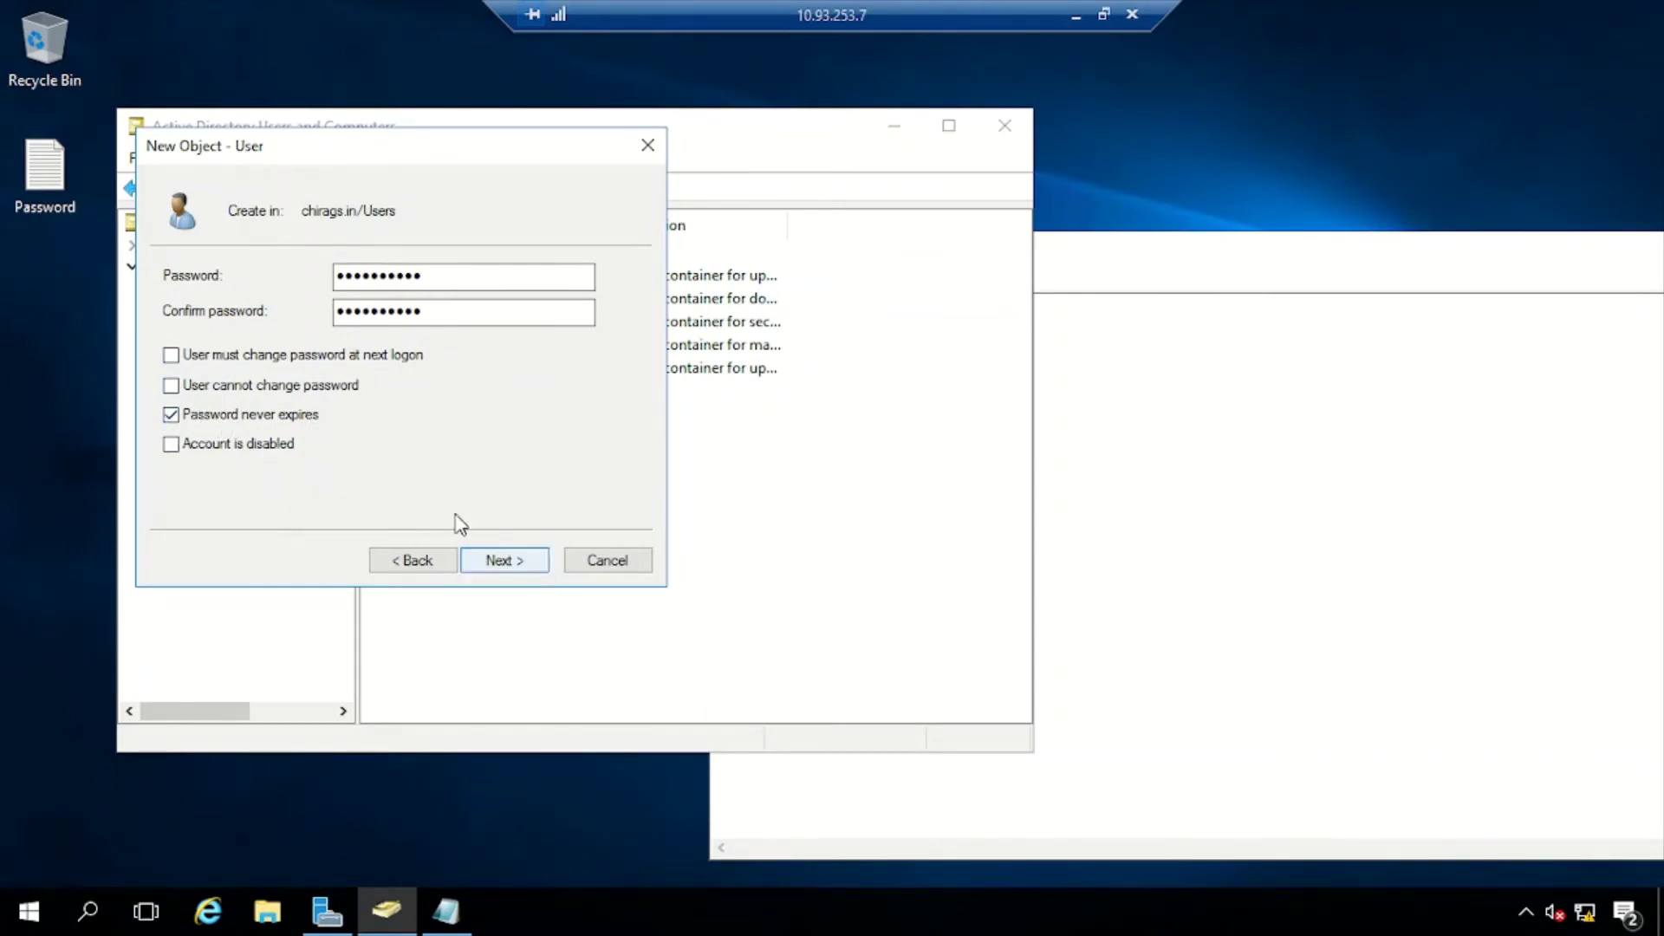
left_click(171, 414)
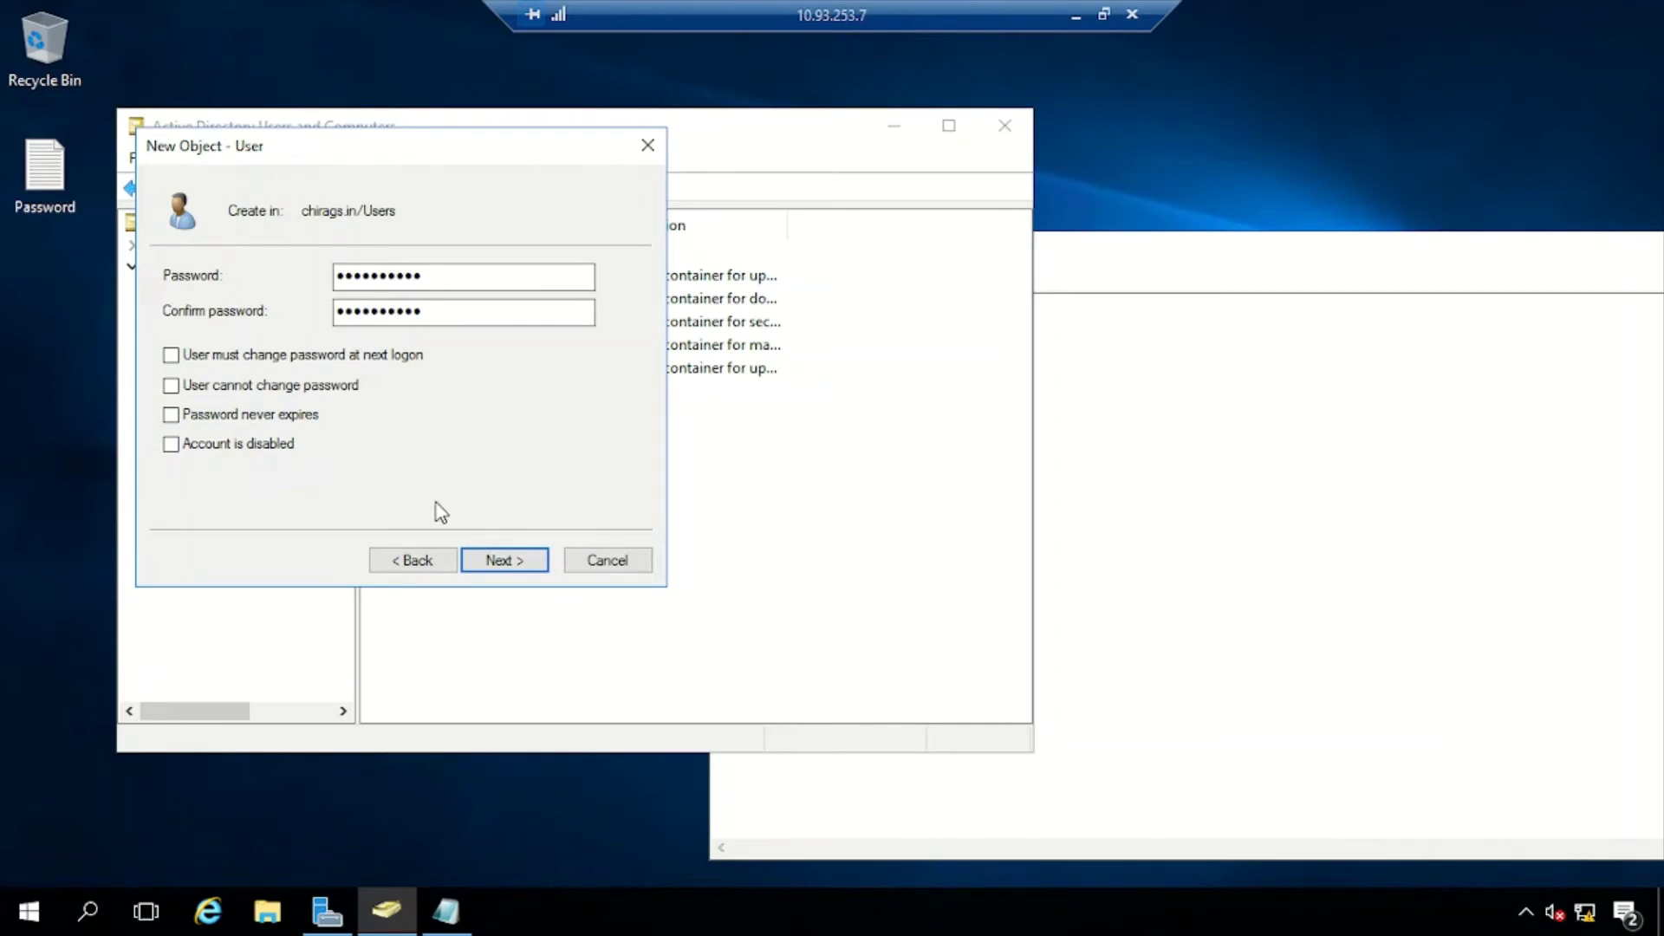
left_click(505, 560)
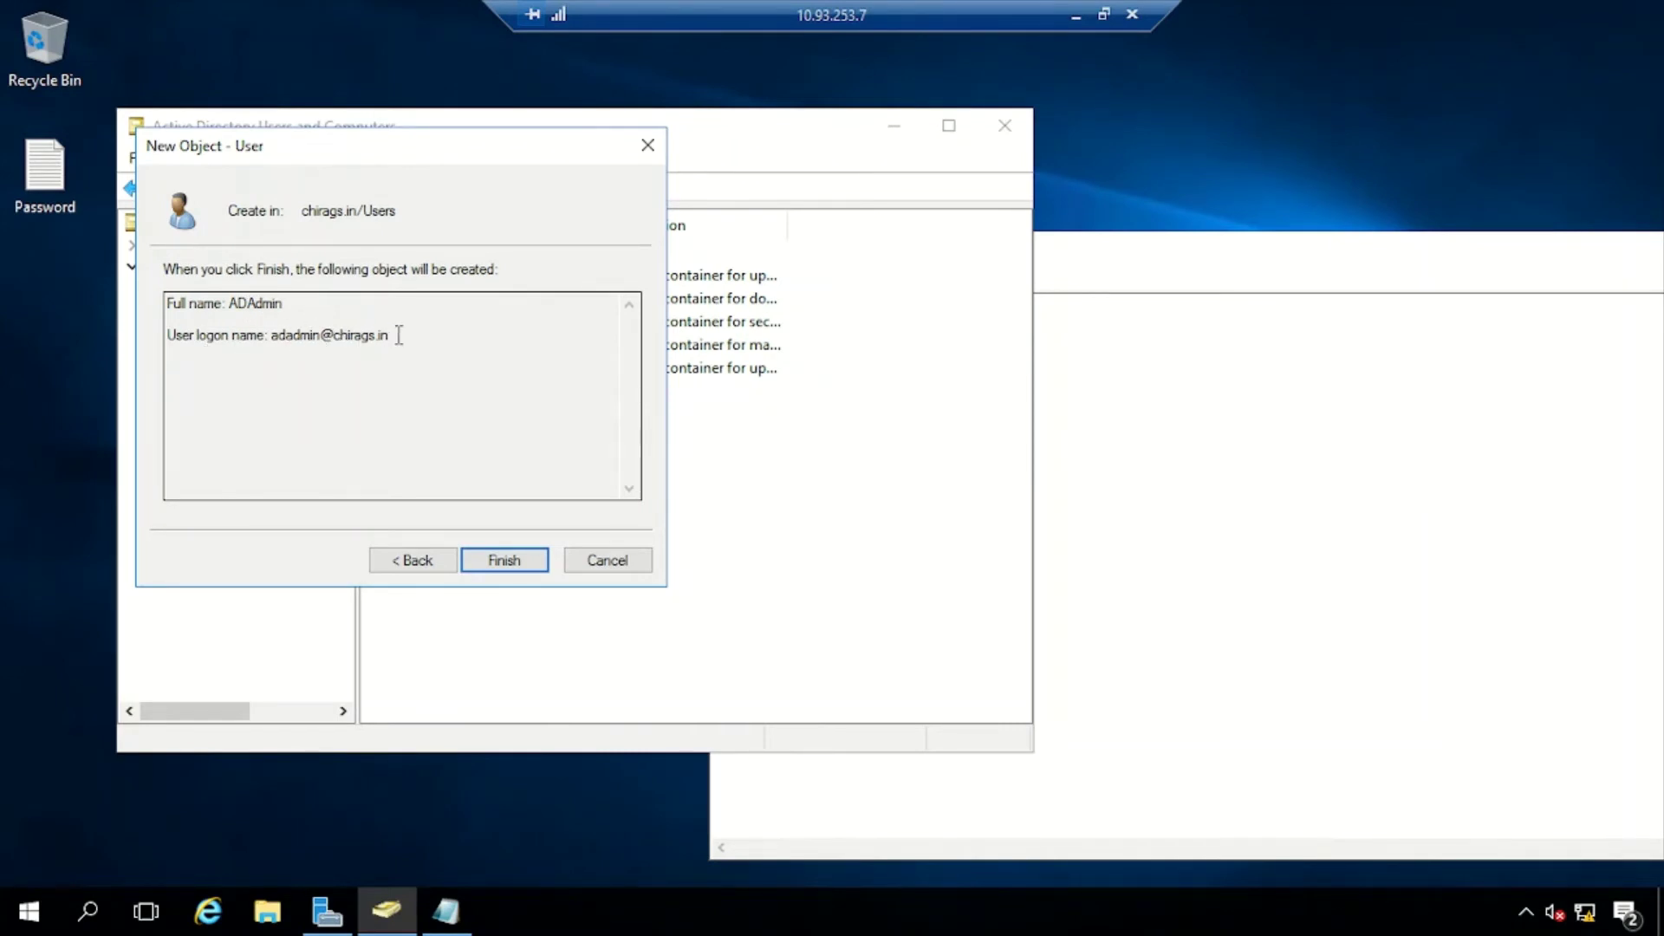
Finish creating ADAdmin, show the Users container and auto-fit the Name column
left_click(505, 561)
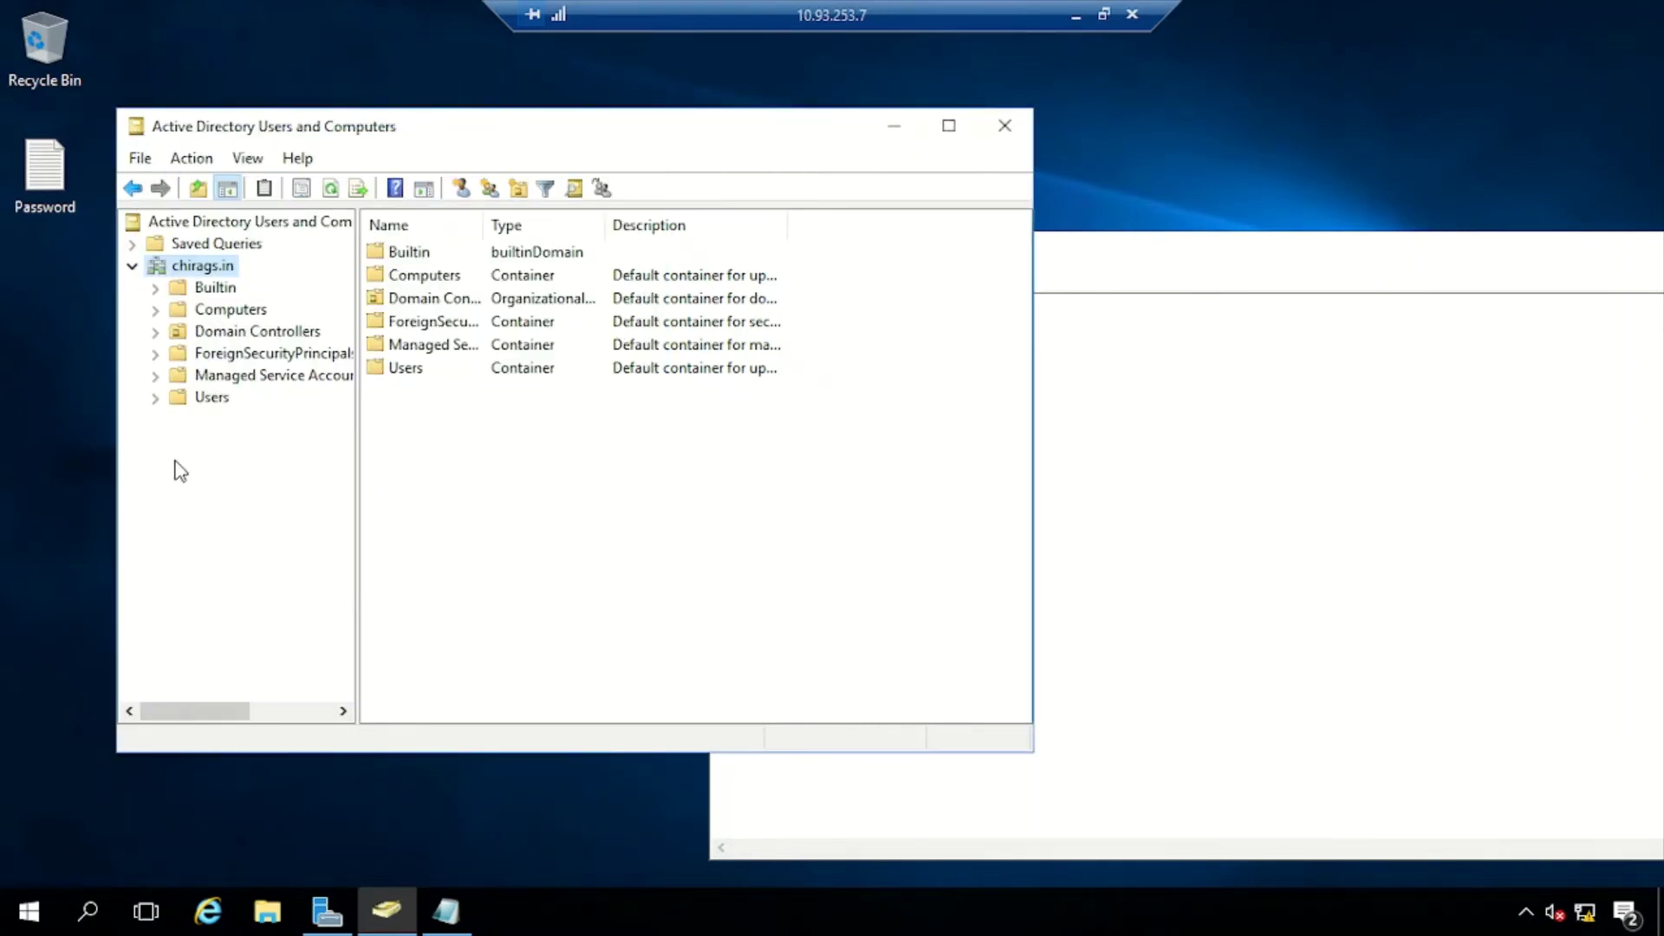
left_click(211, 397)
scroll(503, 538, "down", 2)
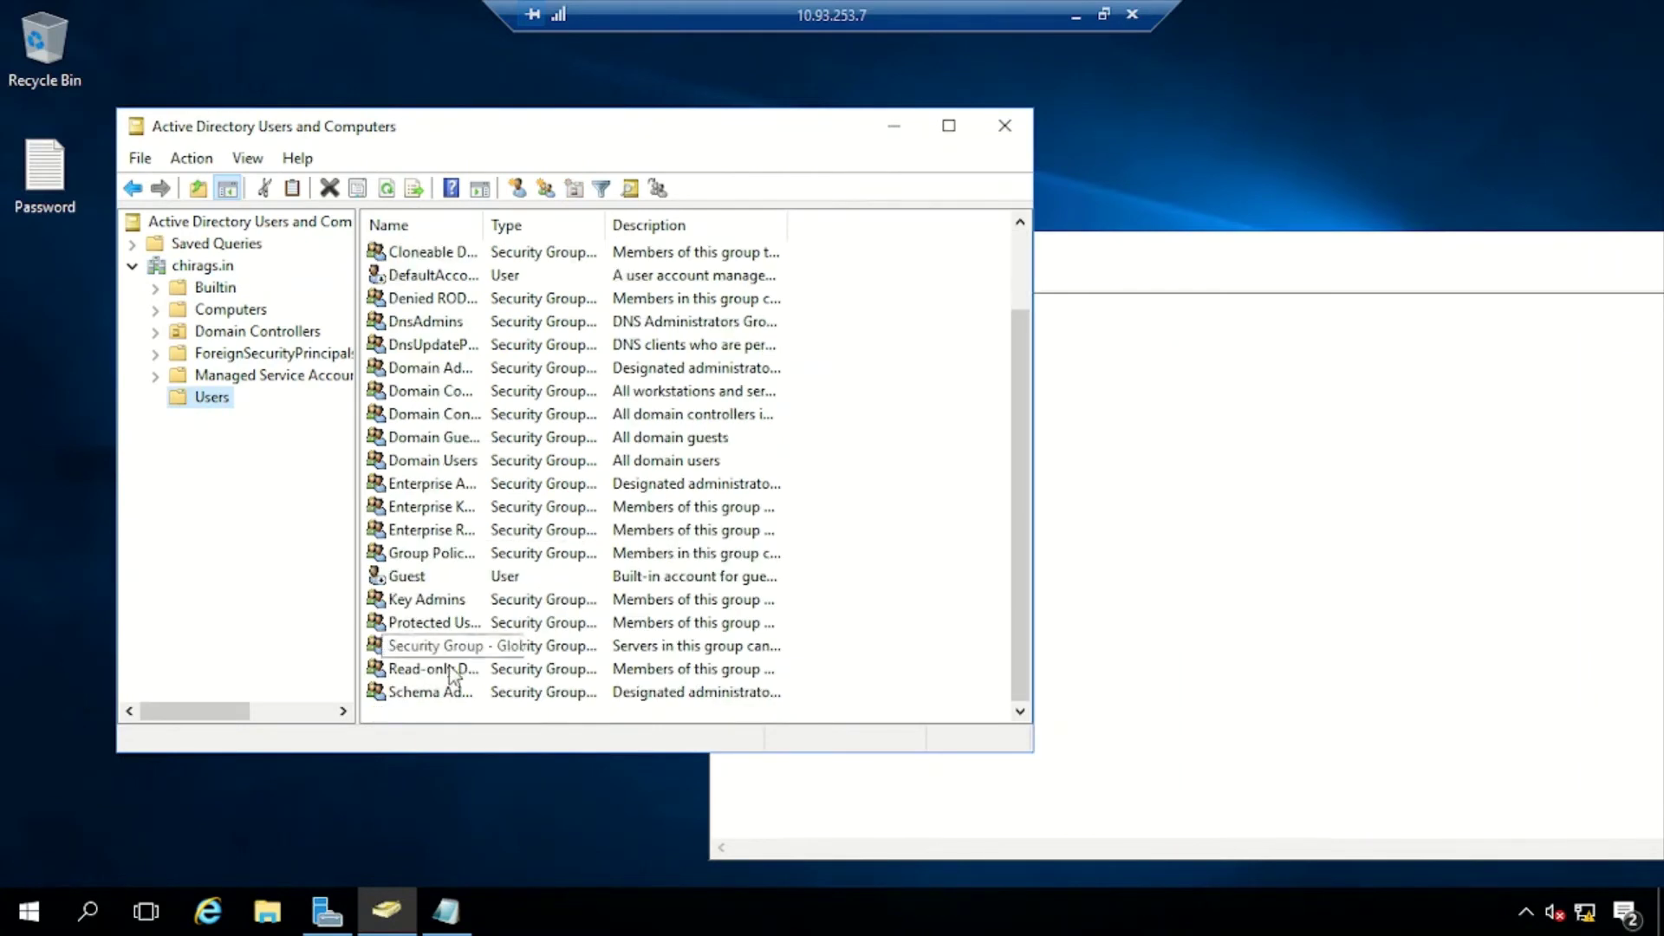
scroll(433, 676, "up", 2)
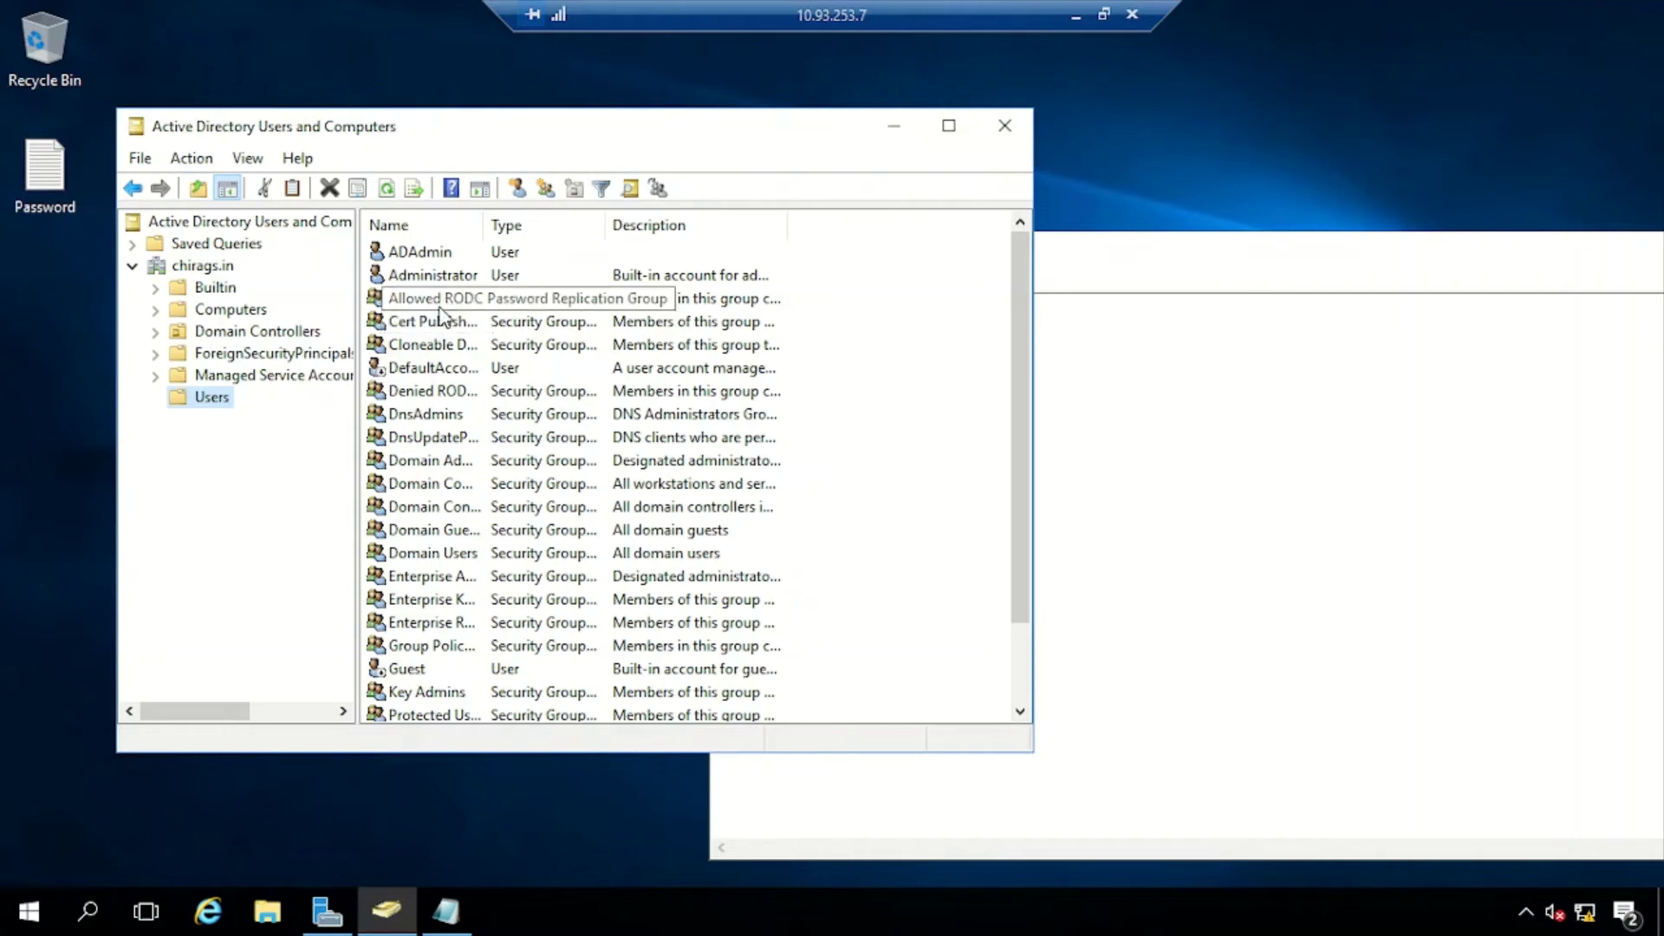
double_click(479, 232)
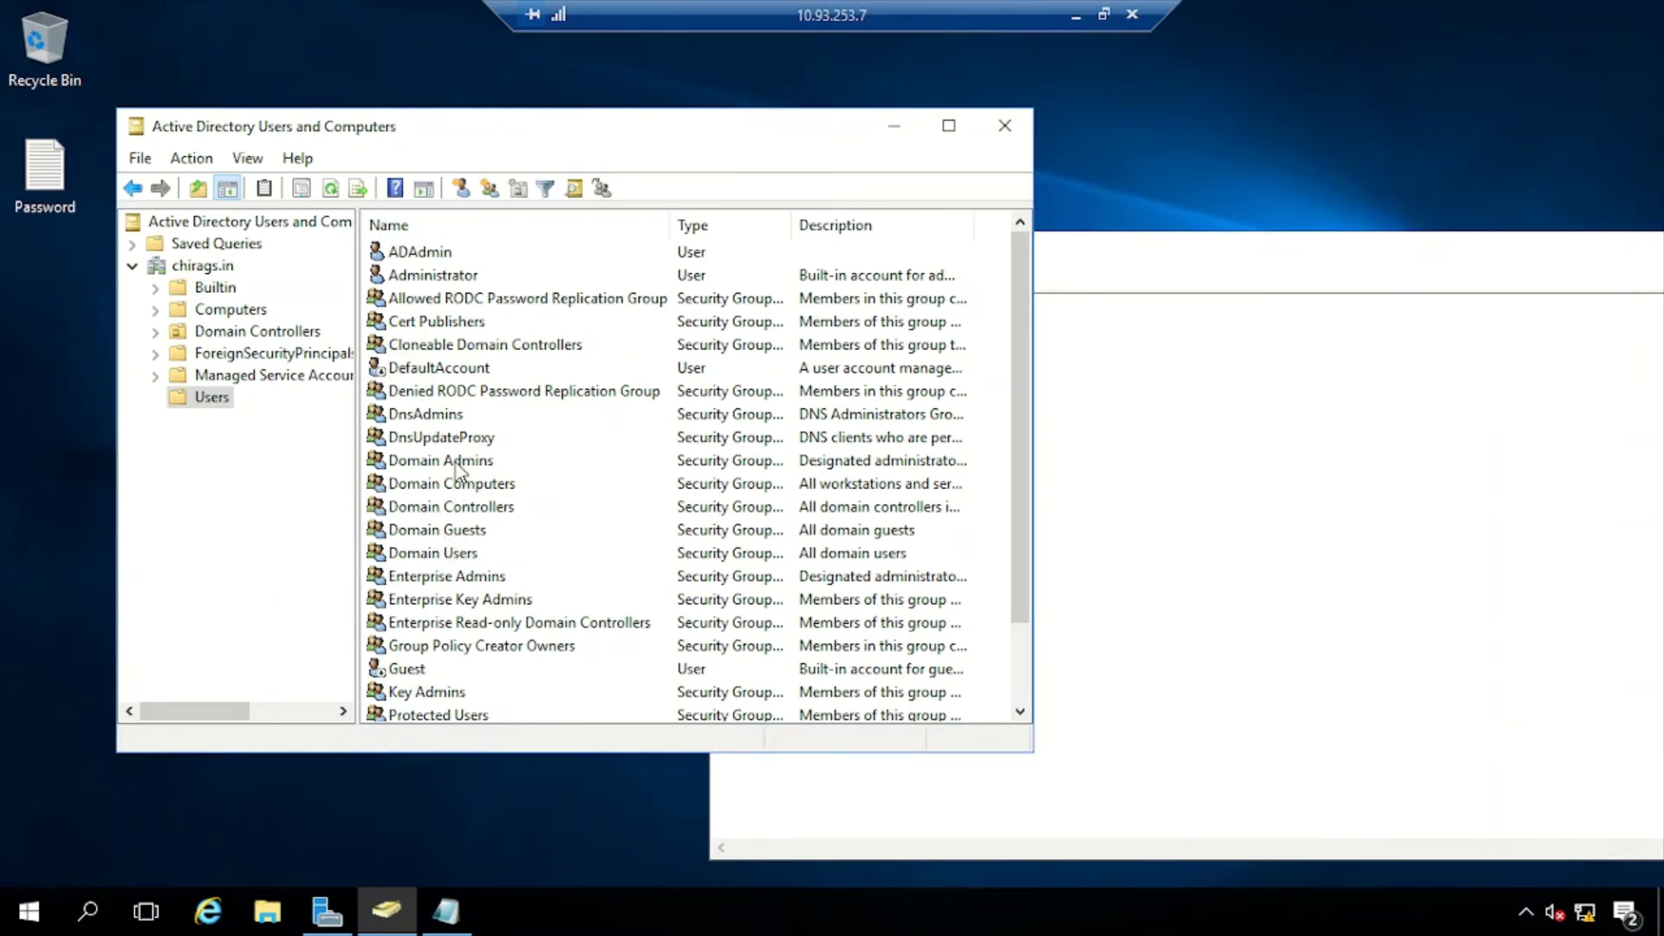
In Domain Admins properties, search the directory and add ADAdmin to the group's members
double_click(457, 466)
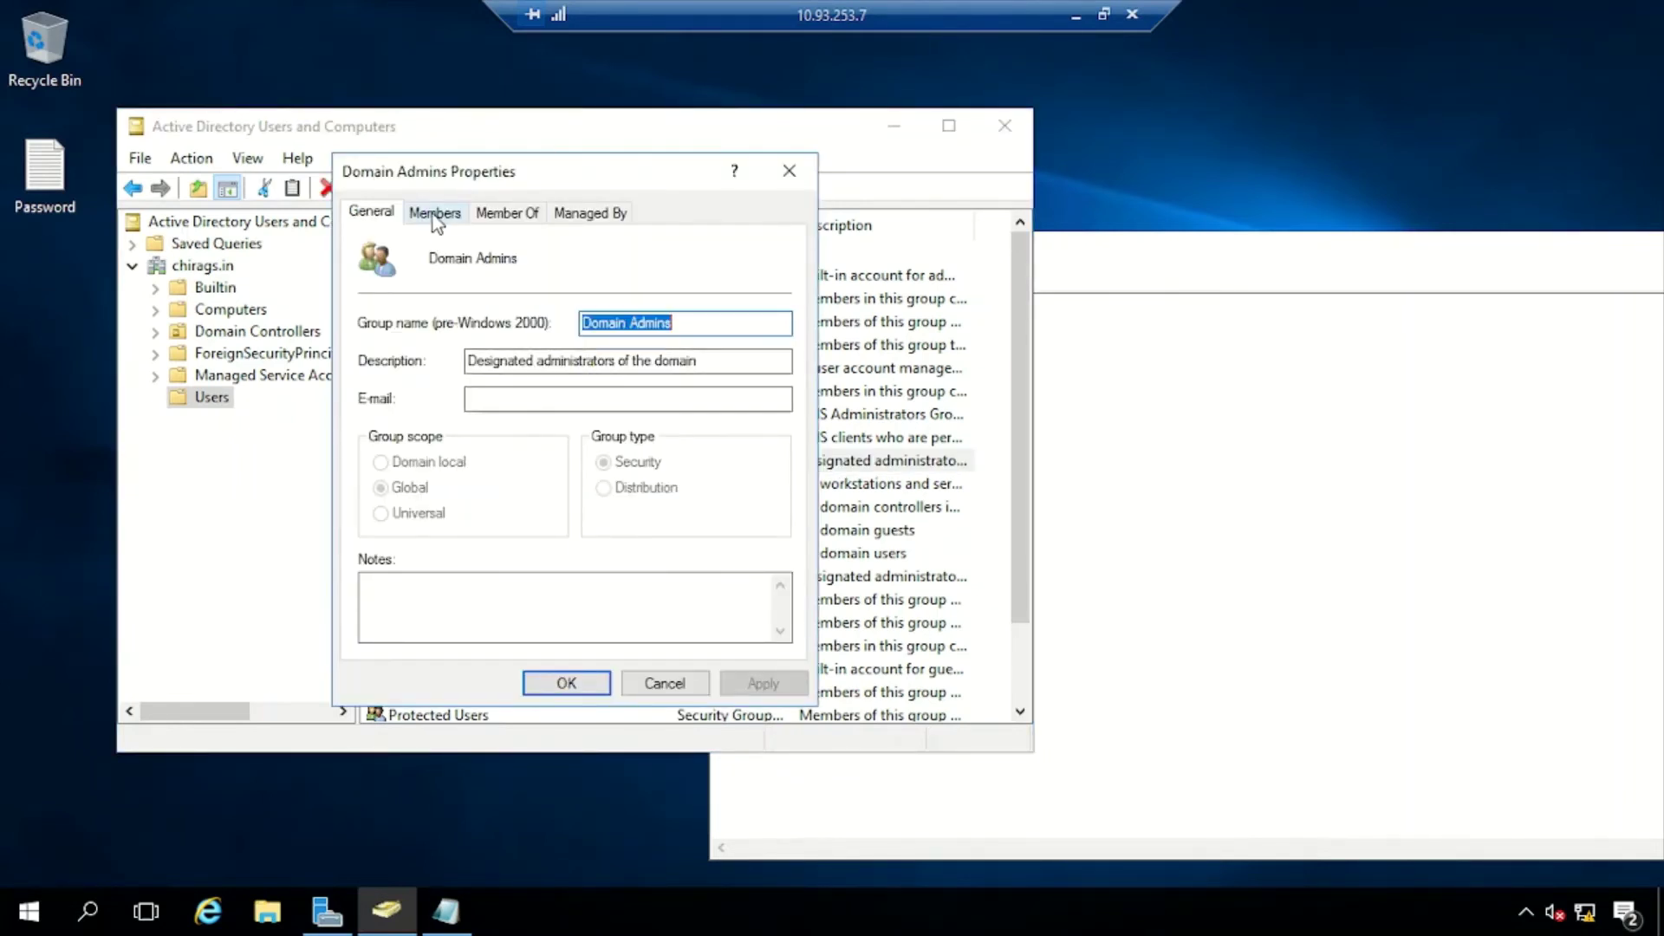
left_click(433, 215)
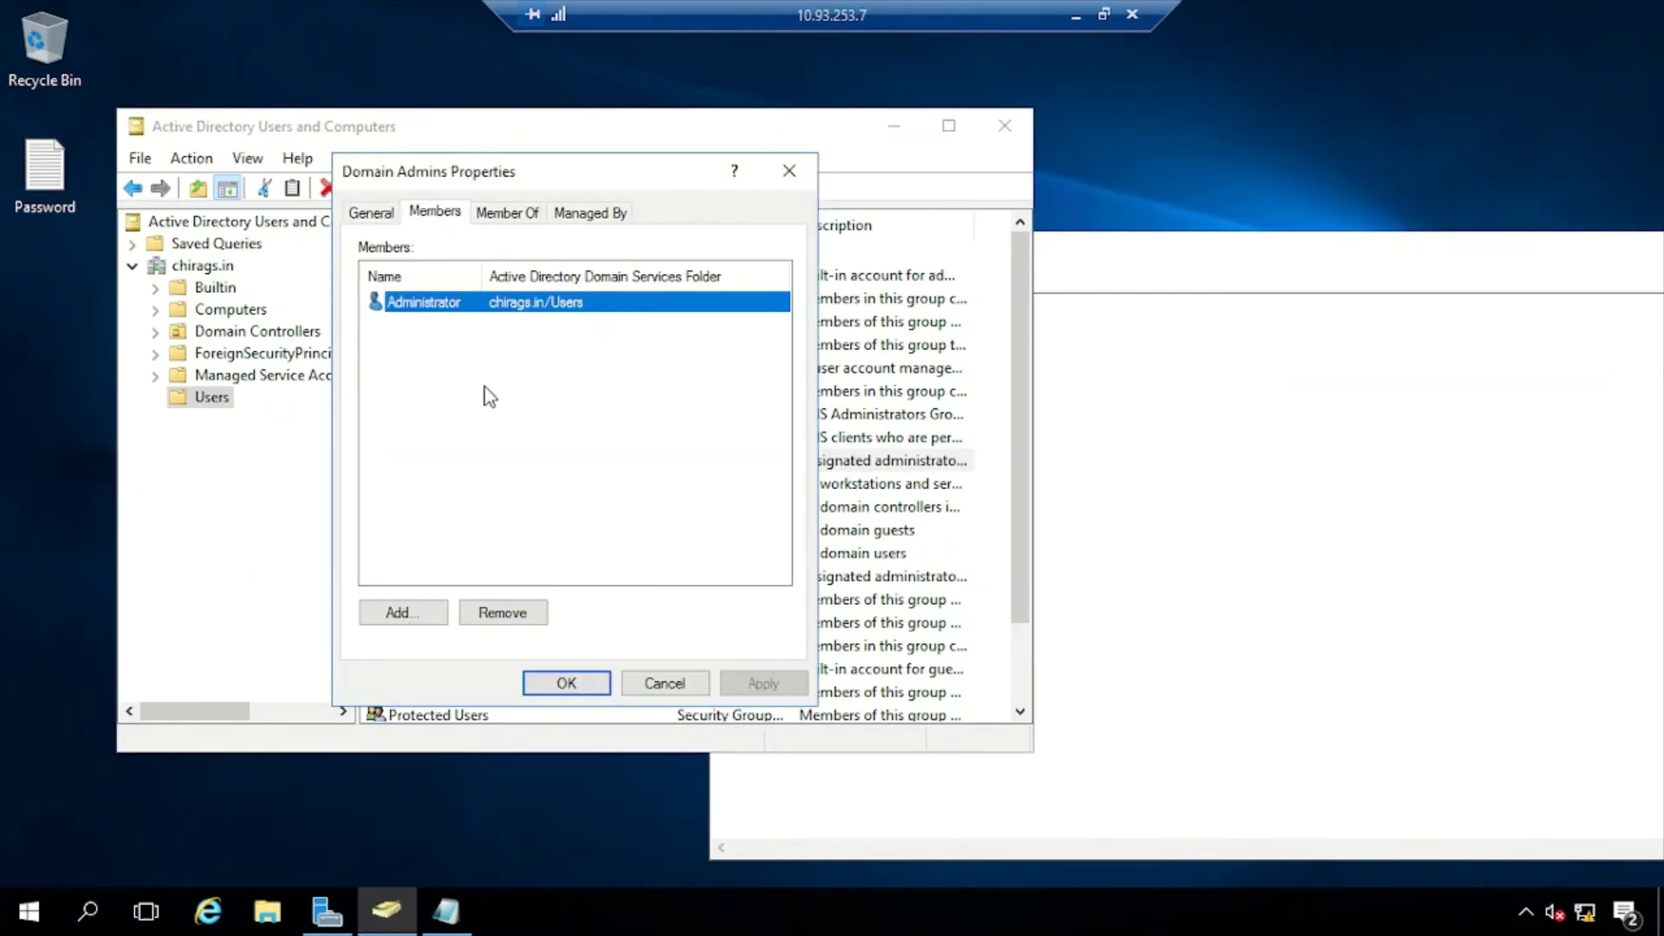
left_click(398, 613)
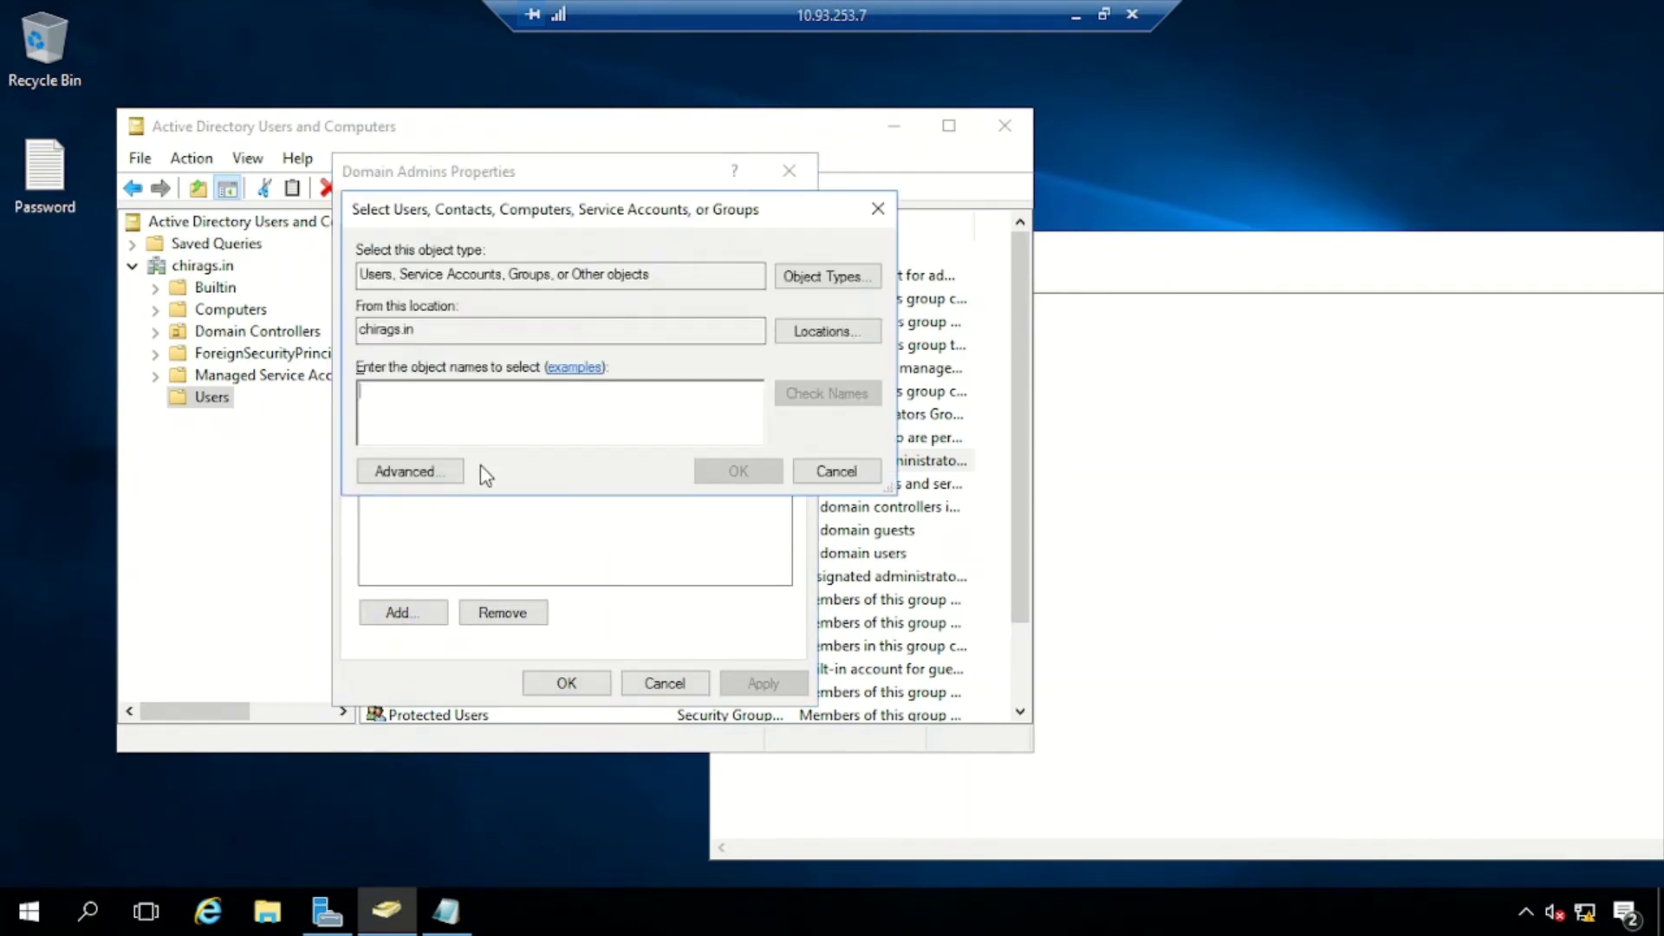
left_click(422, 471)
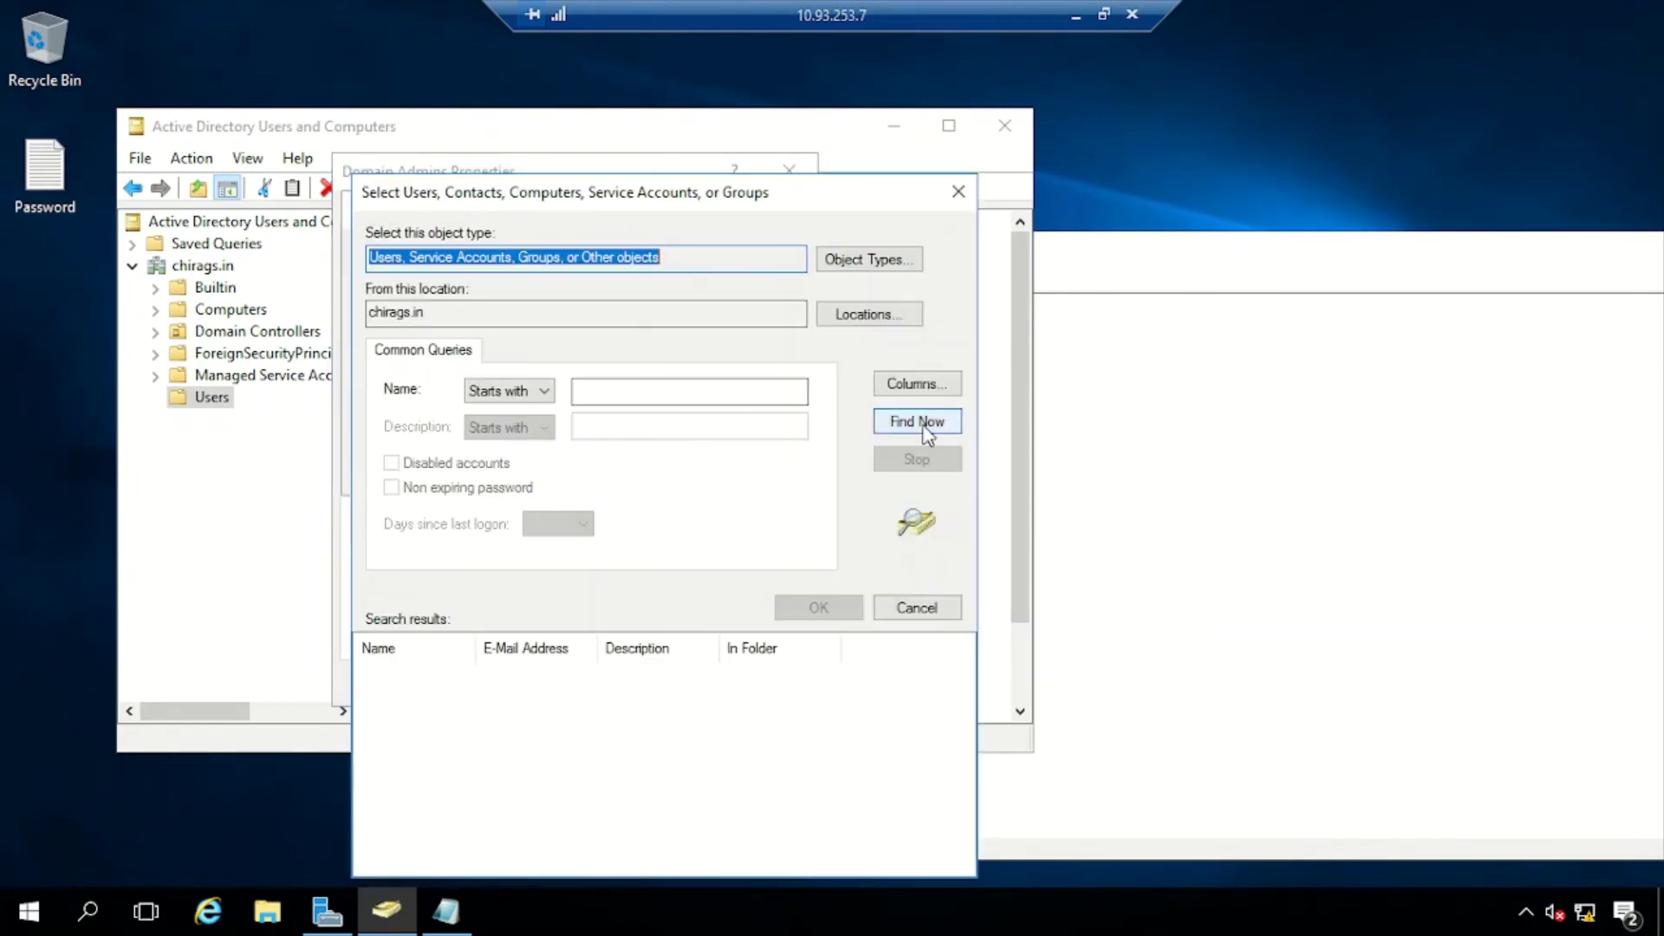
left_click(919, 422)
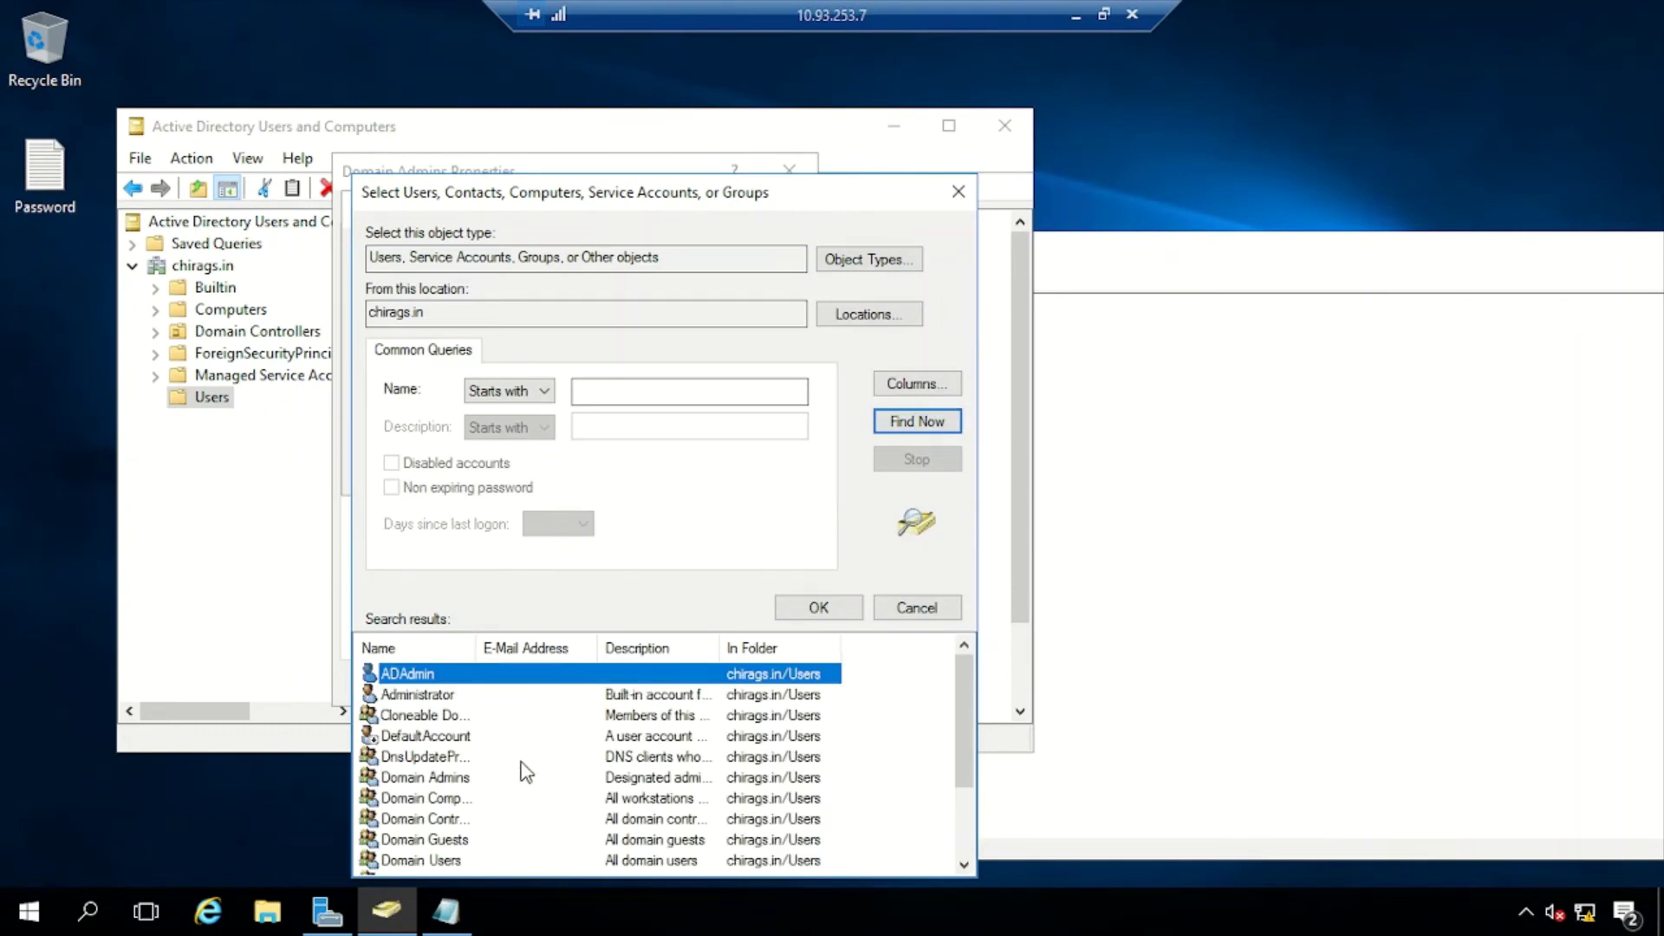
left_click(819, 610)
left_click(741, 472)
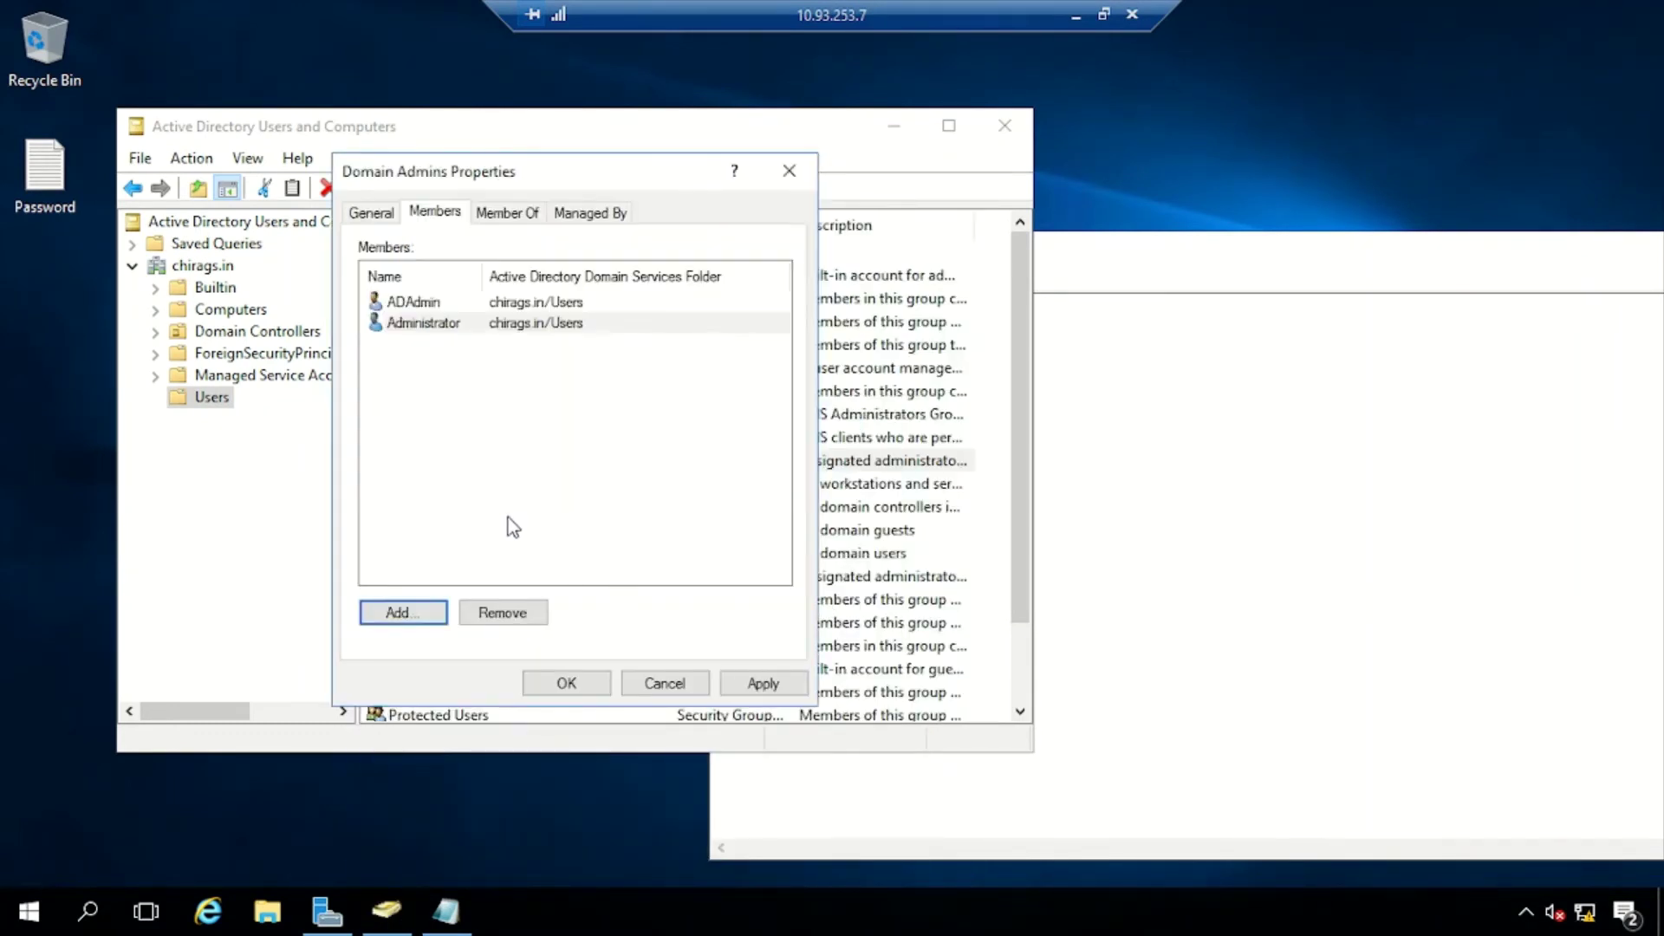
Apply the ADAdmin membership, close Domain Admins properties and minimise the remote session
left_click(427, 304)
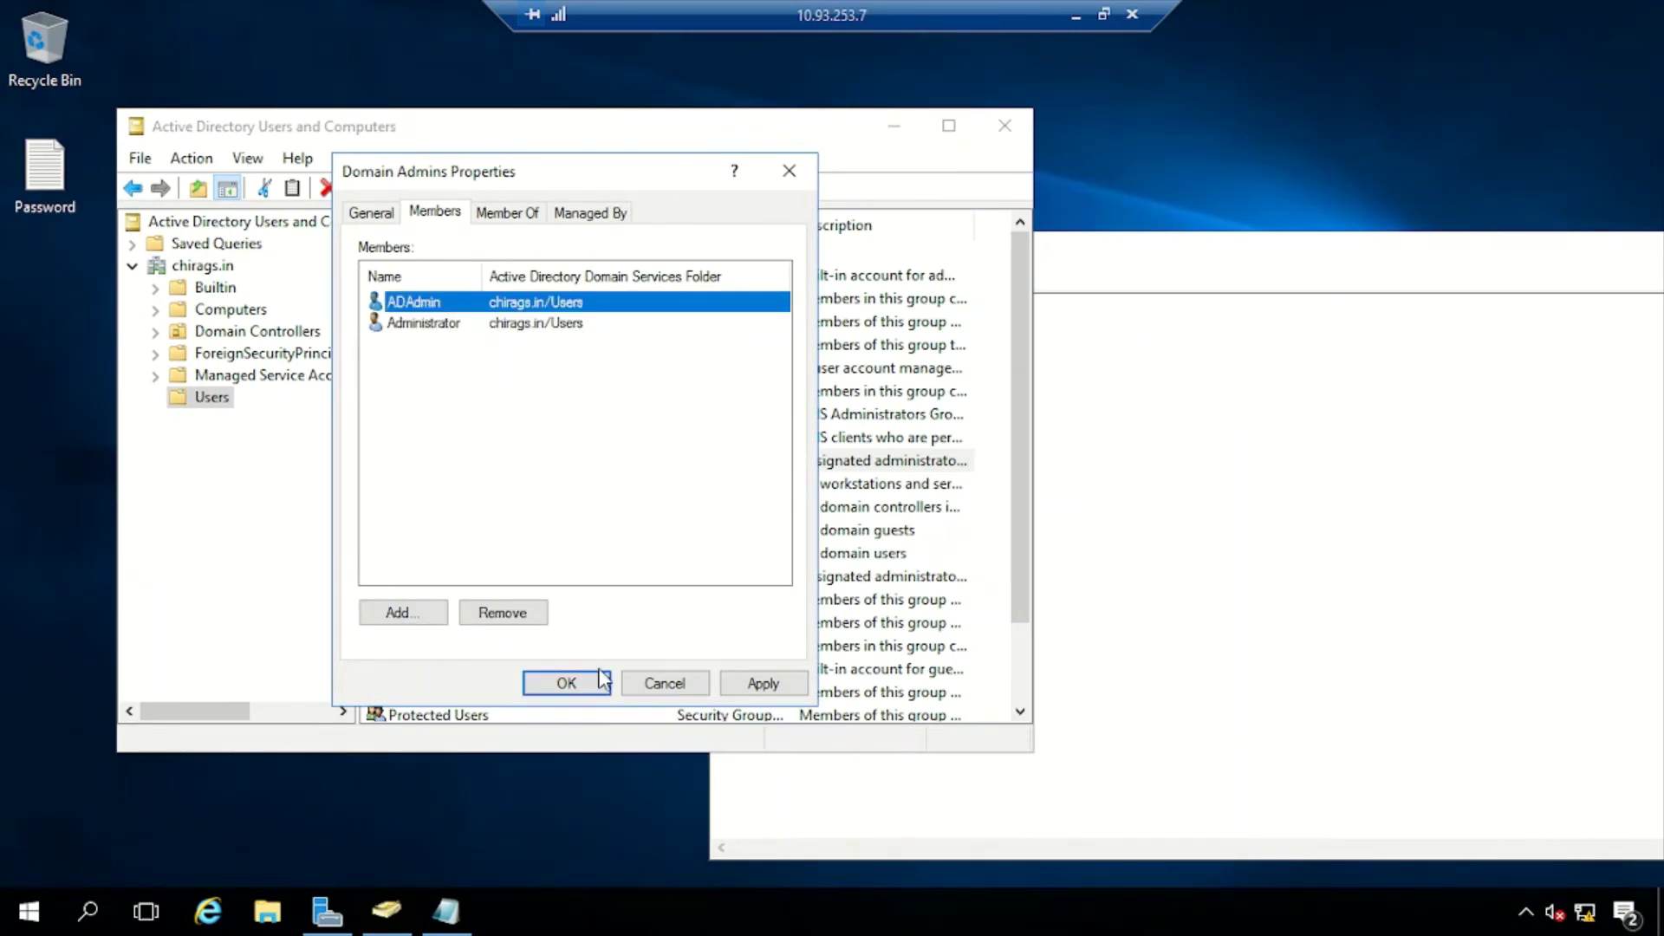
left_click(762, 690)
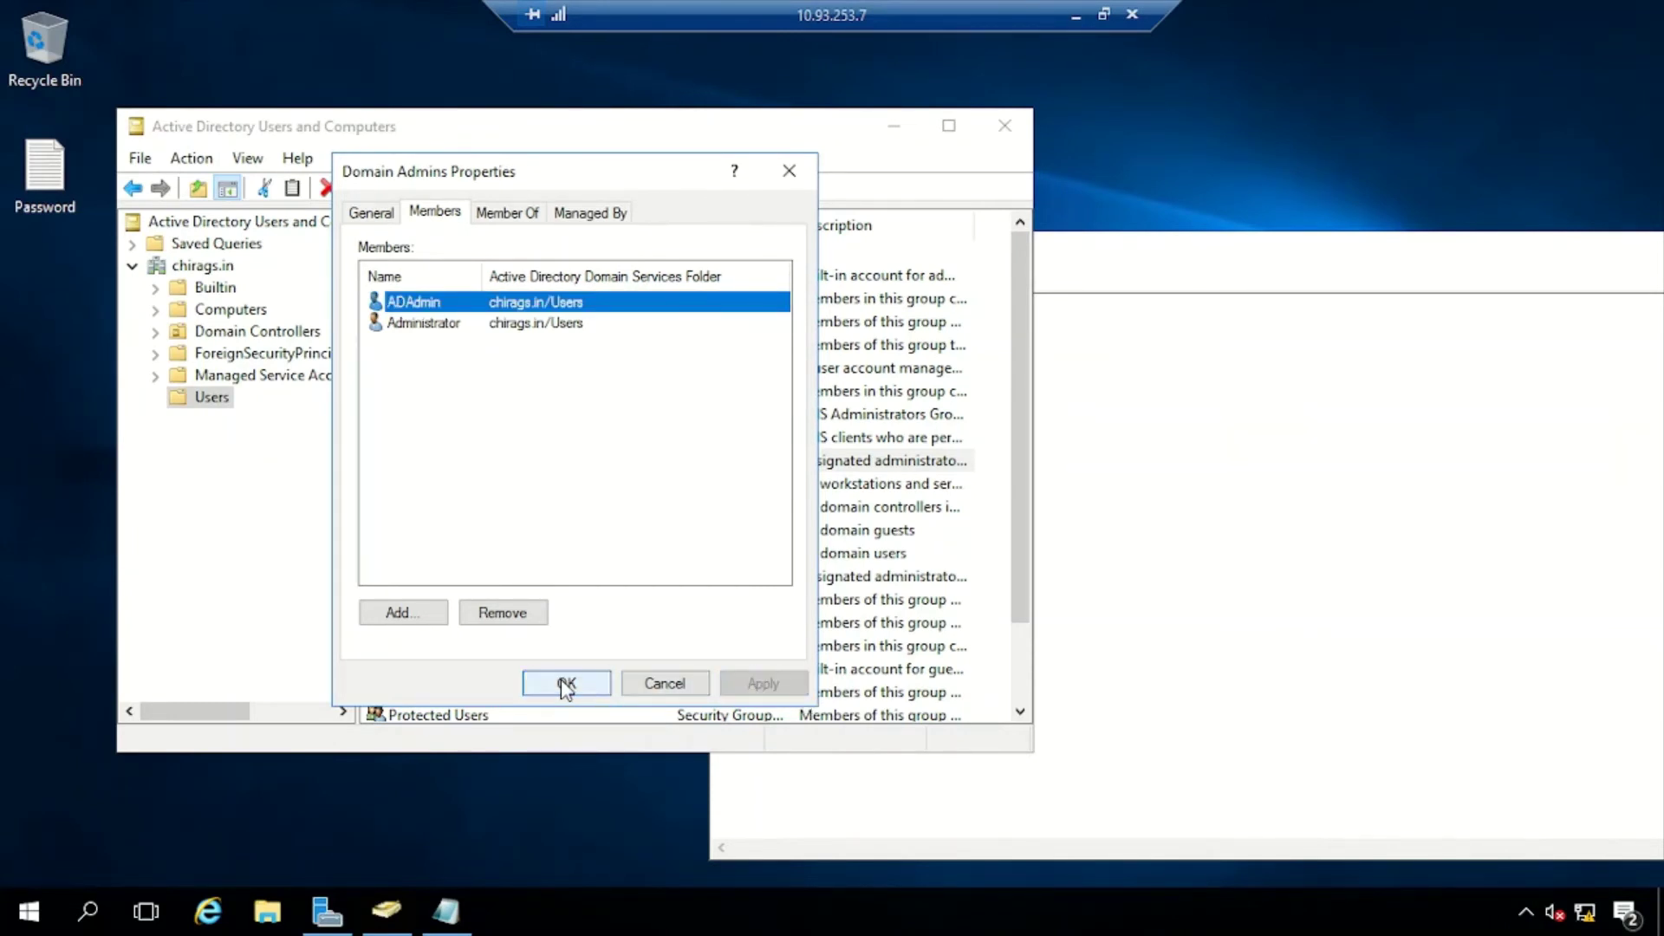
left_click(565, 685)
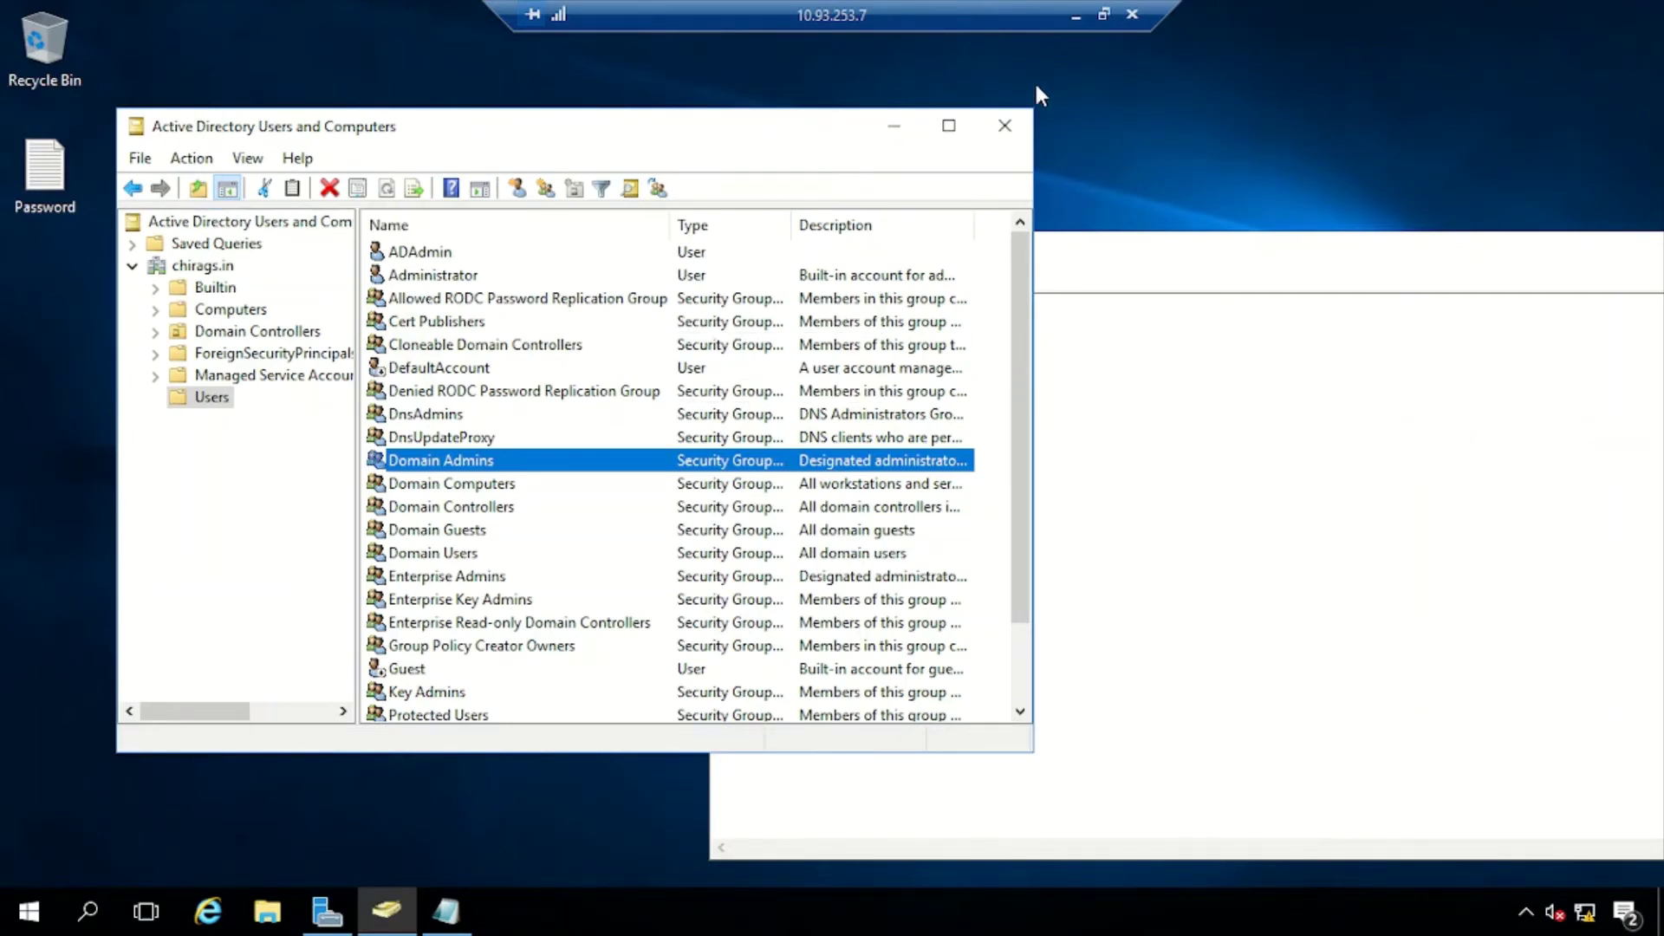
left_click(1076, 15)
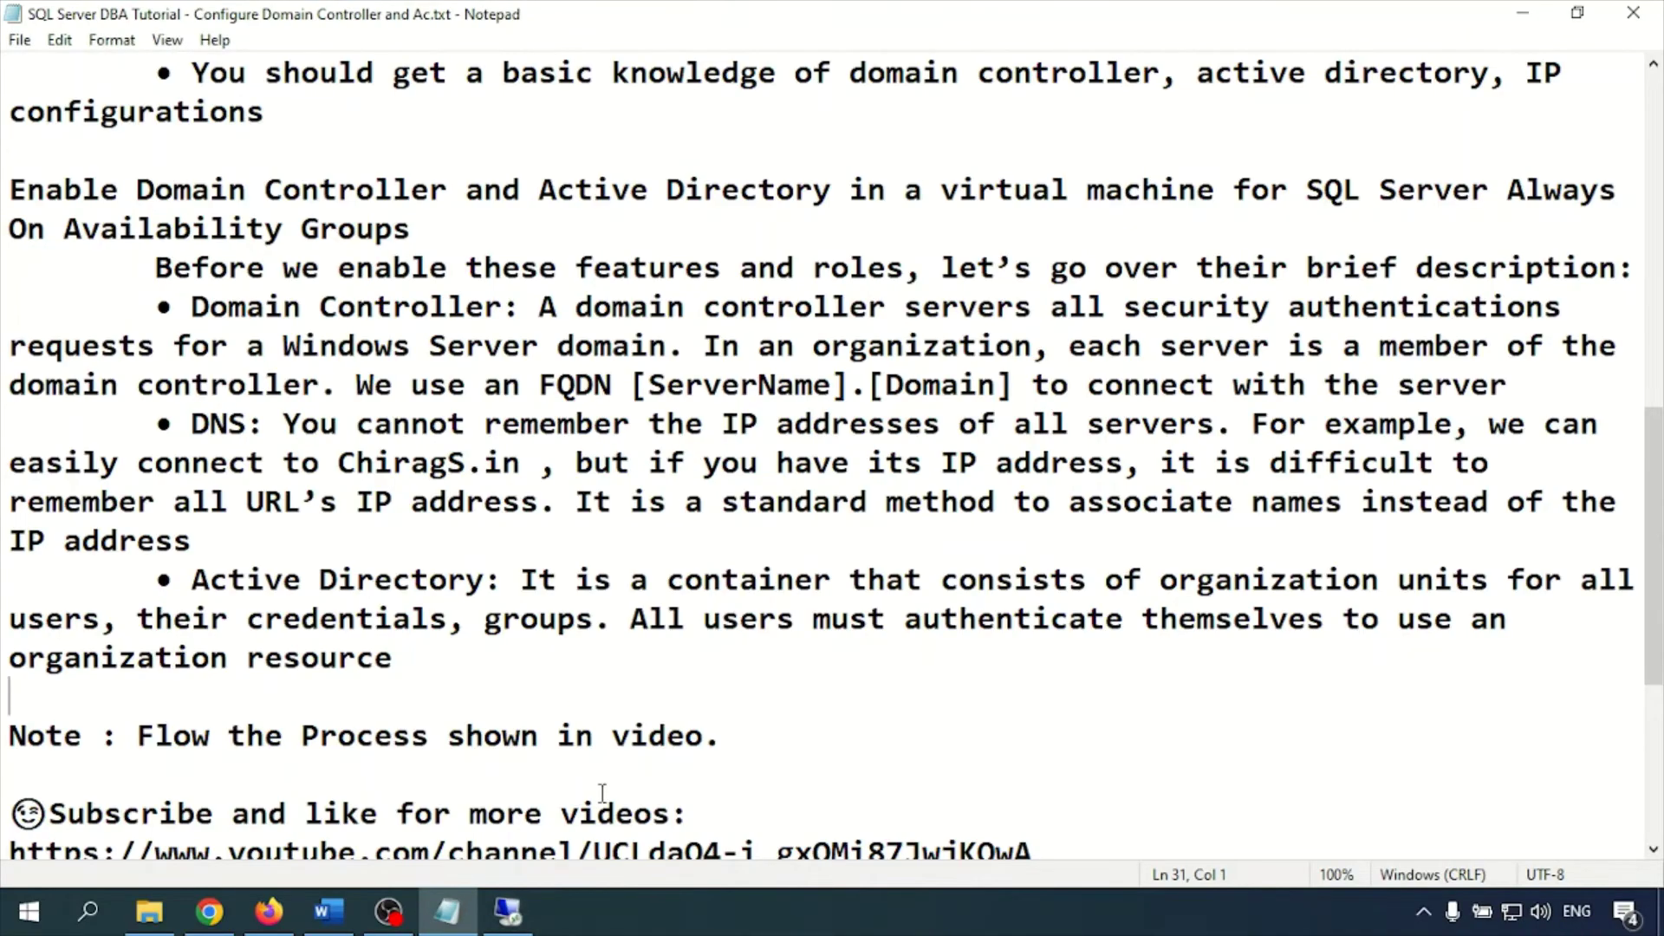
Connect to 10.93.253.5 via mstsc with the account password, accept the certificate, then minimise
key("super+r")
type("mstsc")
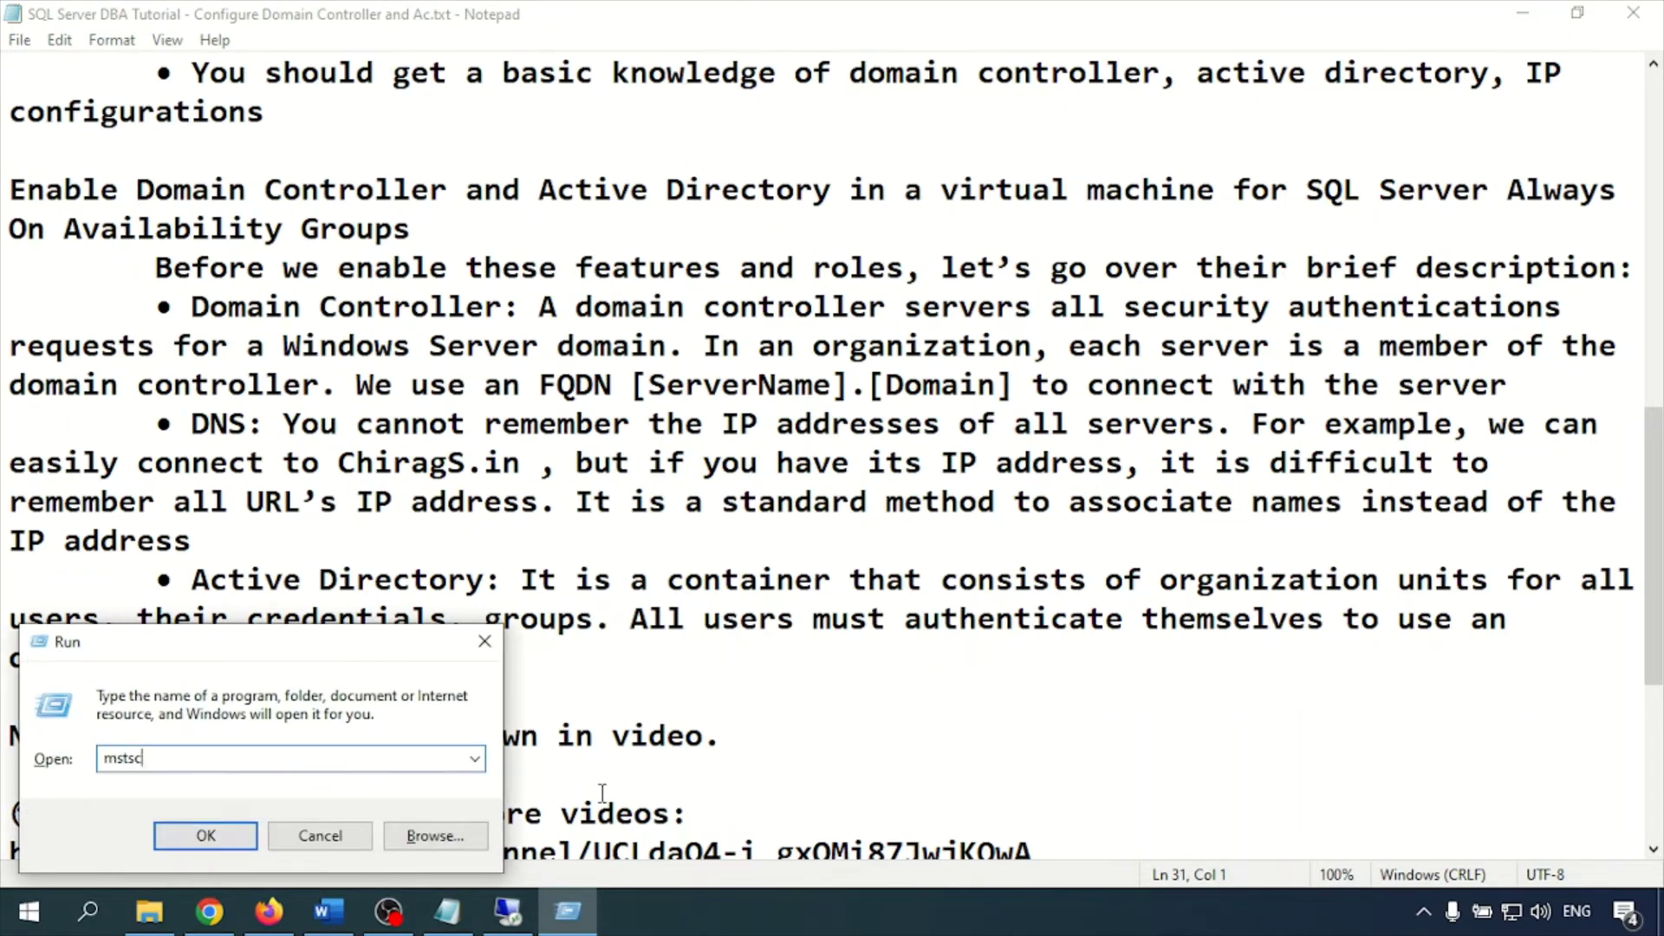
key("Return")
type("10.93.253.5")
key("Return")
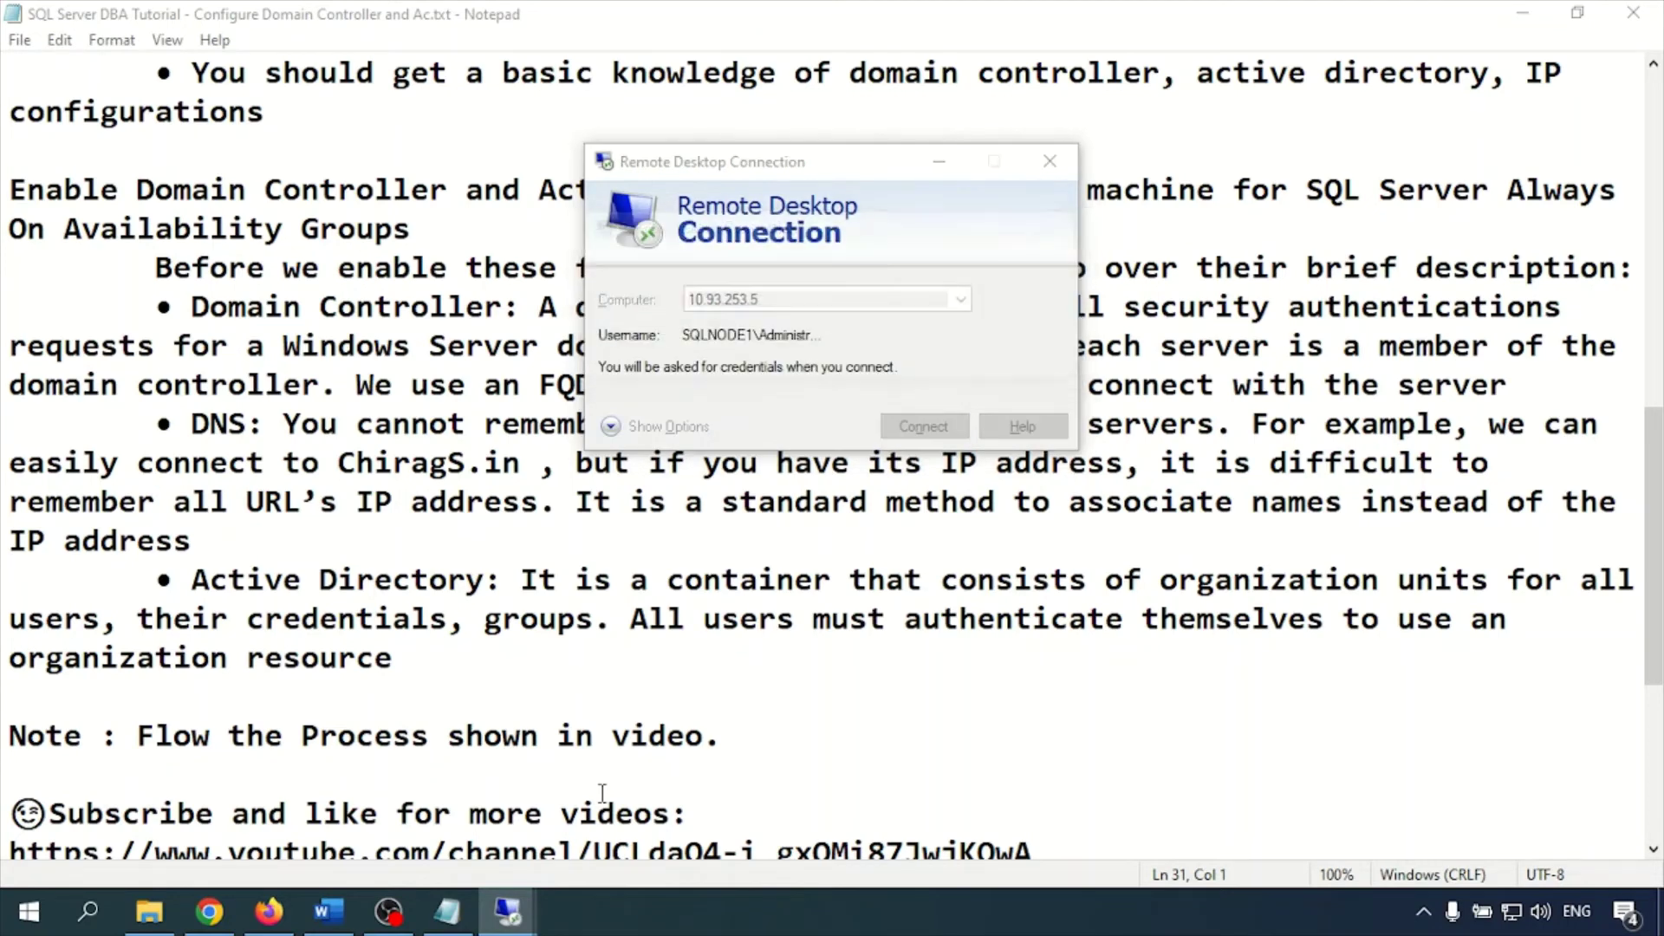
type("******")
key("Return")
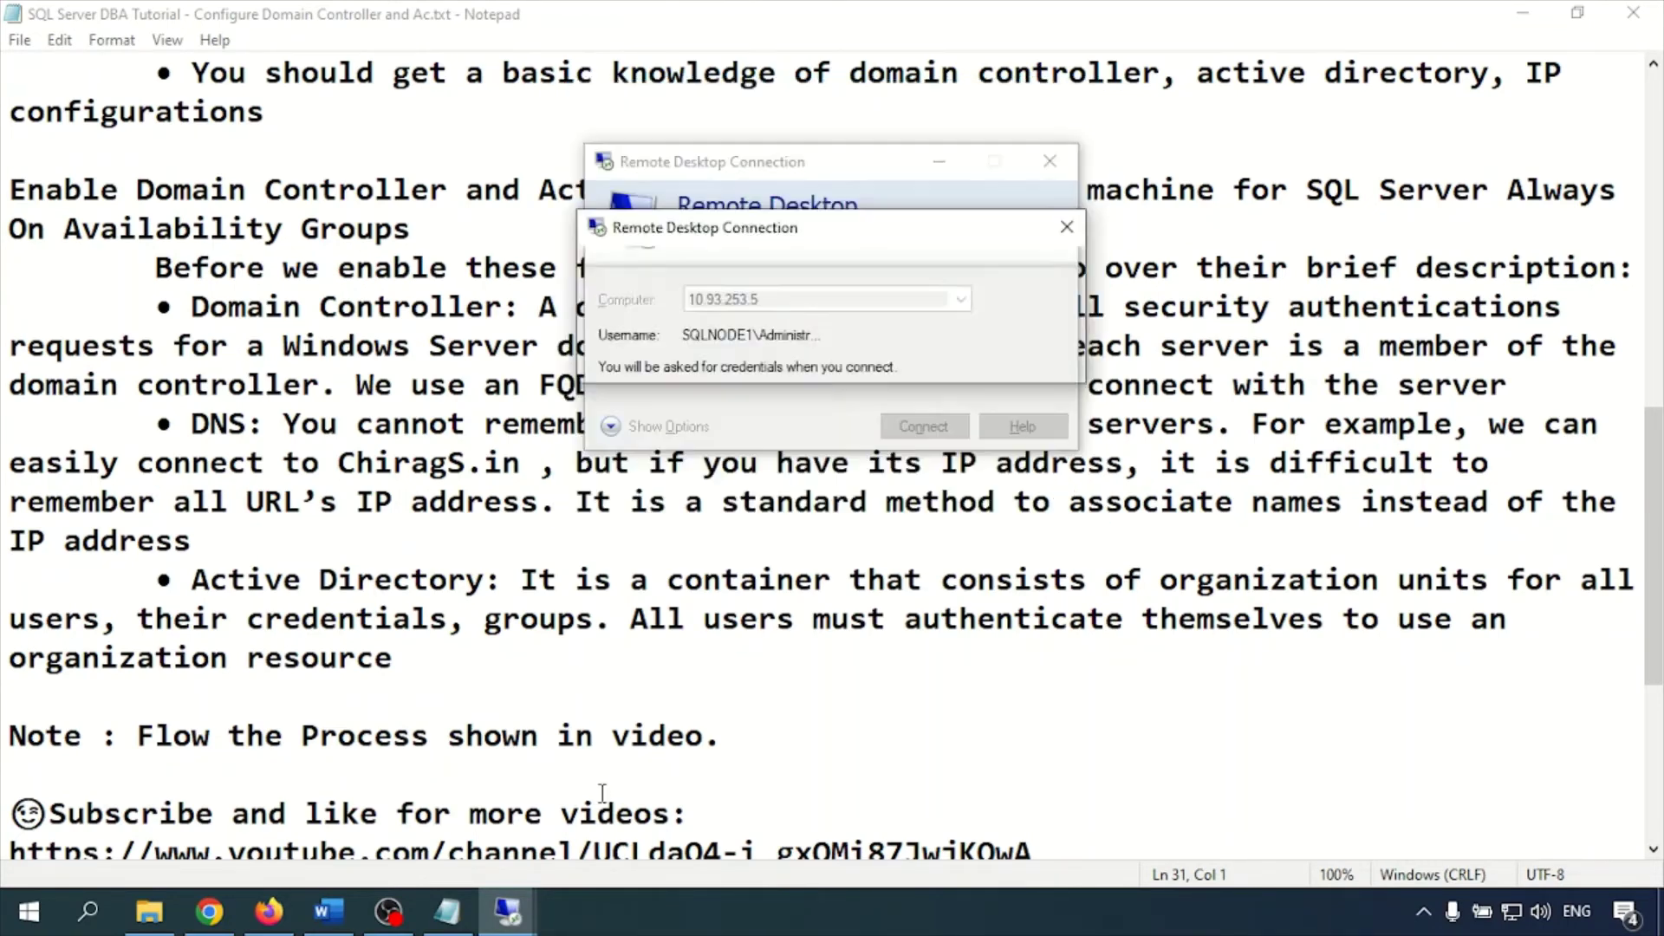
key("y")
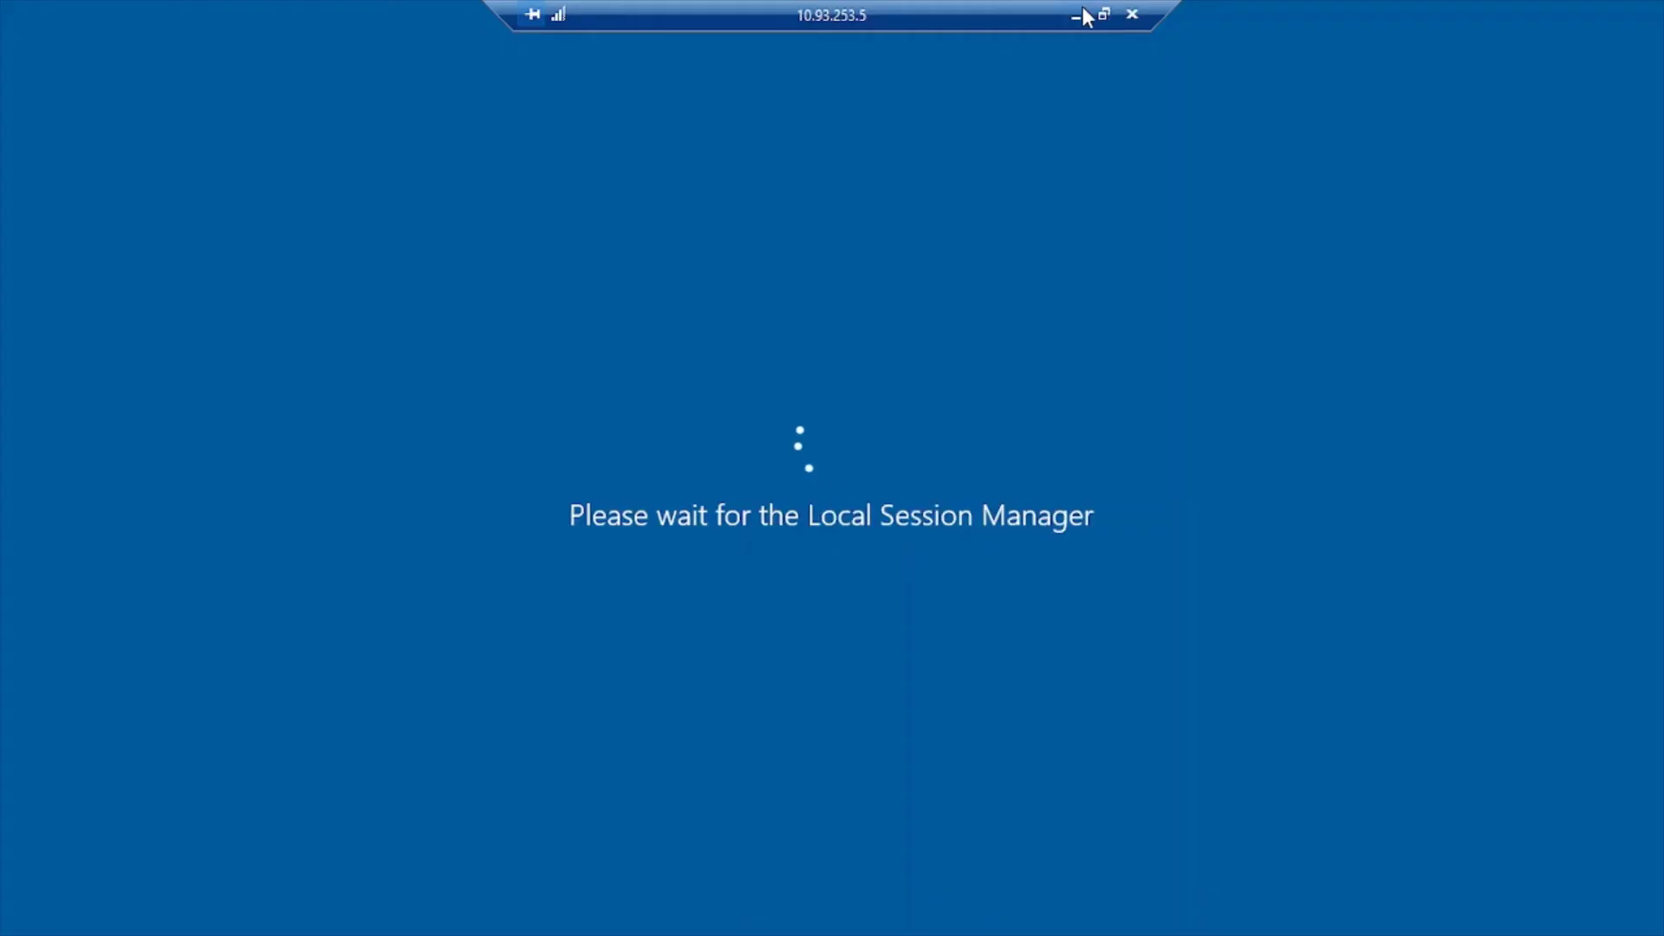
left_click(1076, 15)
Open a Remote Desktop connection to 10.93.253.6 and sign in with the account password
key("super+r")
key("Return")
type("10.93.253.")
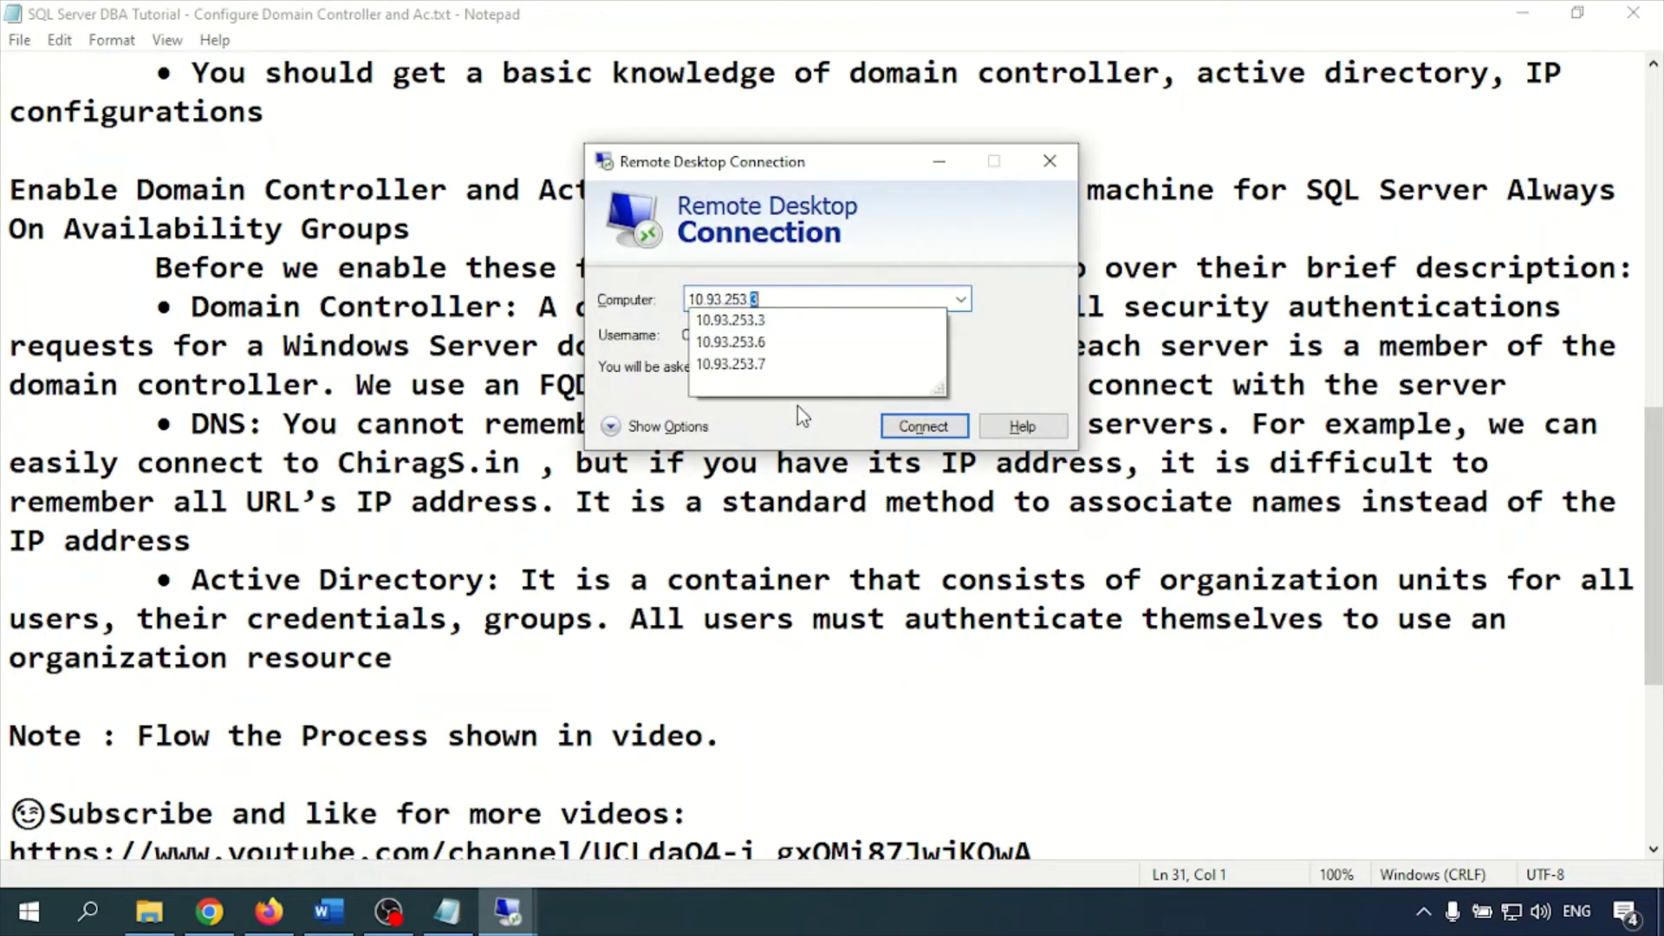
type("6")
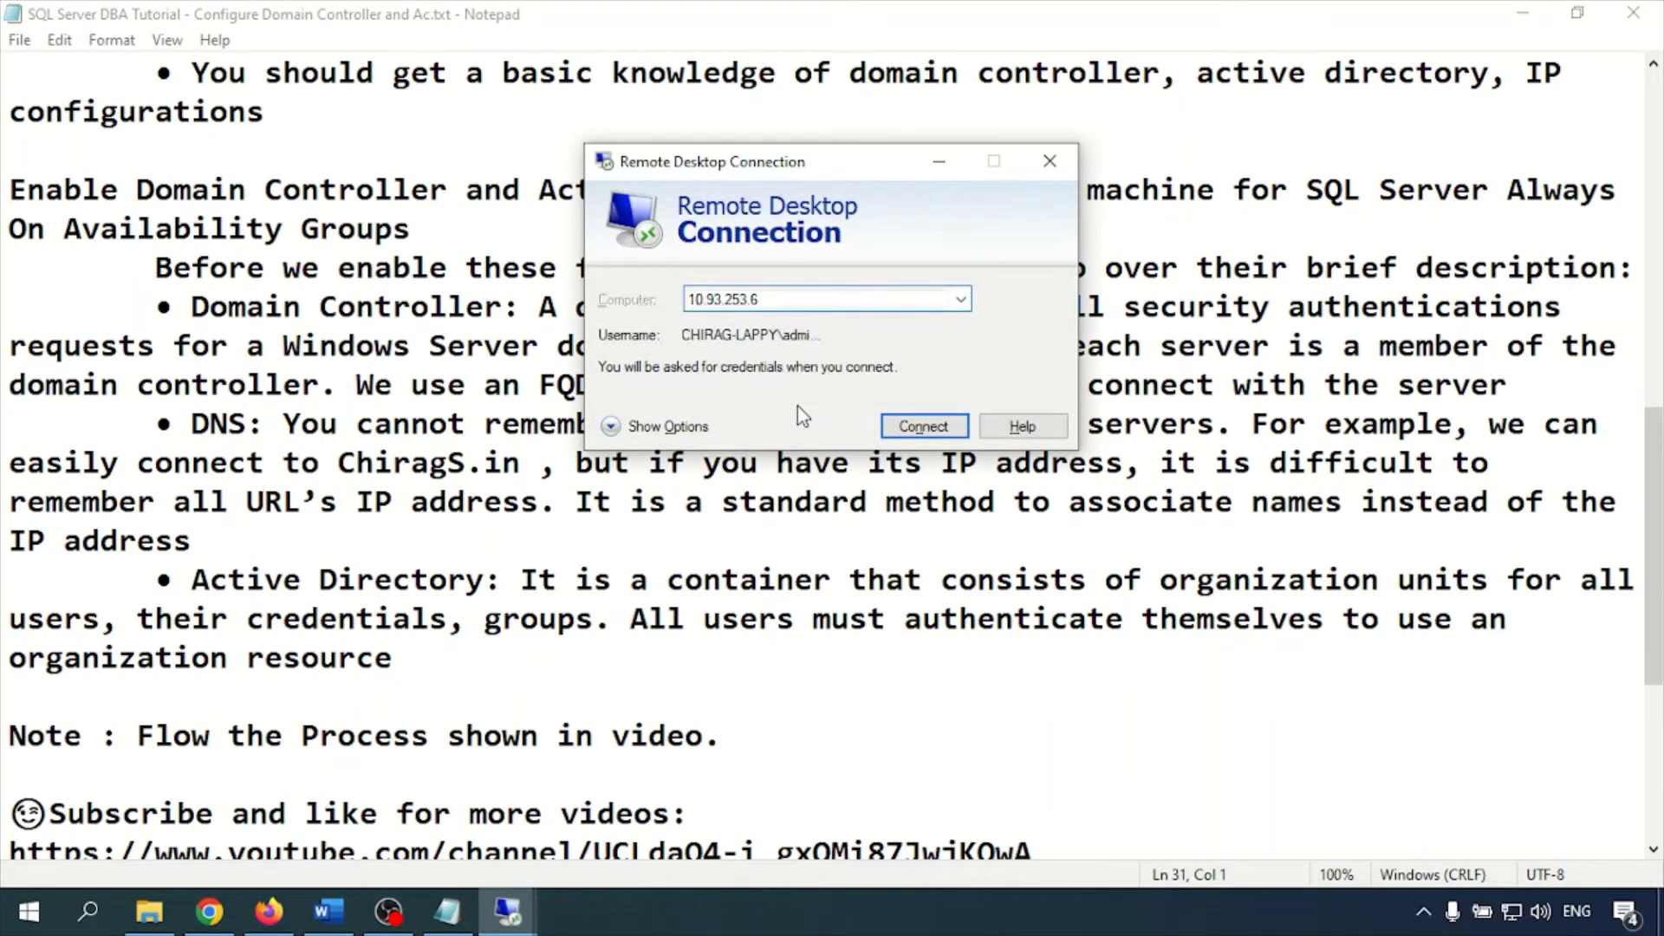
key("Return")
type("*********")
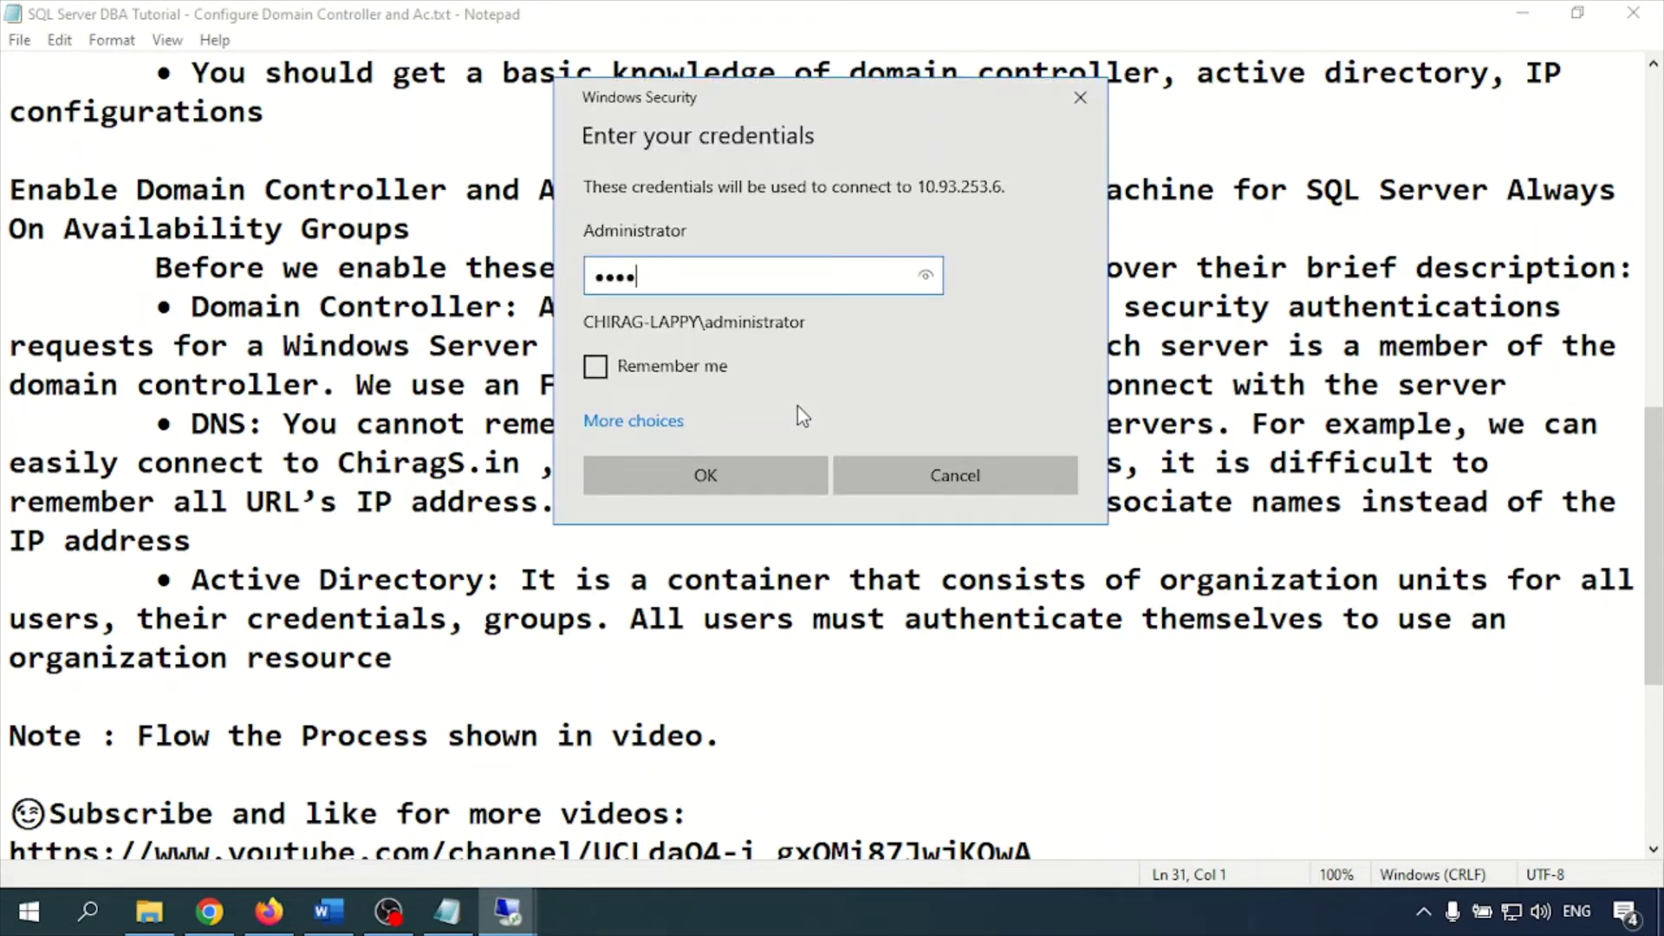
key("Return")
key("Return")
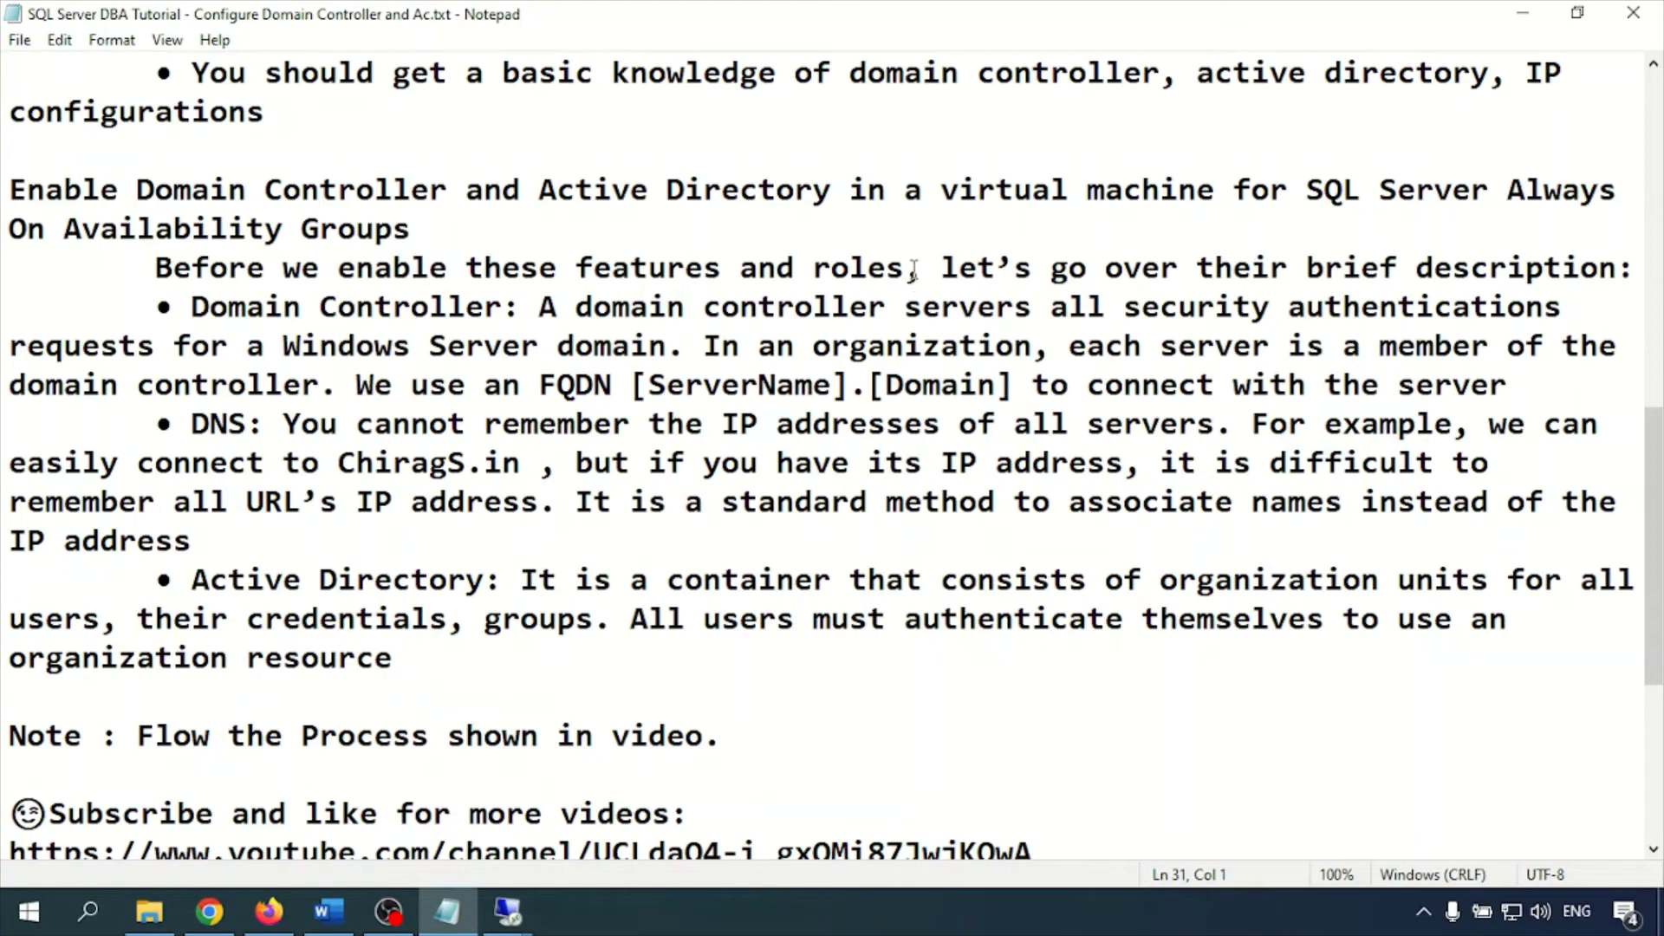
Restore the 10.93.253.7 session showing Active Directory Users and Computers
mouse_move(511, 908)
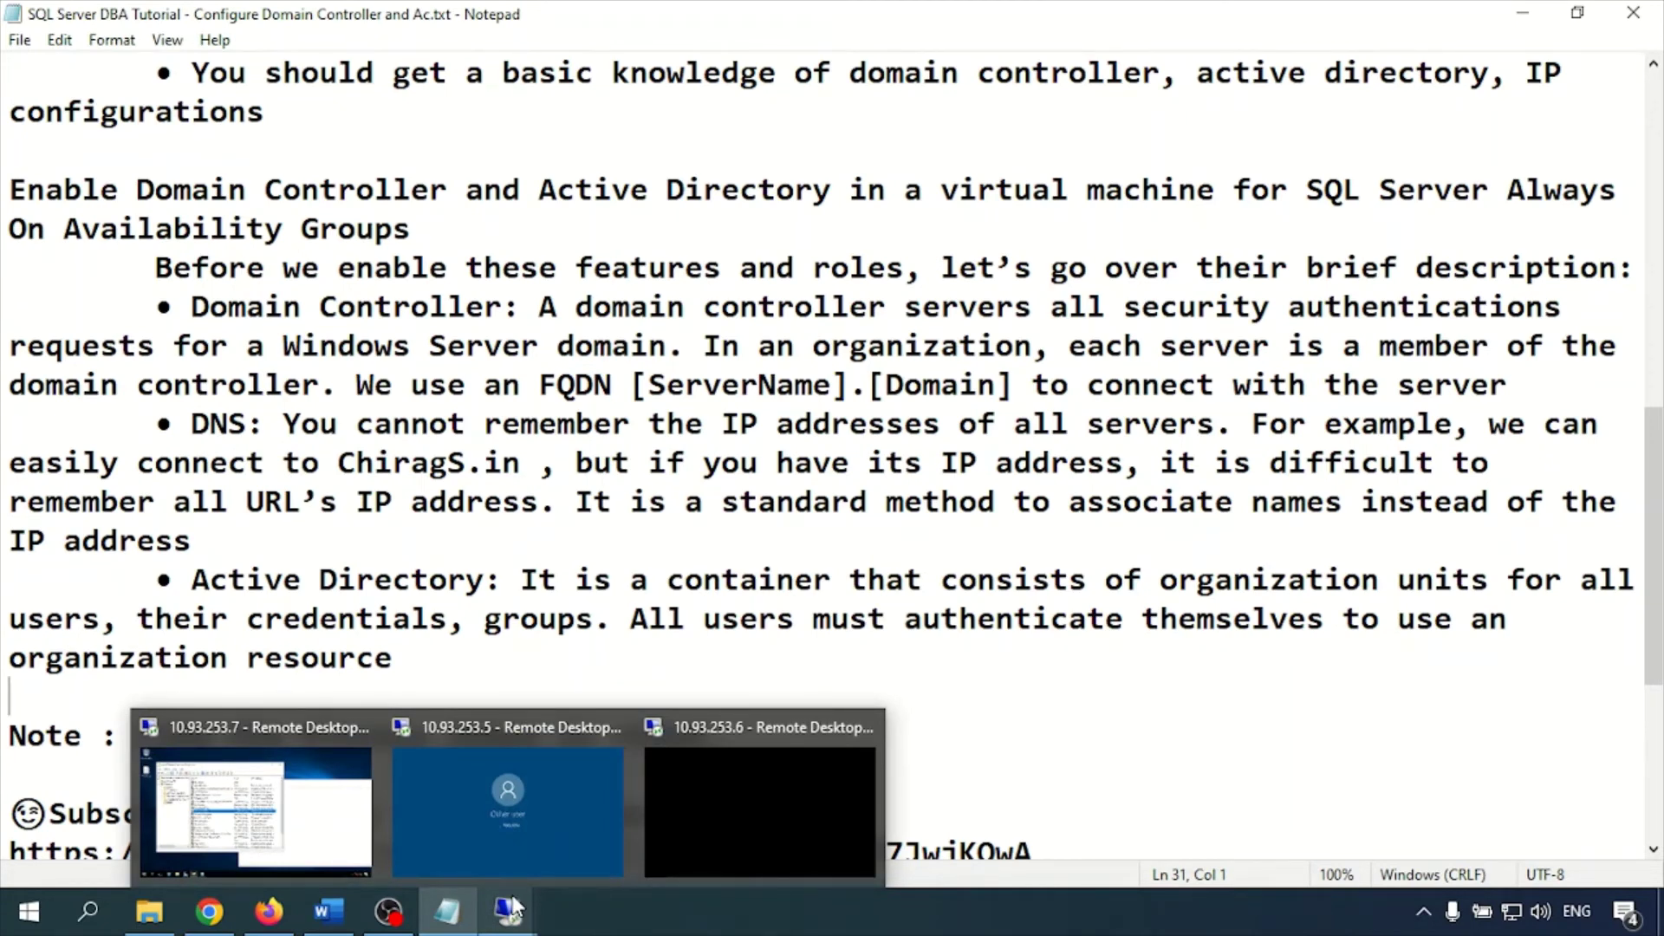
left_click(513, 912)
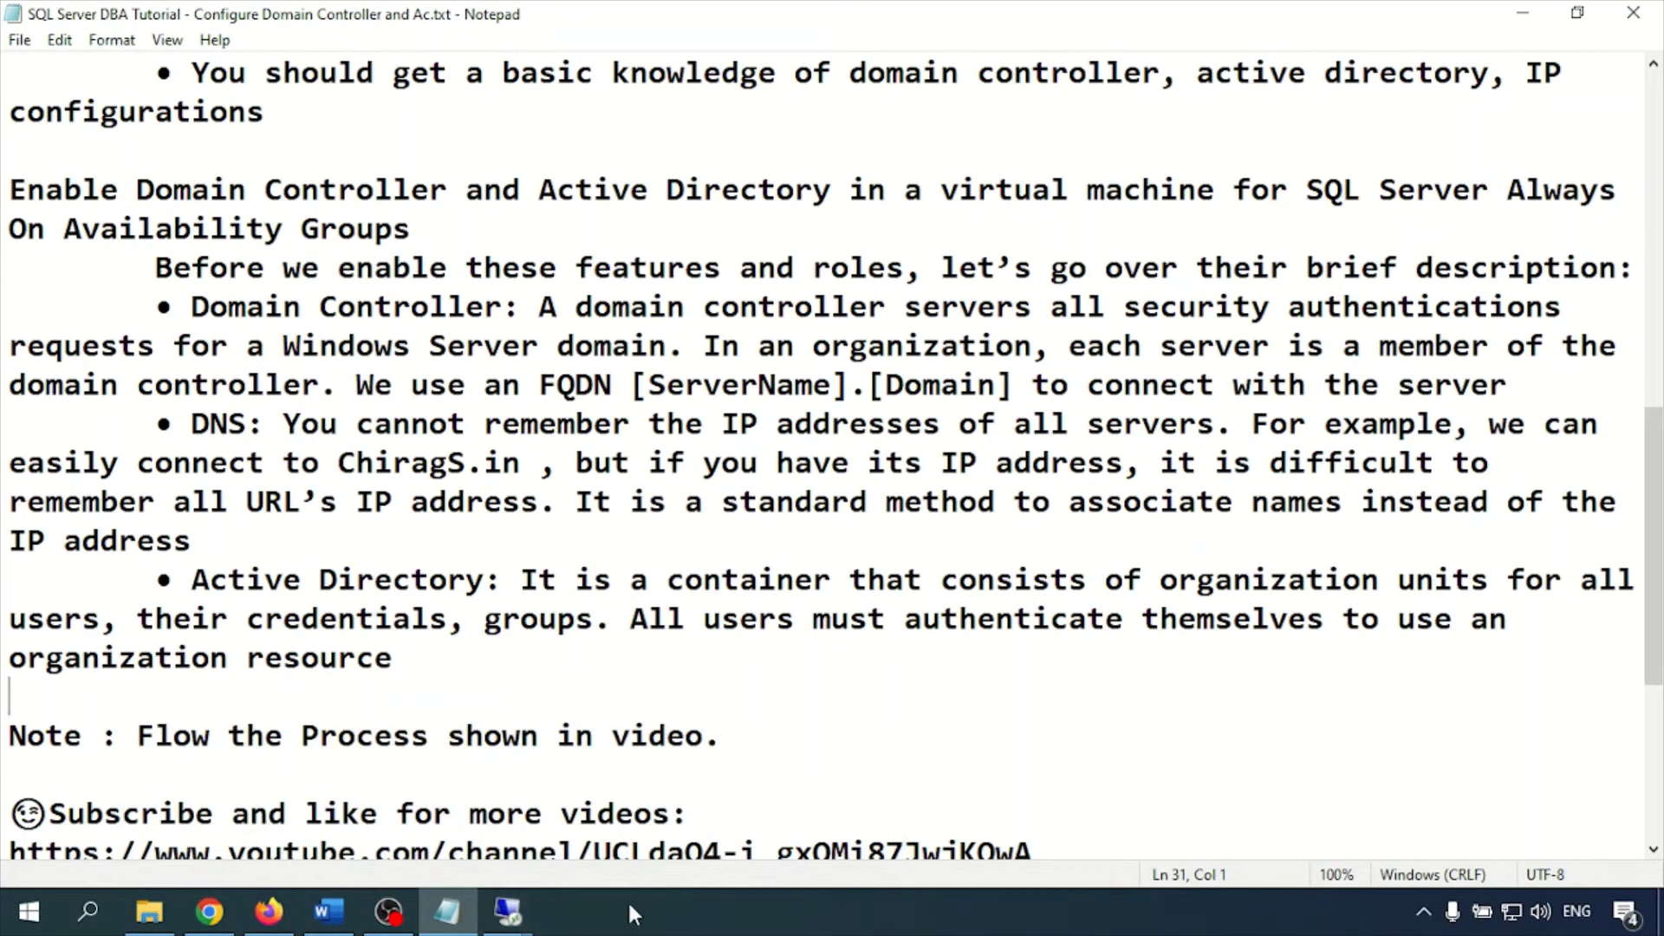
mouse_move(513, 912)
left_click(210, 758)
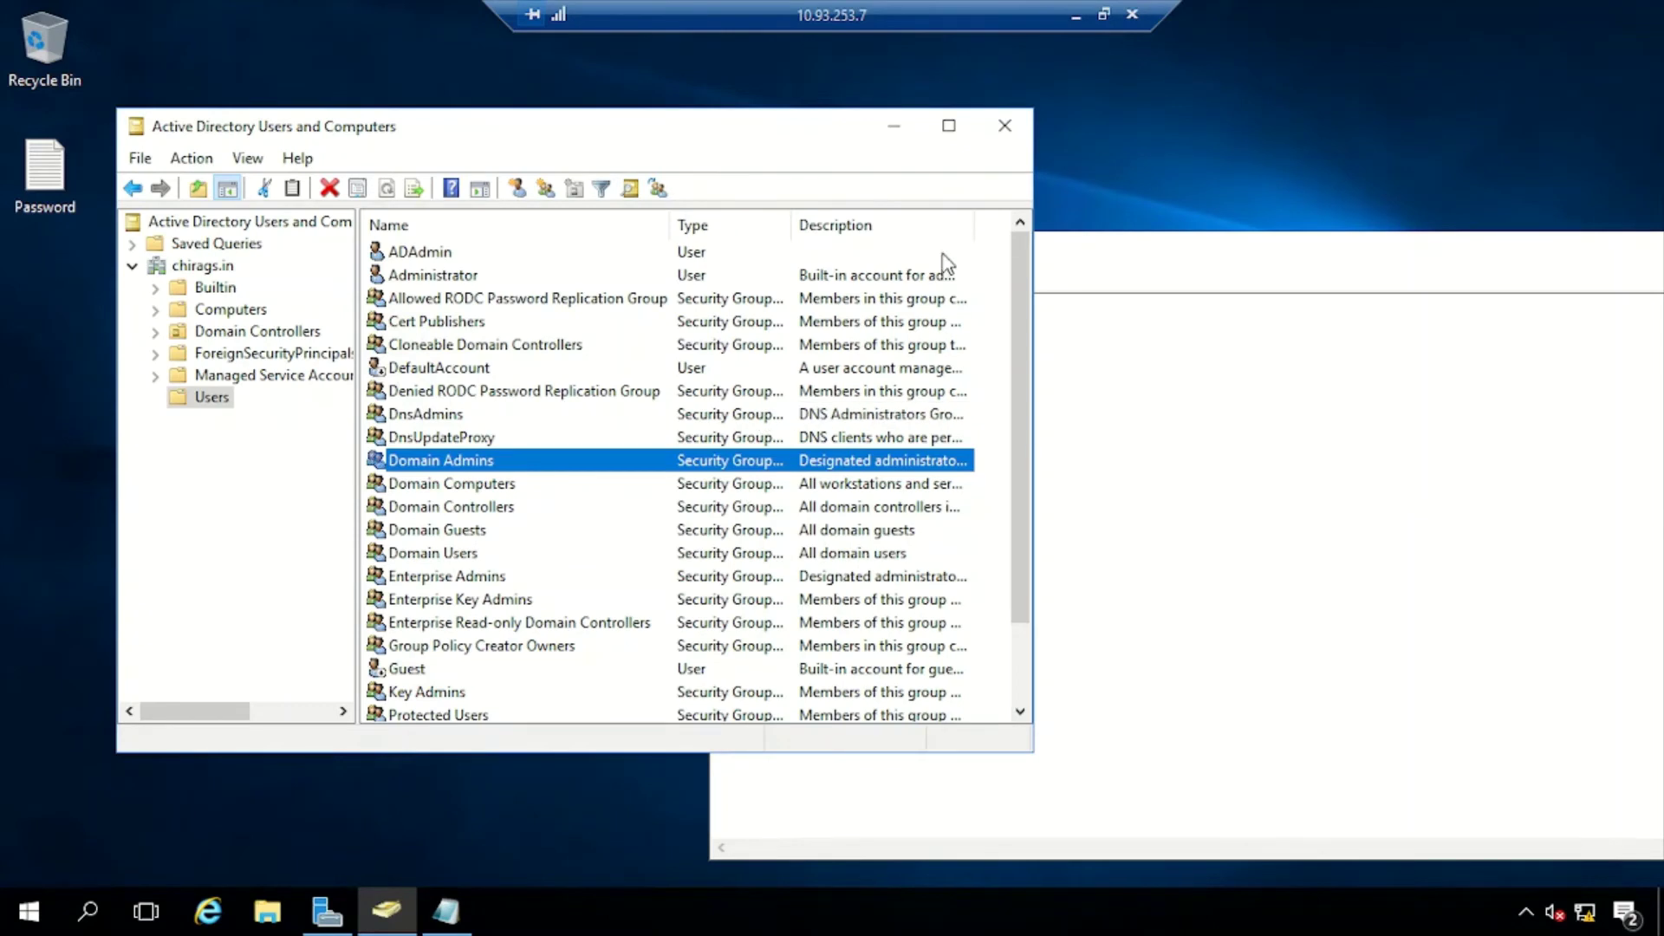
Close Active Directory Users and Computers, move and minimise the password note, then minimise the 10.93.253.7 session
left_click(1004, 123)
left_click_drag(1047, 262, 654, 114)
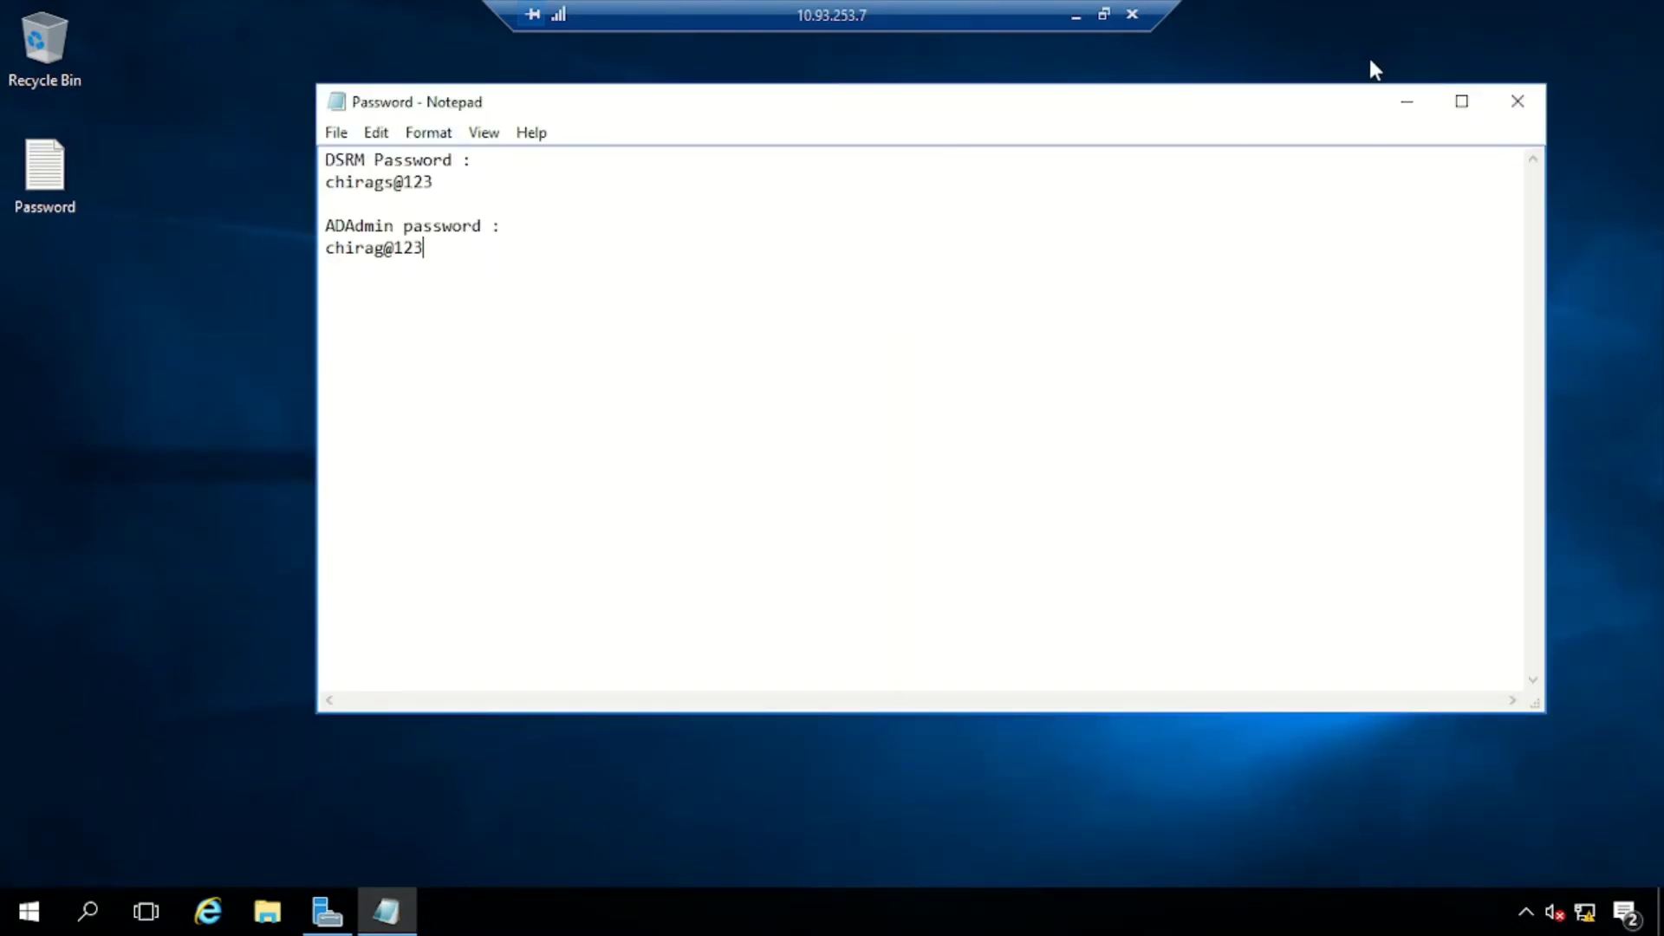
left_click(1404, 104)
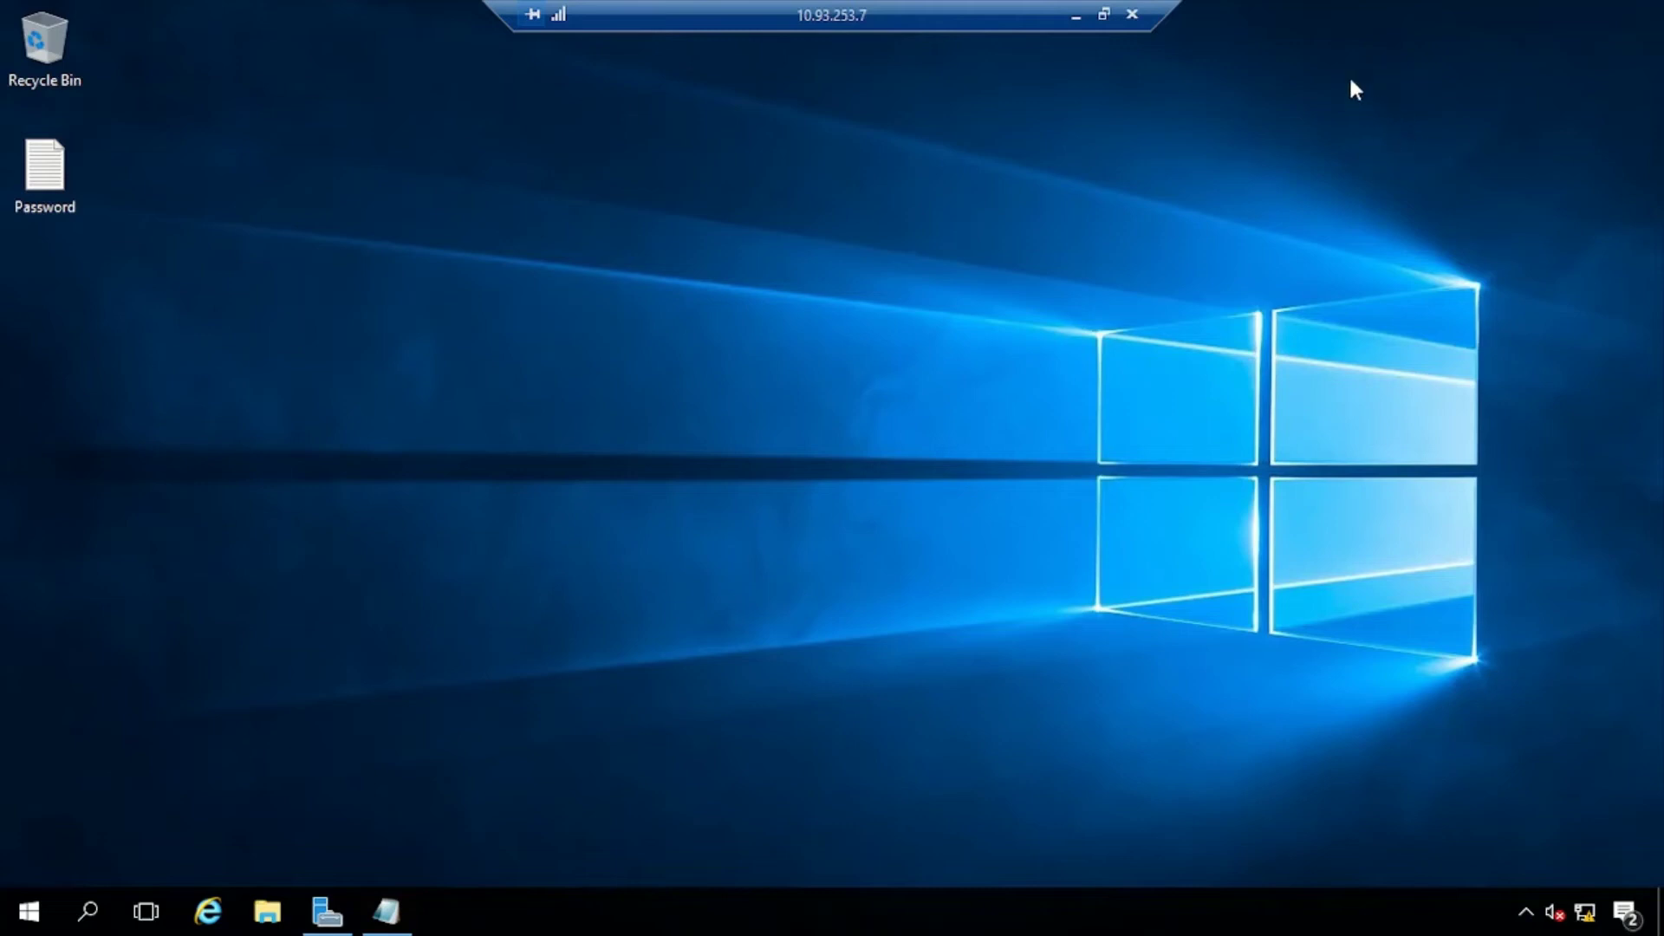
left_click(1076, 16)
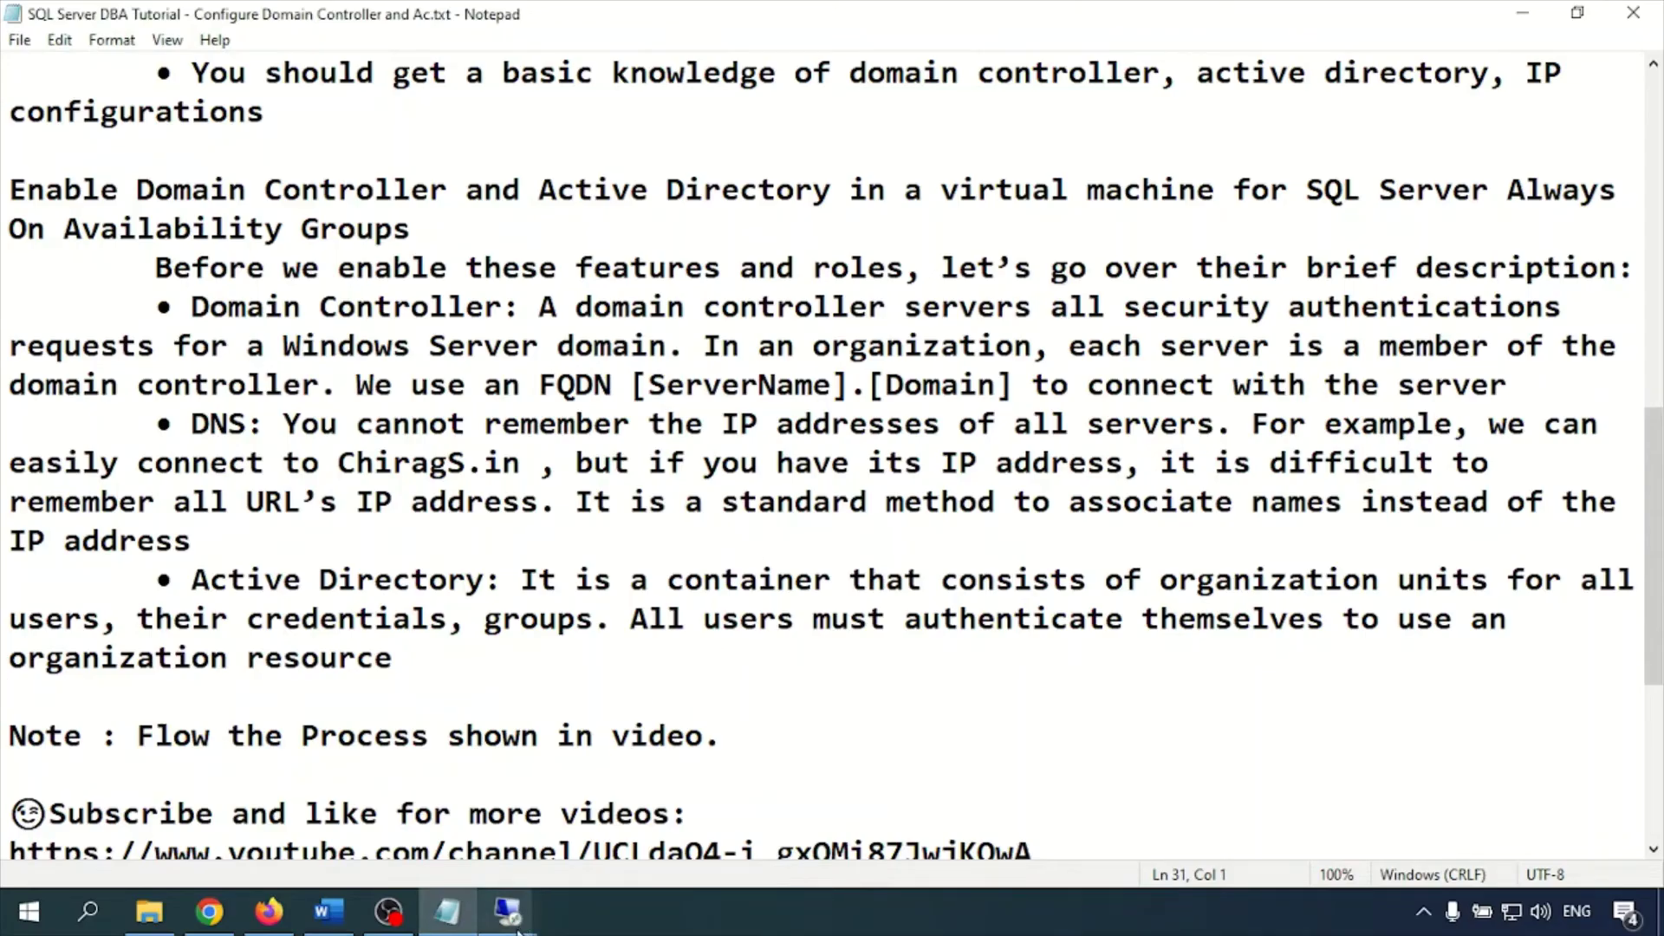
In the 10.93.253.5 session, open Ethernet0's adapter properties via Network and Sharing Center
mouse_move(459, 883)
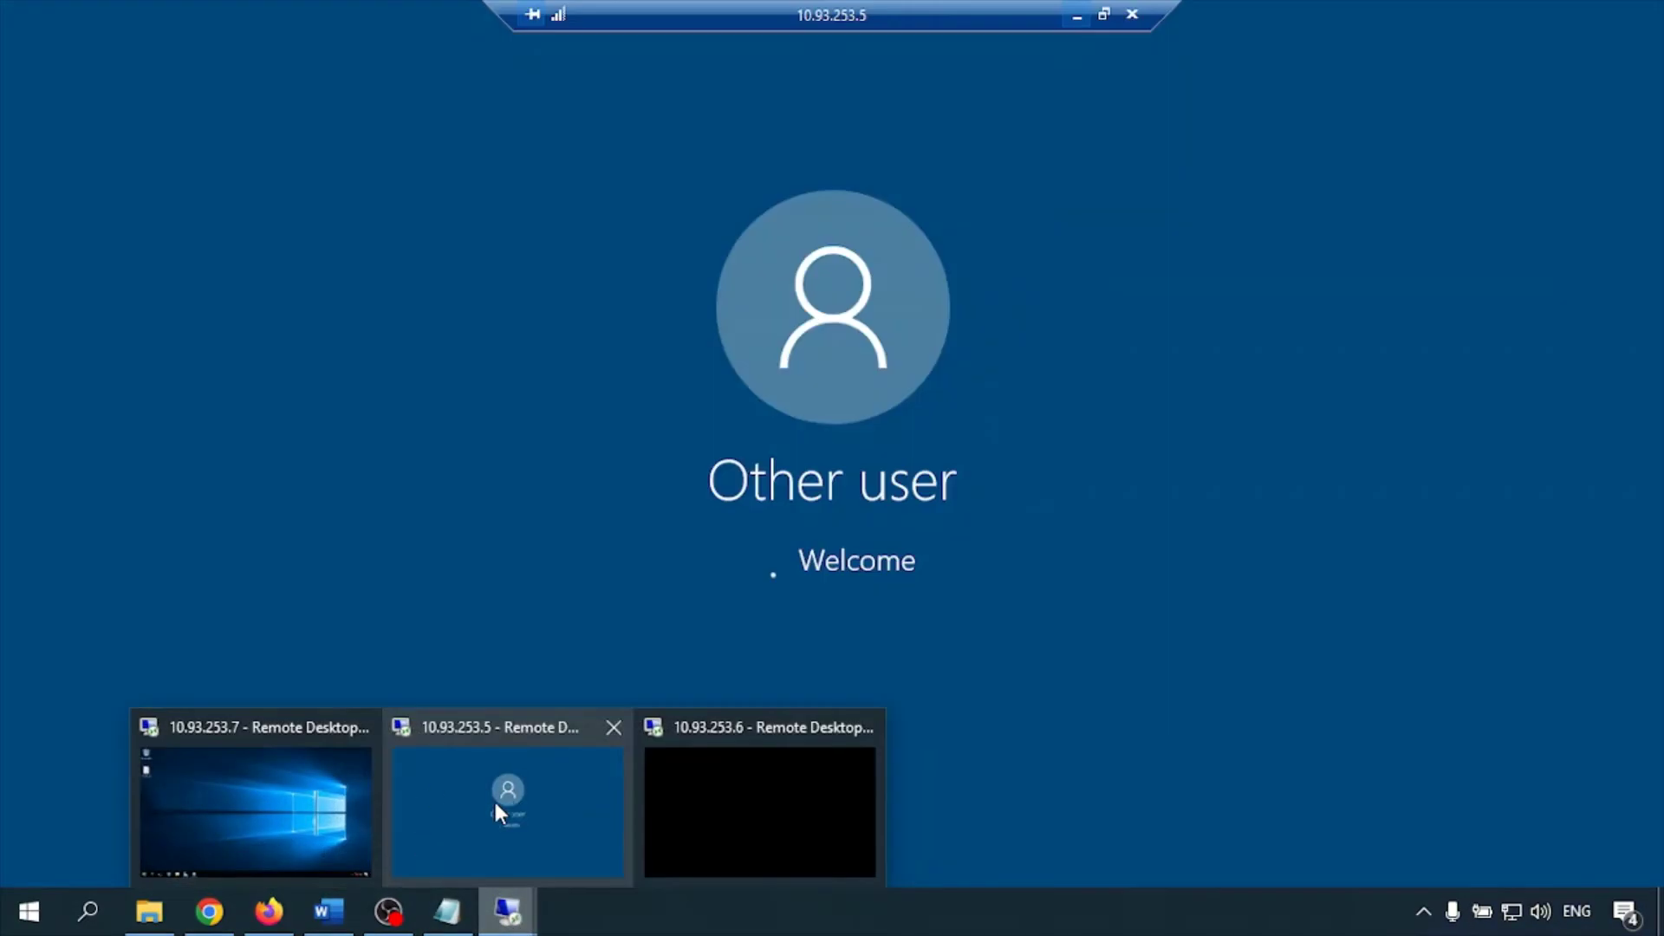
left_click(492, 798)
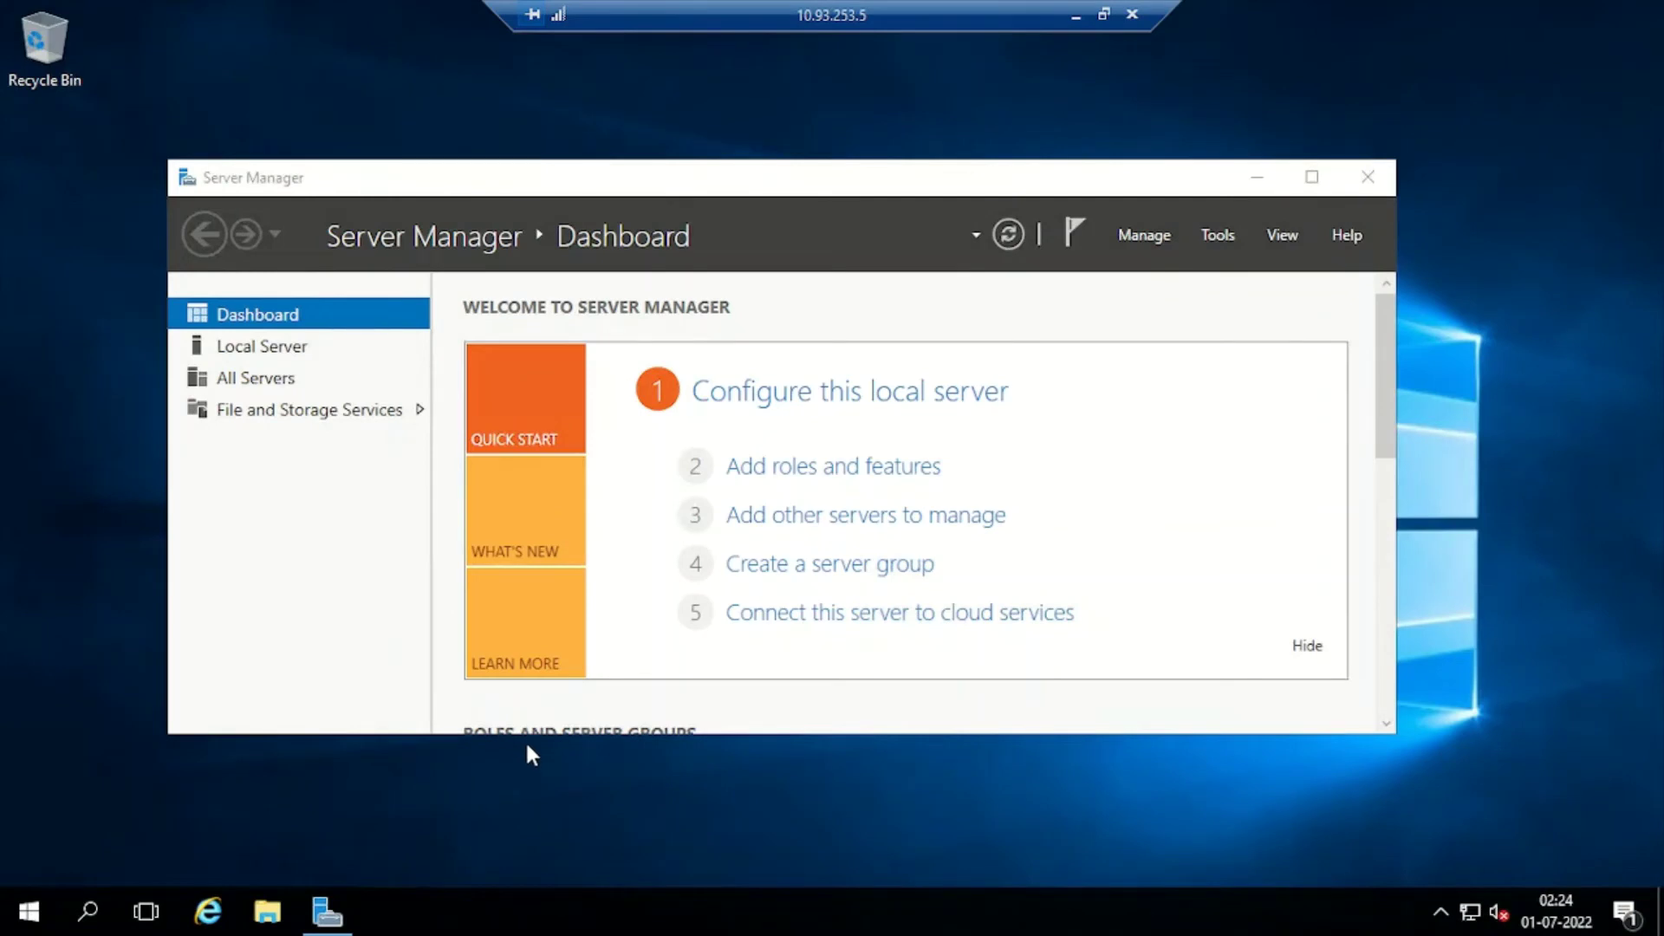
right_click(1469, 908)
left_click(1467, 901)
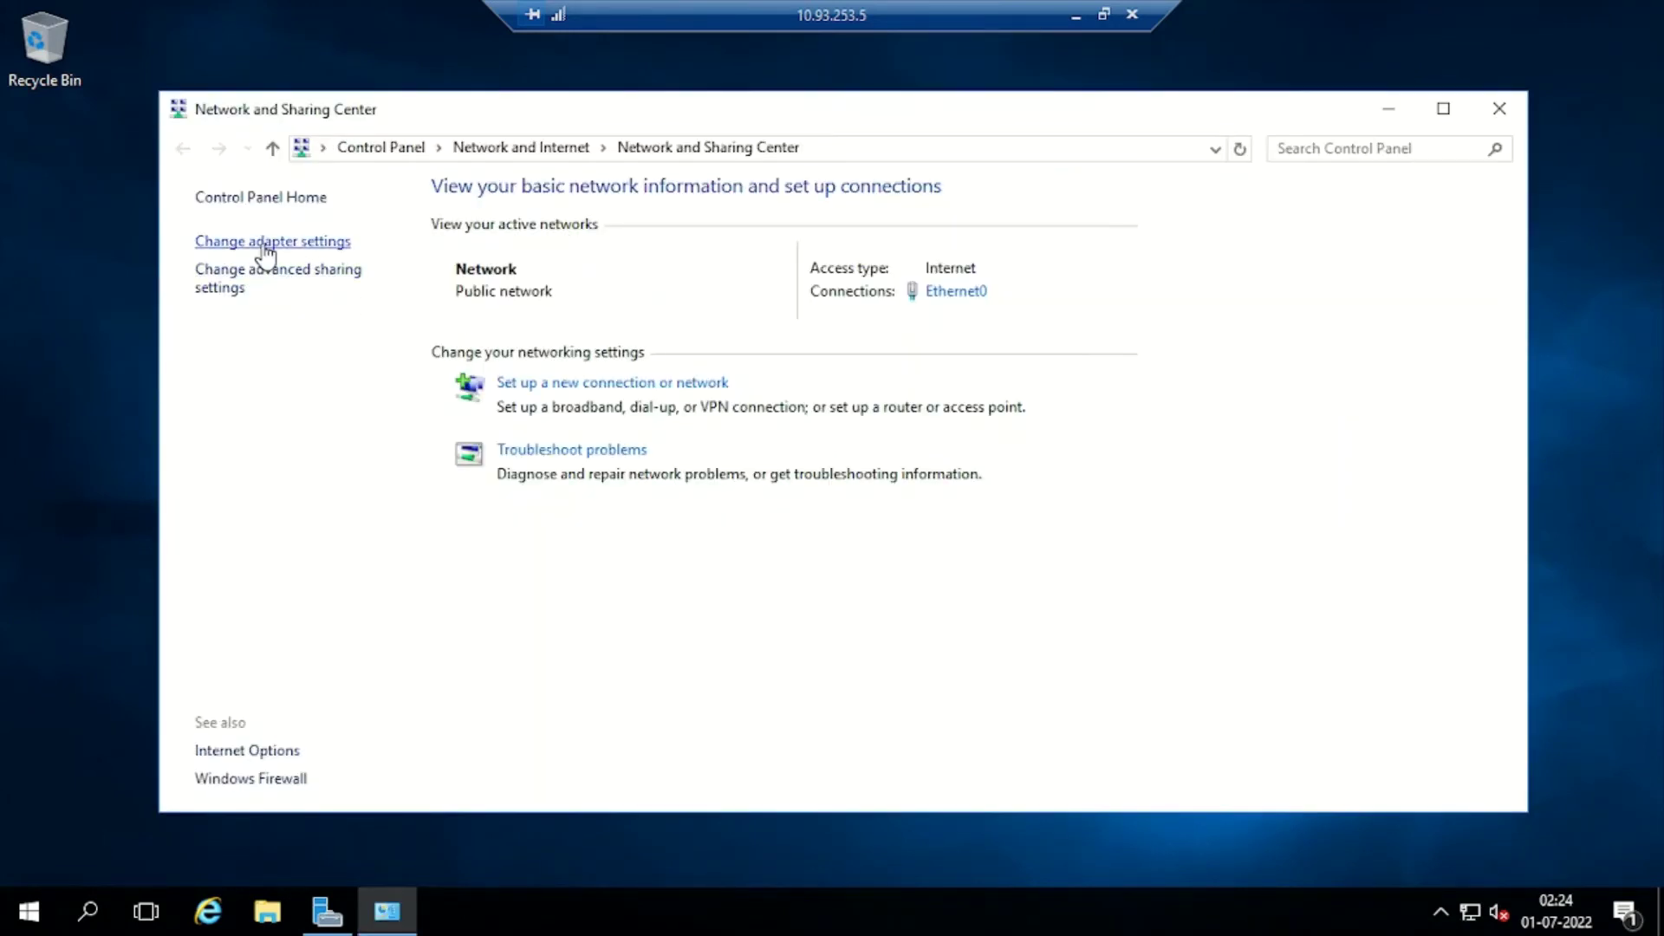
left_click(265, 246)
right_click(299, 282)
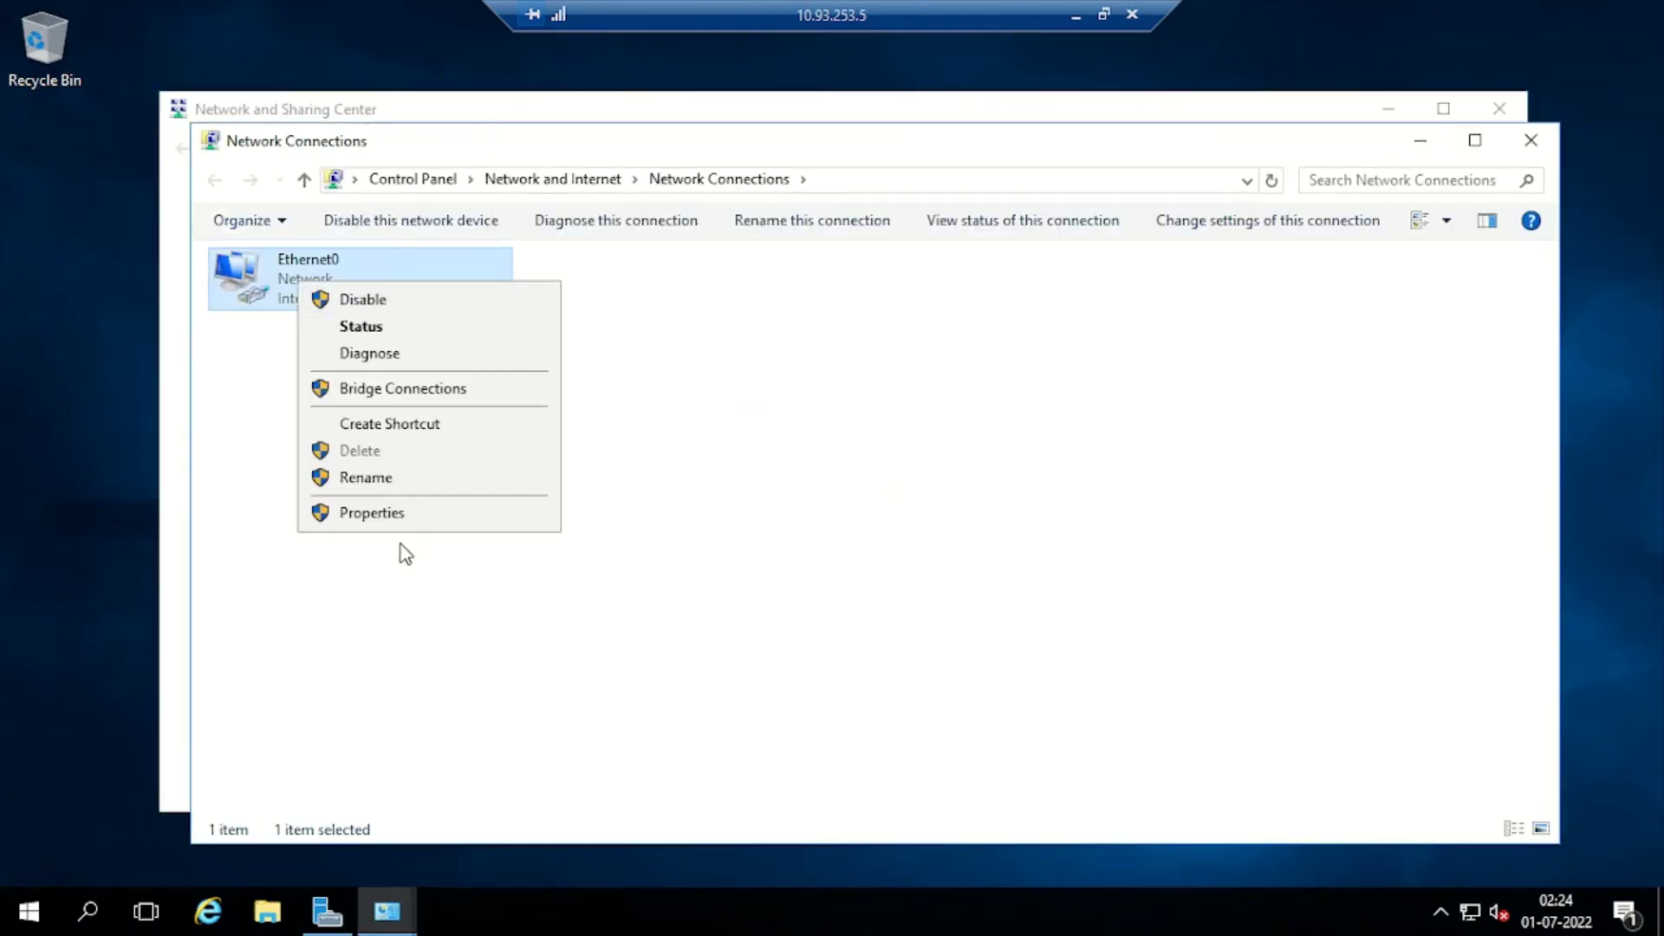
left_click(384, 516)
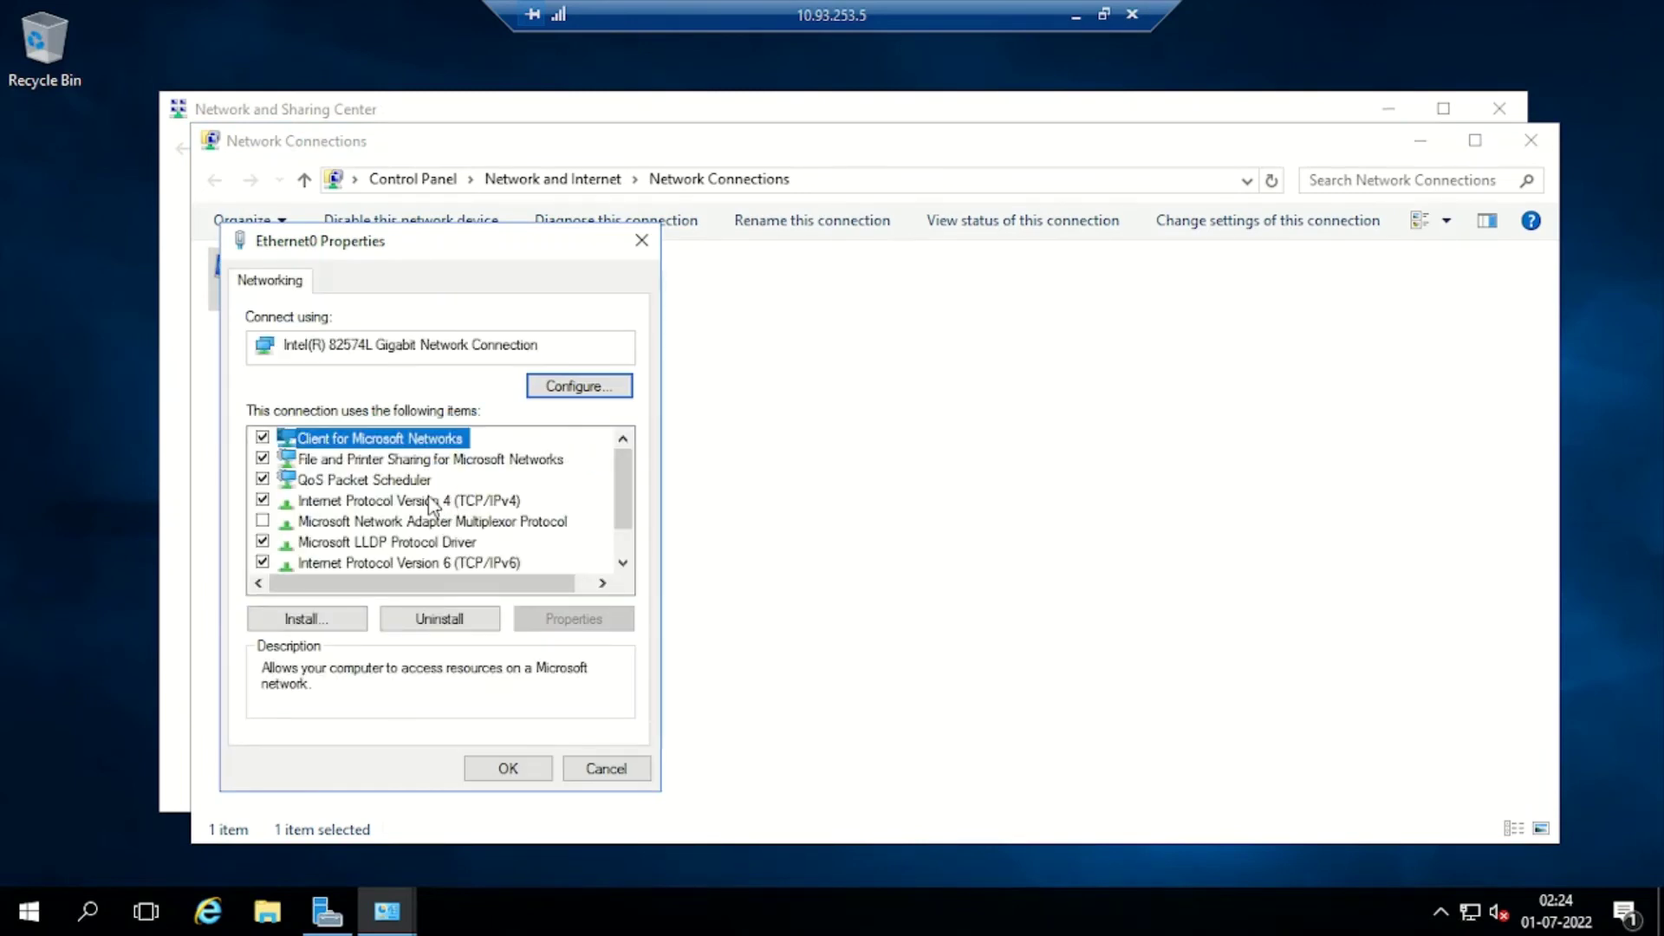
Clear Ethernet0's IPv4 default gateway, set preferred DNS to 127.0.0.1, save and minimise the session
left_click(429, 502)
left_click(571, 620)
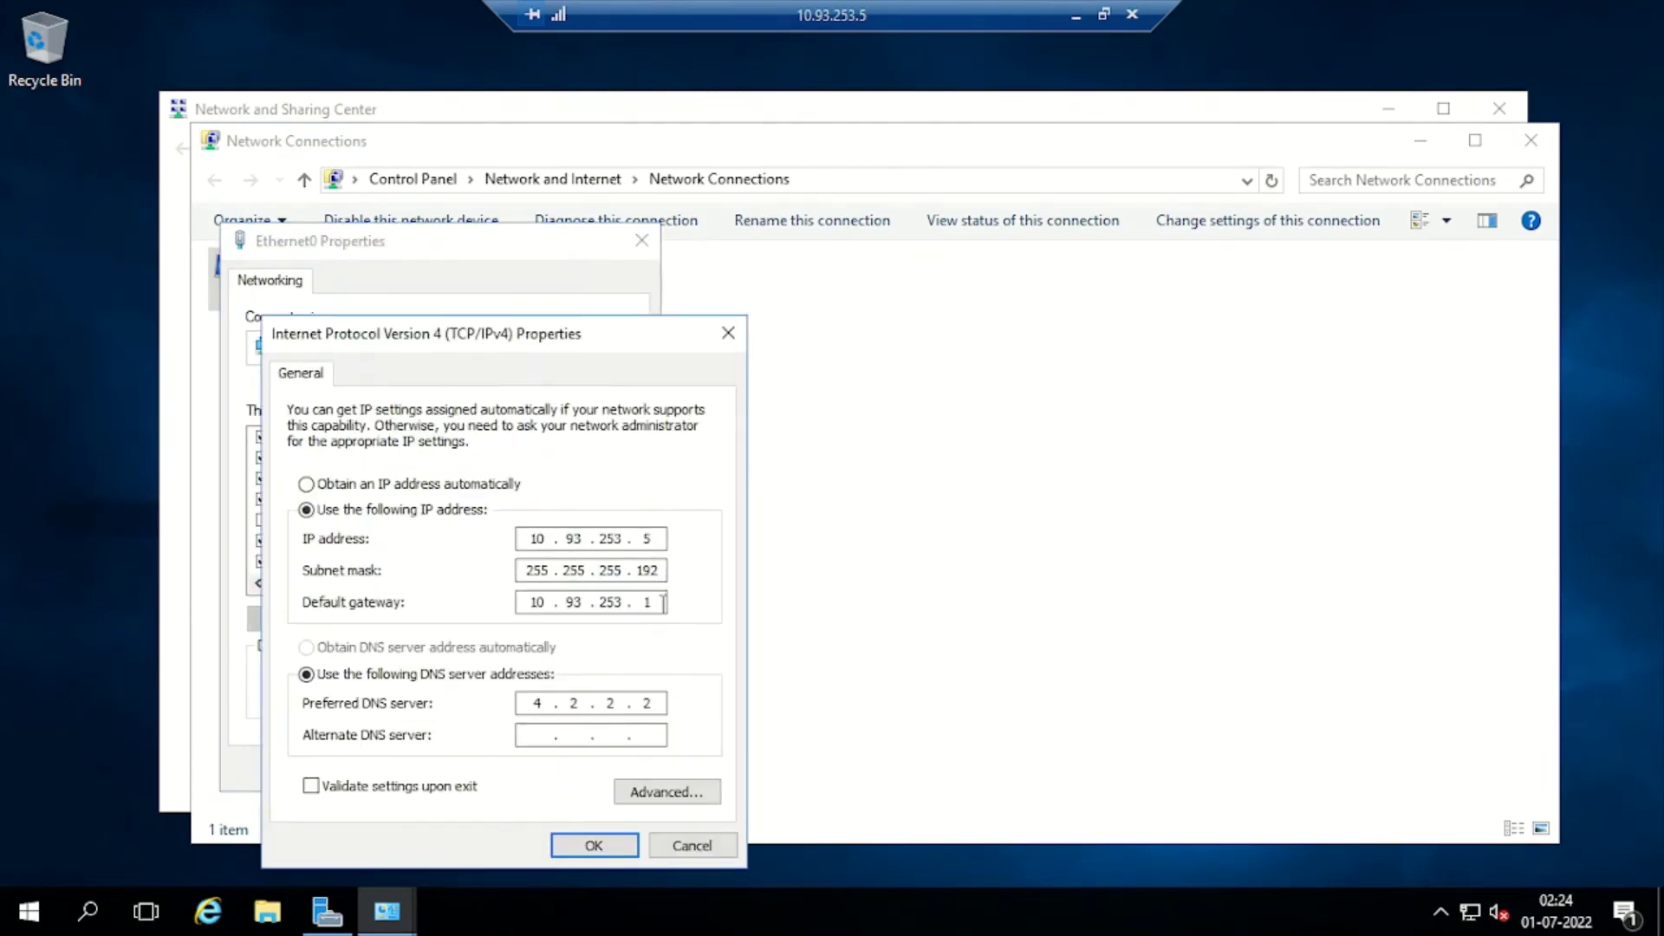
key("BackSpace")
key("BackSpace")
key("BackSpace")
key("BackSpace")
key("BackSpace")
key("BackSpace")
key("BackSpace")
key("BackSpace")
left_click(660, 709)
key("BackSpace")
key("BackSpace")
key("BackSpace")
key("BackSpace")
type("127 . 0 . 0 . 1")
left_click(594, 846)
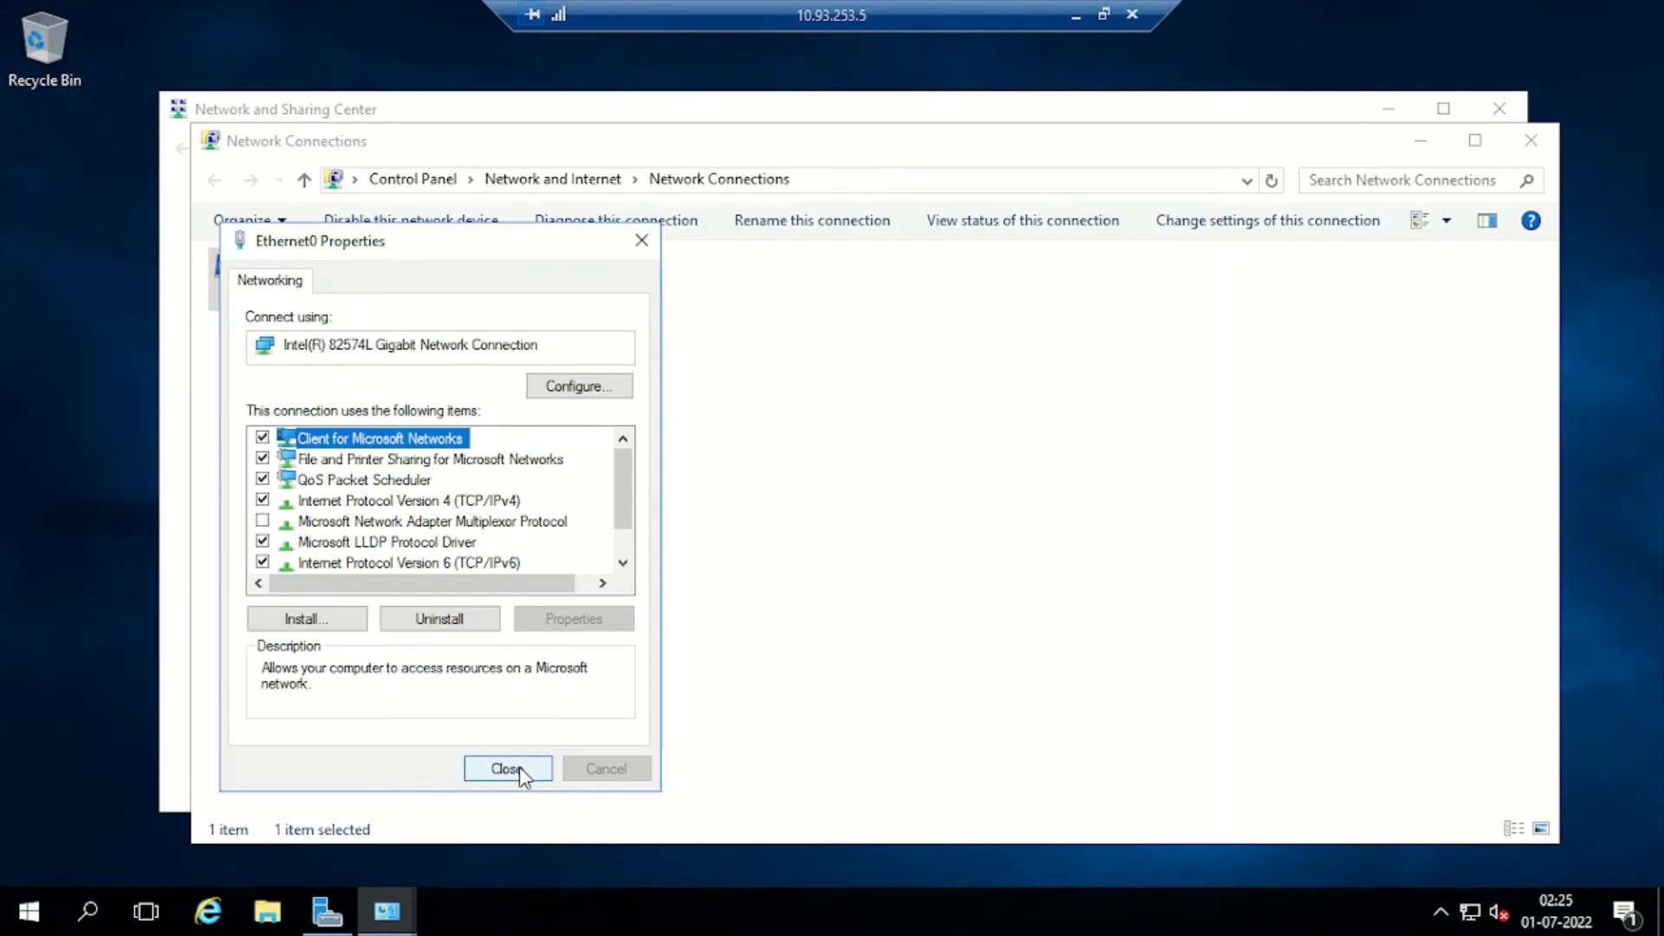
left_click(518, 768)
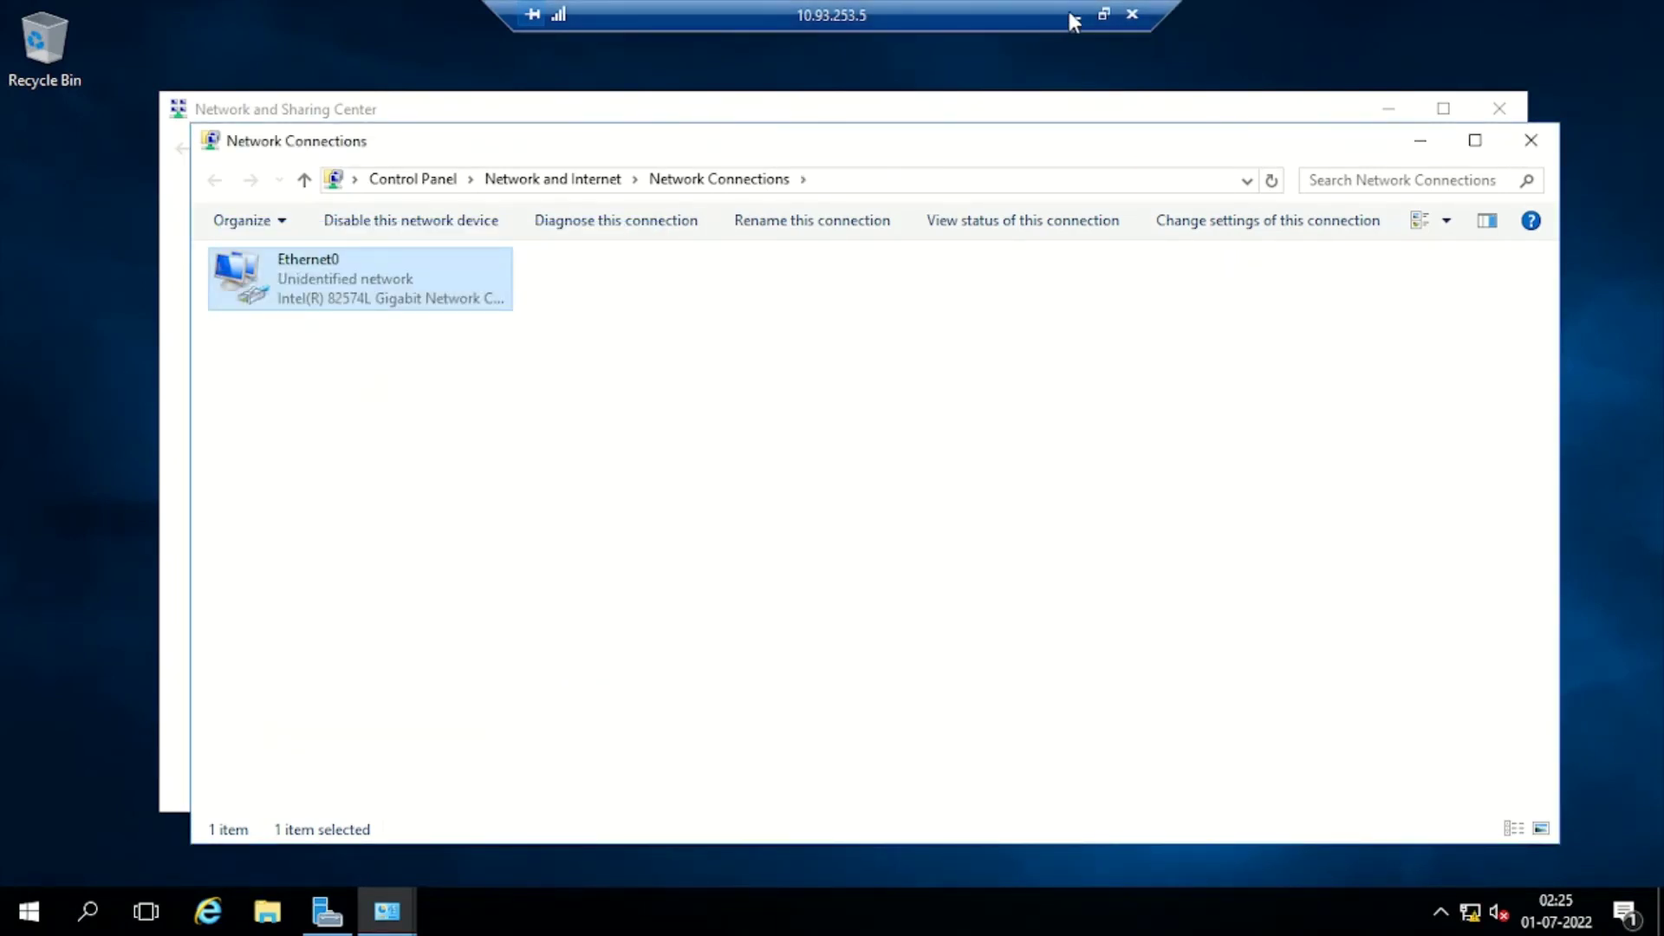
left_click(1075, 18)
In the 10.93.253.6 session, open Ethernet0's adapter properties via Network and Sharing Center
mouse_move(507, 910)
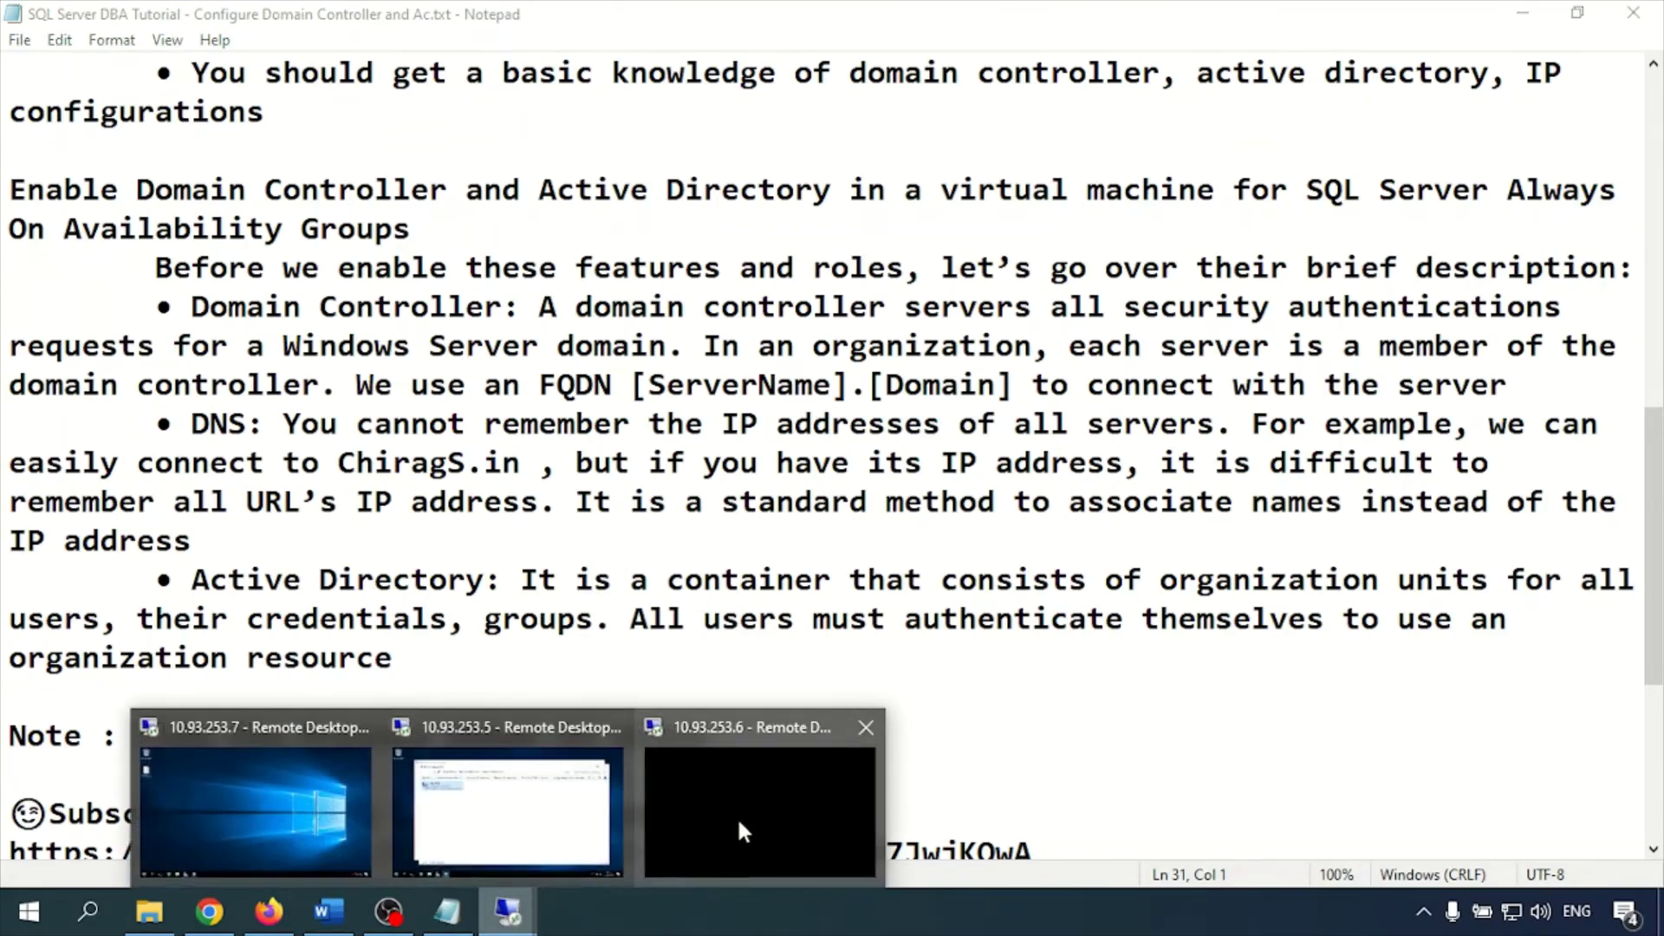
left_click(715, 838)
right_click(1469, 917)
left_click(1476, 898)
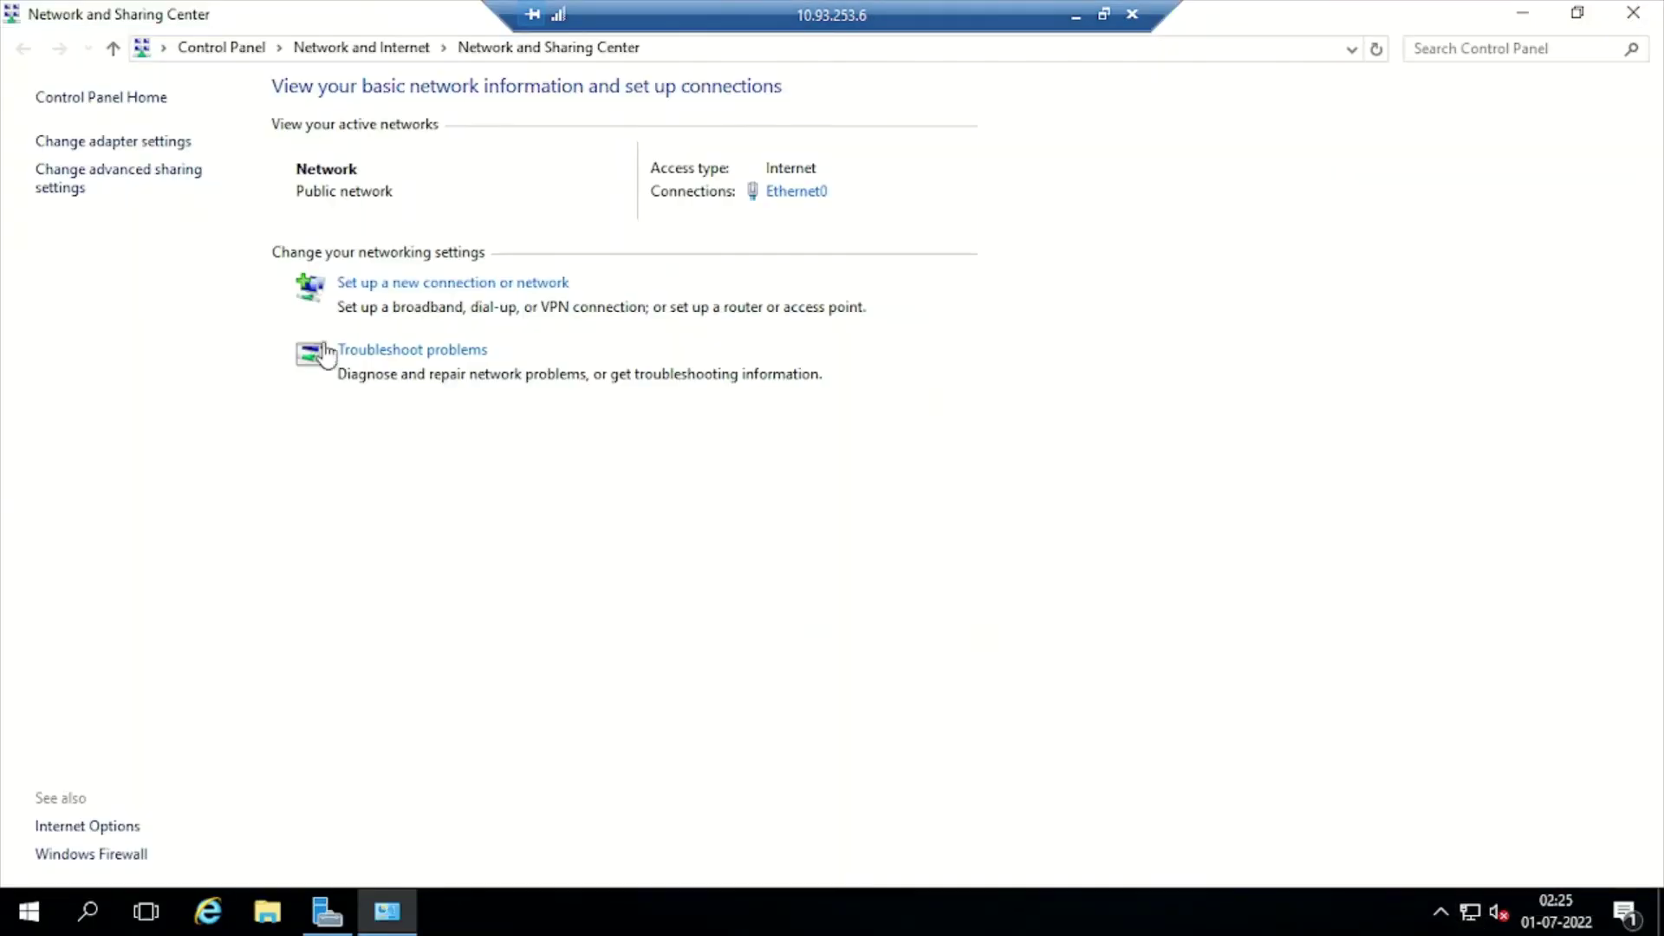
left_click(143, 141)
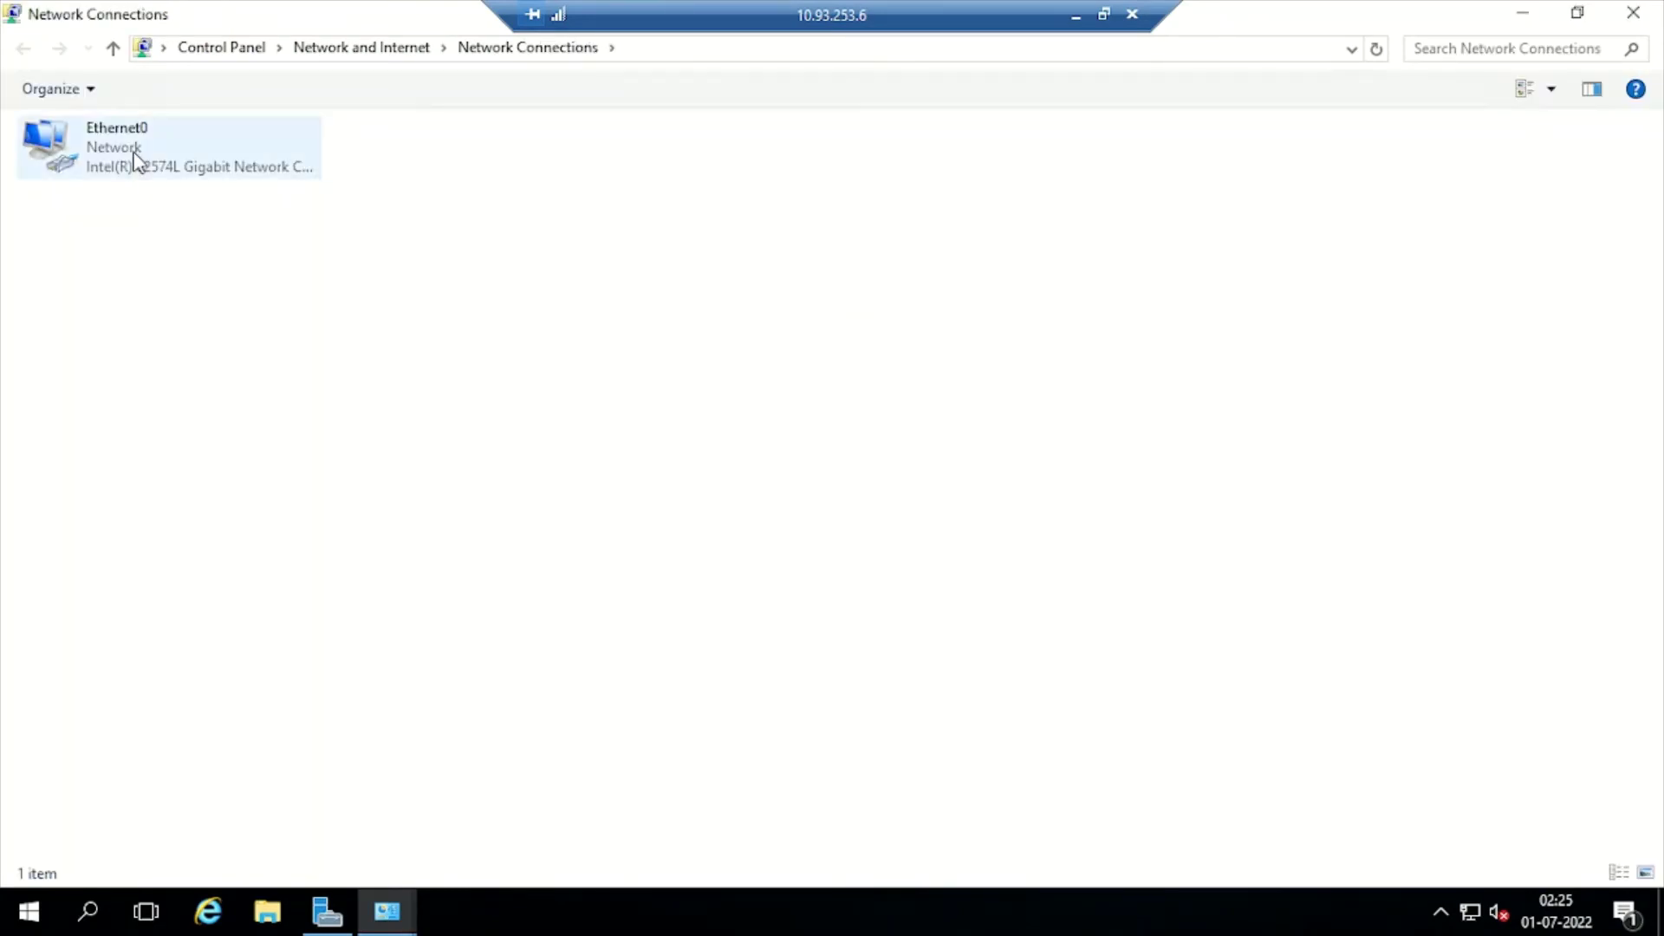
right_click(134, 160)
left_click(217, 385)
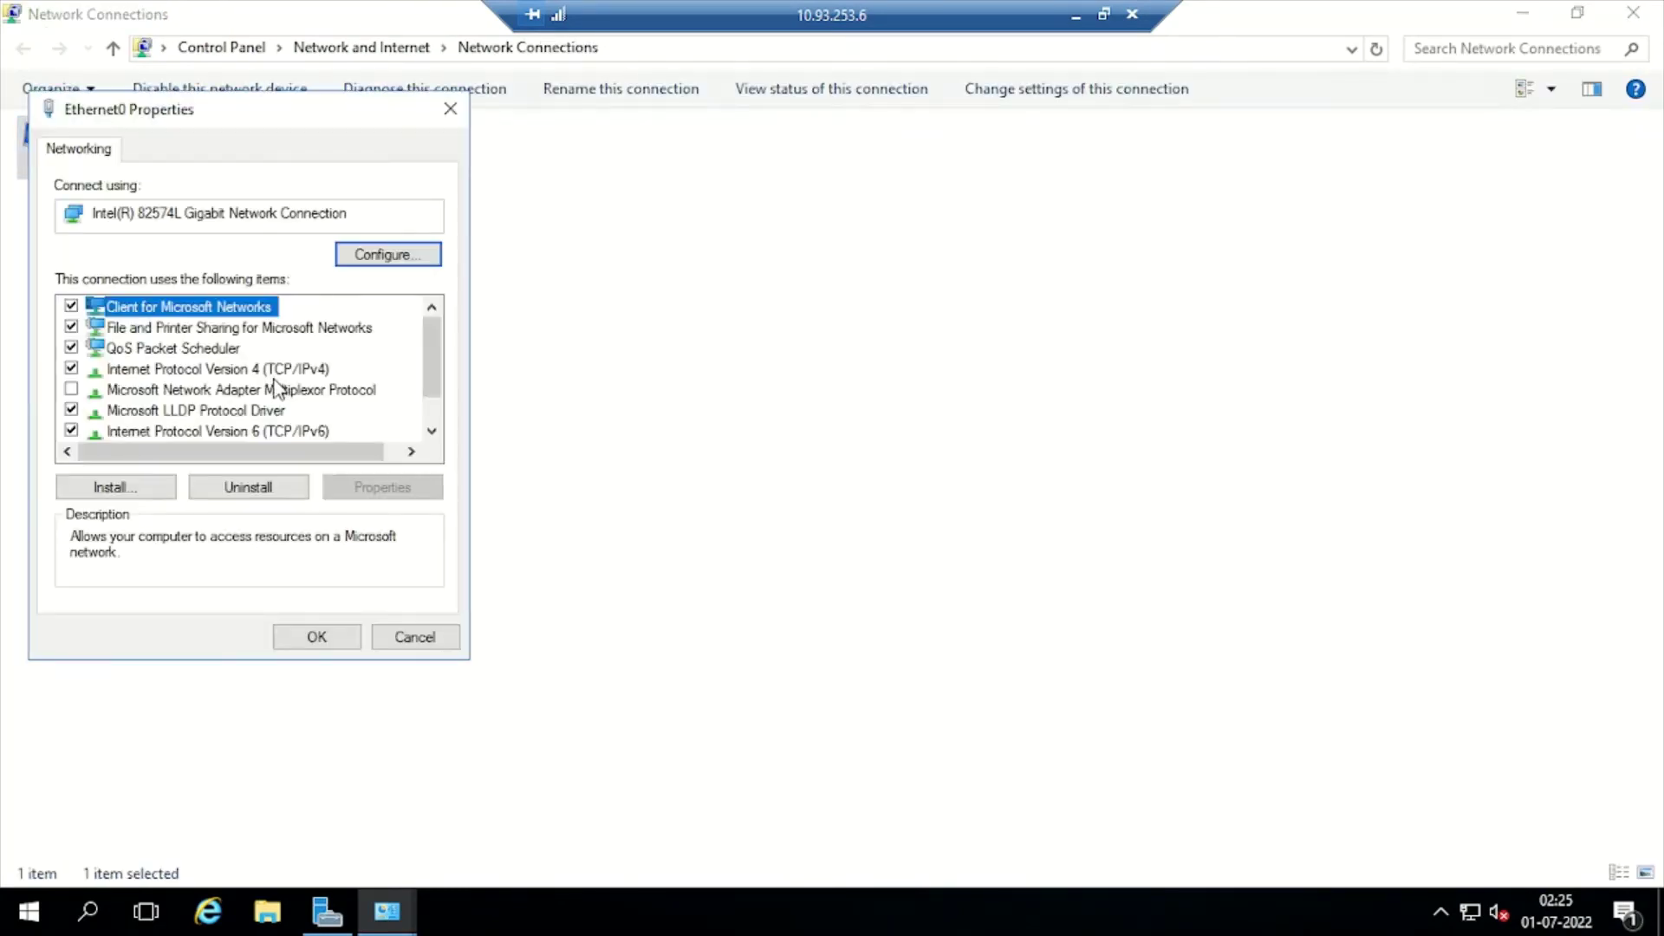
Remove Ethernet0's IPv4 default gateway and set preferred DNS to 10.93.253.7, then save
left_click(260, 370)
left_click(416, 489)
left_click(474, 469)
left_click(469, 470)
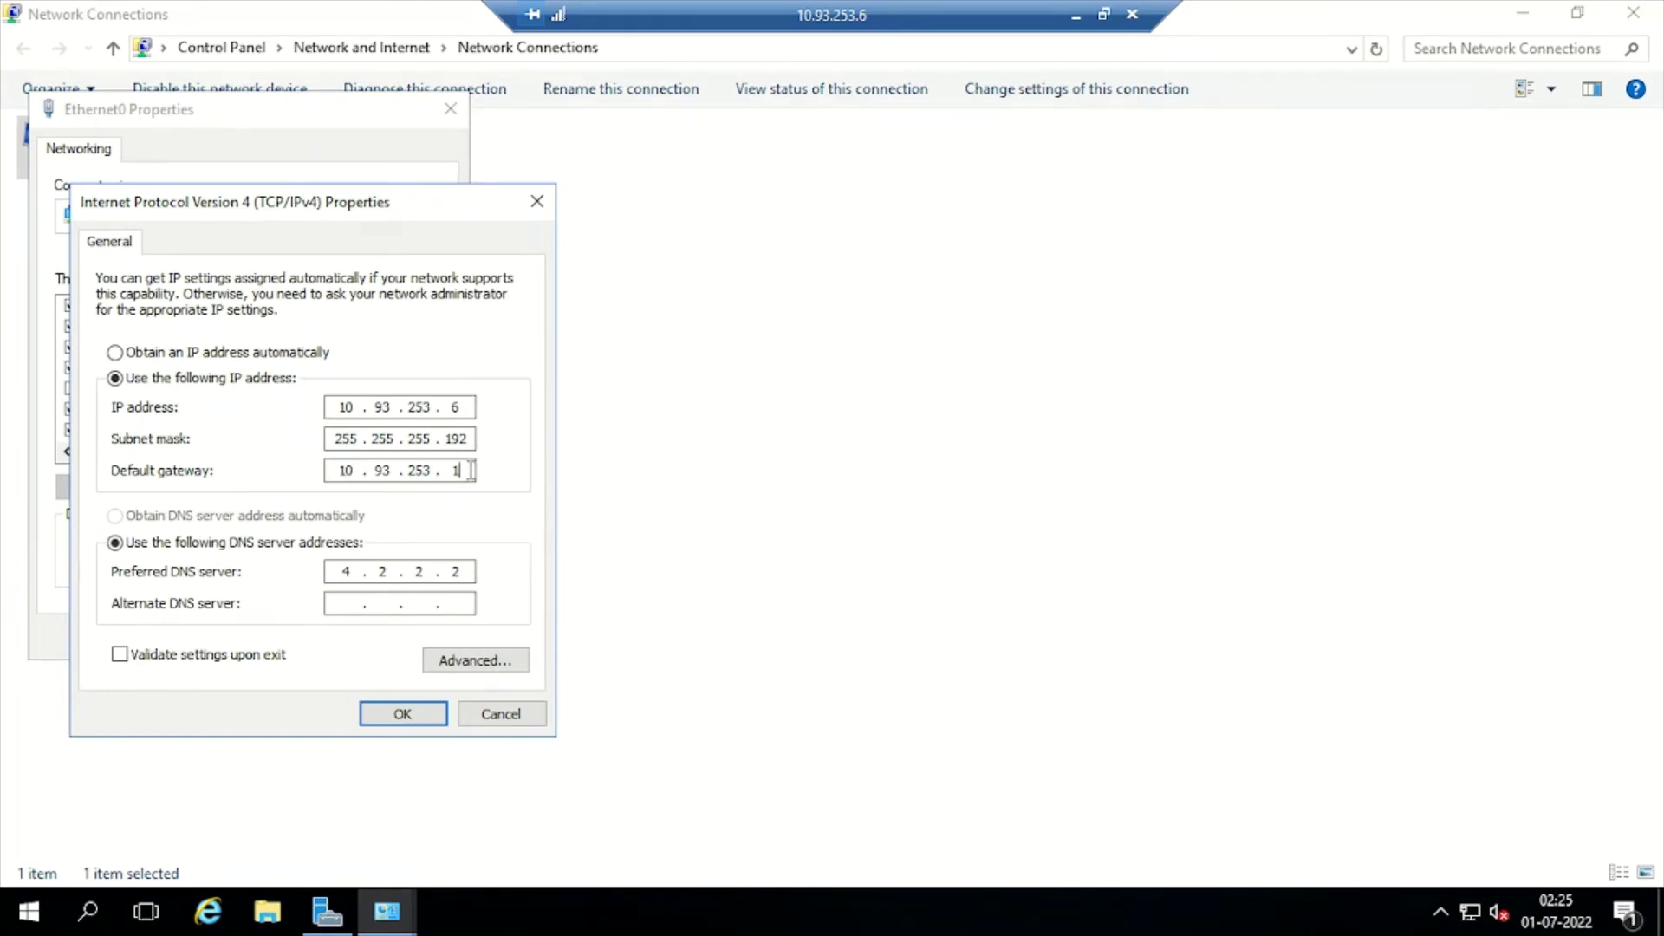
key("BackSpace")
key("BackSpace")
key("BackSpace")
key("BackSpace")
key("BackSpace")
key("BackSpace")
key("BackSpace")
key("BackSpace")
left_click(468, 570)
key("BackSpace")
key("BackSpace")
key("BackSpace")
key("BackSpace")
type("127 . ")
type("0")
key("BackSpace")
key("BackSpace")
key("BackSpace")
key("BackSpace")
type("10 . 93 . 253 .")
type("7")
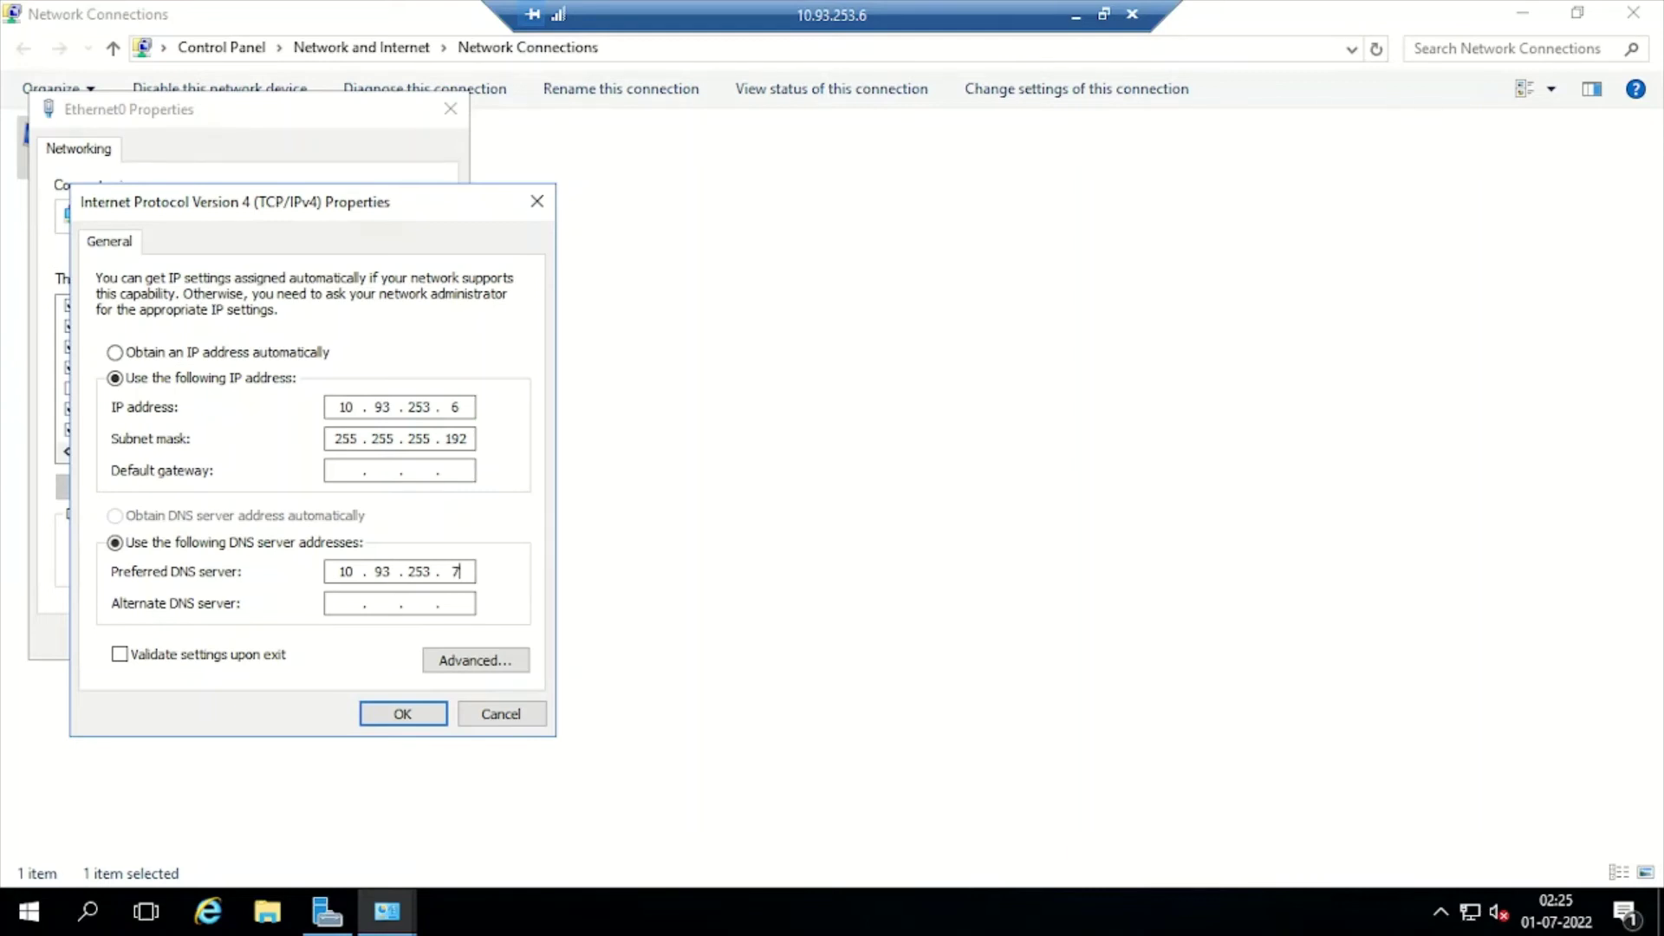
left_click(402, 714)
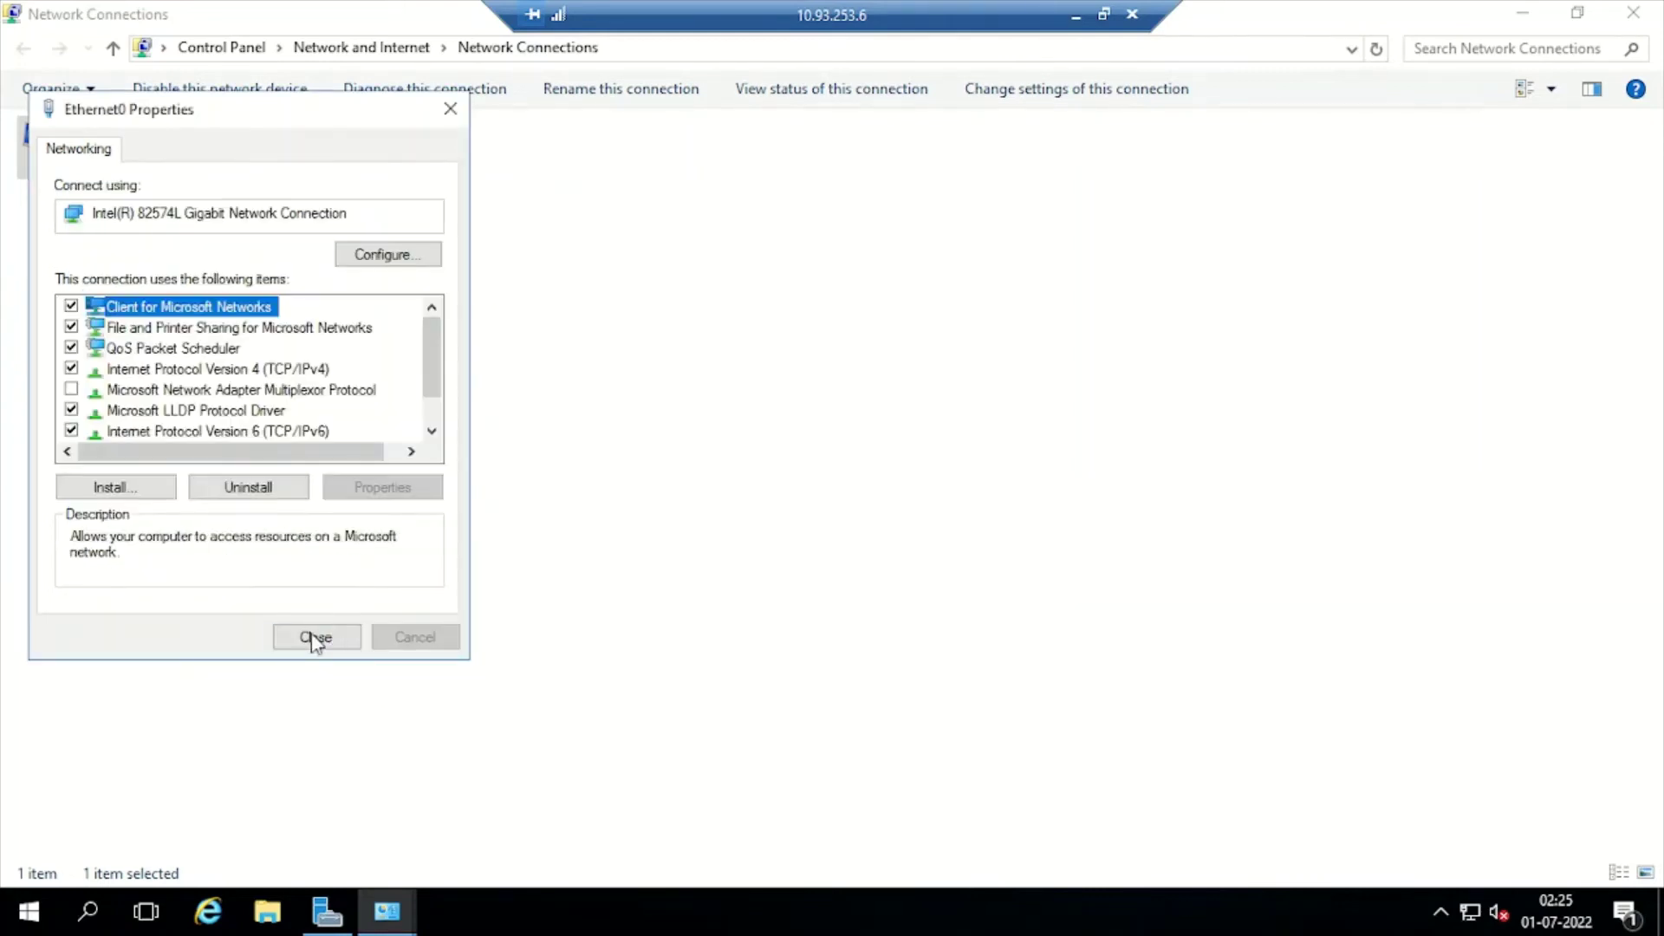
left_click(321, 635)
Switch to the 10.93.253.5 session and open Ethernet0's adapter properties
left_click(1076, 16)
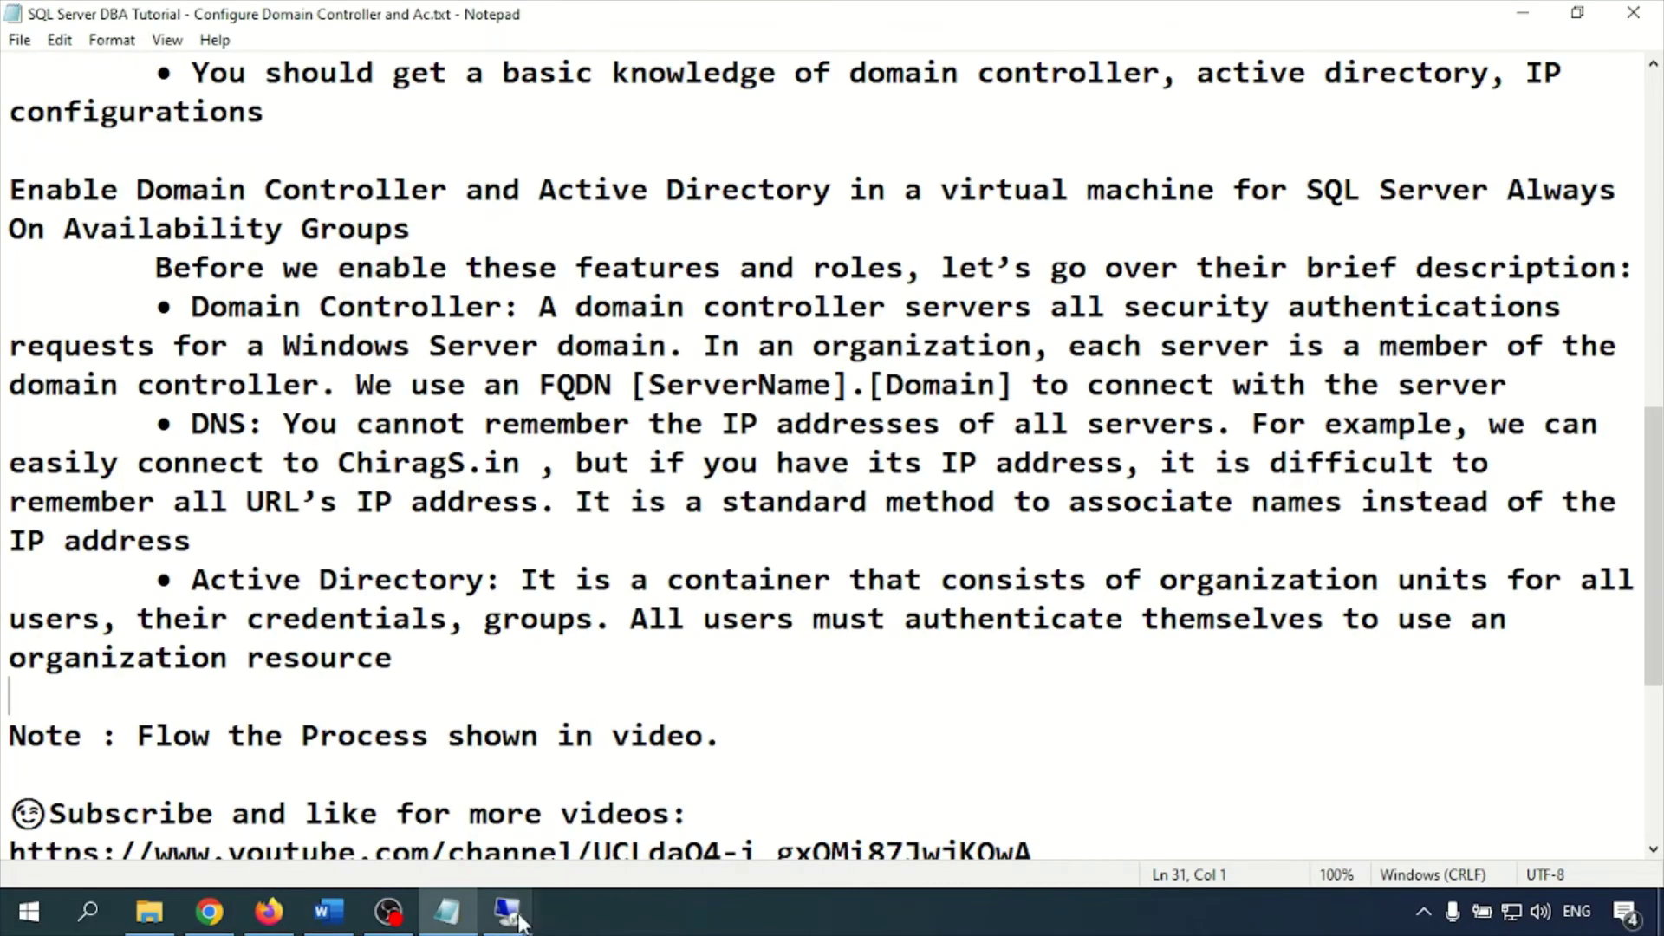
mouse_move(532, 895)
left_click(520, 819)
right_click(327, 269)
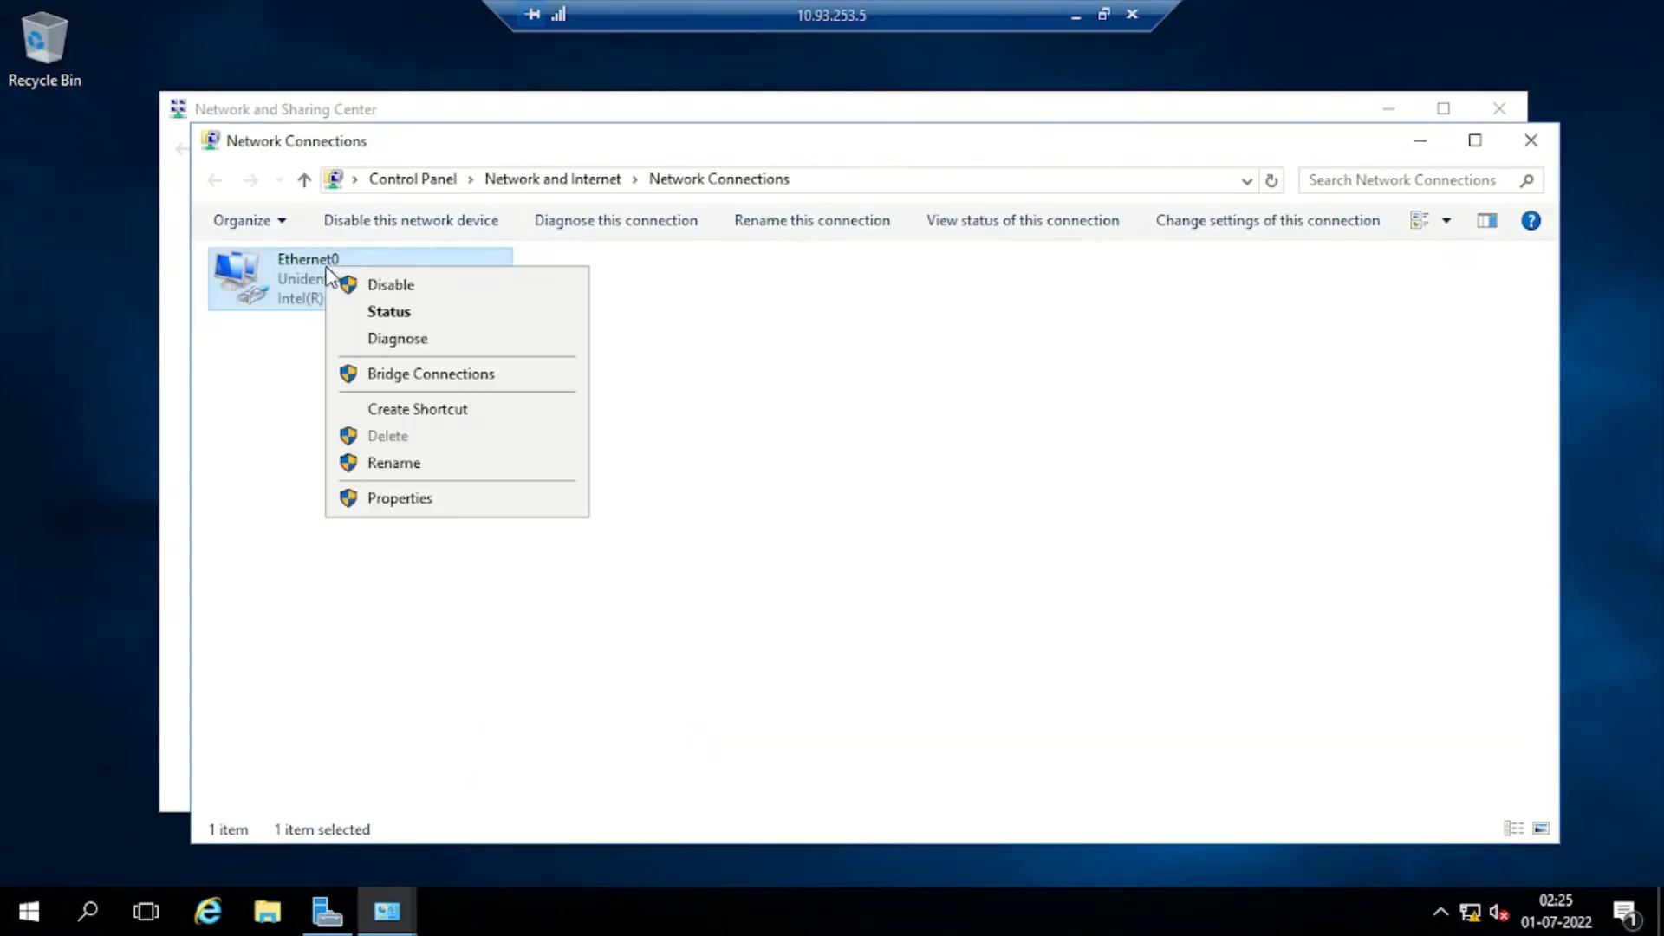
left_click(375, 494)
Replace Ethernet0's preferred DNS 127.0.0.1 with 10.93.253.7 and save the IPv4 settings
left_click(444, 501)
left_click(574, 619)
left_click(651, 703)
key("BackSpace")
key("BackSpace")
key("BackSpace")
key("BackSpace")
key("BackSpace")
key("BackSpace")
type("1.")
type("93.253.")
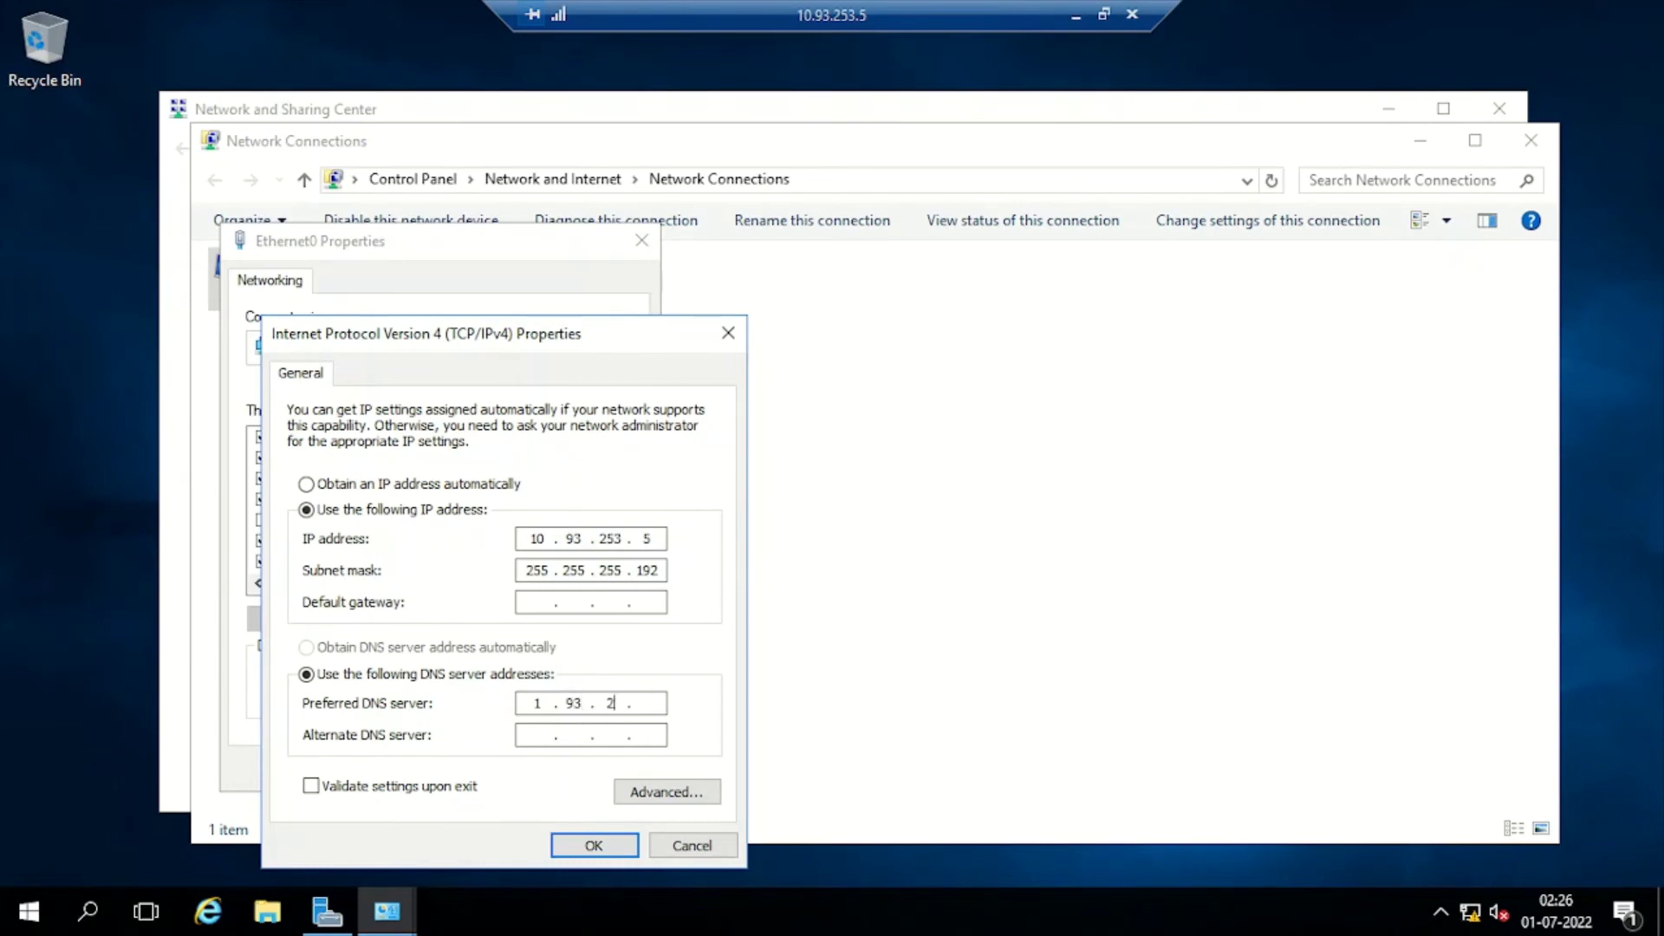
type("7")
left_click(546, 704)
type("0")
left_click(583, 846)
left_click(508, 769)
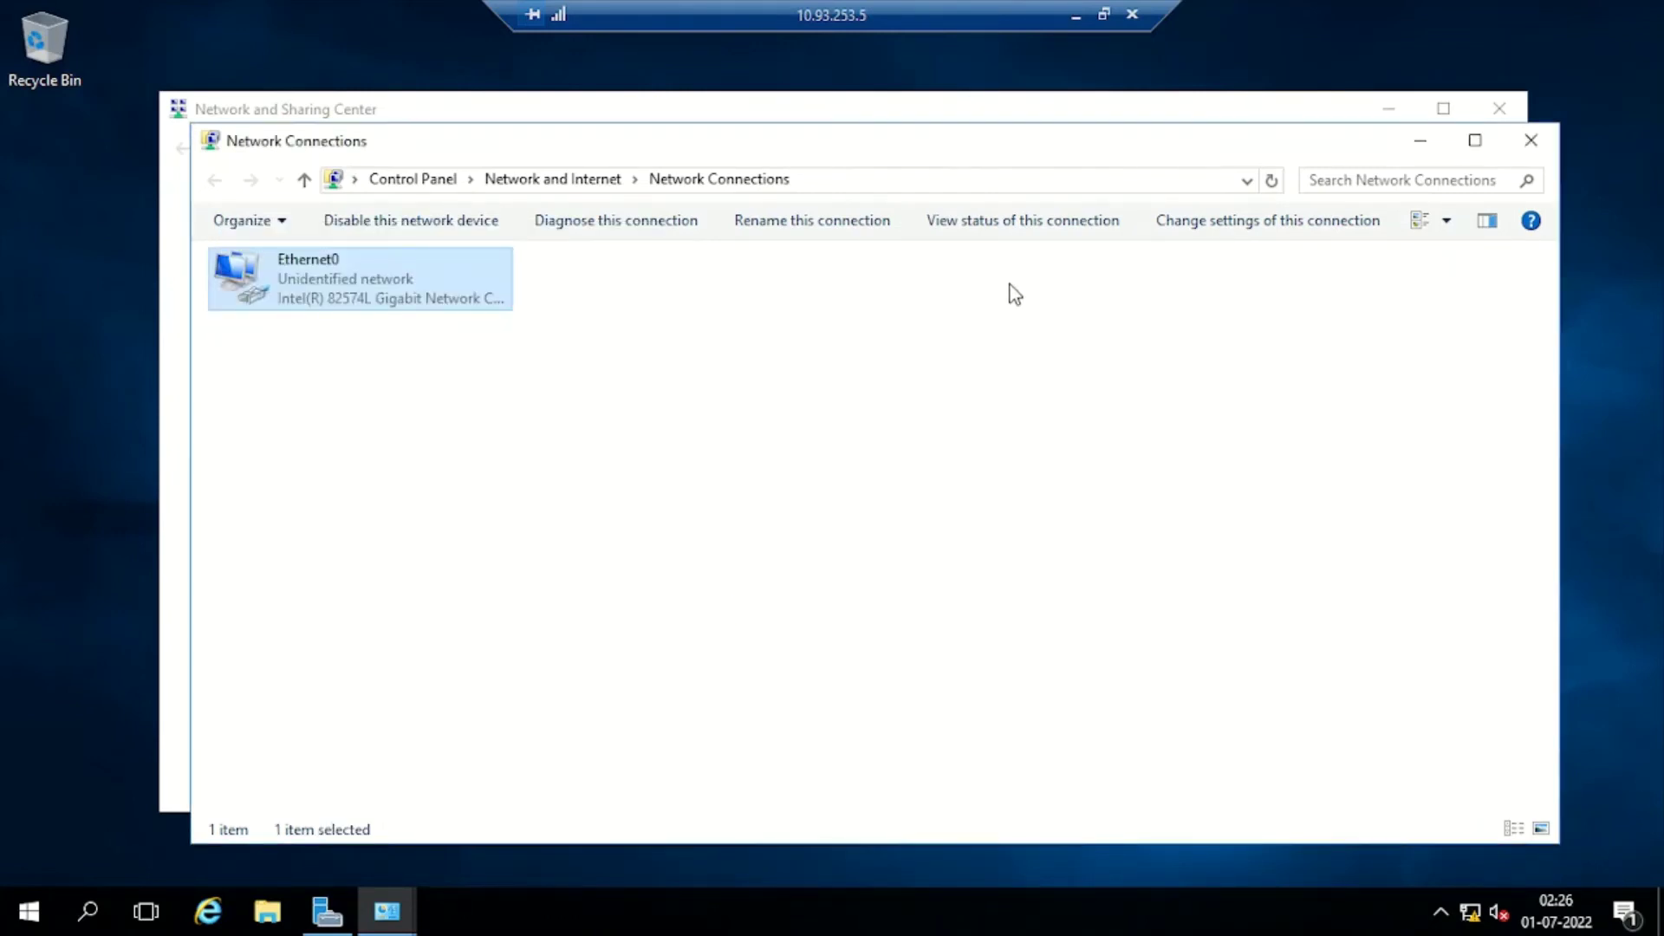
Close the Network Connections and Network and Sharing Center windows and minimise the 10.93.253.5 session
left_click(1531, 140)
left_click(1499, 108)
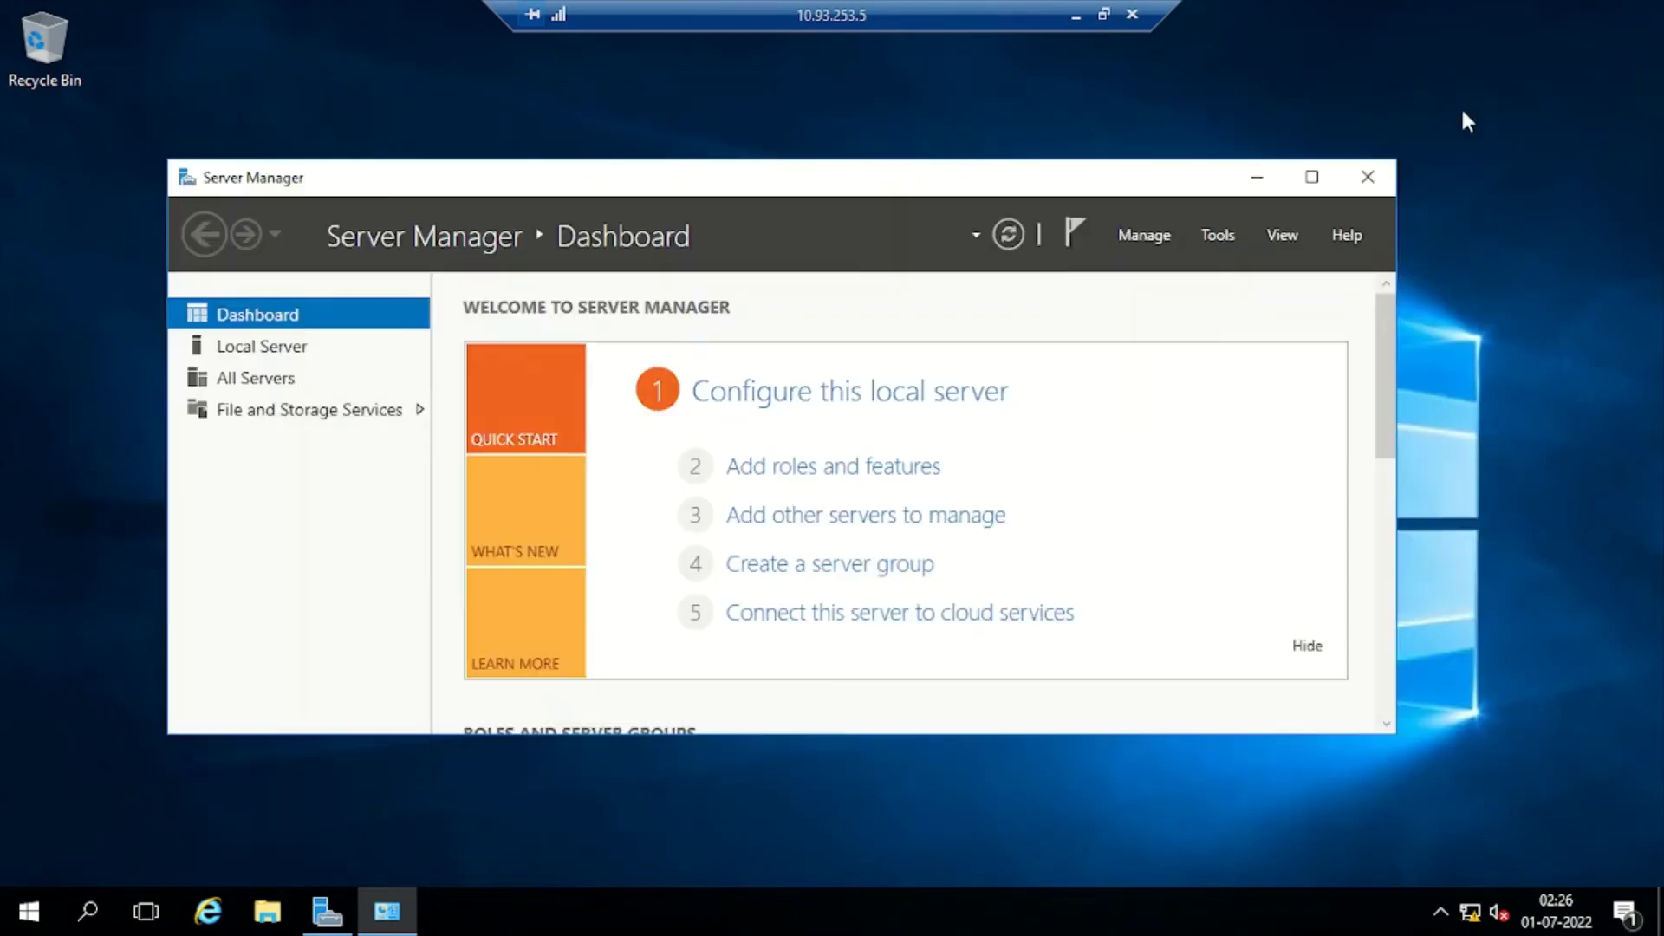
left_click(1076, 15)
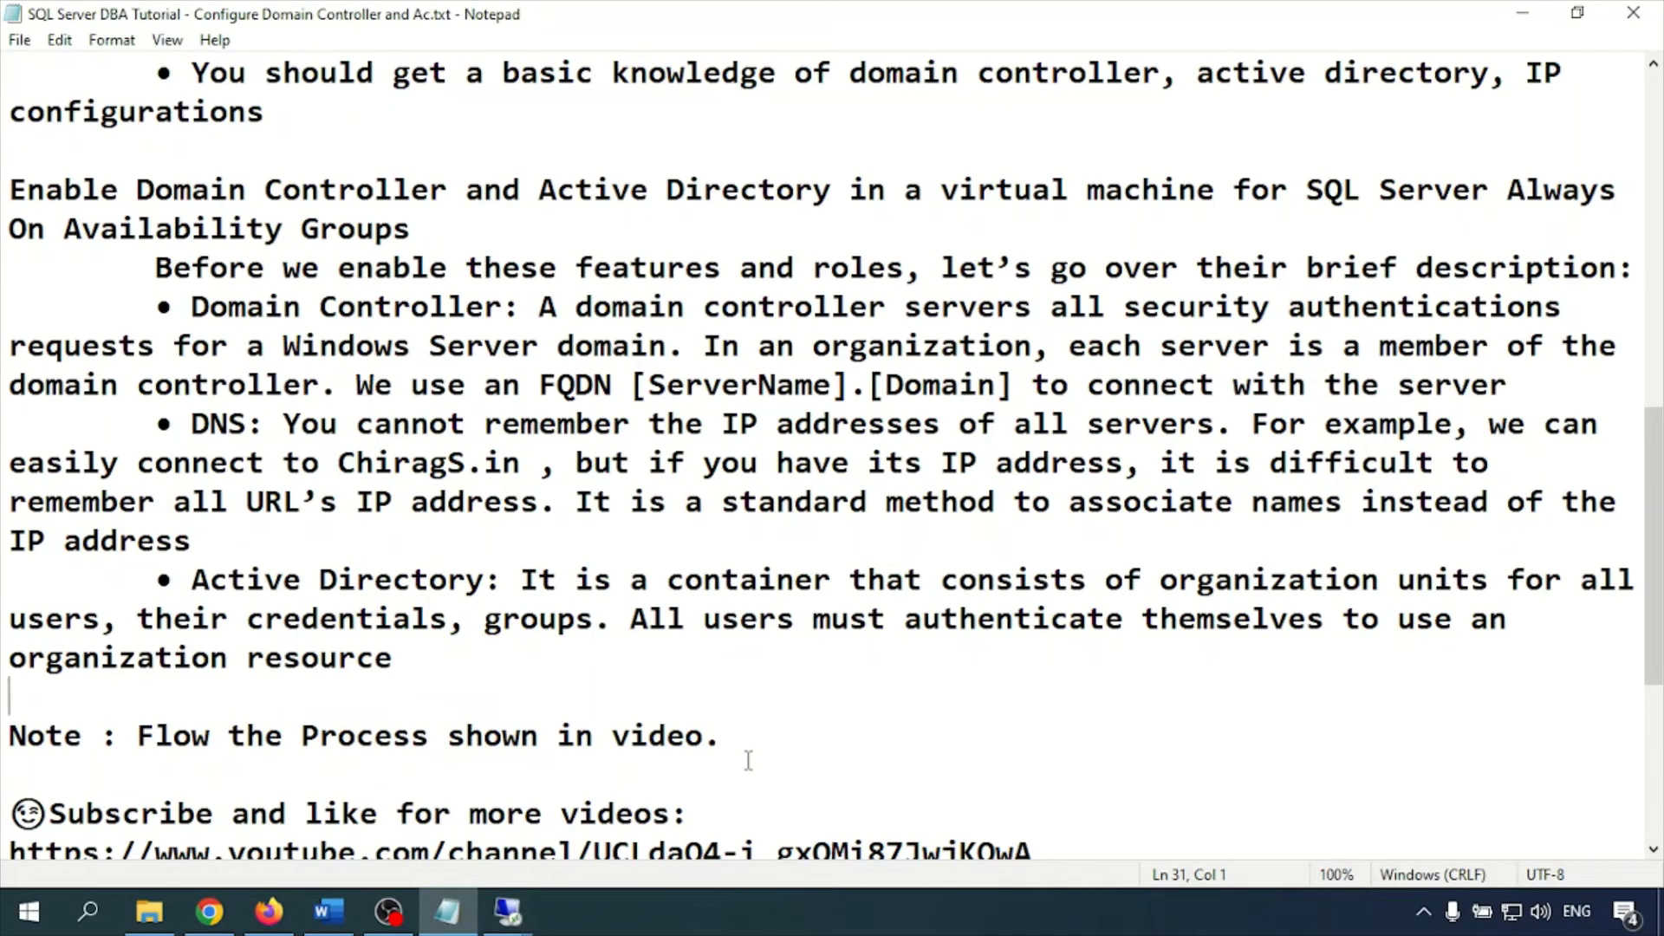
left_click(507, 911)
left_click(515, 806)
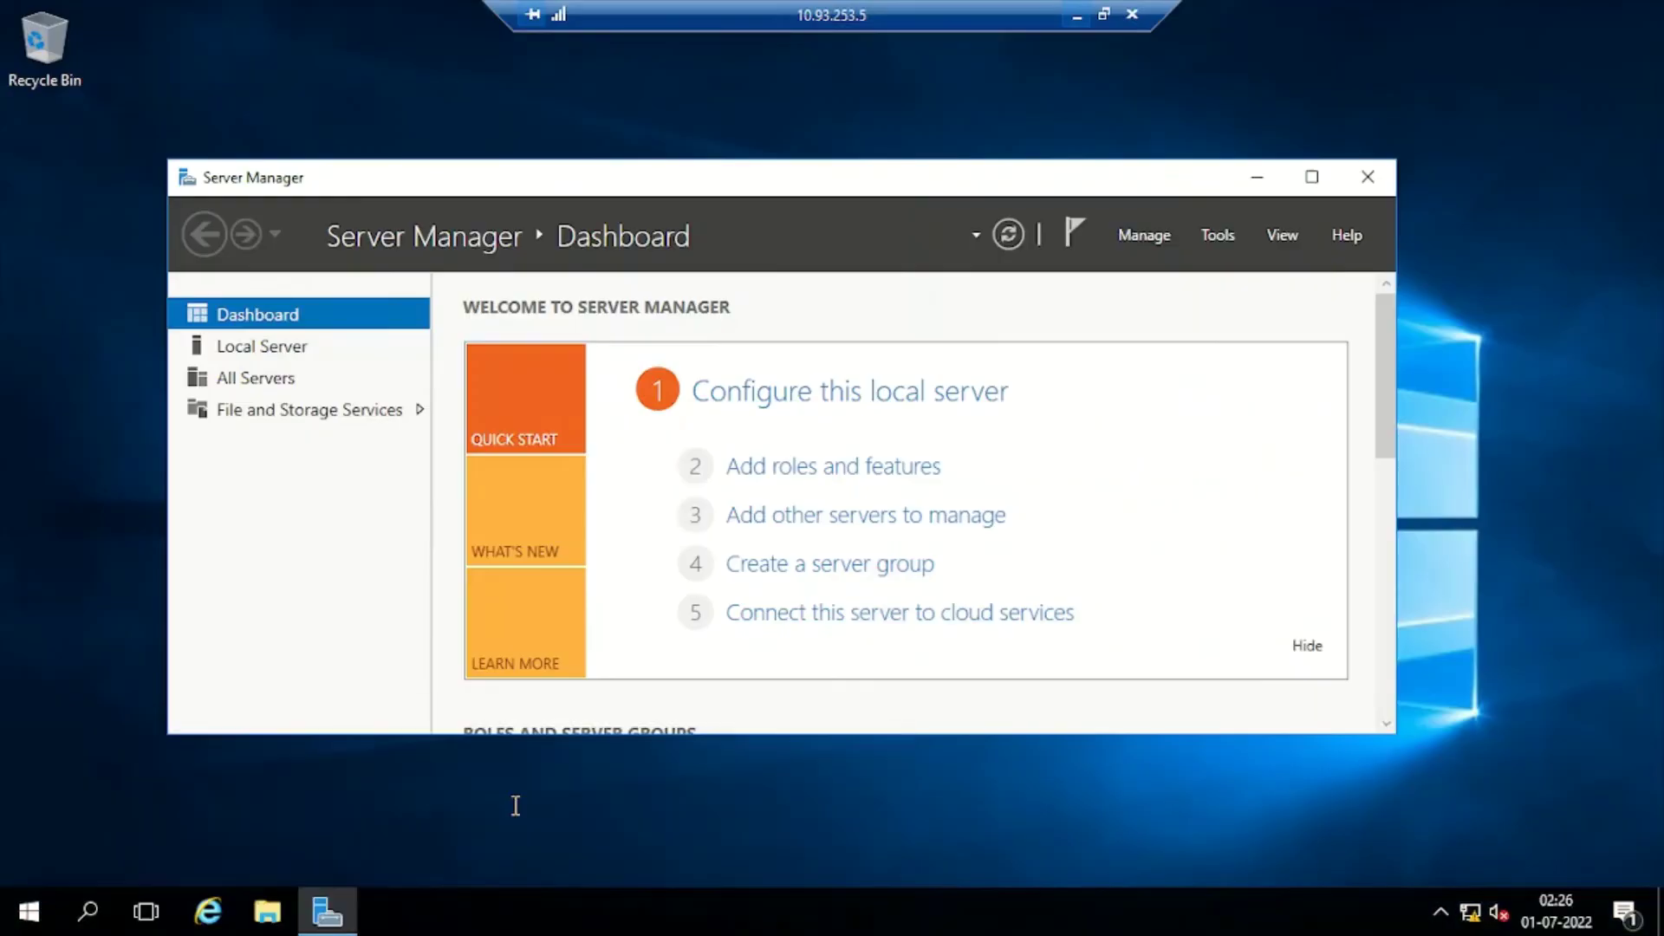
left_click(1075, 15)
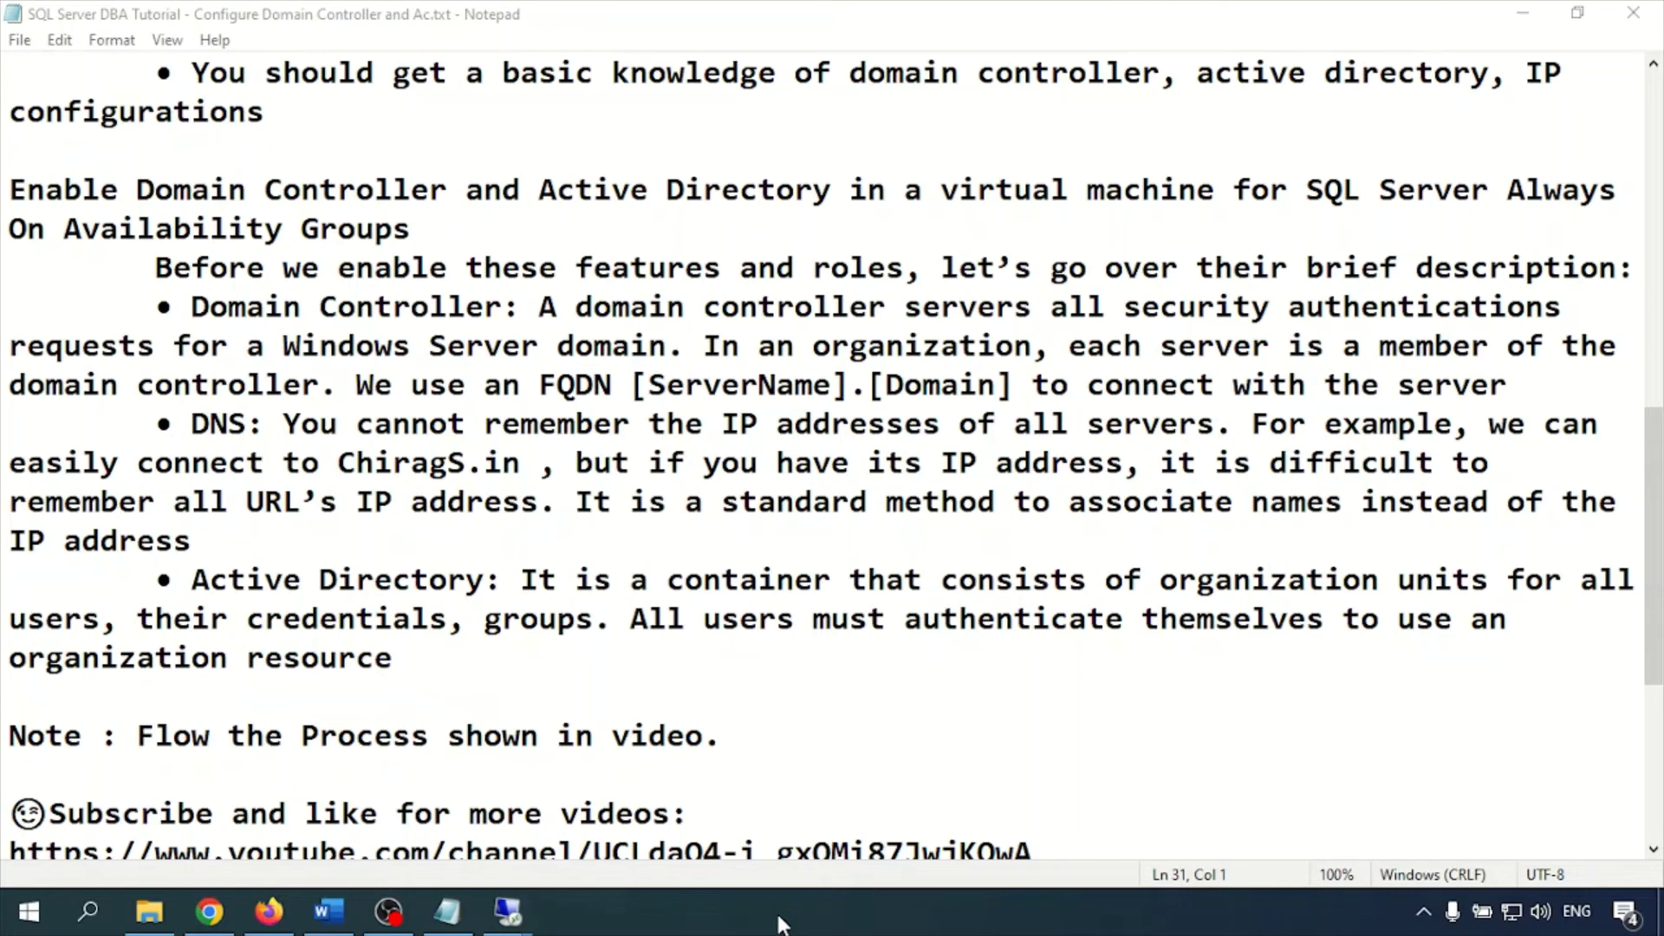
Switch to the 10.93.253.5 Remote Desktop session showing Server Manager
mouse_move(512, 914)
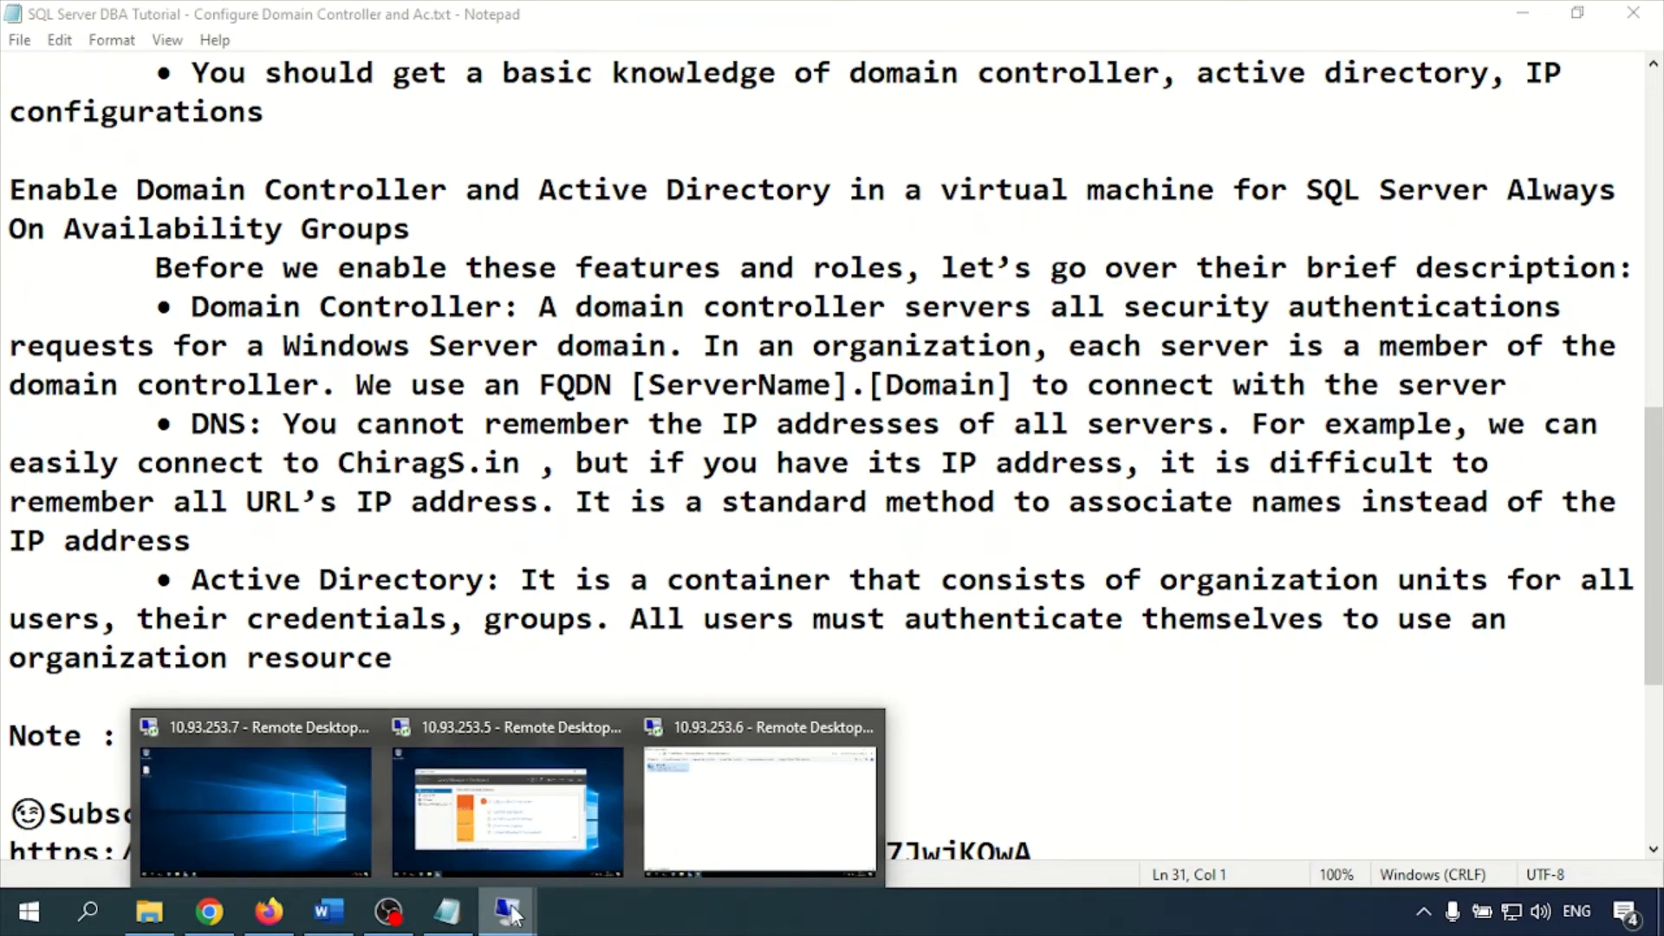
left_click(482, 824)
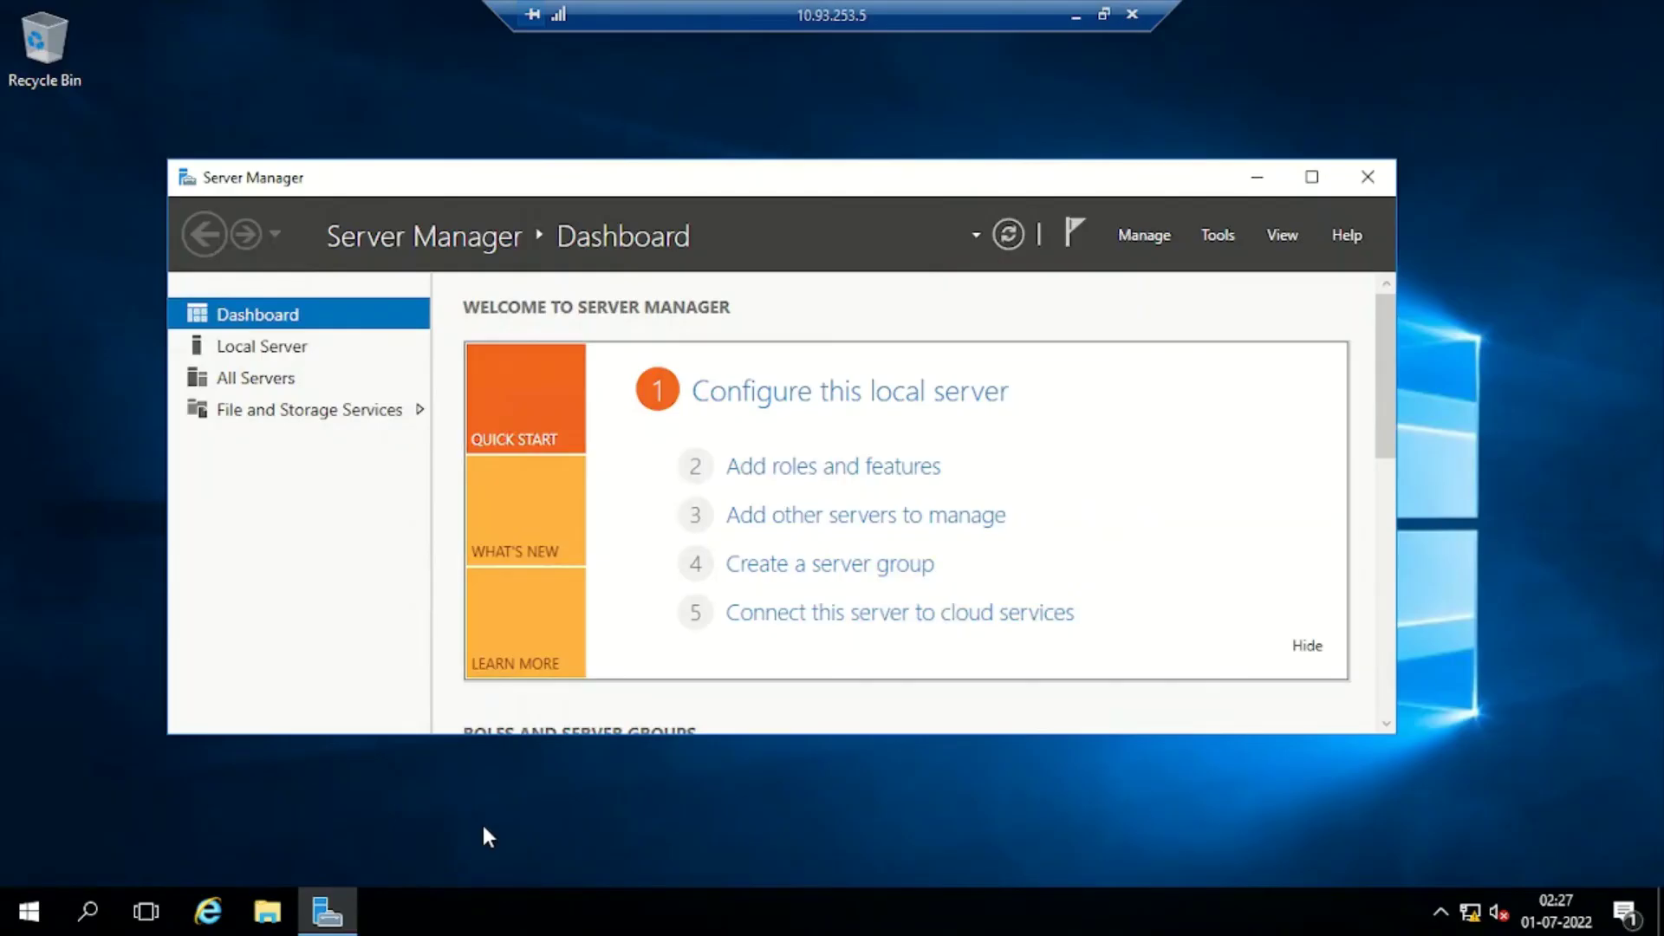
Open an administrator Command Prompt and run ipconfig
key("super+r")
key("Return")
type("ipconfig")
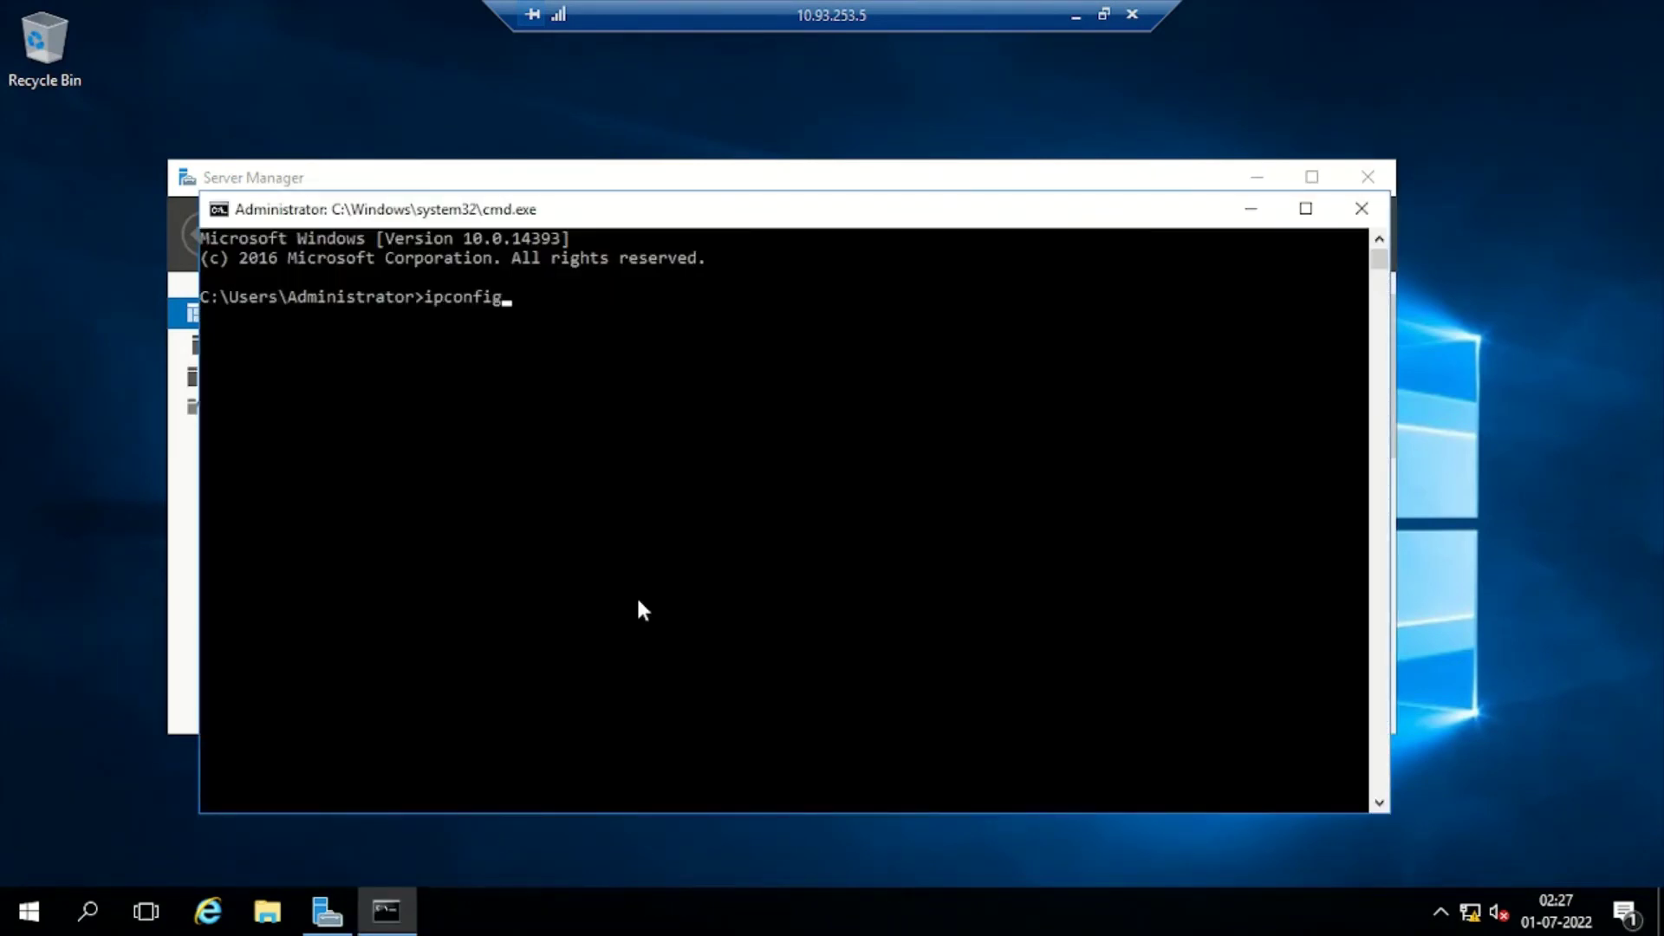
key("Return")
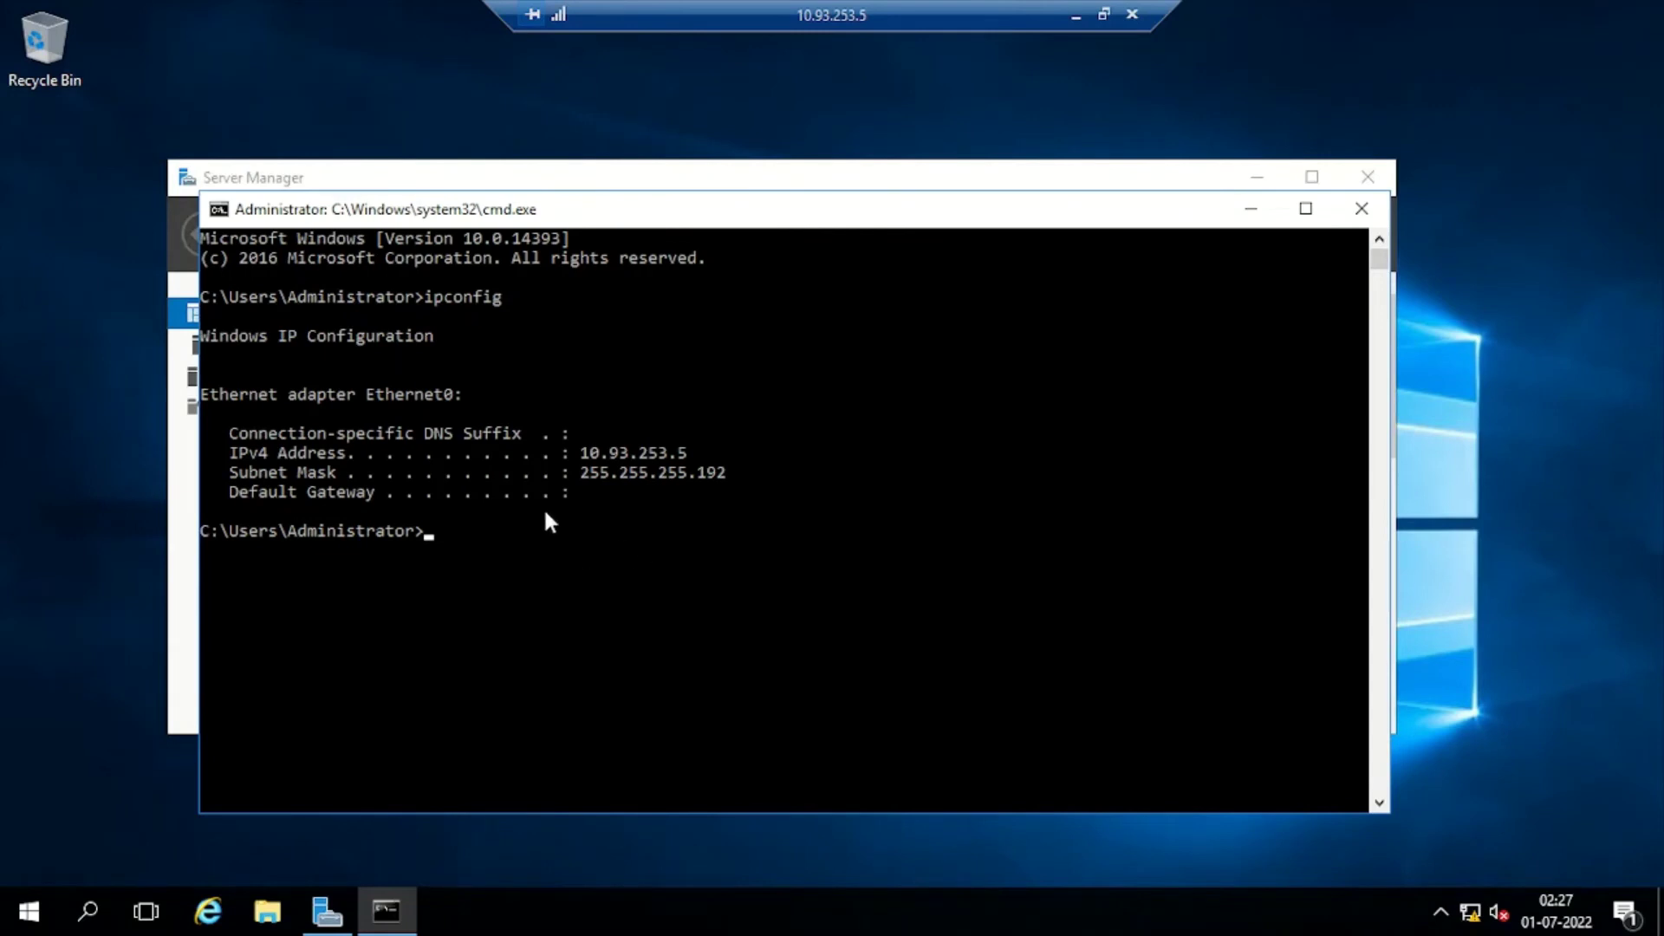
Run ipconfig /all and highlight the DNS server address 10.93.253.7
key("Up")
type("/a")
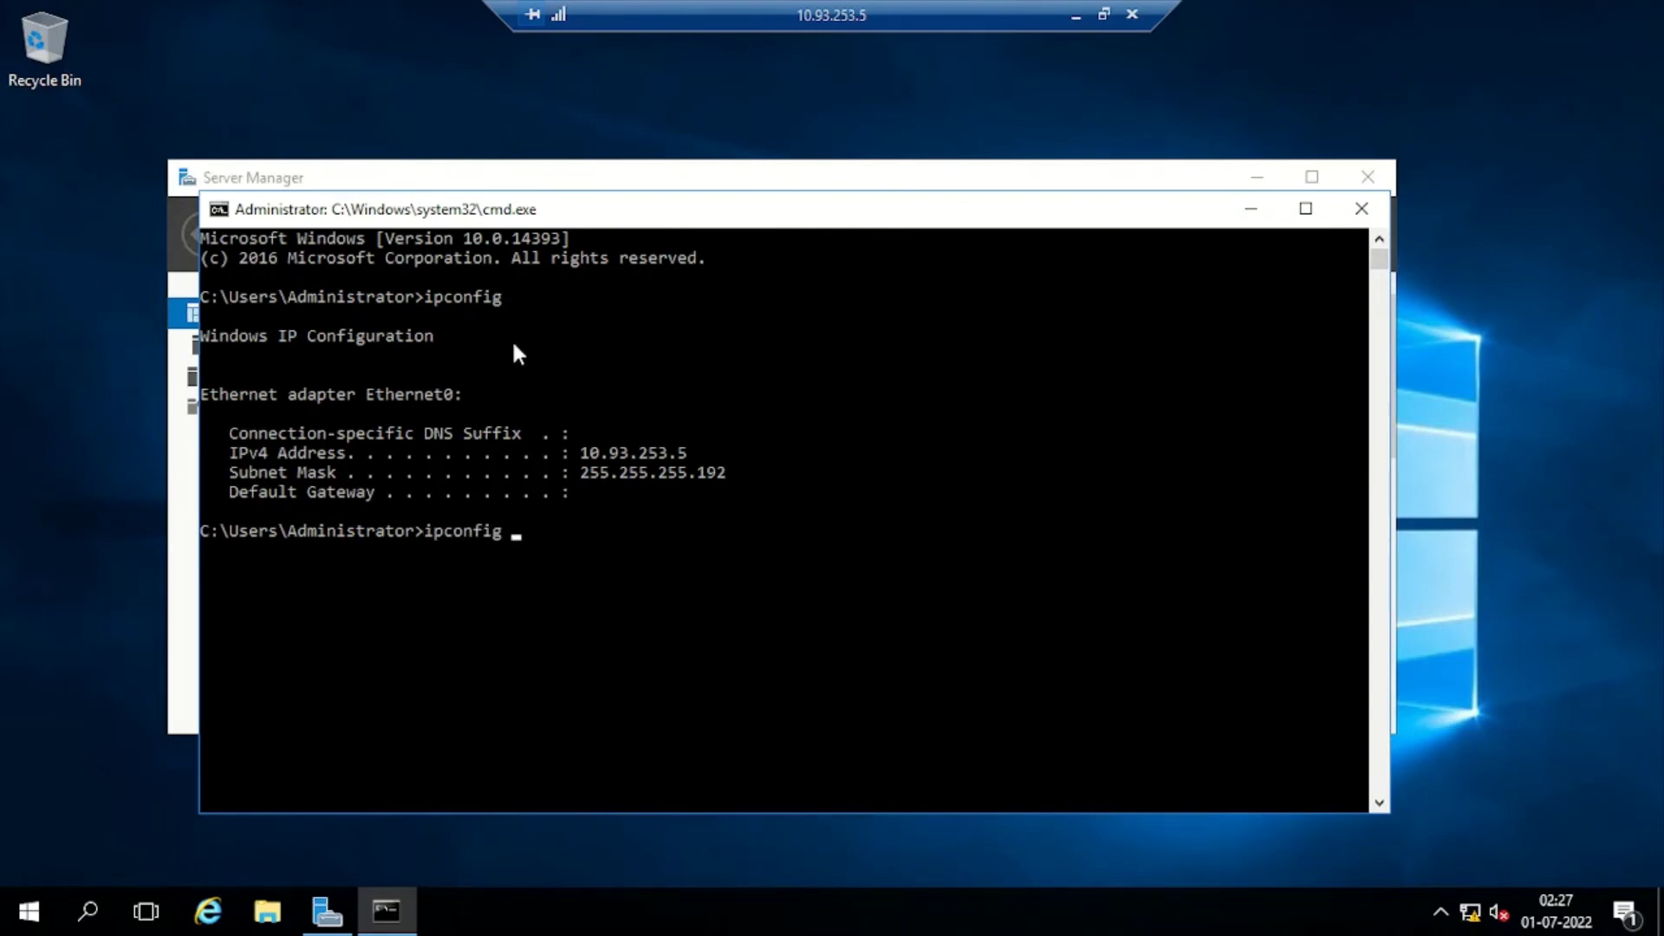
type("ll")
key("Return")
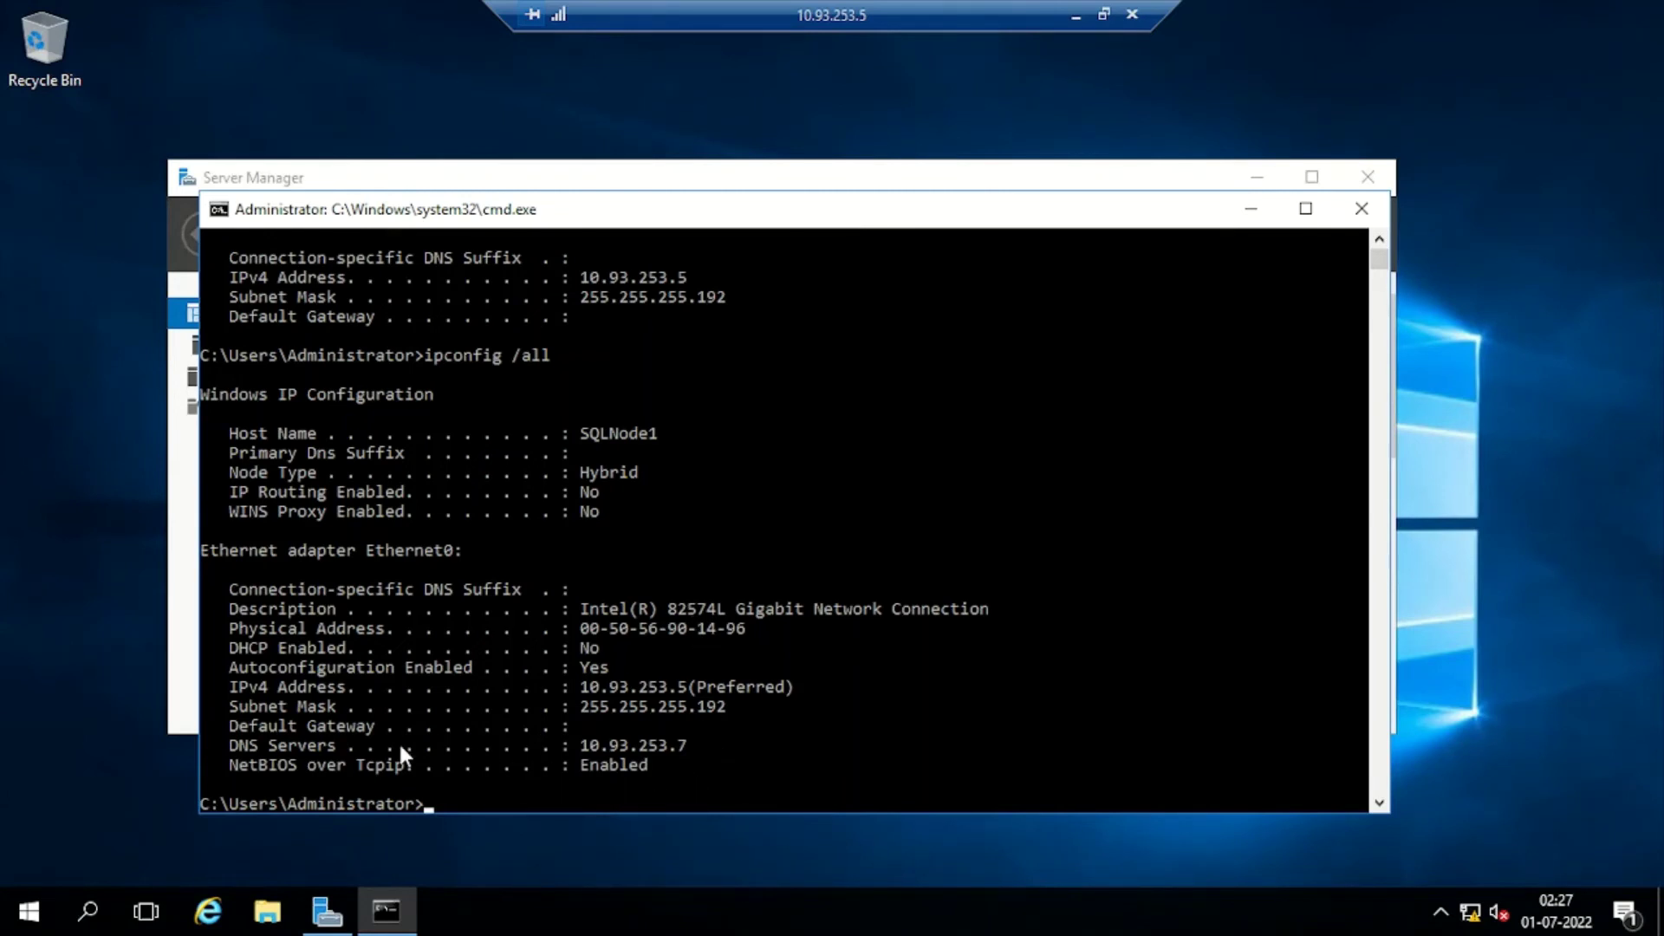
left_click_drag(234, 743, 687, 747)
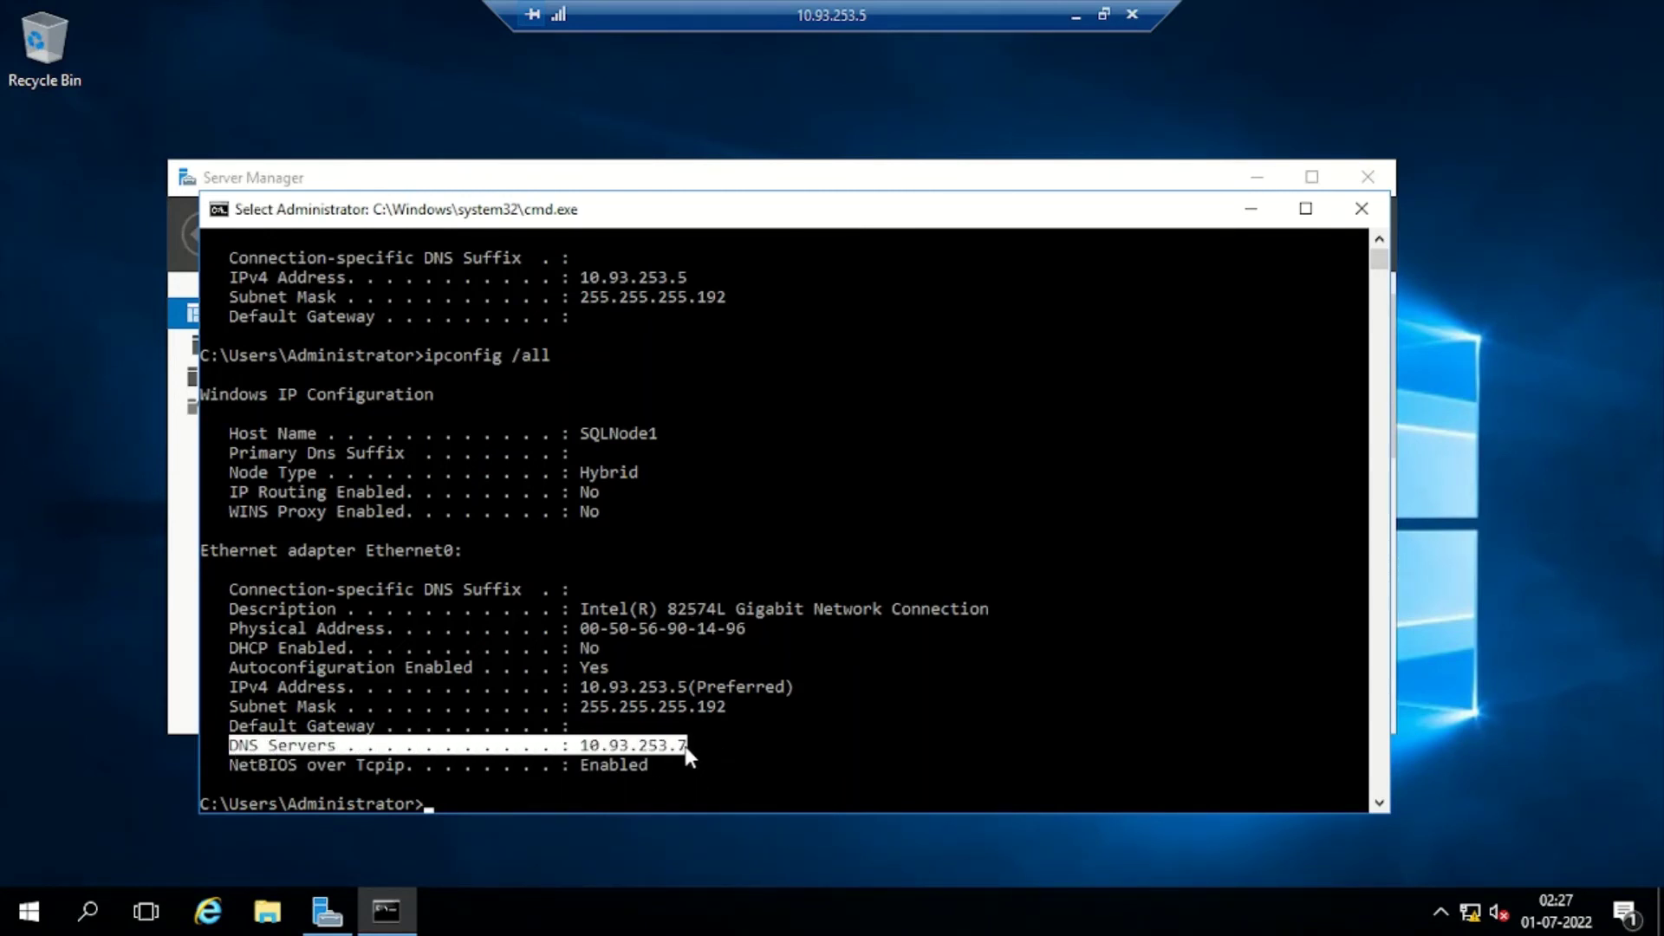
left_click(652, 745)
left_click_drag(589, 747, 684, 751)
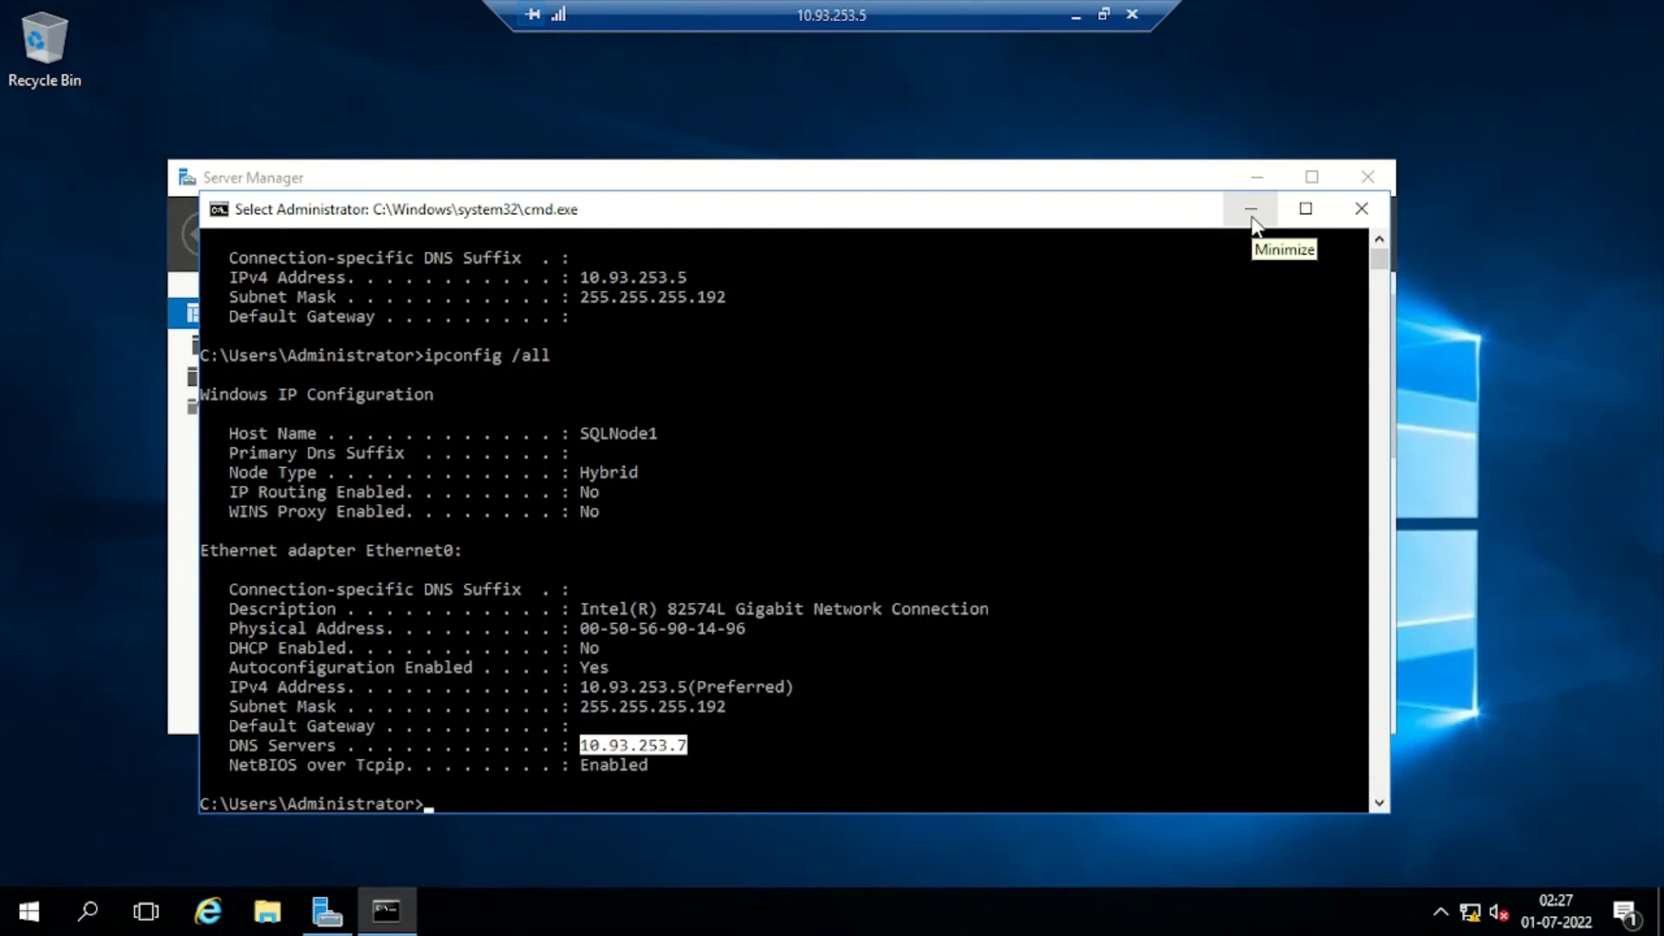
Launch Computer Management from the taskbar list, then bring Server Manager forward maximized
right_click(30, 923)
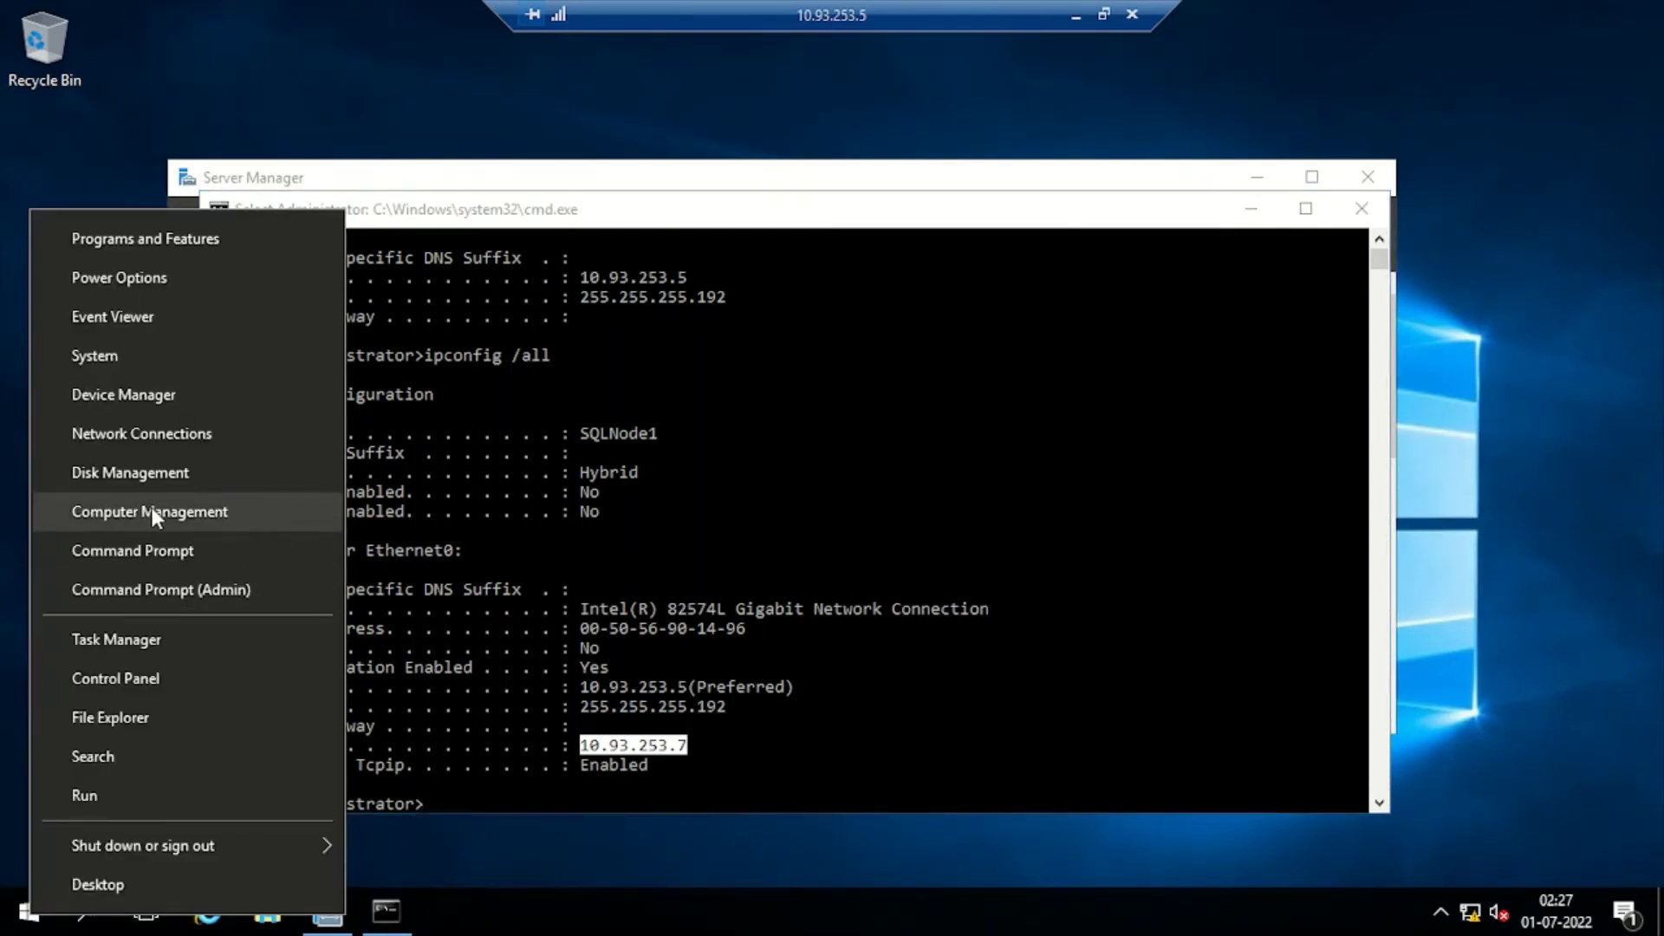
left_click(152, 511)
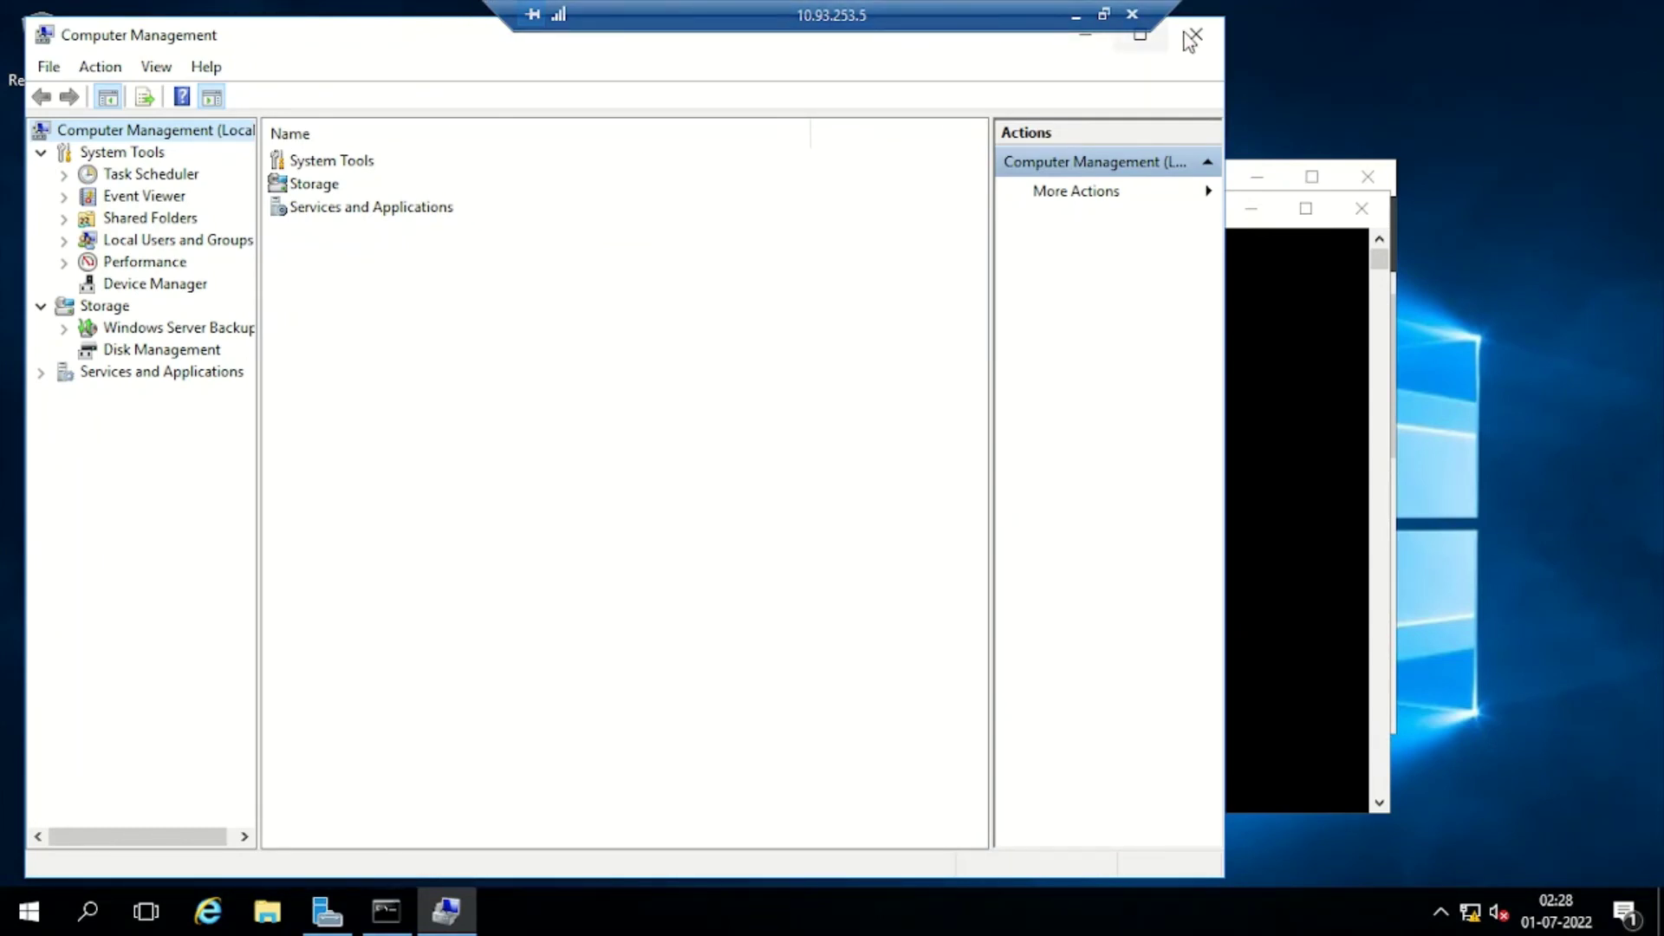
left_click(1086, 45)
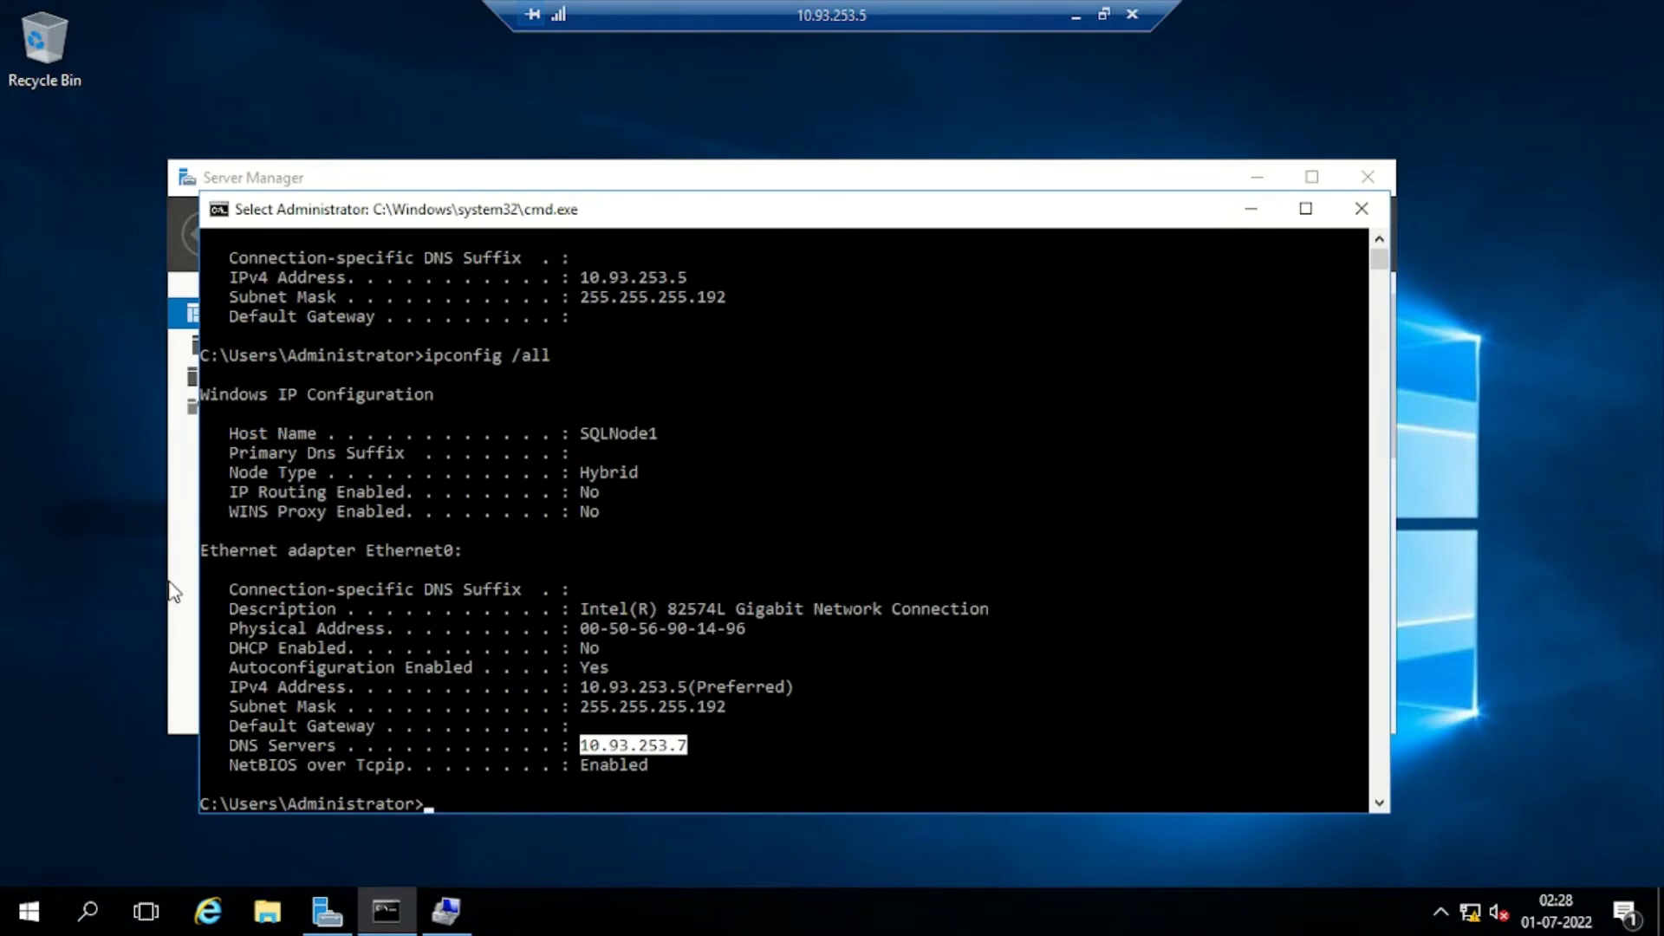
left_click(182, 596)
left_click(1309, 178)
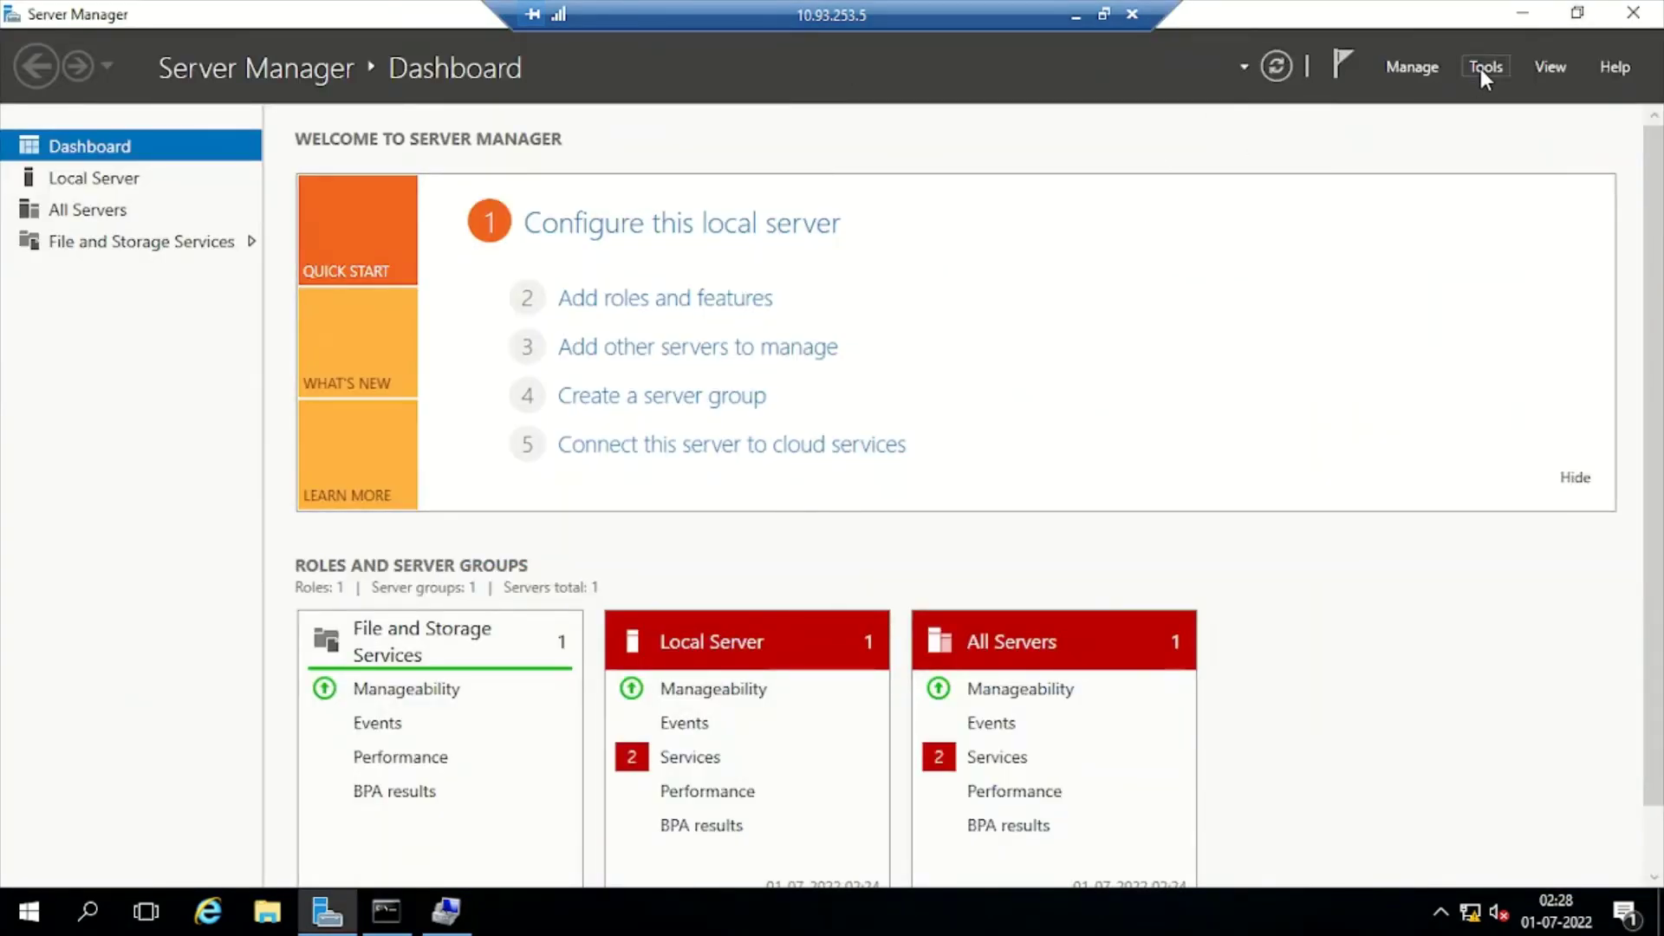
Open Computer Management from Tools and show the Administrators group properties under Local Users and Groups
left_click(1481, 69)
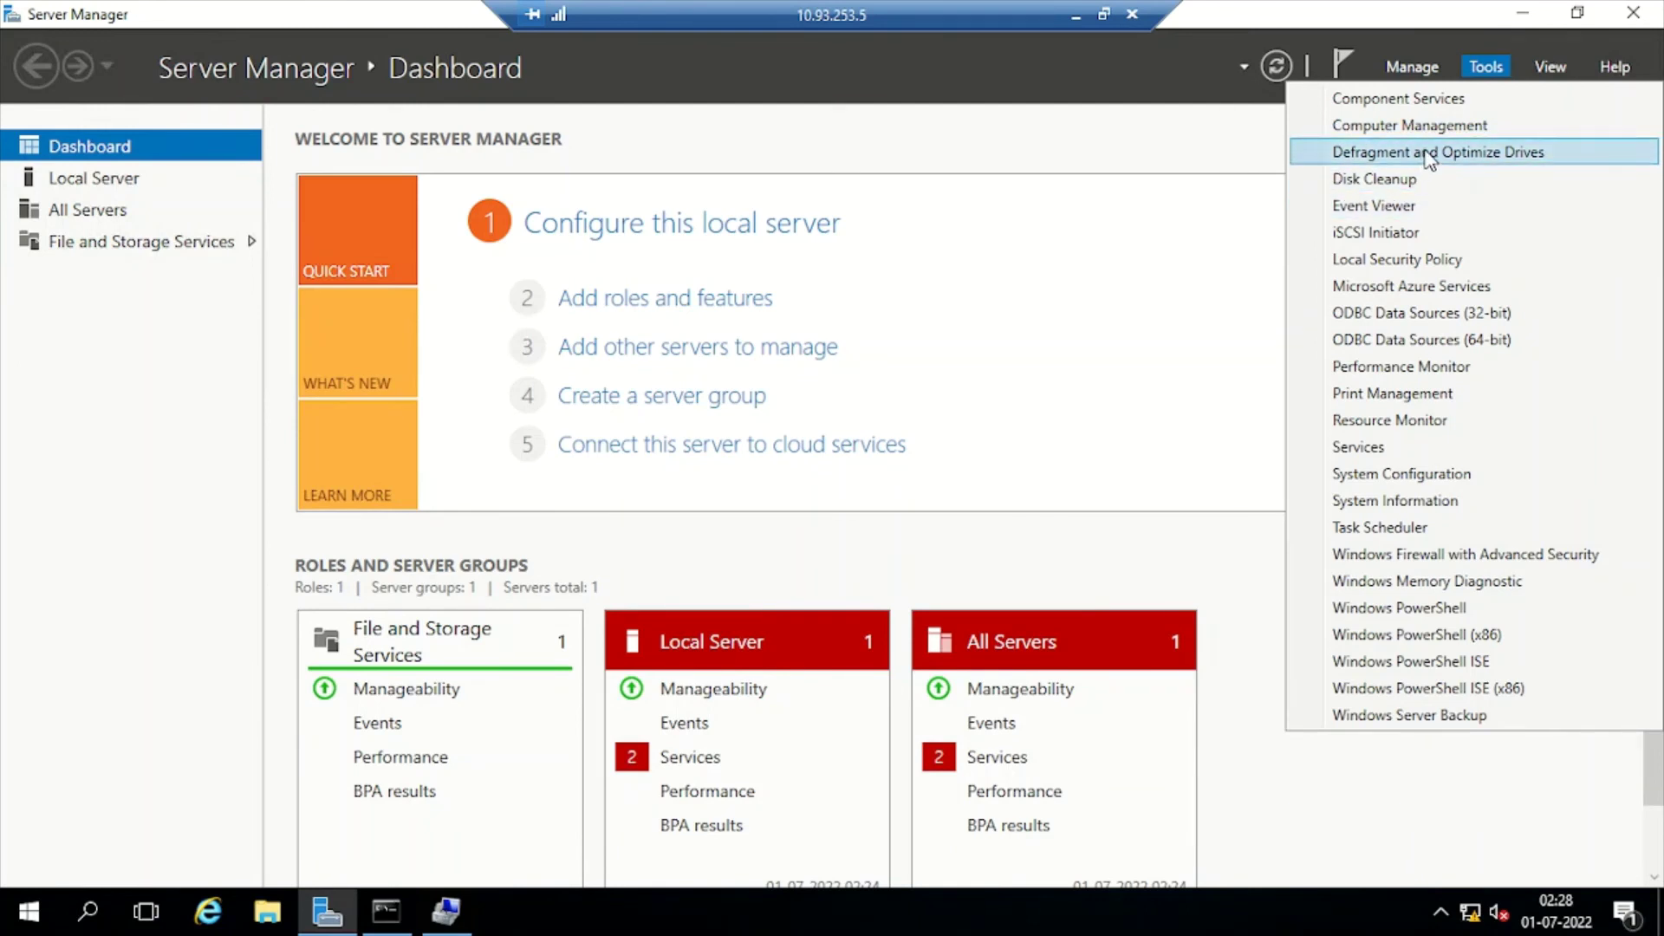
left_click(1439, 126)
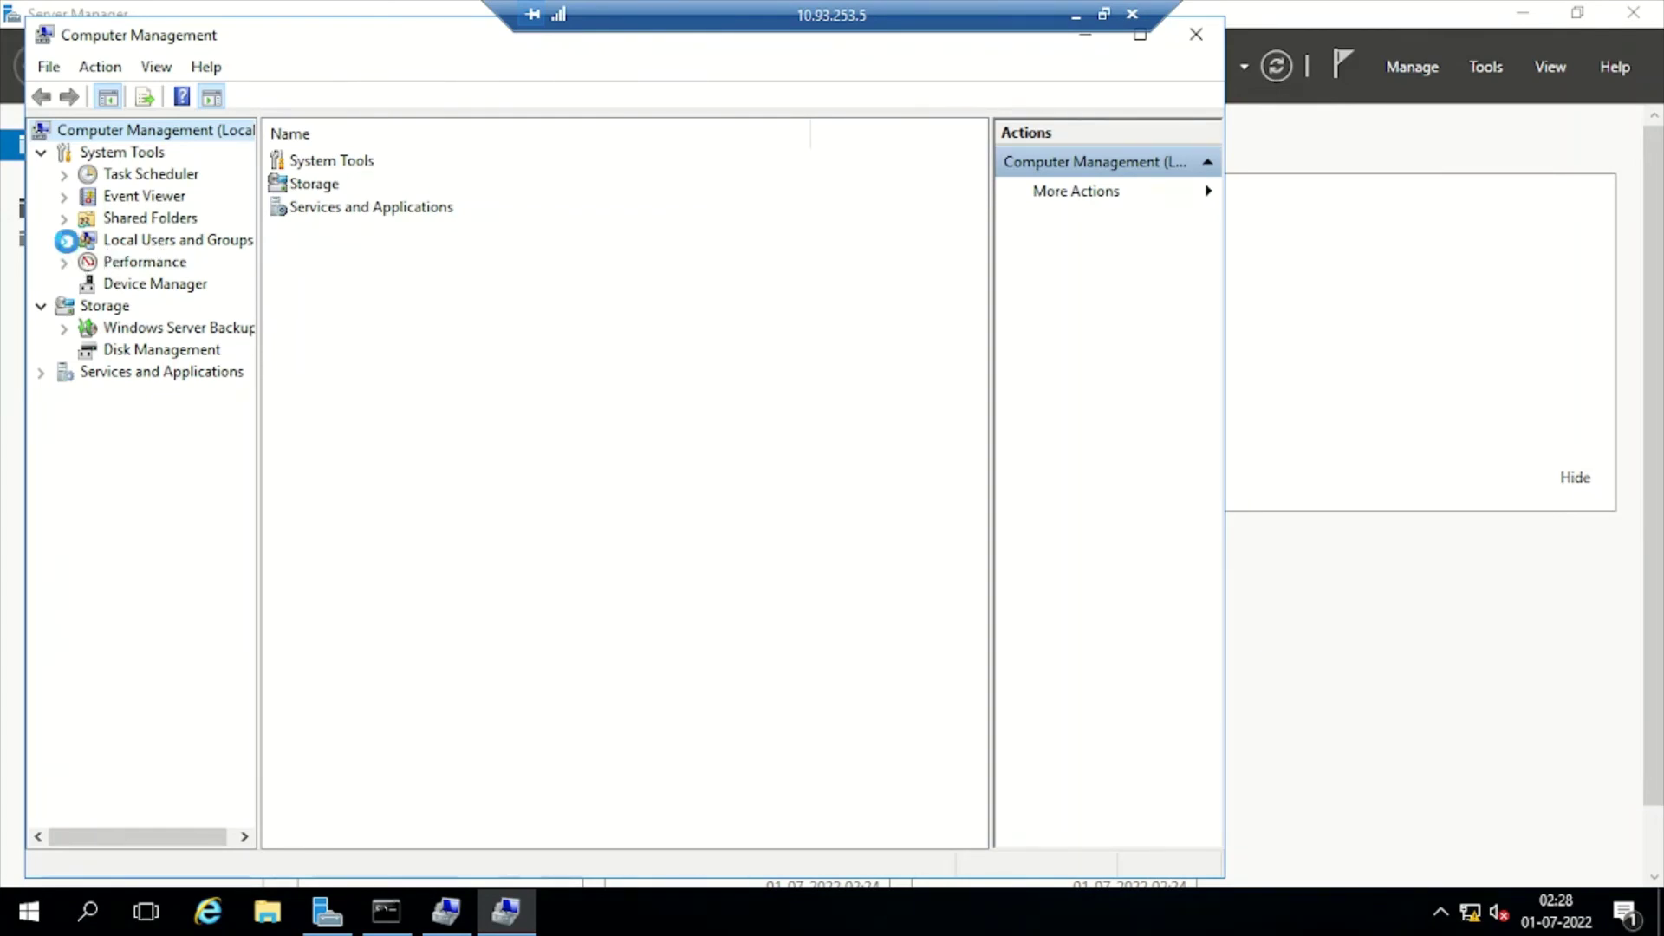
left_click(63, 240)
left_click(147, 290)
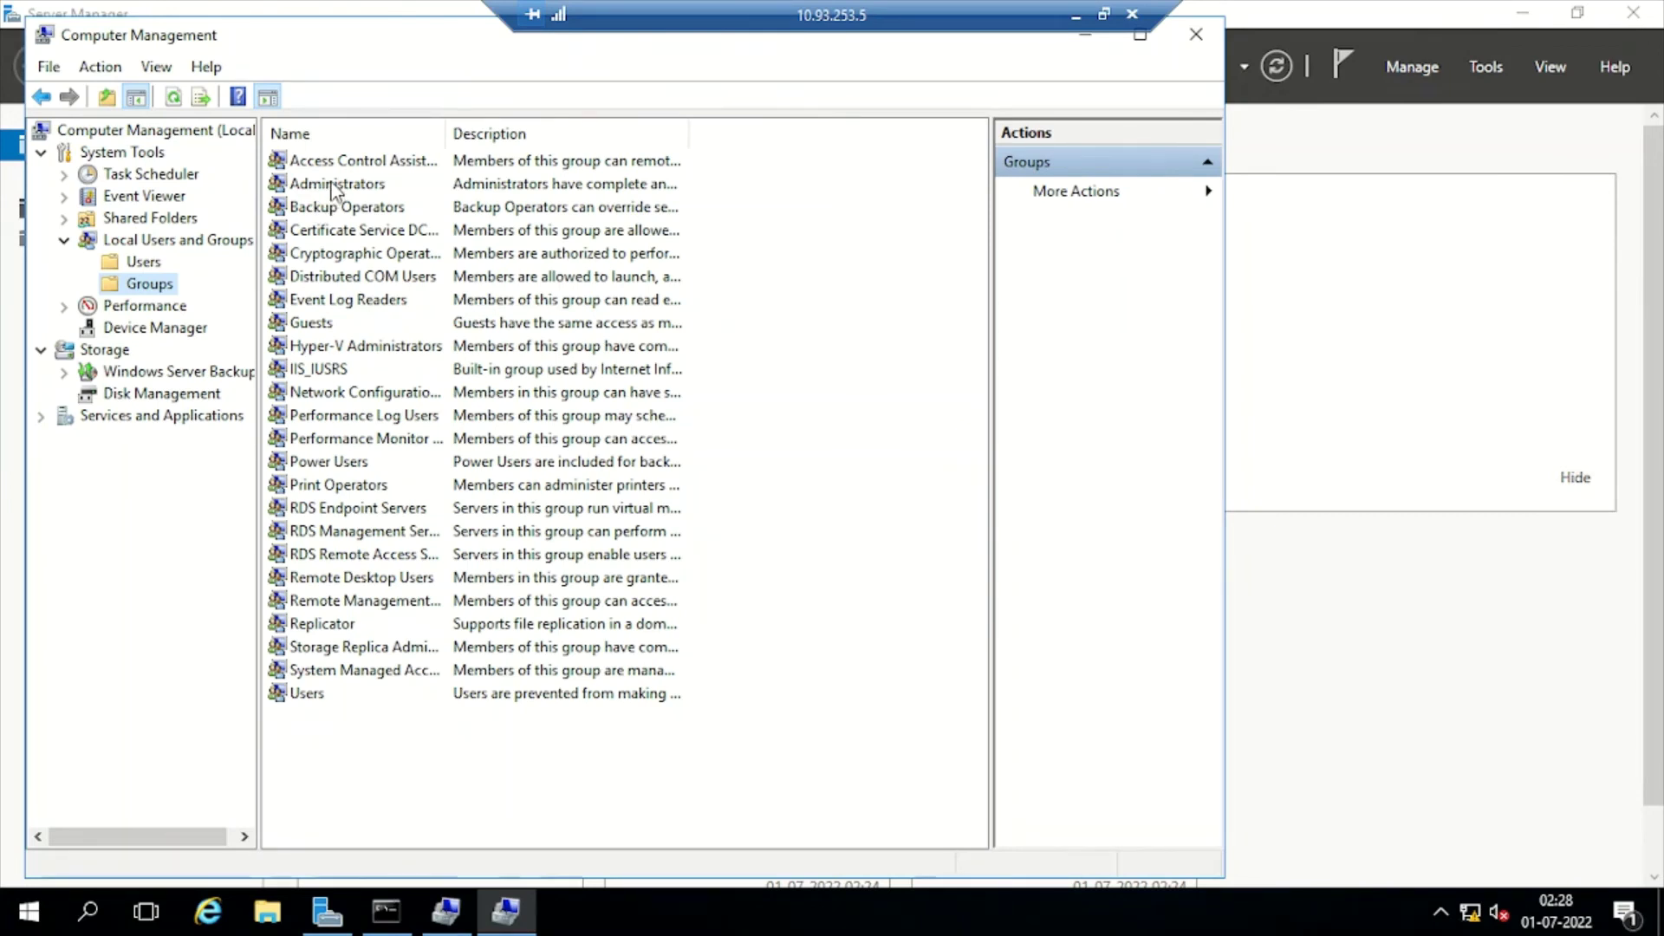
double_click(333, 185)
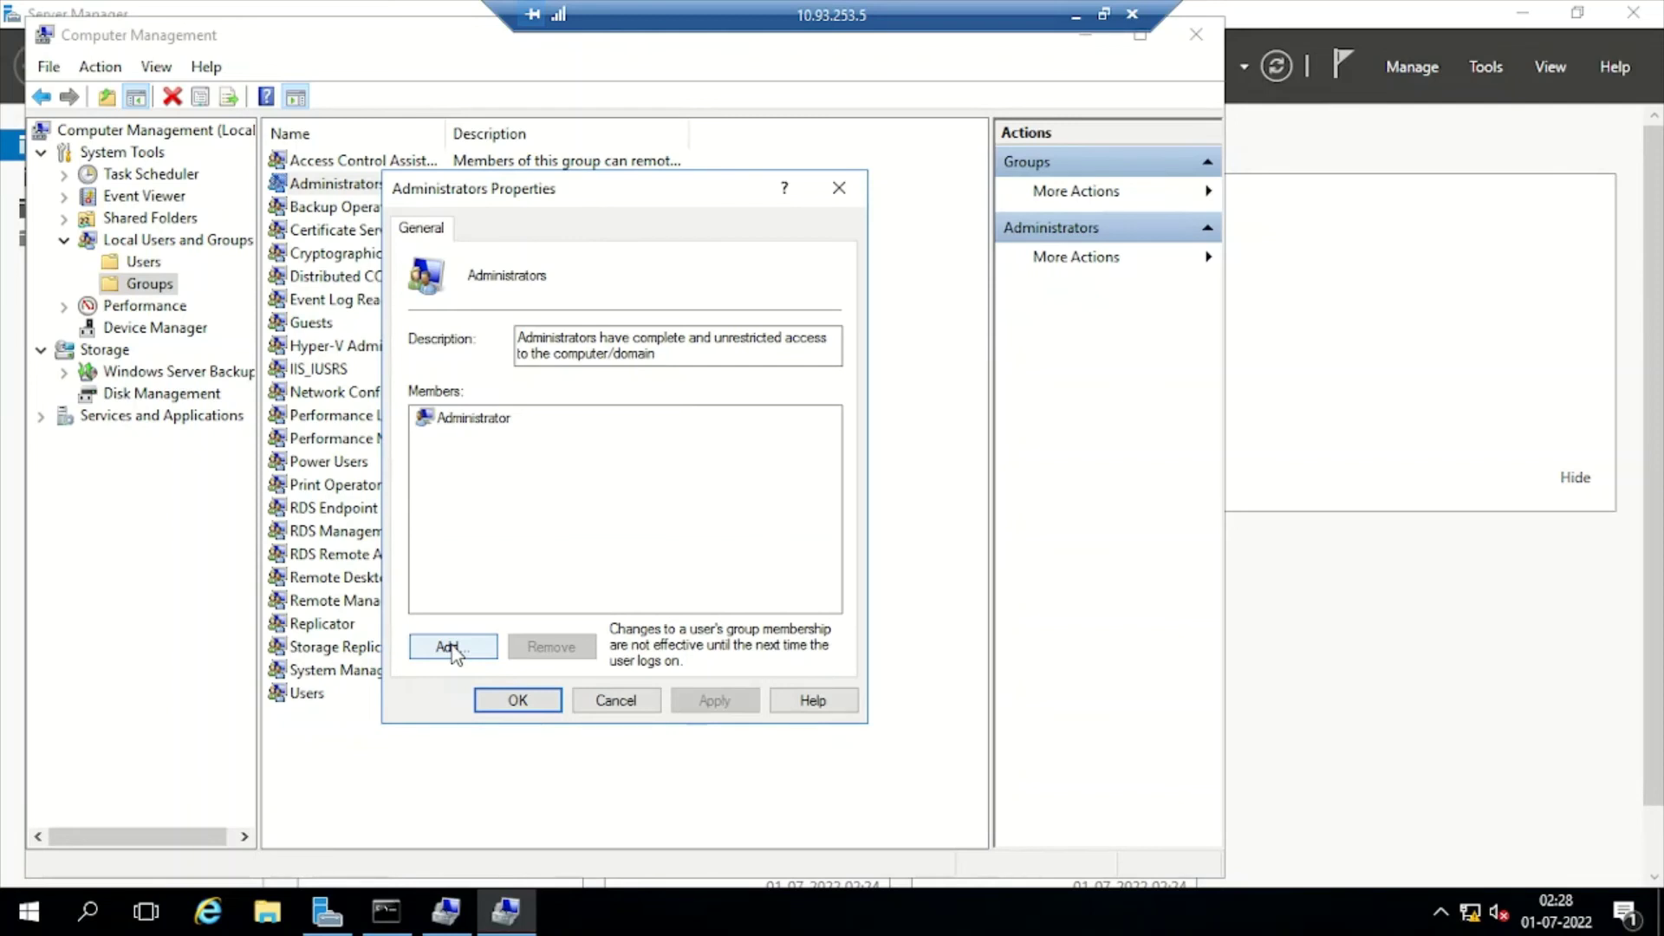
List all available local users and groups with Advanced search and Find Now, and browse them
left_click(447, 648)
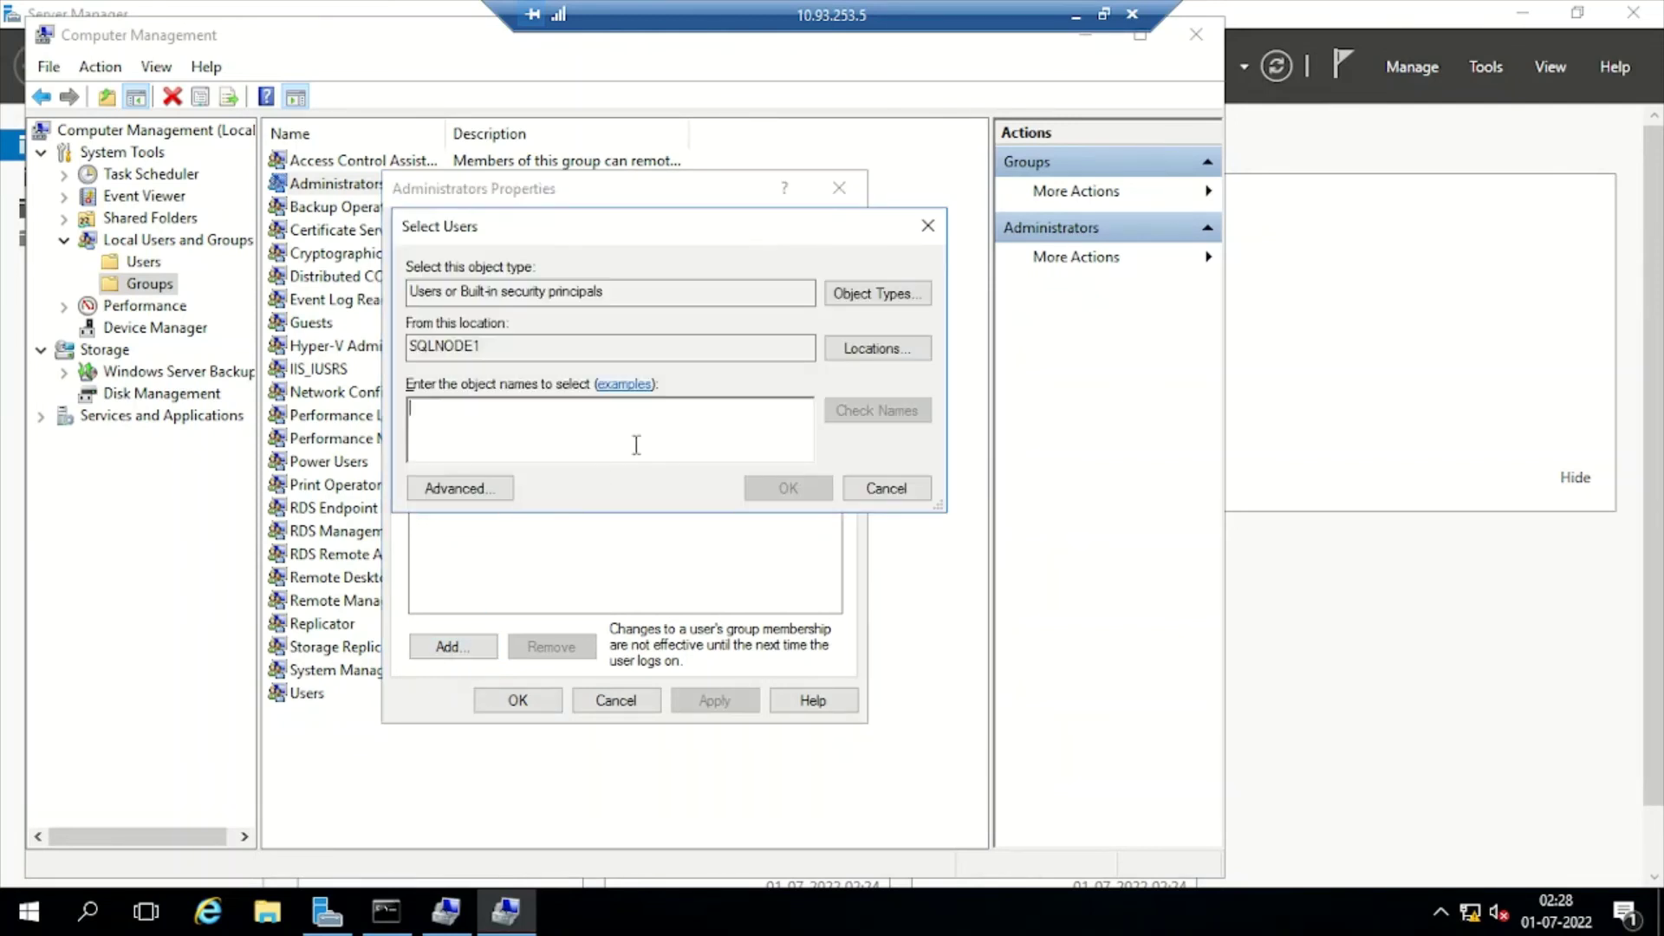
left_click(448, 488)
left_click(966, 421)
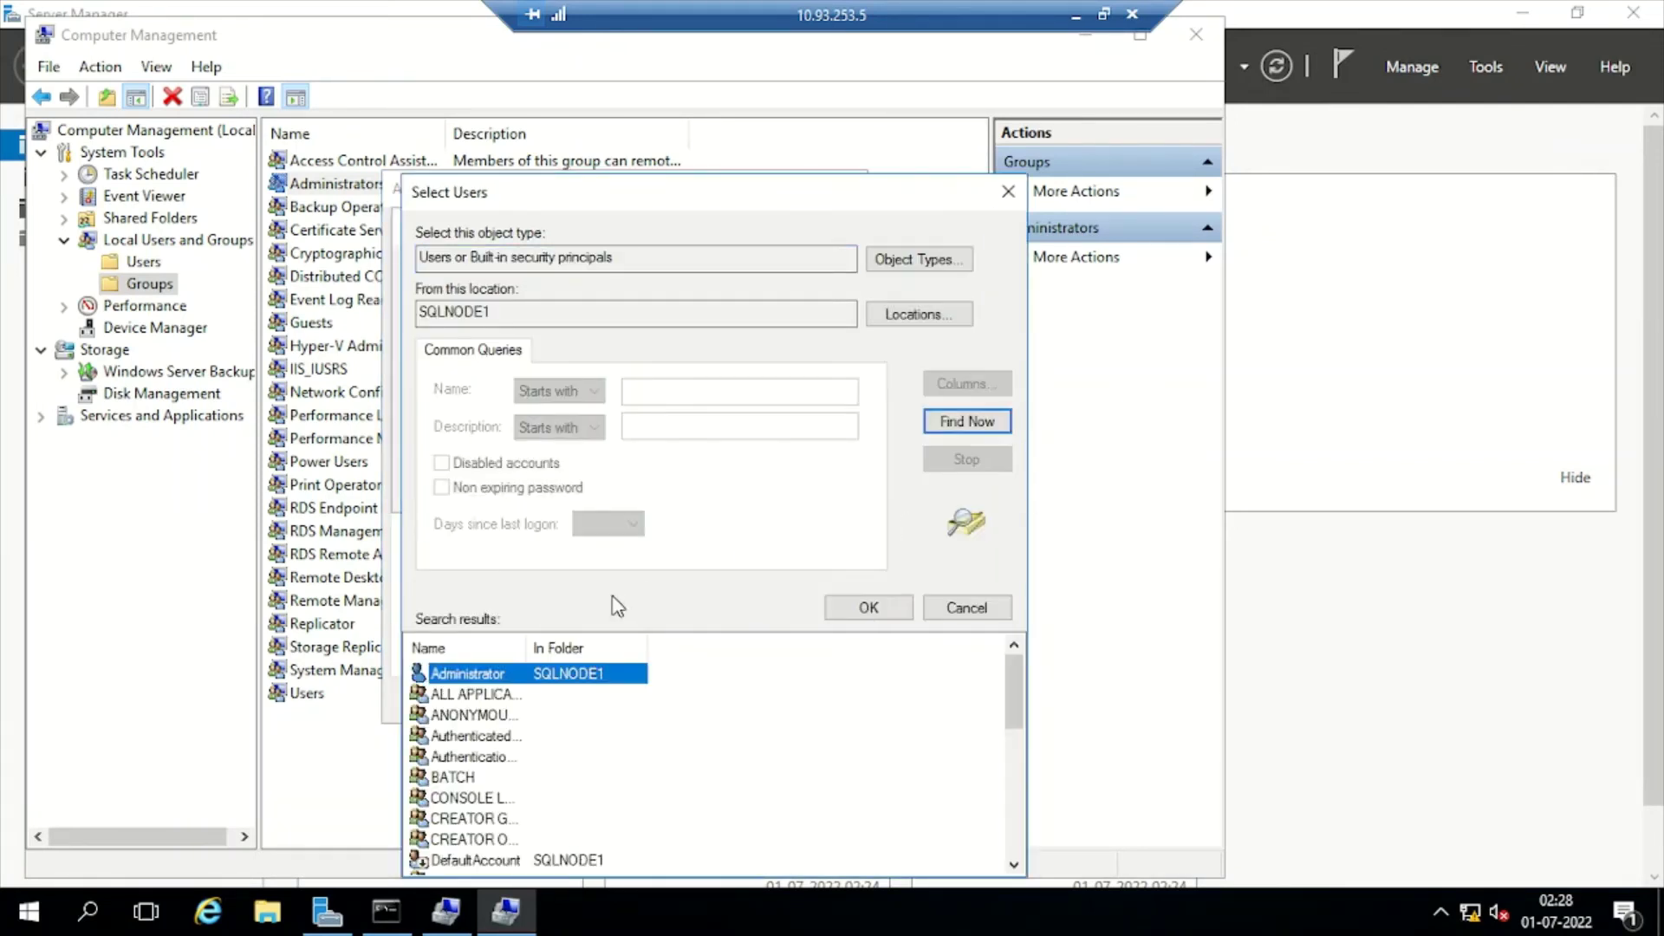
scroll(527, 716, "down", 6)
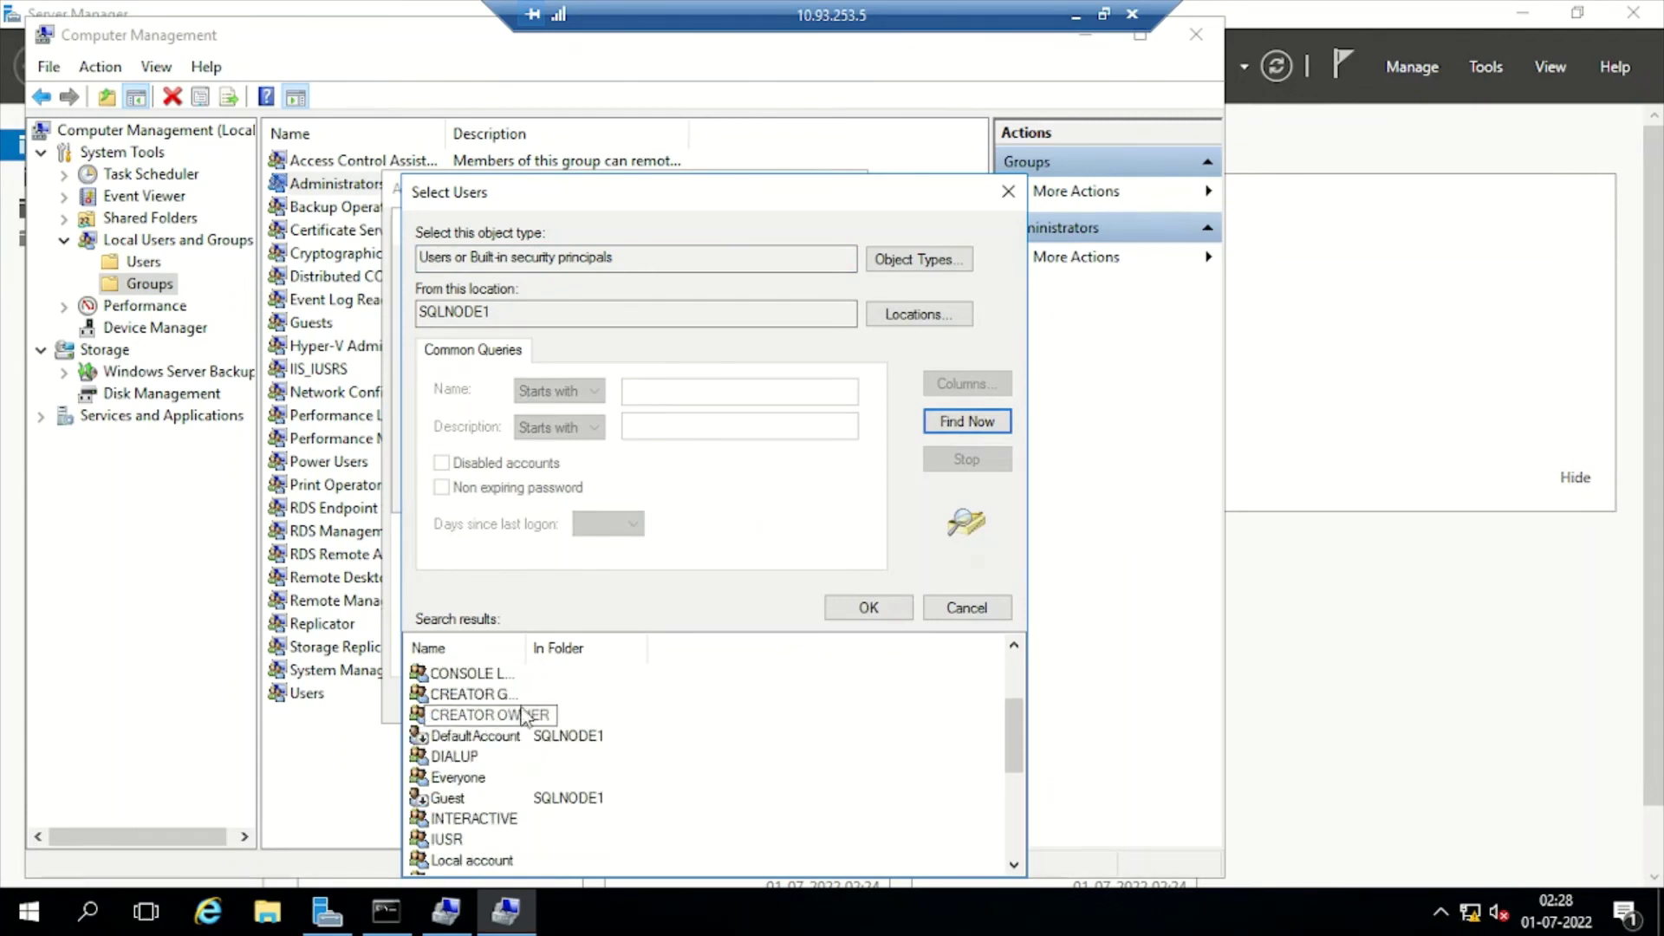
scroll(565, 717, "up", 6)
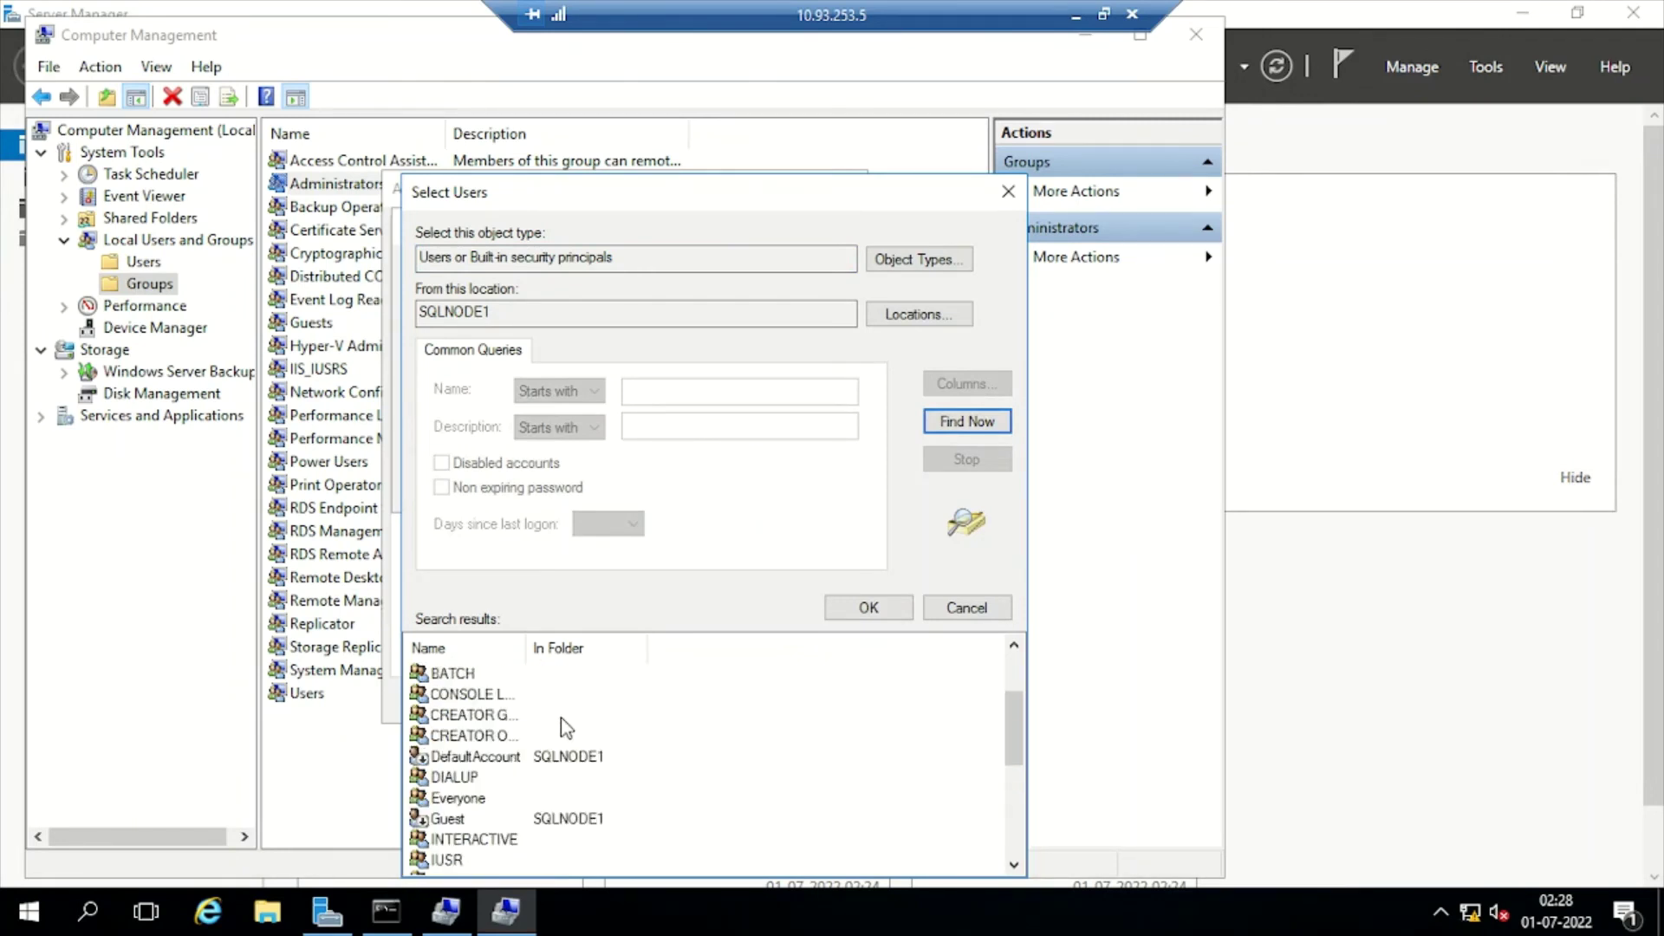
double_click(525, 648)
scroll(566, 732, "down", 2)
scroll(566, 737, "down", 1)
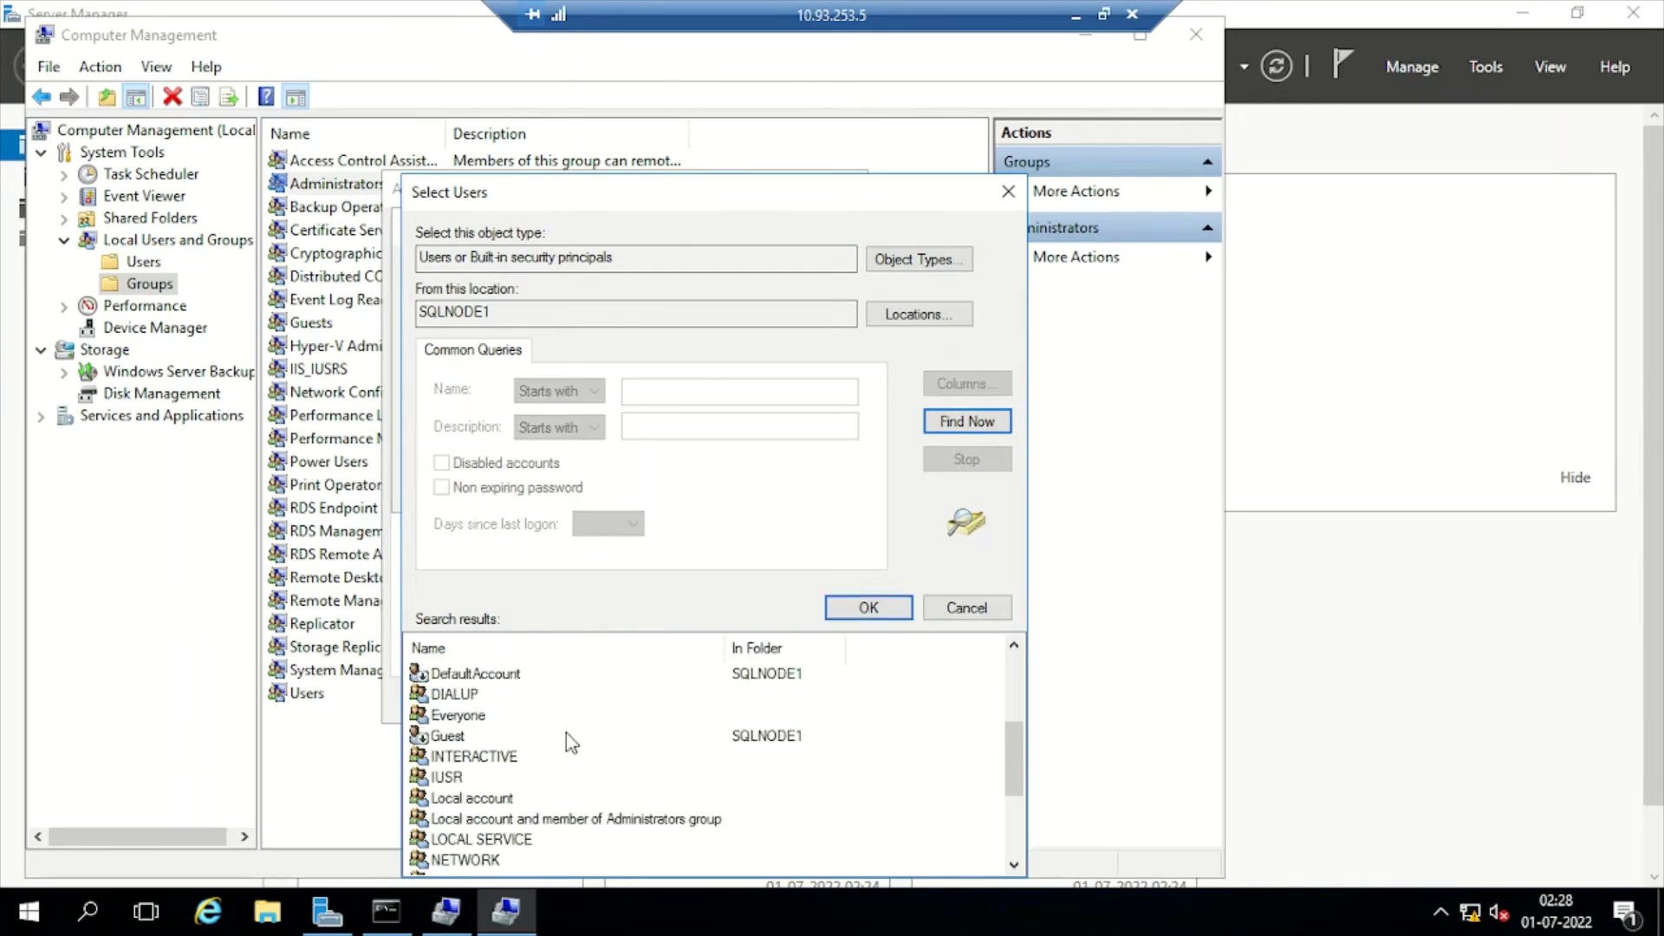
scroll(565, 737, "down", 2)
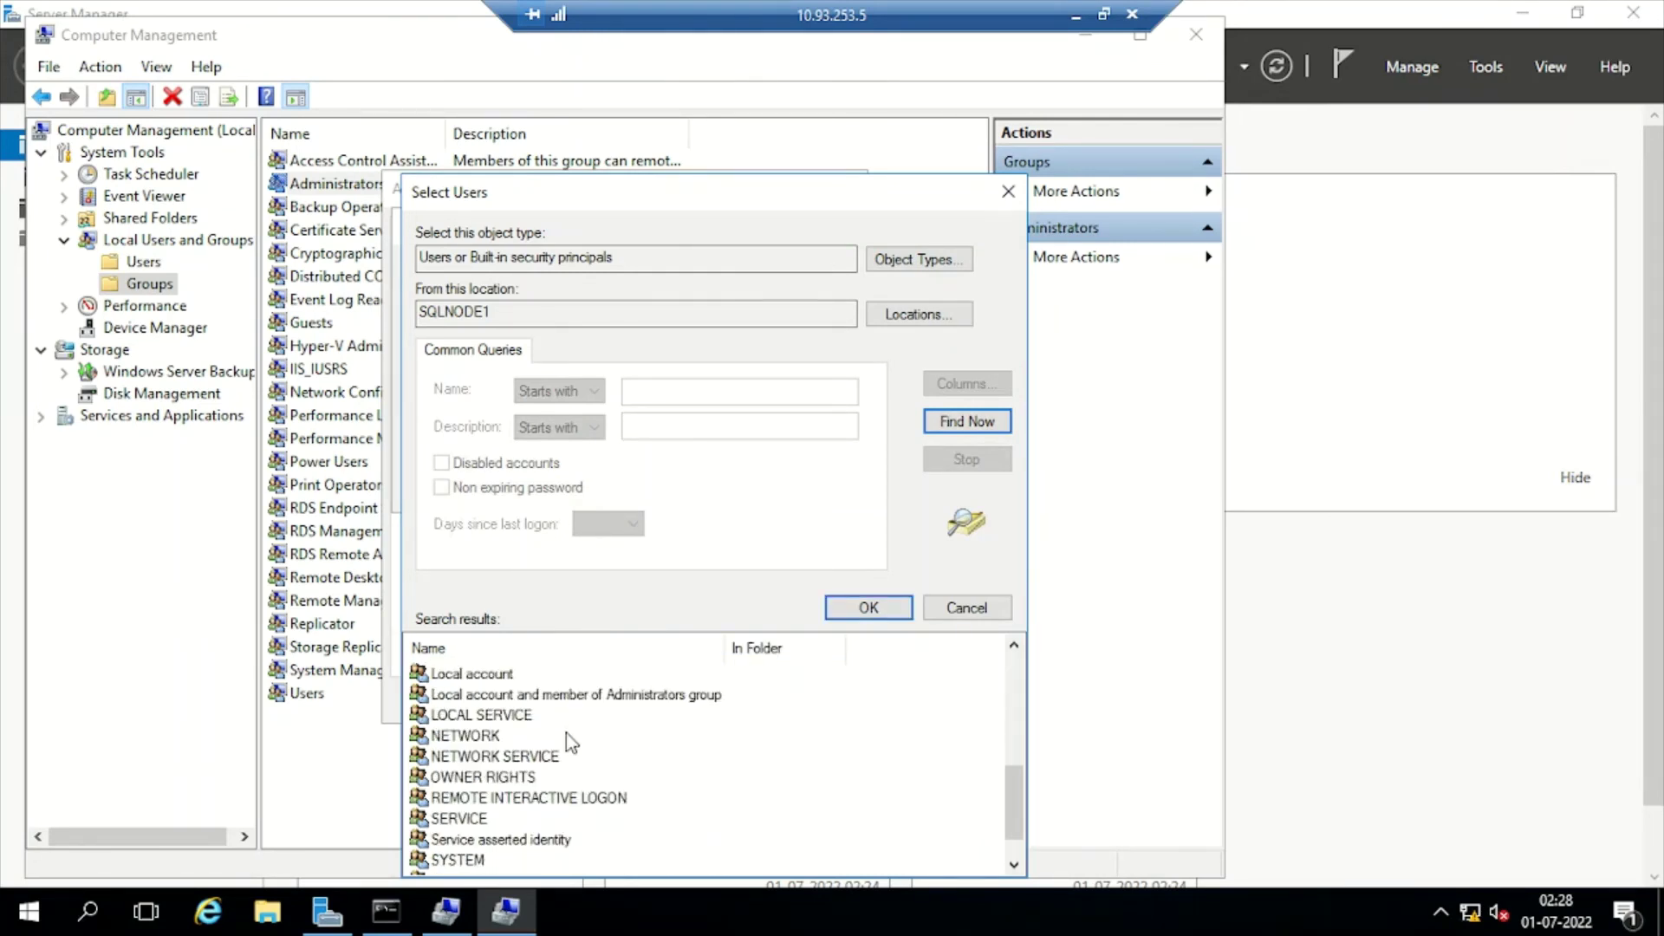
scroll(566, 731, "up", 5)
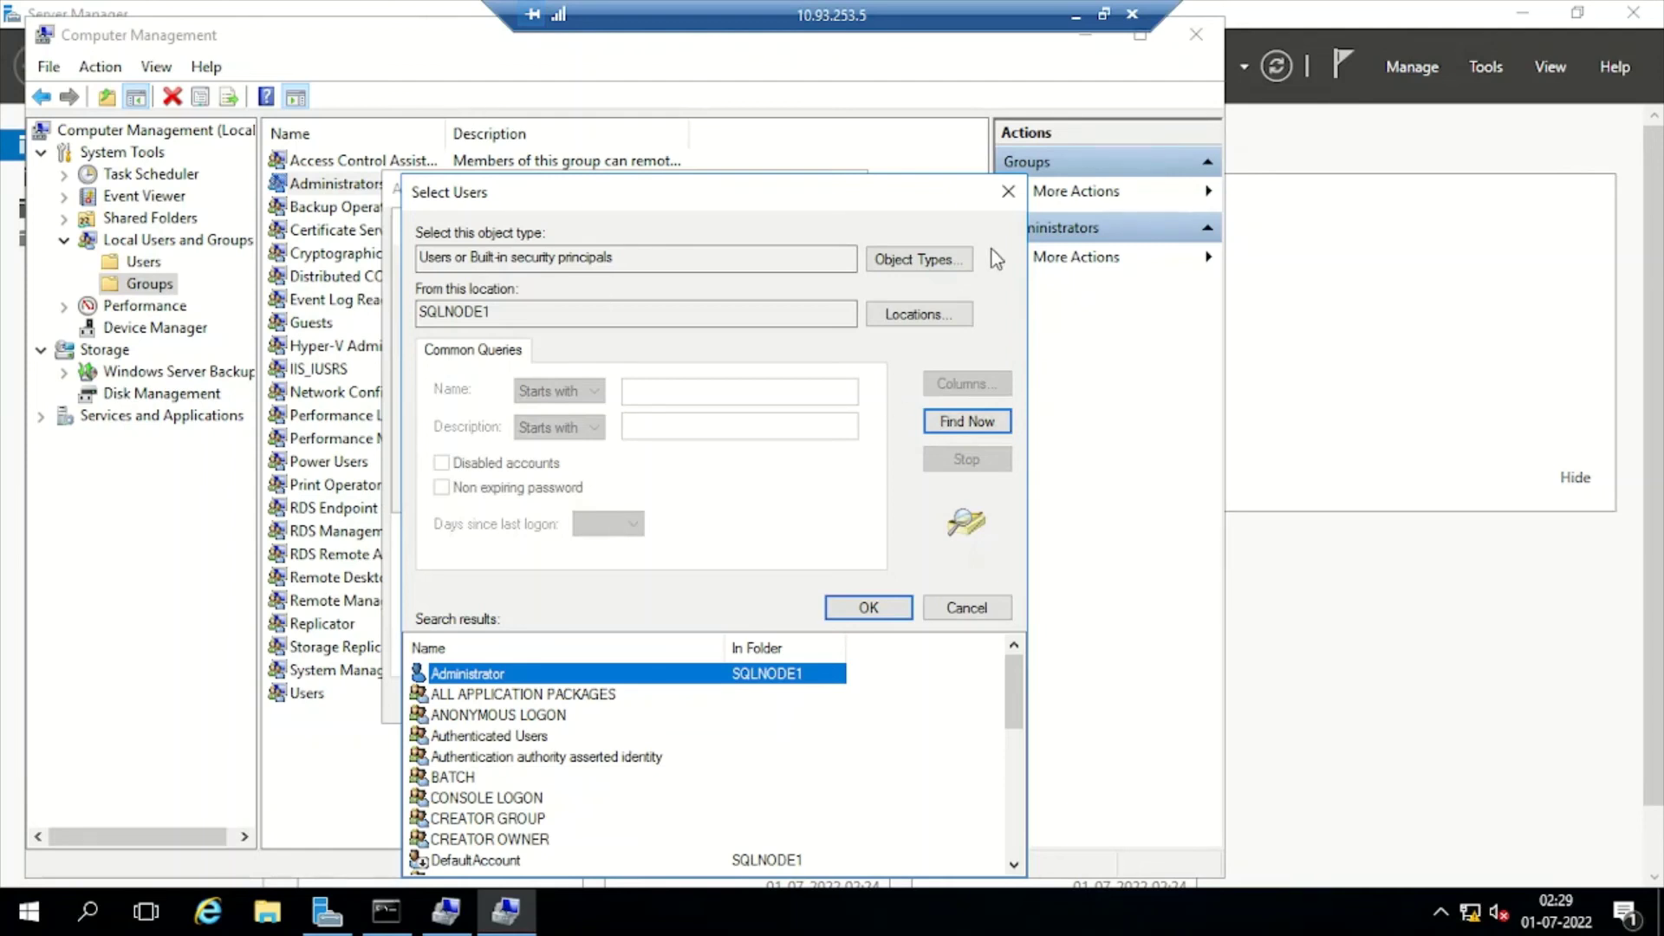
Close the search dialogs, the Administrators properties and Computer Management
left_click(1007, 191)
left_click(927, 225)
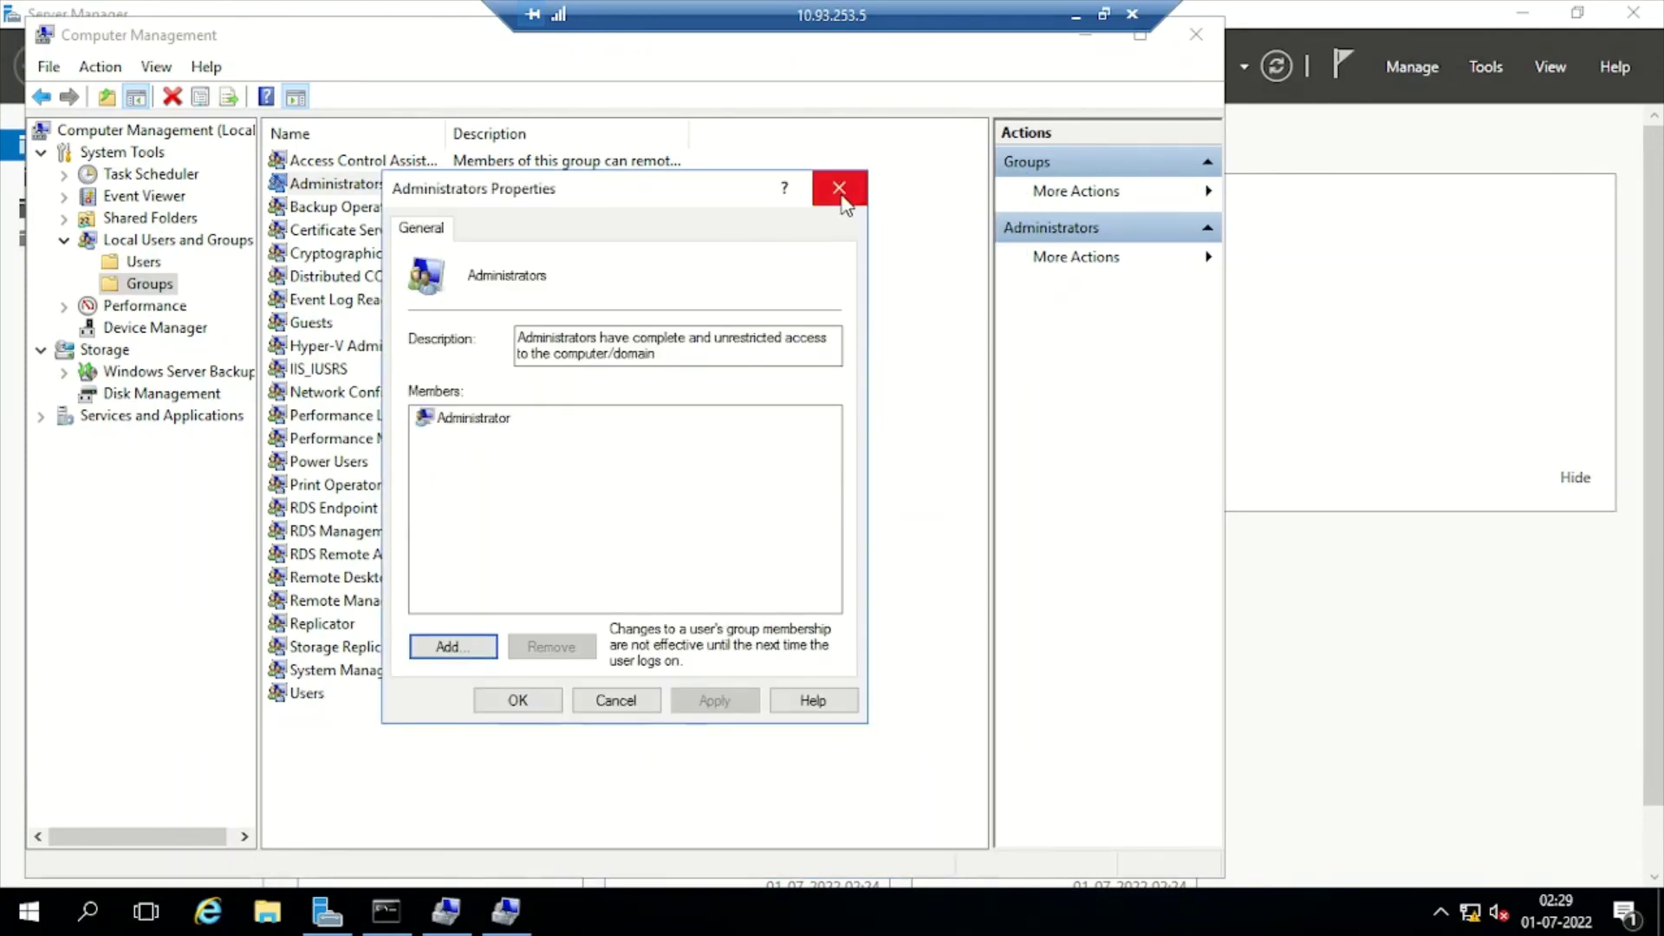
left_click(839, 189)
left_click(1196, 35)
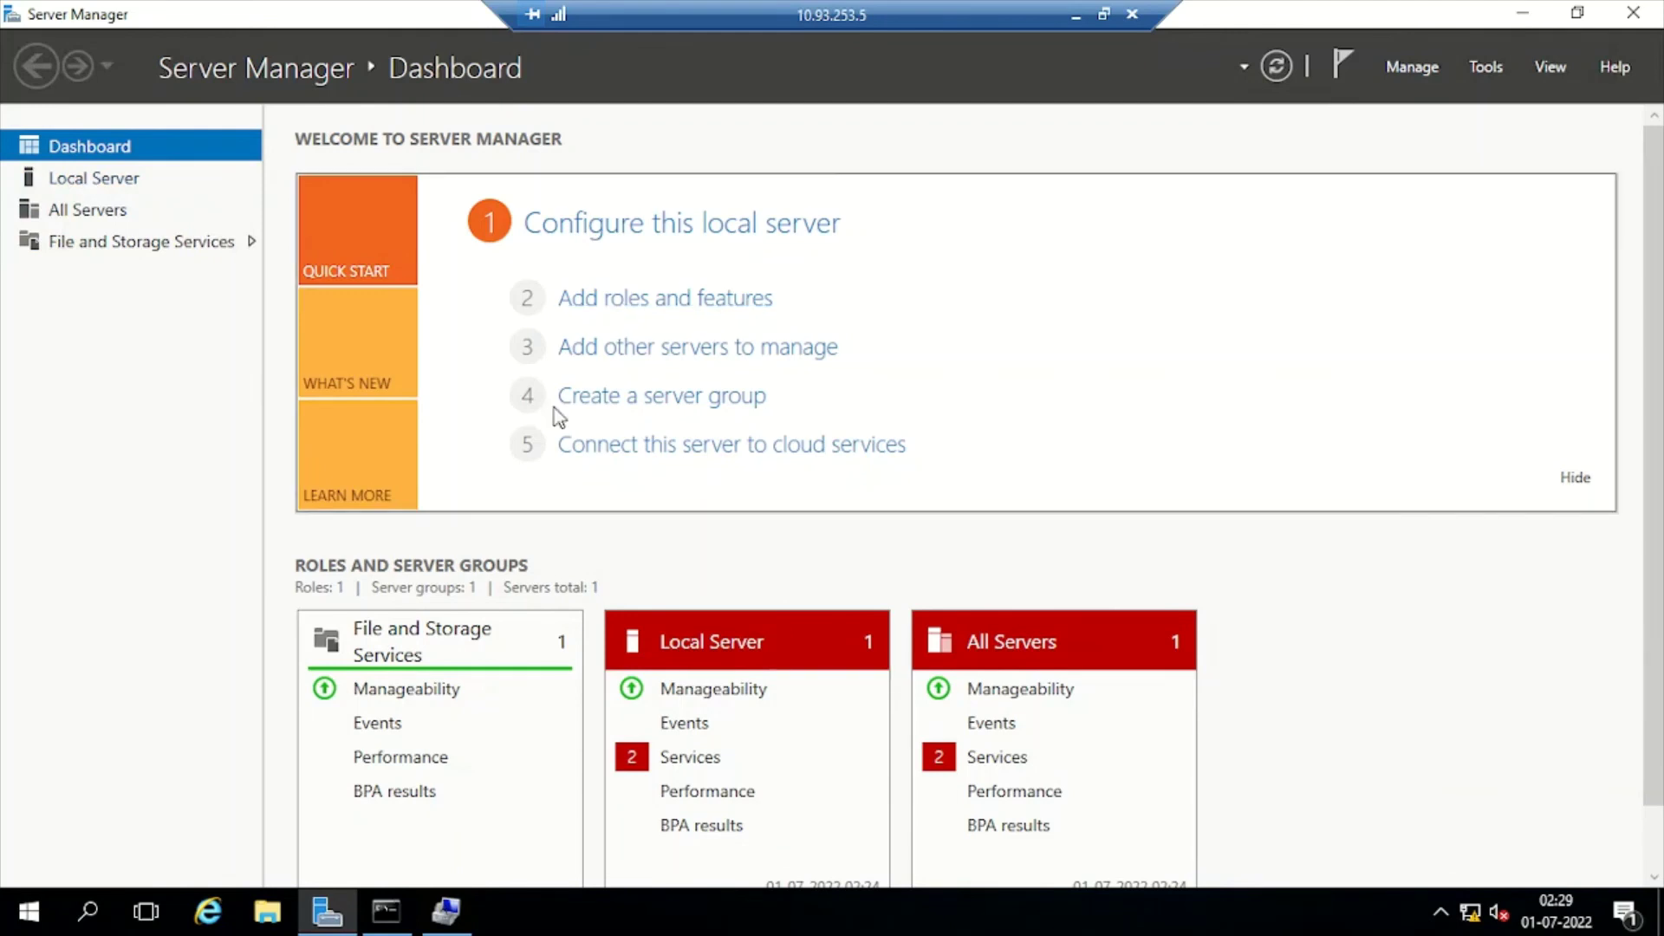
Open SQLNode1's Computer Name/Domain Changes dialog from the Local Server properties
left_click(101, 180)
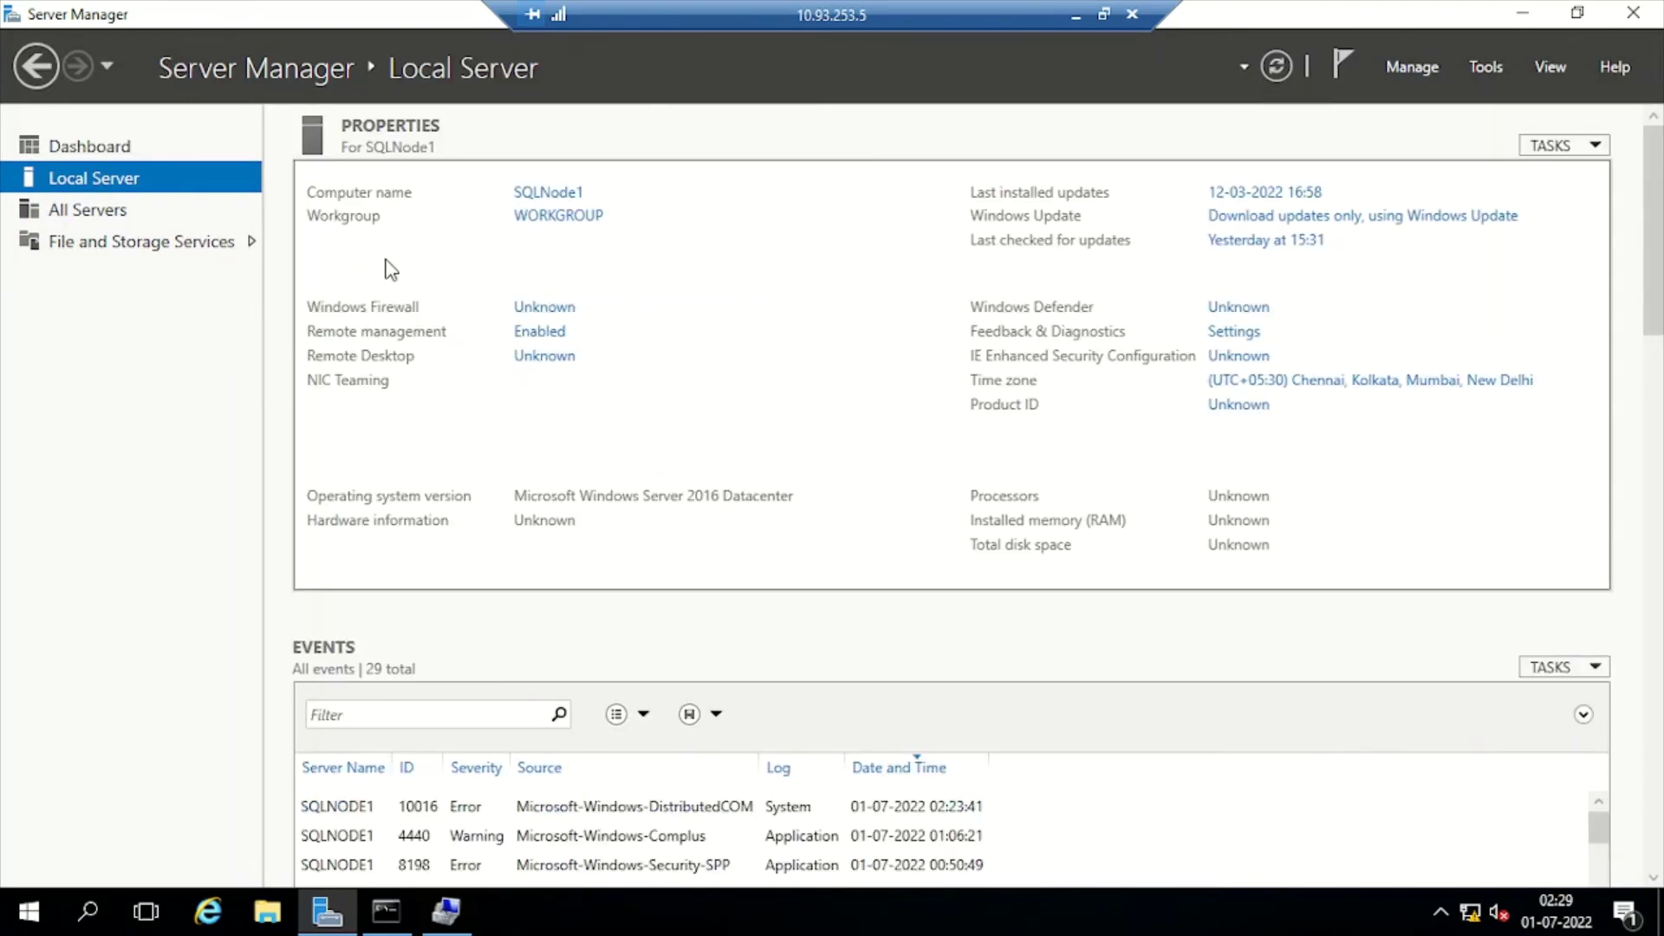
left_click(542, 194)
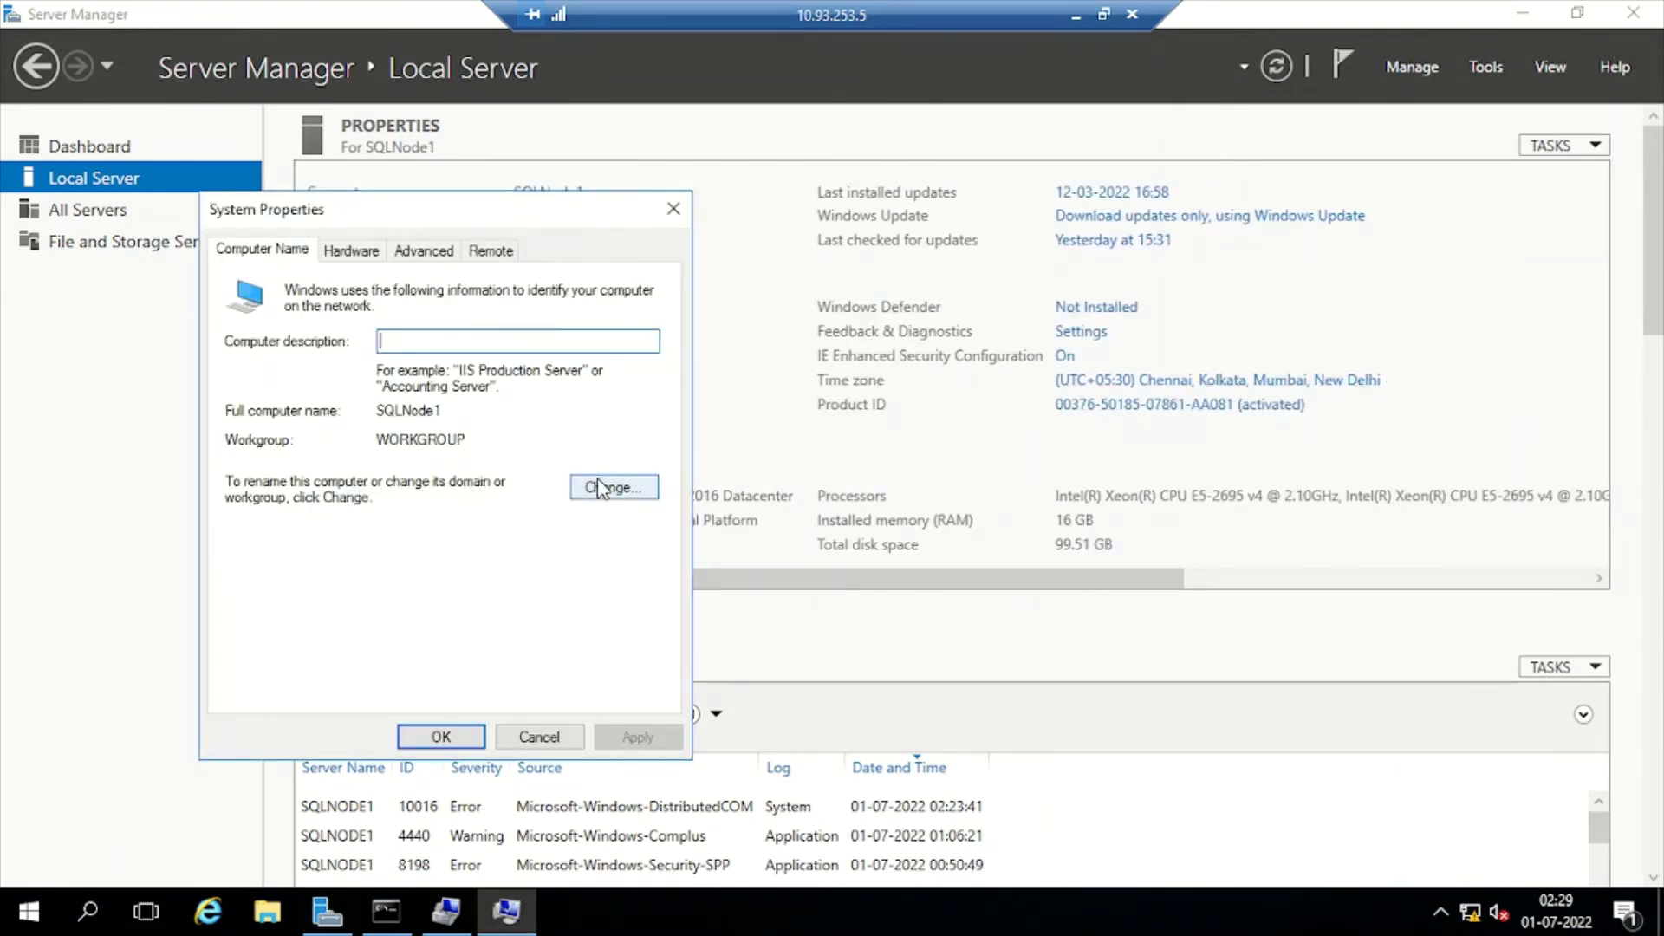
left_click(607, 487)
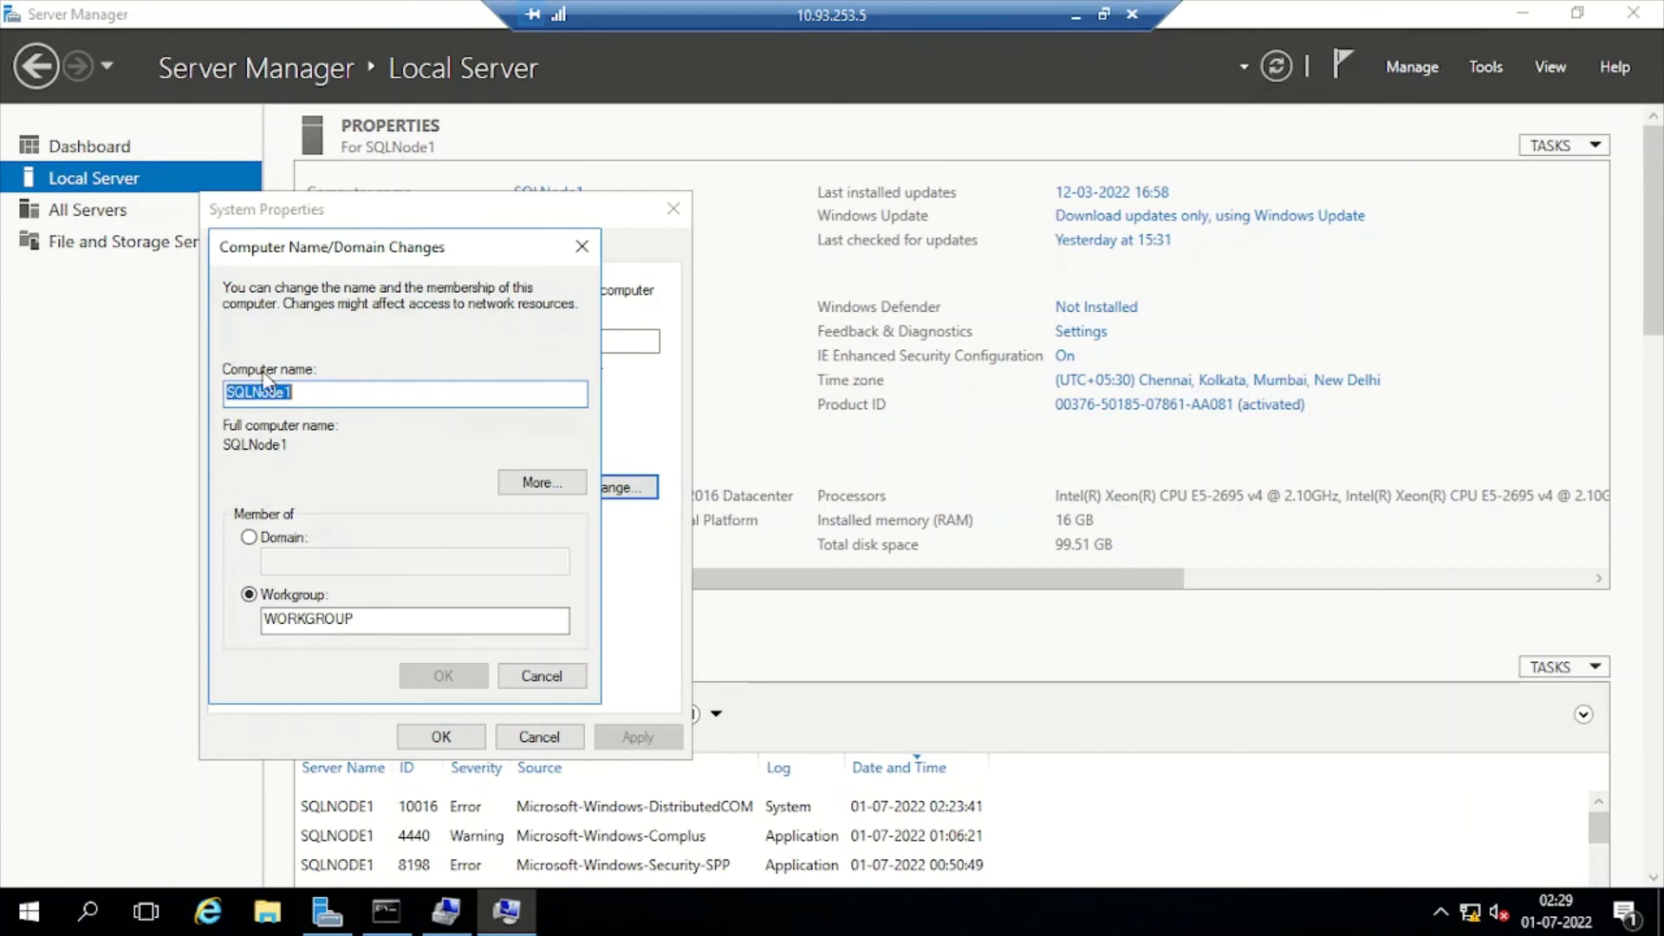
left_click(308, 394)
key("ctrl+a")
left_click(305, 396)
Make the computer a member of domain chirags.in and submit
left_click(276, 539)
left_click(312, 562)
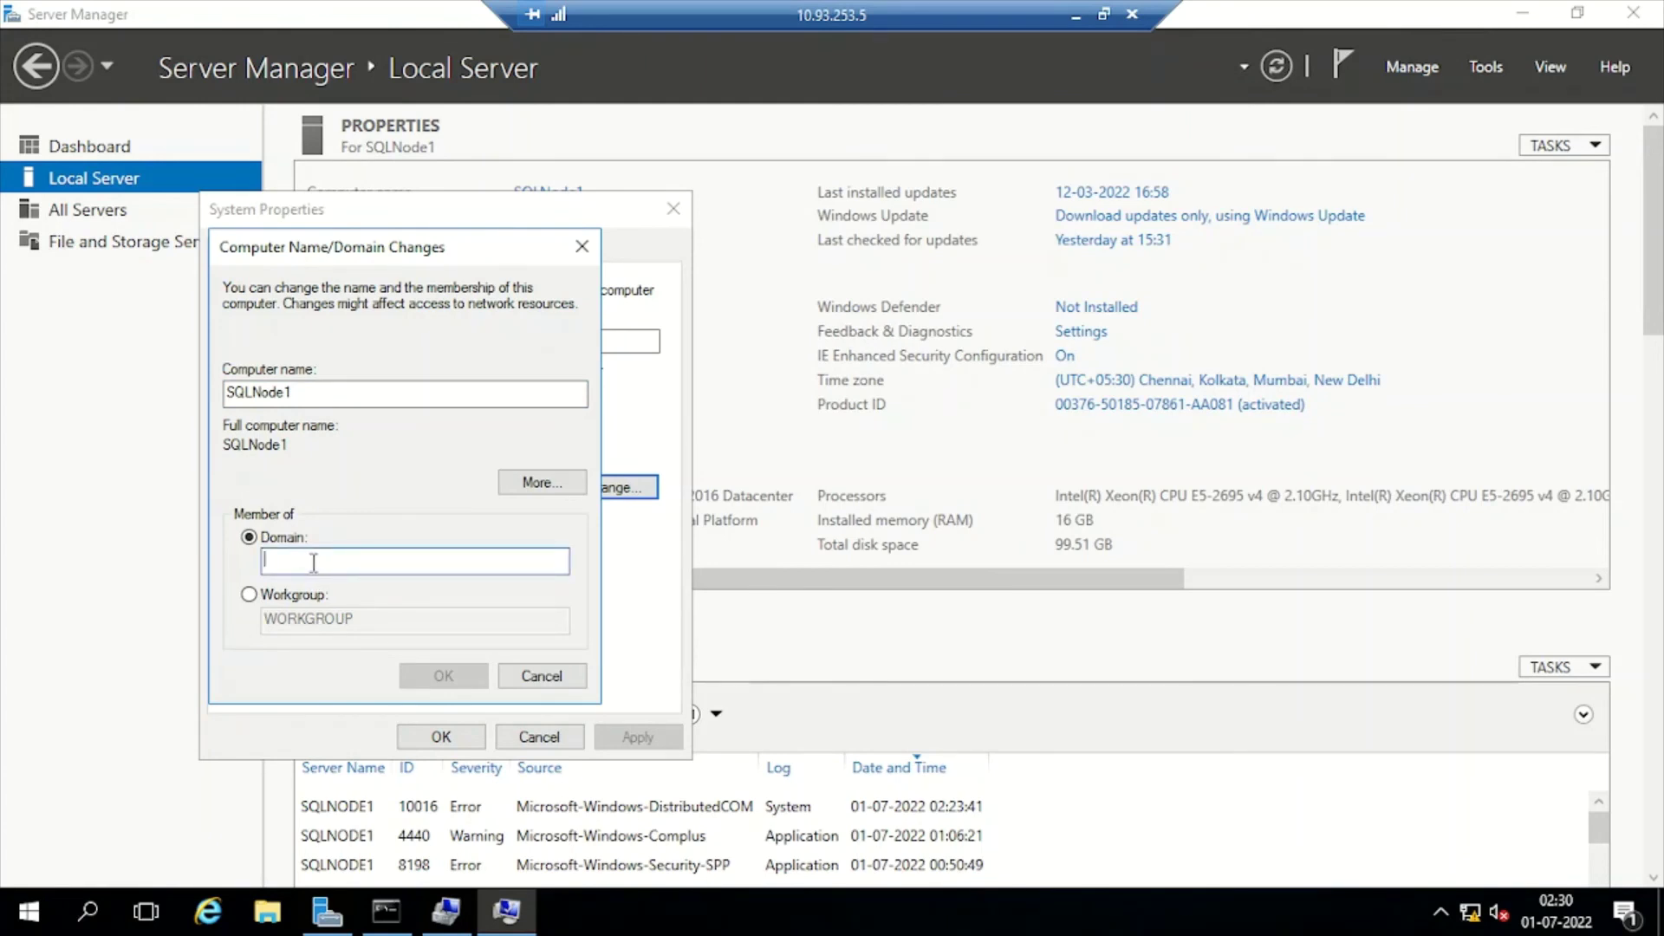
type("chirags.in")
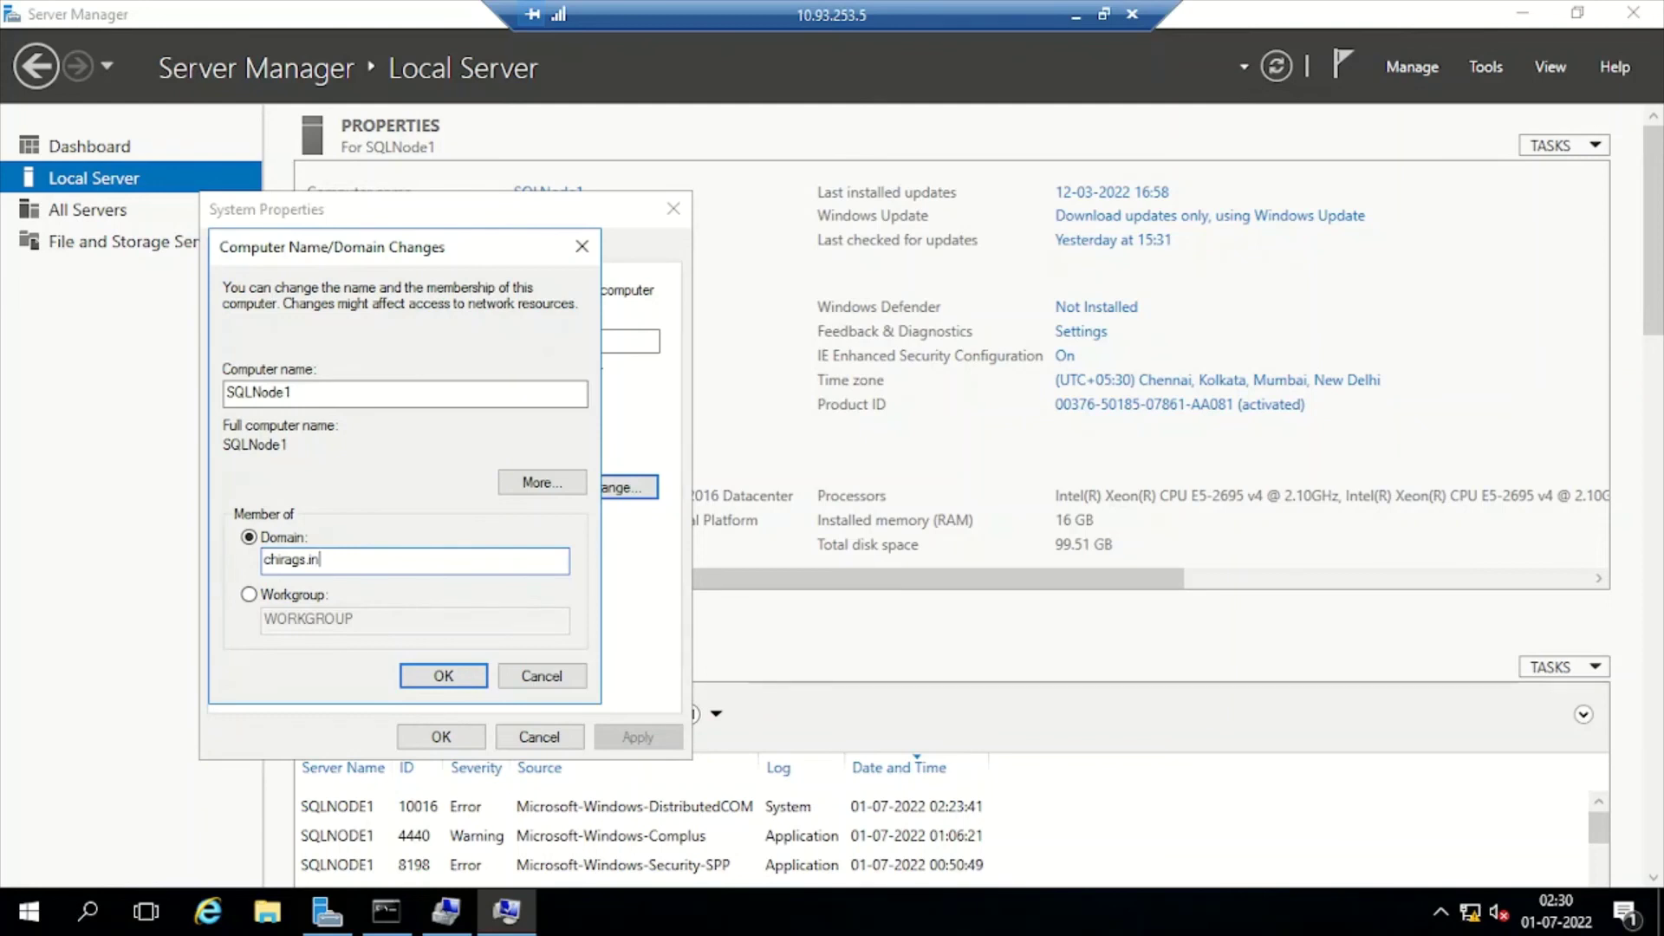
left_click(441, 674)
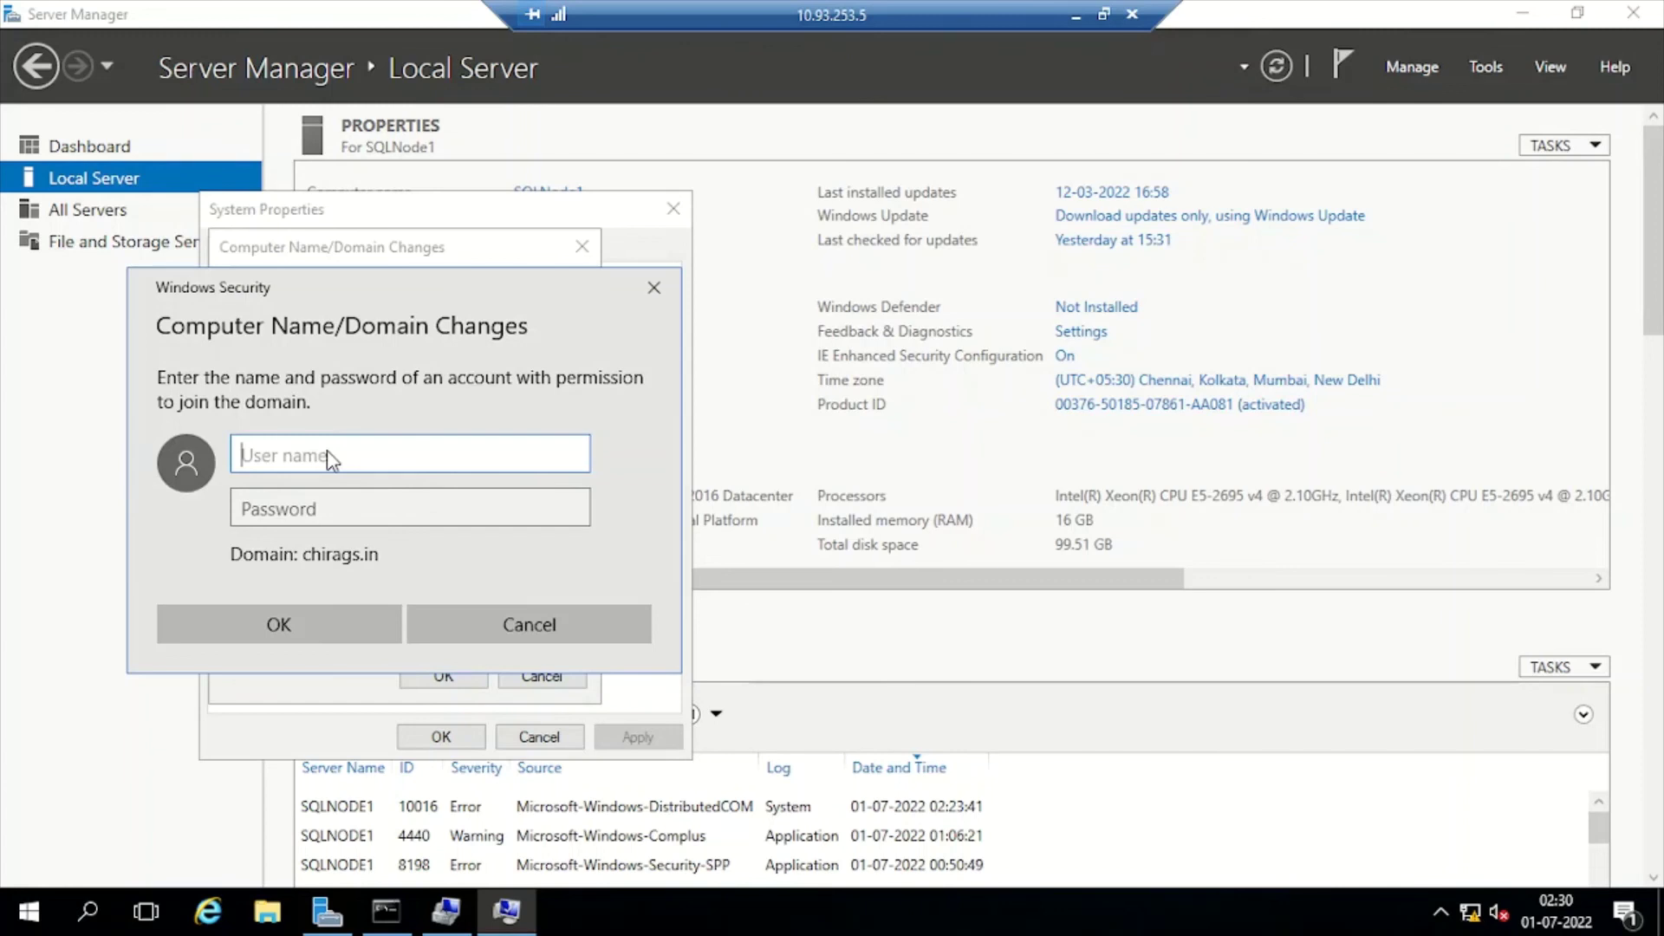
Enter the domain admin account name and password to authorize the join
type("adadmin")
key("Tab")
type("•••••••••••")
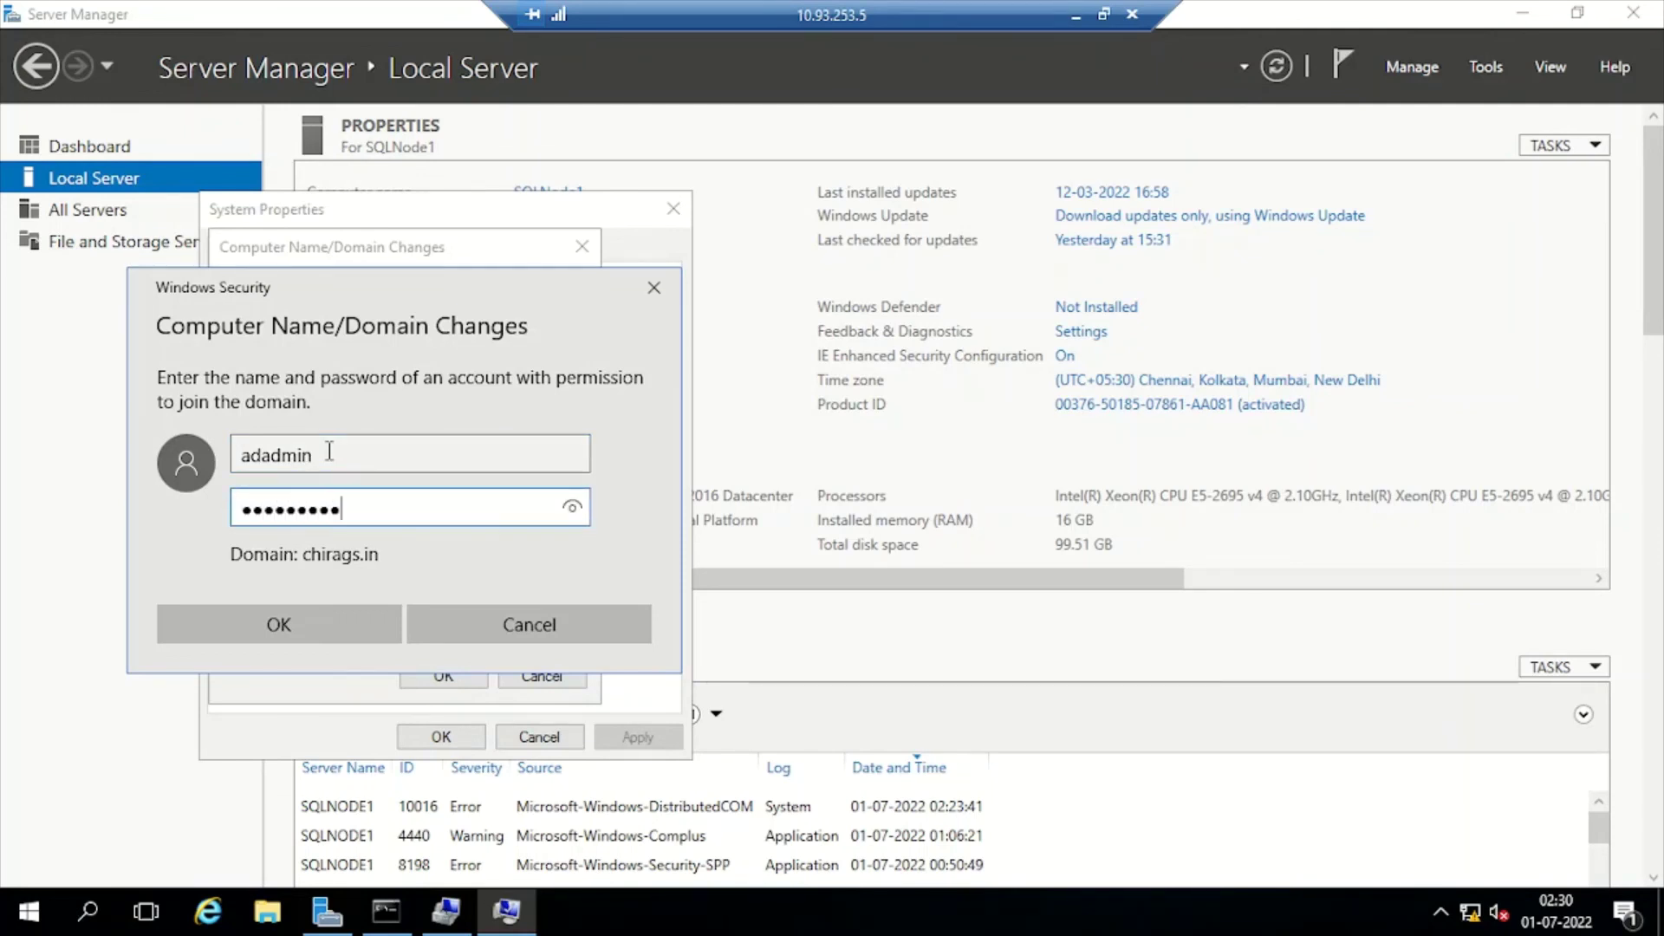
left_click(323, 624)
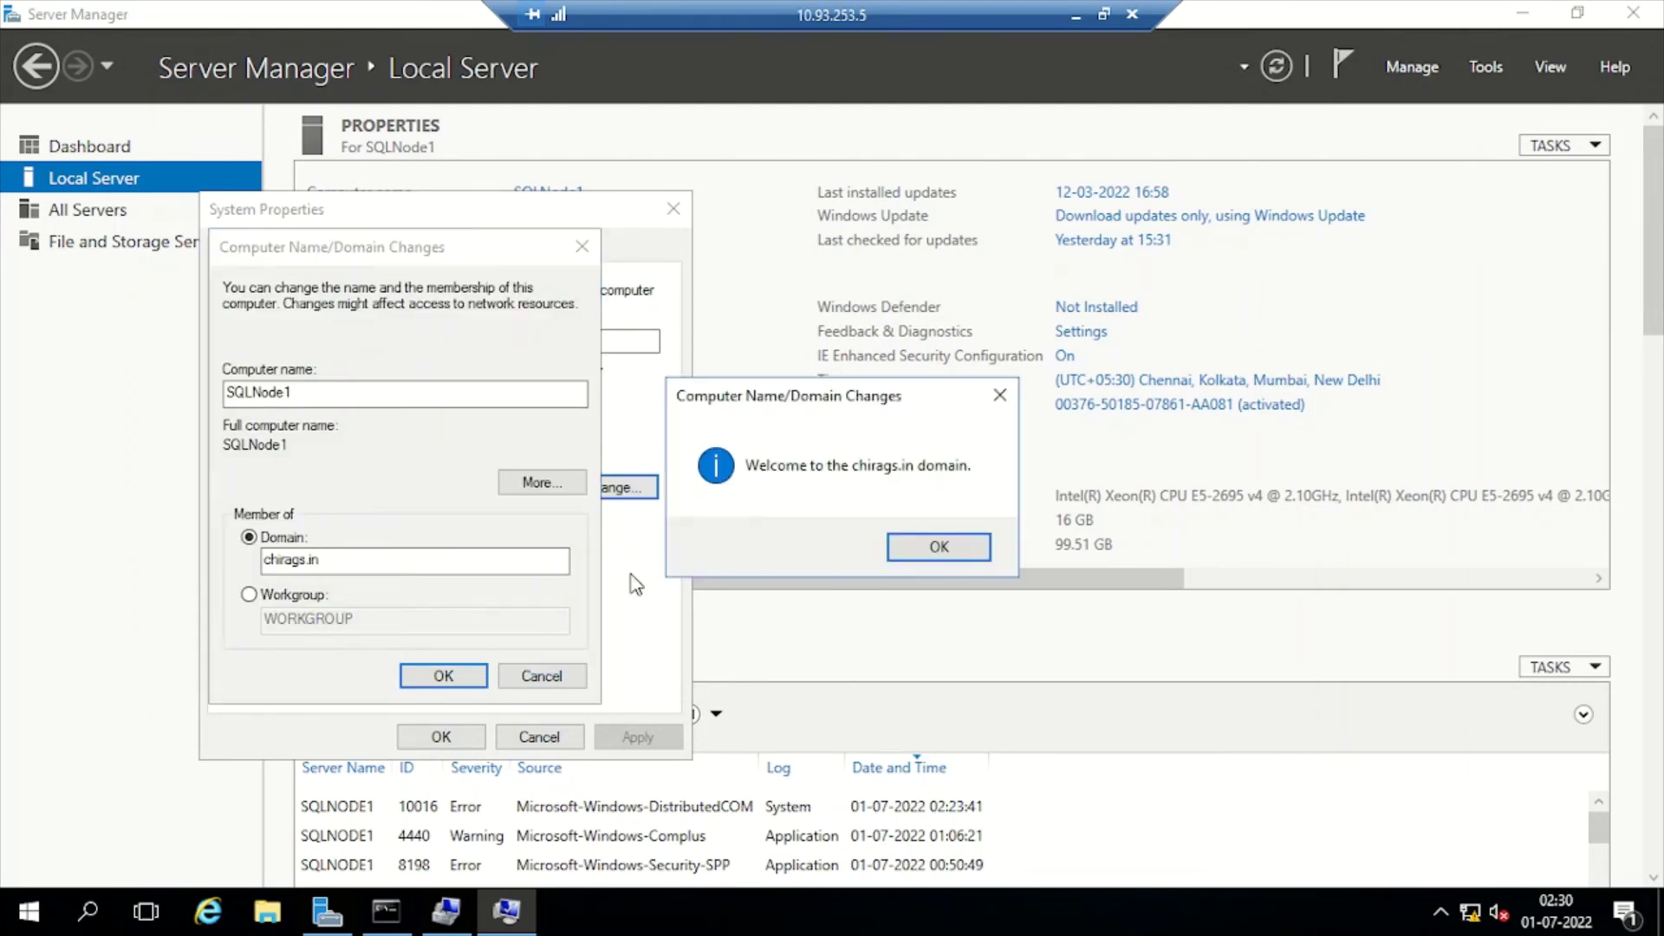
Acknowledge the welcome and restart notices, close System Properties, and restart SQLNode1 now
left_click(939, 547)
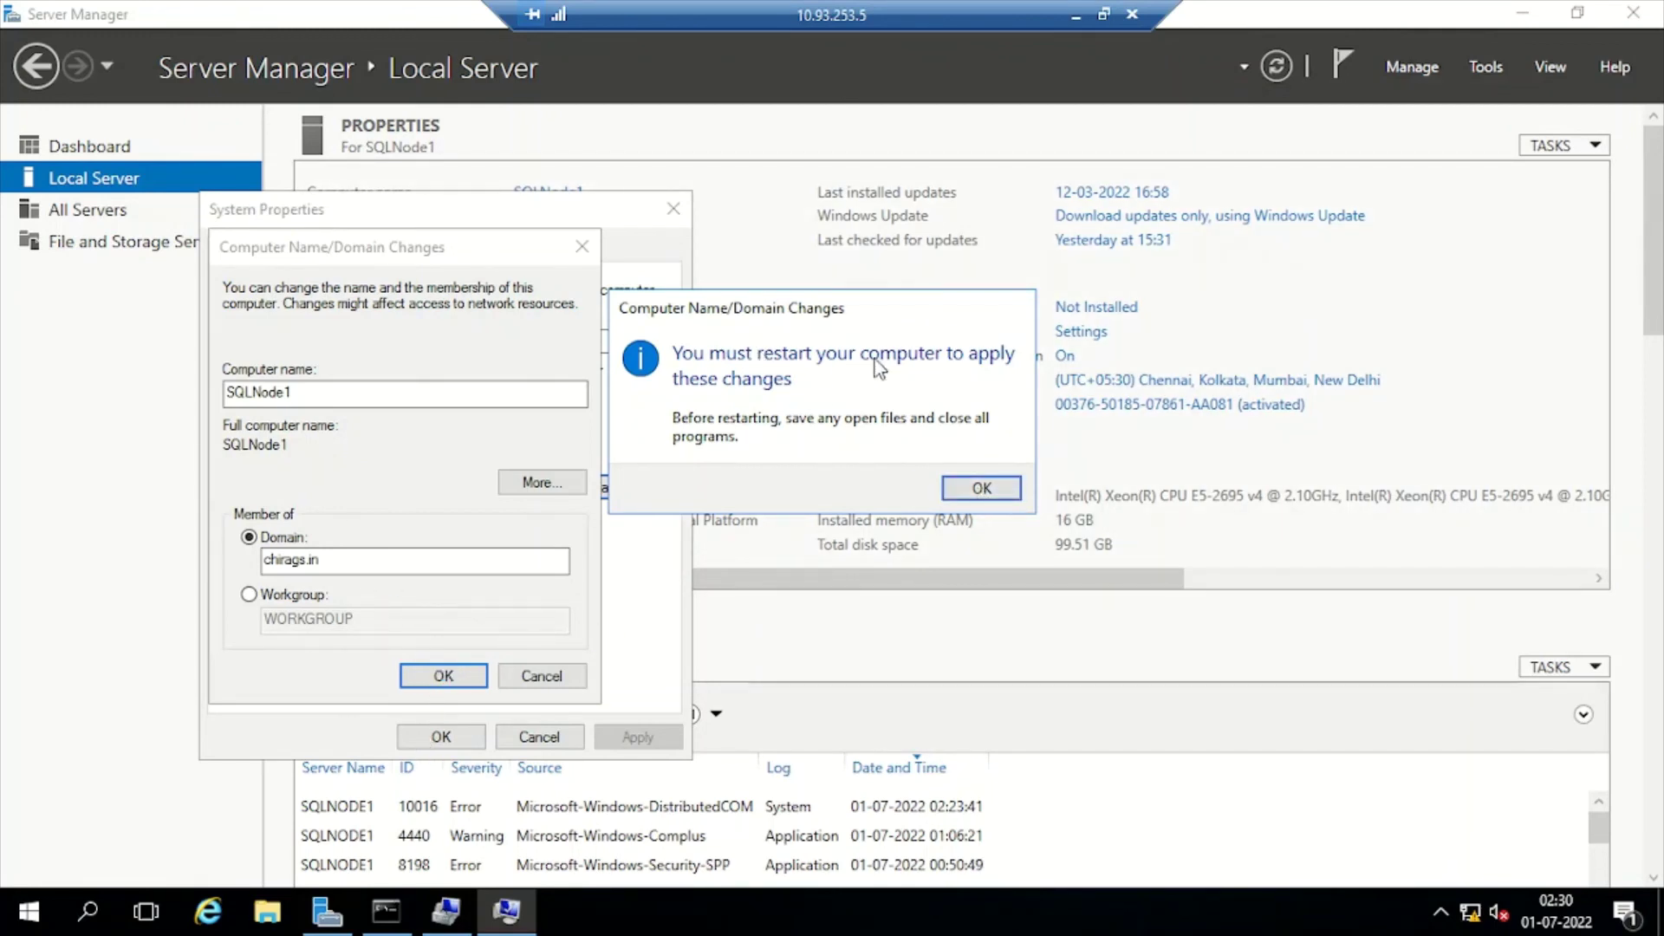
left_click(982, 488)
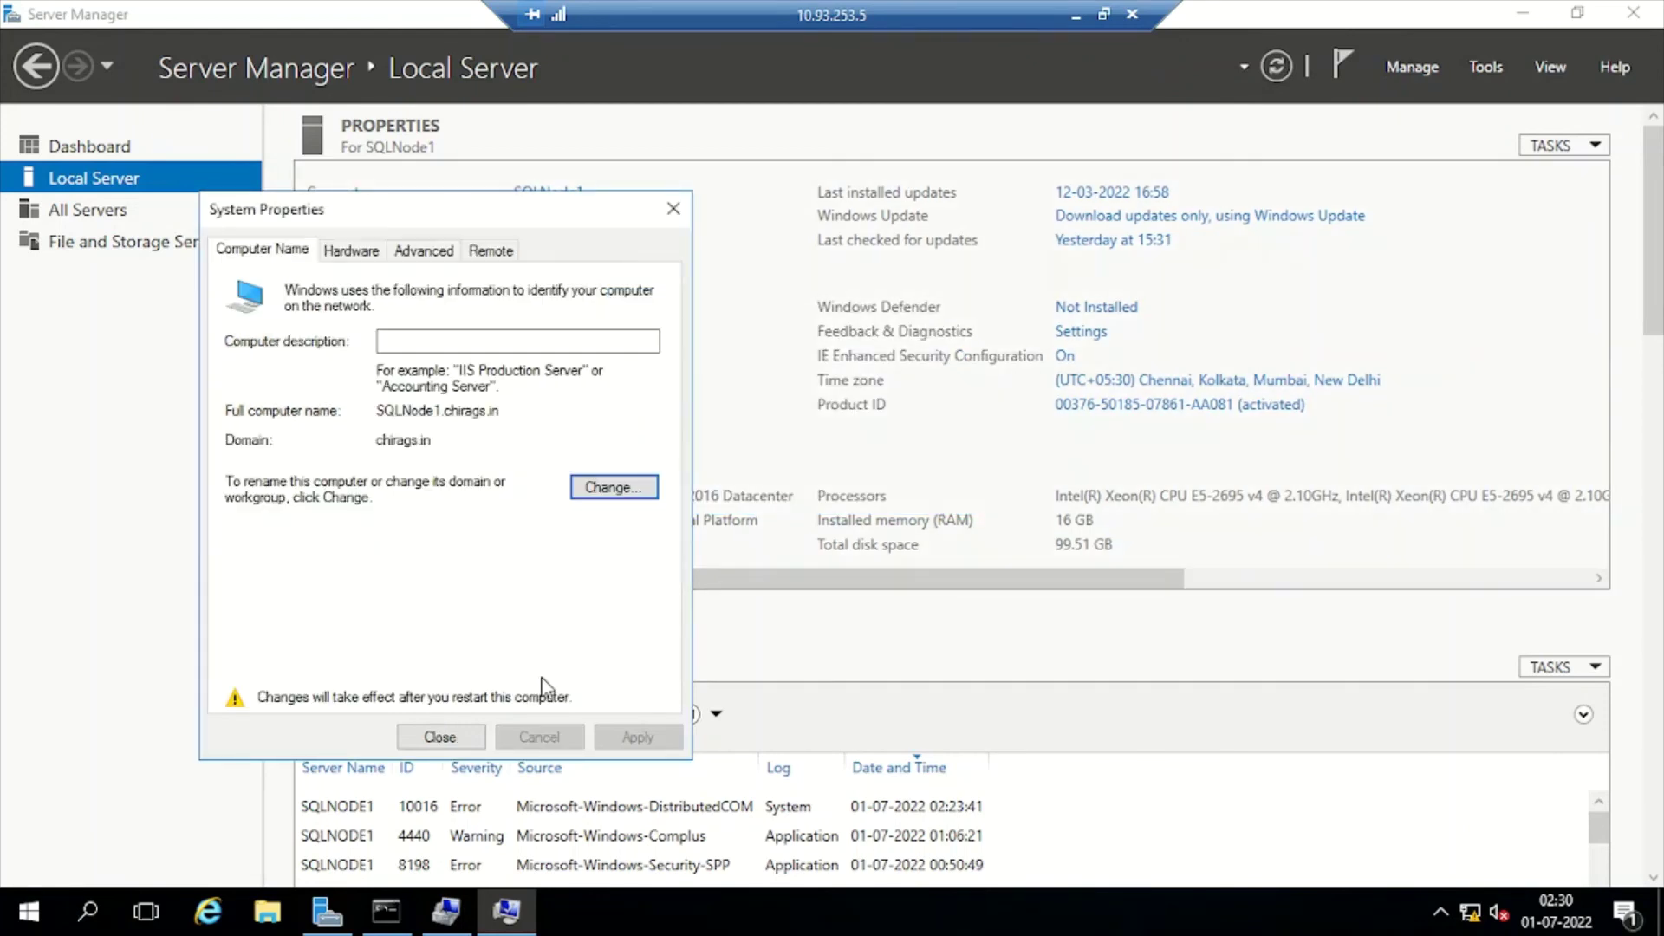
left_click(439, 737)
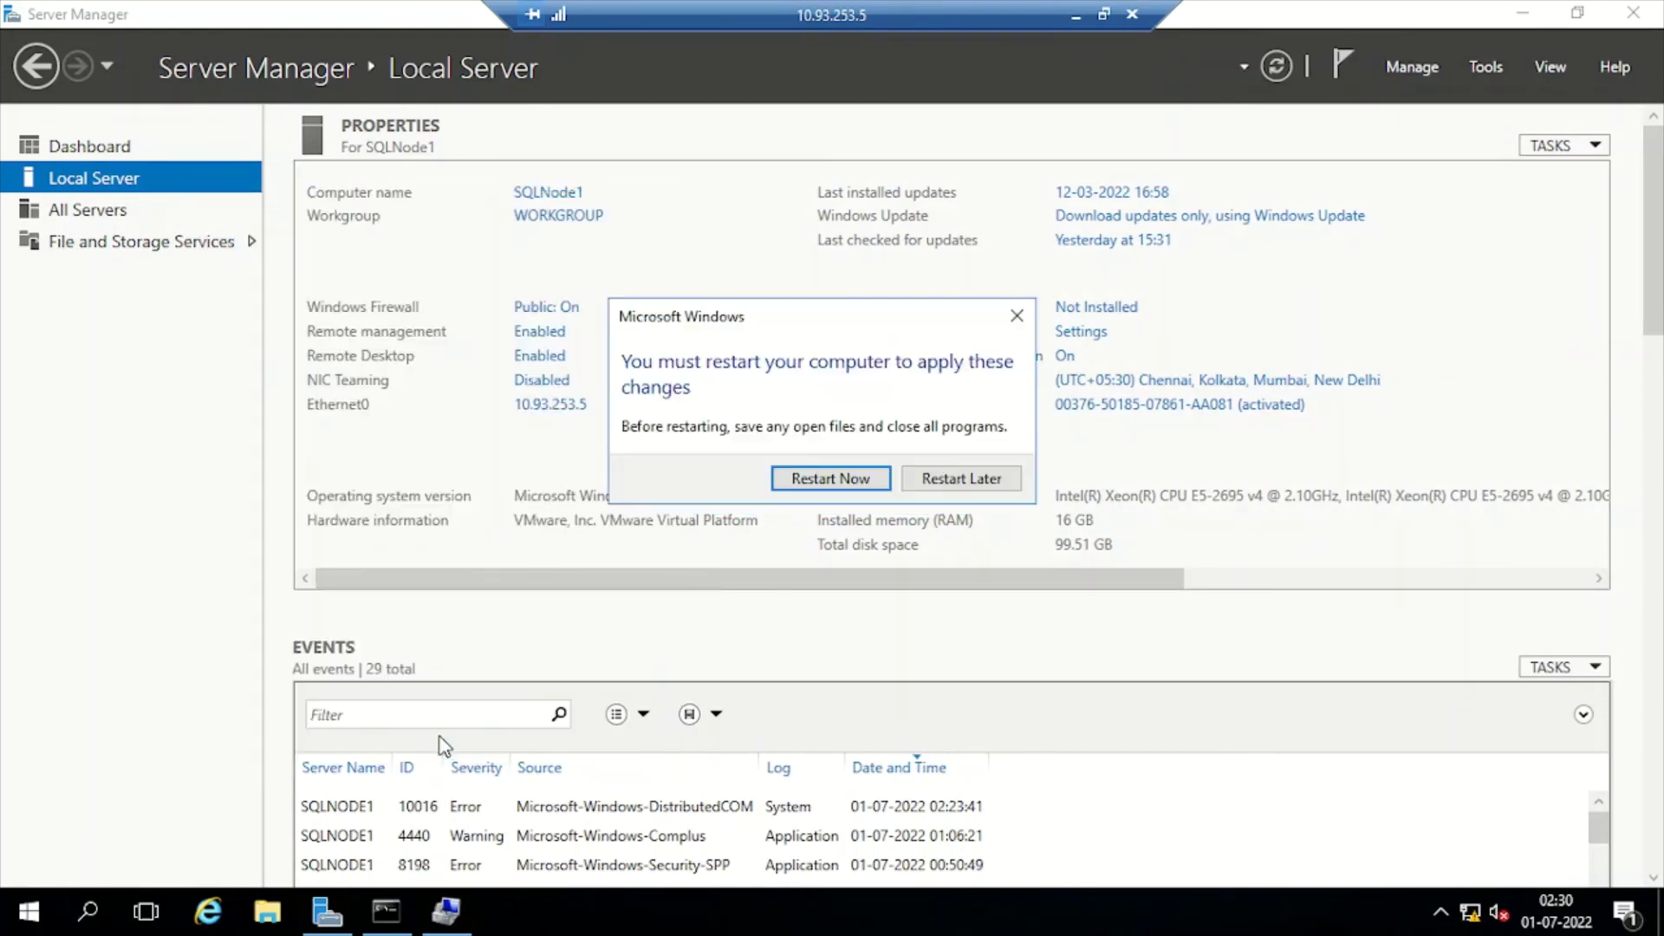
left_click(830, 479)
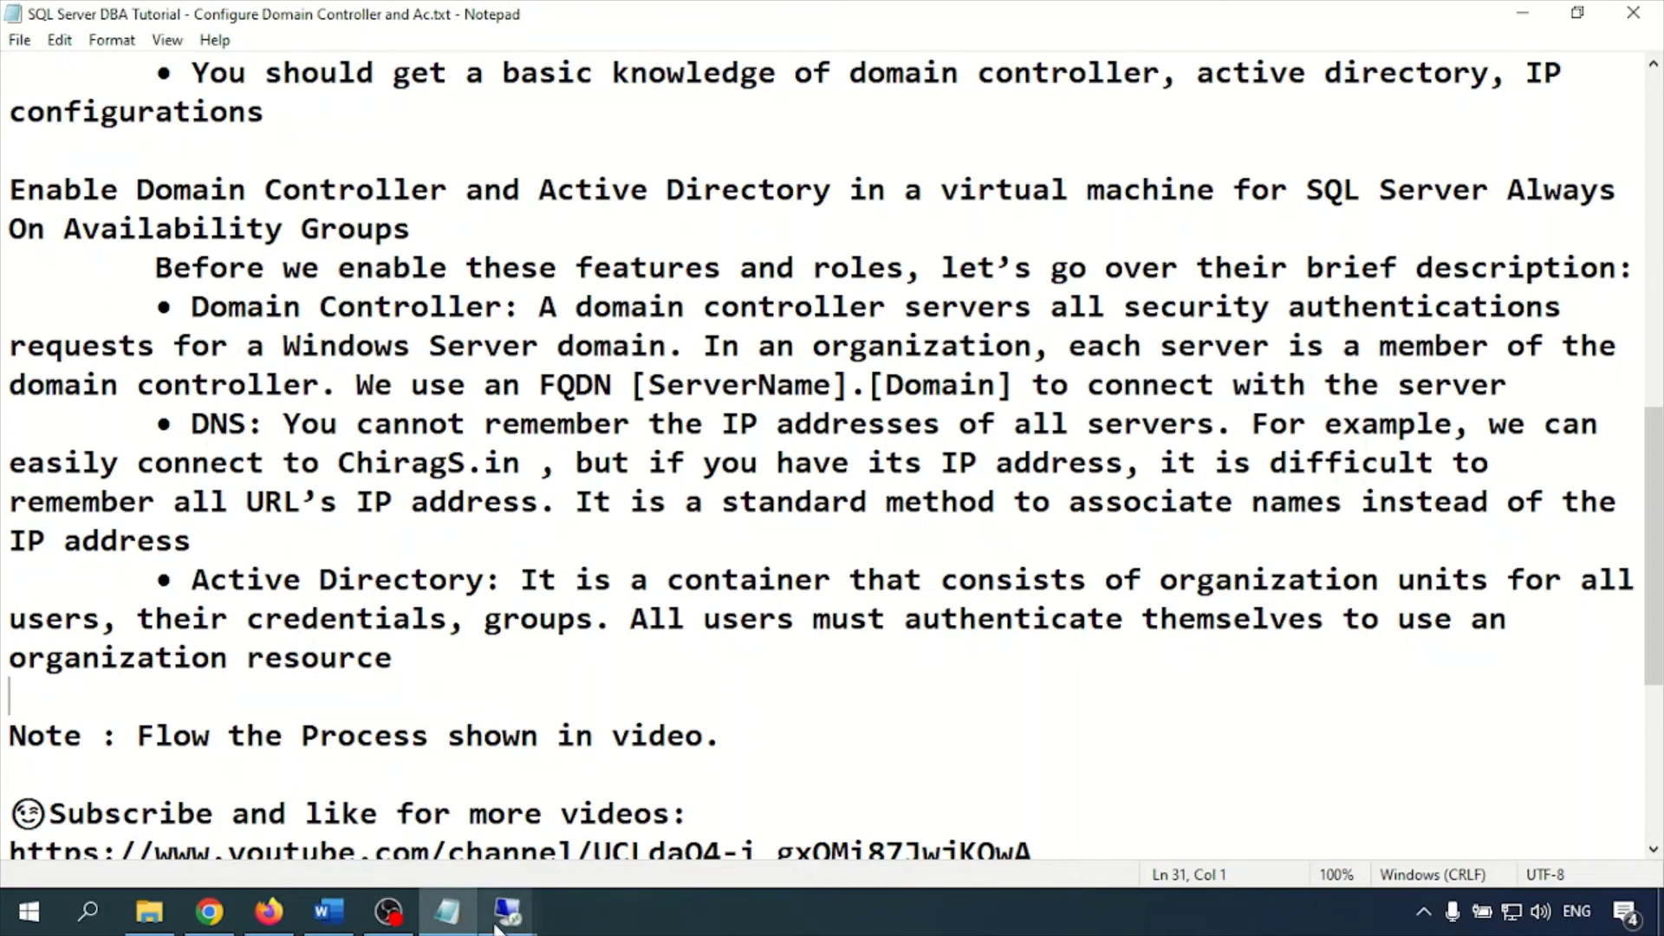
Switch to the 10.93.253.6 session, close the network windows, and show SQLNode2's Local Server properties
left_click(508, 912)
left_click(602, 785)
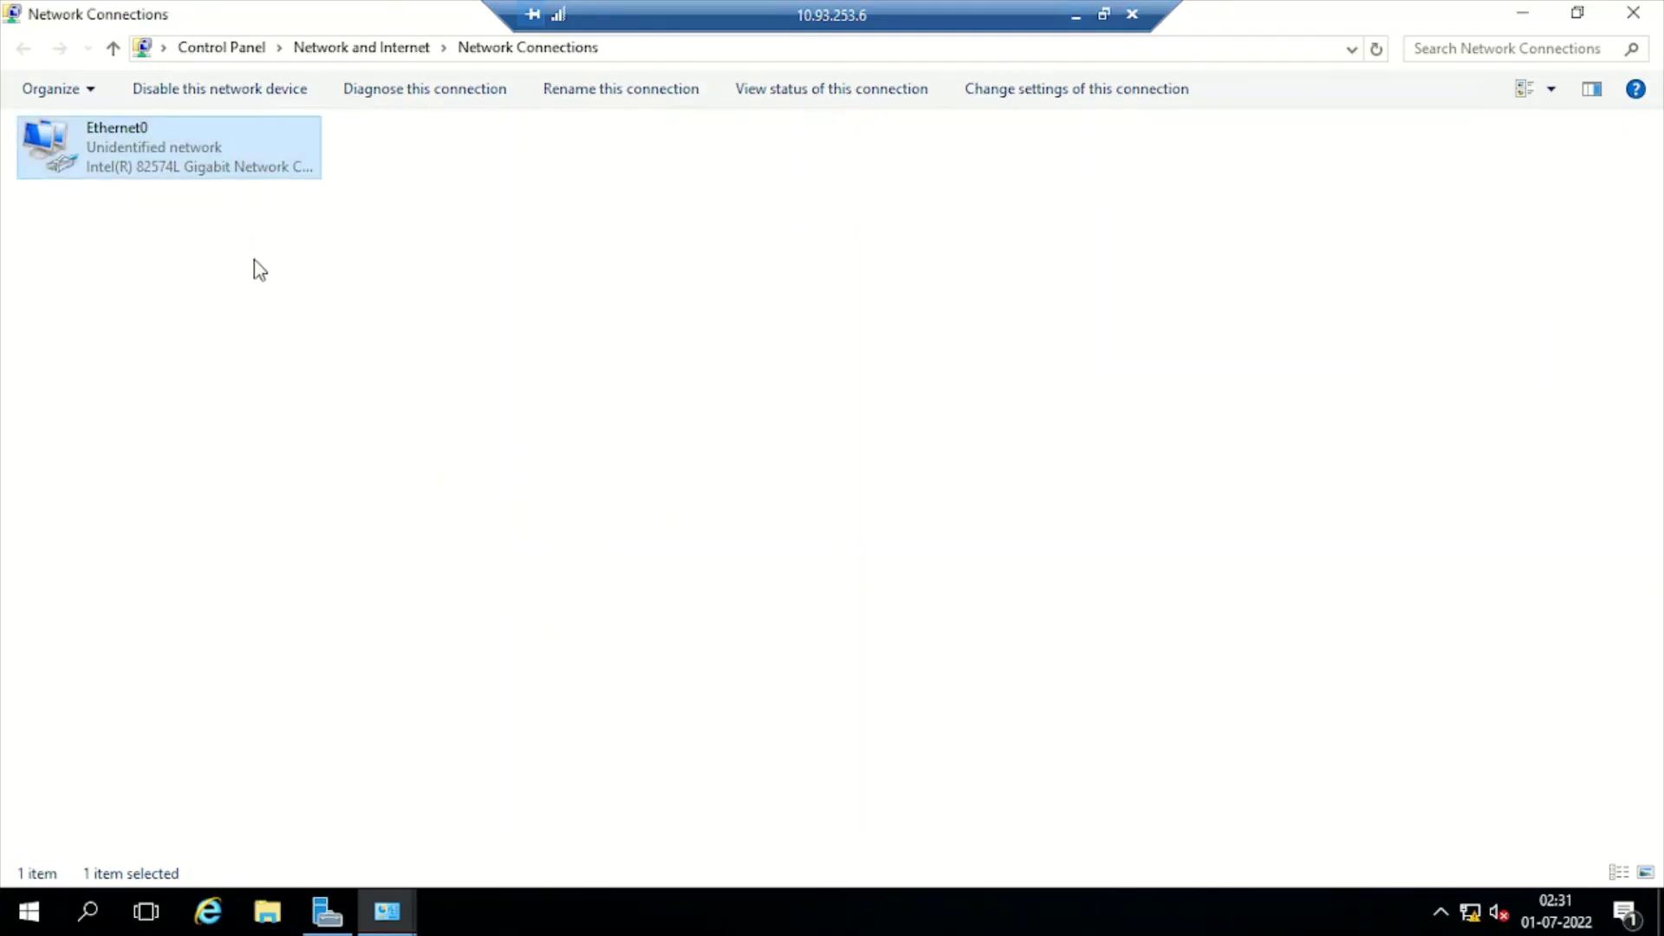
left_click(1635, 11)
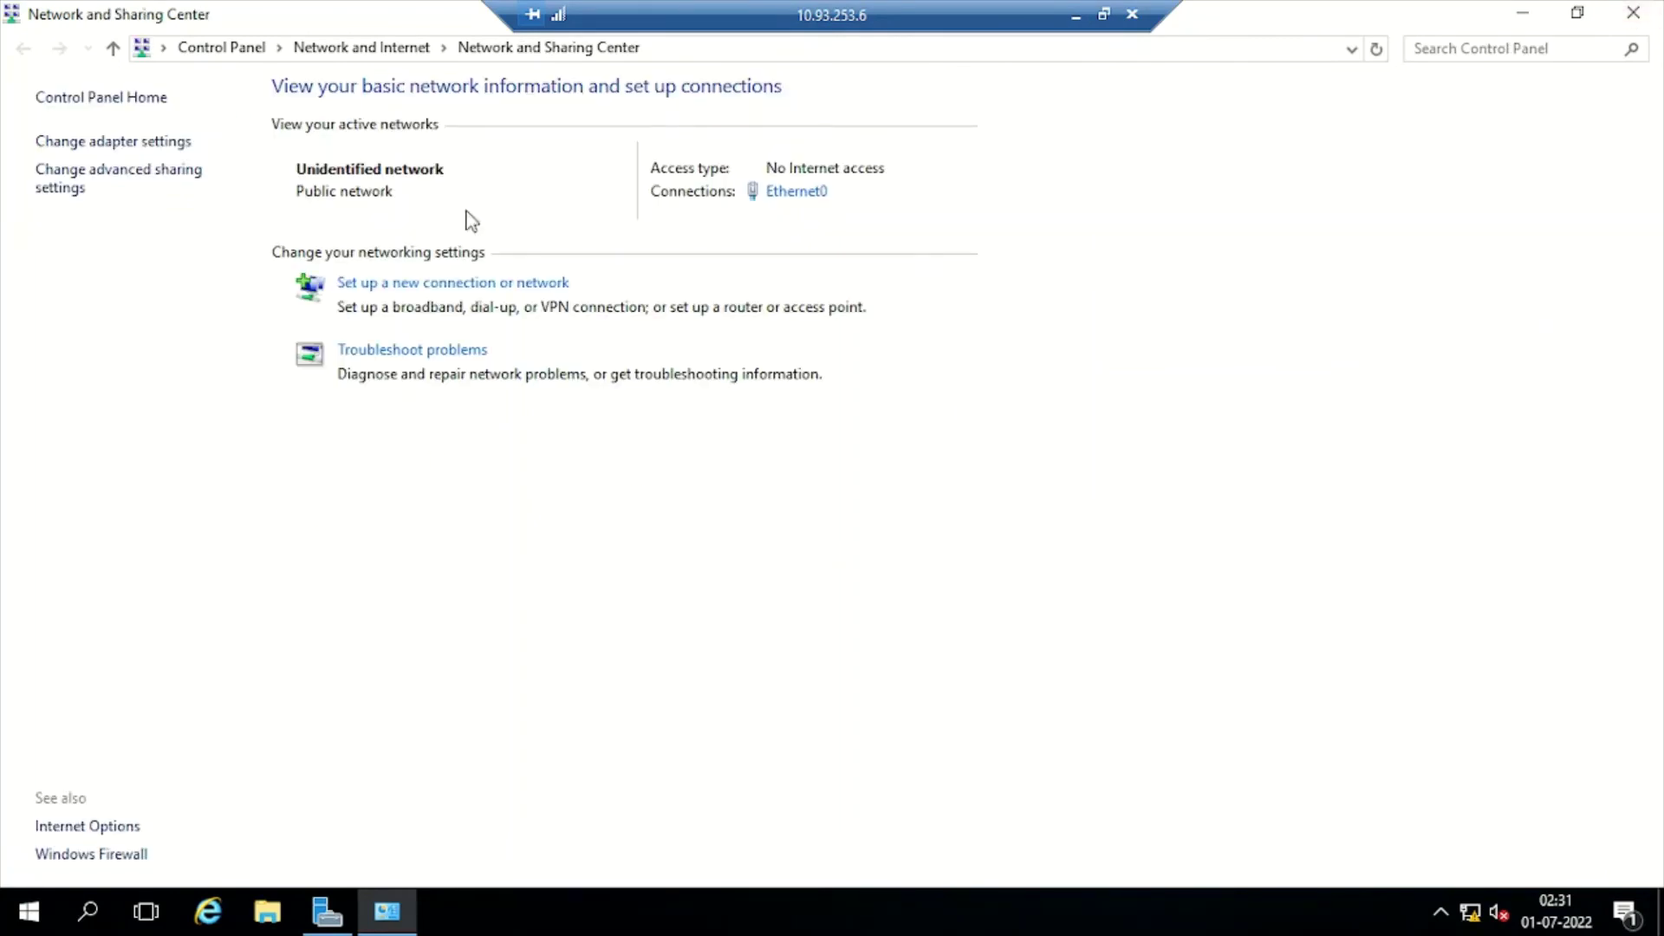
left_click(1636, 10)
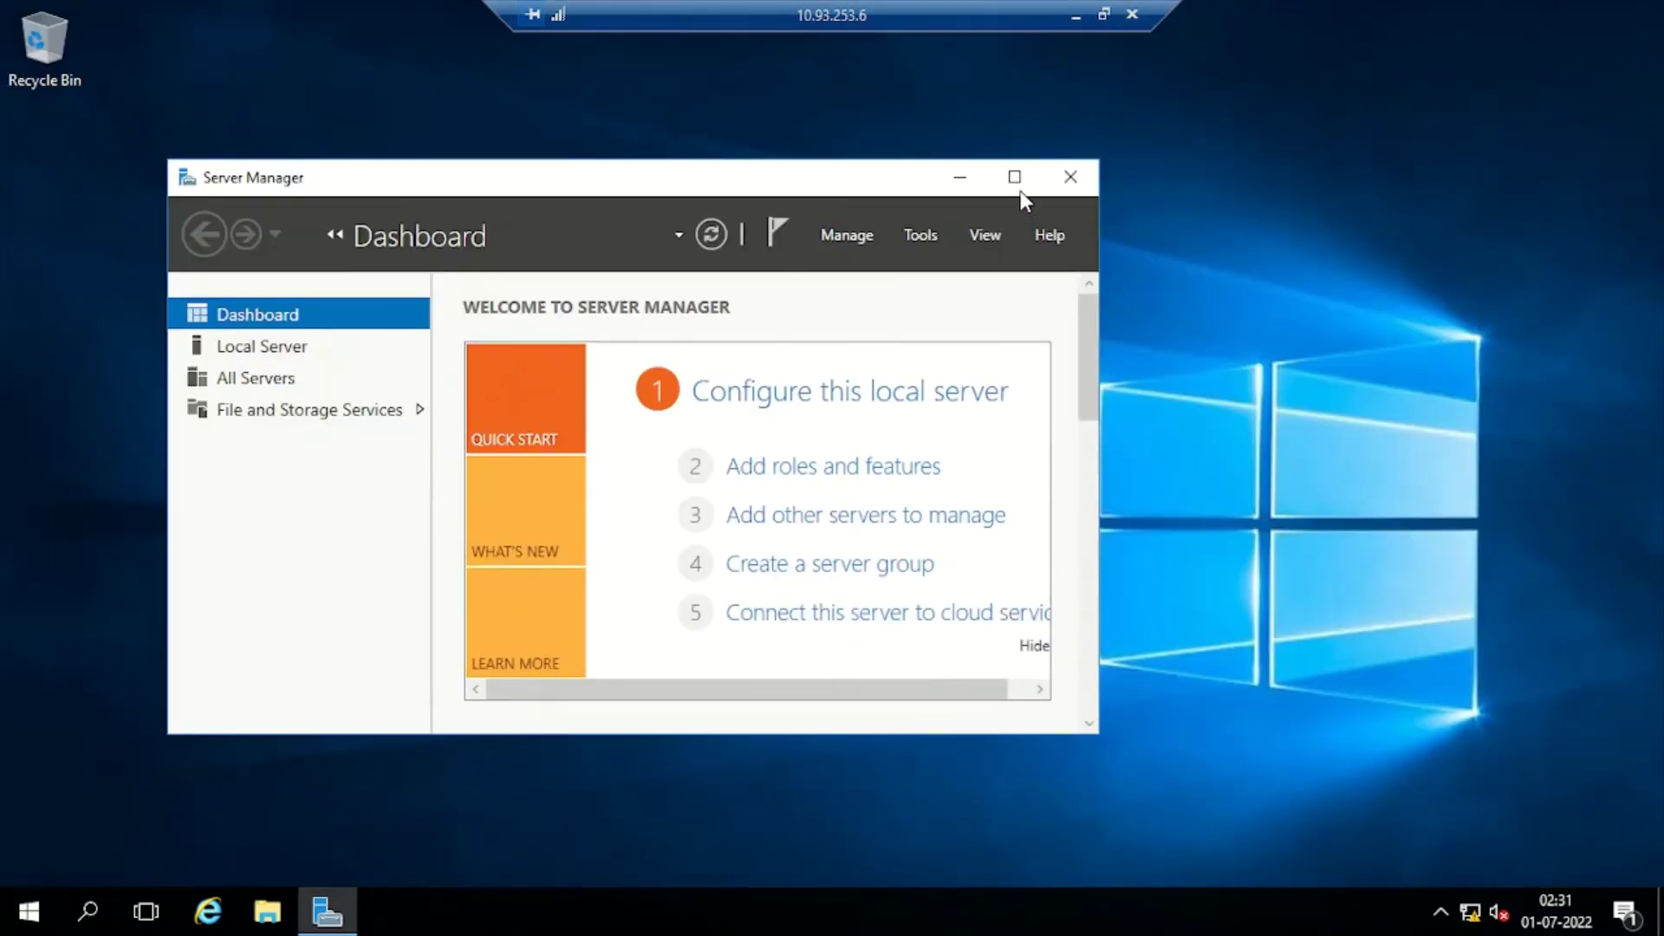
left_click(1015, 176)
left_click(102, 179)
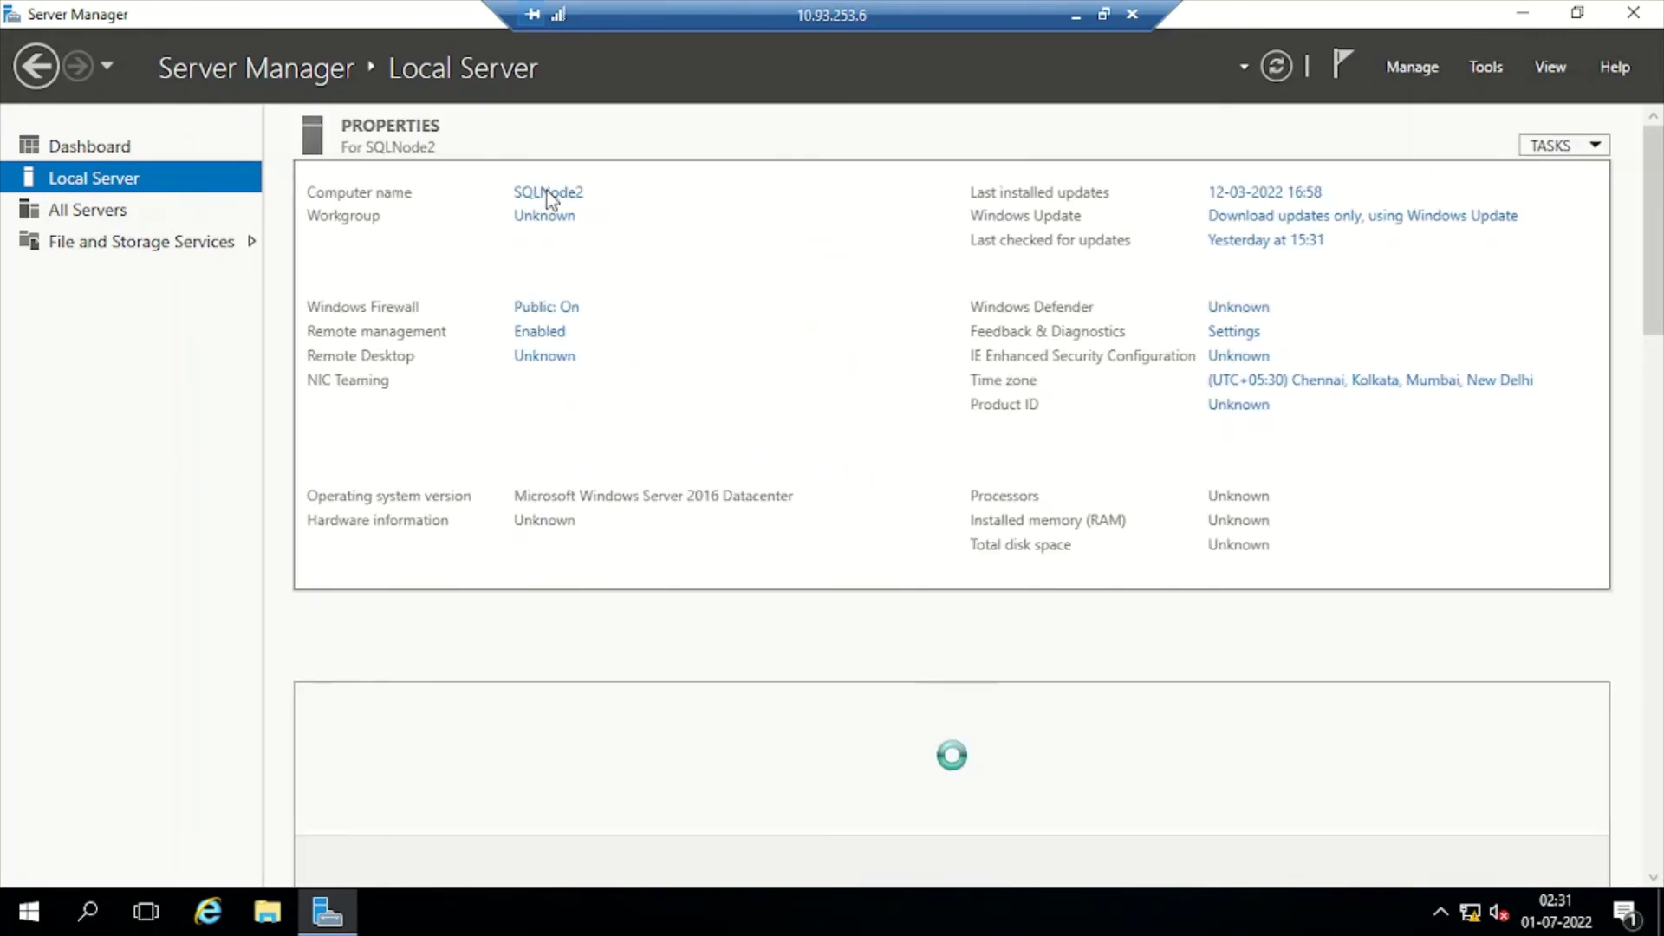
Set SQLNode2 to become a member of domain chirags.in and submit
left_click(546, 191)
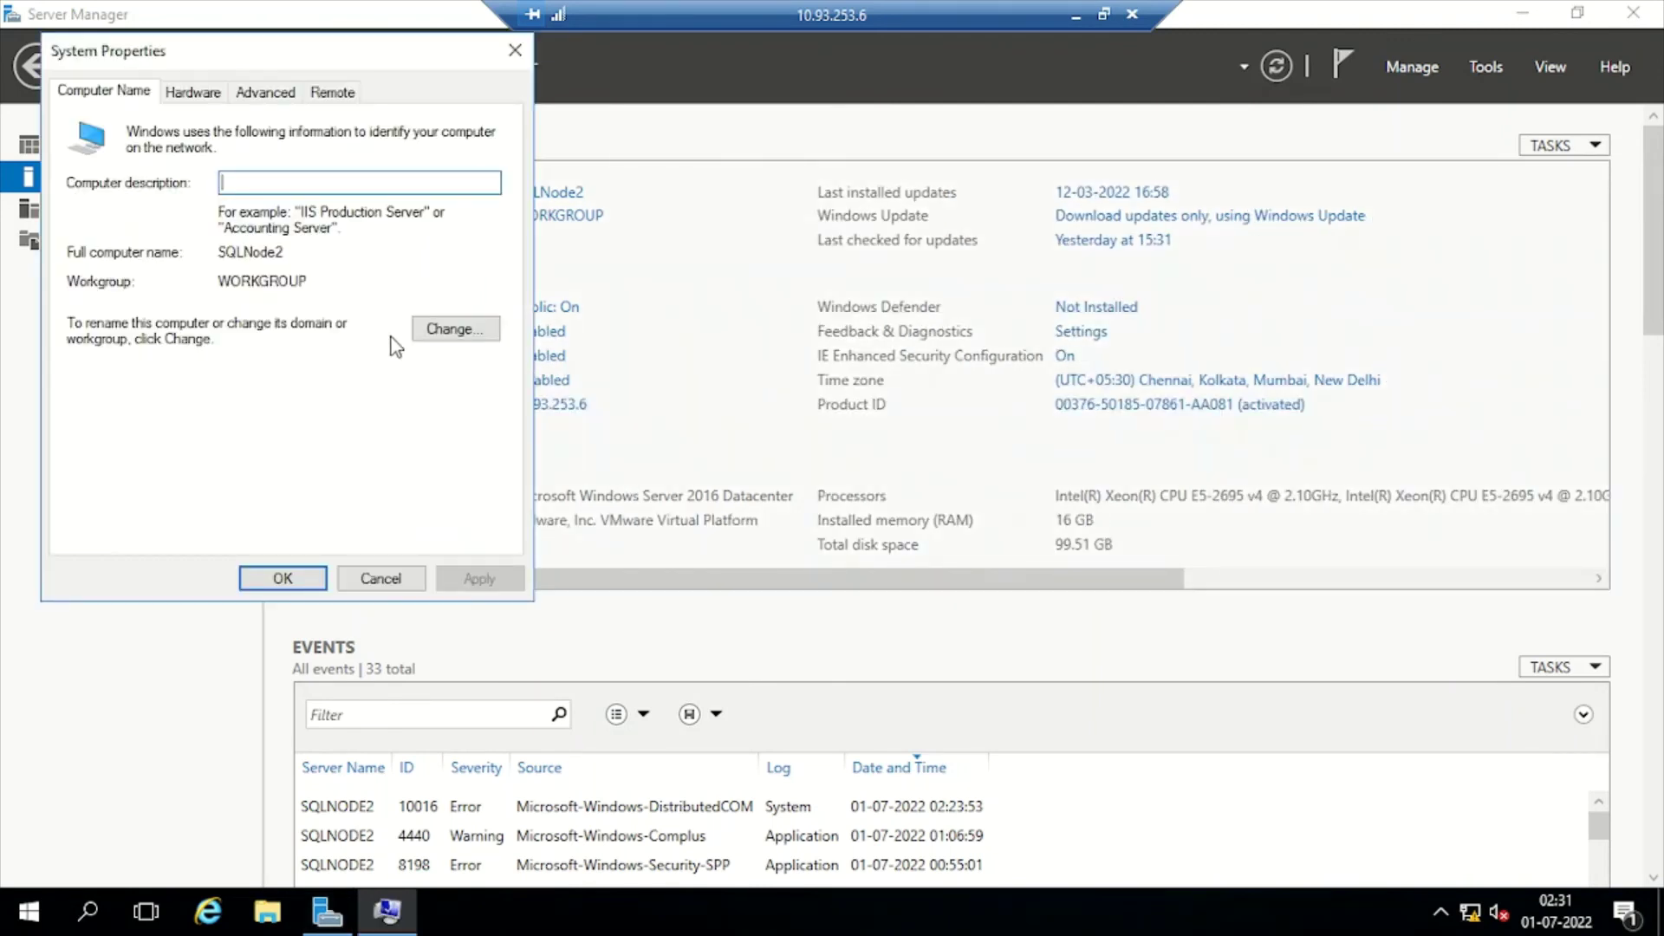
left_click(460, 329)
left_click(130, 380)
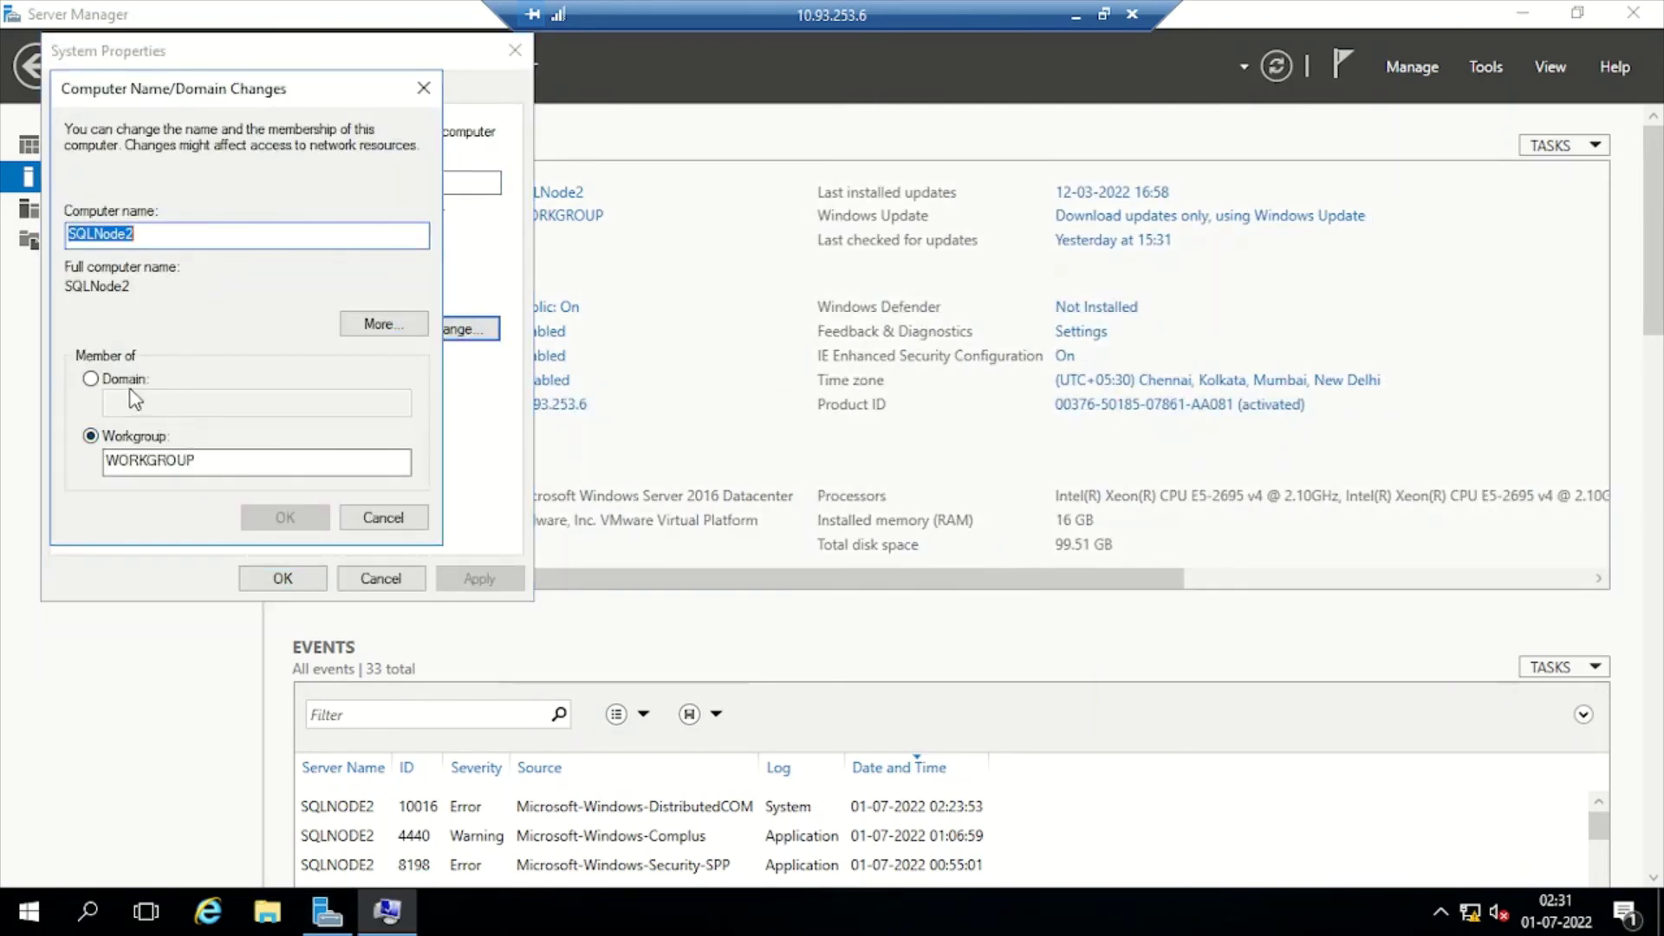
left_click(162, 404)
type("chirags.in")
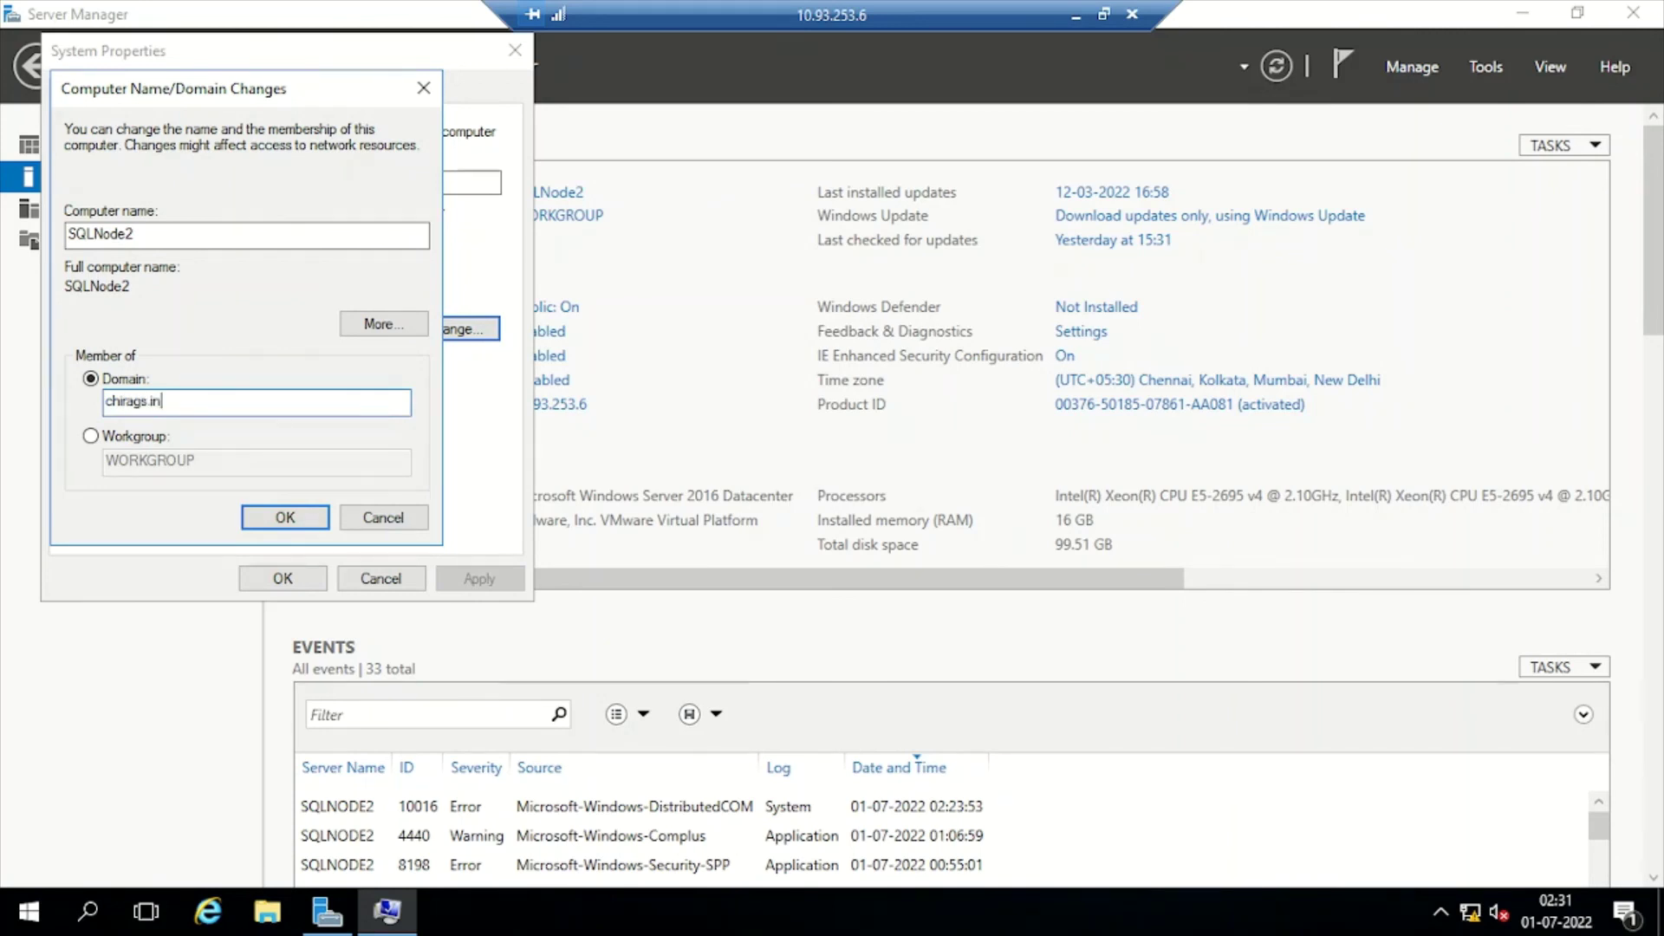
left_click(261, 519)
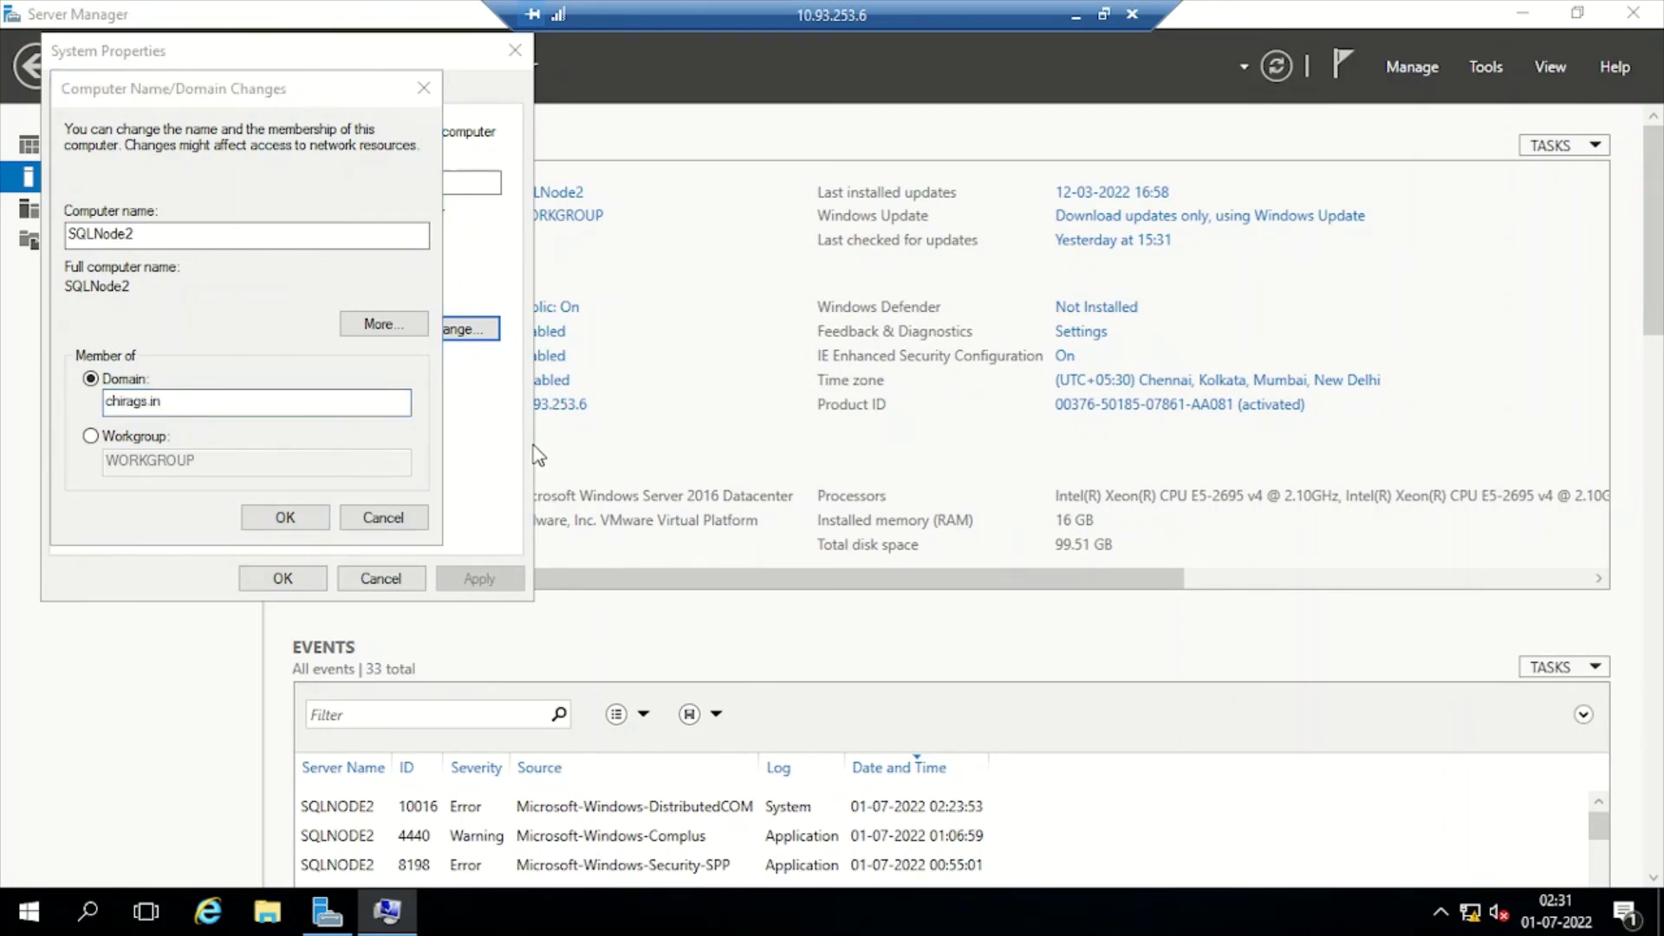
Enter the domain admin account name and password to authorize the join
type("admin")
key("BackSpace")
key("BackSpace")
key("BackSpace")
key("BackSpace")
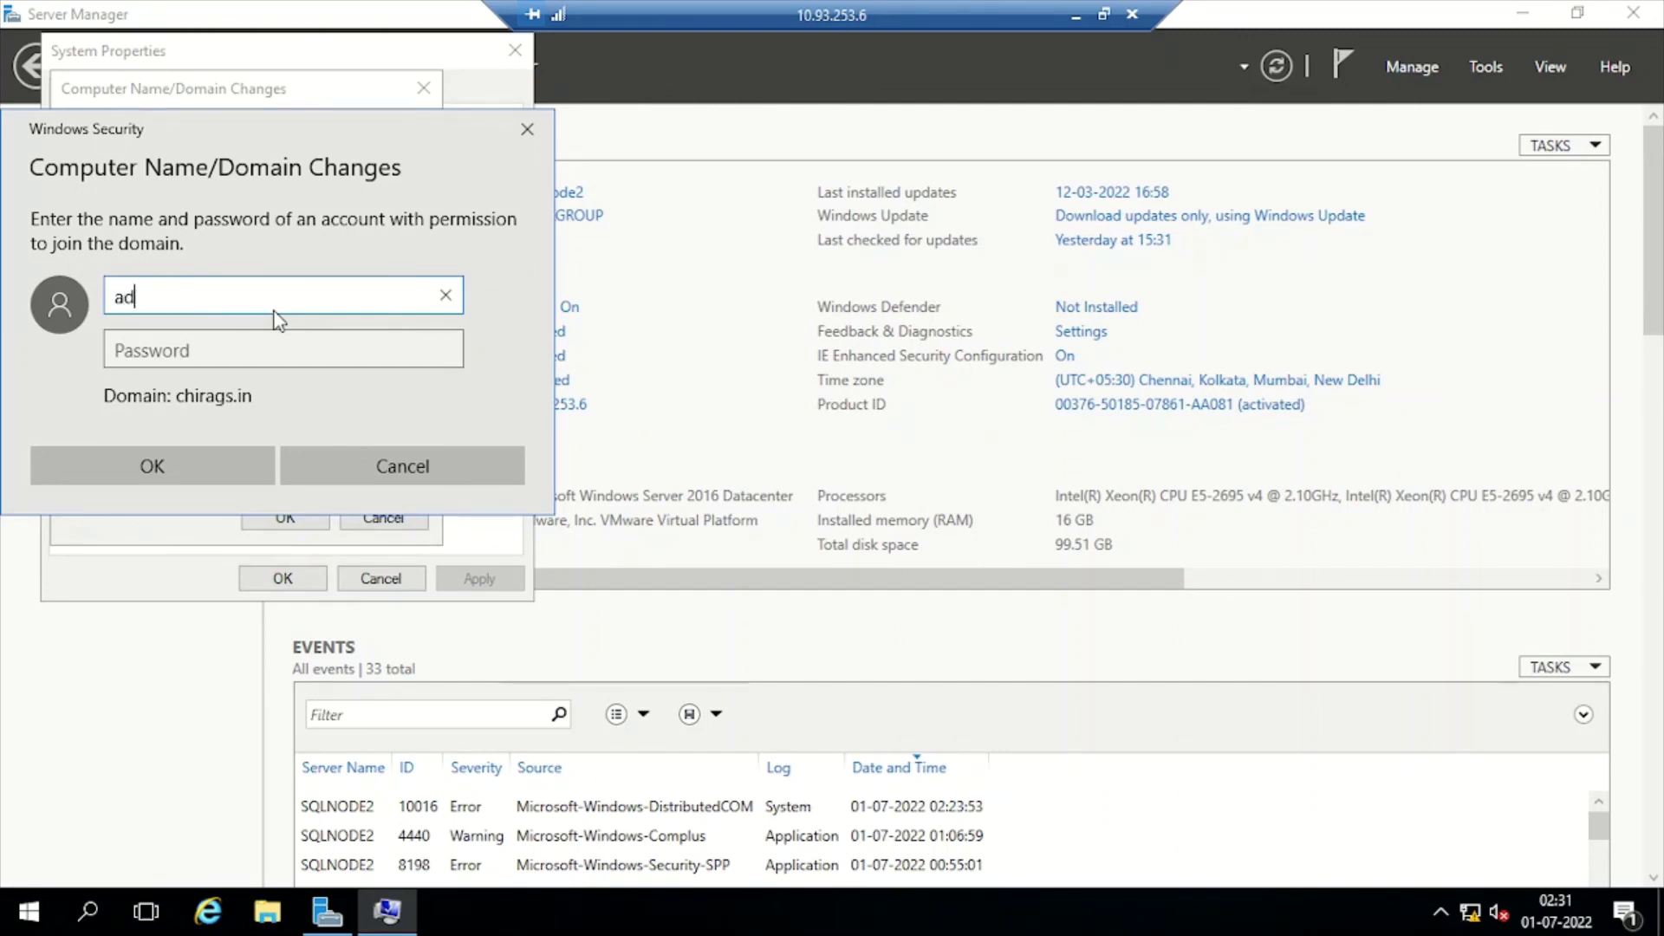
type("d")
key("BackSpace")
type("dadmin")
key("Tab")
type("*******")
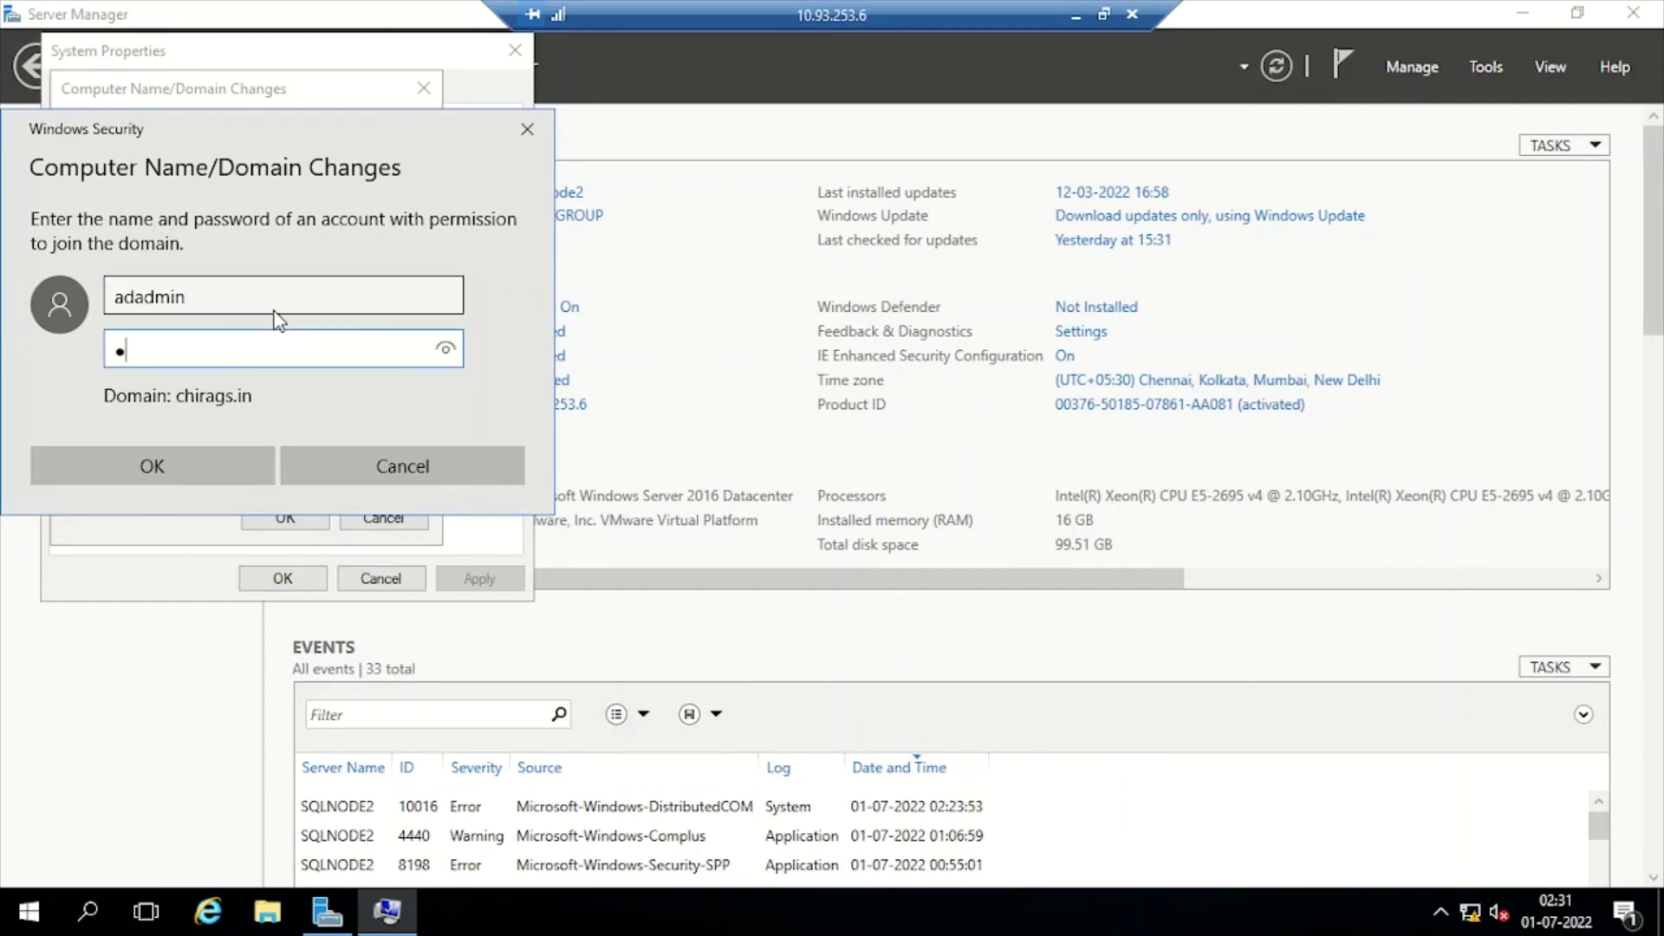
type("***")
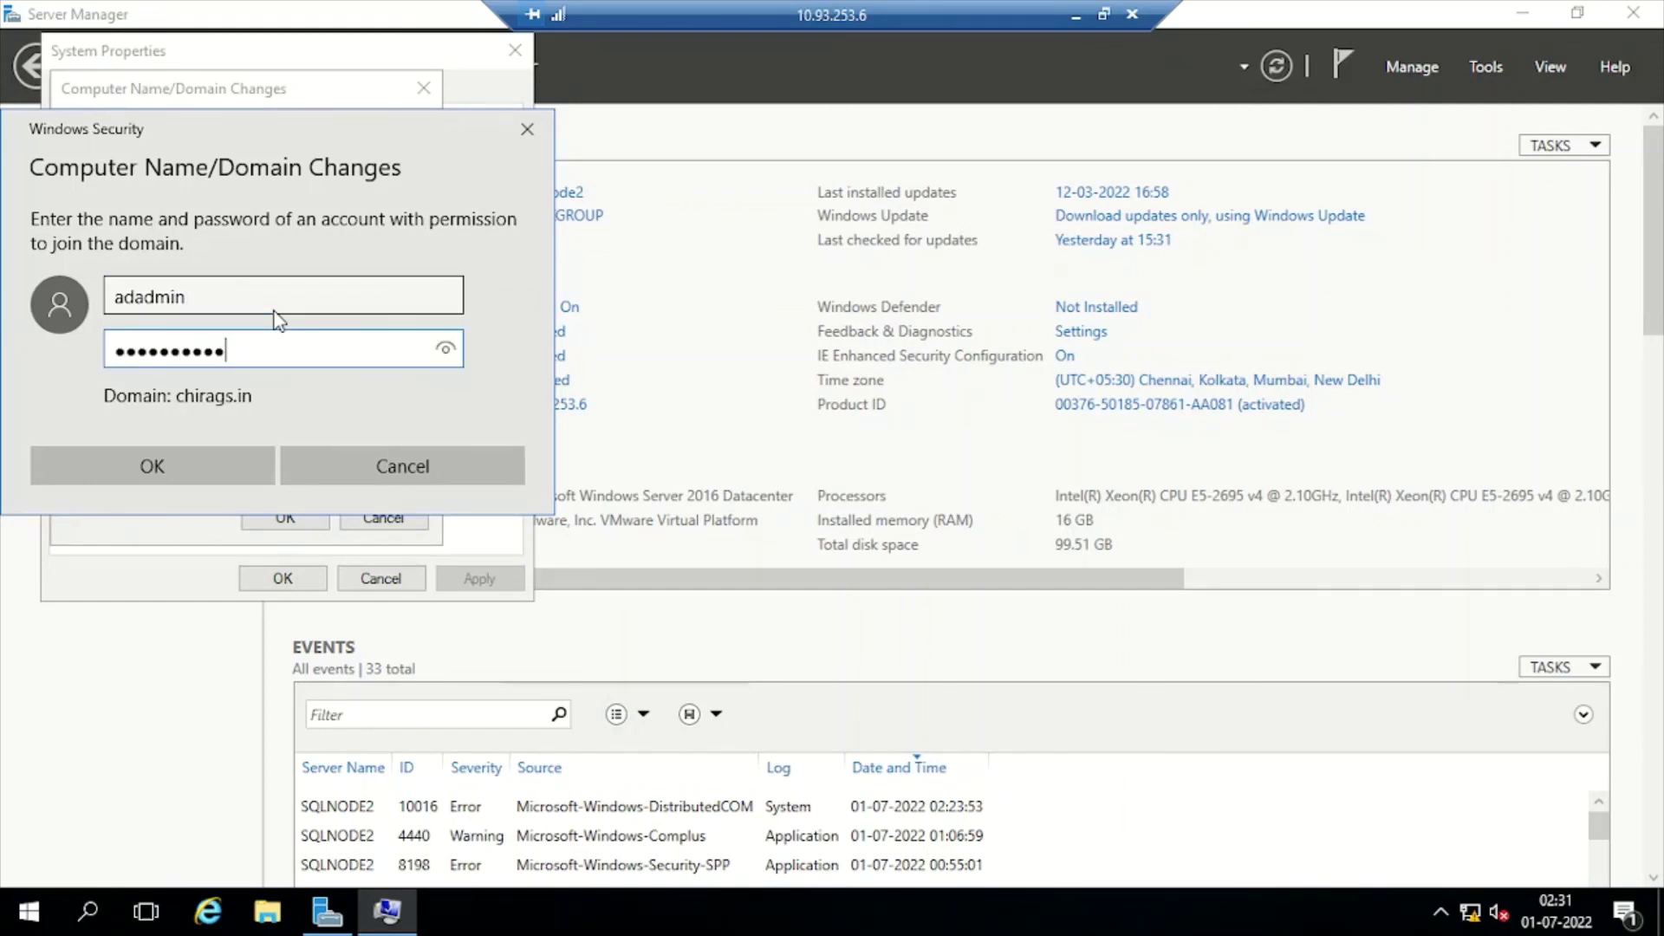
left_click(195, 459)
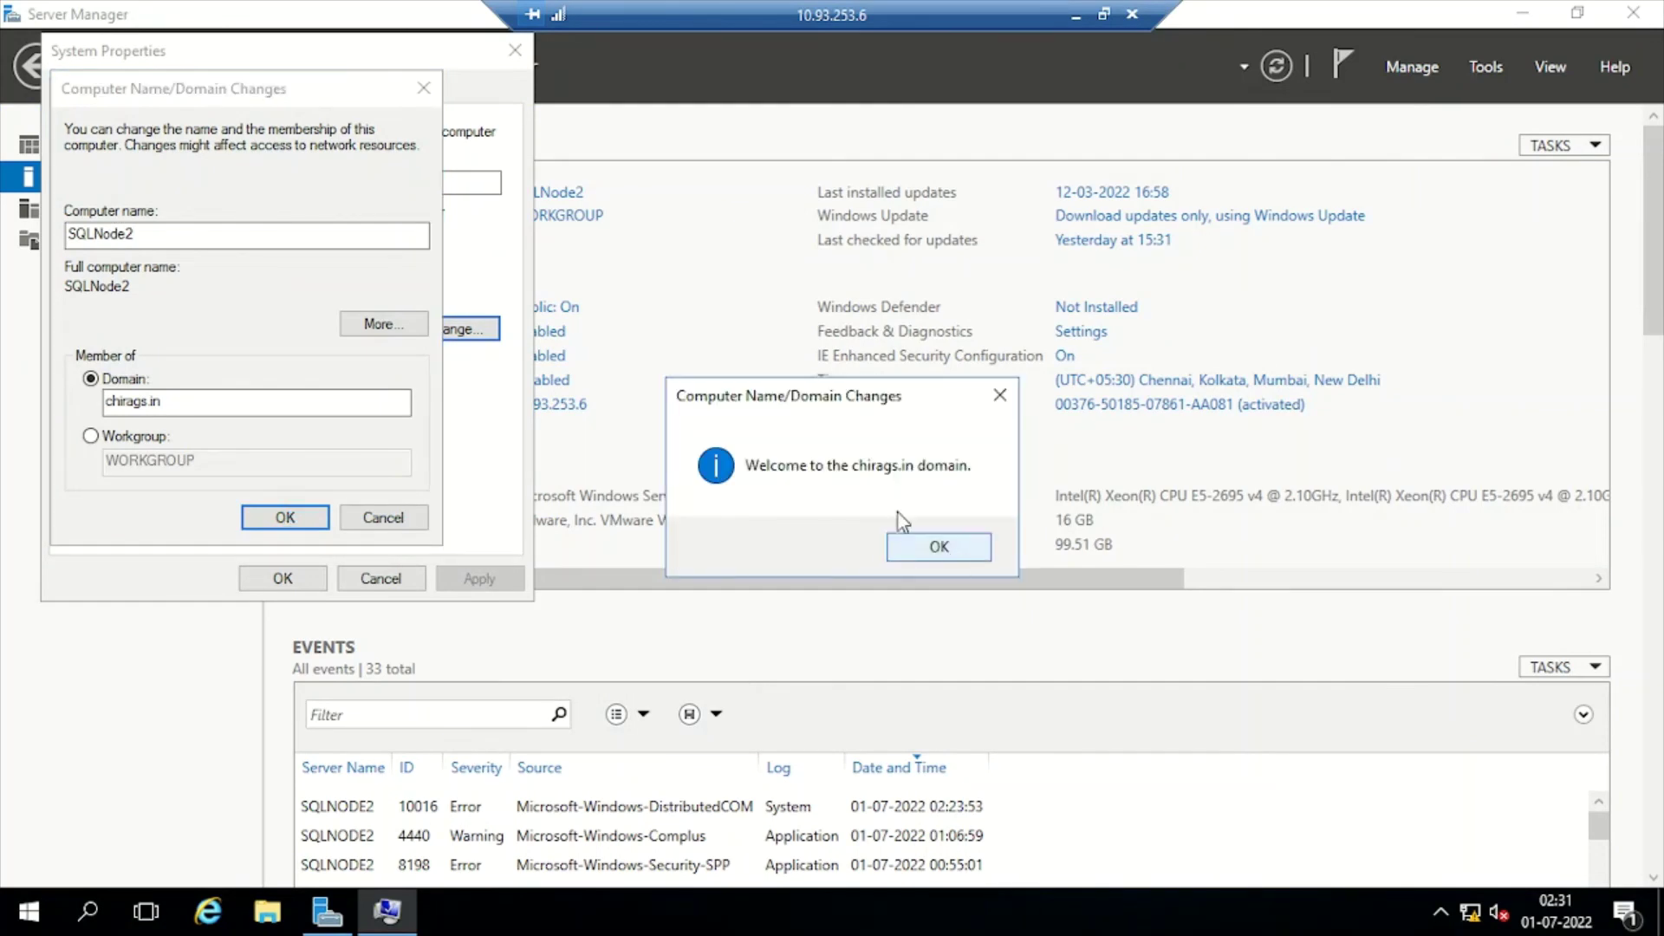
Acknowledge the welcome and restart notices, close System Properties, and restart SQLNode2 now
left_click(938, 546)
left_click(971, 487)
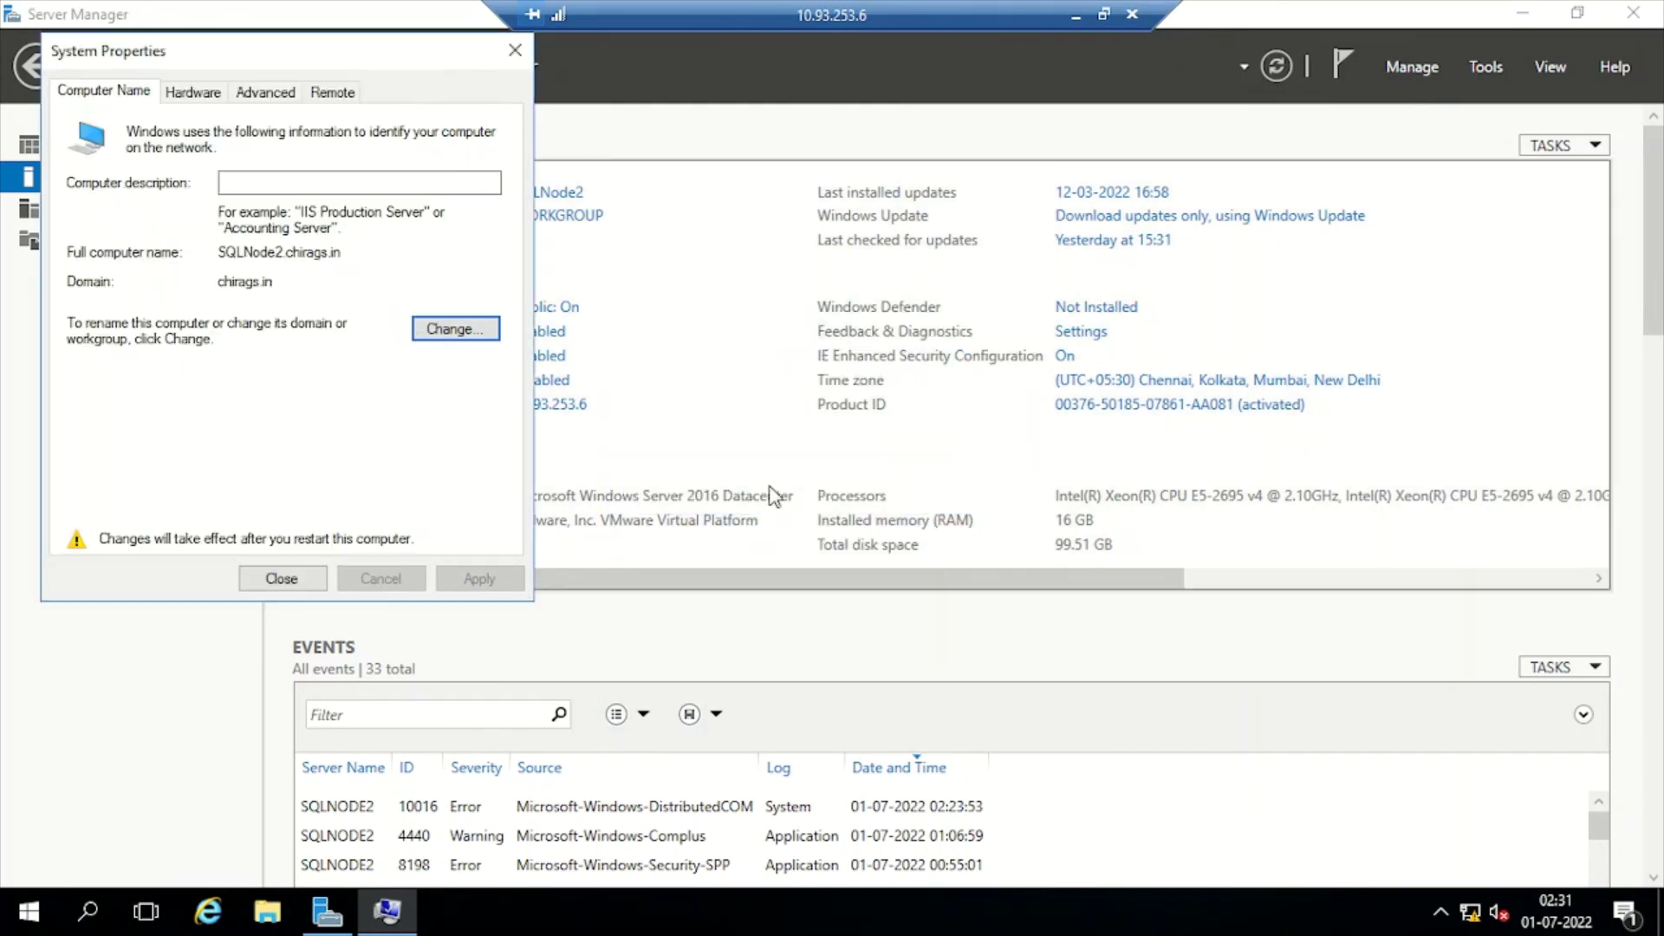
left_click(286, 579)
left_click(830, 478)
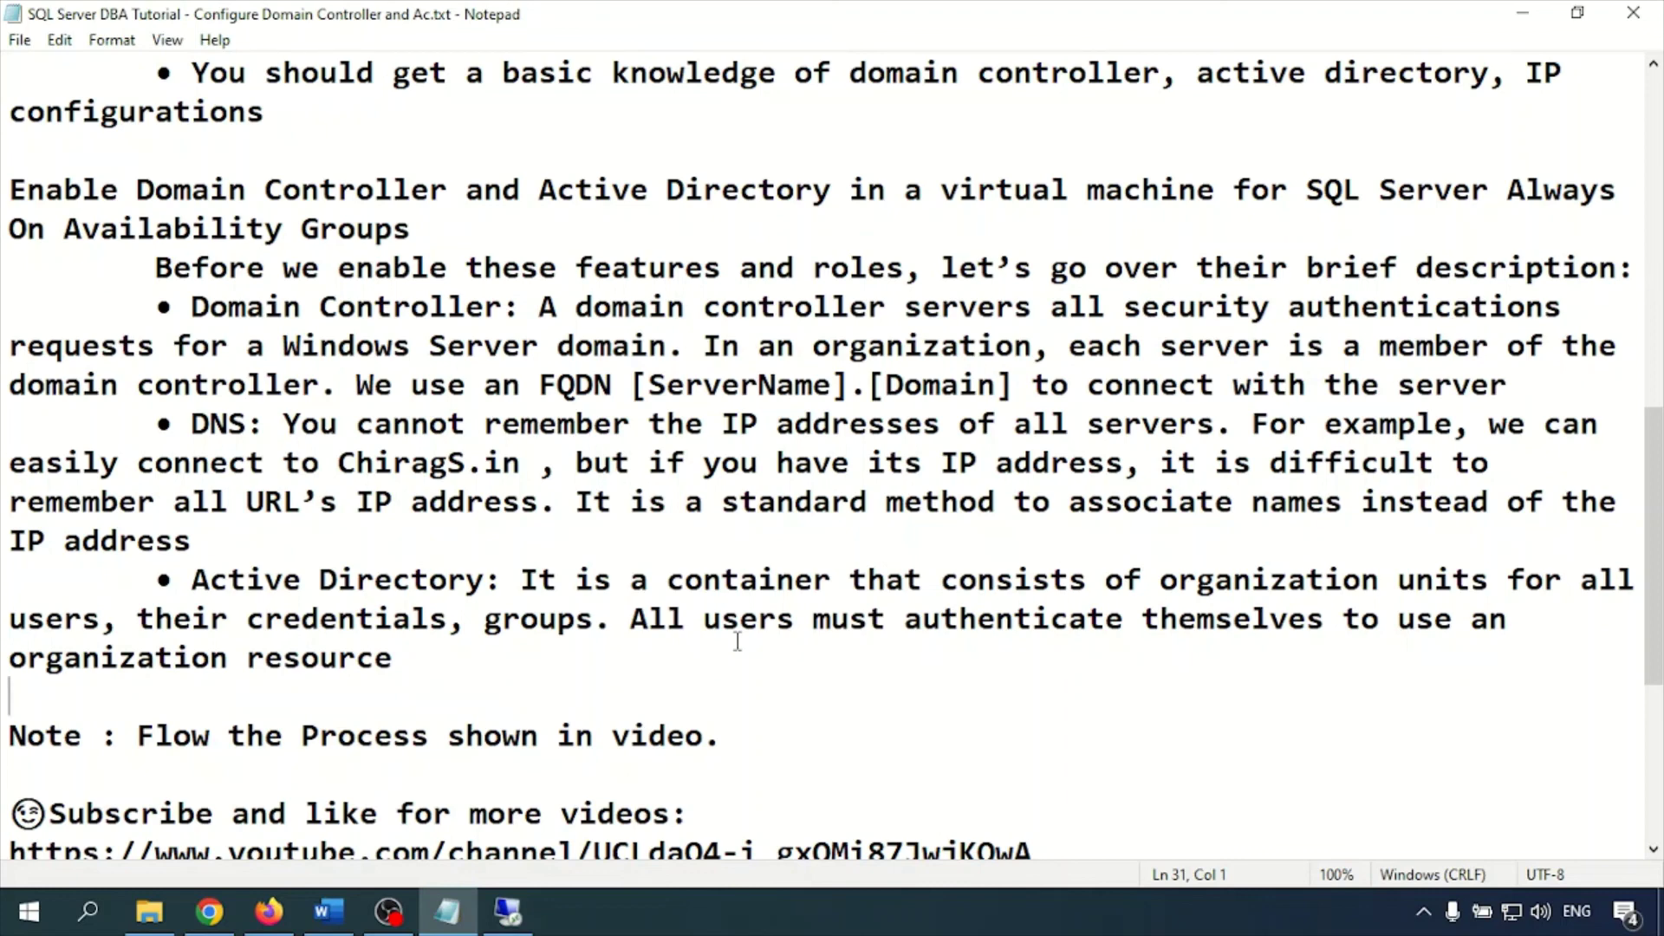
Launch mstsc and connect Remote Desktop to 10.93.253.5
key("super+r")
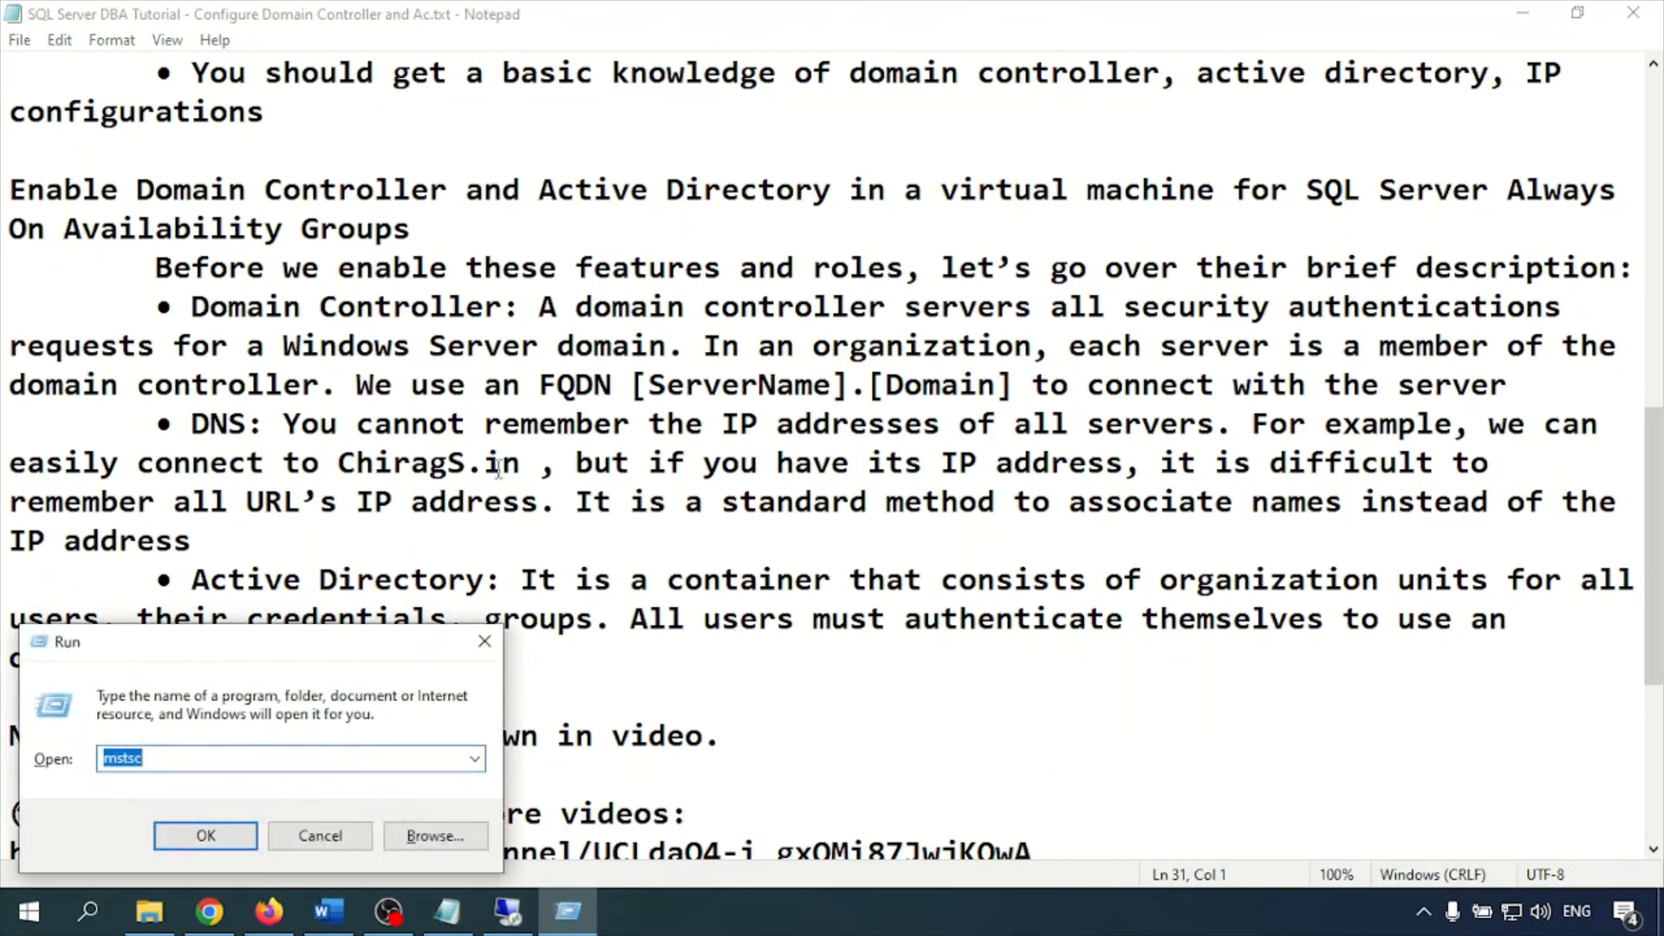
key("Return")
key("End")
key("BackSpace")
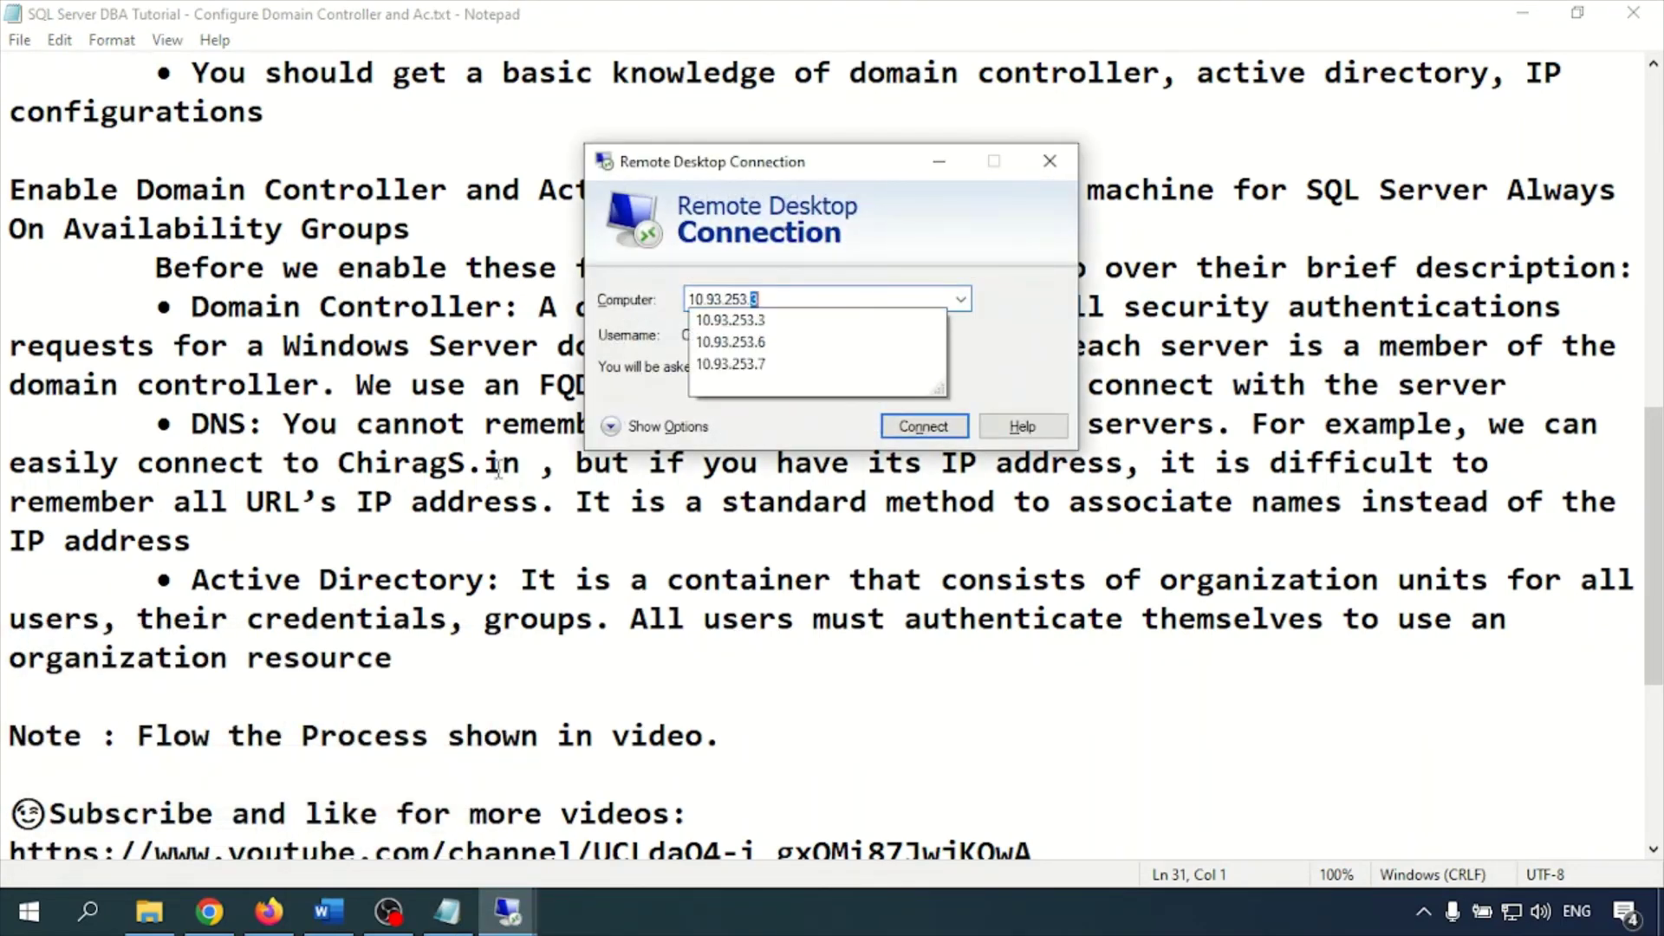
type("5")
key("Return")
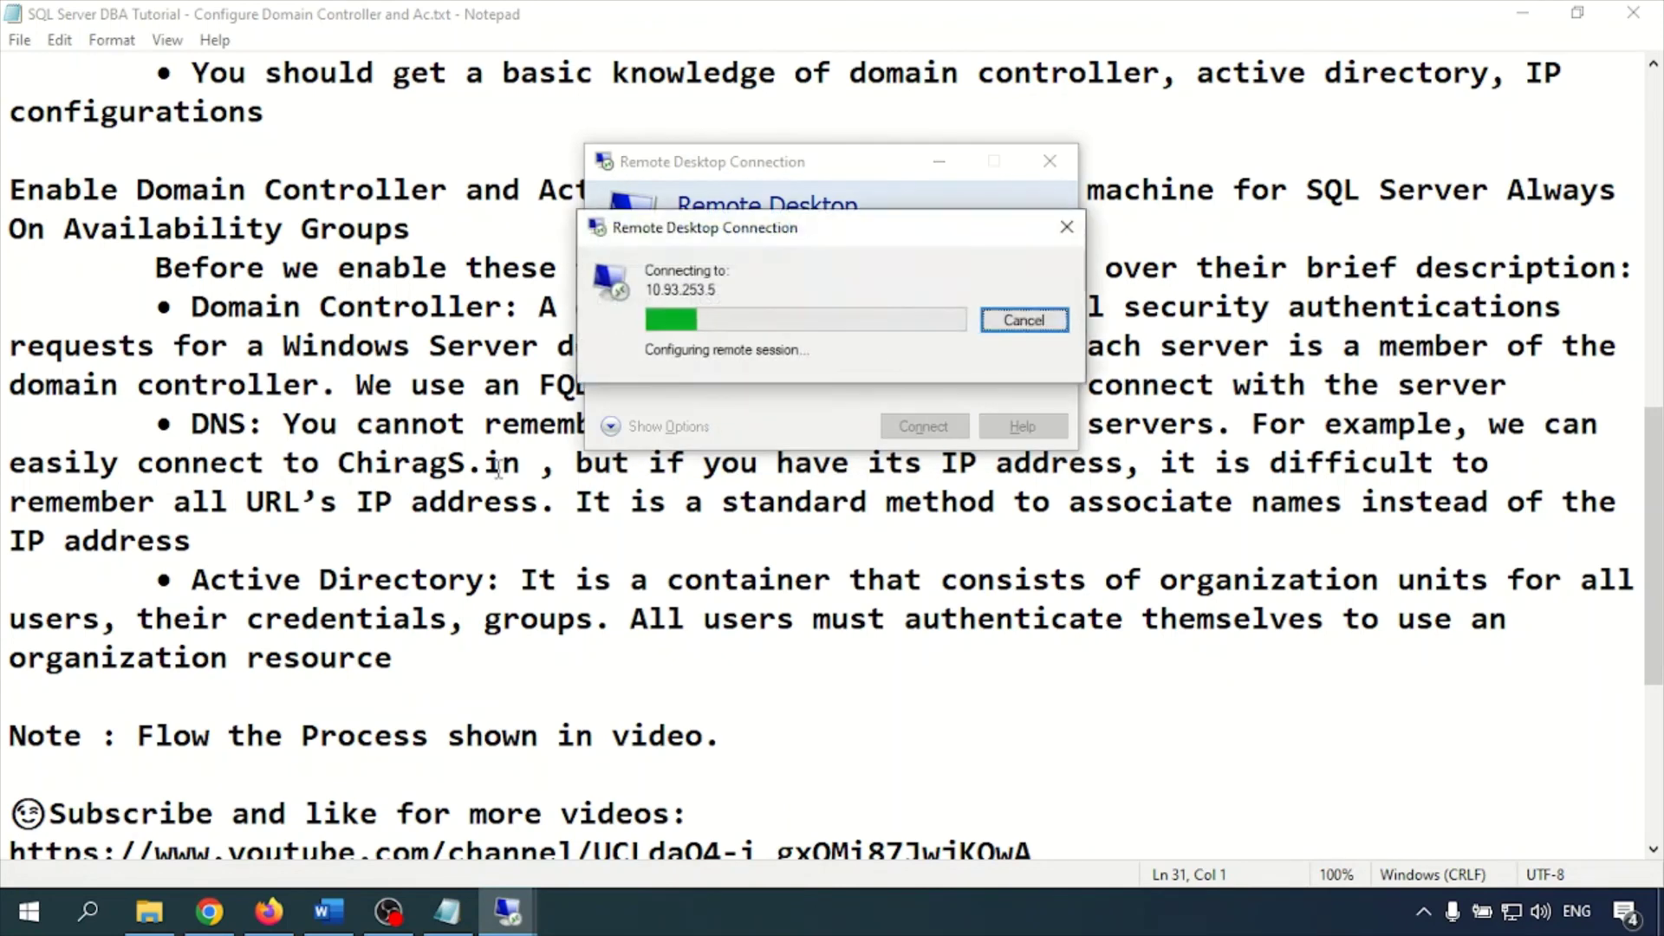